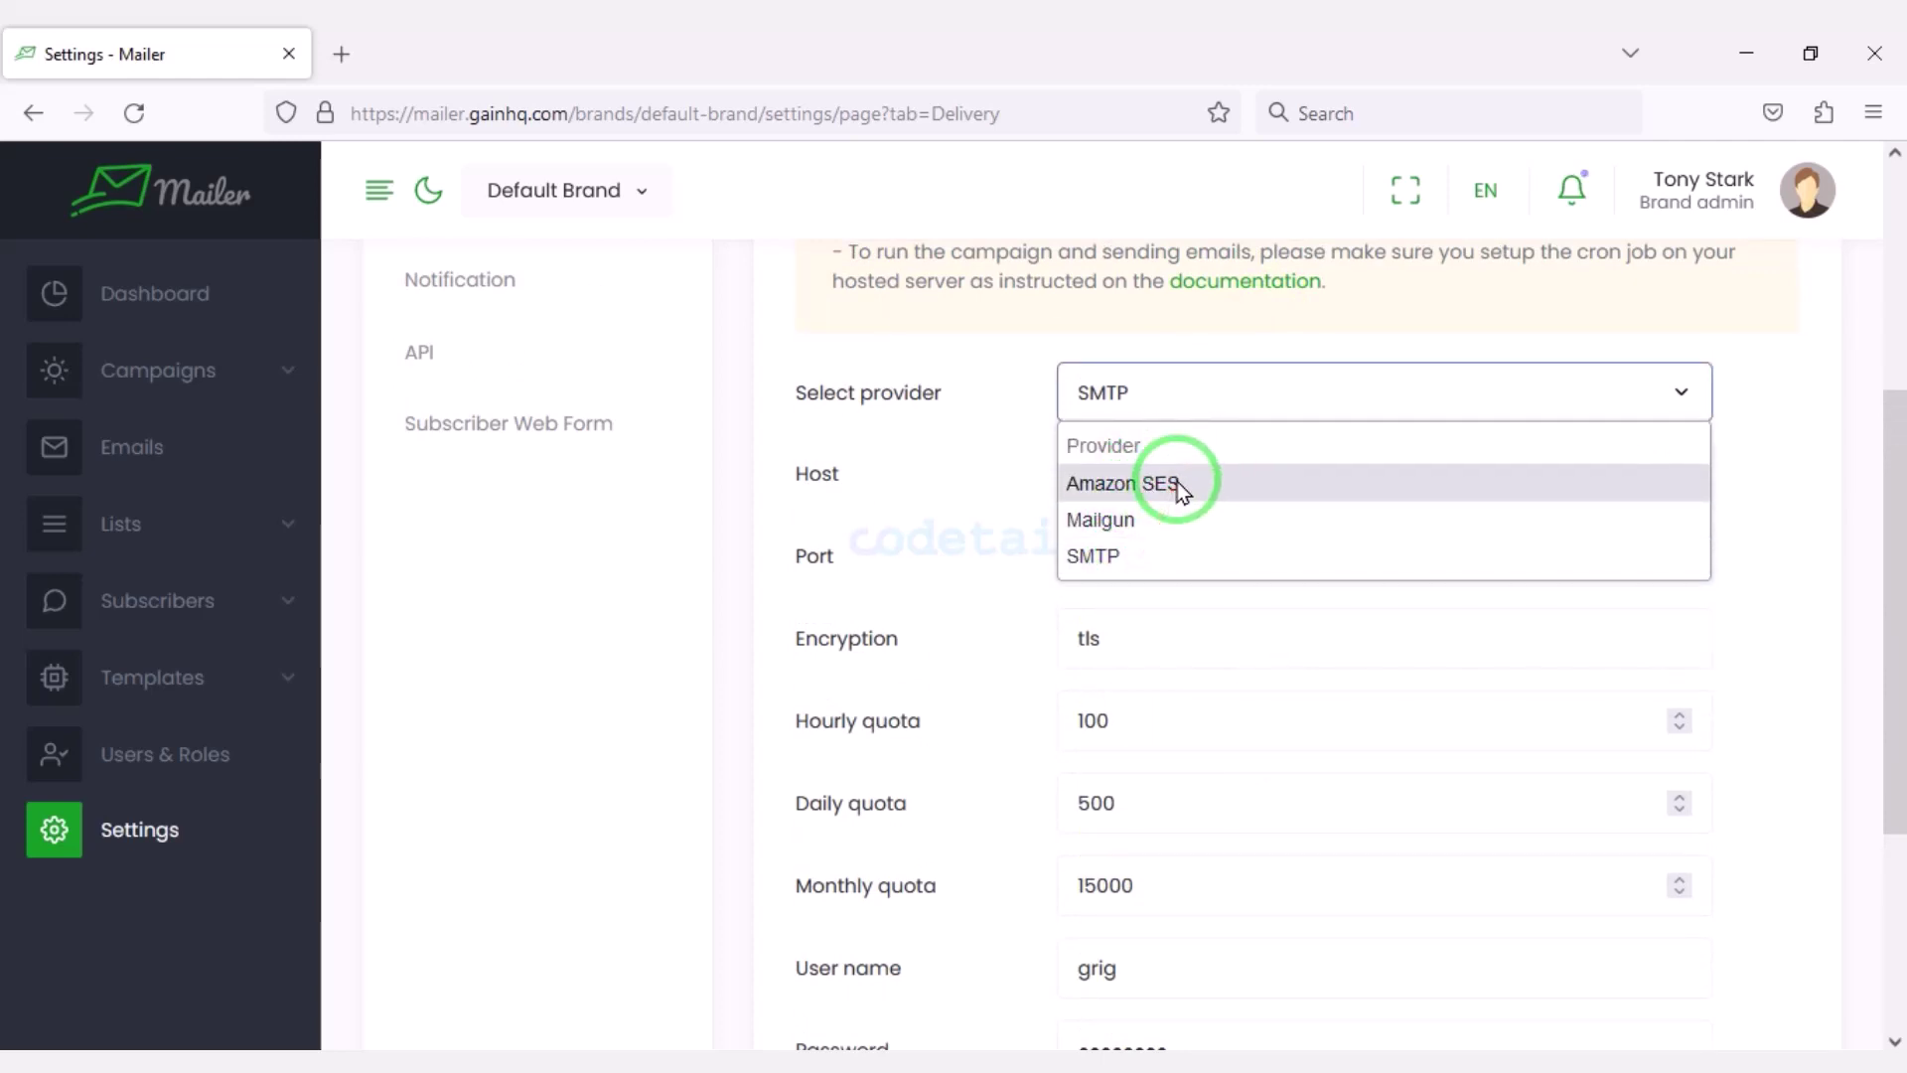
Keep SMTP as the Default Brand's provider and check host SMTP.gmail.com, port 25, tls.
{"action": "left_click", "coordinate": [1325, 415]}
{"action": "left_click", "coordinate": [1285, 404]}
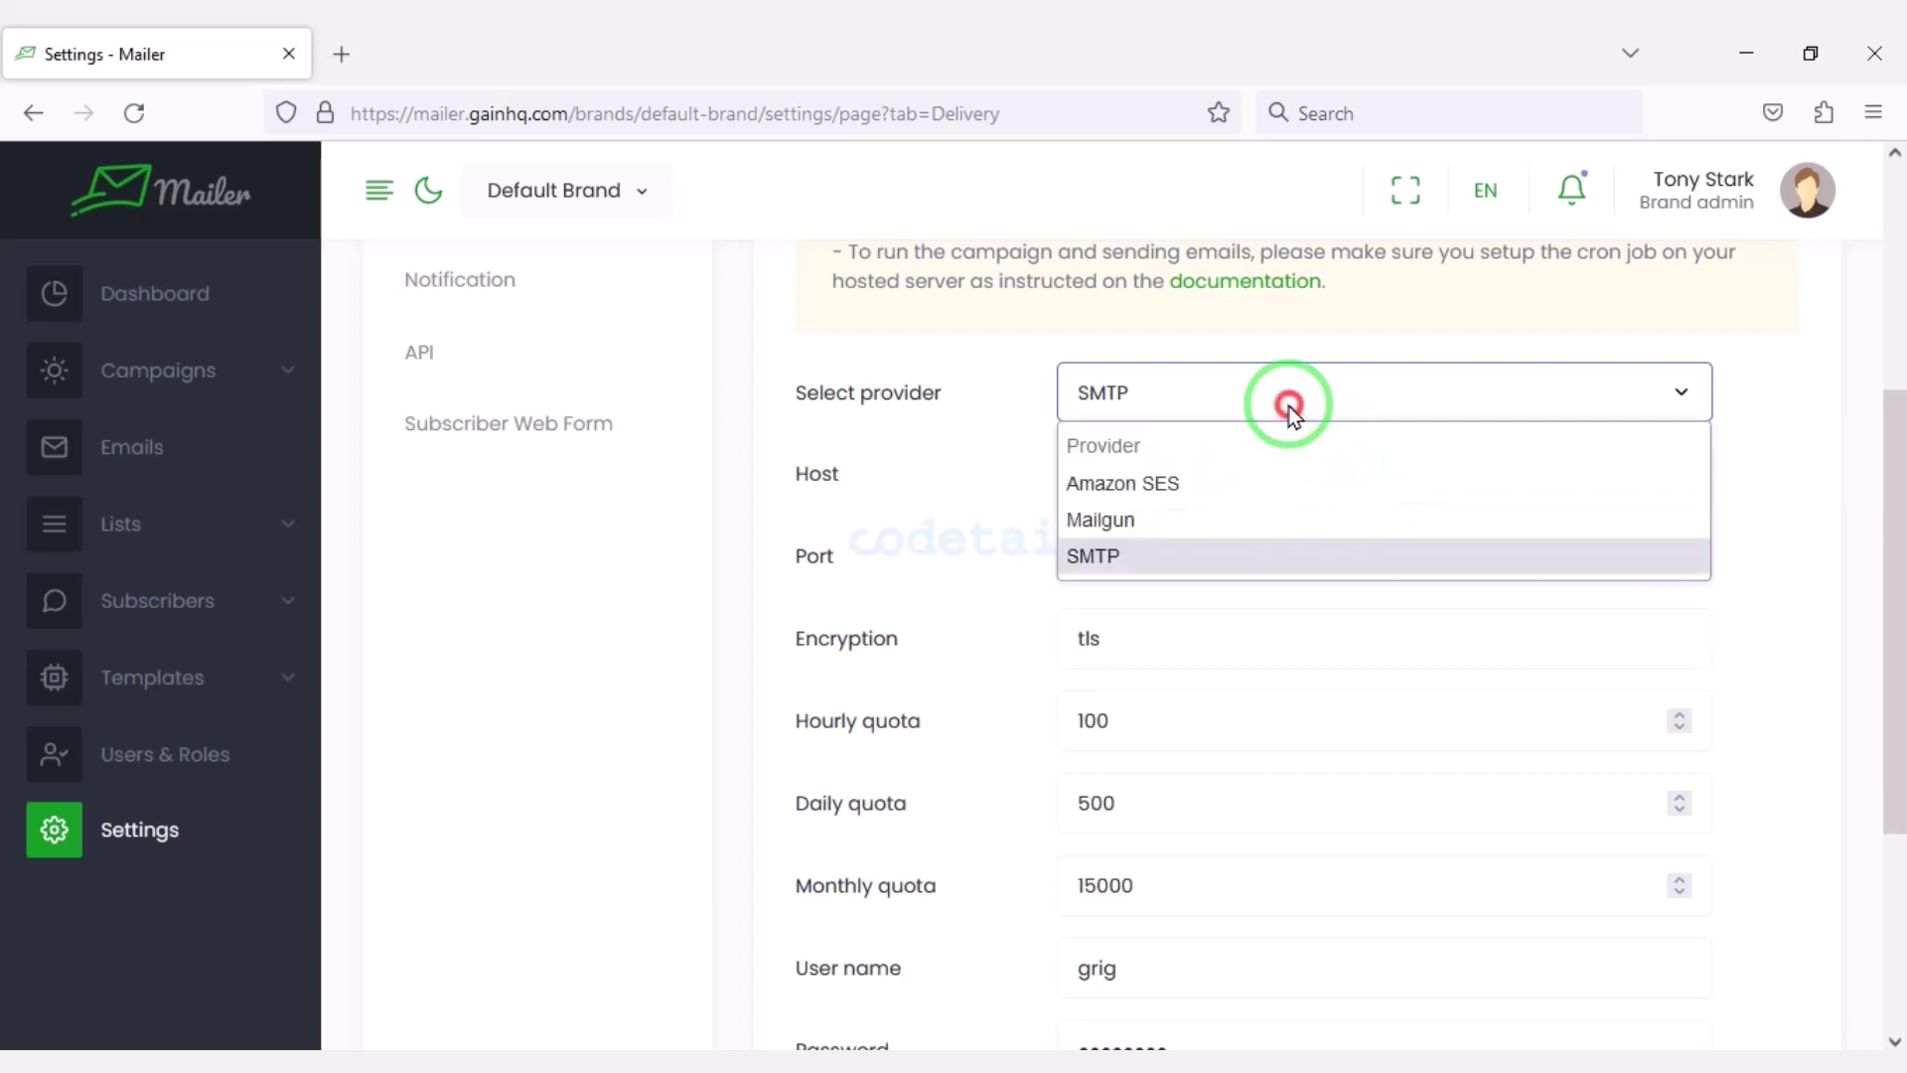
{"action": "left_click", "coordinate": [1091, 552]}
{"action": "scroll", "coordinate": [1273, 725], "scroll_direction": "down", "scroll_amount": 4}
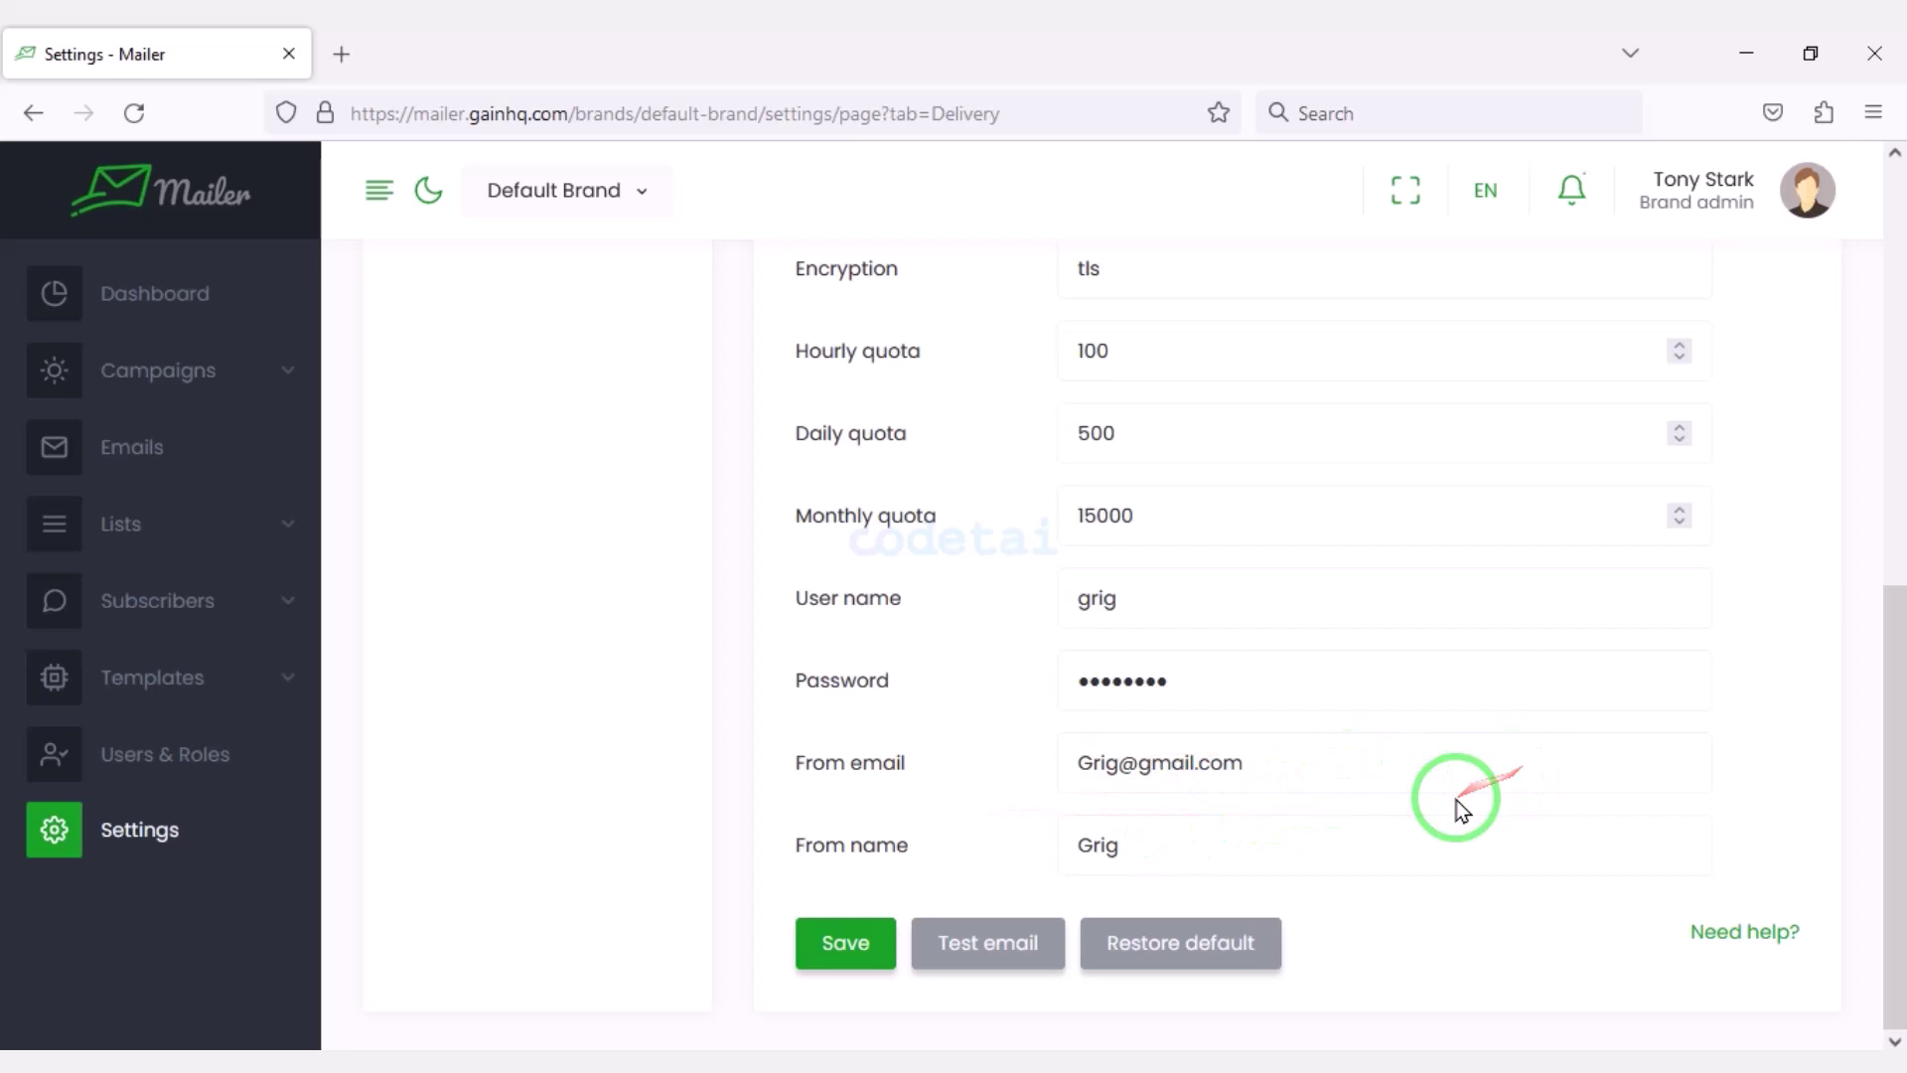
{"action": "scroll", "coordinate": [1259, 732], "scroll_direction": "up", "scroll_amount": 2}
{"action": "scroll", "coordinate": [1259, 732], "scroll_direction": "down", "scroll_amount": 1}
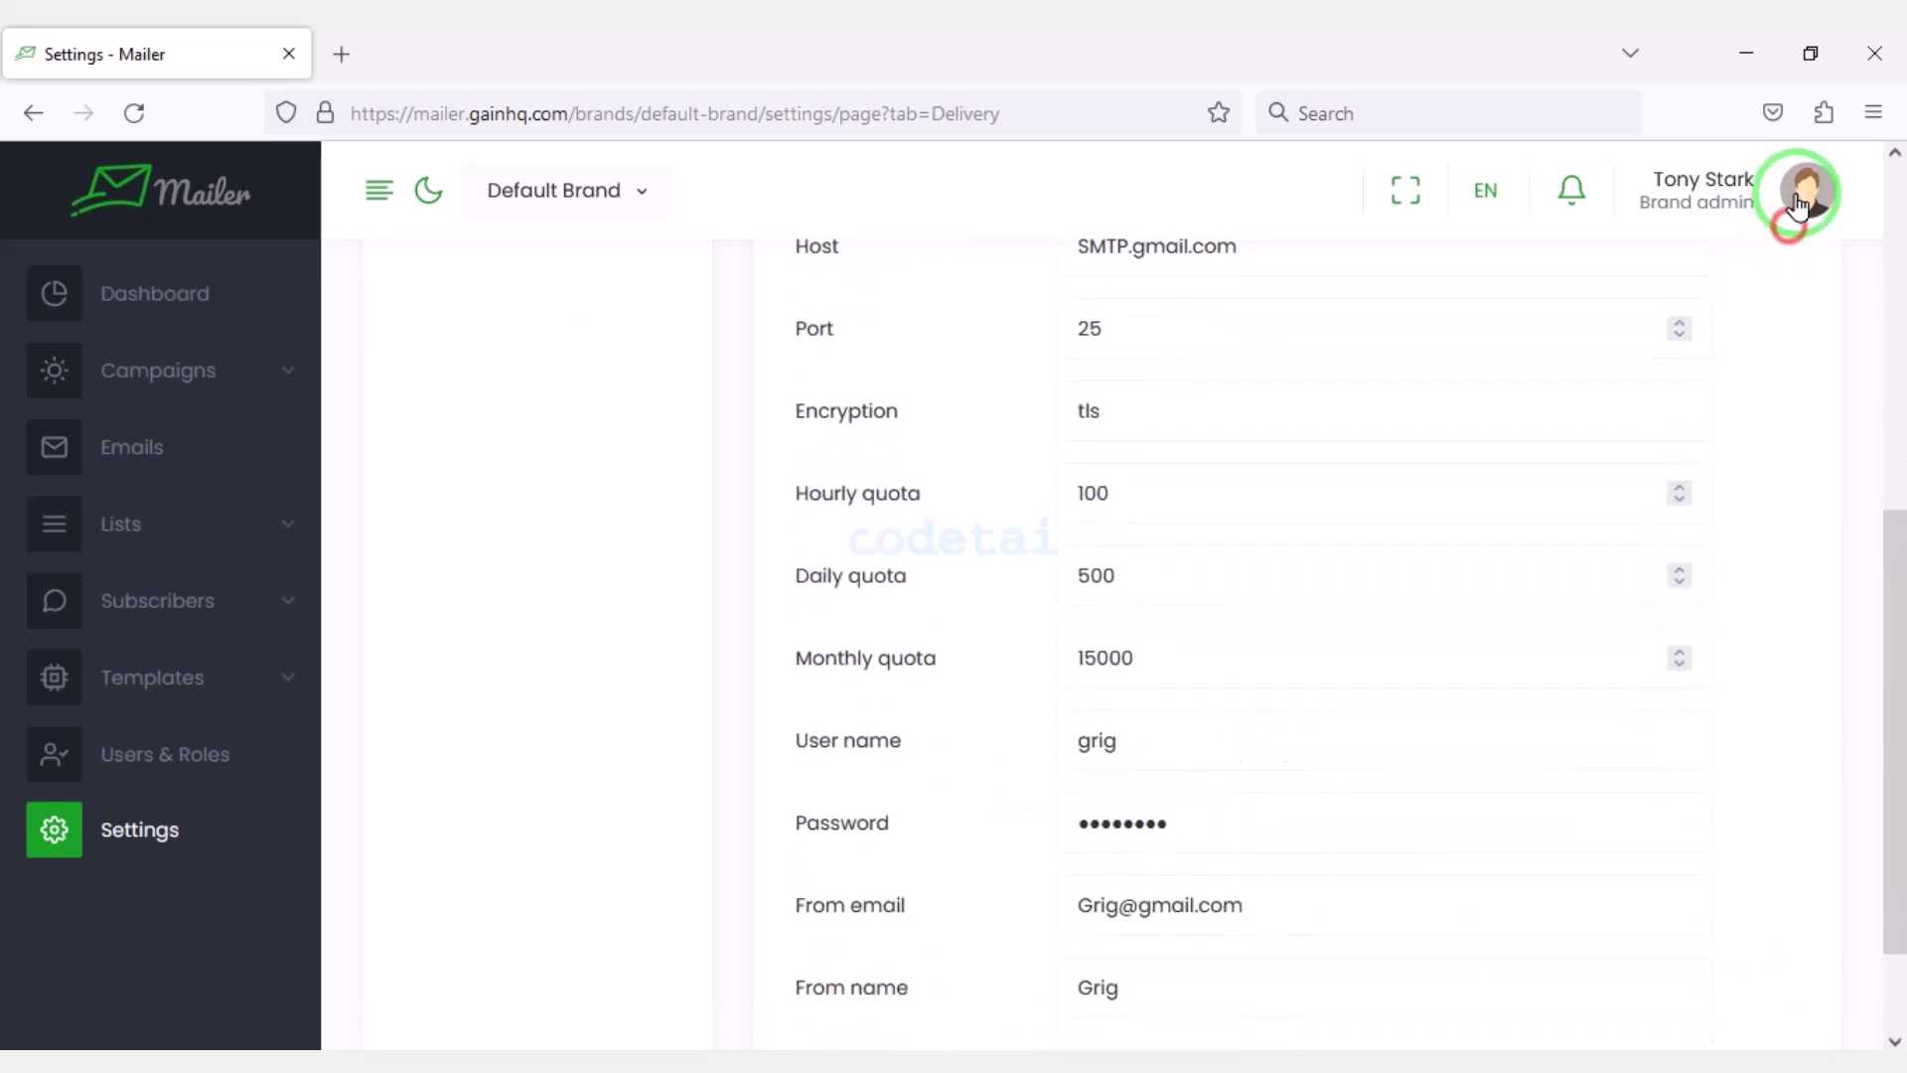
{"action": "left_click", "coordinate": [1800, 199]}
Log out of the brand account and sign in as App Admin to view the dashboard.
{"action": "left_click", "coordinate": [1614, 556]}
{"action": "left_click", "coordinate": [1555, 836]}
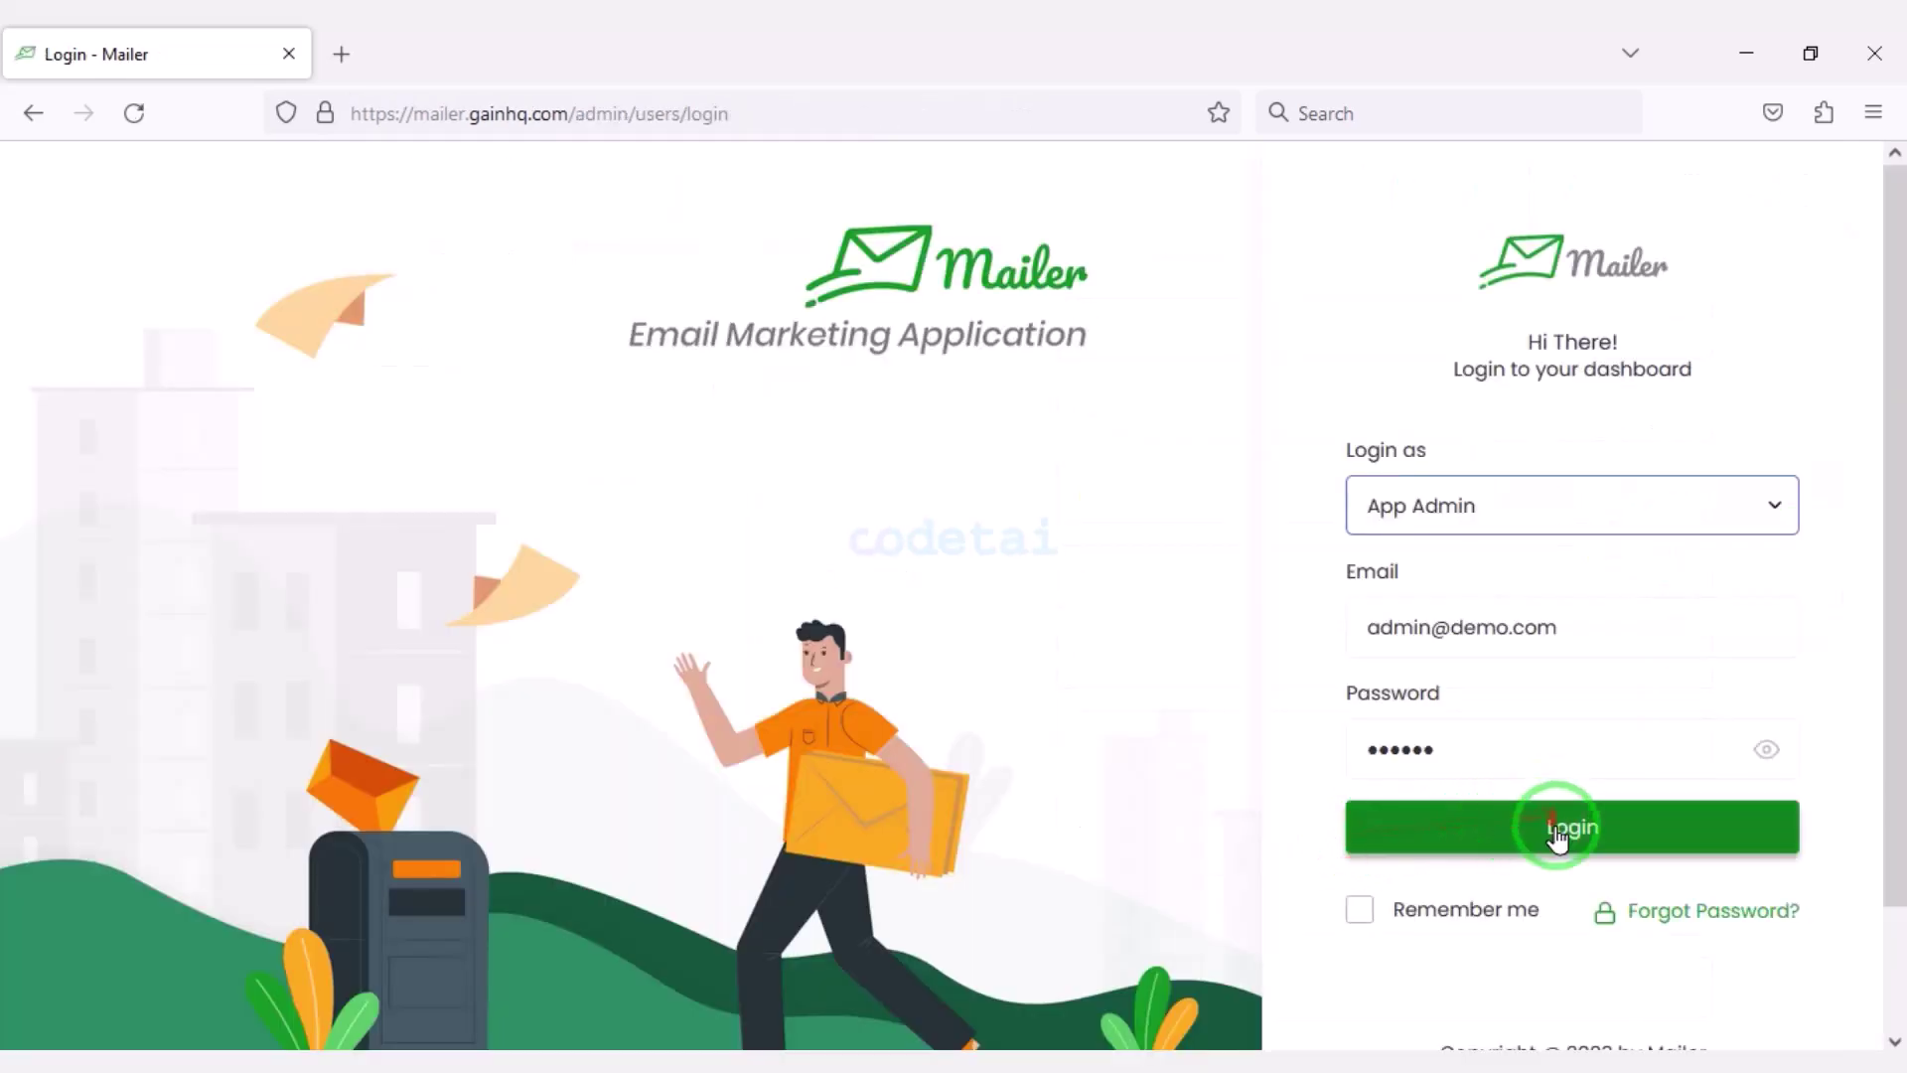
{"action": "scroll", "coordinate": [879, 735], "scroll_direction": "down", "scroll_amount": 3}
{"action": "scroll", "coordinate": [874, 795], "scroll_direction": "down", "scroll_amount": 5}
{"action": "scroll", "coordinate": [1388, 795], "scroll_direction": "up", "scroll_amount": 8}
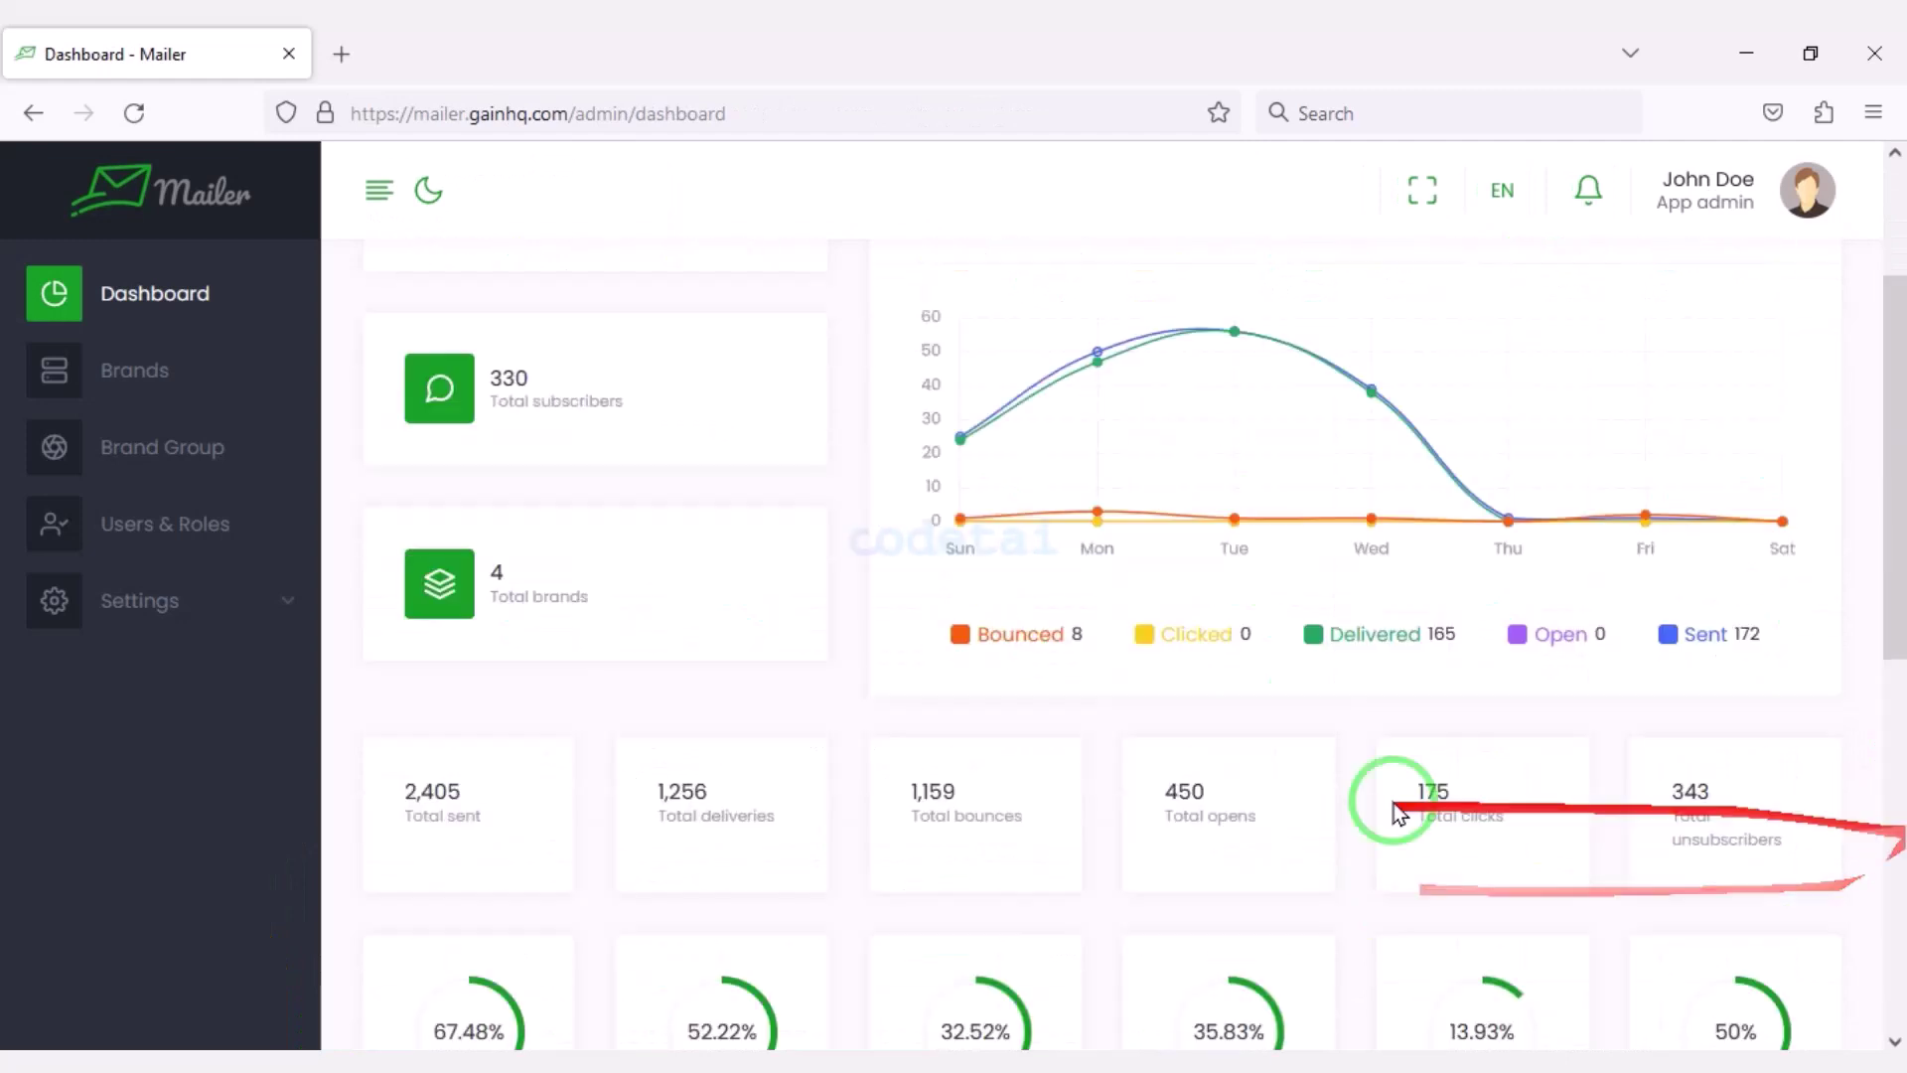
Look through App Settings, including the cron job instructions and notification settings.
{"action": "left_click", "coordinate": [278, 621]}
{"action": "left_click", "coordinate": [194, 692]}
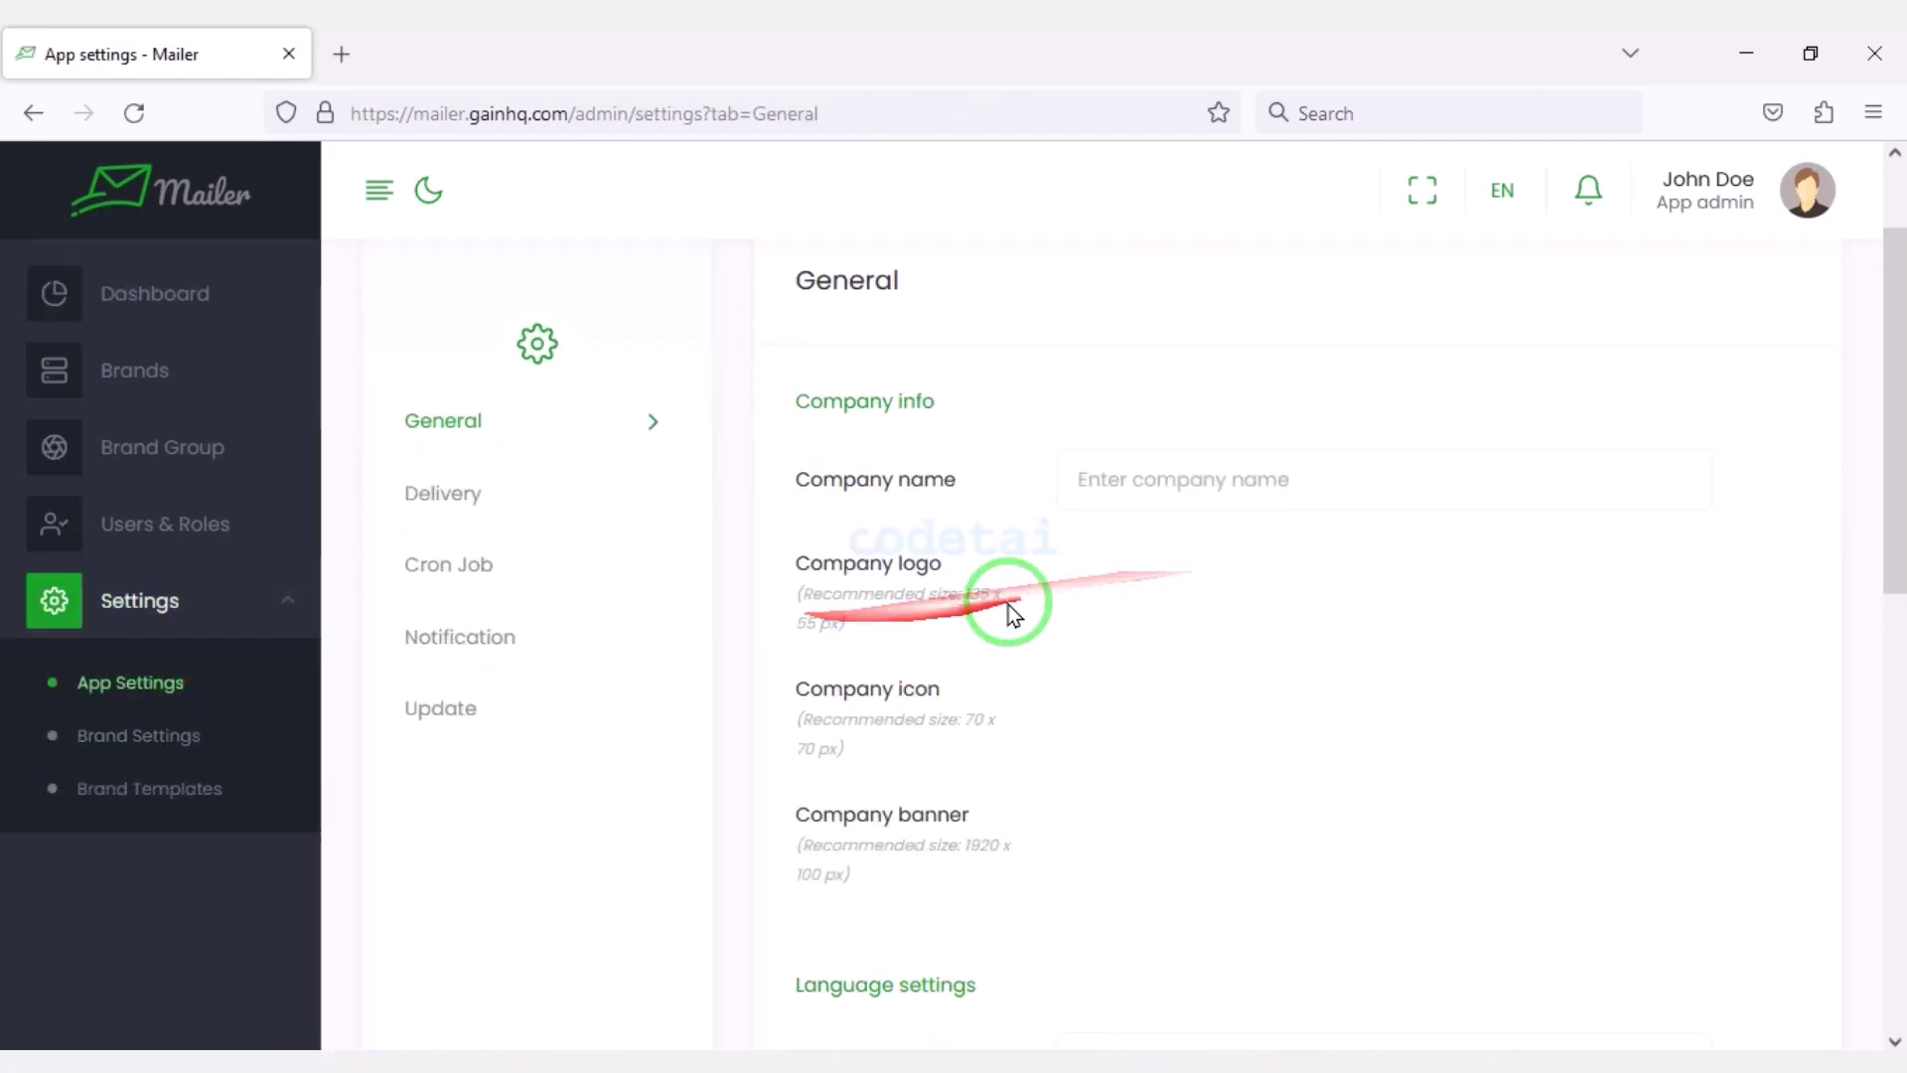
{"action": "scroll", "coordinate": [1009, 609], "scroll_direction": "down", "scroll_amount": 8}
{"action": "scroll", "coordinate": [1039, 824], "scroll_direction": "down", "scroll_amount": 4}
{"action": "scroll", "coordinate": [1226, 575], "scroll_direction": "up", "scroll_amount": 12}
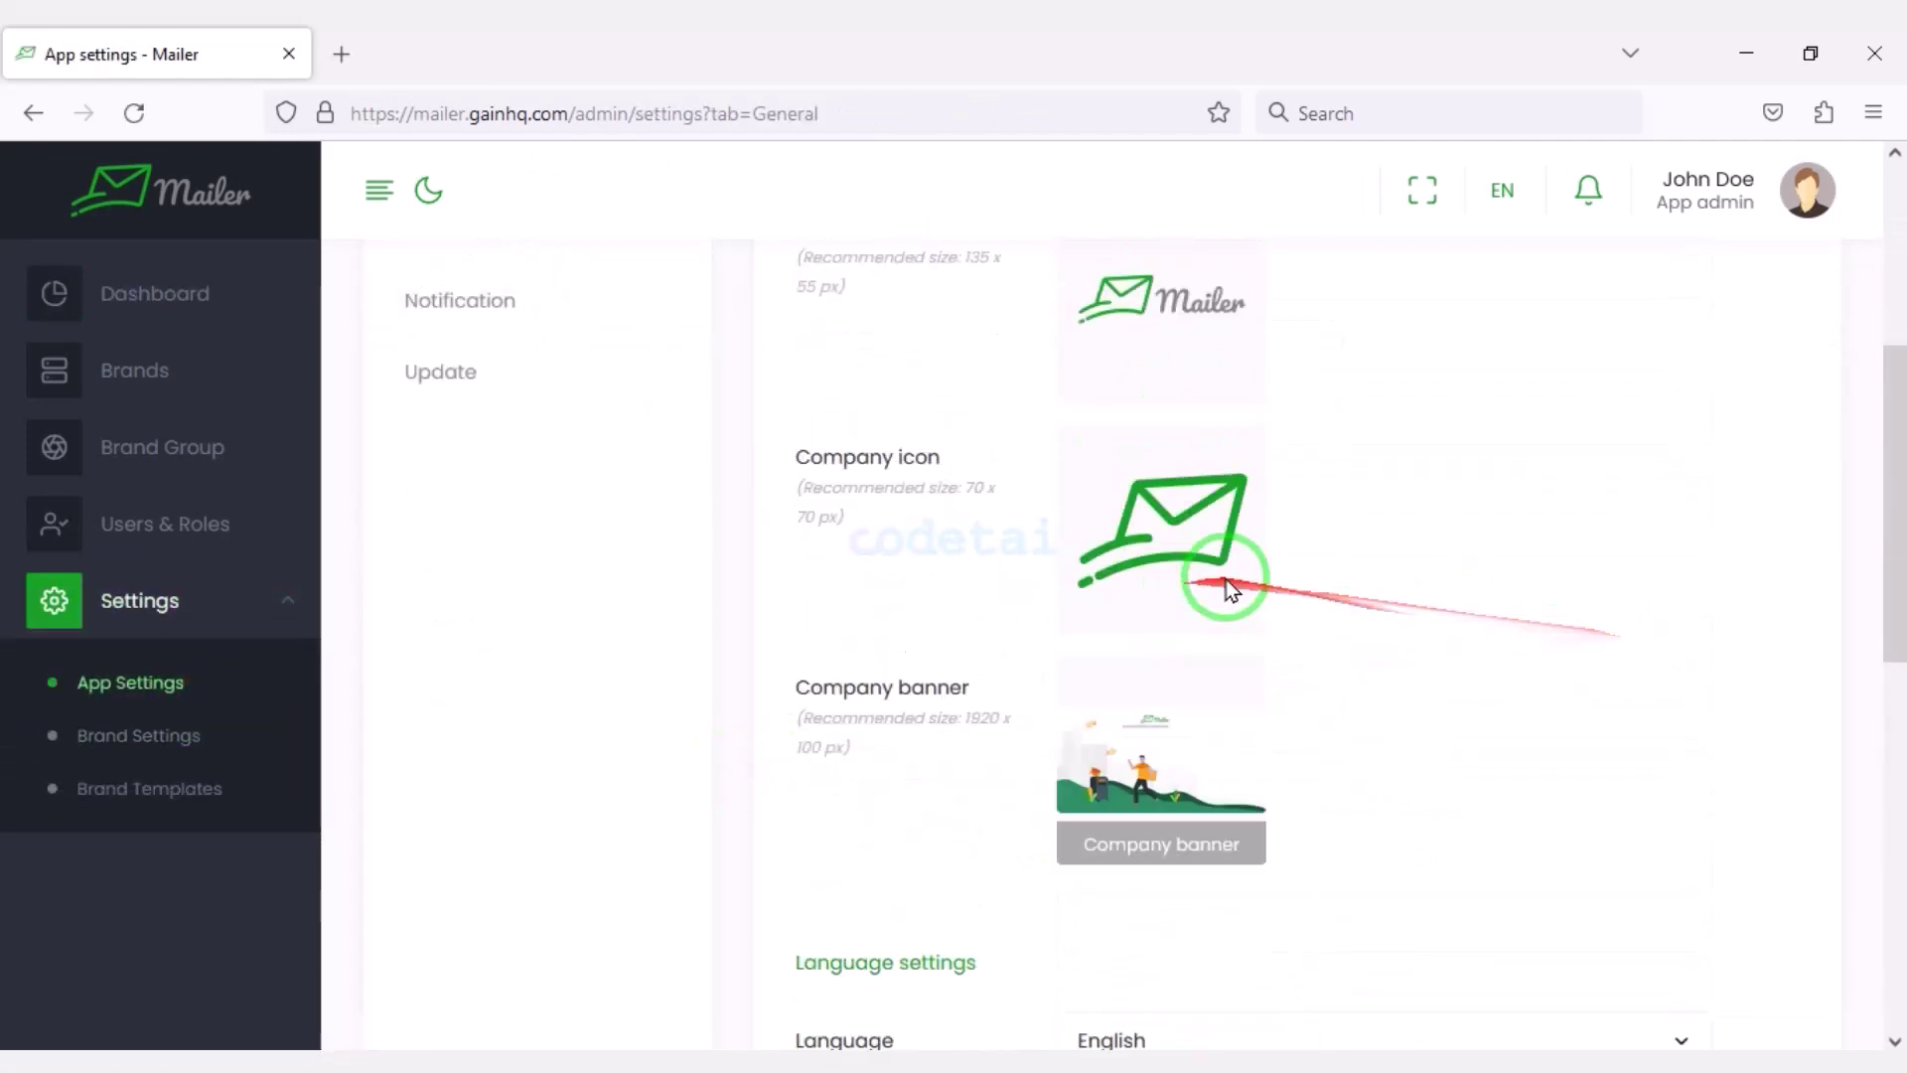
{"action": "left_click", "coordinate": [567, 710]}
{"action": "scroll", "coordinate": [1447, 694], "scroll_direction": "down", "scroll_amount": 5}
{"action": "scroll", "coordinate": [553, 600], "scroll_direction": "up", "scroll_amount": 4}
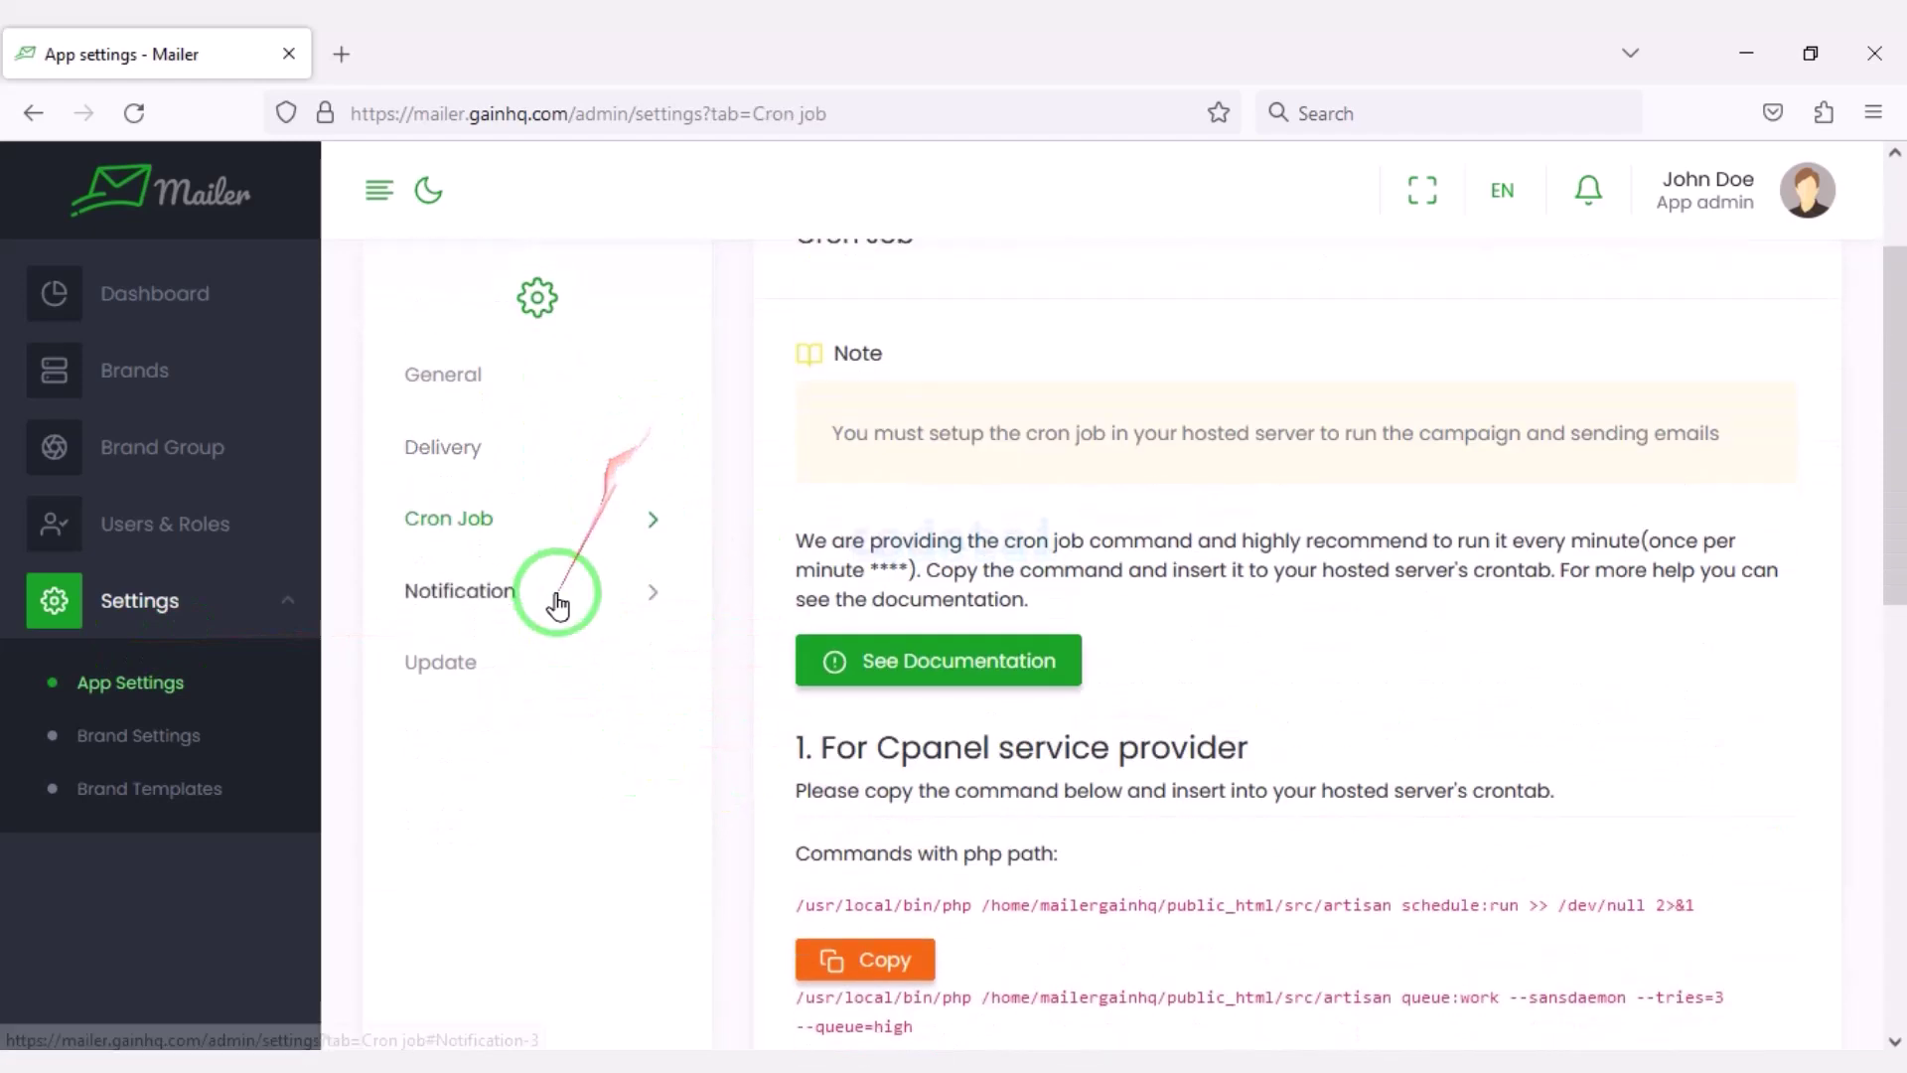
{"action": "left_click", "coordinate": [553, 600]}
{"action": "scroll", "coordinate": [1452, 710], "scroll_direction": "down", "scroll_amount": 4}
{"action": "scroll", "coordinate": [1452, 710], "scroll_direction": "up", "scroll_amount": 5}
Check Users & Roles and preview the new role form without saving.
{"action": "left_click", "coordinate": [249, 527]}
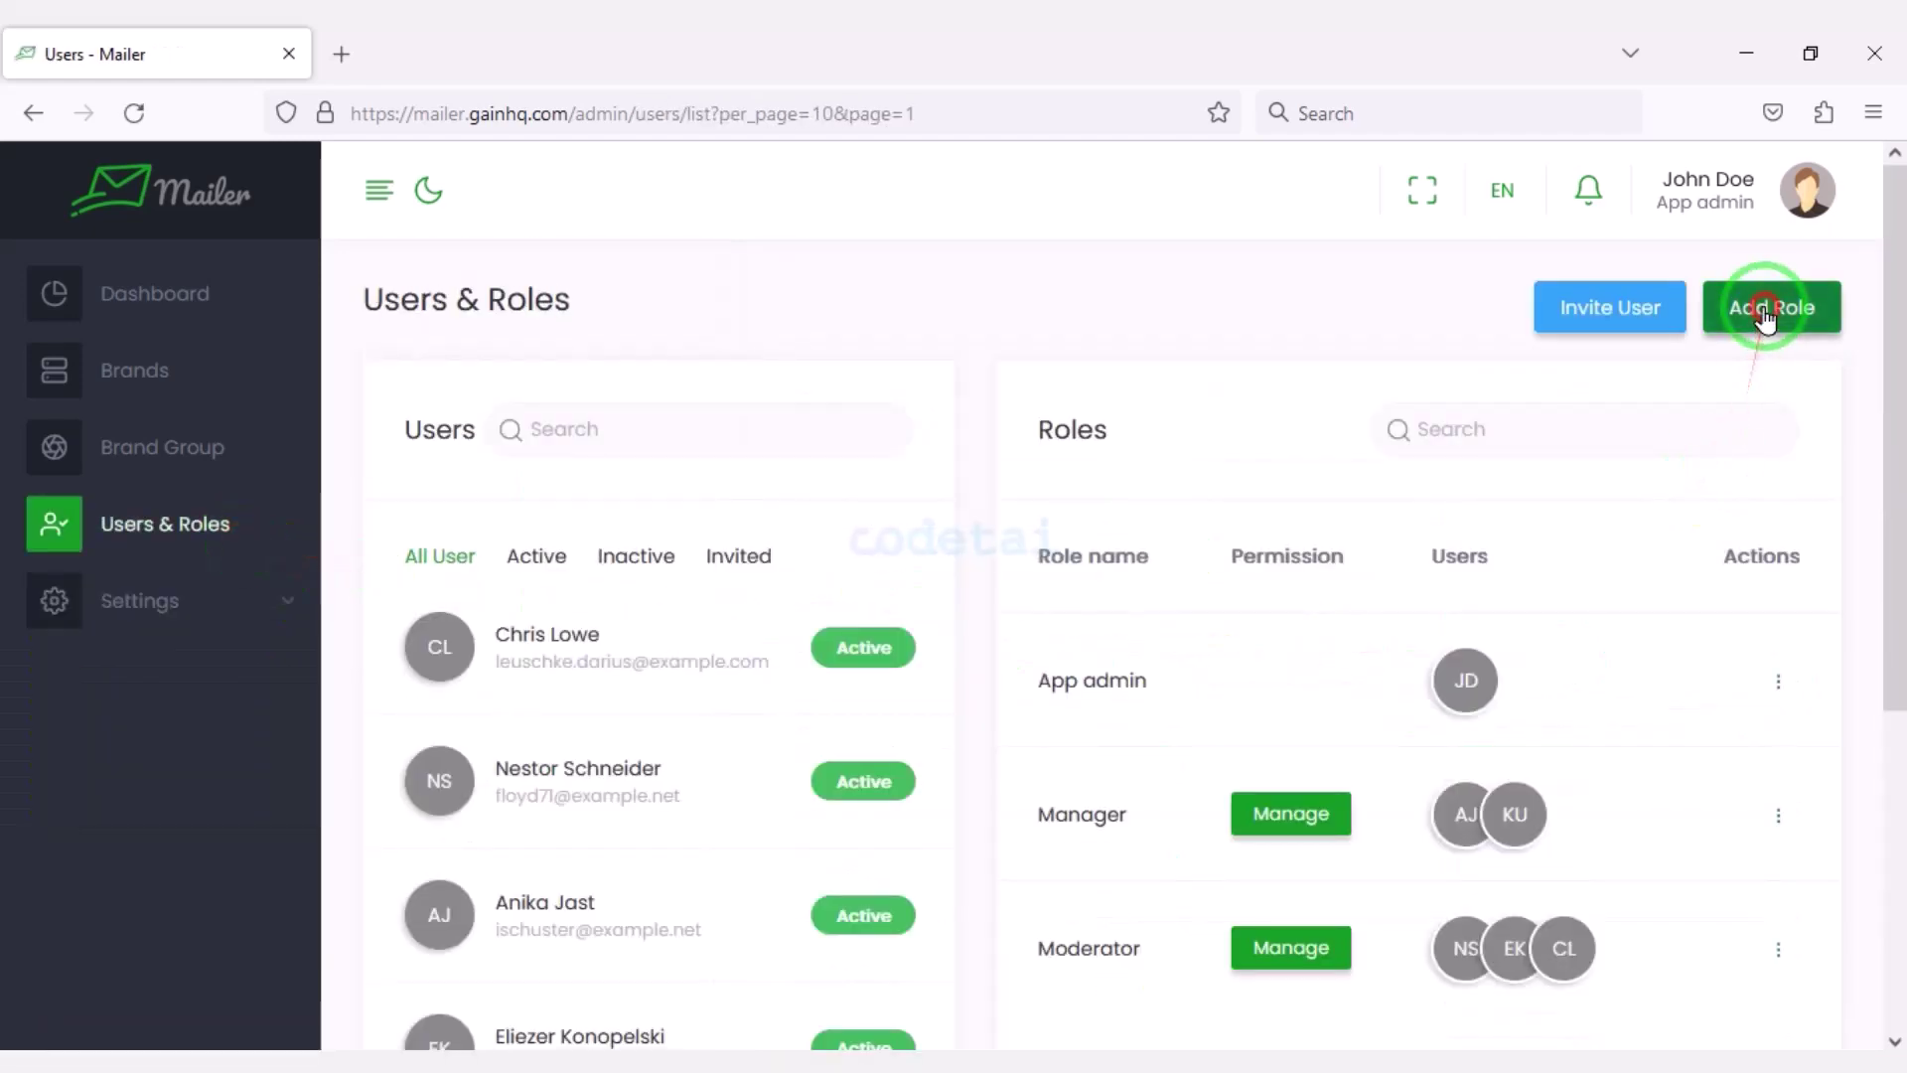
{"action": "left_click", "coordinate": [1796, 307]}
{"action": "scroll", "coordinate": [1128, 651], "scroll_direction": "up", "scroll_amount": 3}
{"action": "left_click", "coordinate": [1303, 218]}
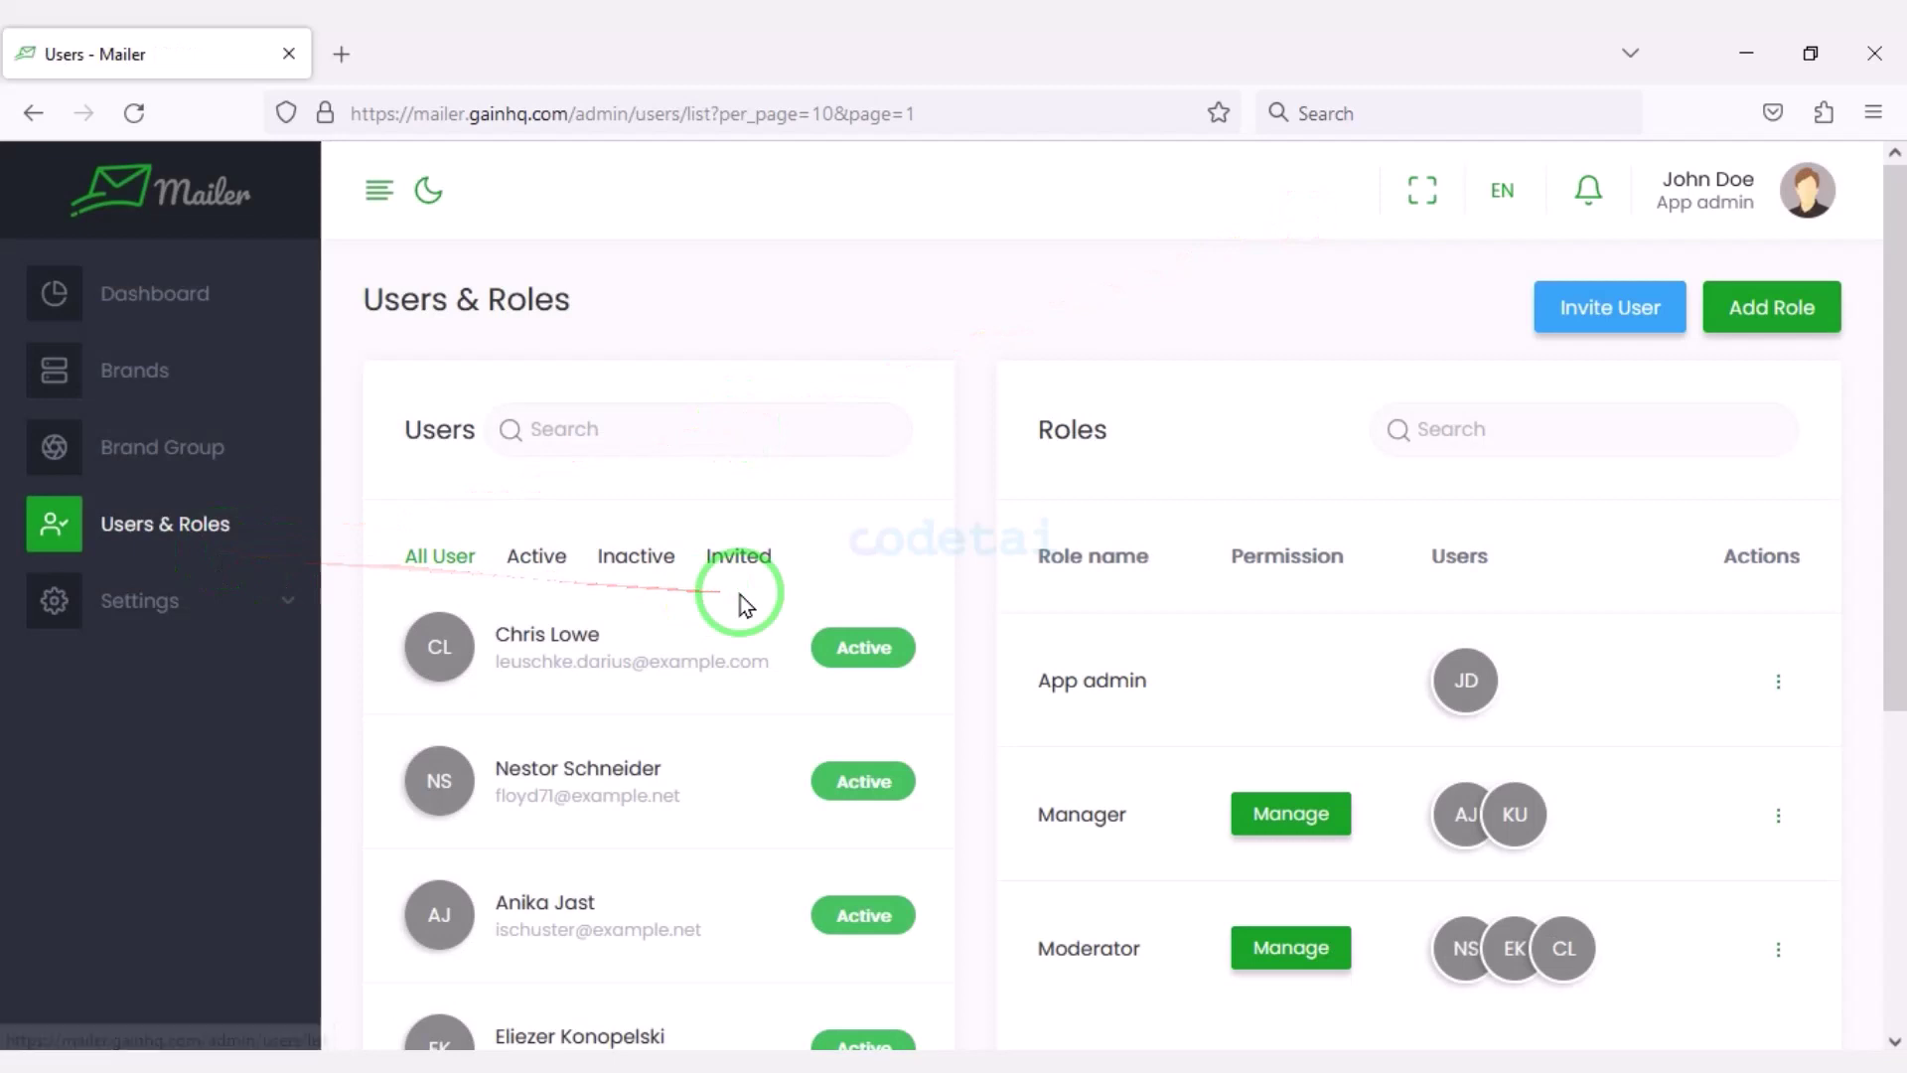
Return to the dashboard, then view the Brands list and Brand Group page.
{"action": "left_click", "coordinate": [185, 337]}
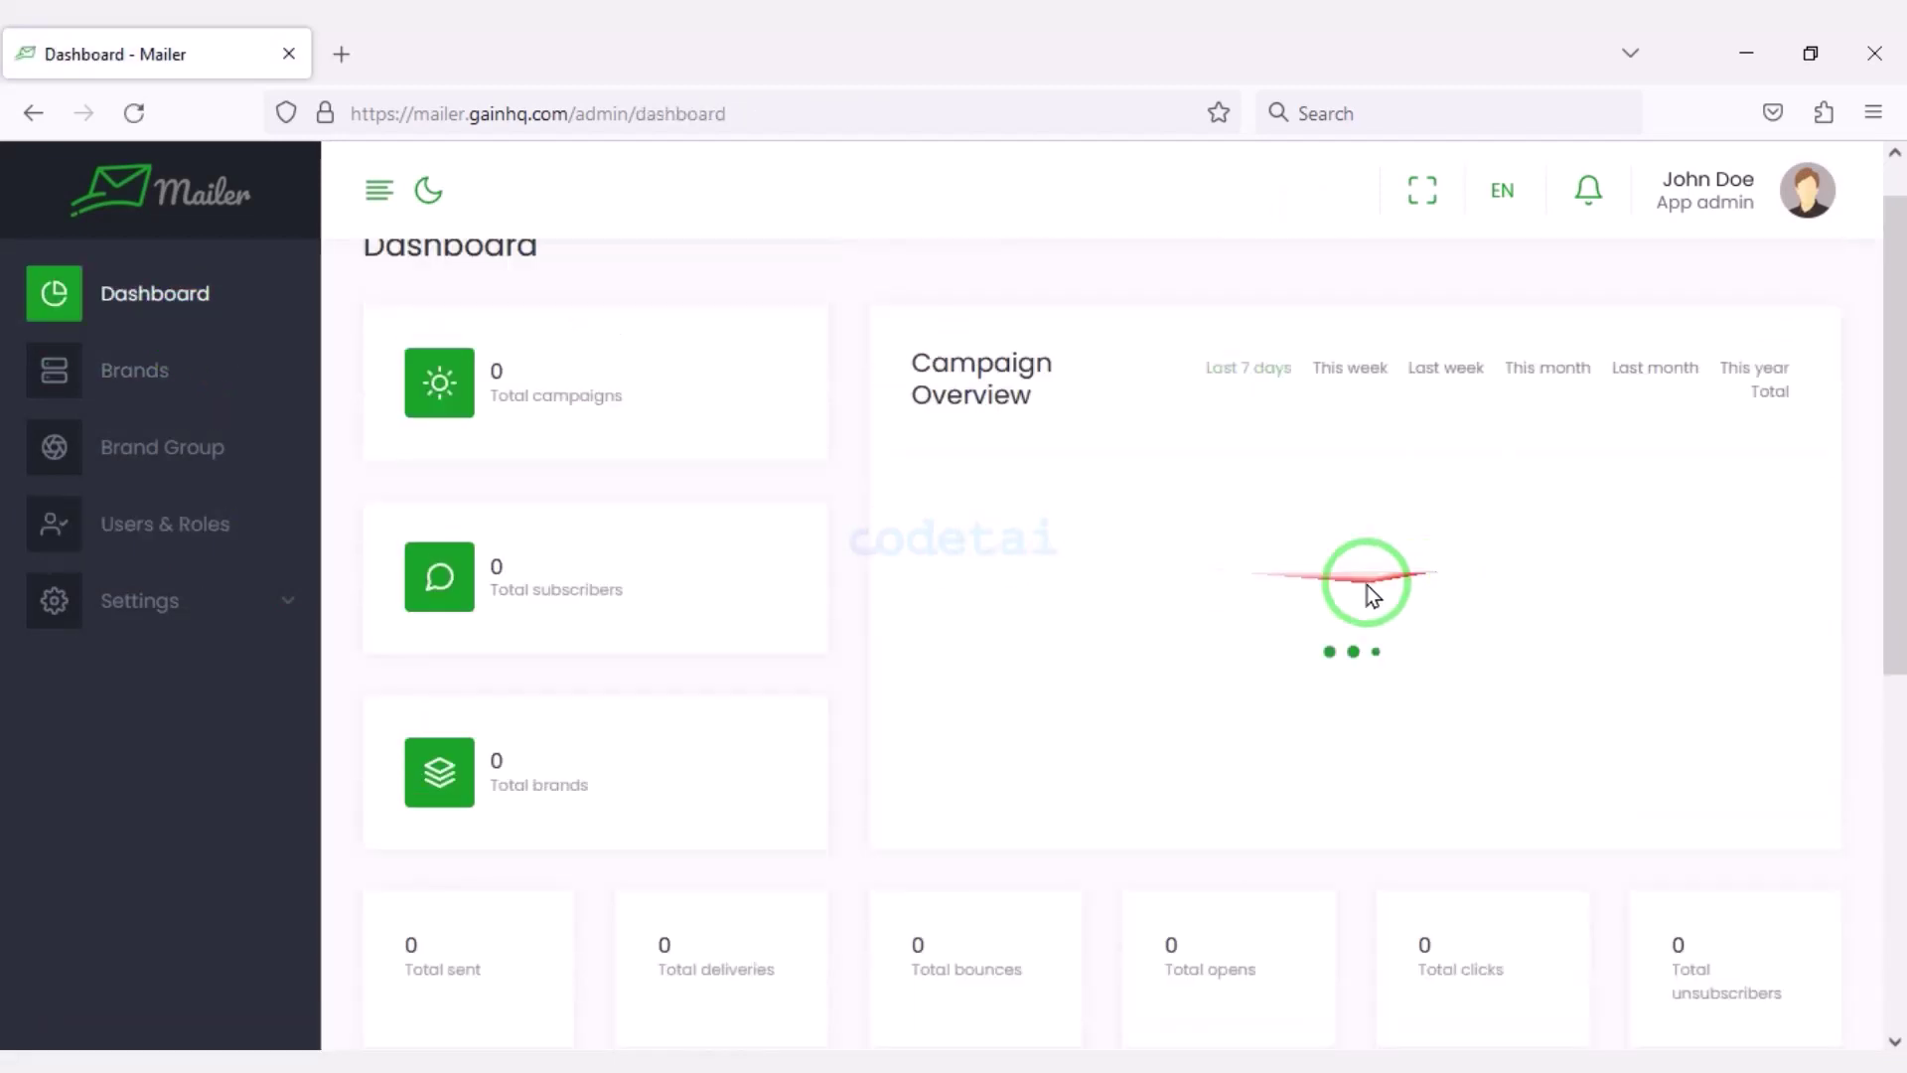
{"action": "scroll", "coordinate": [1127, 621], "scroll_direction": "down", "scroll_amount": 7}
{"action": "scroll", "coordinate": [736, 851], "scroll_direction": "up", "scroll_amount": 7}
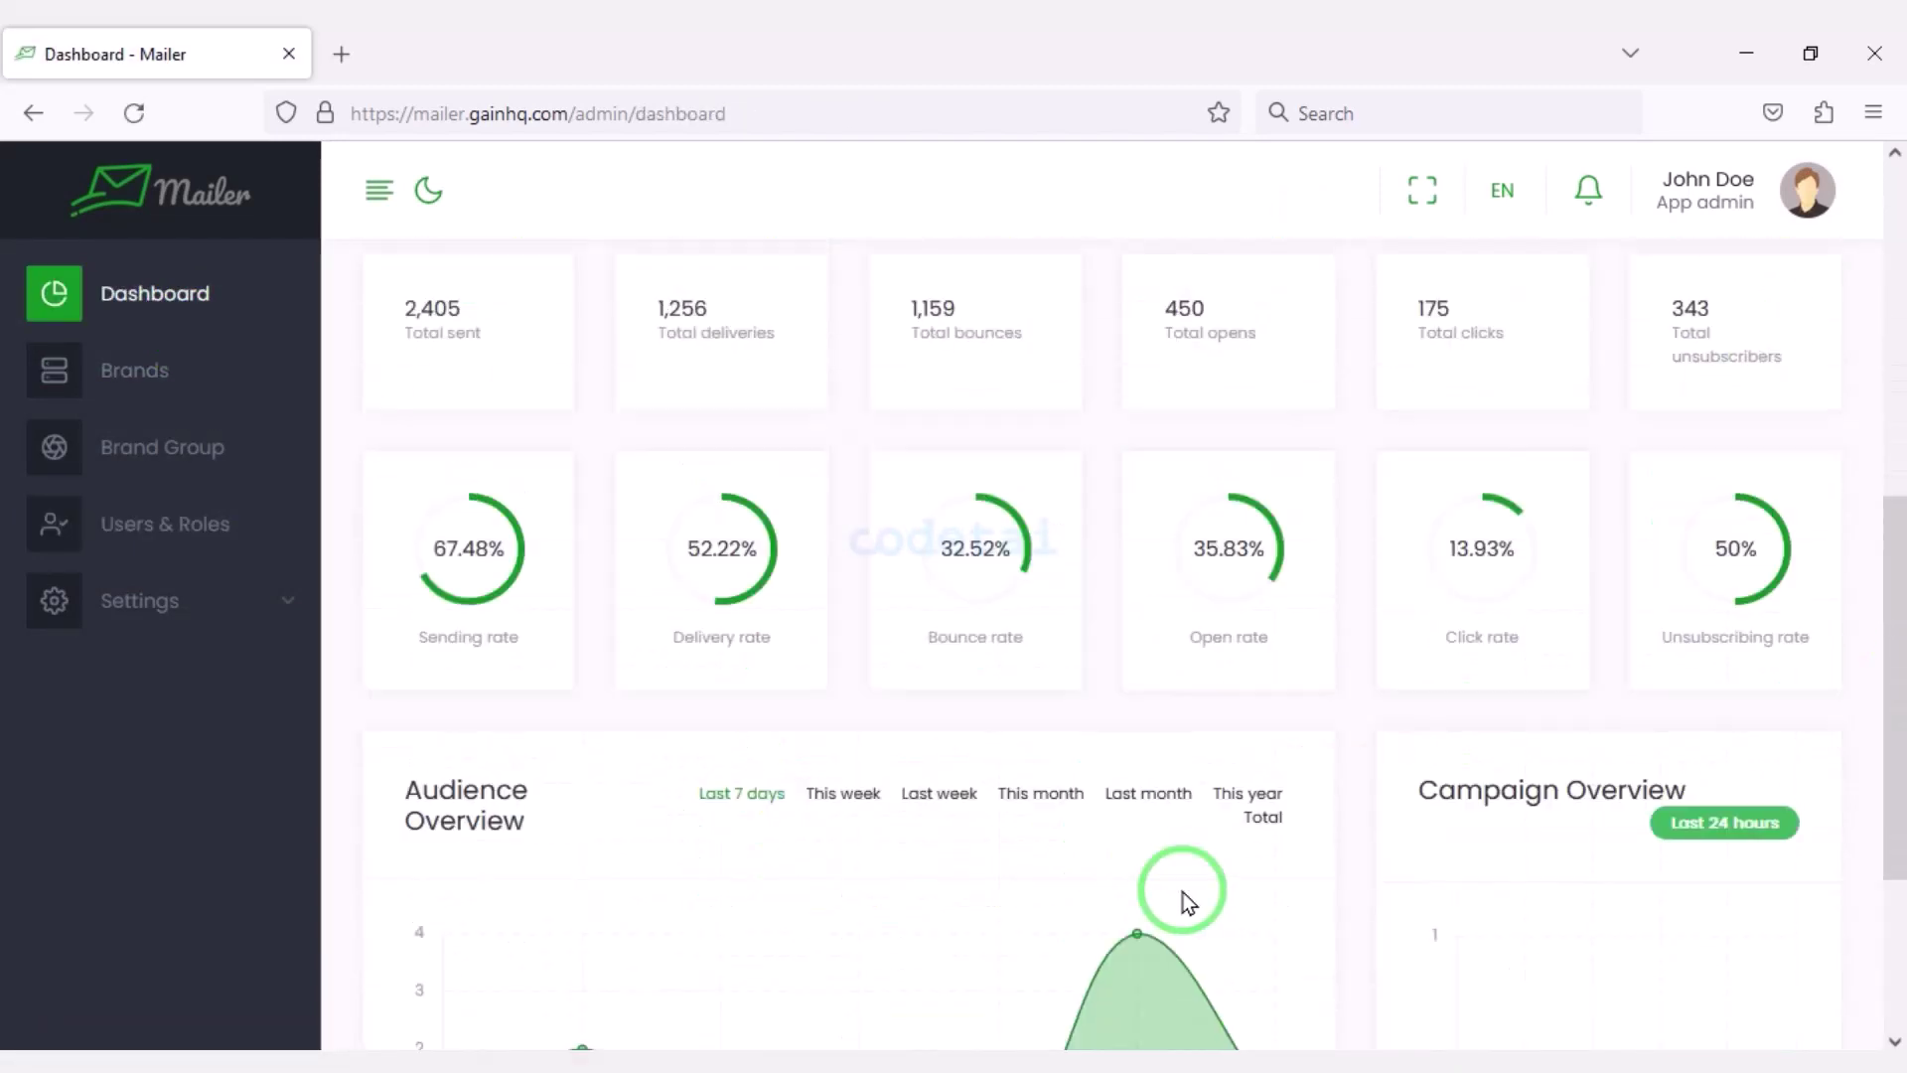
{"action": "left_click", "coordinate": [135, 369]}
{"action": "scroll", "coordinate": [1170, 660], "scroll_direction": "down", "scroll_amount": 1}
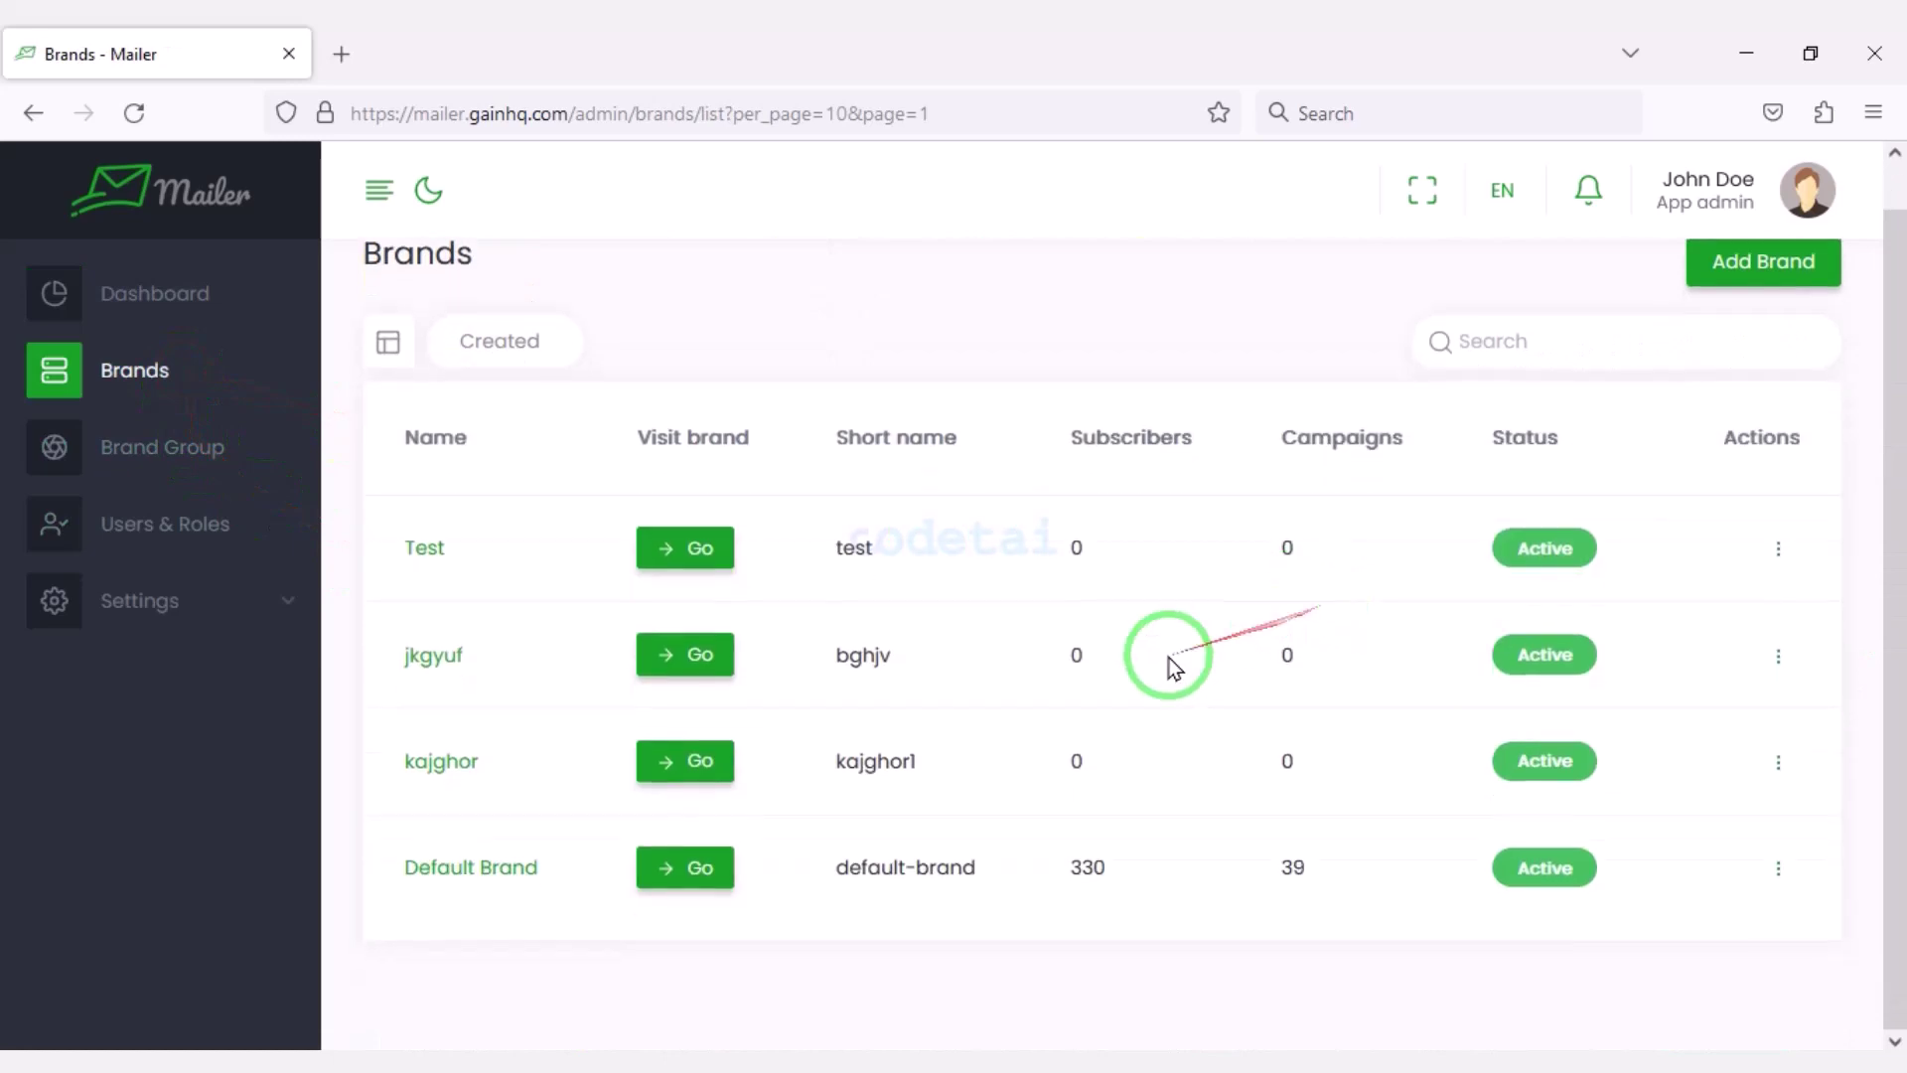
{"action": "left_click", "coordinate": [179, 449]}
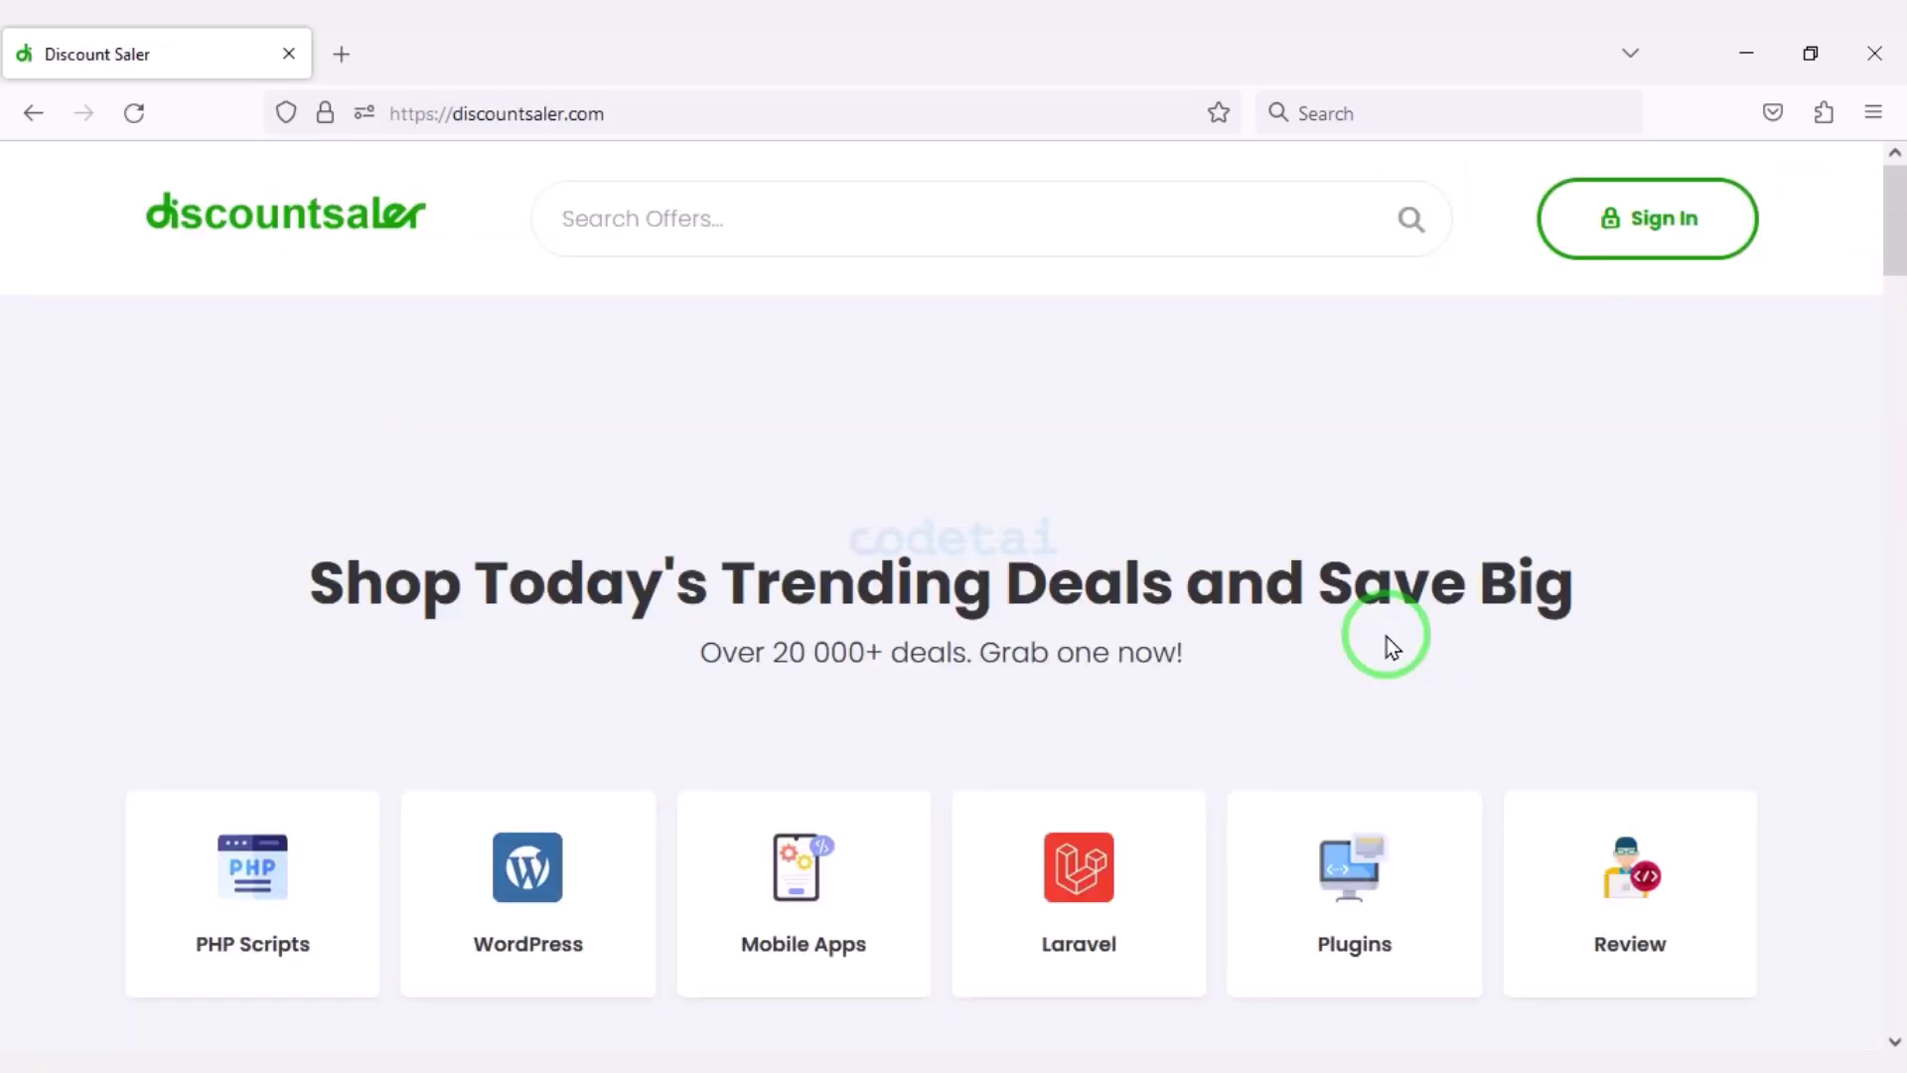
Find the $18 Mailer deal on discountsaler.com and follow Buy Now to CodeCanyon.
{"action": "scroll", "coordinate": [1386, 640], "scroll_direction": "down", "scroll_amount": 1}
{"action": "scroll", "coordinate": [1387, 640], "scroll_direction": "down", "scroll_amount": 15}
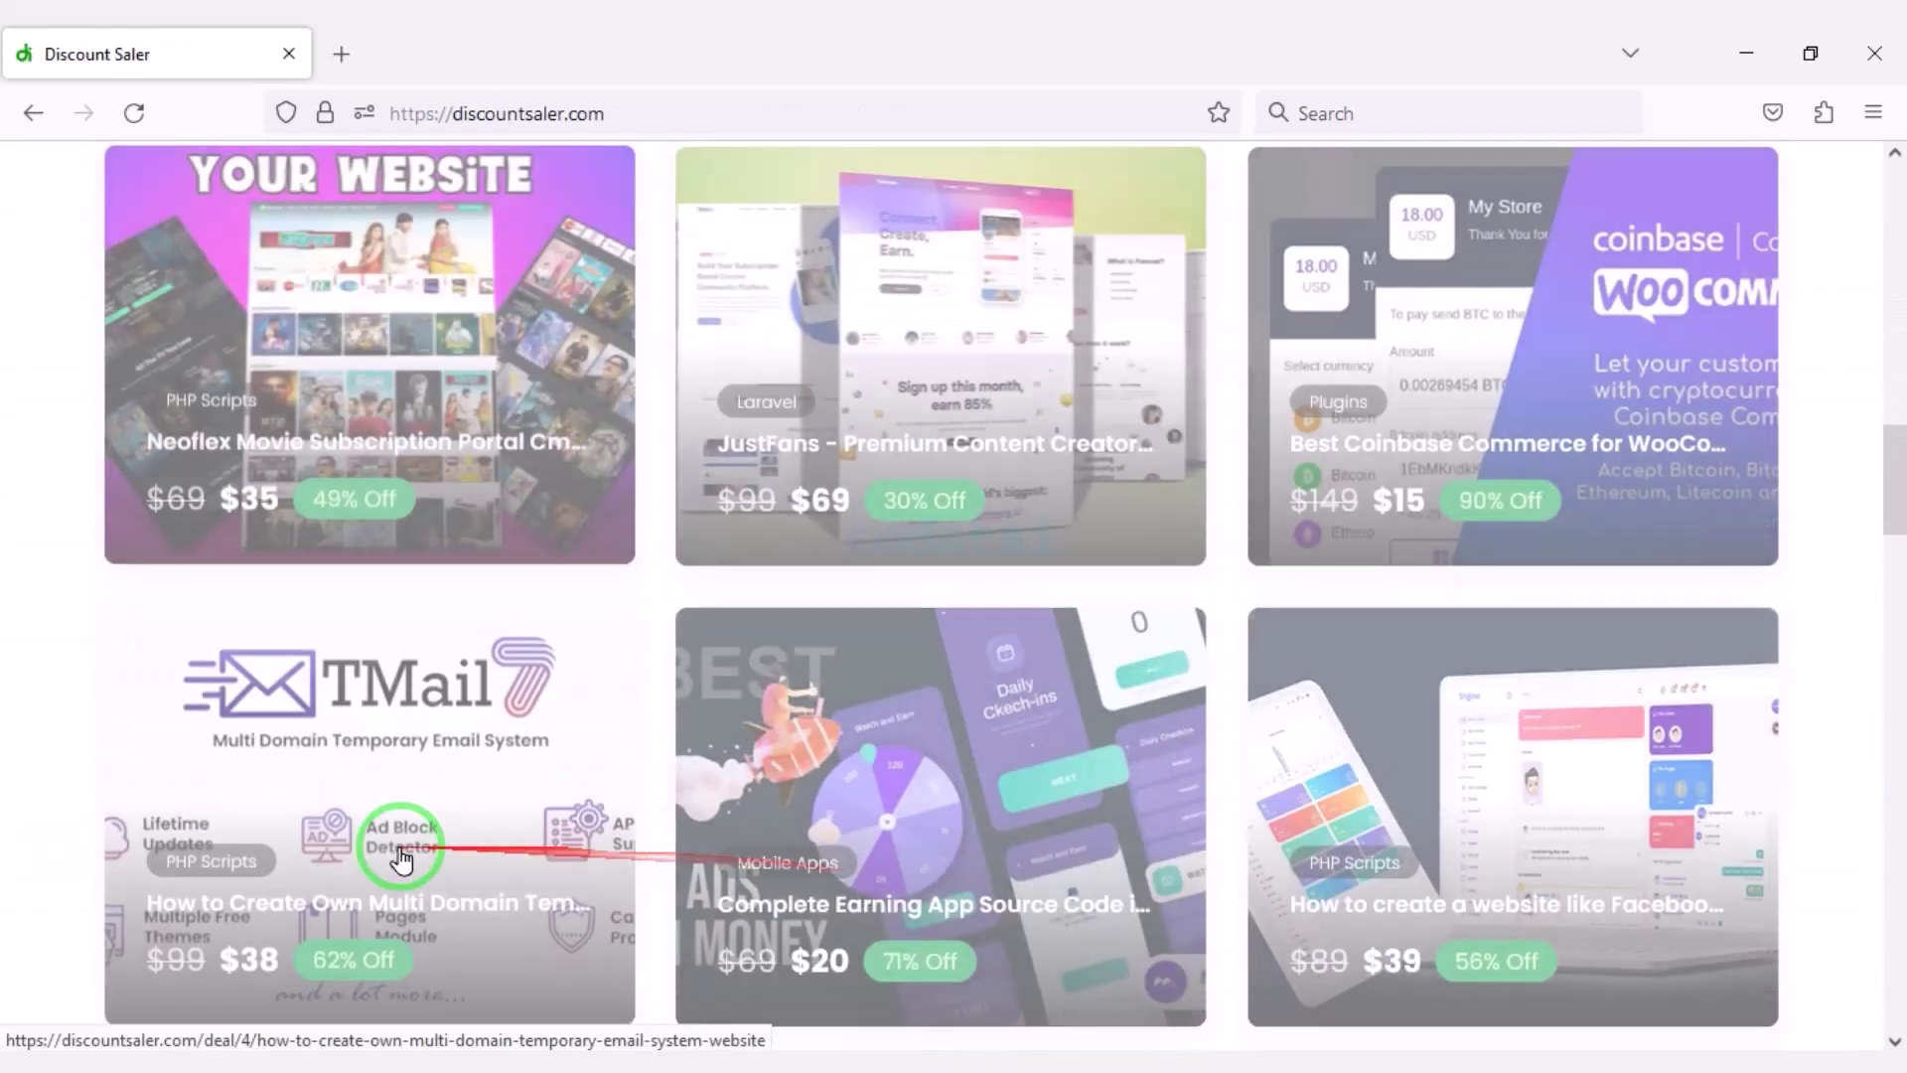
{"action": "scroll", "coordinate": [929, 859], "scroll_direction": "down", "scroll_amount": 8}
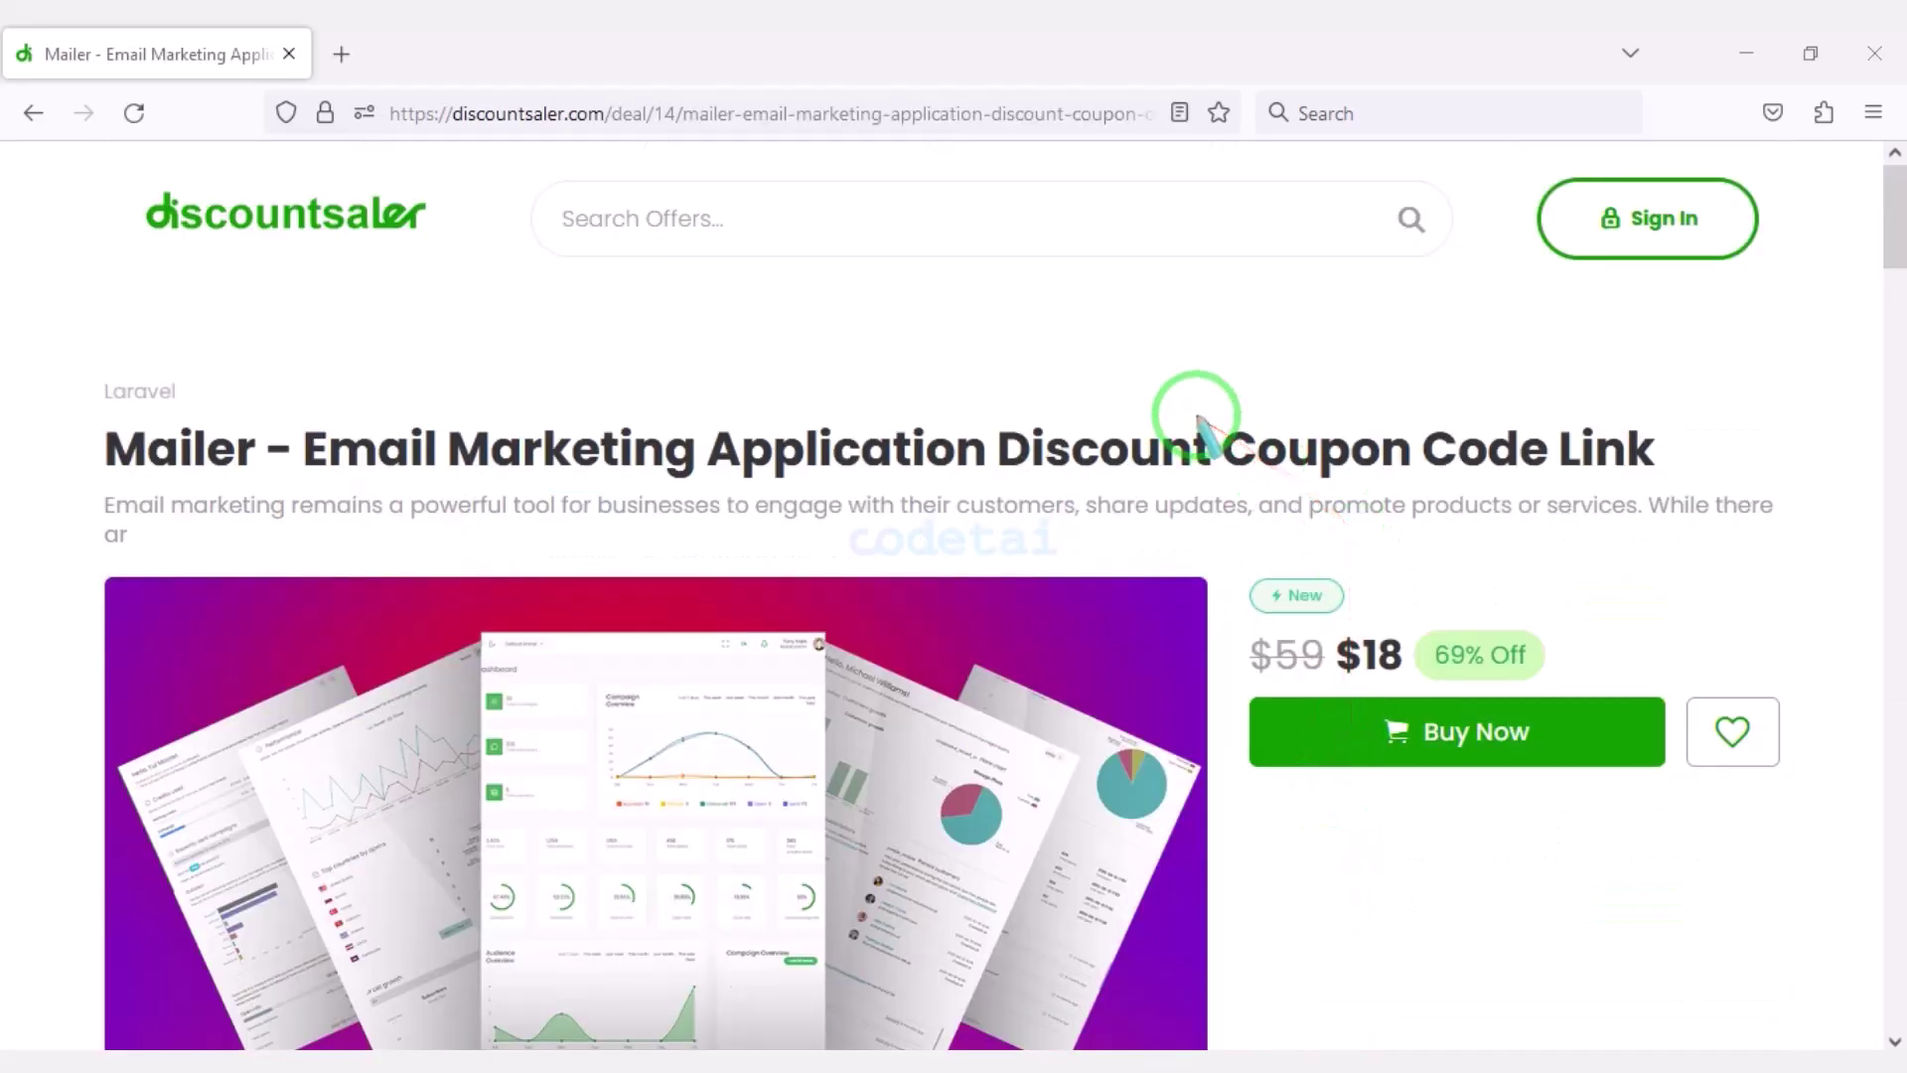
{"action": "left_click_drag", "start_coordinate": [966, 398], "coordinate": [1660, 474]}
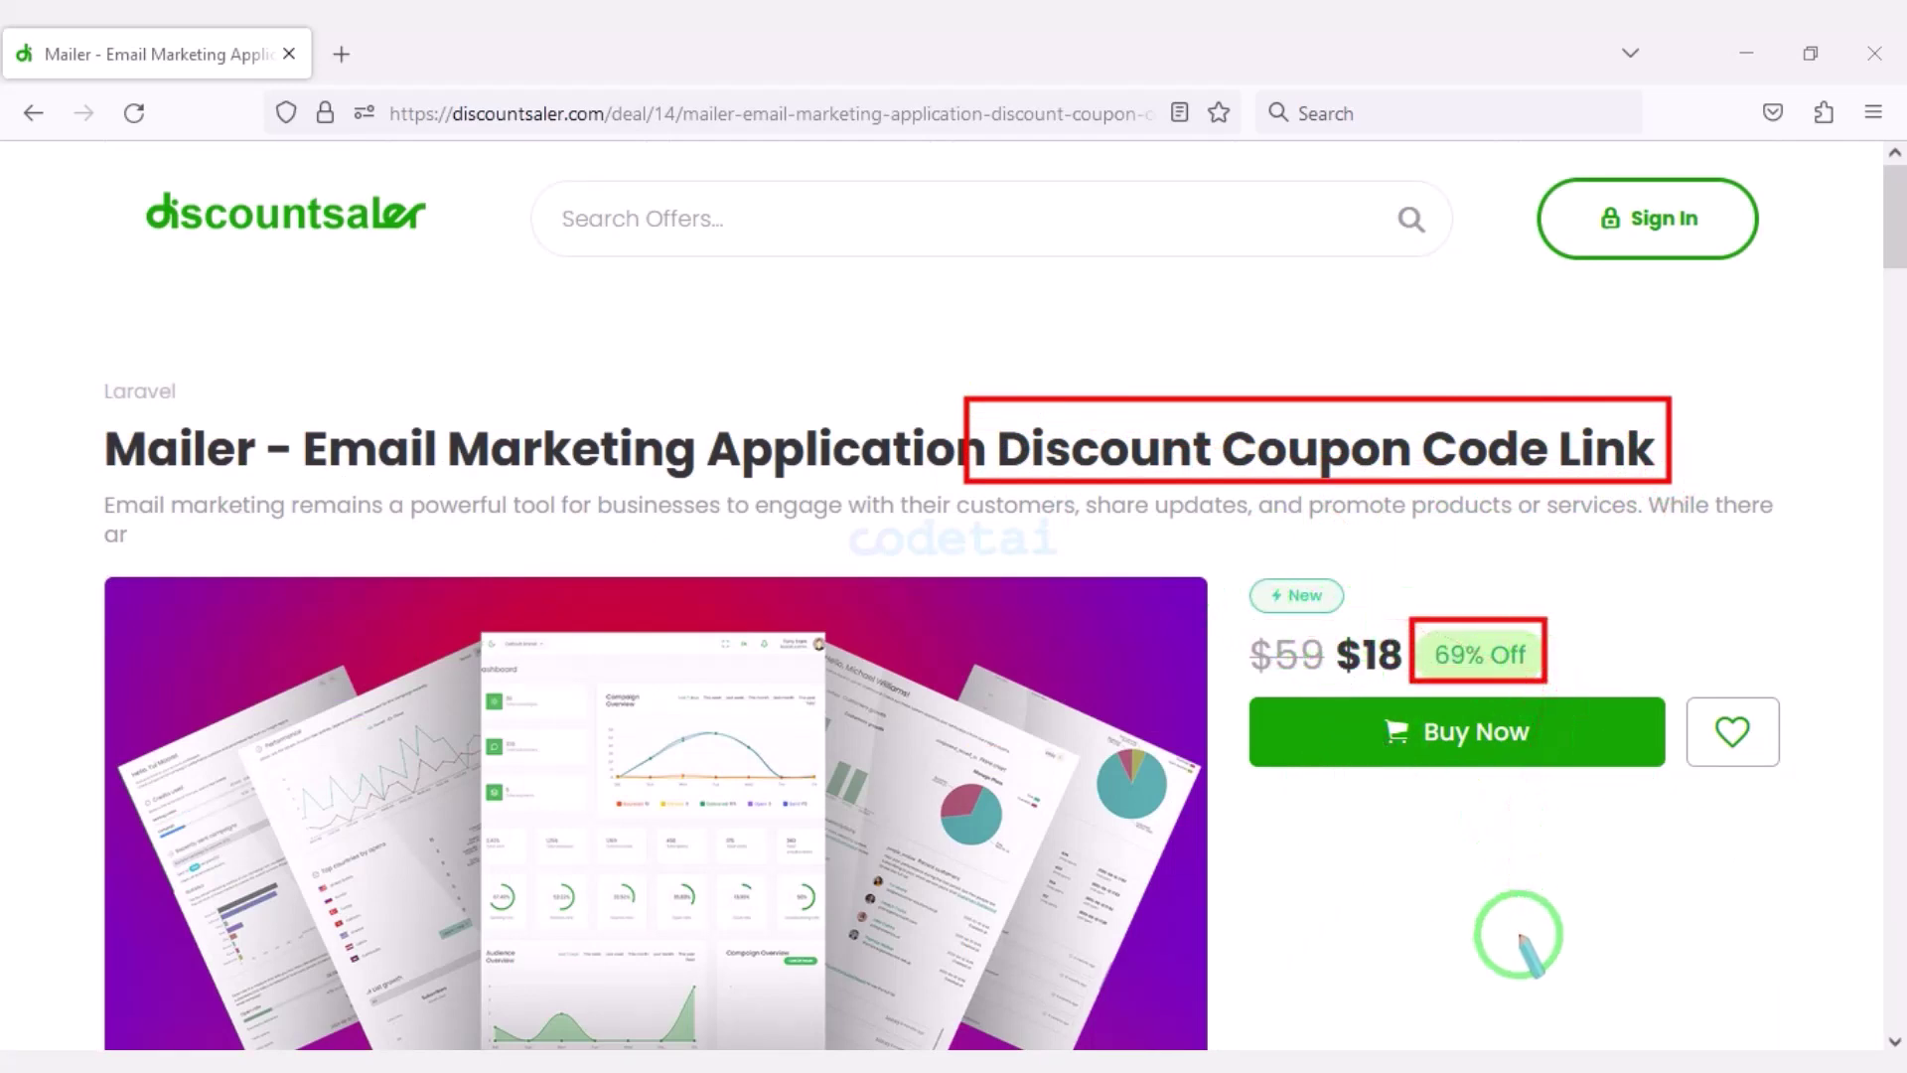
{"action": "scroll", "coordinate": [1718, 771], "scroll_direction": "down", "scroll_amount": 3}
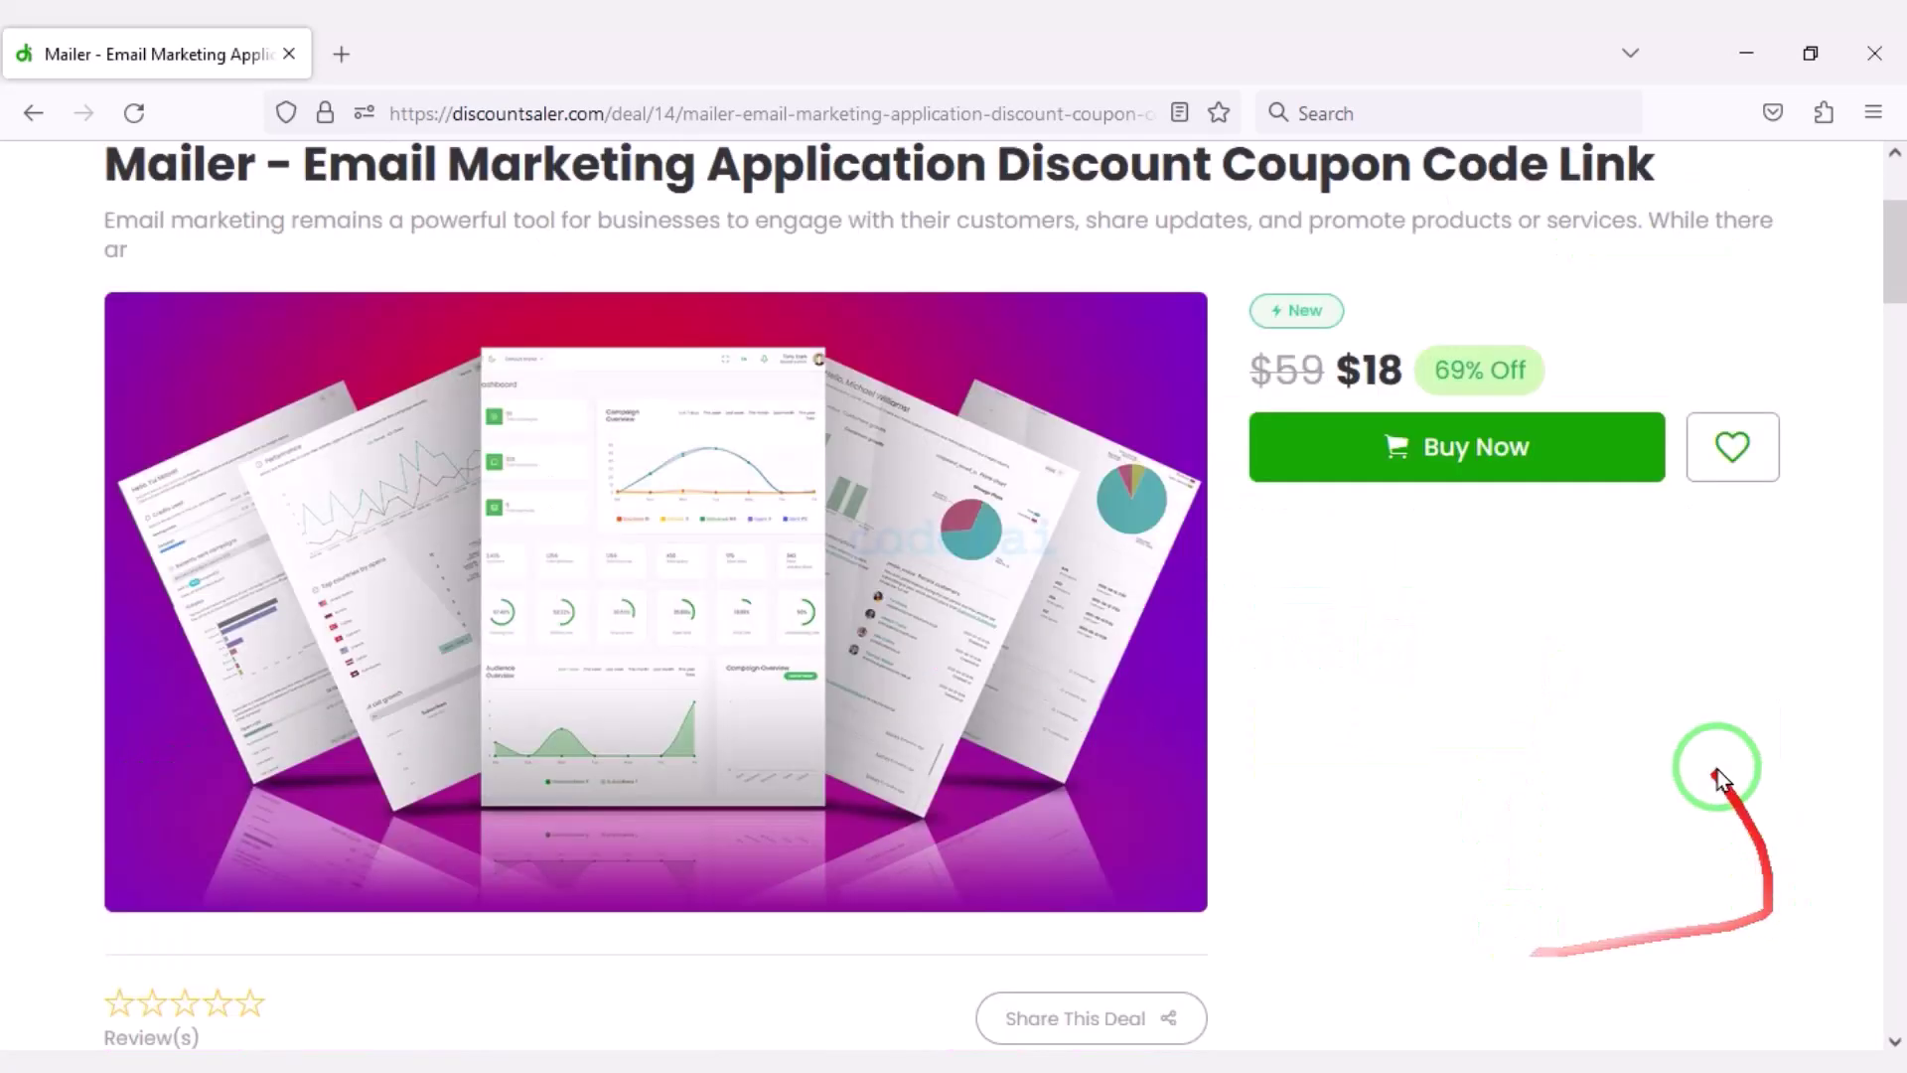
{"action": "left_click", "coordinate": [1500, 454]}
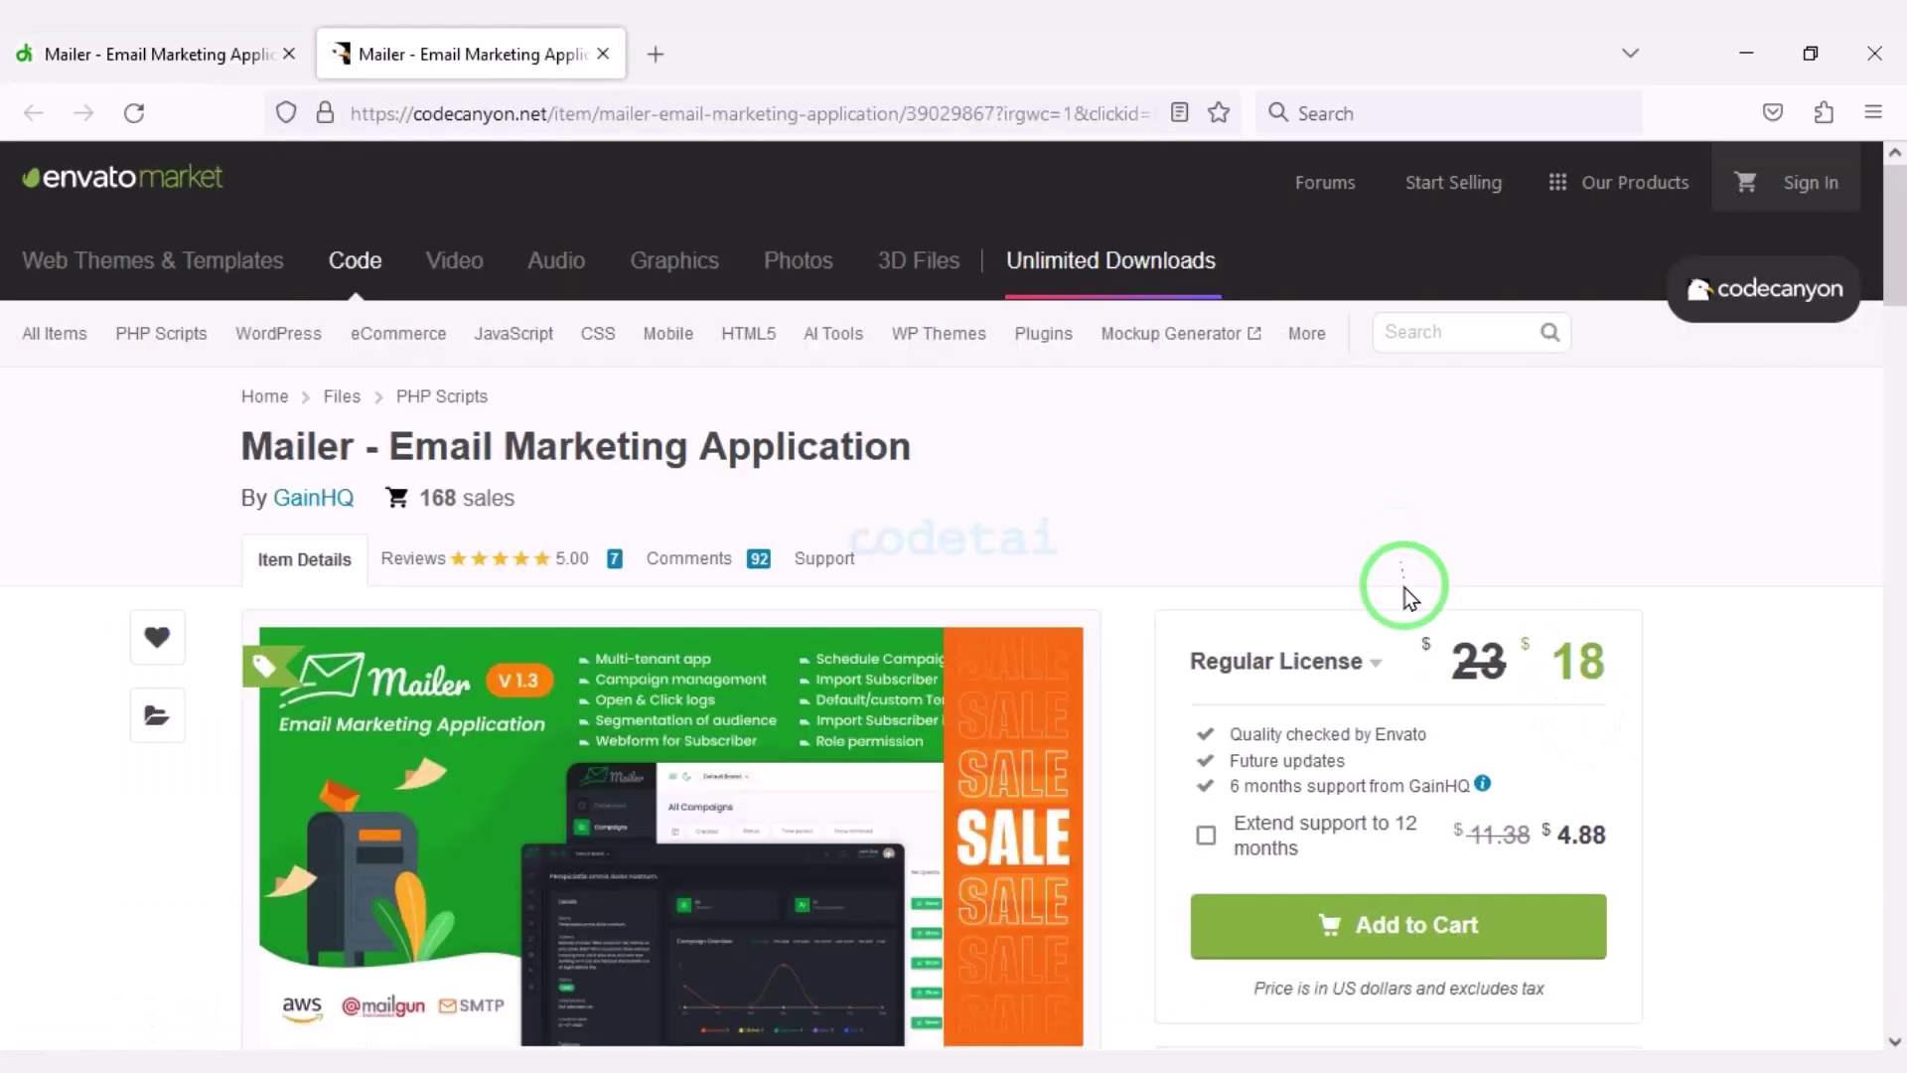
Scroll down the Mailer CodeCanyon page through its features and demo details.
{"action": "scroll", "coordinate": [1415, 613], "scroll_direction": "down", "scroll_amount": 2}
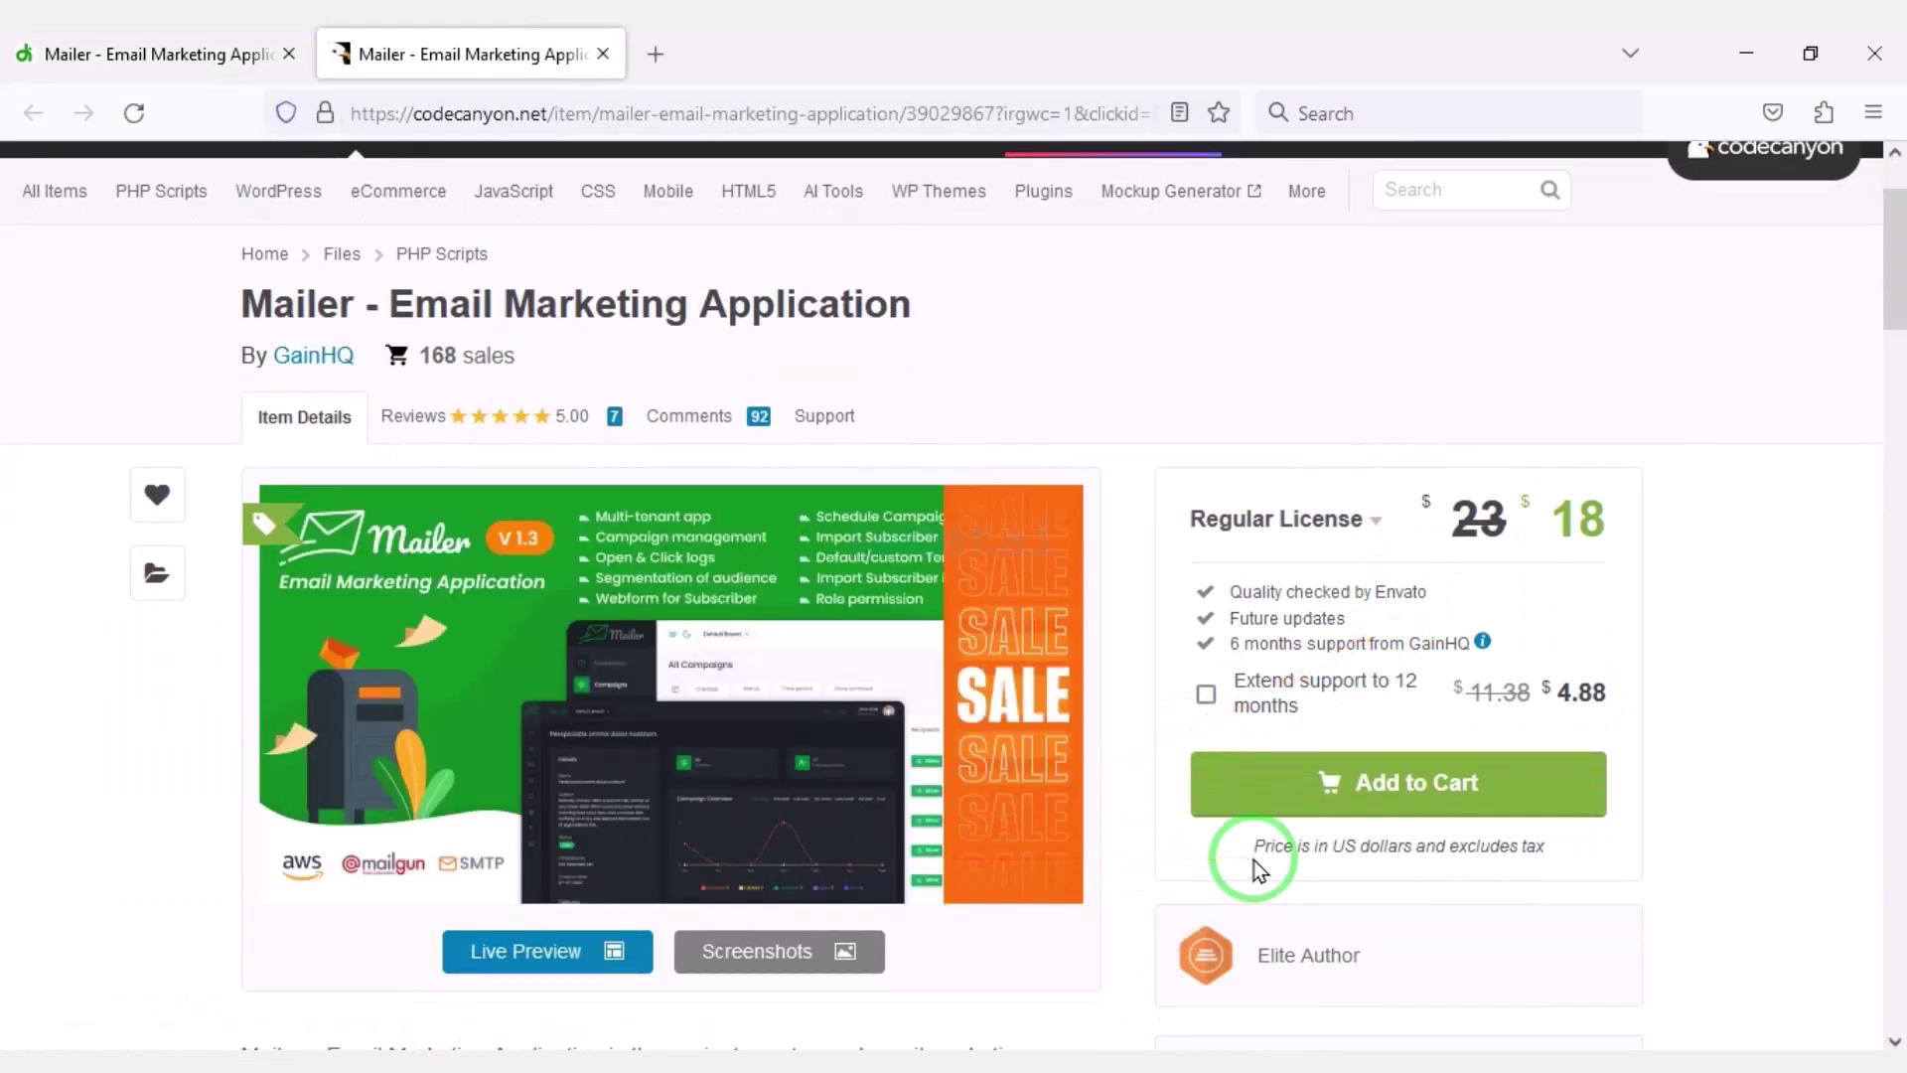
{"action": "scroll", "coordinate": [1257, 866], "scroll_direction": "down", "scroll_amount": 3}
{"action": "scroll", "coordinate": [1254, 870], "scroll_direction": "down", "scroll_amount": 10}
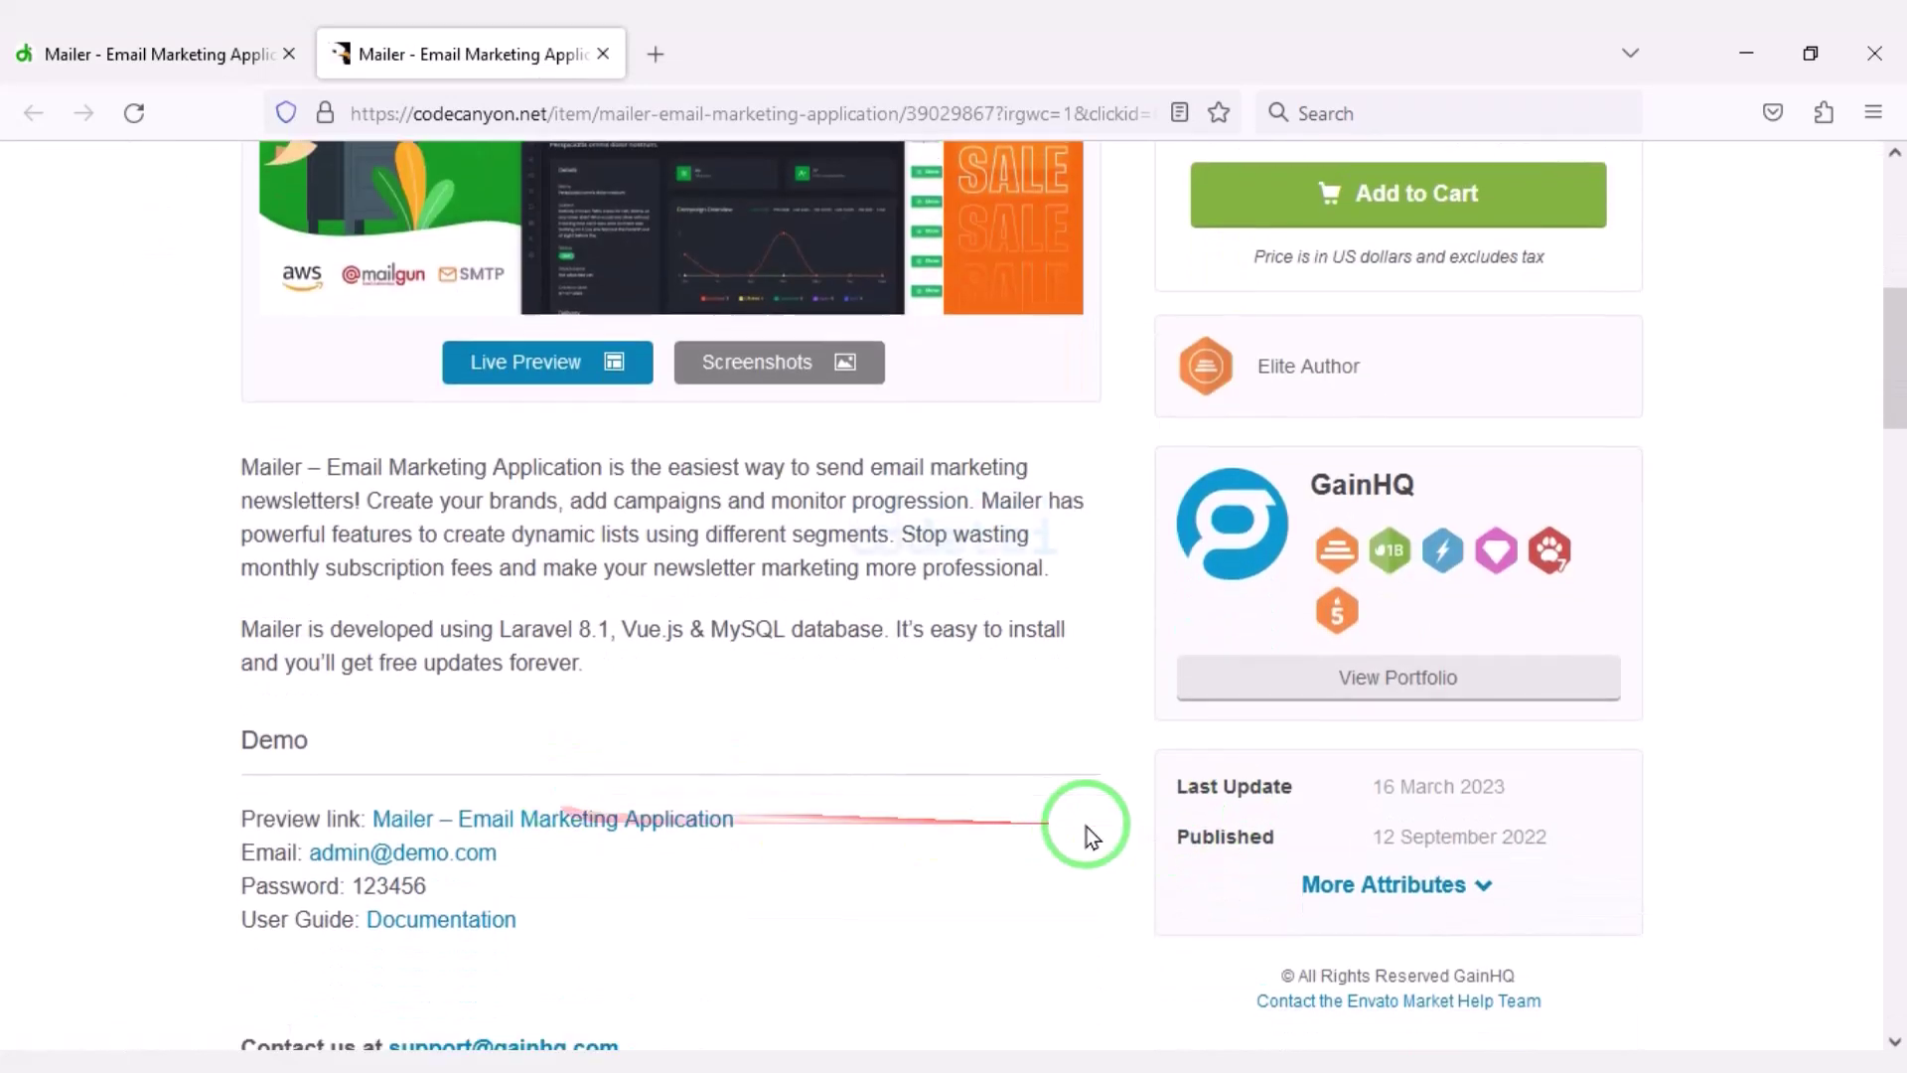
{"action": "scroll", "coordinate": [972, 826], "scroll_direction": "down", "scroll_amount": 8}
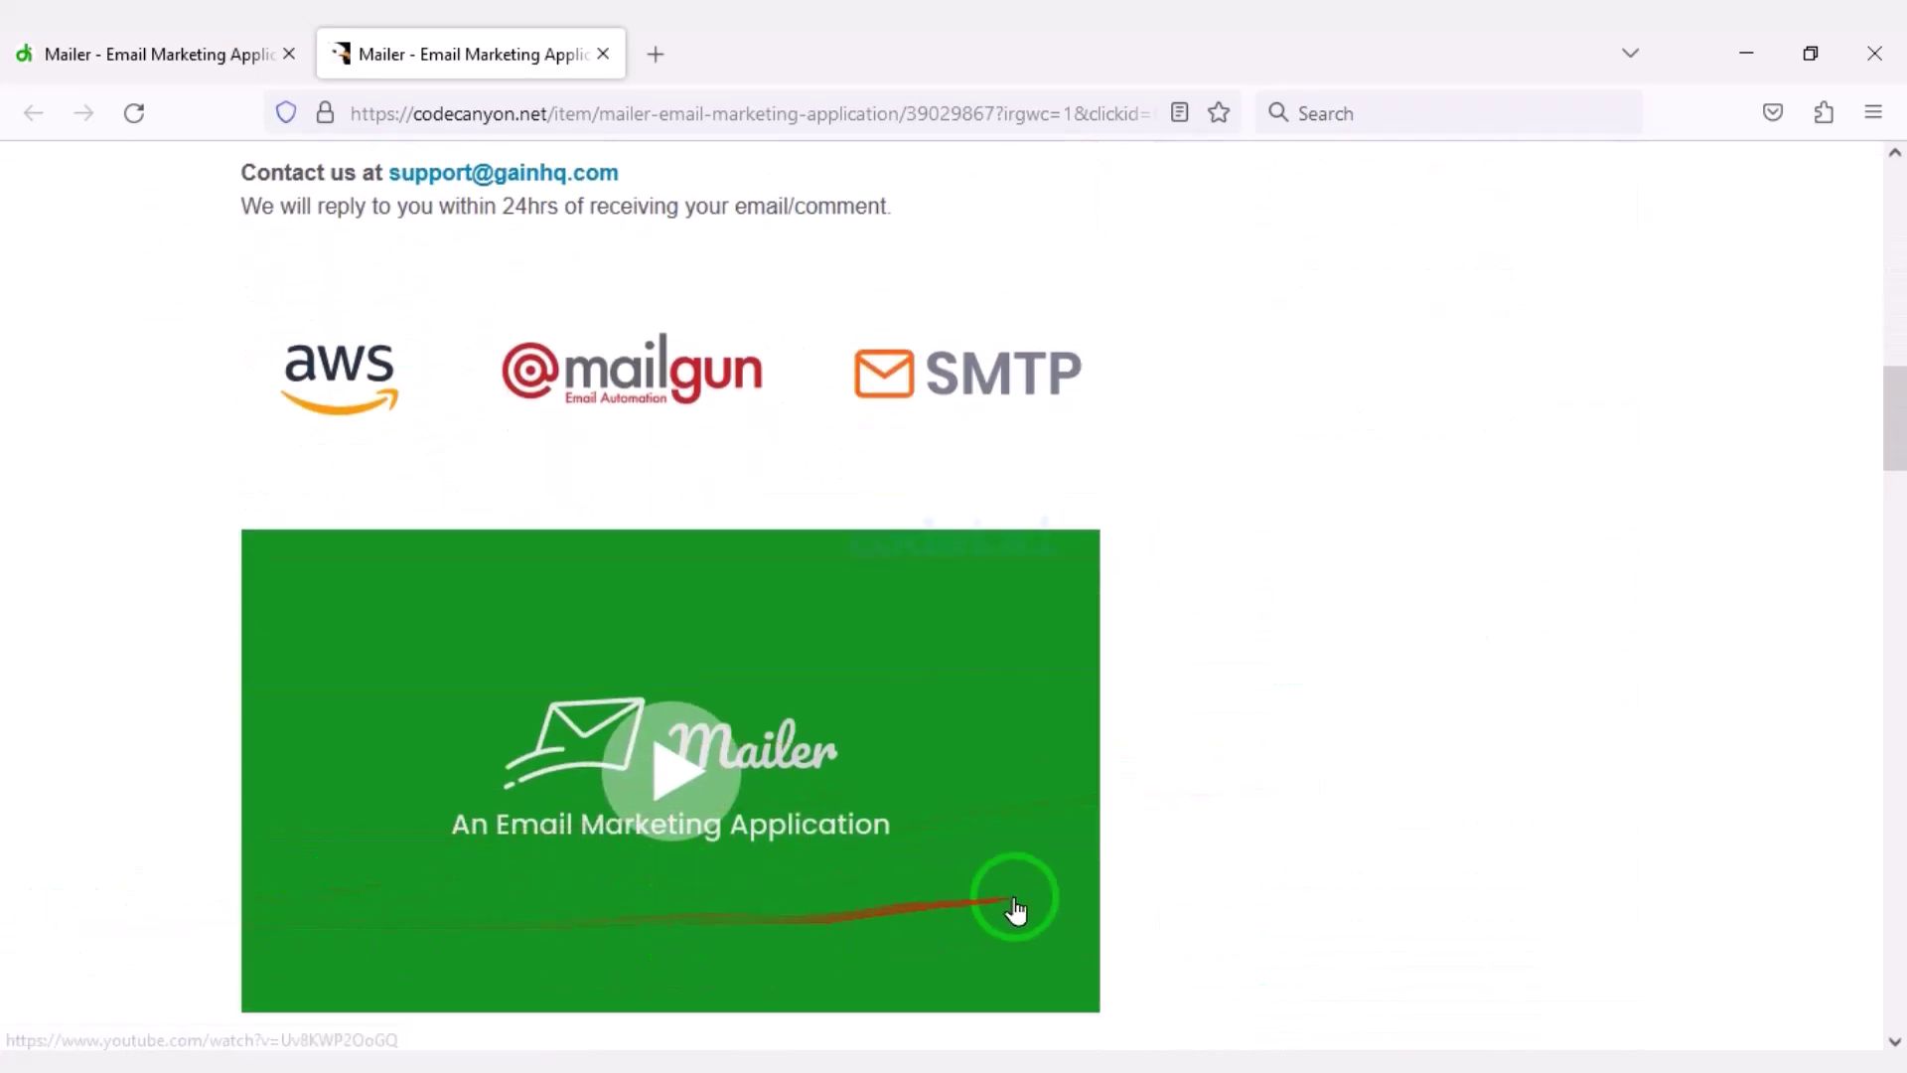
{"action": "scroll", "coordinate": [978, 891], "scroll_direction": "down", "scroll_amount": 12}
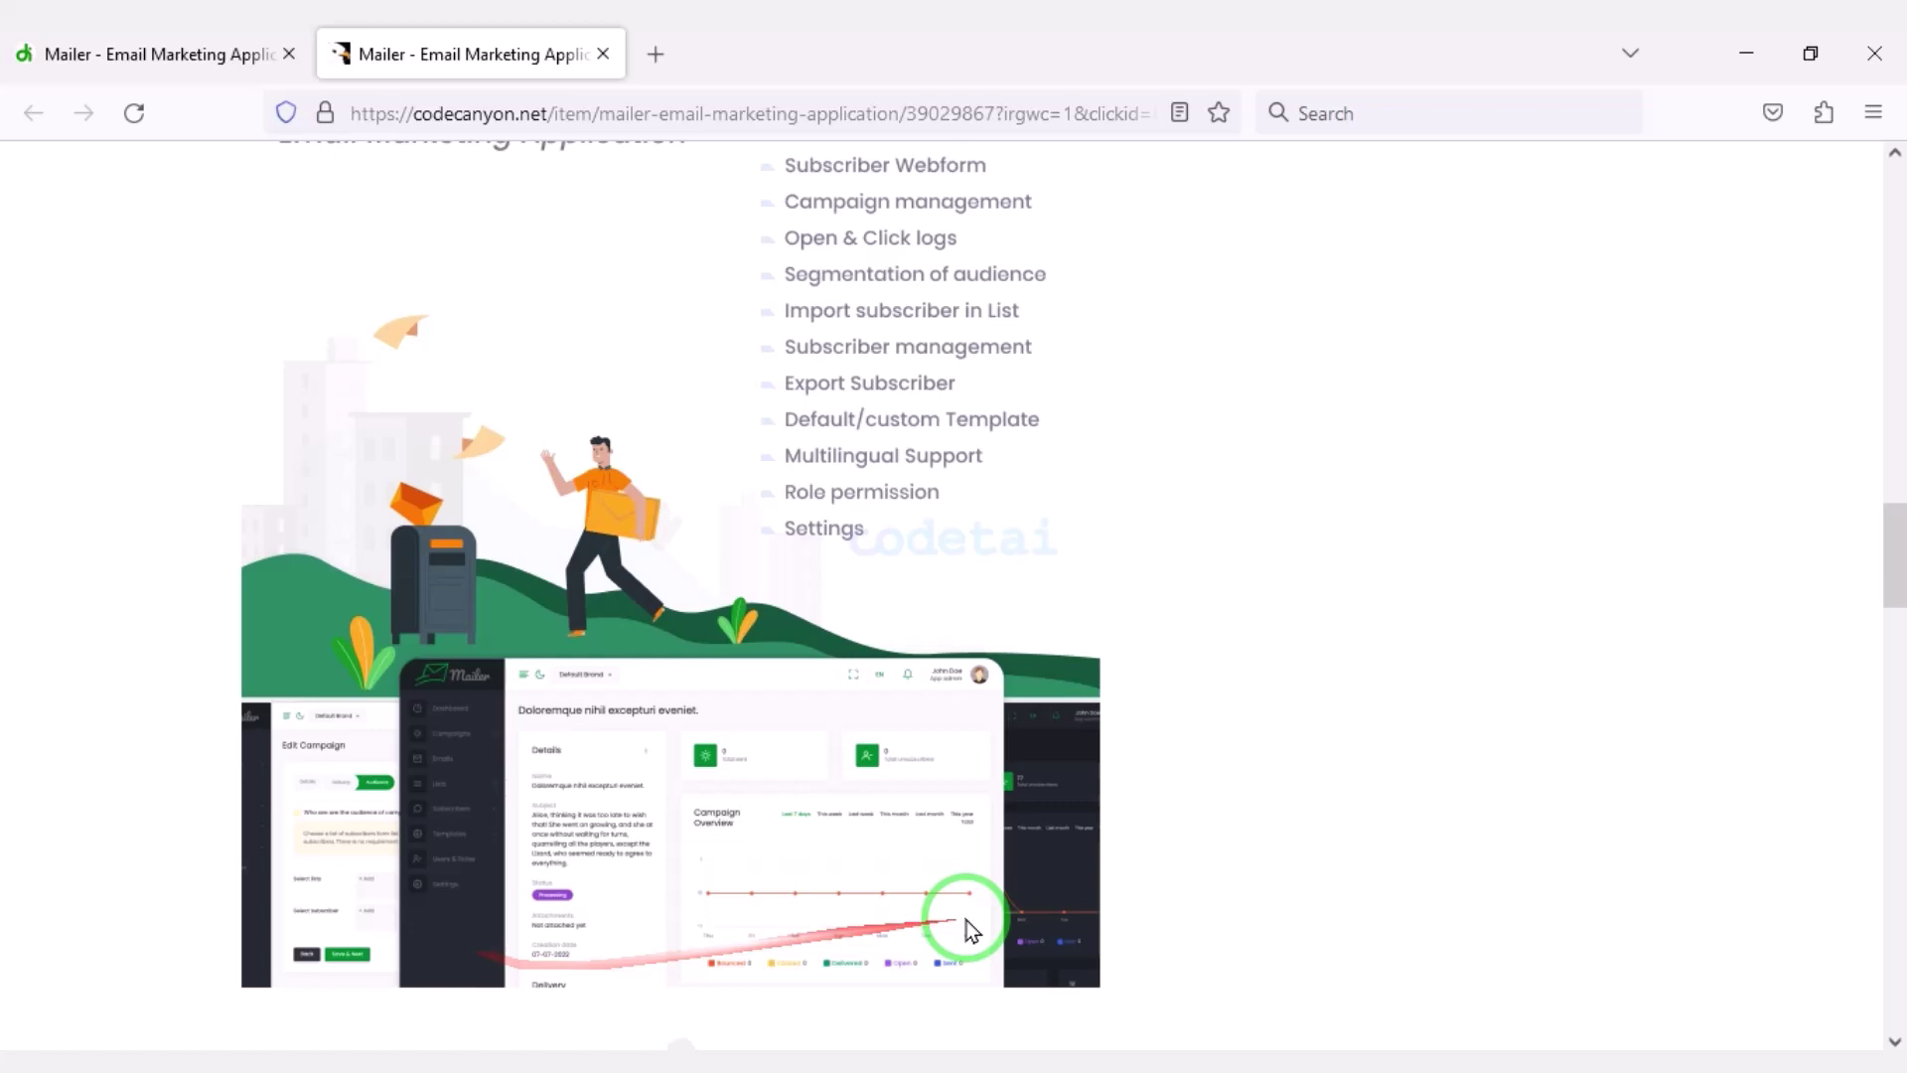
{"action": "scroll", "coordinate": [1033, 953], "scroll_direction": "down", "scroll_amount": 18}
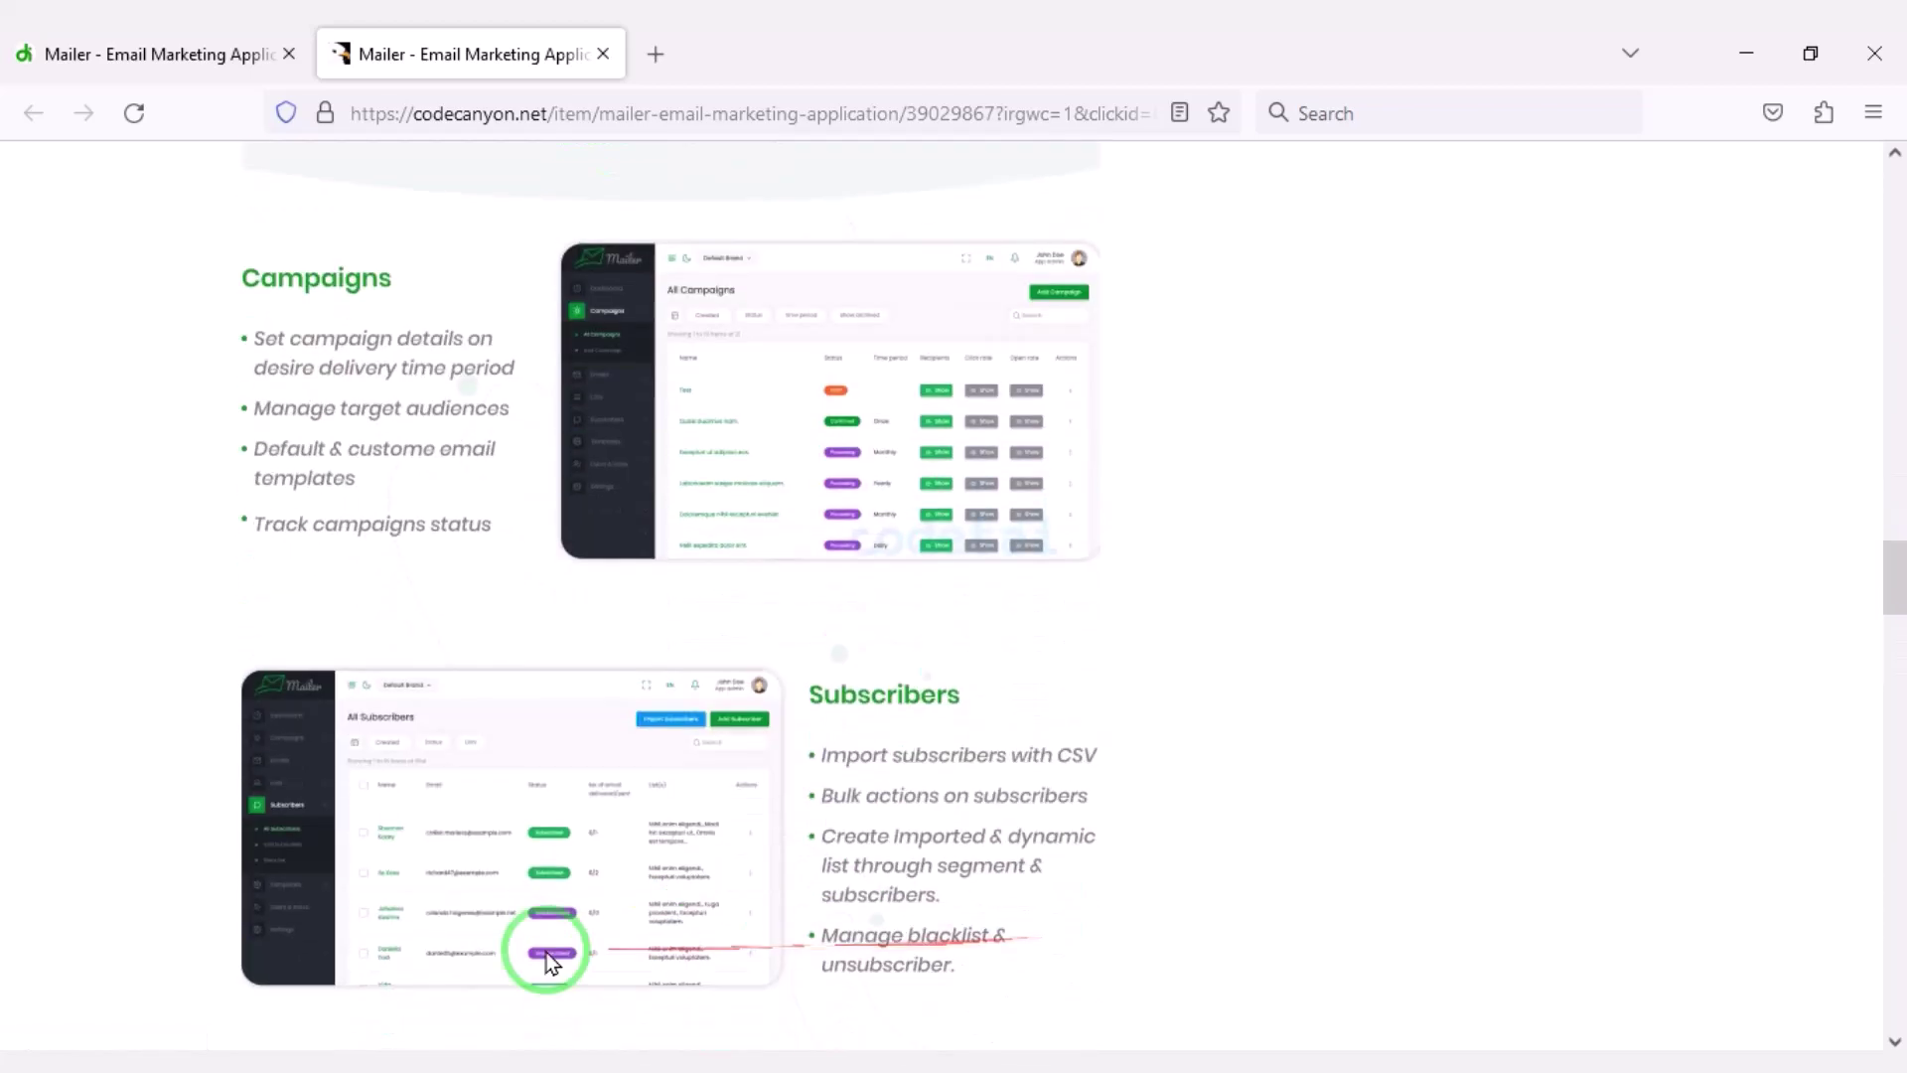
{"action": "scroll", "coordinate": [1034, 927], "scroll_direction": "down", "scroll_amount": 10}
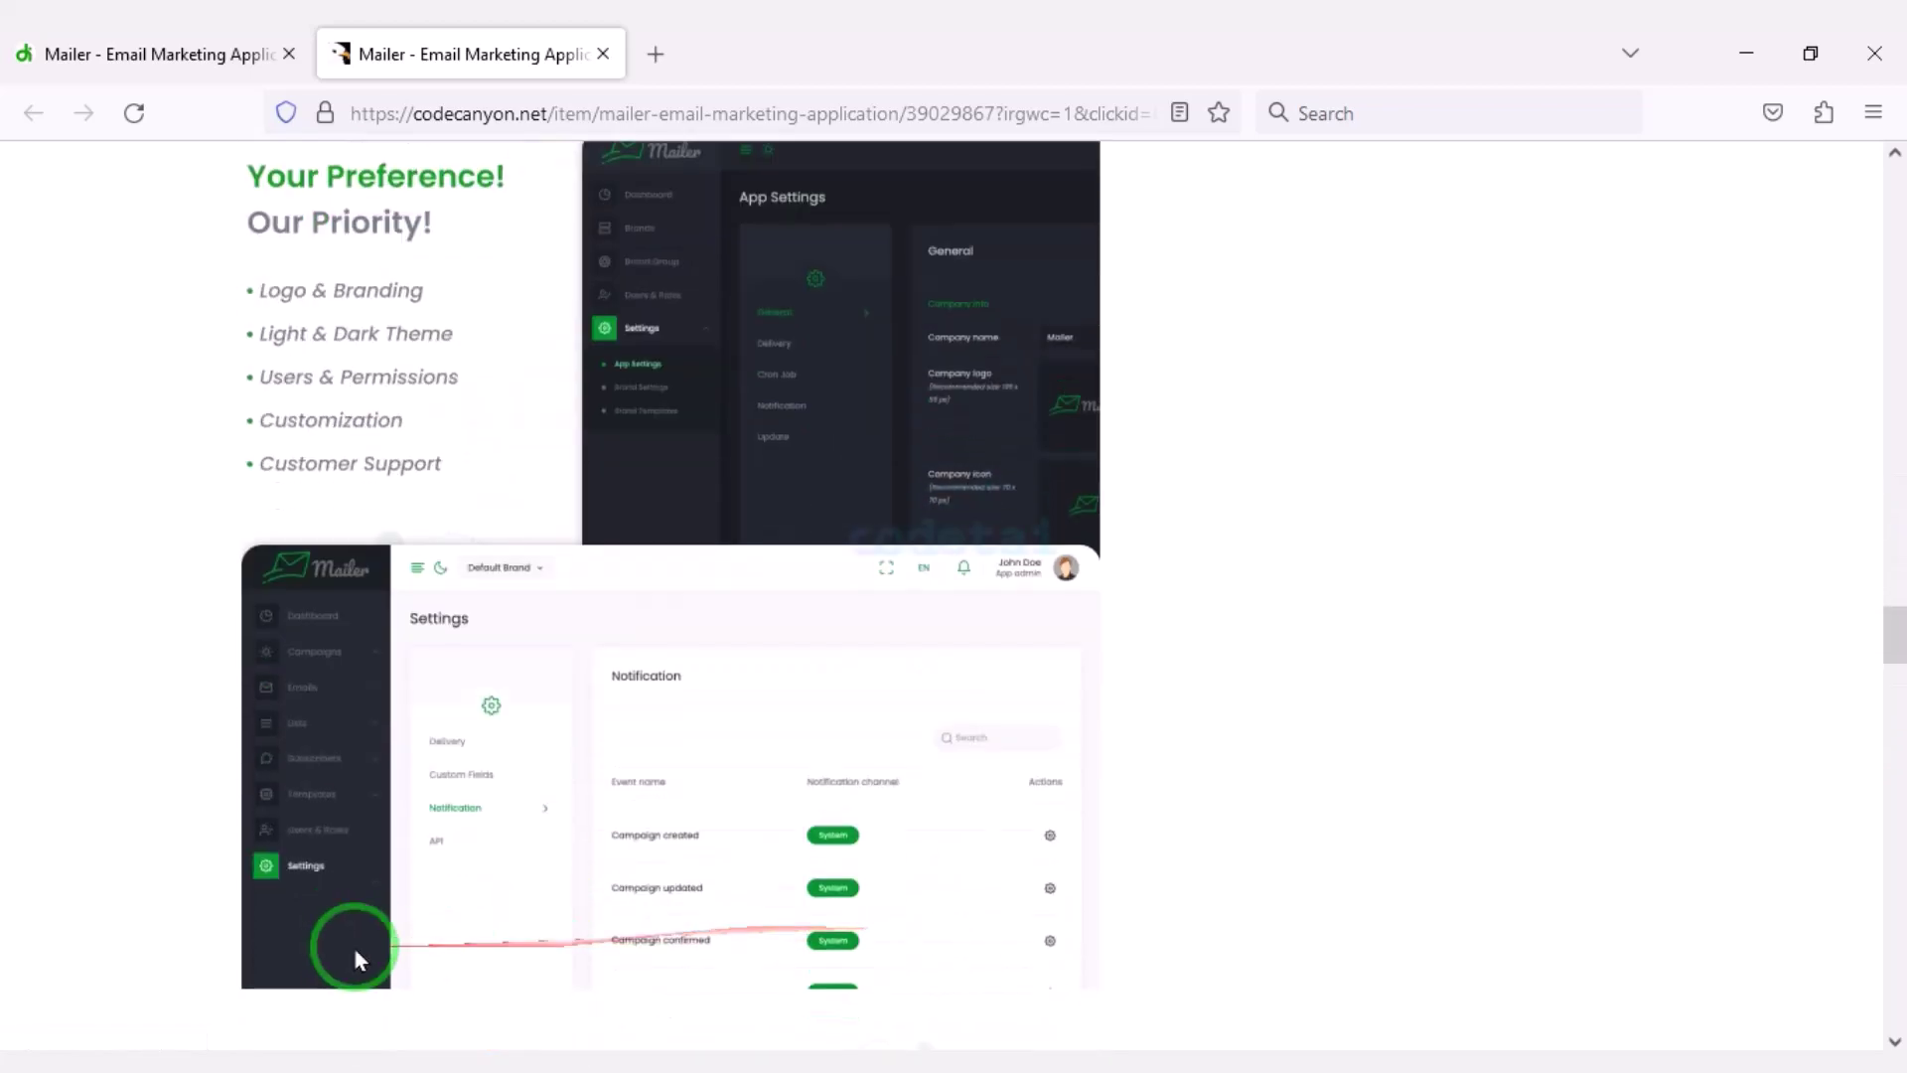
{"action": "scroll", "coordinate": [779, 905], "scroll_direction": "down", "scroll_amount": 16}
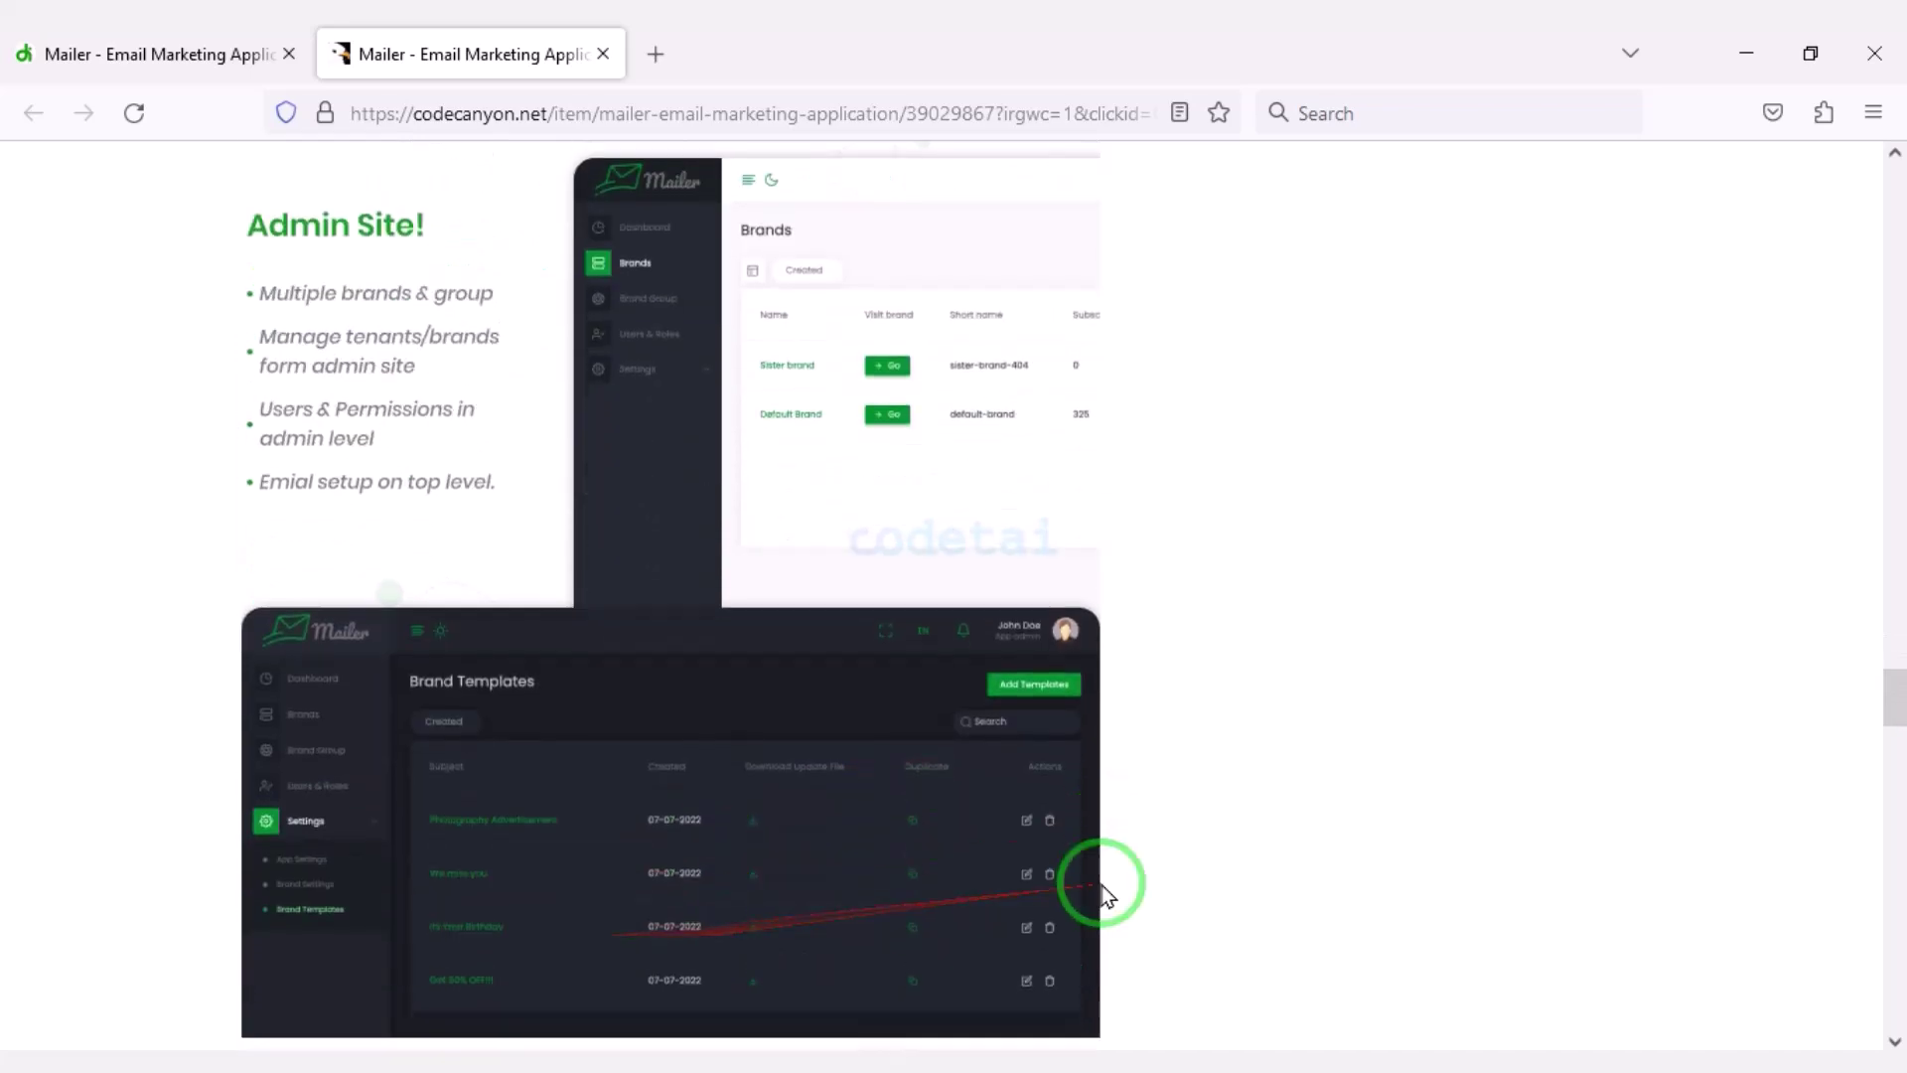
{"action": "scroll", "coordinate": [743, 937], "scroll_direction": "down", "scroll_amount": 15}
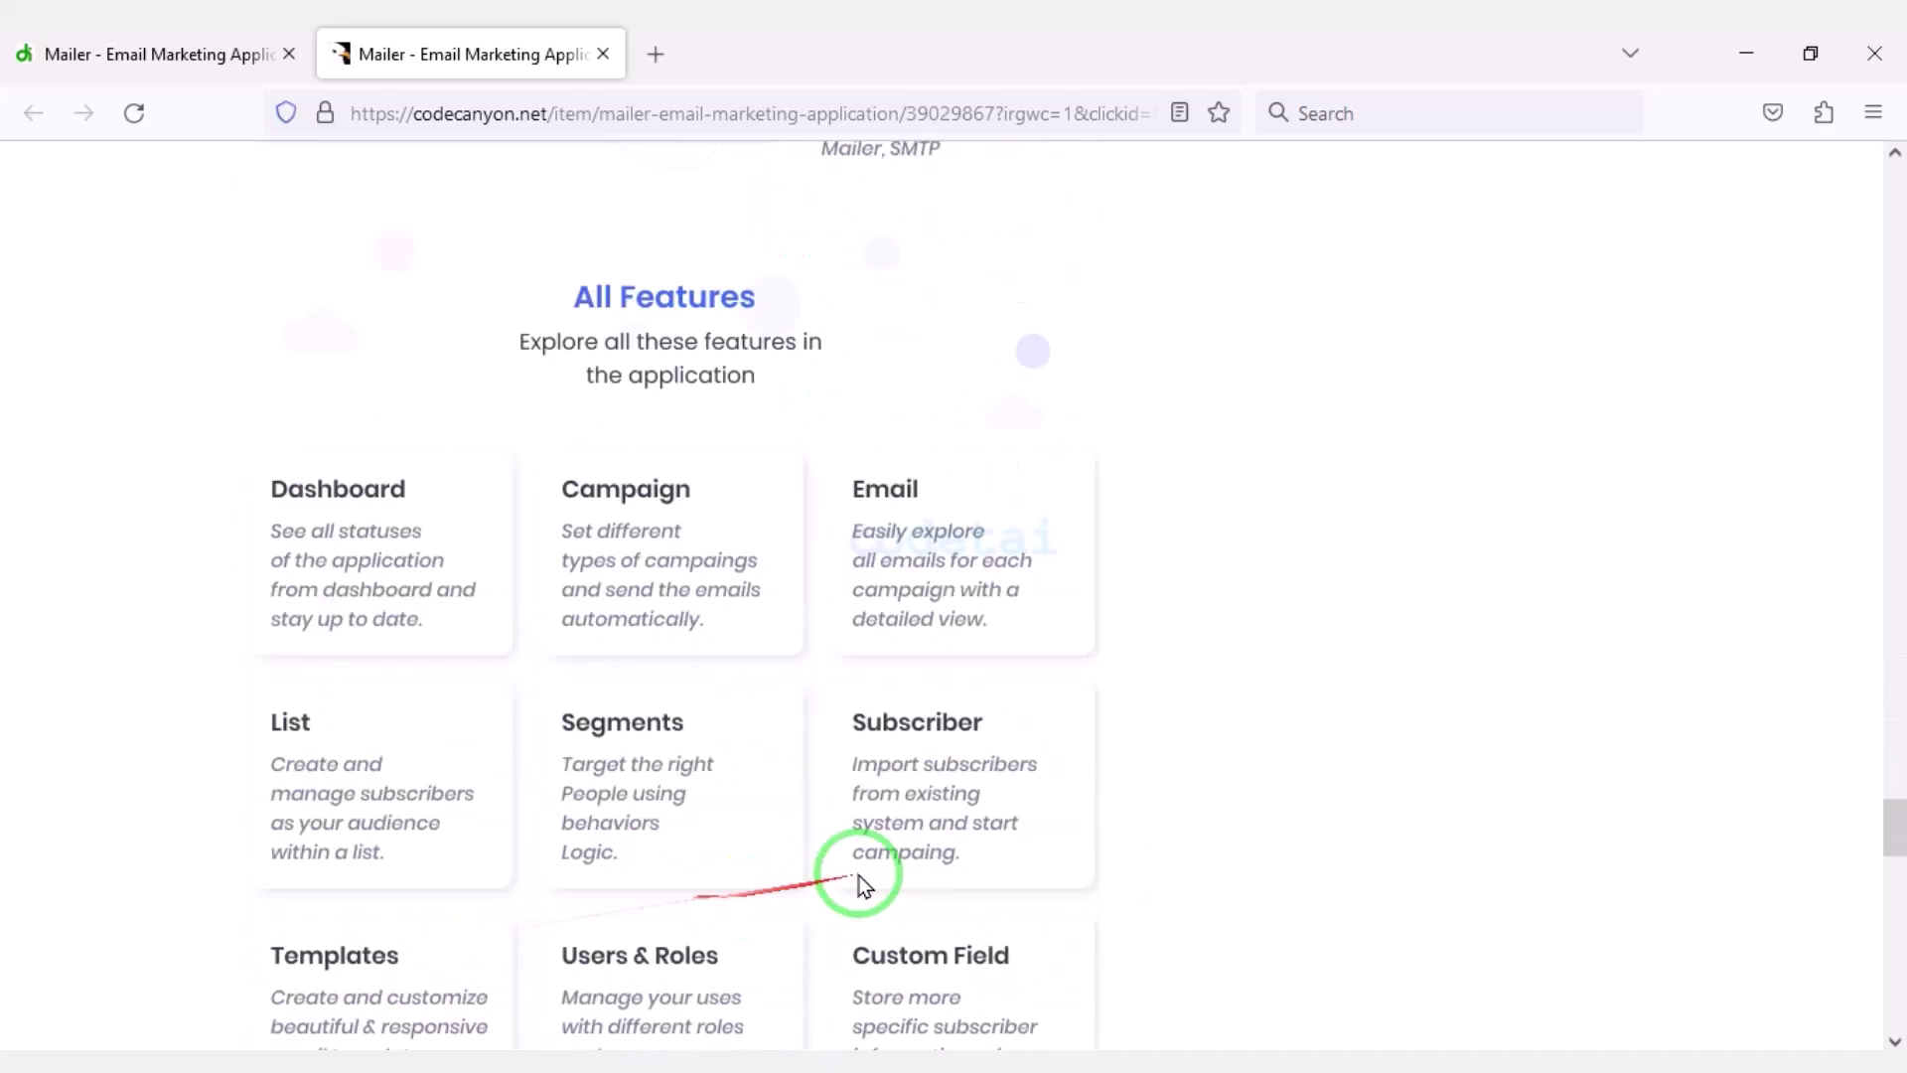
{"action": "scroll", "coordinate": [500, 911], "scroll_direction": "down", "scroll_amount": 7}
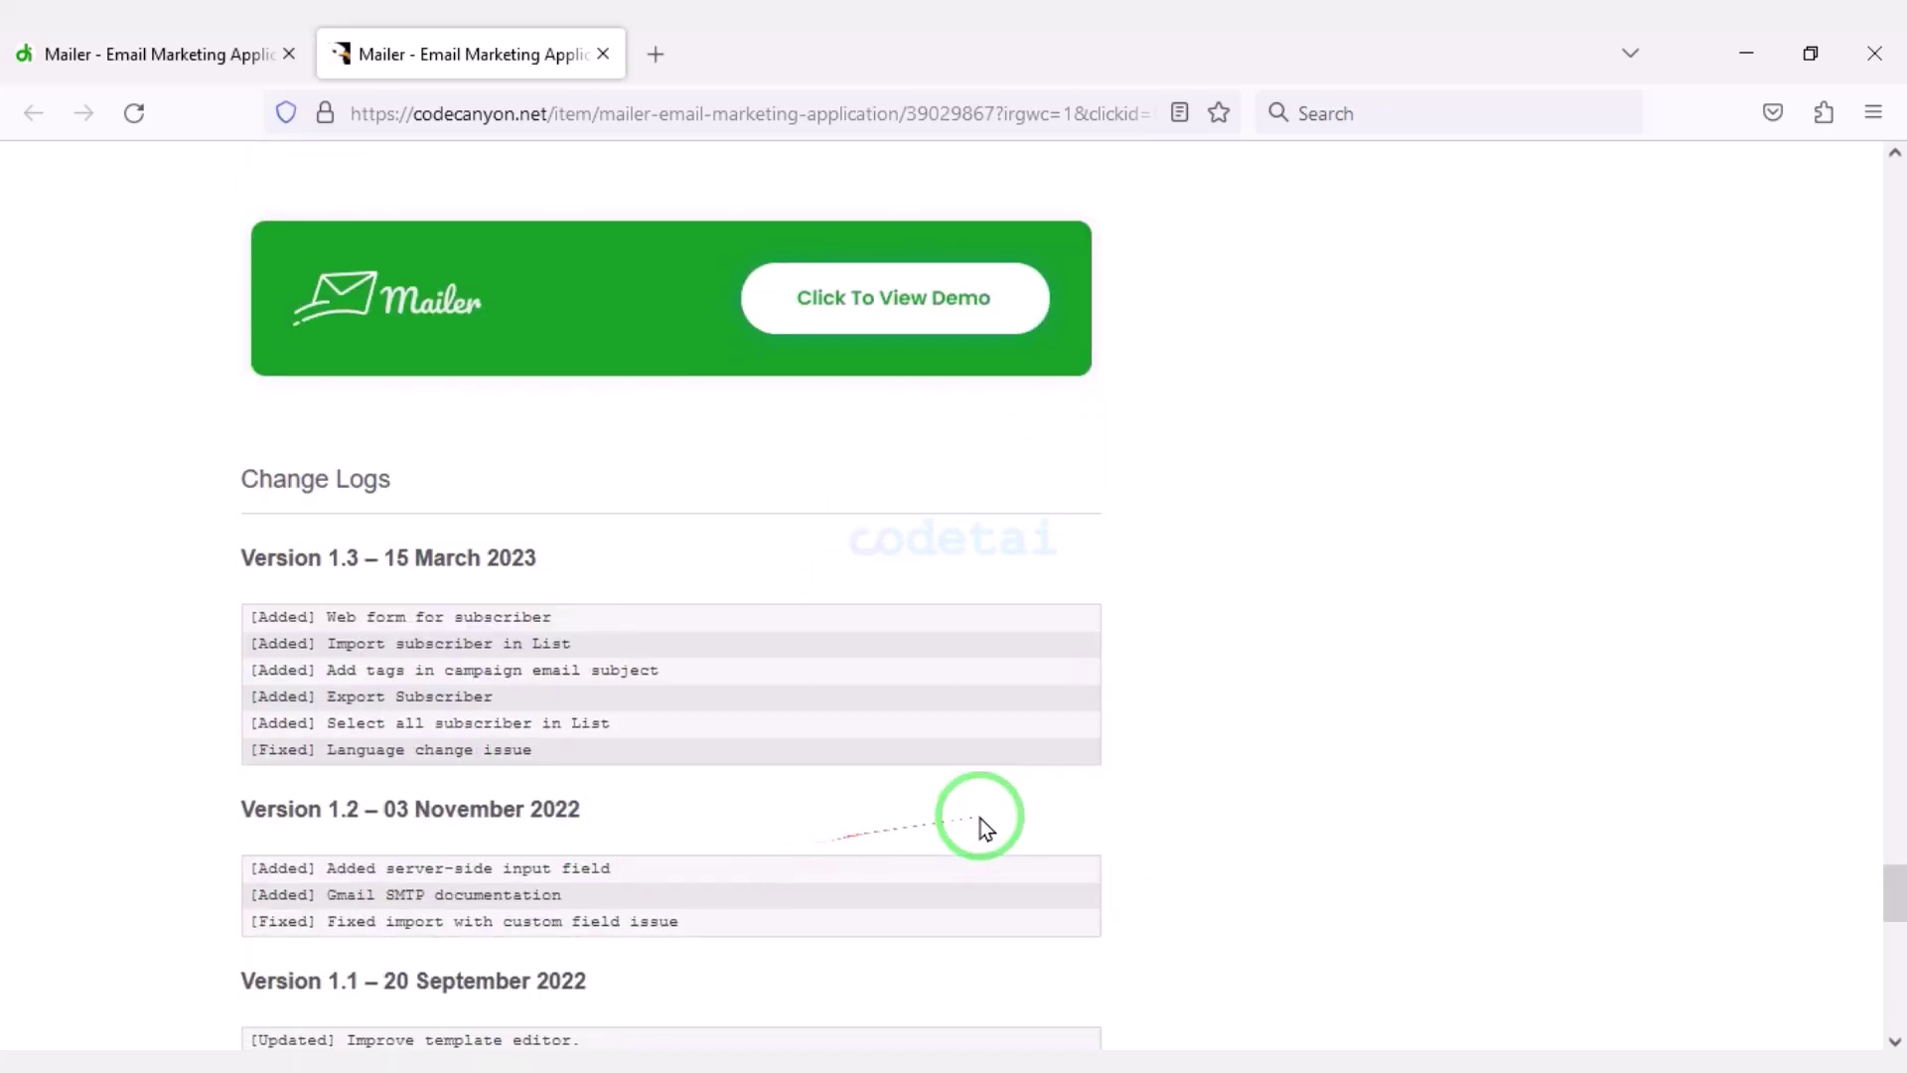
Scroll back up to the Regular License box priced $18, down from $23.
{"action": "scroll", "coordinate": [980, 819], "scroll_direction": "up", "scroll_amount": 14}
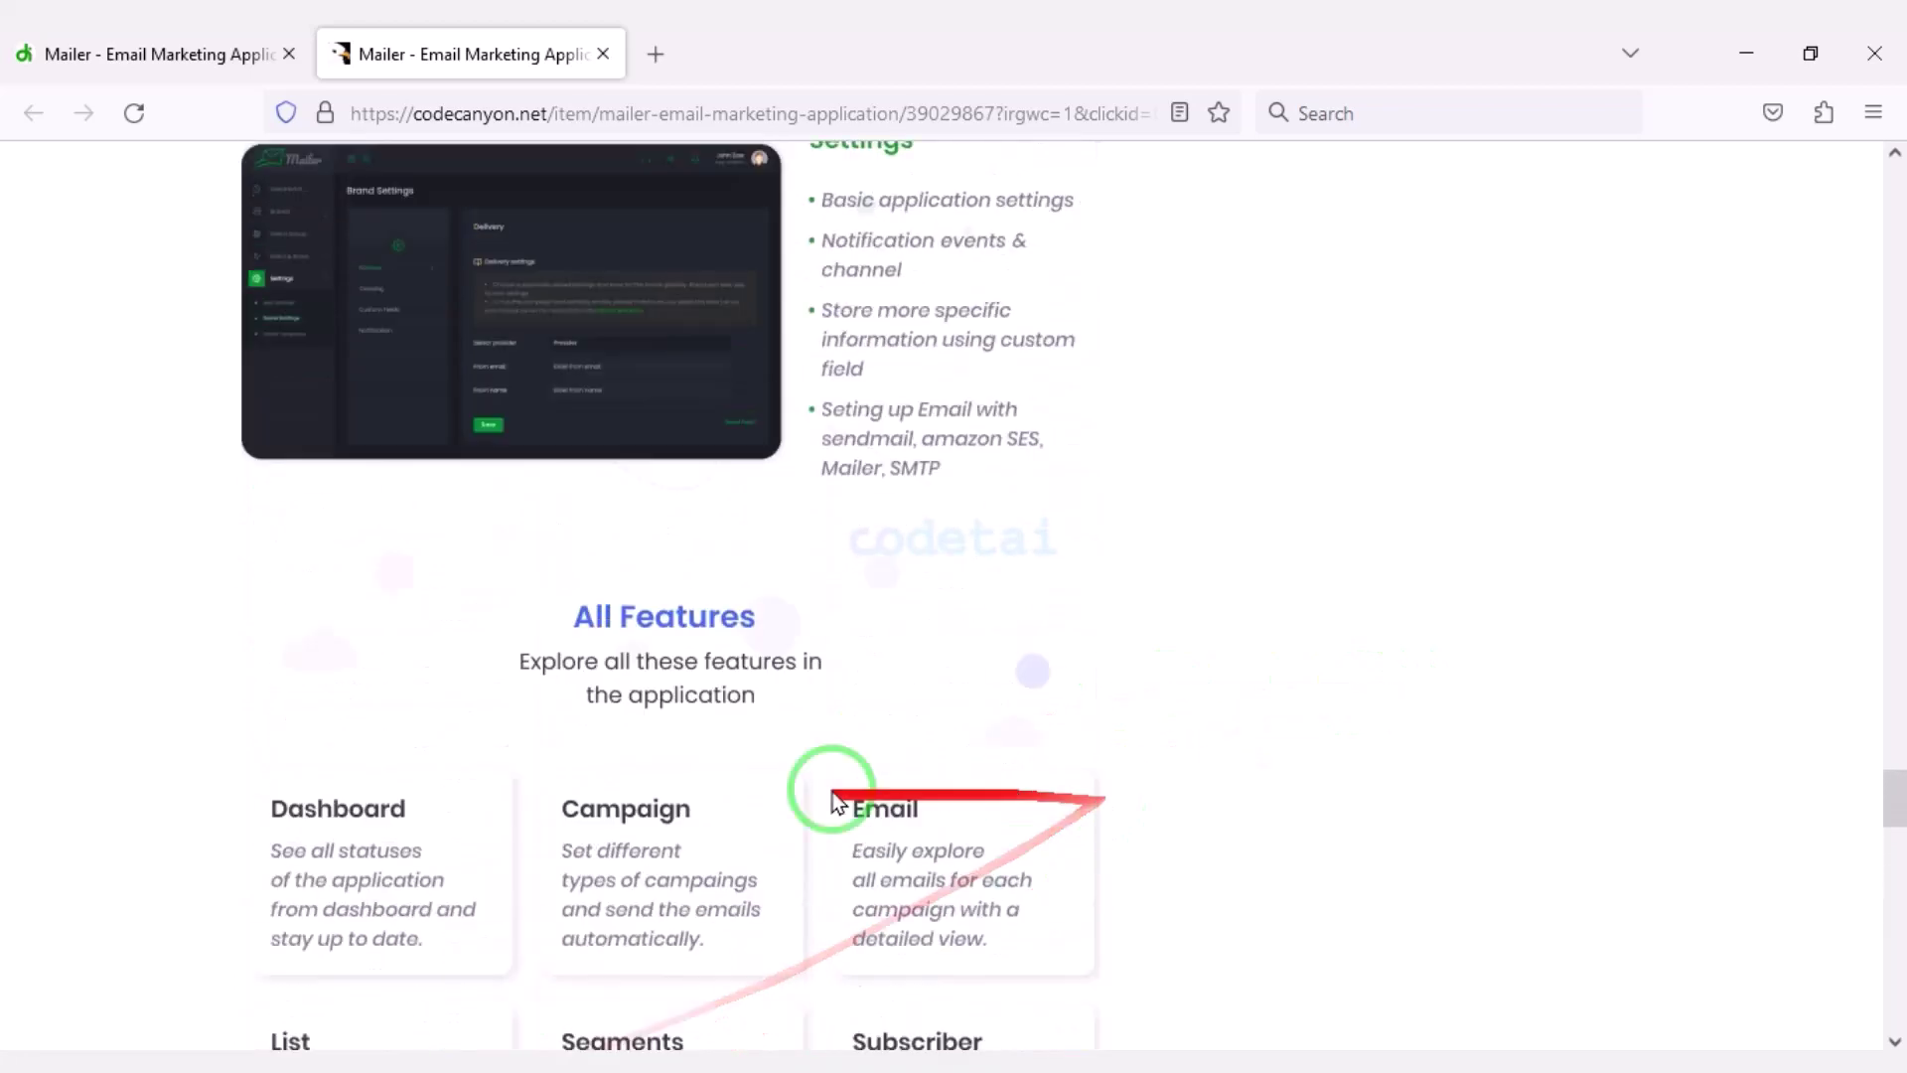
{"action": "scroll", "coordinate": [834, 800], "scroll_direction": "up", "scroll_amount": 15}
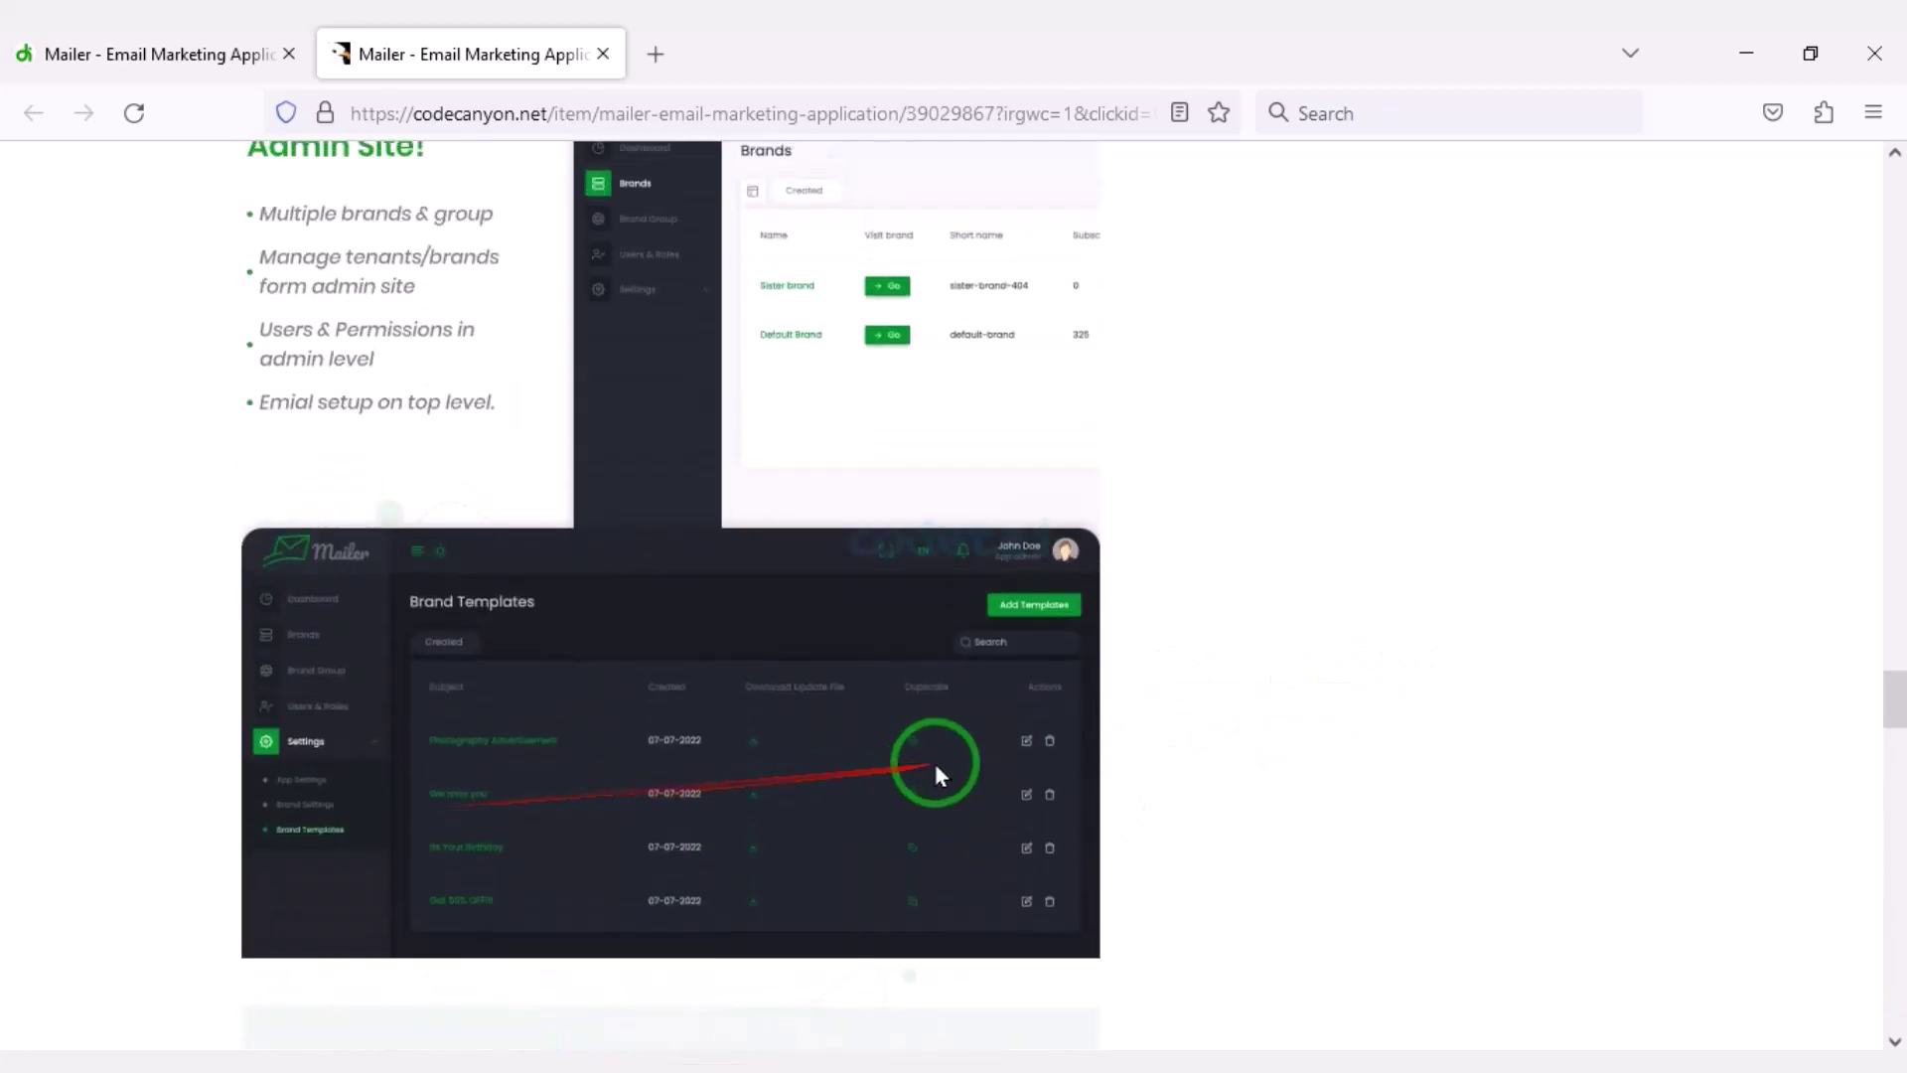
{"action": "scroll", "coordinate": [938, 772], "scroll_direction": "up", "scroll_amount": 11}
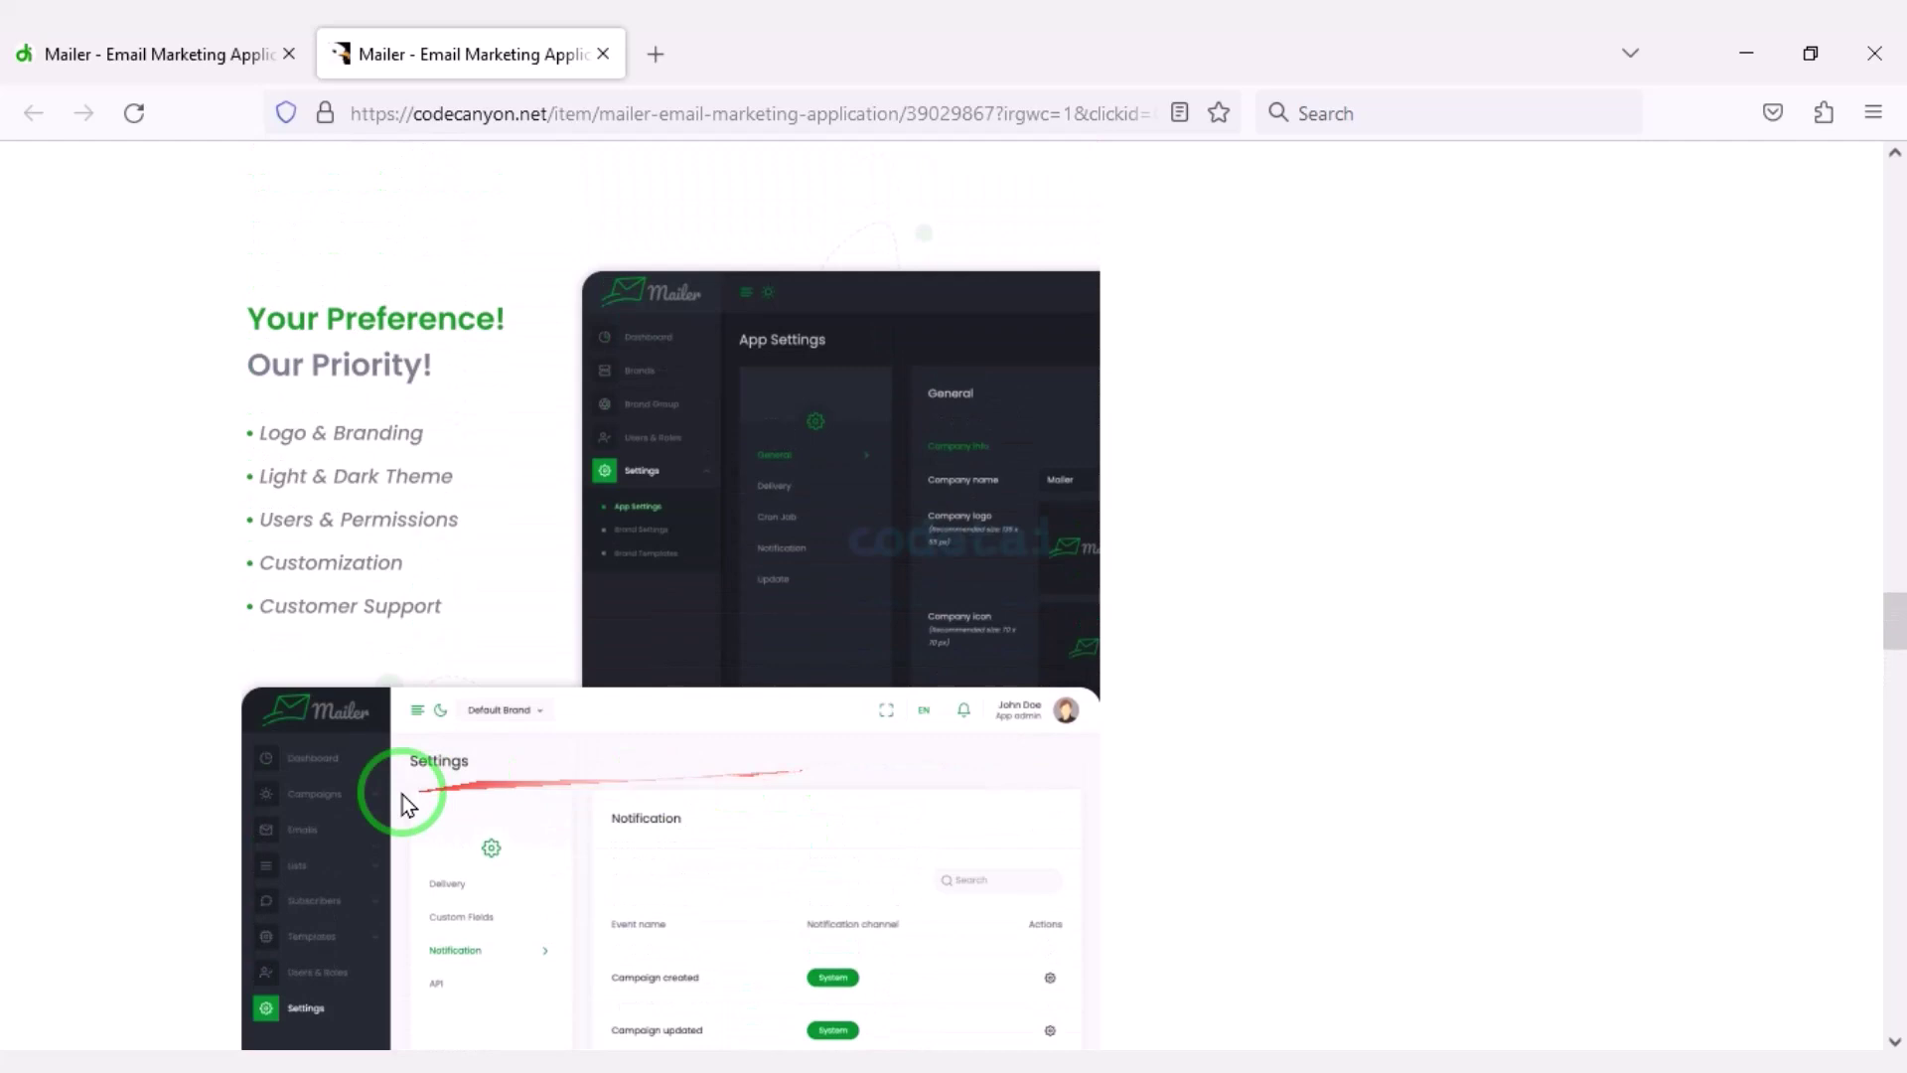
{"action": "scroll", "coordinate": [402, 795], "scroll_direction": "up", "scroll_amount": 11}
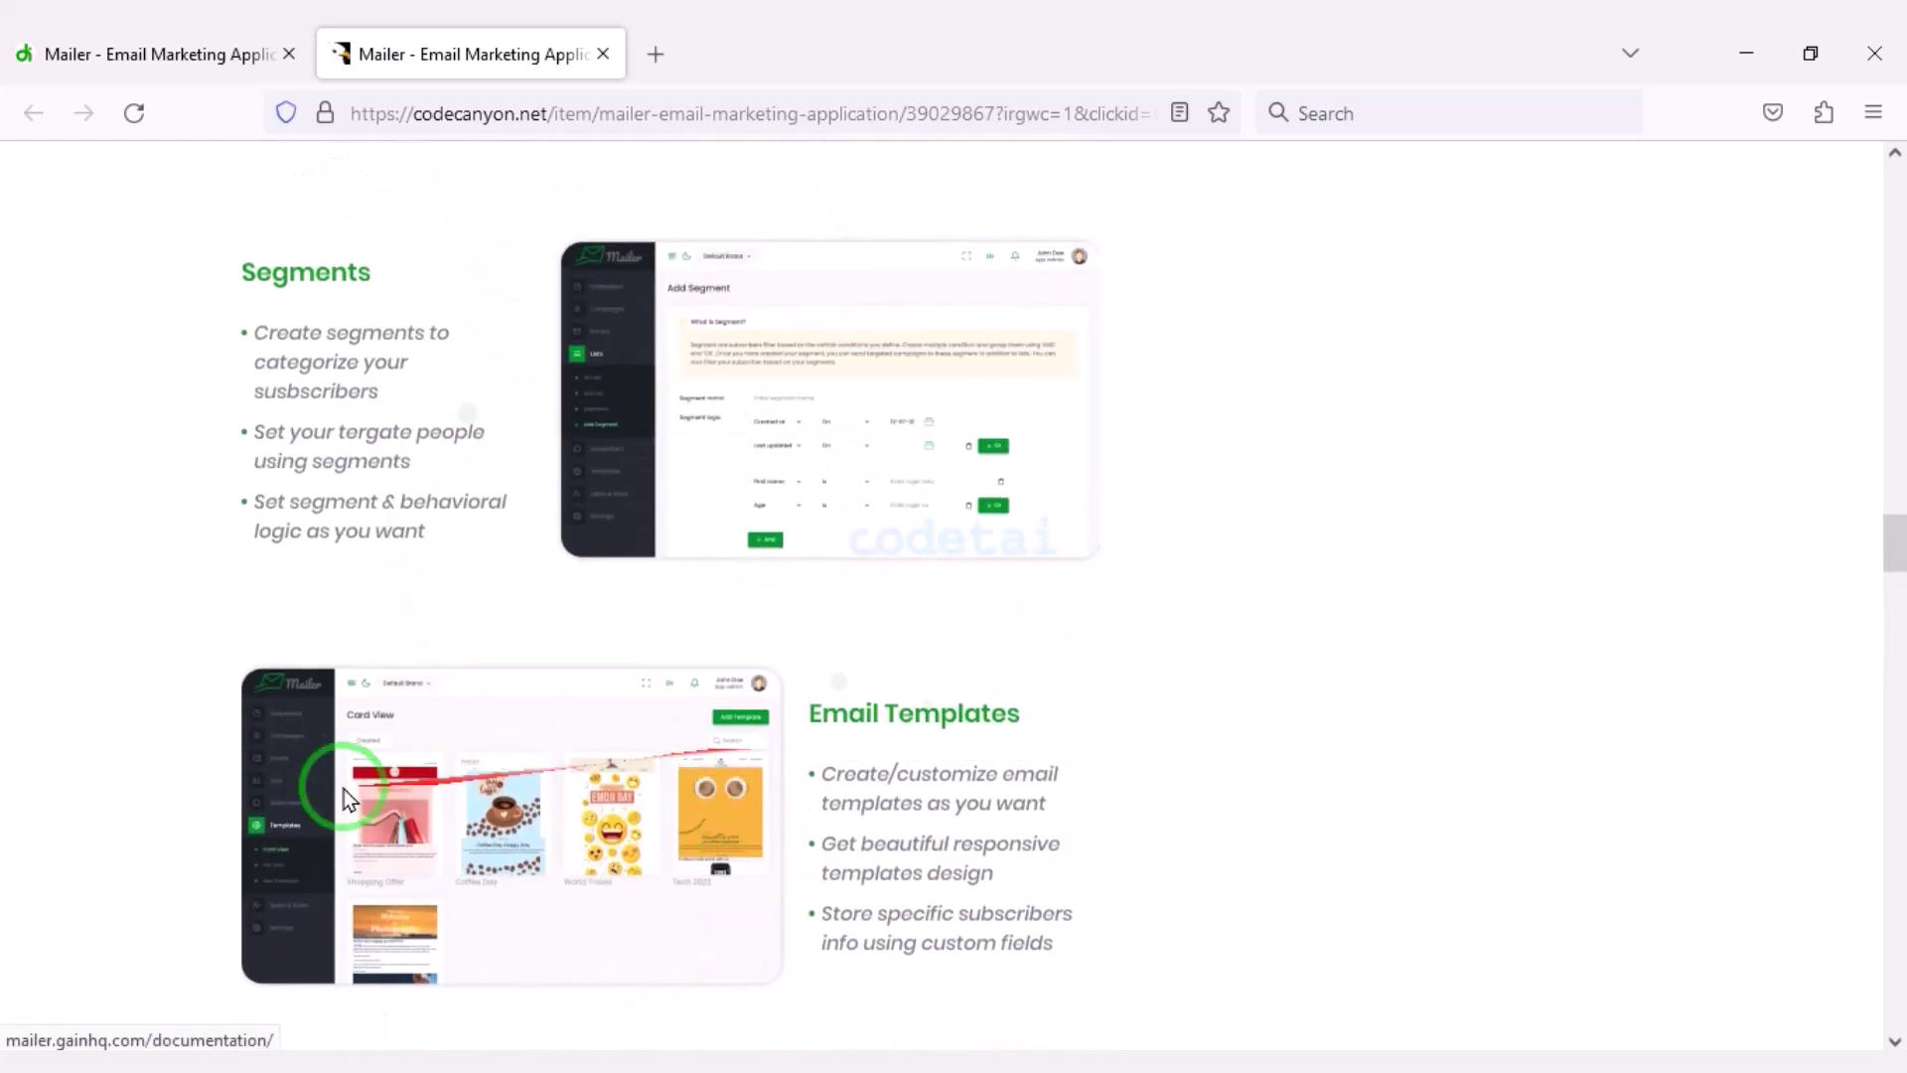
{"action": "scroll", "coordinate": [344, 789], "scroll_direction": "up", "scroll_amount": 8}
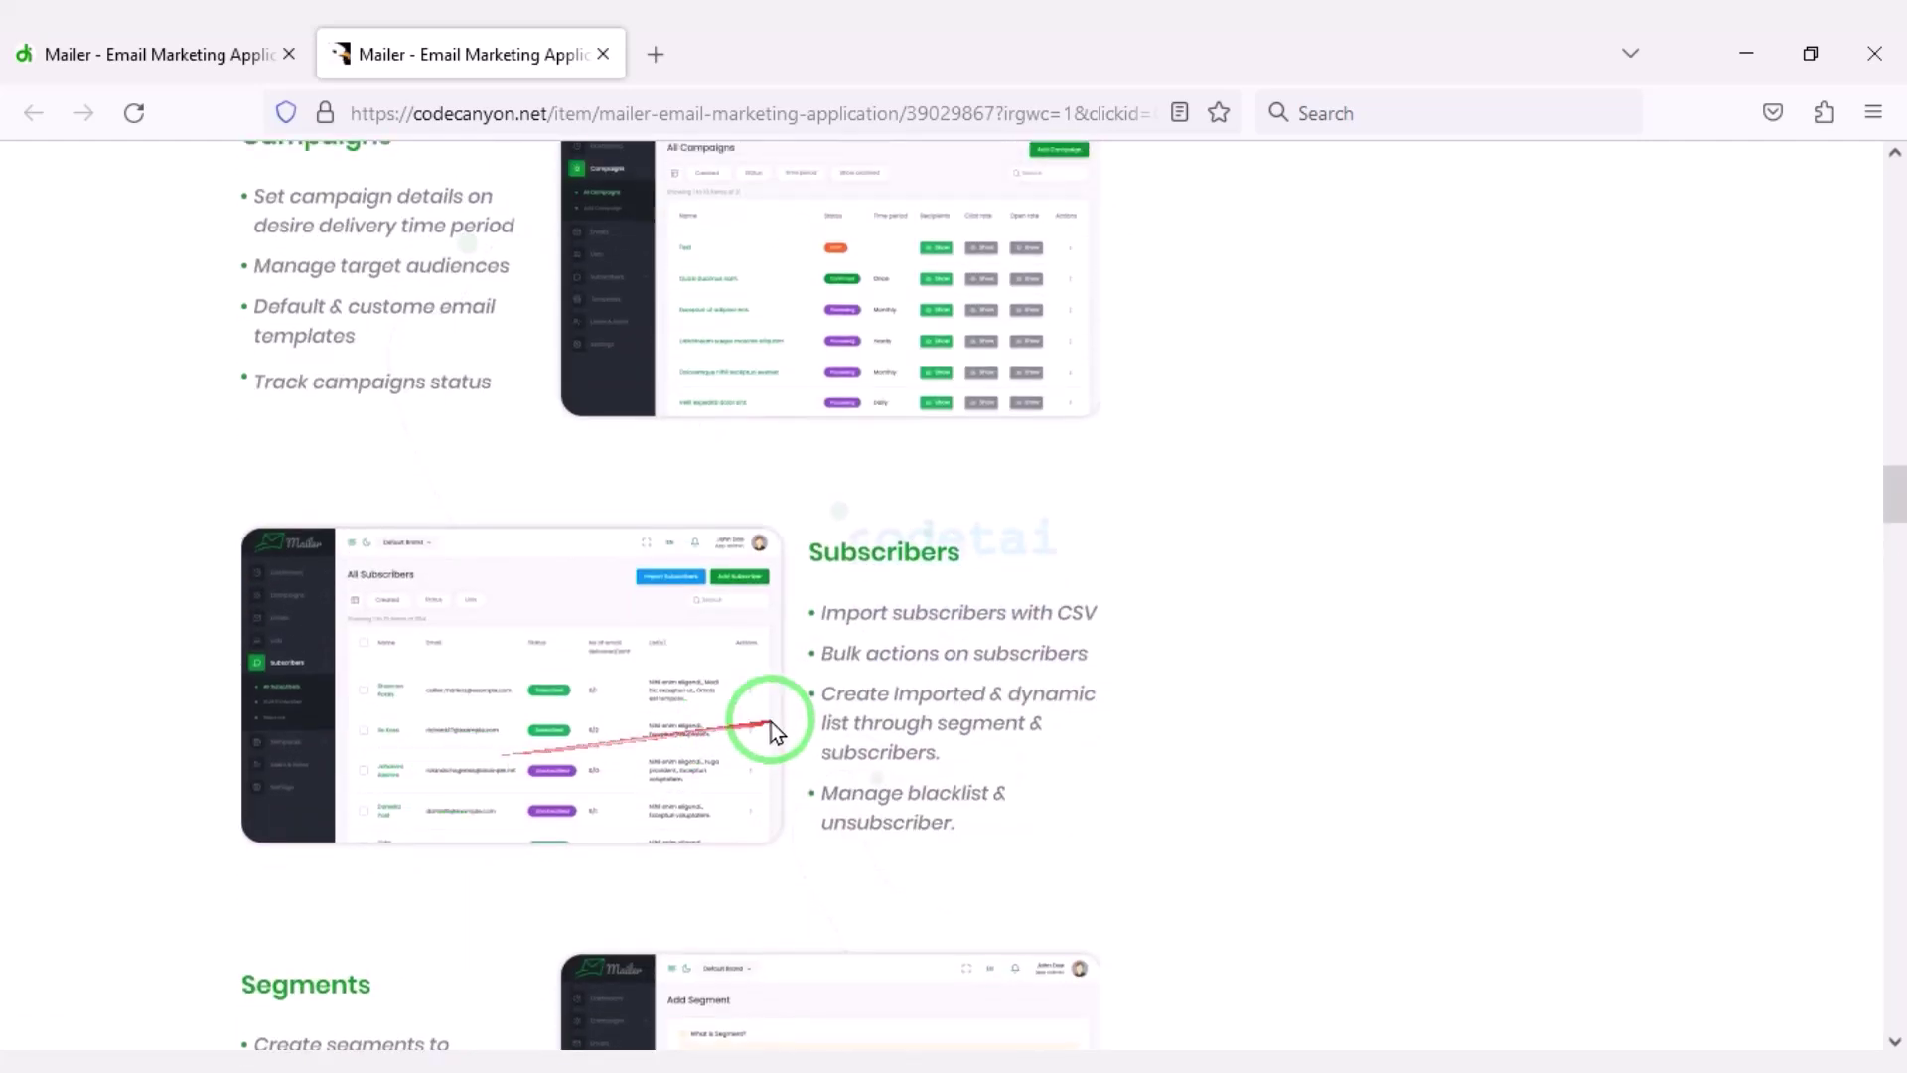
{"action": "scroll", "coordinate": [771, 723], "scroll_direction": "up", "scroll_amount": 12}
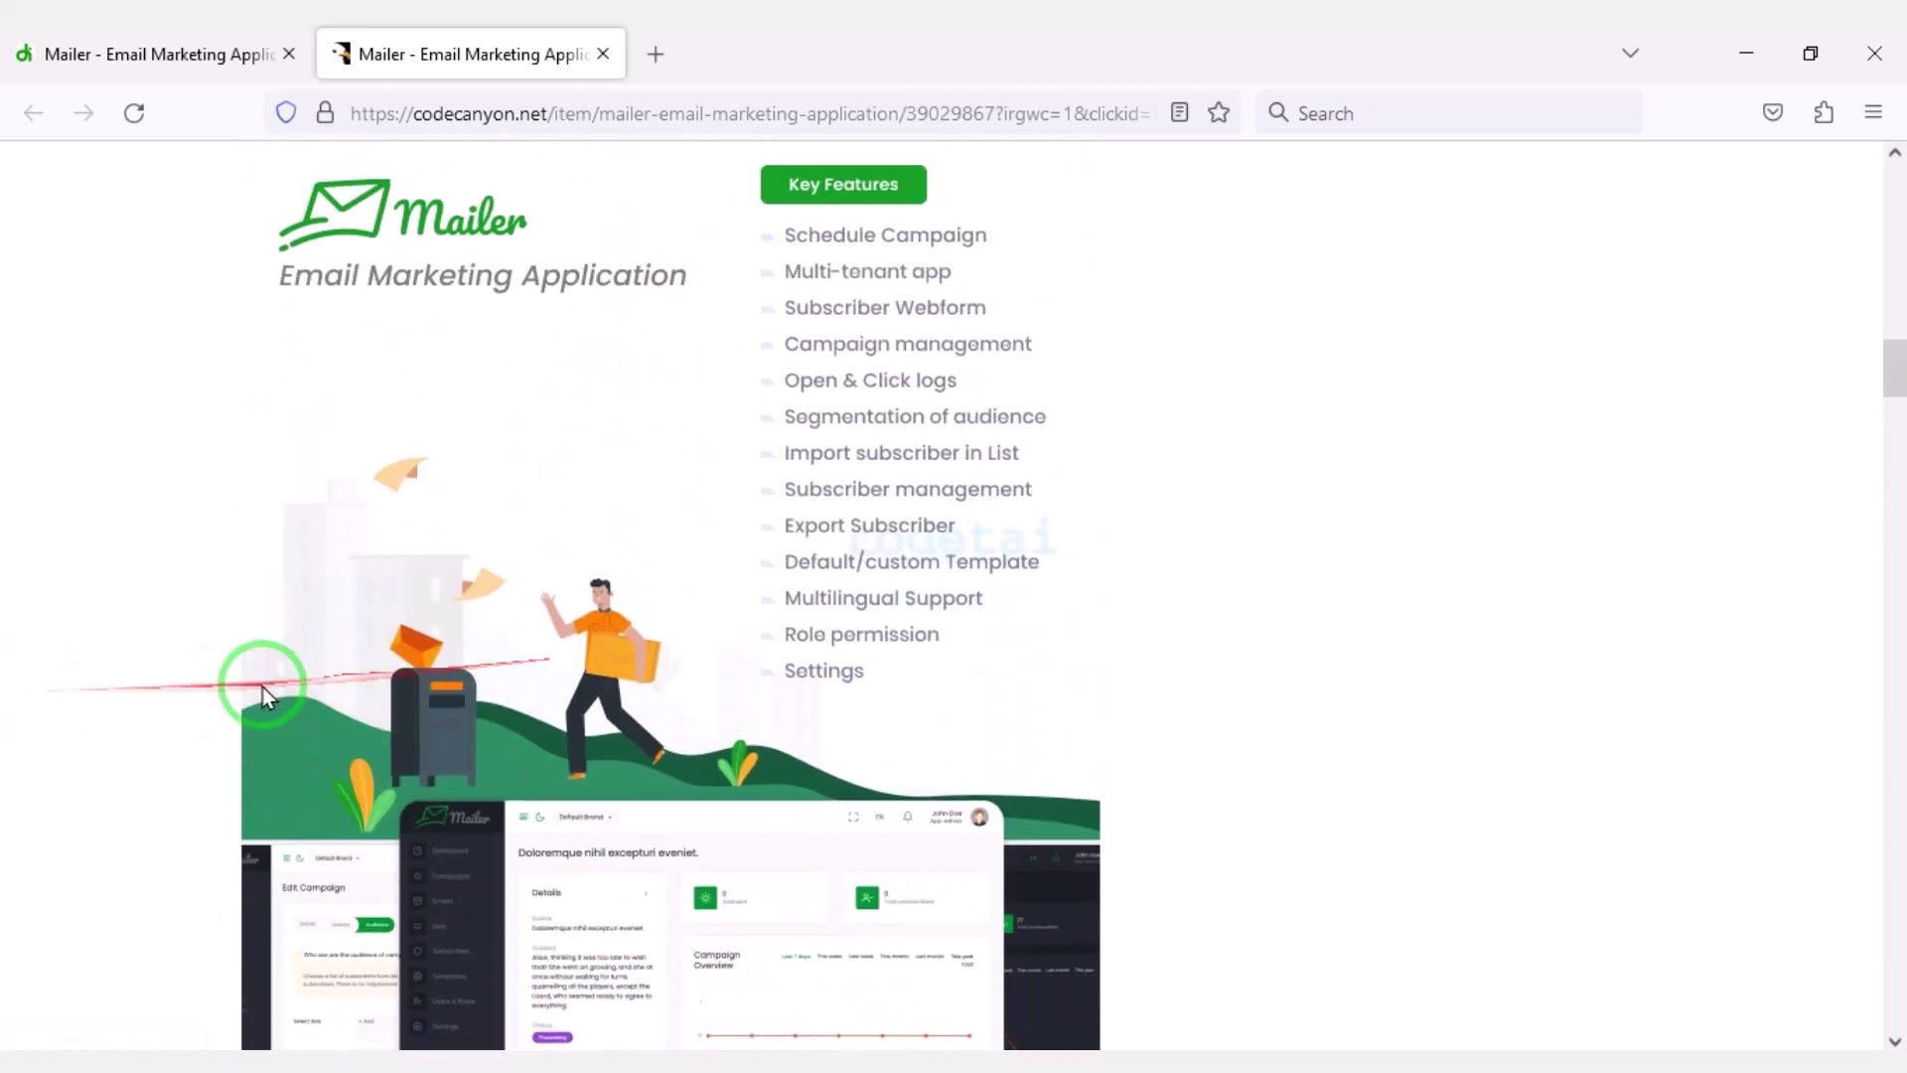
{"action": "scroll", "coordinate": [266, 695], "scroll_direction": "up", "scroll_amount": 12}
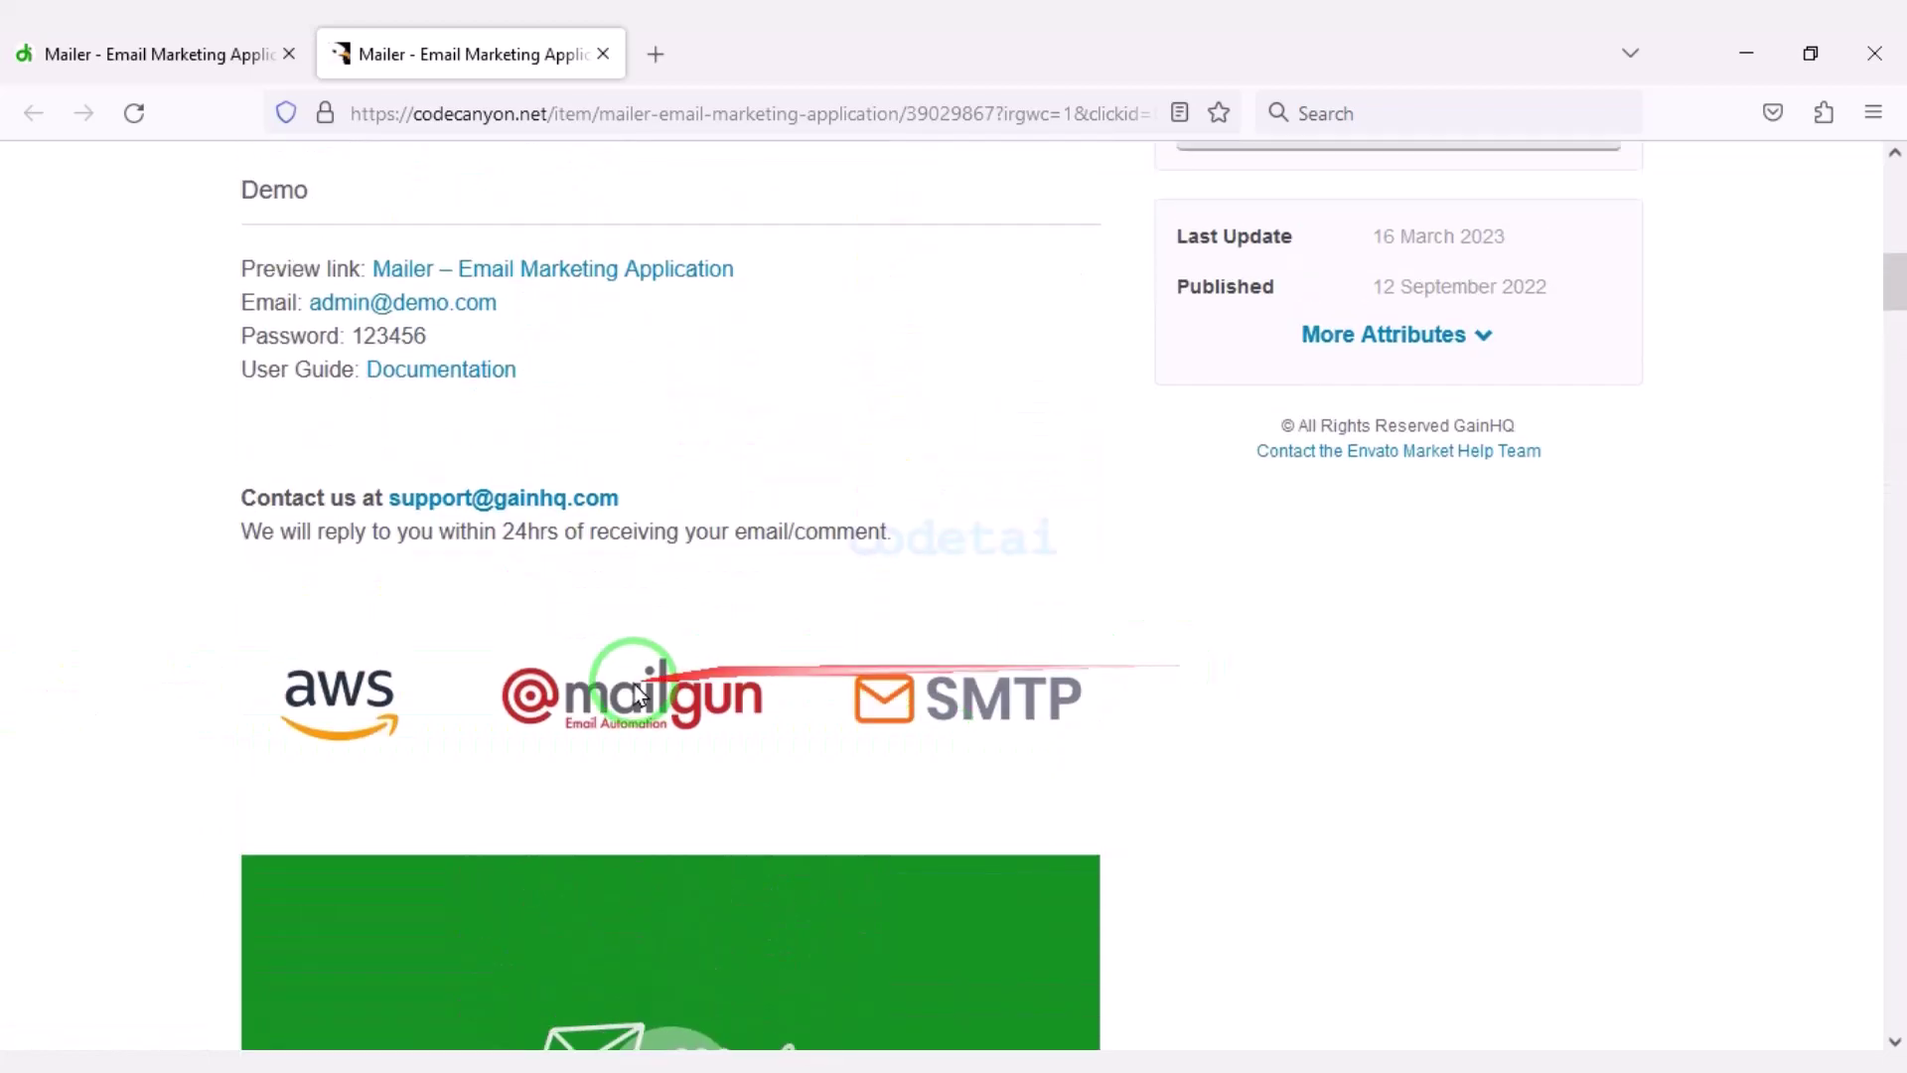
{"action": "scroll", "coordinate": [635, 694], "scroll_direction": "up", "scroll_amount": 12}
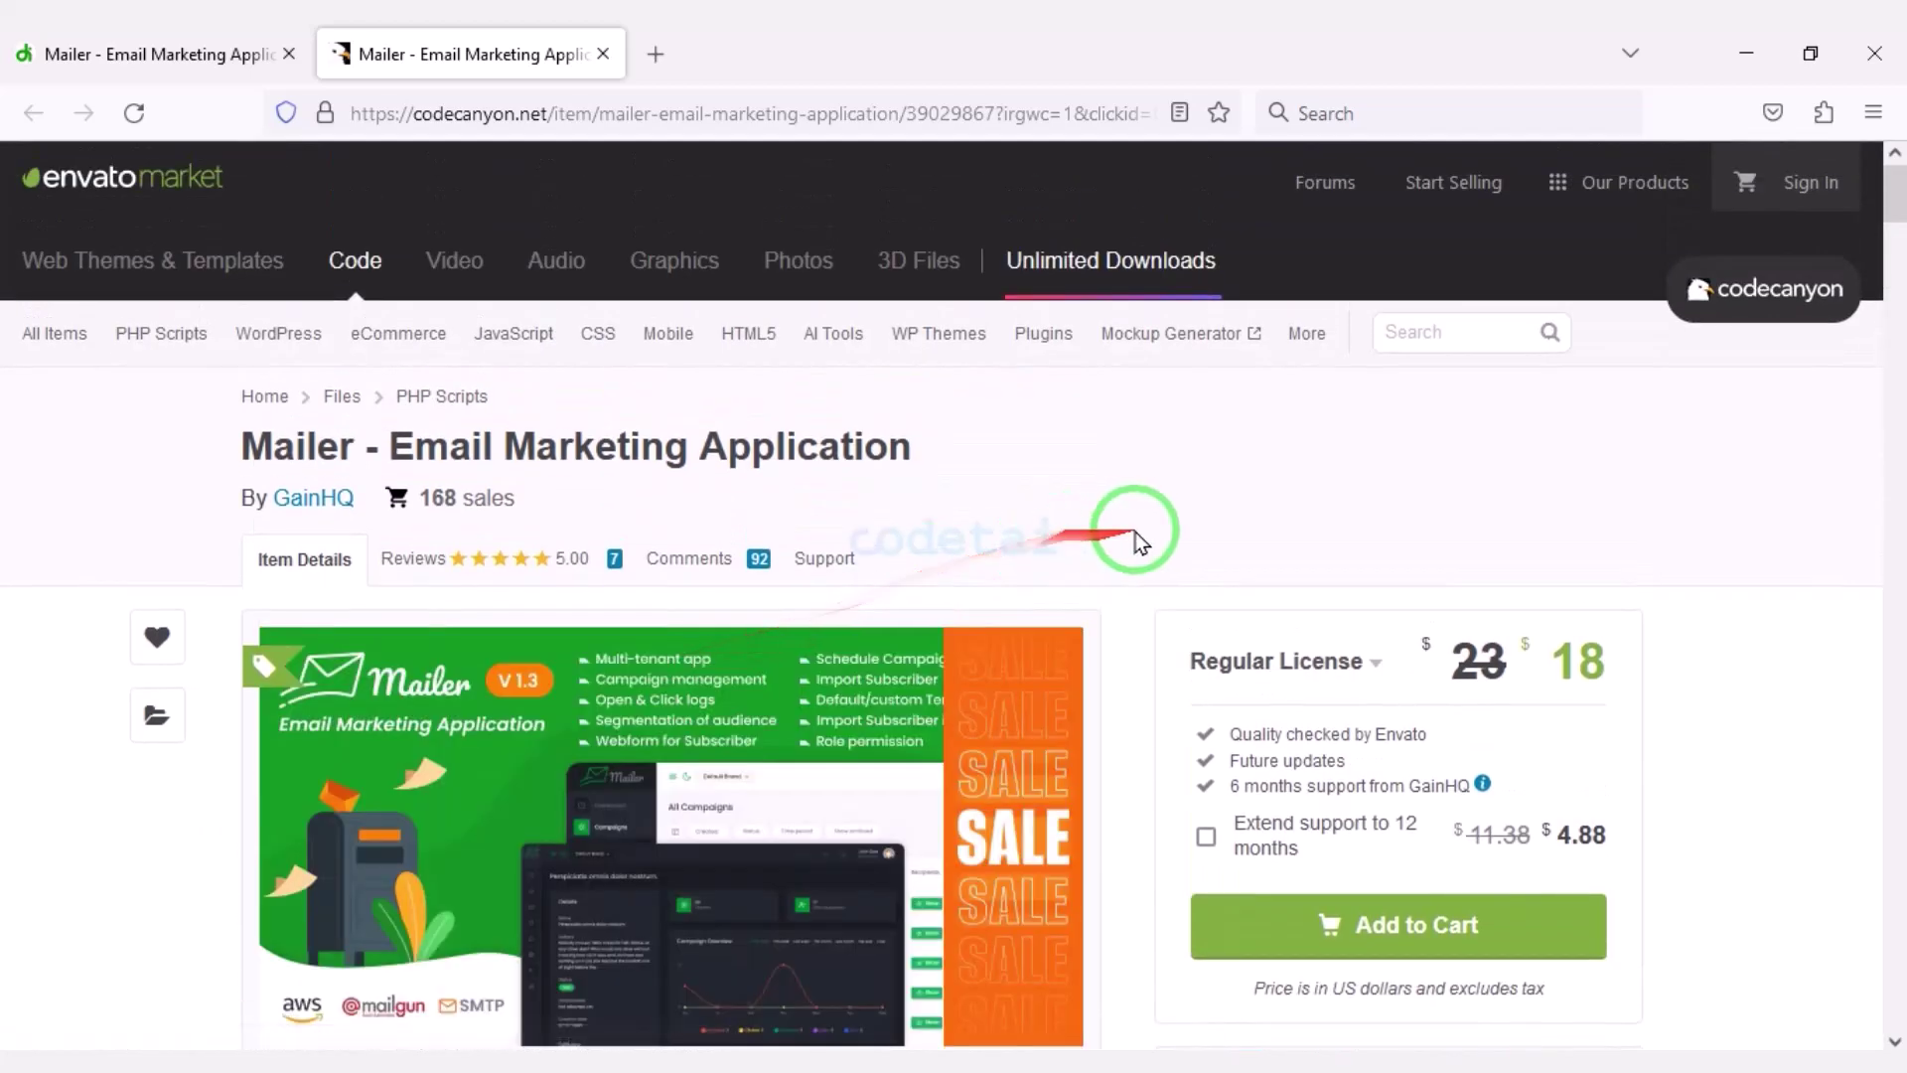
{"action": "scroll", "coordinate": [1140, 543], "scroll_direction": "down", "scroll_amount": 2}
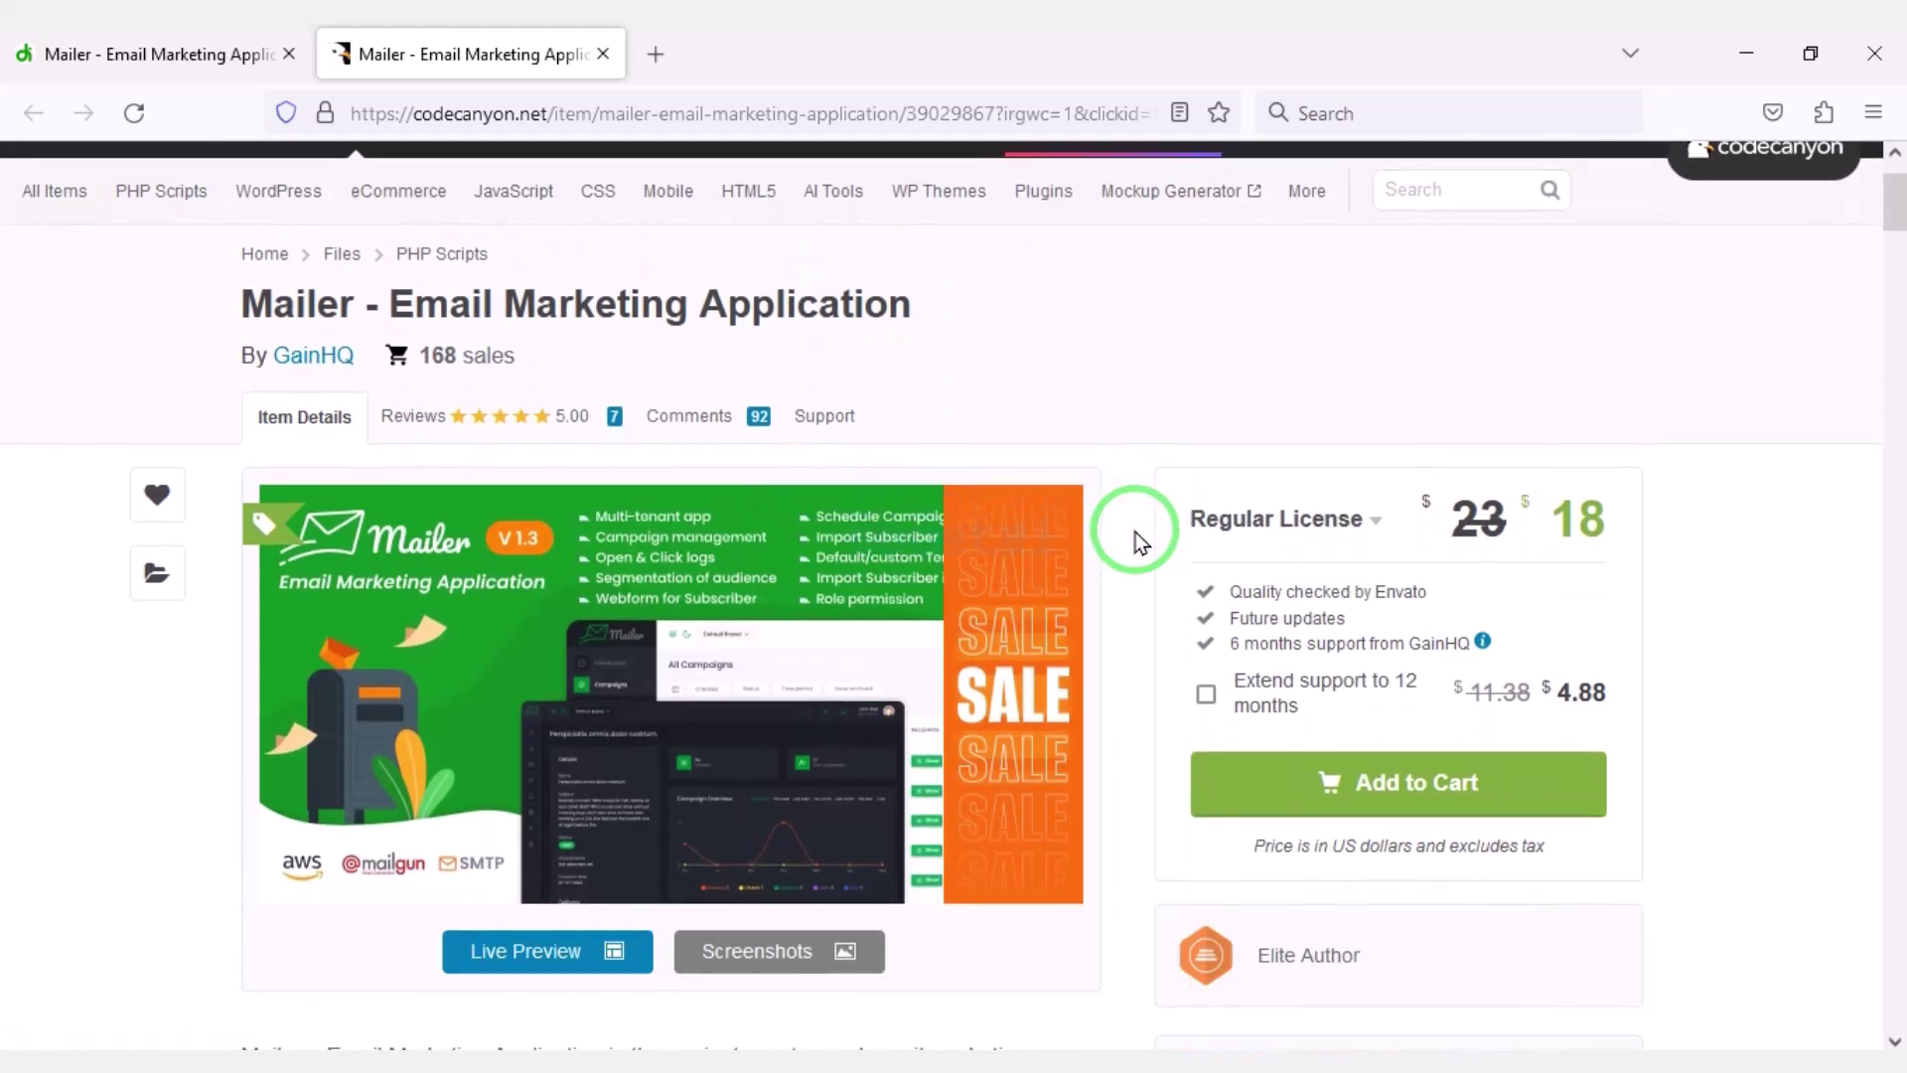
{"action": "scroll", "coordinate": [1140, 542], "scroll_direction": "down", "scroll_amount": 4}
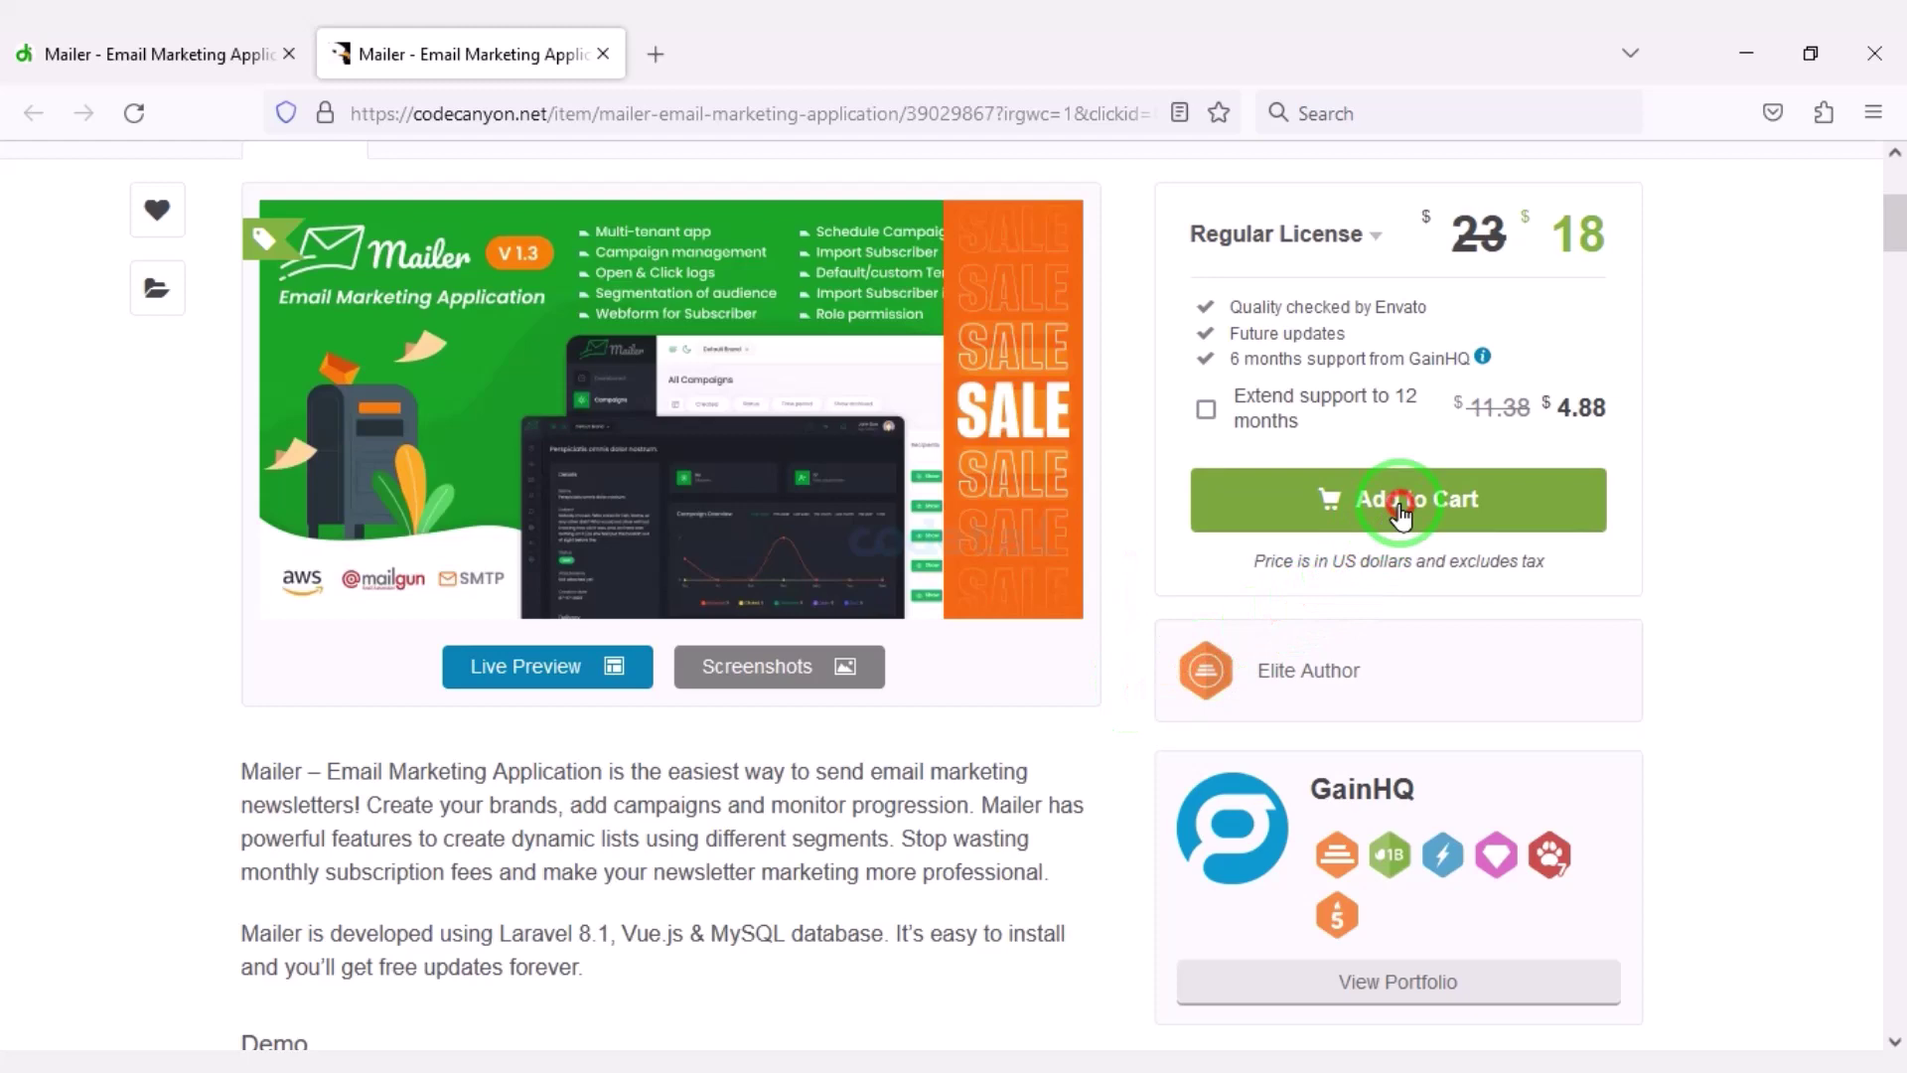
Add the Mailer app to the cart and proceed to checkout.
{"action": "left_click", "coordinate": [1400, 507]}
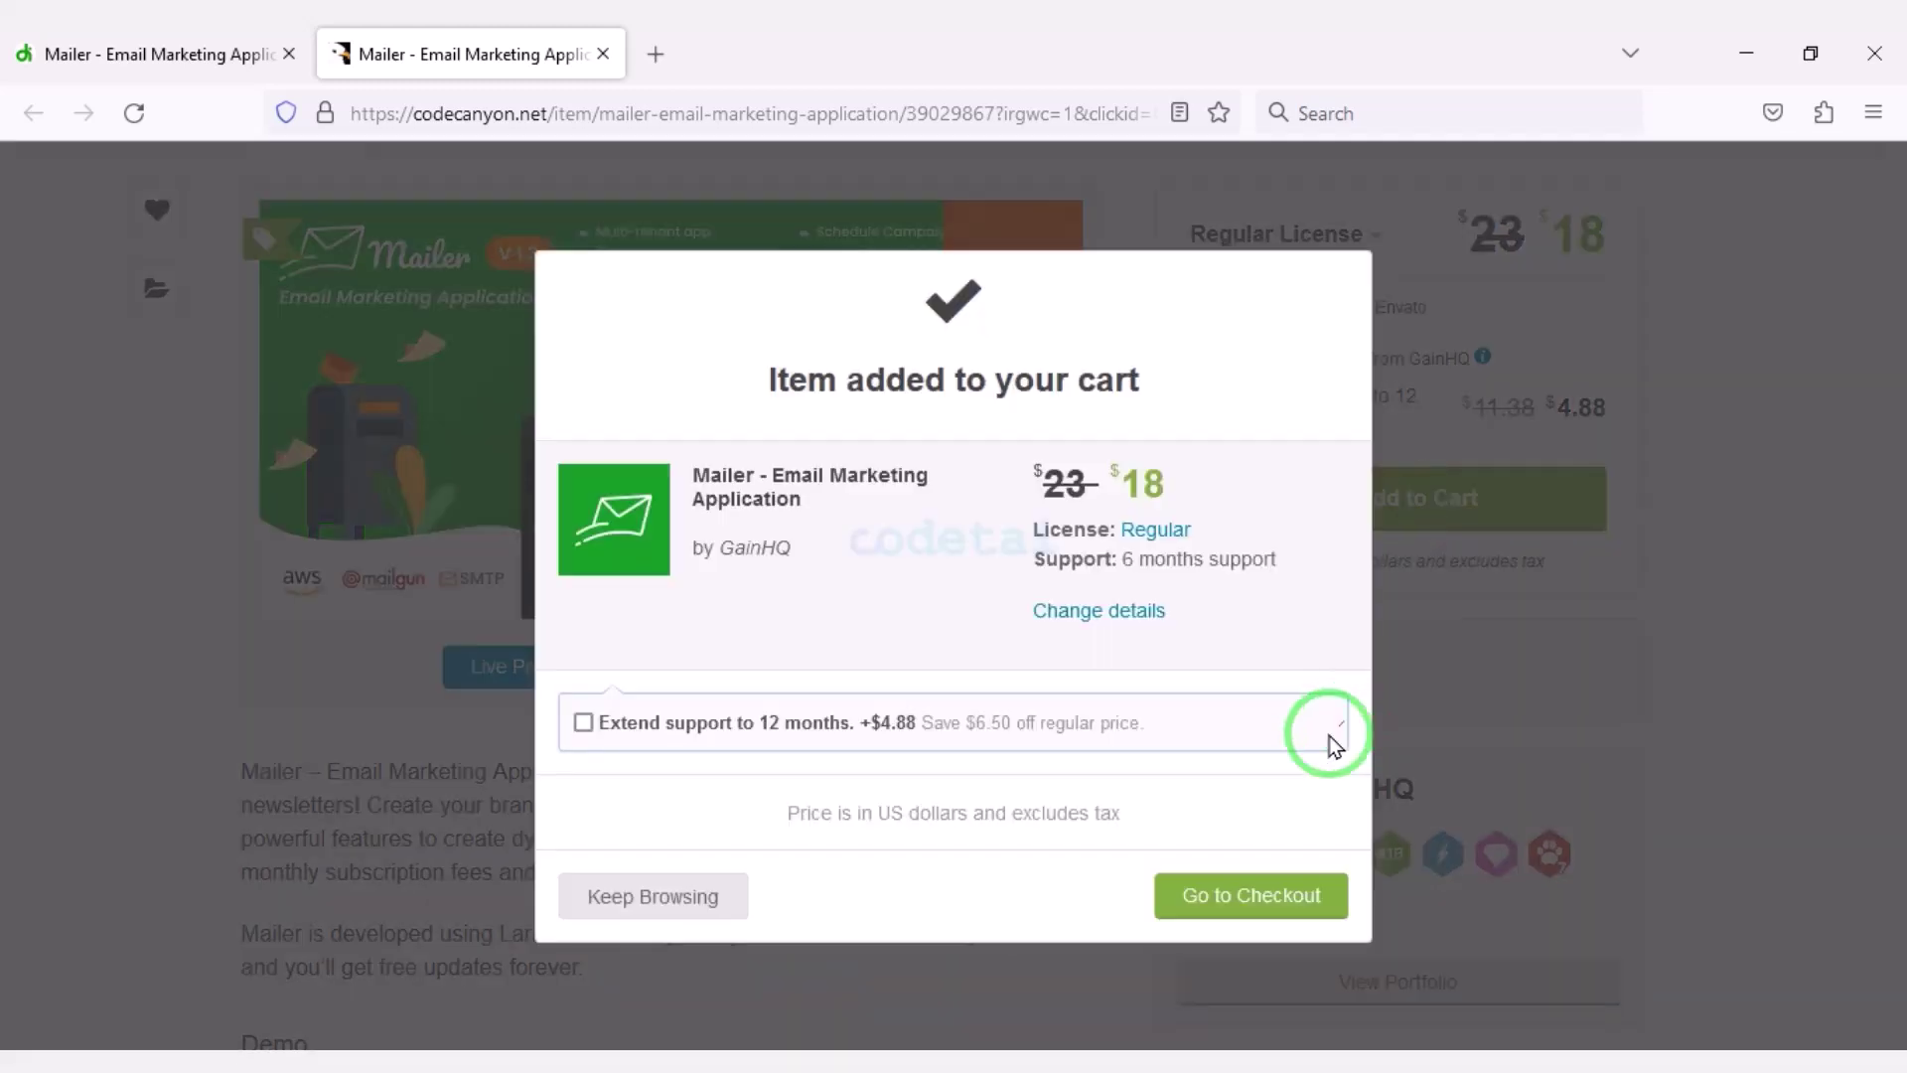
{"action": "left_click", "coordinate": [1211, 892]}
{"action": "scroll", "coordinate": [1341, 758], "scroll_direction": "down", "scroll_amount": 13}
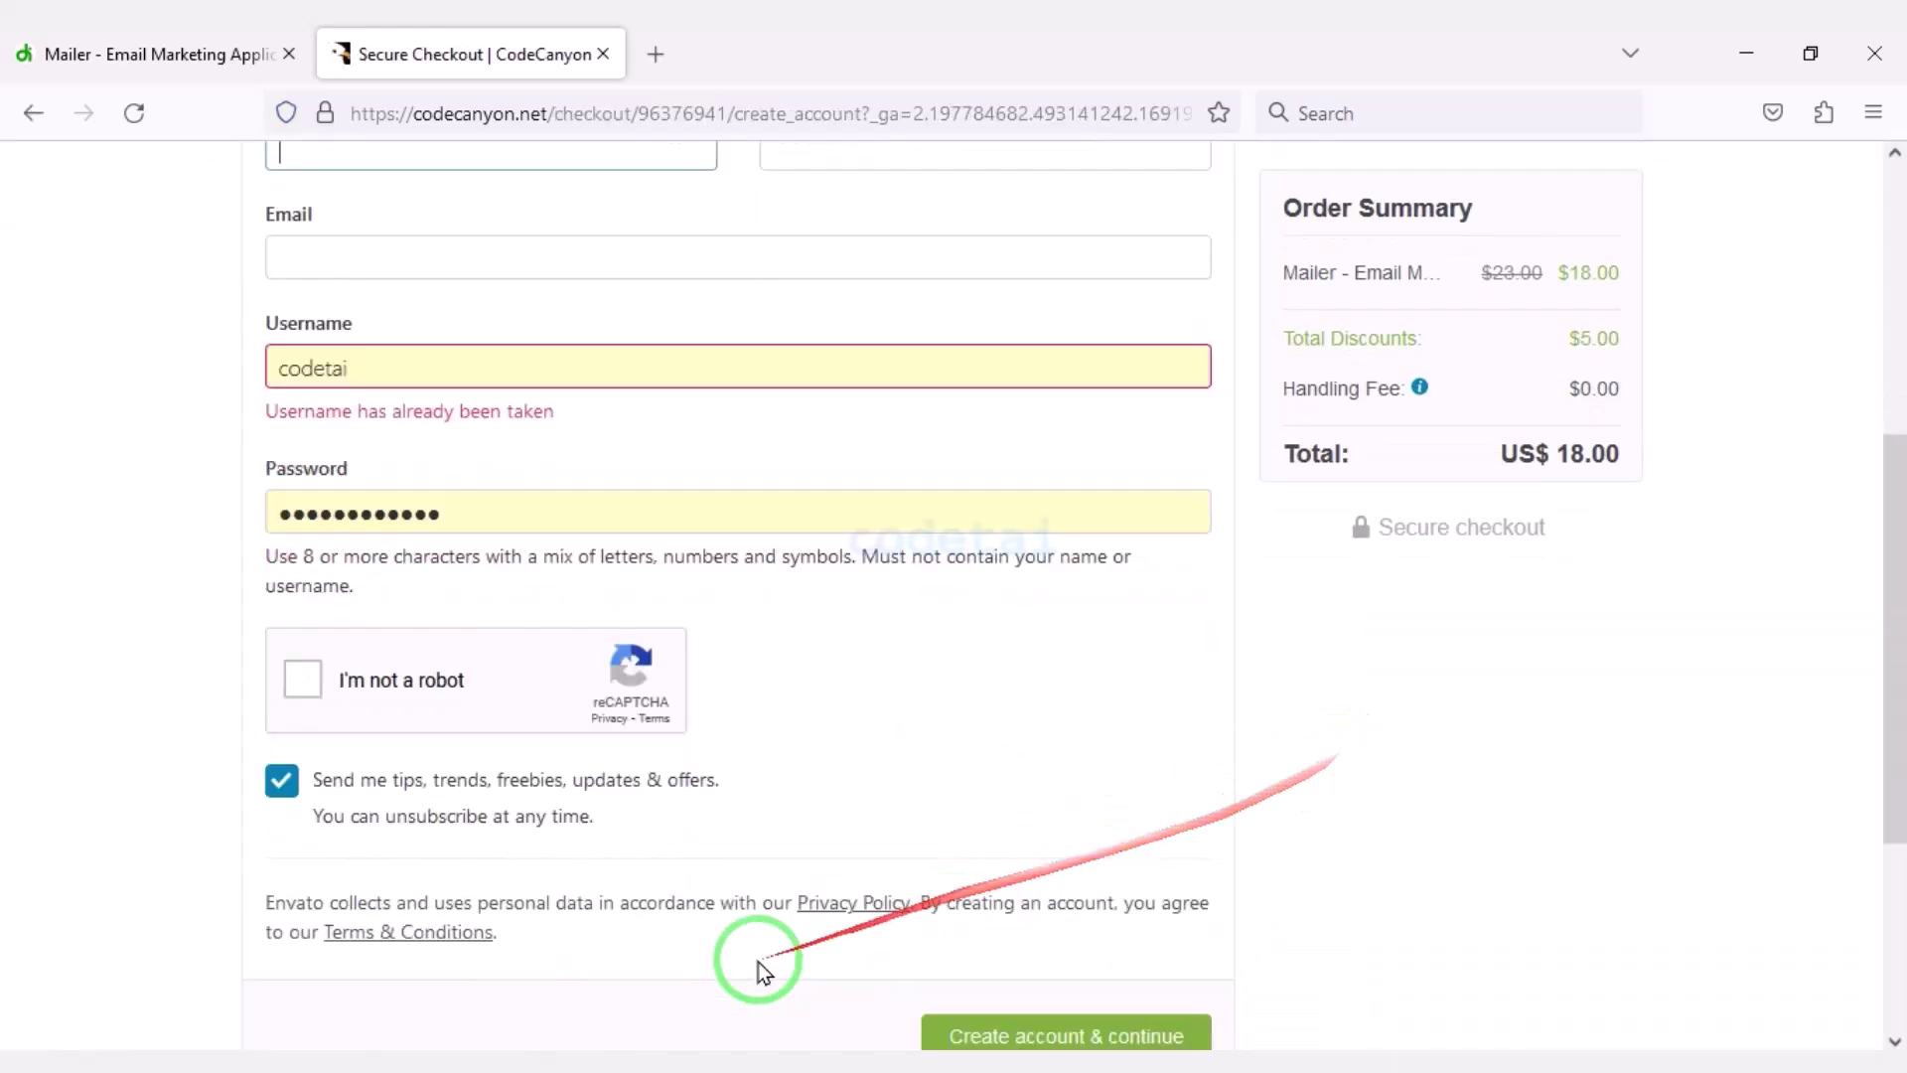
{"action": "scroll", "coordinate": [1088, 906], "scroll_direction": "up", "scroll_amount": 13}
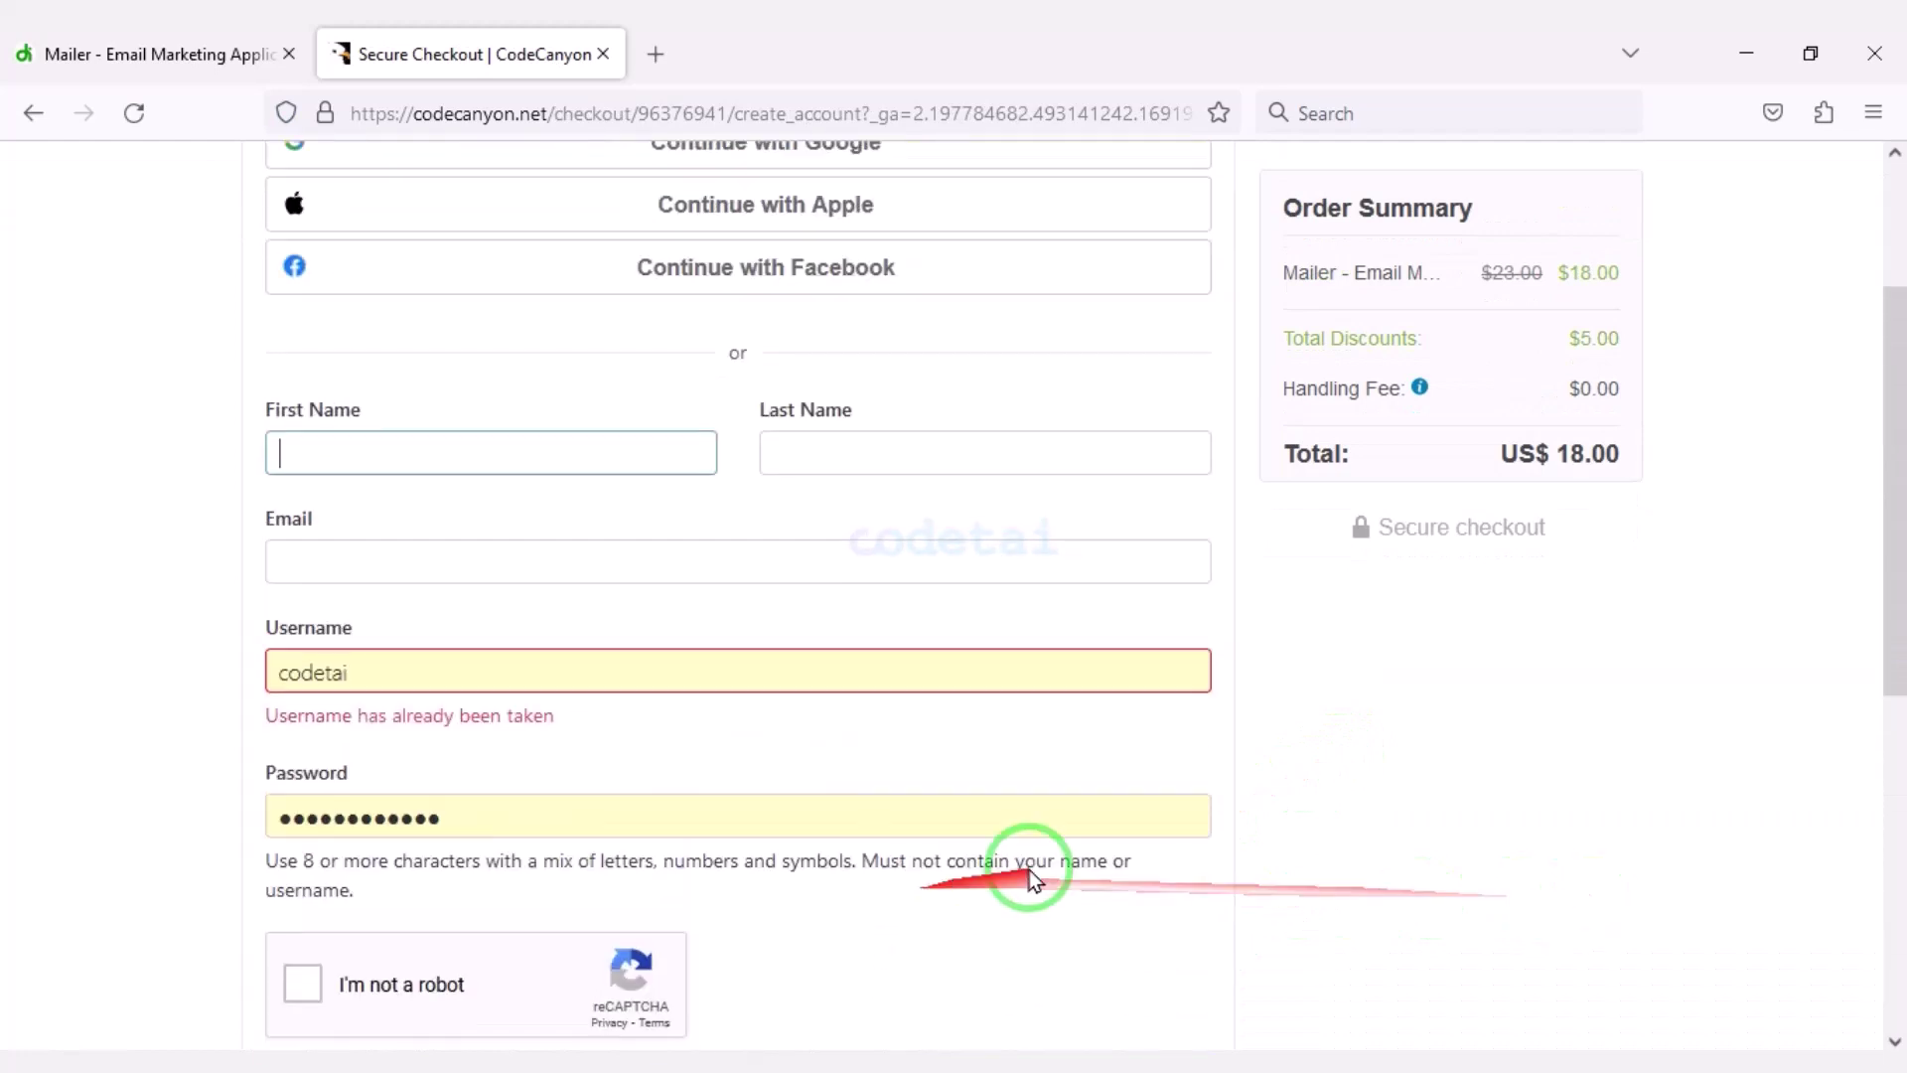
{"action": "left_click", "coordinate": [1230, 839]}
{"action": "left_click_drag", "start_coordinate": [517, 454], "coordinate": [1229, 562]}
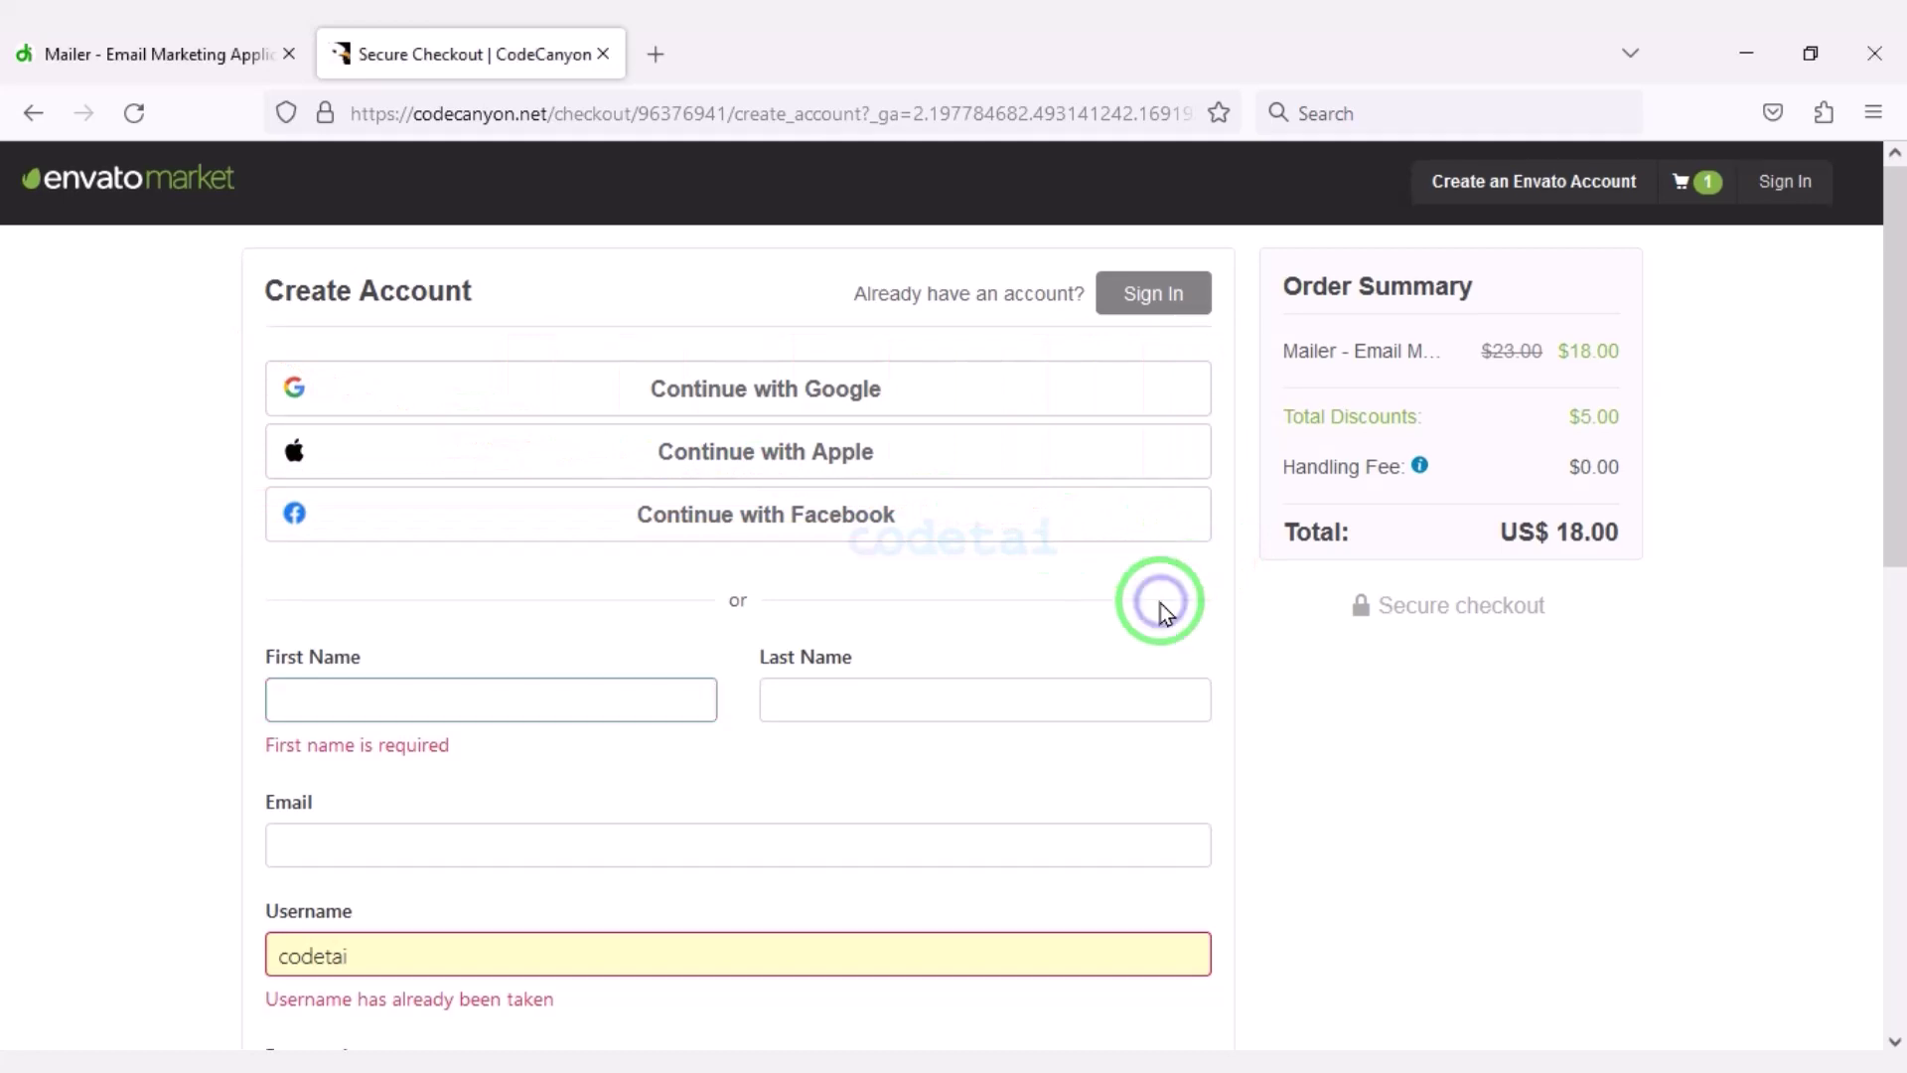
{"action": "scroll", "coordinate": [1160, 604], "scroll_direction": "down", "scroll_amount": 5}
{"action": "left_click_drag", "start_coordinate": [1130, 636], "coordinate": [256, 213]}
{"action": "mouse_move", "coordinate": [576, 422]}
{"action": "left_mouse_down"}
{"action": "mouse_move", "coordinate": [1179, 681]}
{"action": "mouse_move", "coordinate": [1221, 715]}
{"action": "mouse_move", "coordinate": [1230, 758]}
{"action": "left_mouse_up"}
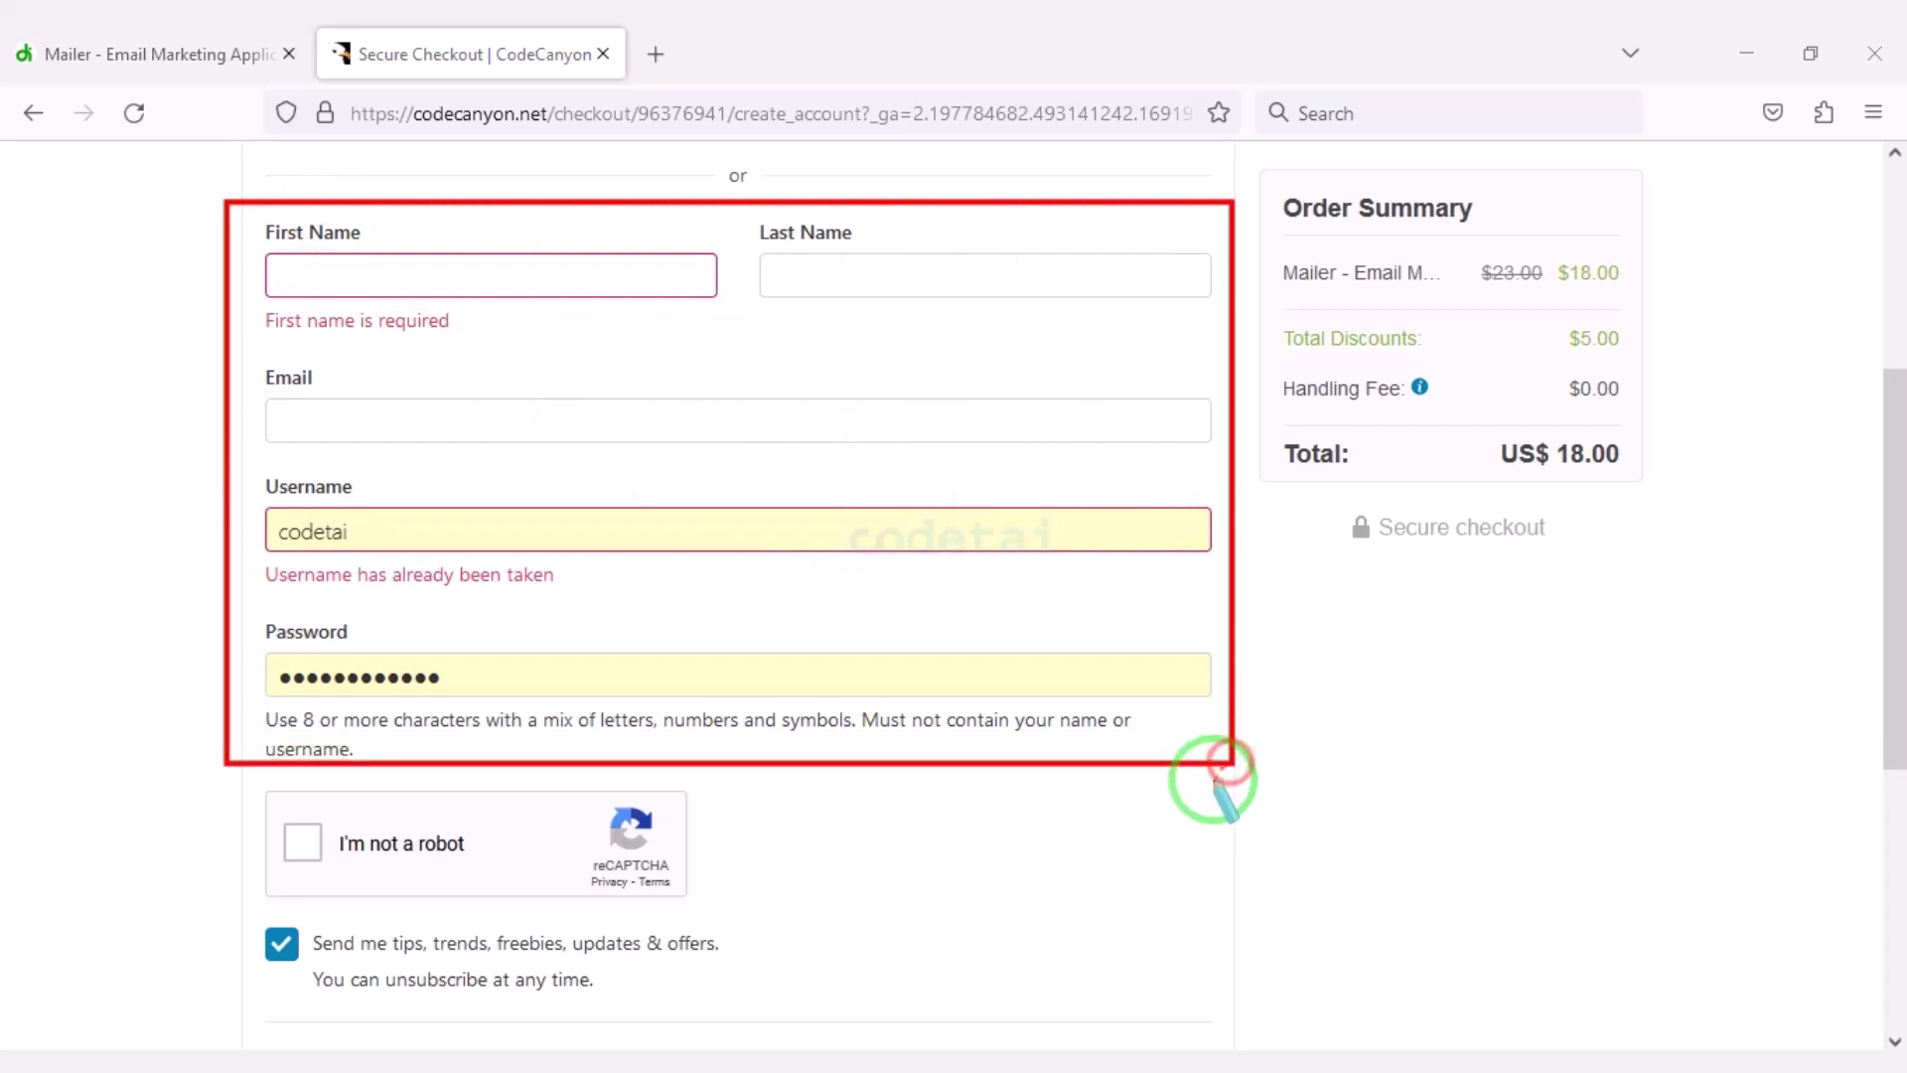
{"action": "scroll", "coordinate": [468, 808], "scroll_direction": "down", "scroll_amount": 5}
{"action": "scroll", "coordinate": [596, 852], "scroll_direction": "up", "scroll_amount": 10}
Sign in with an existing account and open the Billing Details for editing.
{"action": "left_click", "coordinate": [1192, 283]}
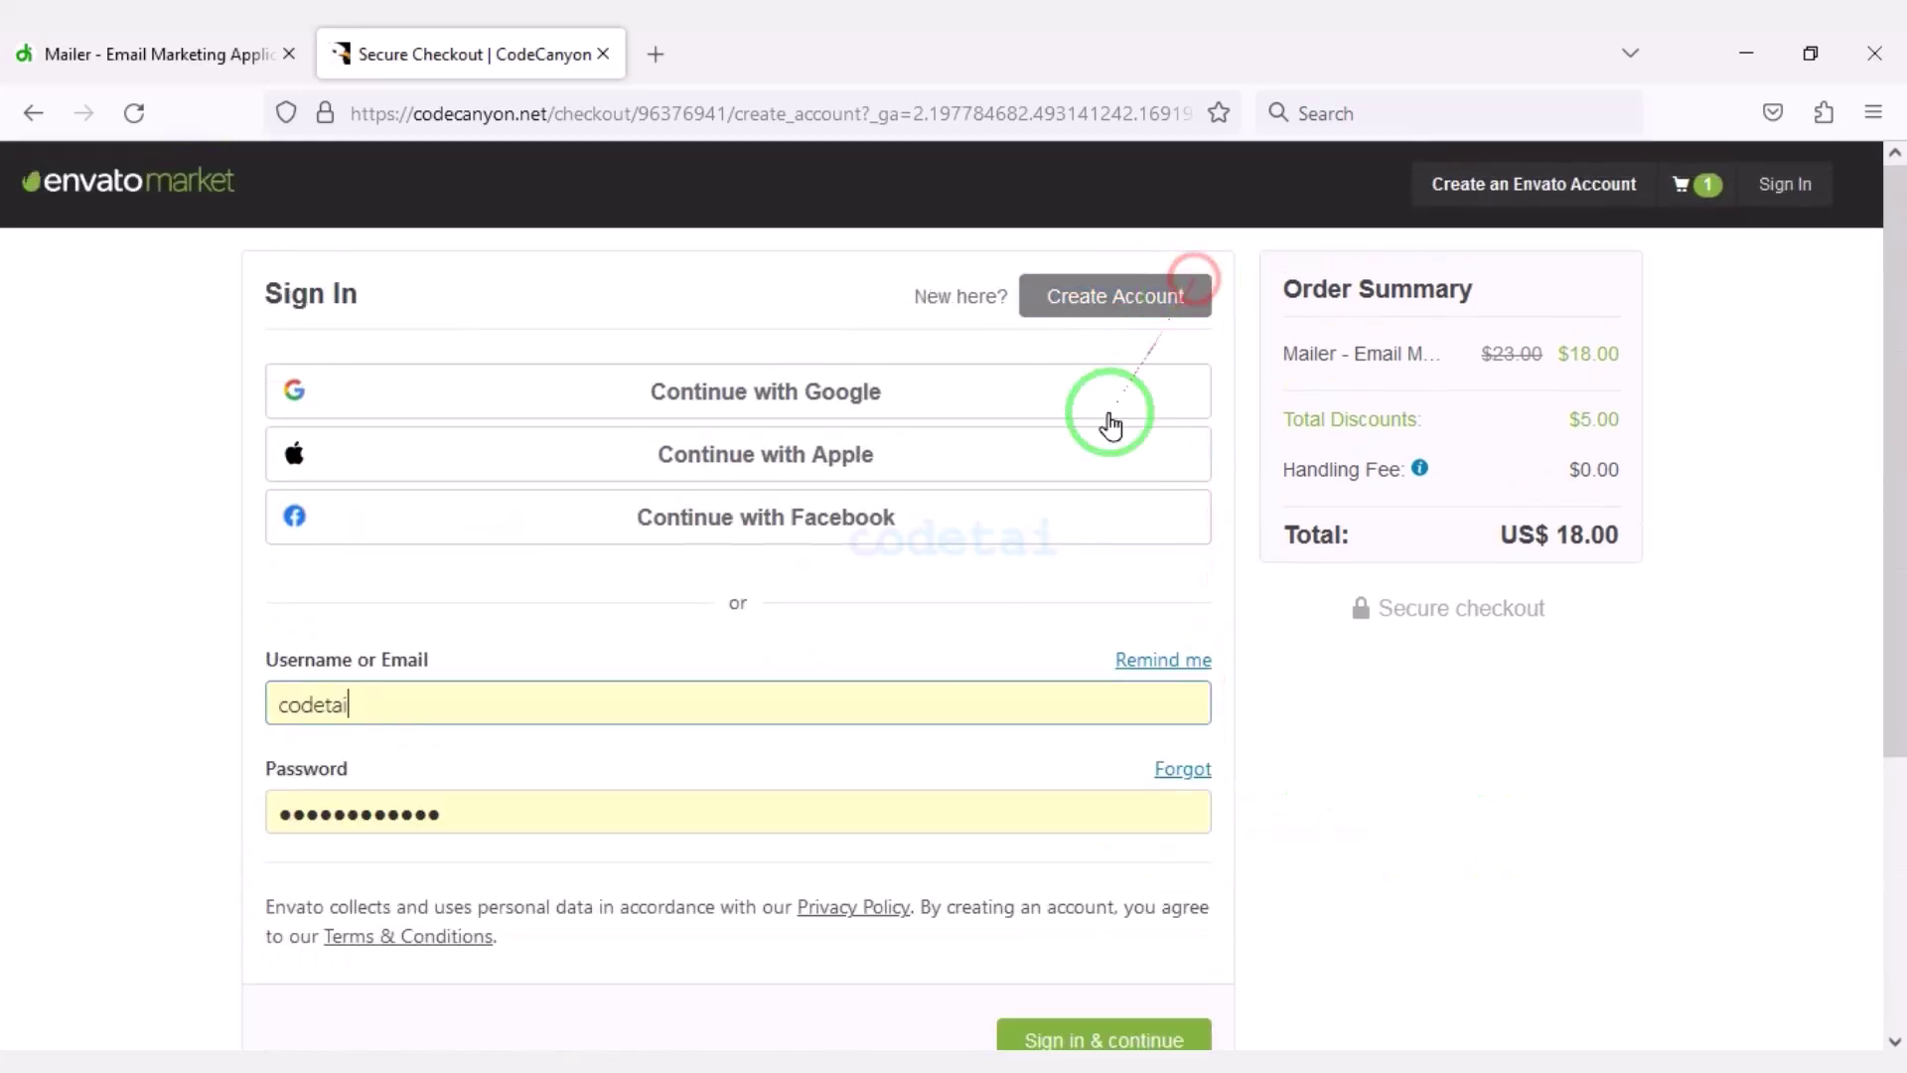
{"action": "scroll", "coordinate": [850, 881], "scroll_direction": "down", "scroll_amount": 3}
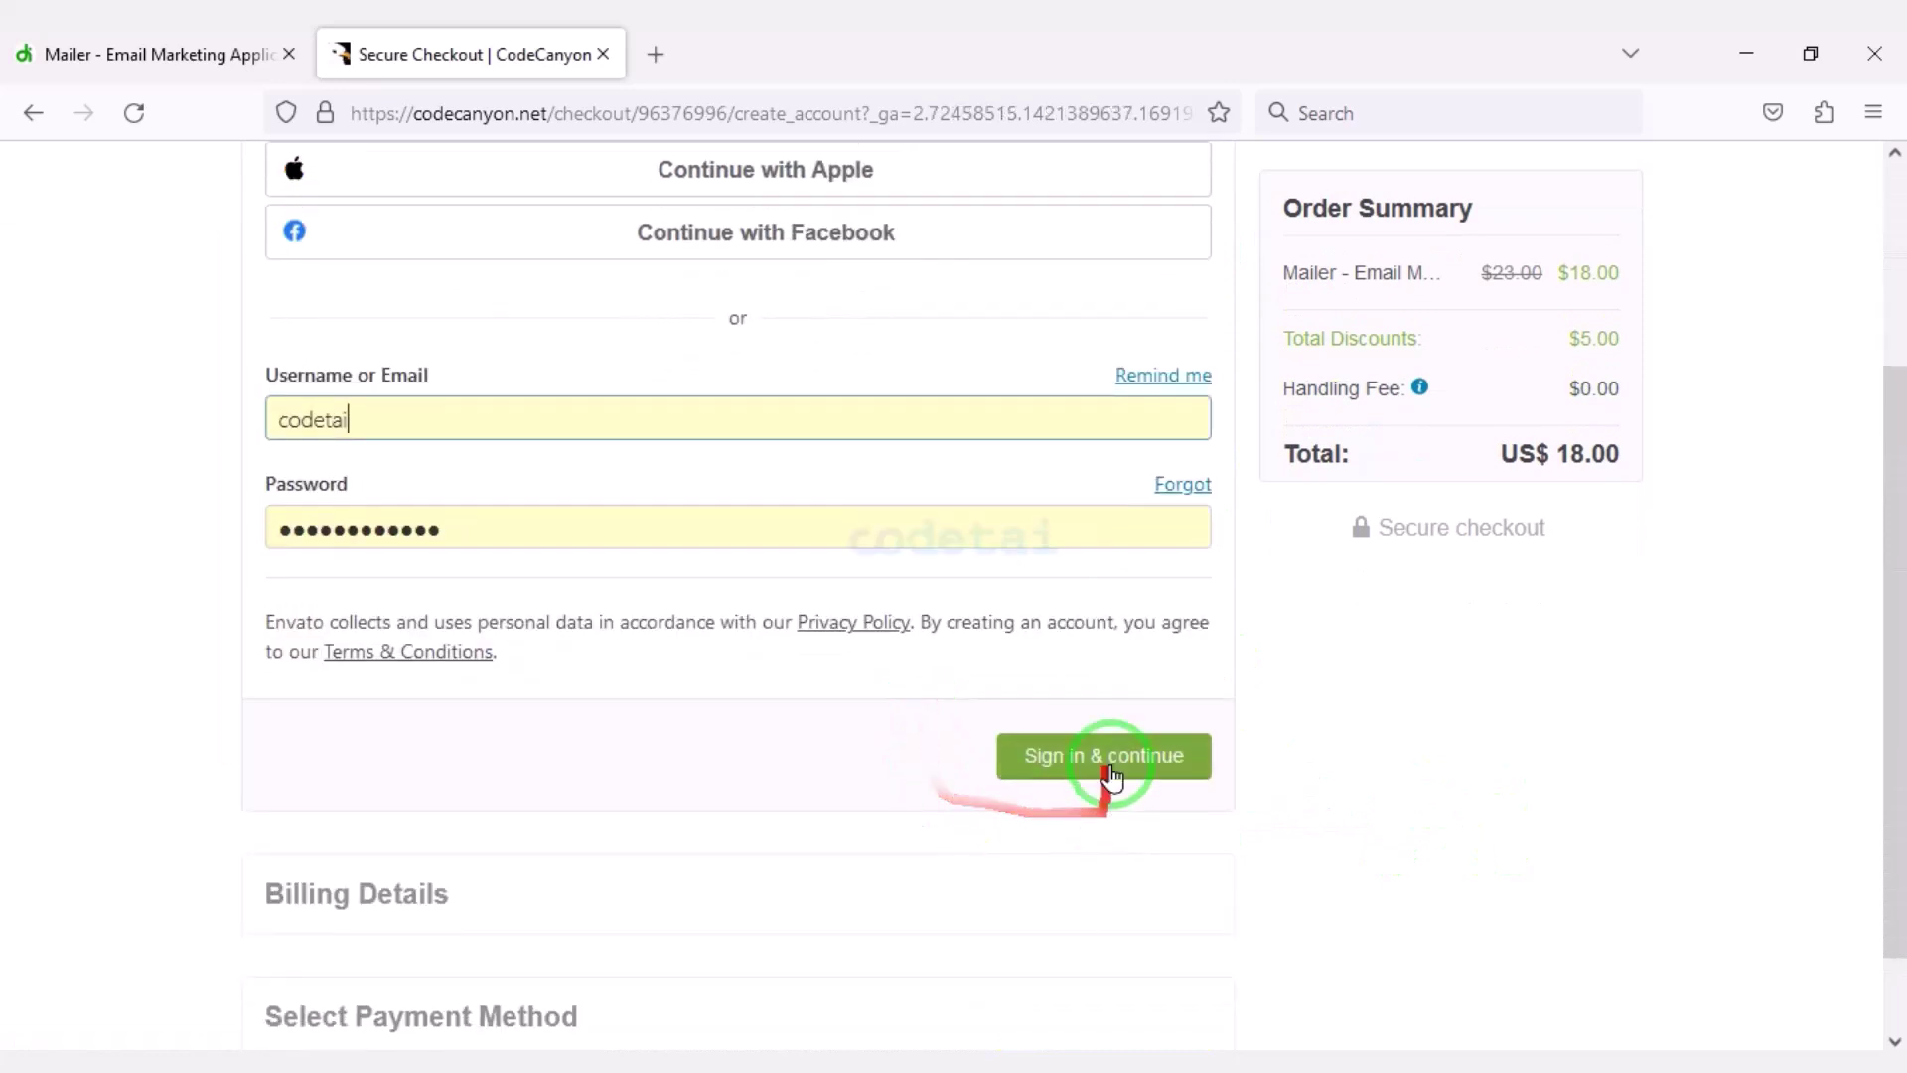
{"action": "left_click", "coordinate": [1139, 775]}
{"action": "left_click", "coordinate": [1162, 387]}
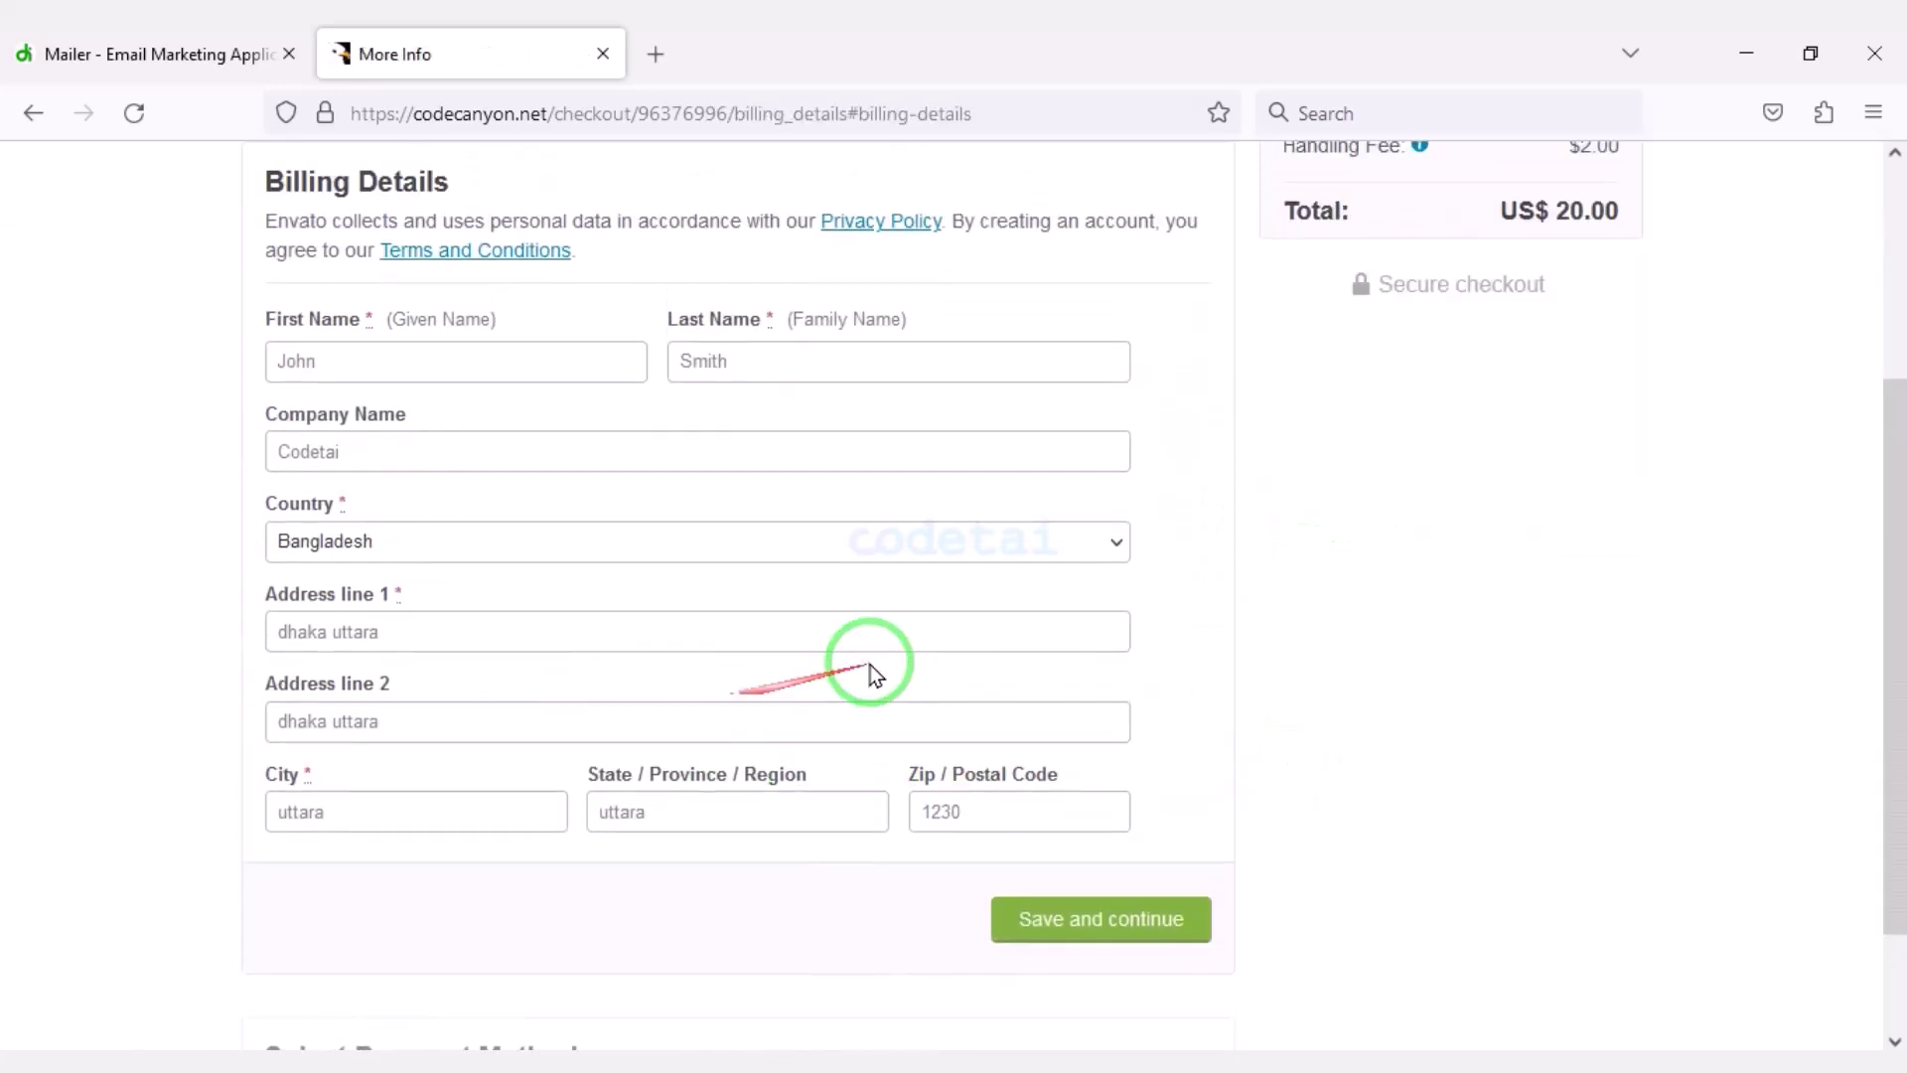
Enter the card details and pay the US$ 20.00 order securely.
{"action": "scroll", "coordinate": [1167, 853], "scroll_direction": "down", "scroll_amount": 3}
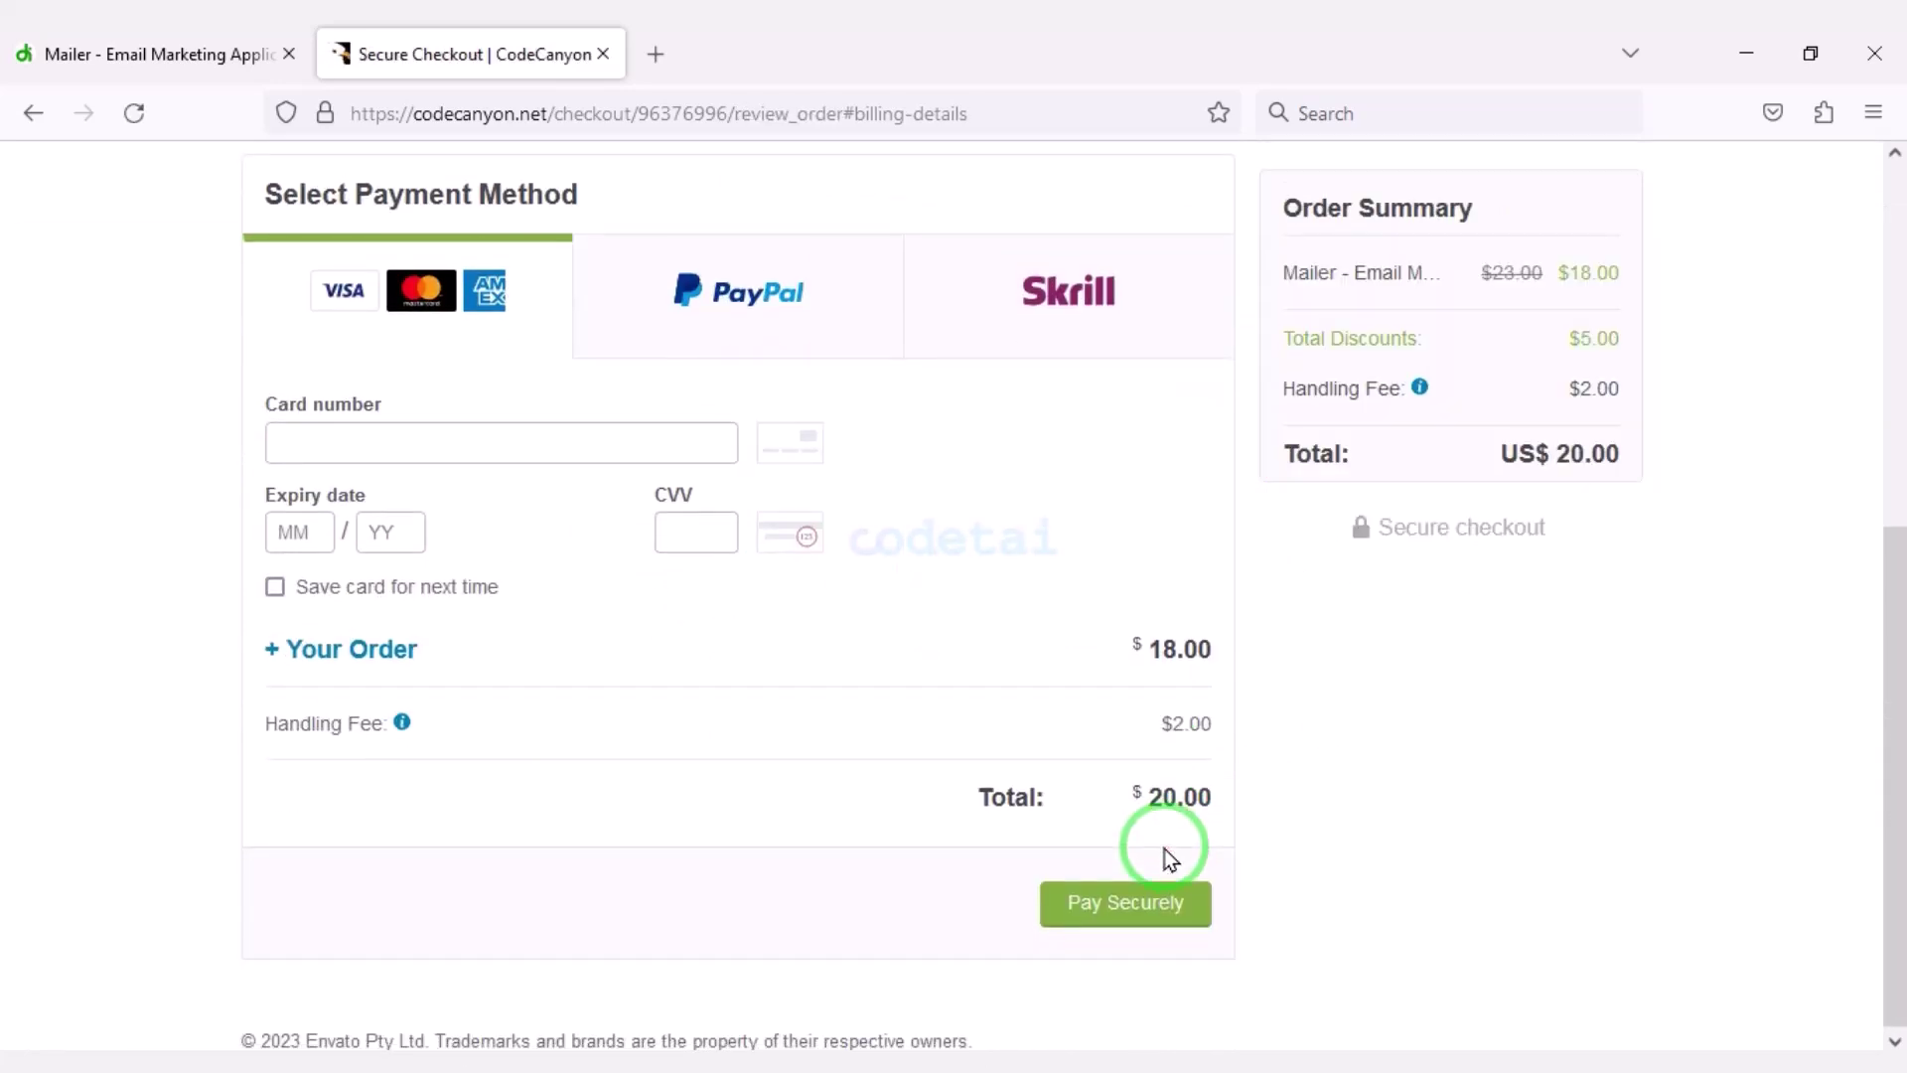
{"action": "mouse_move", "coordinate": [414, 221]}
{"action": "left_mouse_down"}
{"action": "mouse_move", "coordinate": [1009, 361]}
{"action": "mouse_move", "coordinate": [1239, 384]}
{"action": "left_mouse_up"}
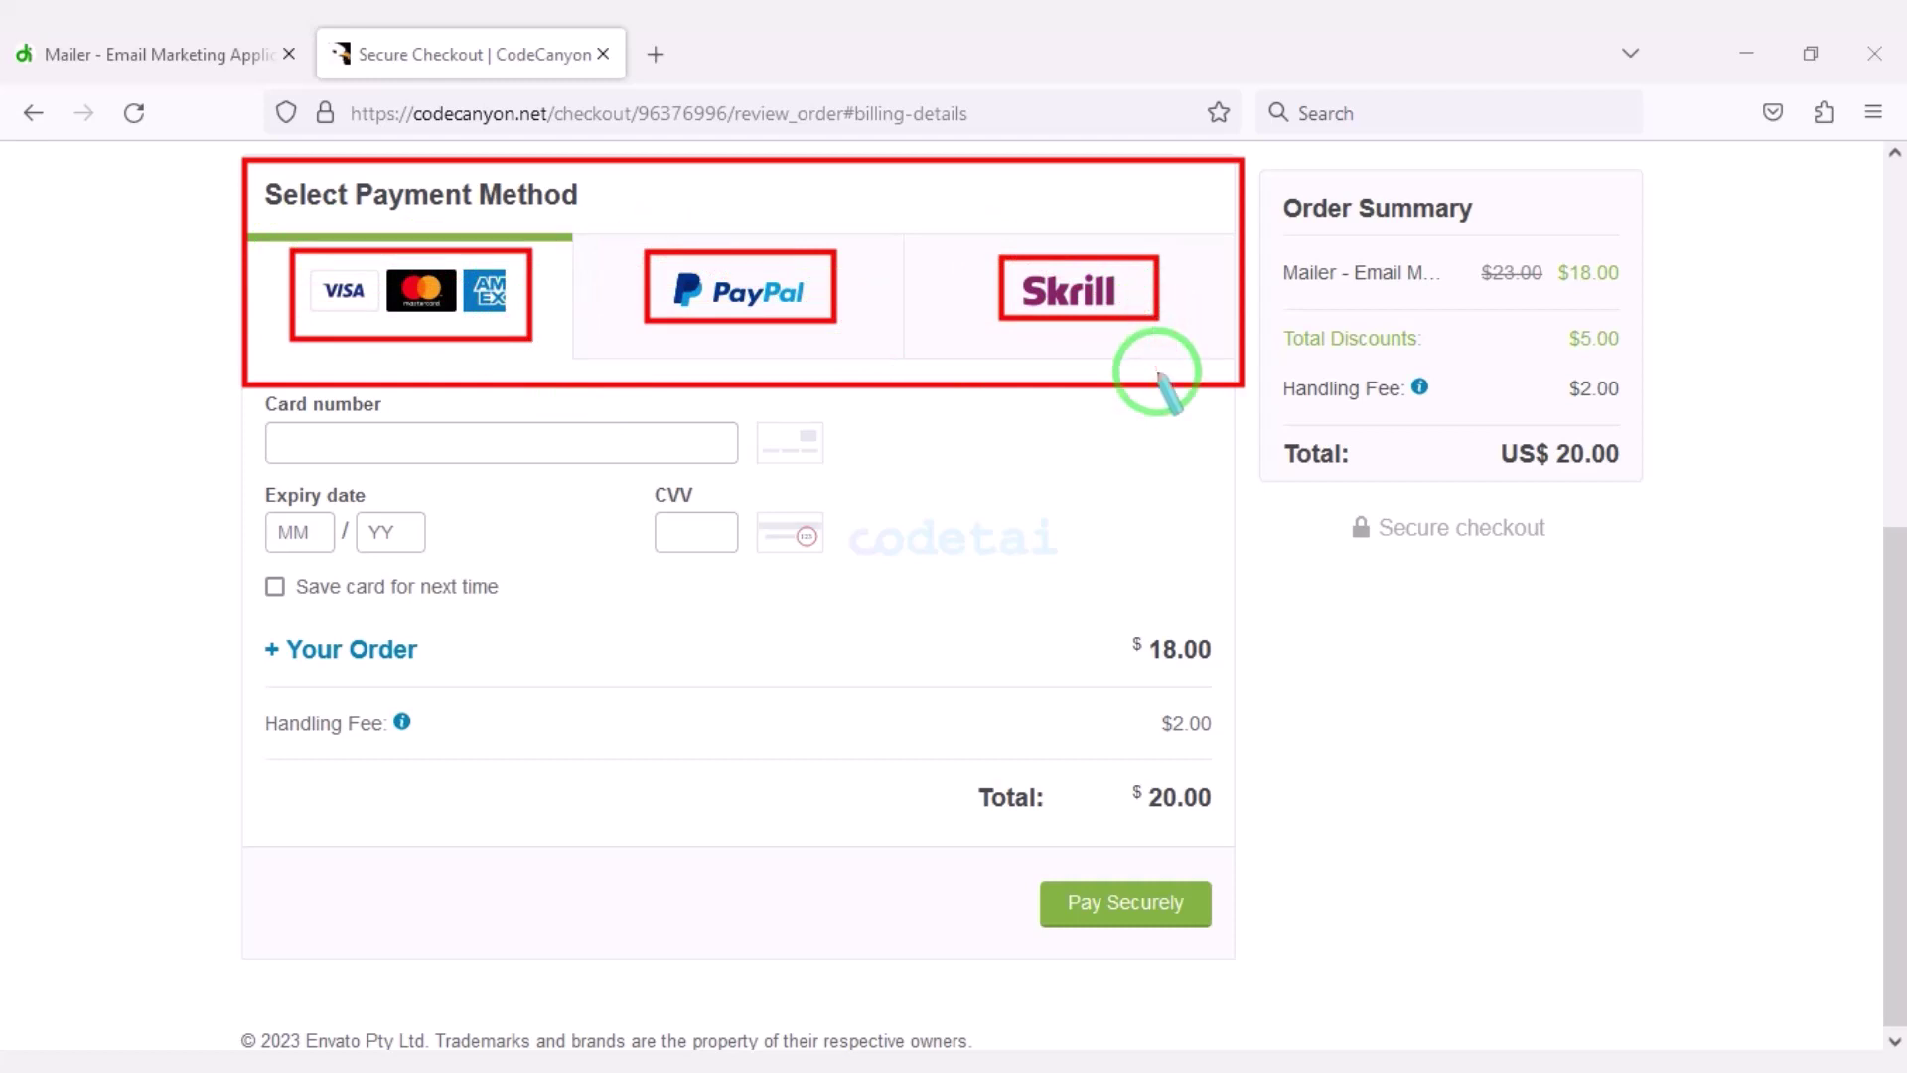
{"action": "key", "text": "Escape"}
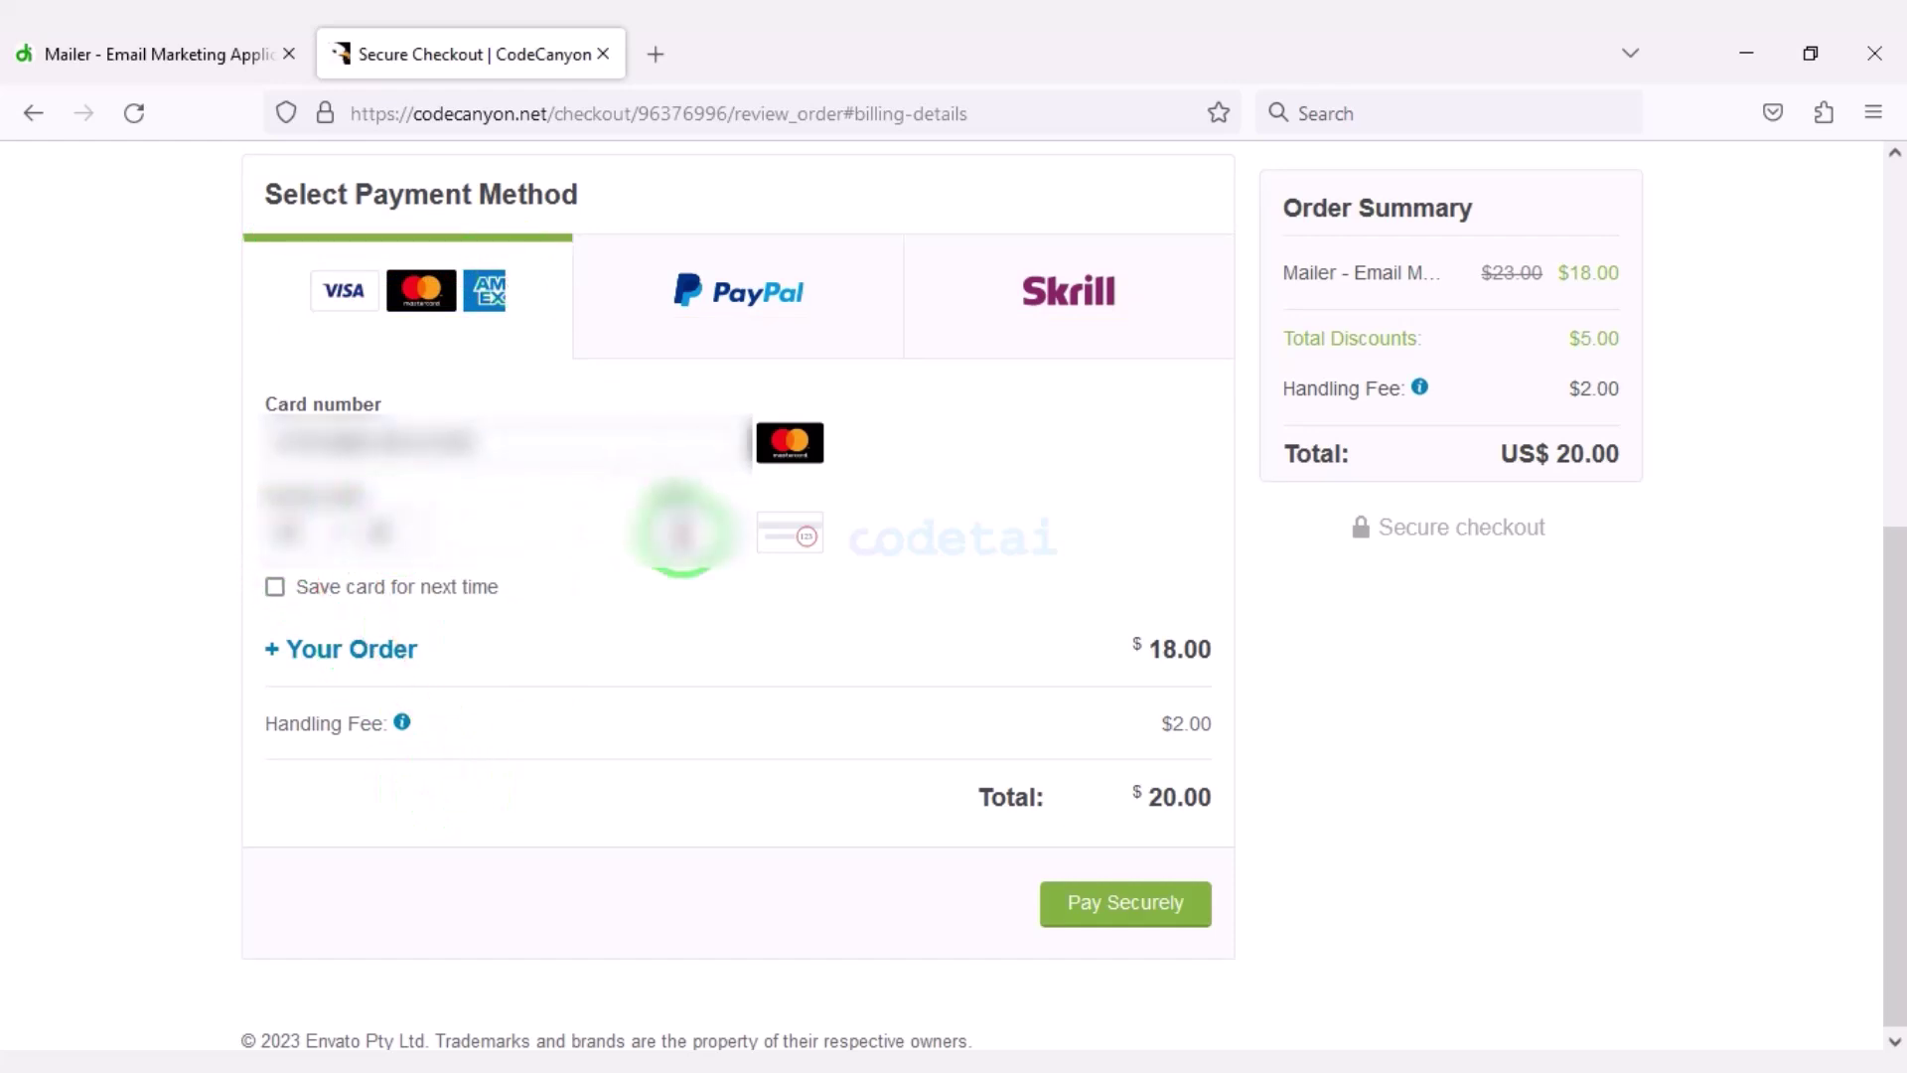
{"action": "scroll", "coordinate": [1015, 864], "scroll_direction": "down", "scroll_amount": 1}
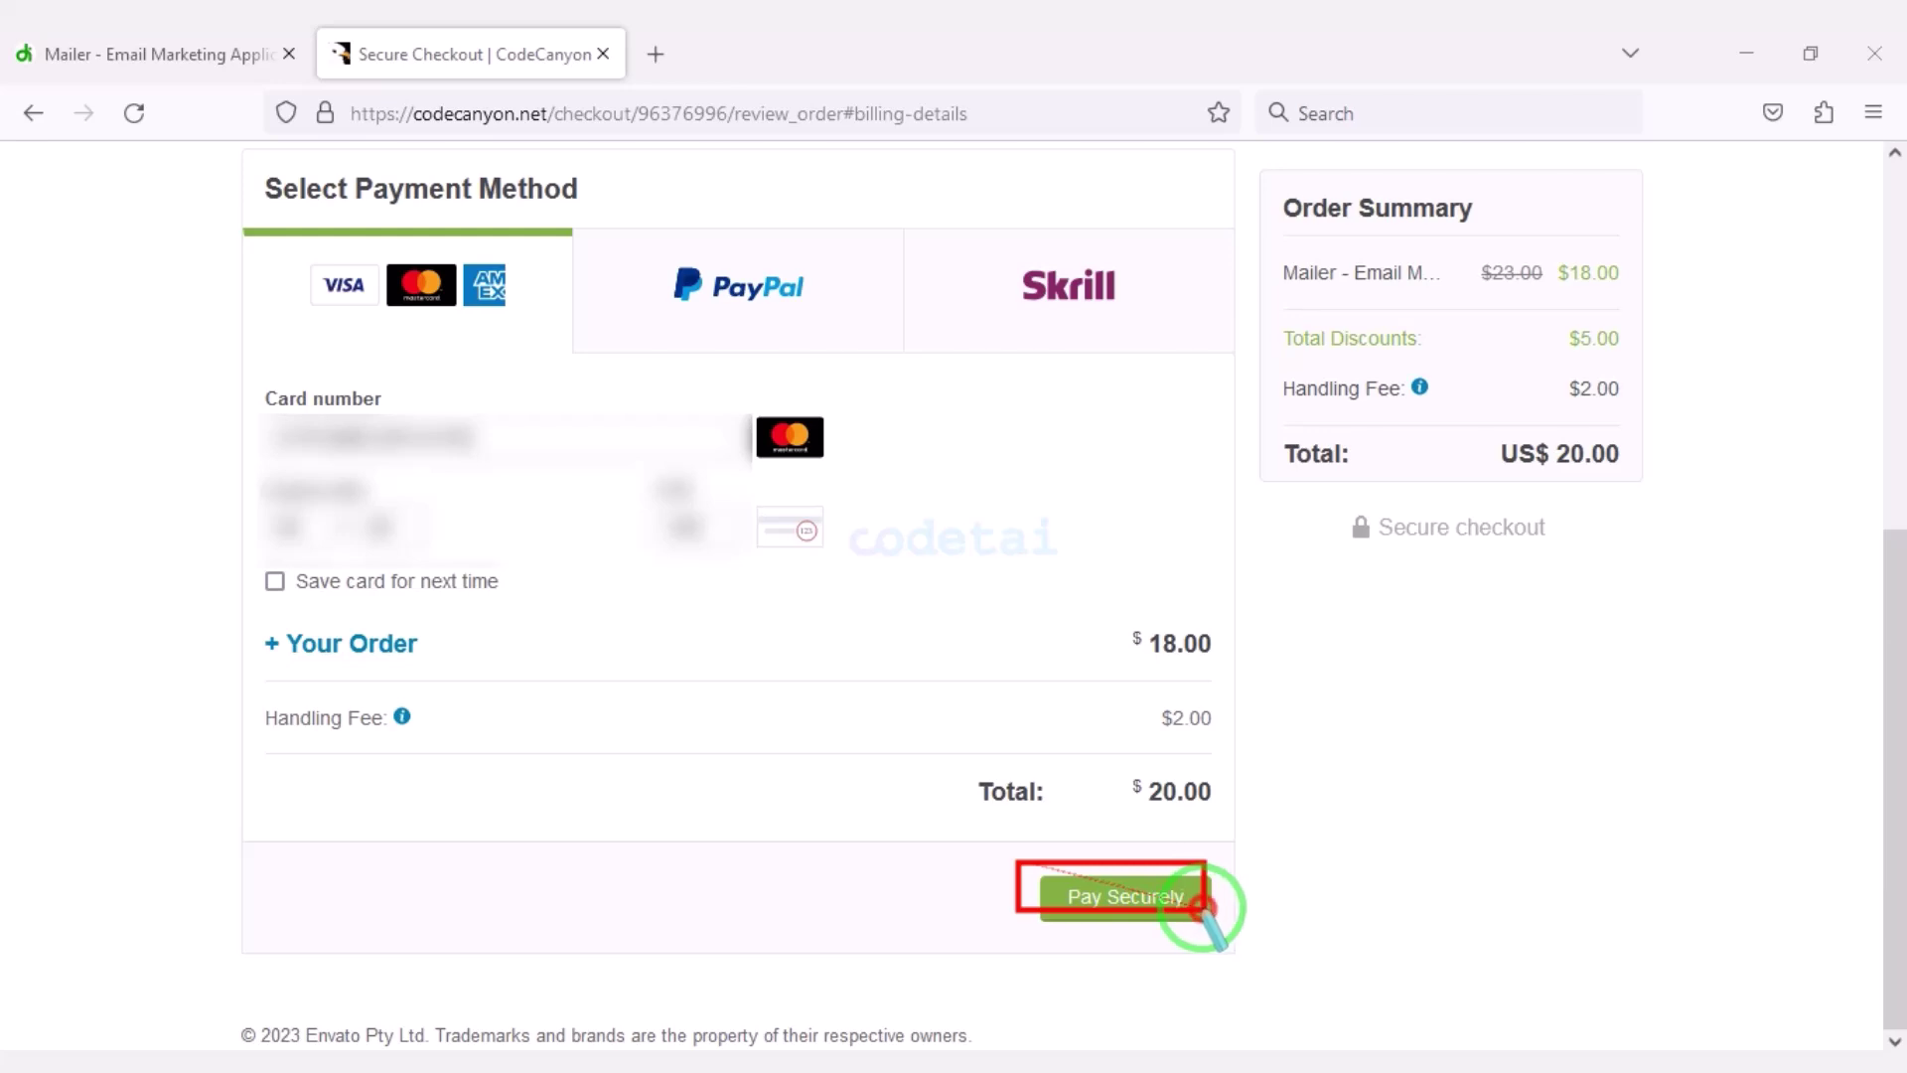
{"action": "left_click", "coordinate": [1153, 899]}
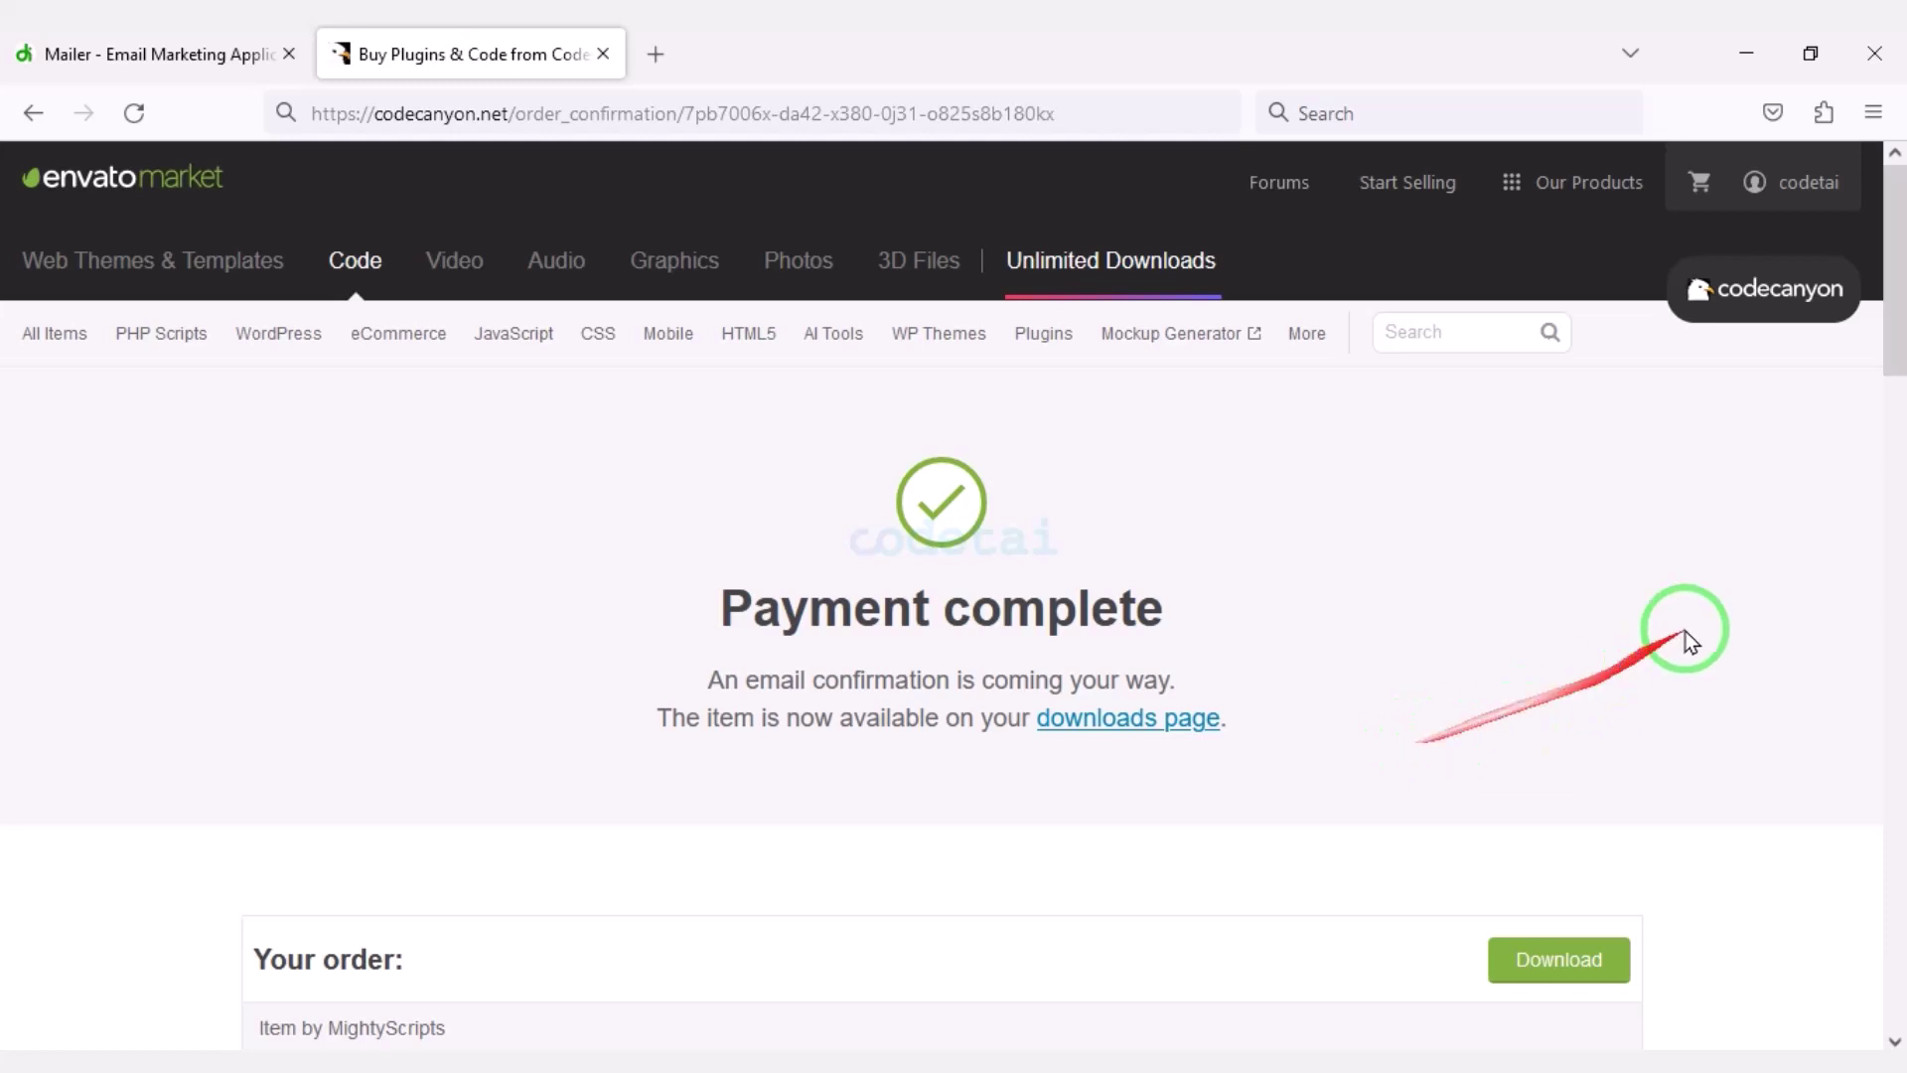
Go to Downloads from the account menu and show Mailer's download options.
{"action": "left_click", "coordinate": [1768, 189]}
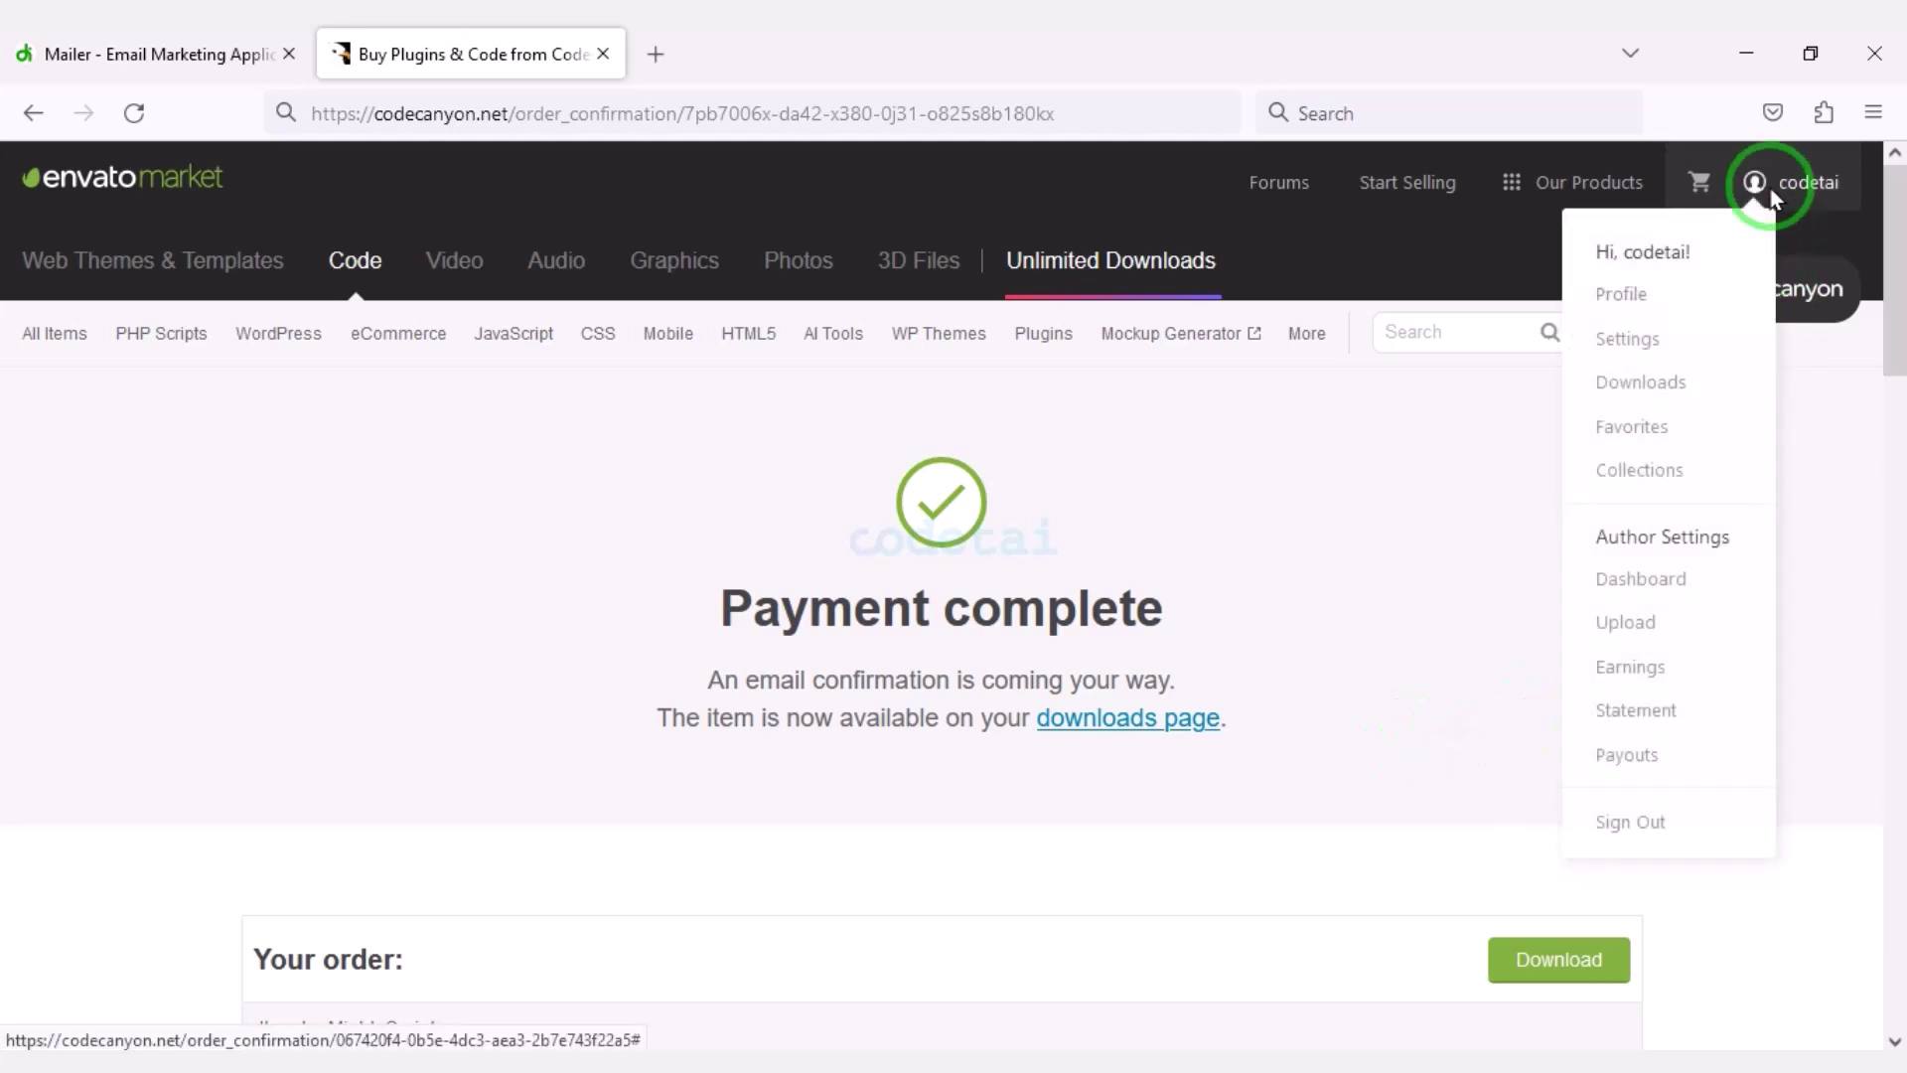
{"action": "left_click", "coordinate": [1676, 387]}
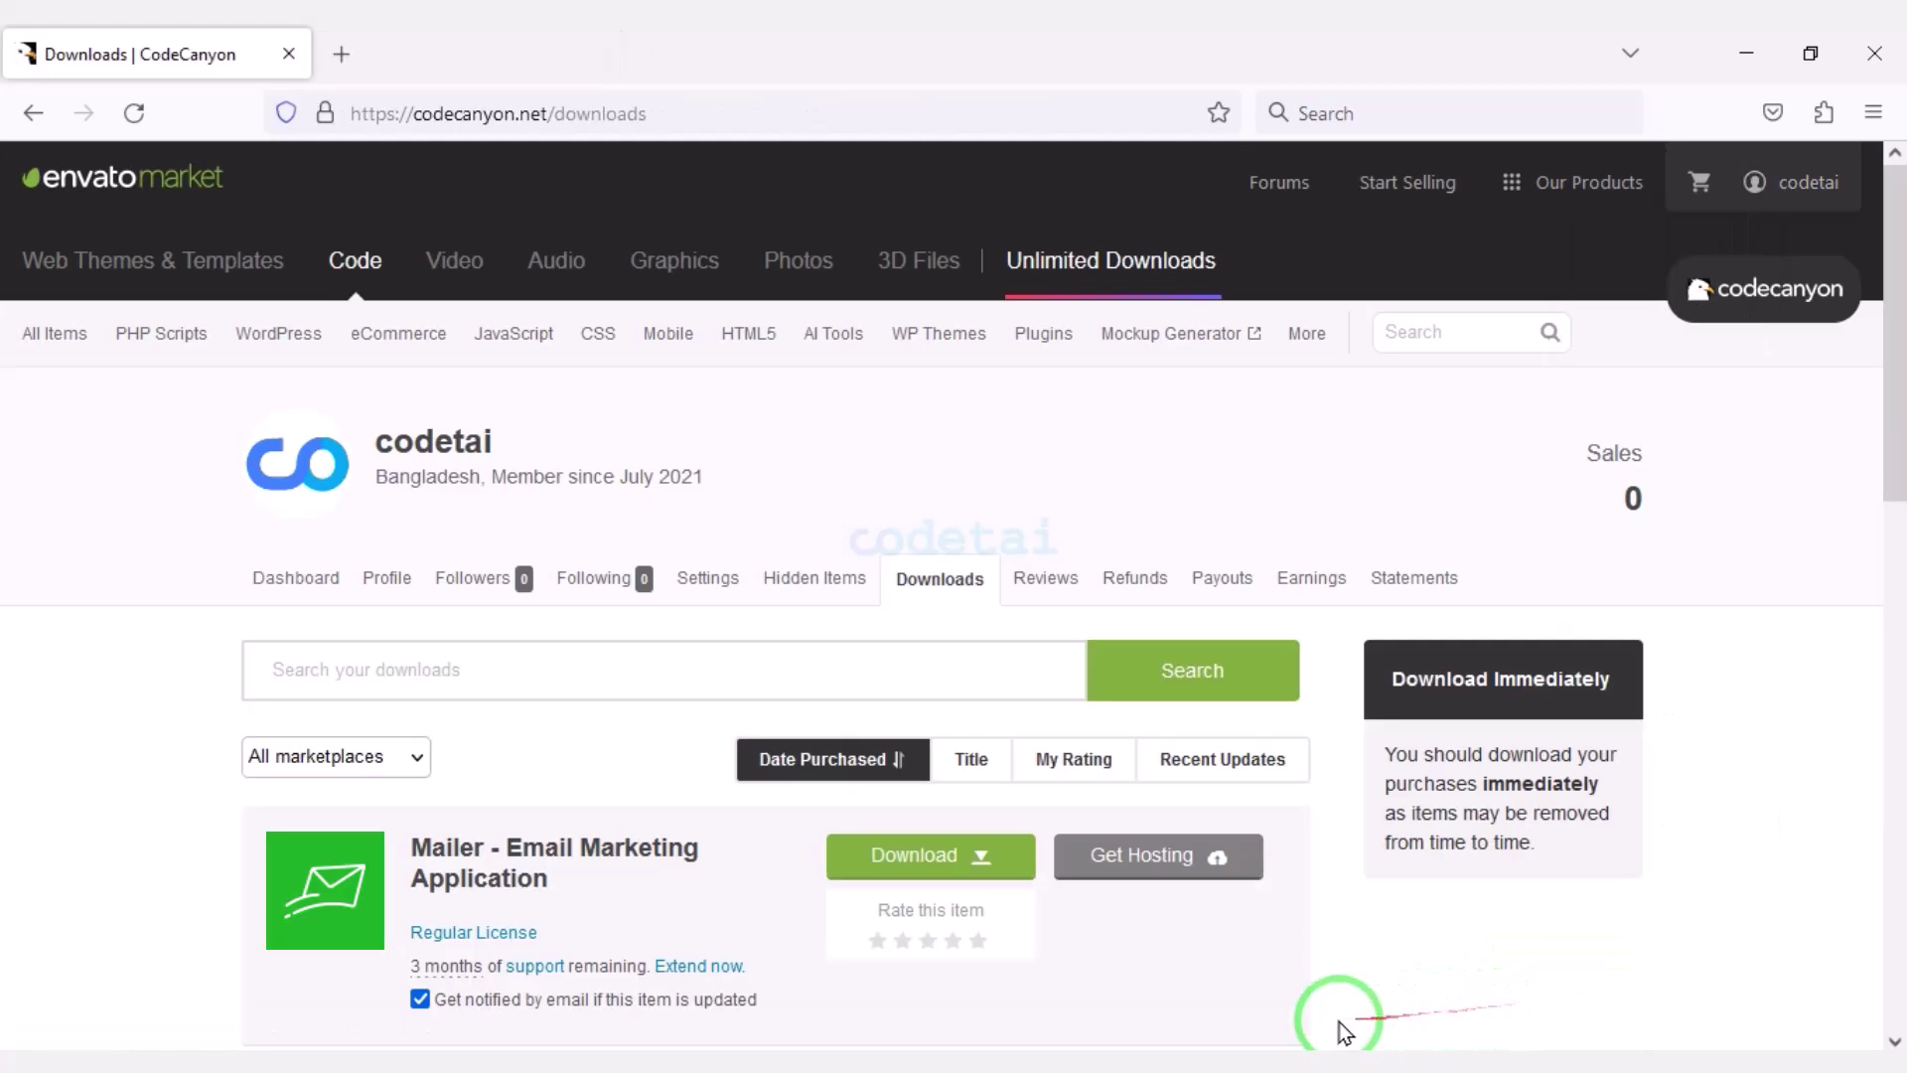
{"action": "left_click", "coordinate": [960, 874]}
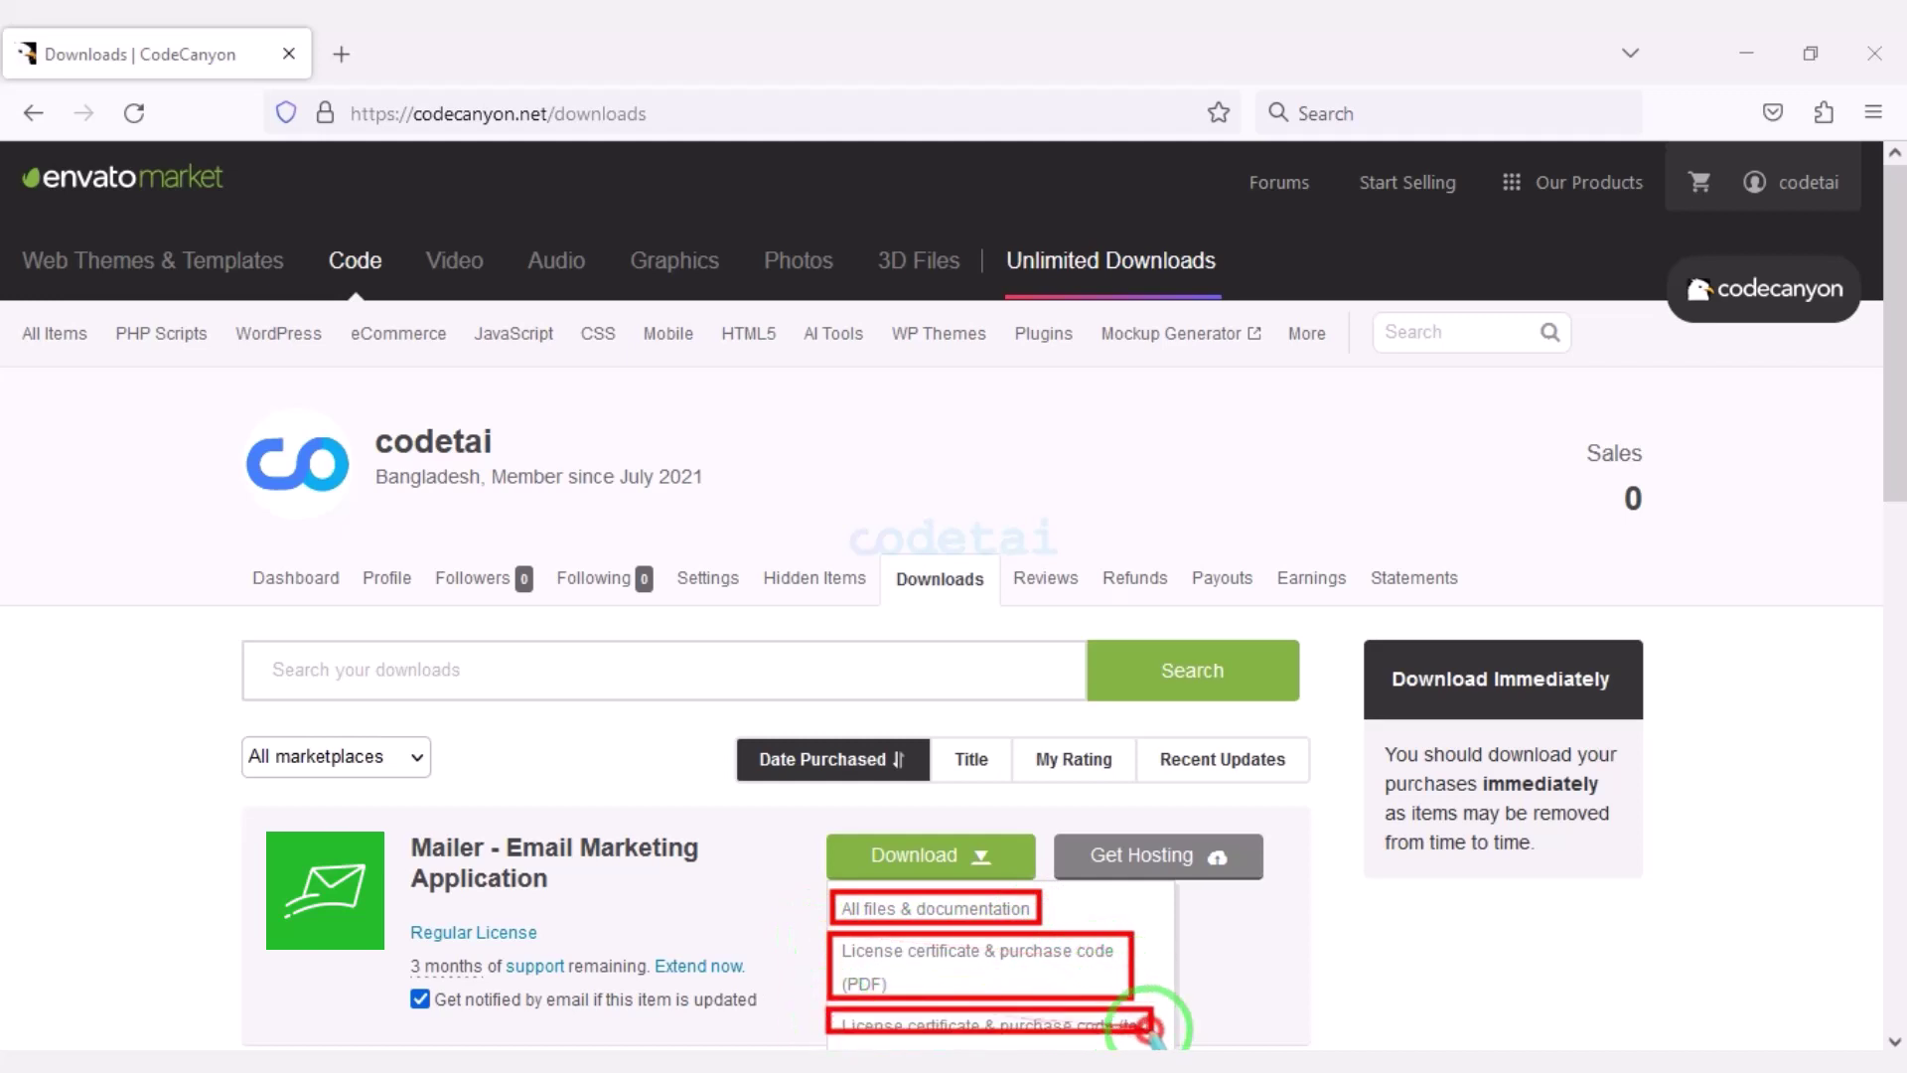
{"action": "mouse_move", "coordinate": [230, 299]}
{"action": "left_mouse_down"}
{"action": "mouse_move", "coordinate": [328, 347]}
{"action": "mouse_move", "coordinate": [990, 434]}
{"action": "left_mouse_up"}
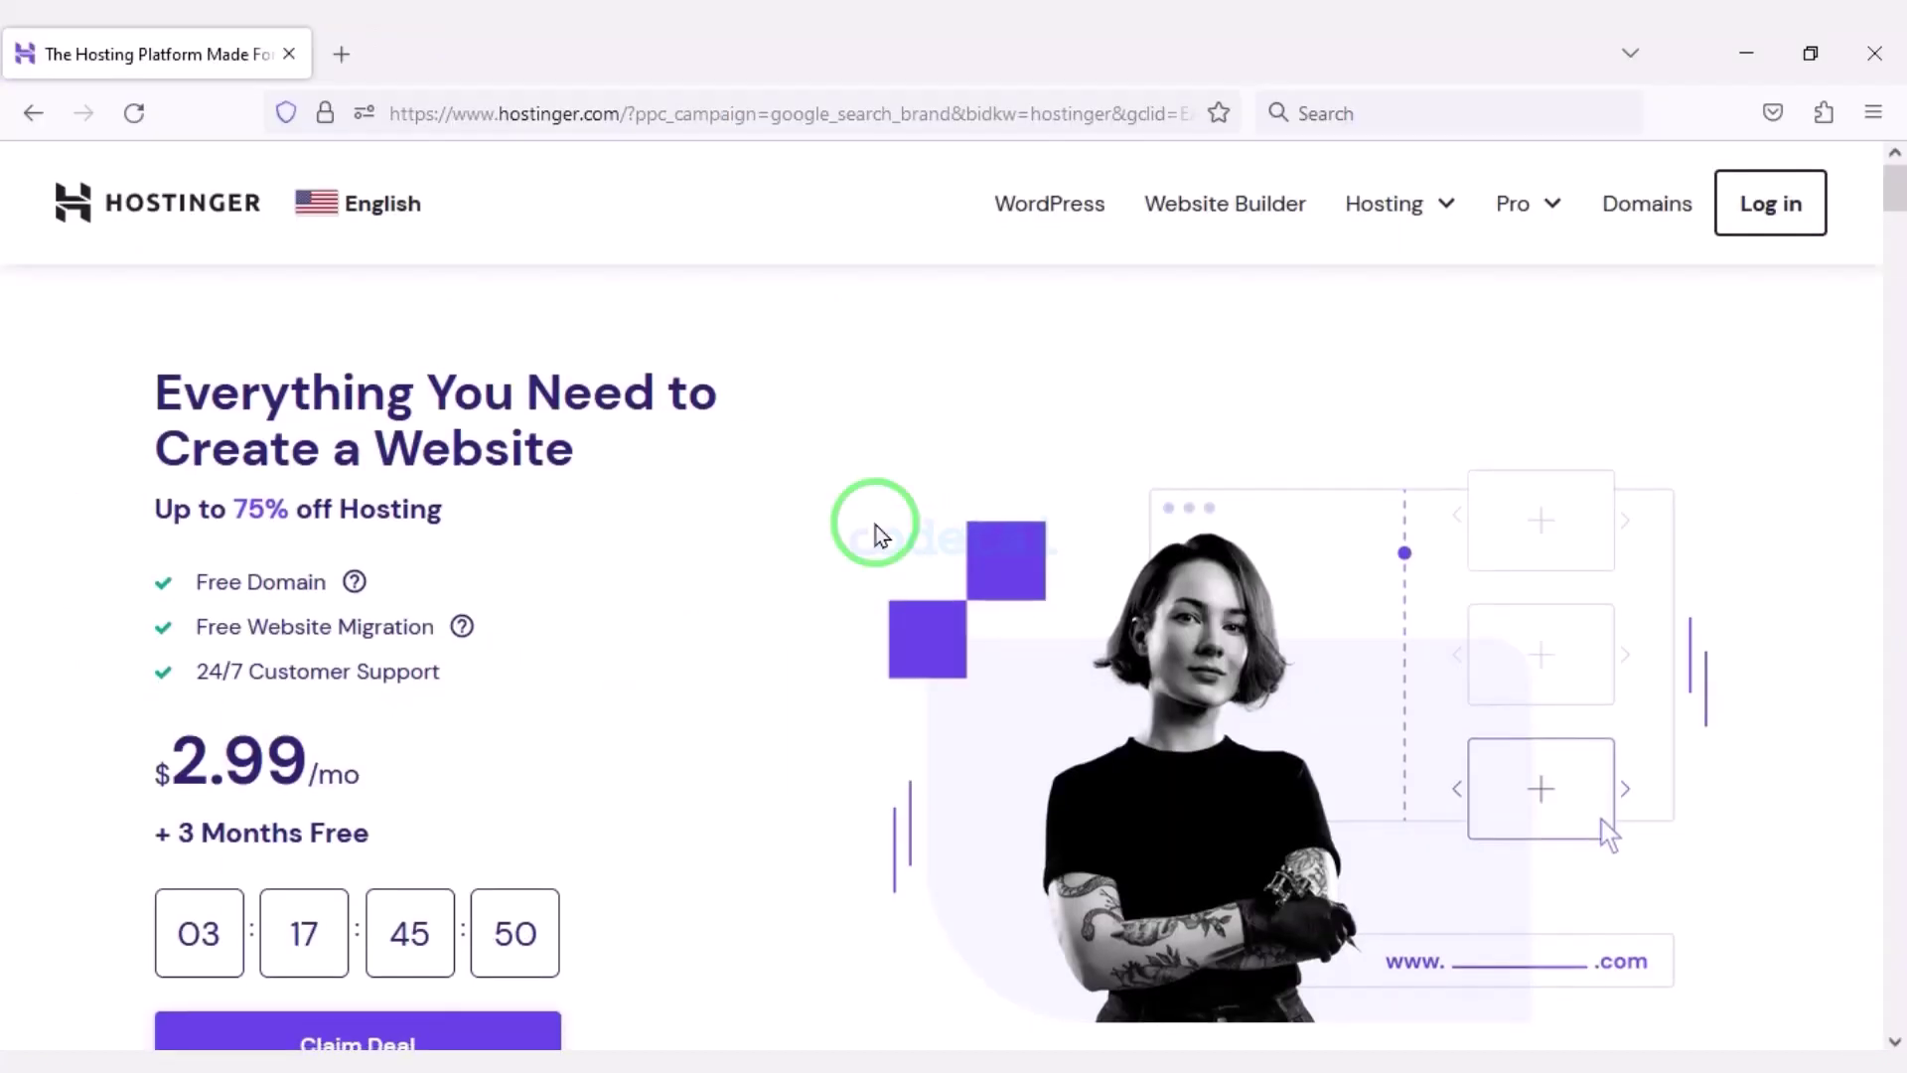
{"action": "scroll", "coordinate": [877, 534], "scroll_direction": "down", "scroll_amount": 6}
{"action": "scroll", "coordinate": [436, 561], "scroll_direction": "down", "scroll_amount": 11}
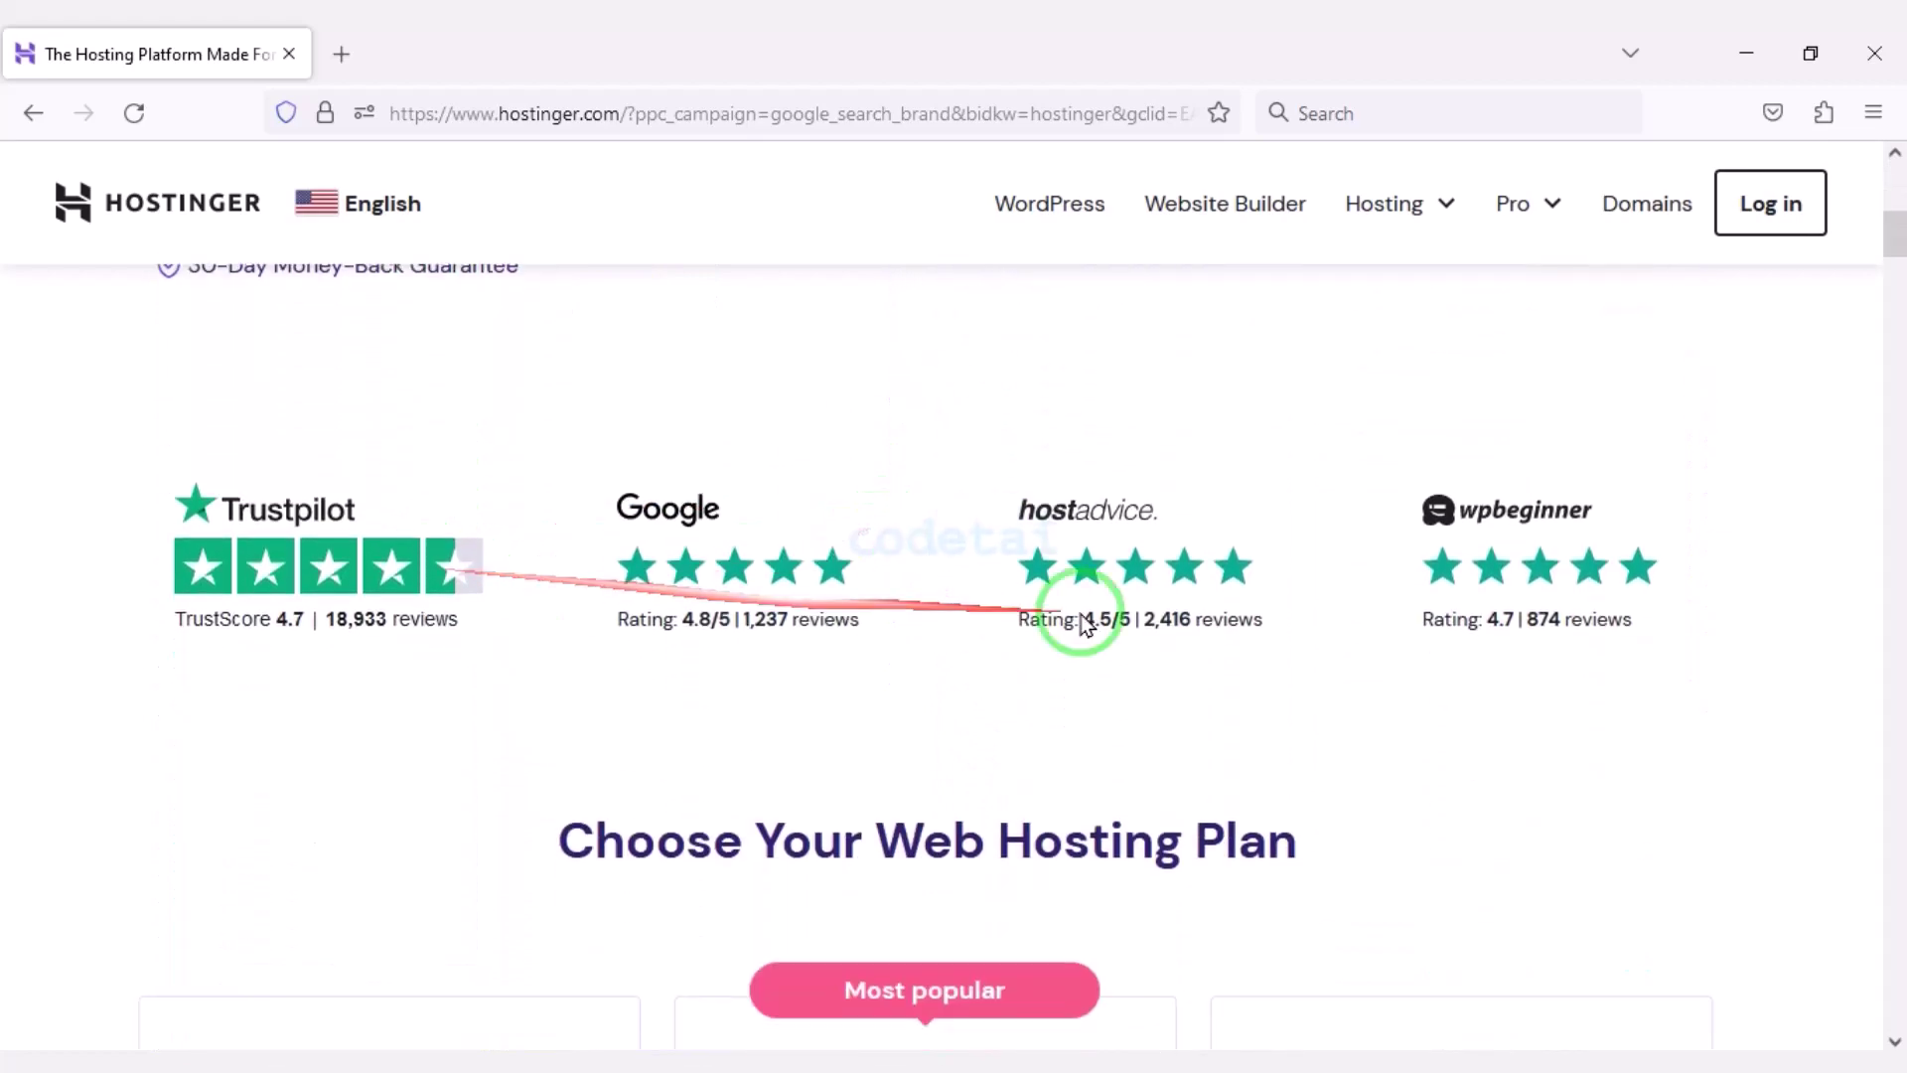
{"action": "scroll", "coordinate": [308, 644], "scroll_direction": "down", "scroll_amount": 12}
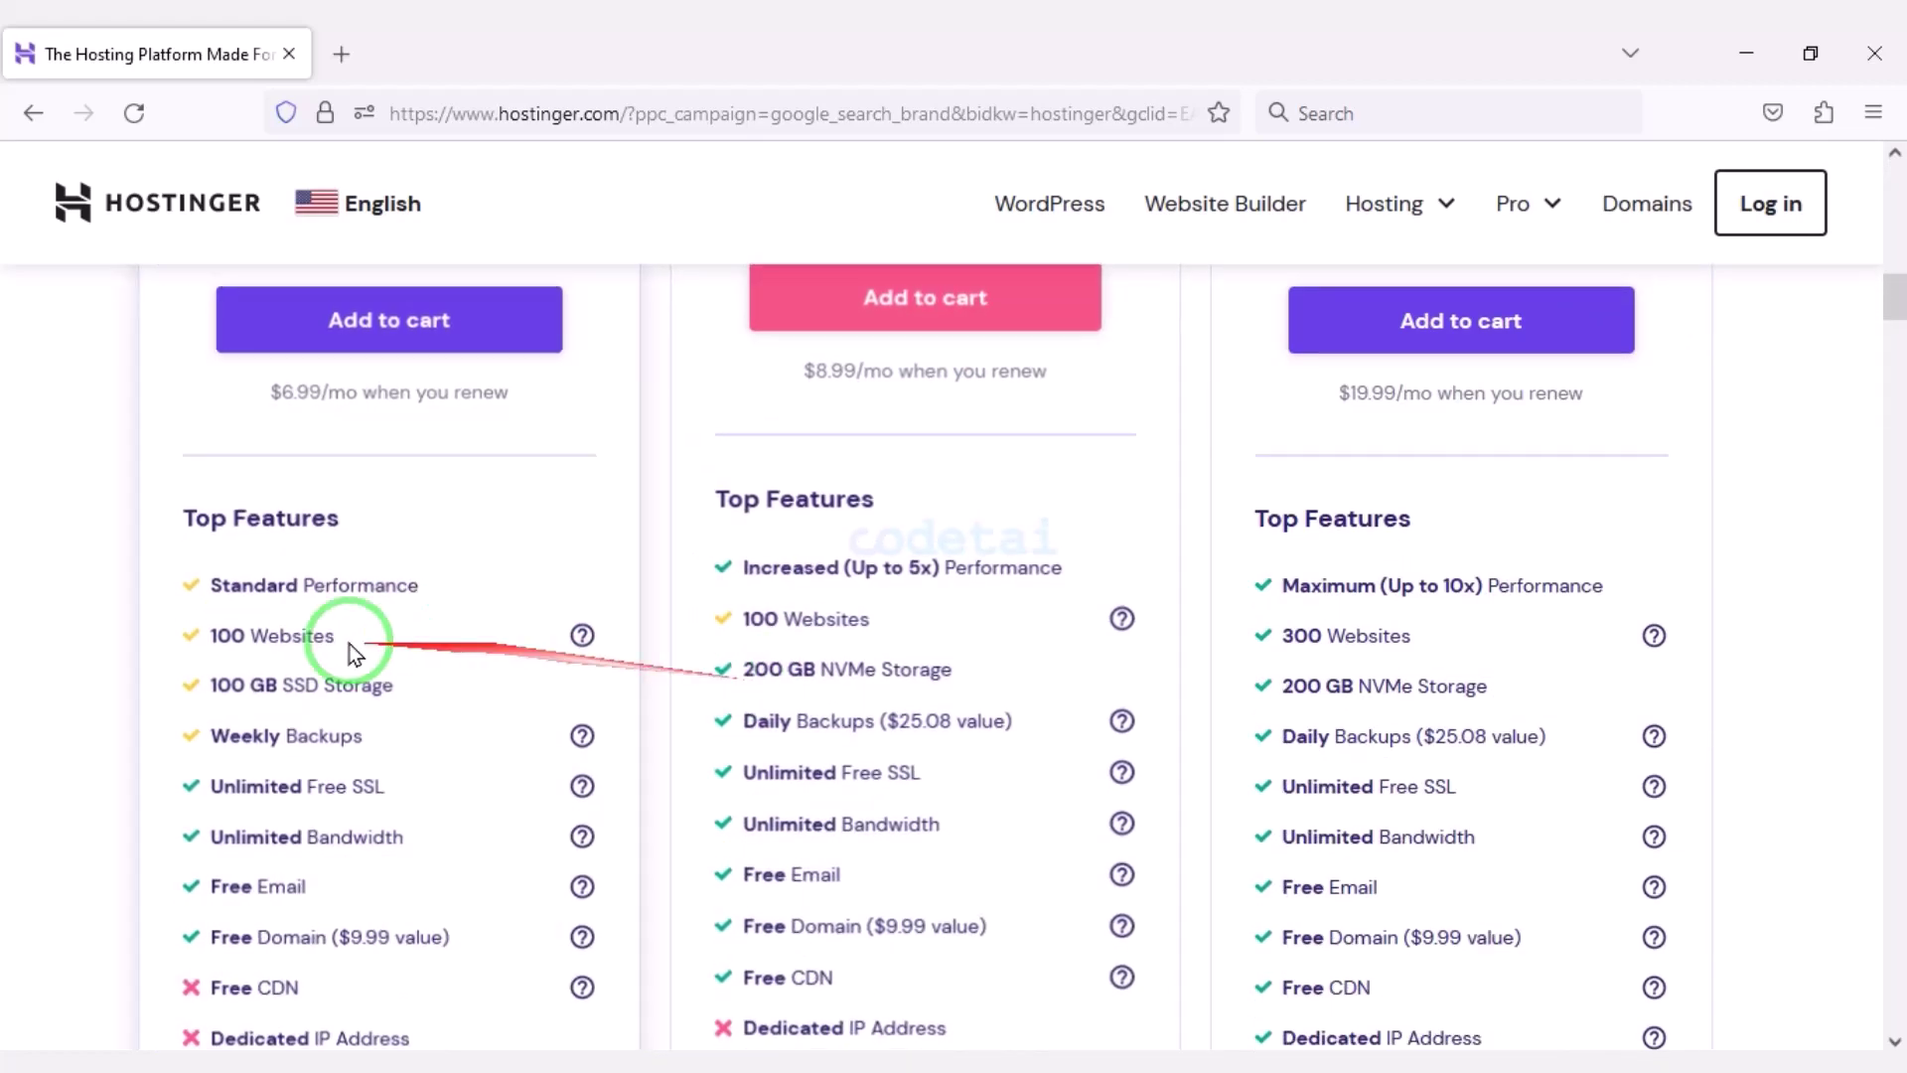
{"action": "scroll", "coordinate": [308, 643], "scroll_direction": "down", "scroll_amount": 16}
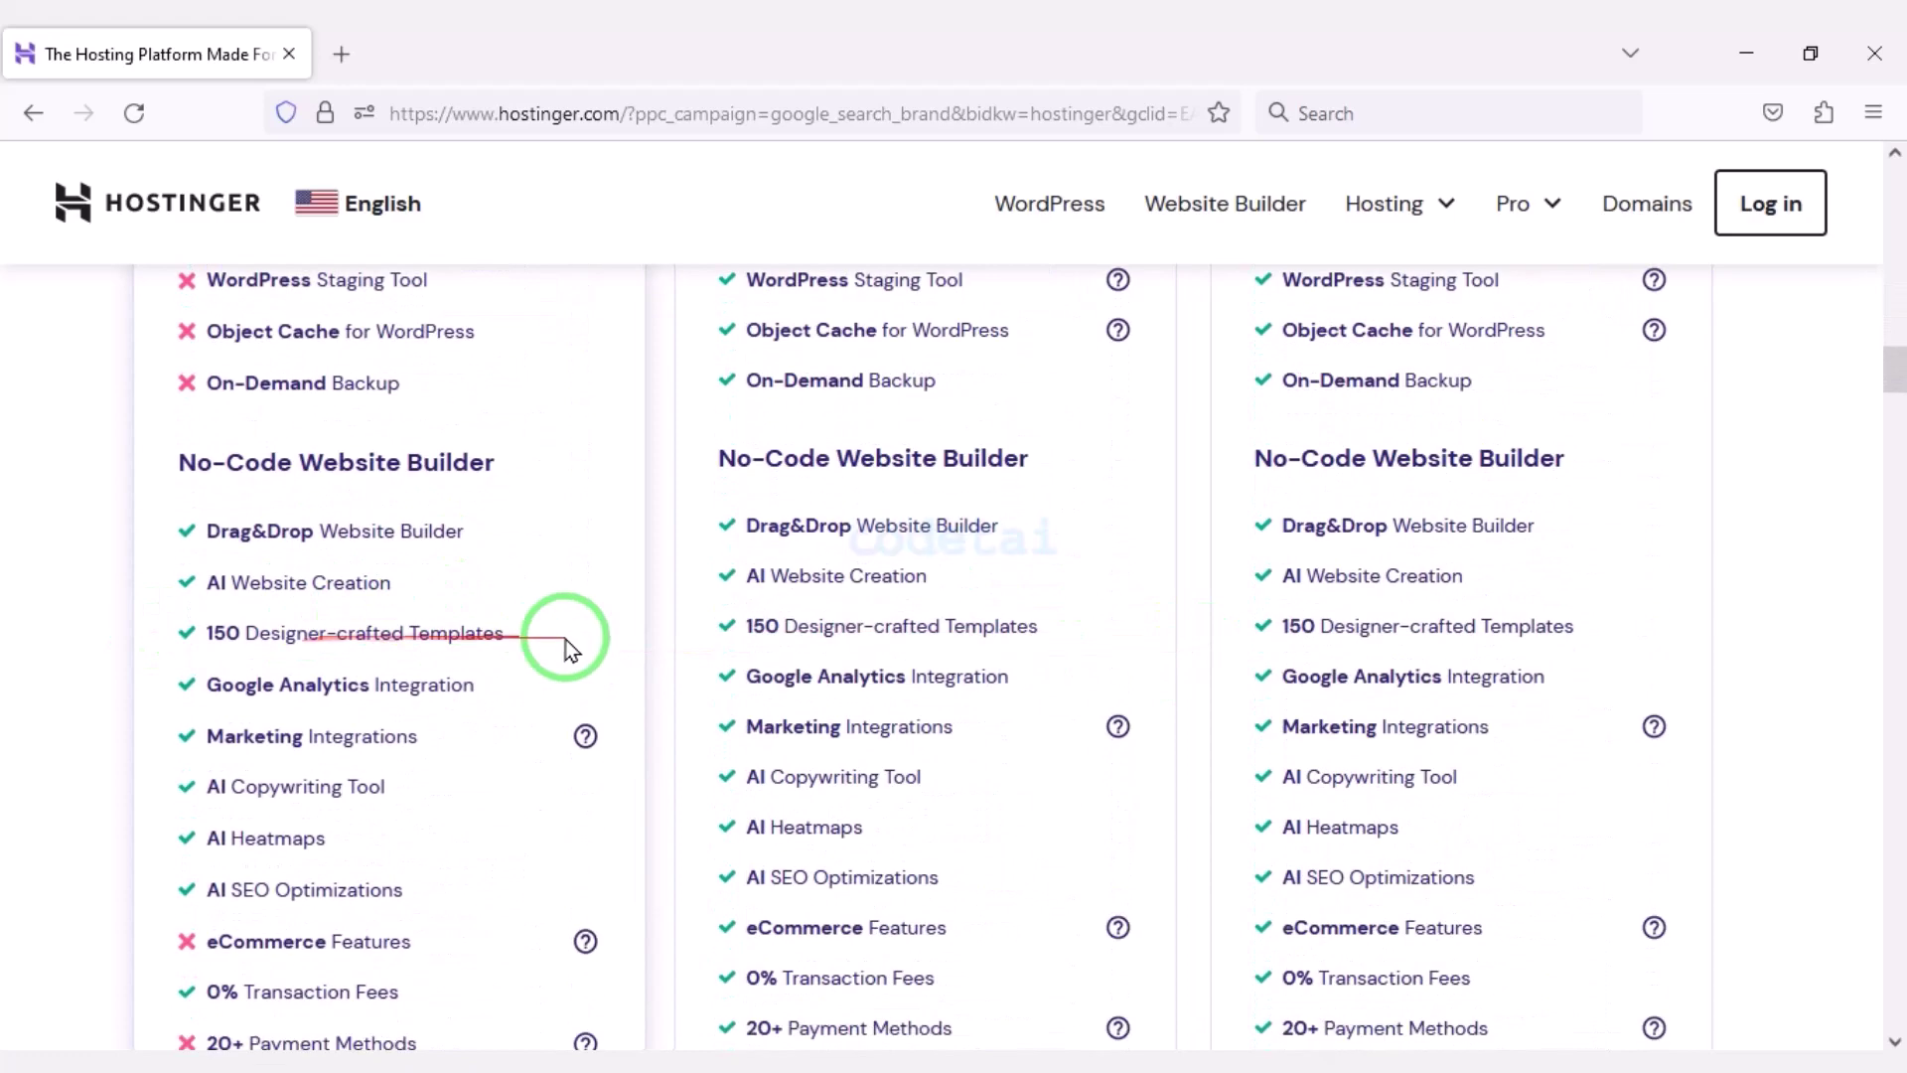
{"action": "scroll", "coordinate": [819, 699], "scroll_direction": "down", "scroll_amount": 16}
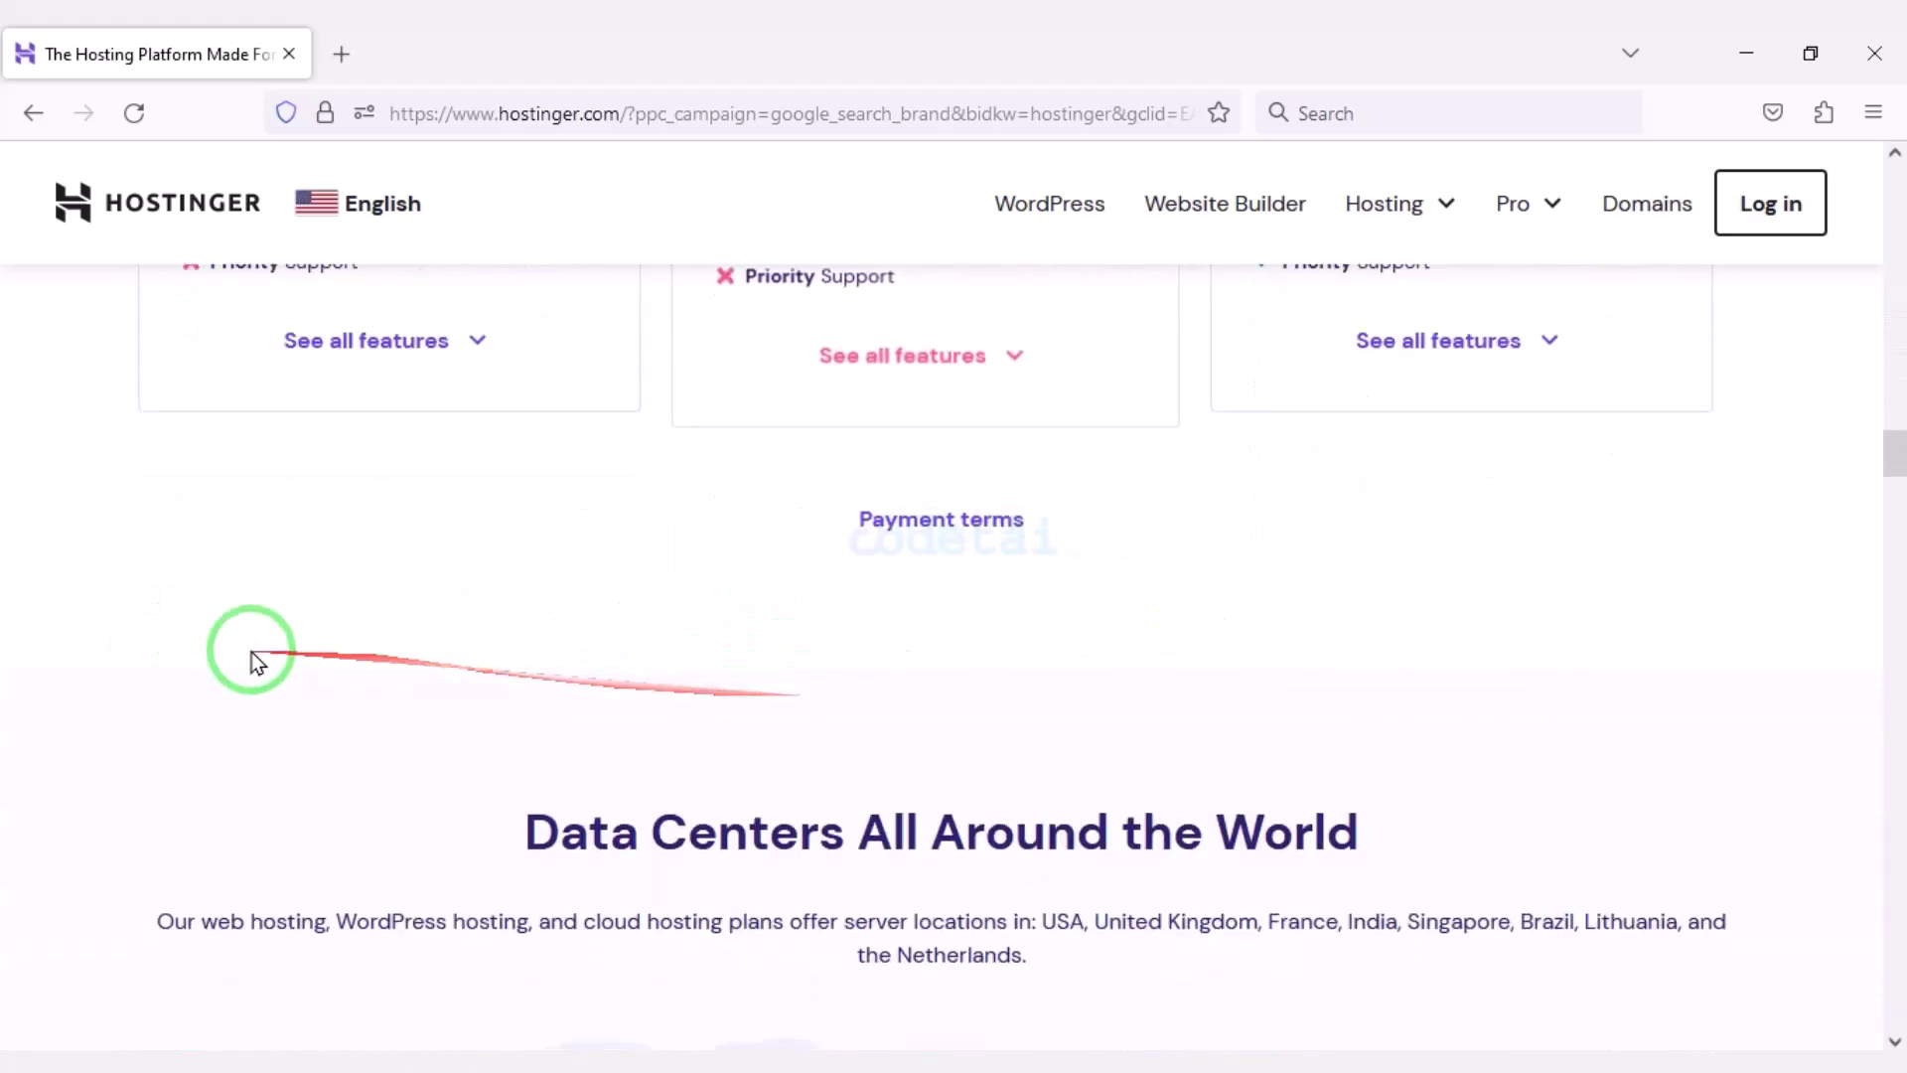
{"action": "scroll", "coordinate": [594, 711], "scroll_direction": "down", "scroll_amount": 17}
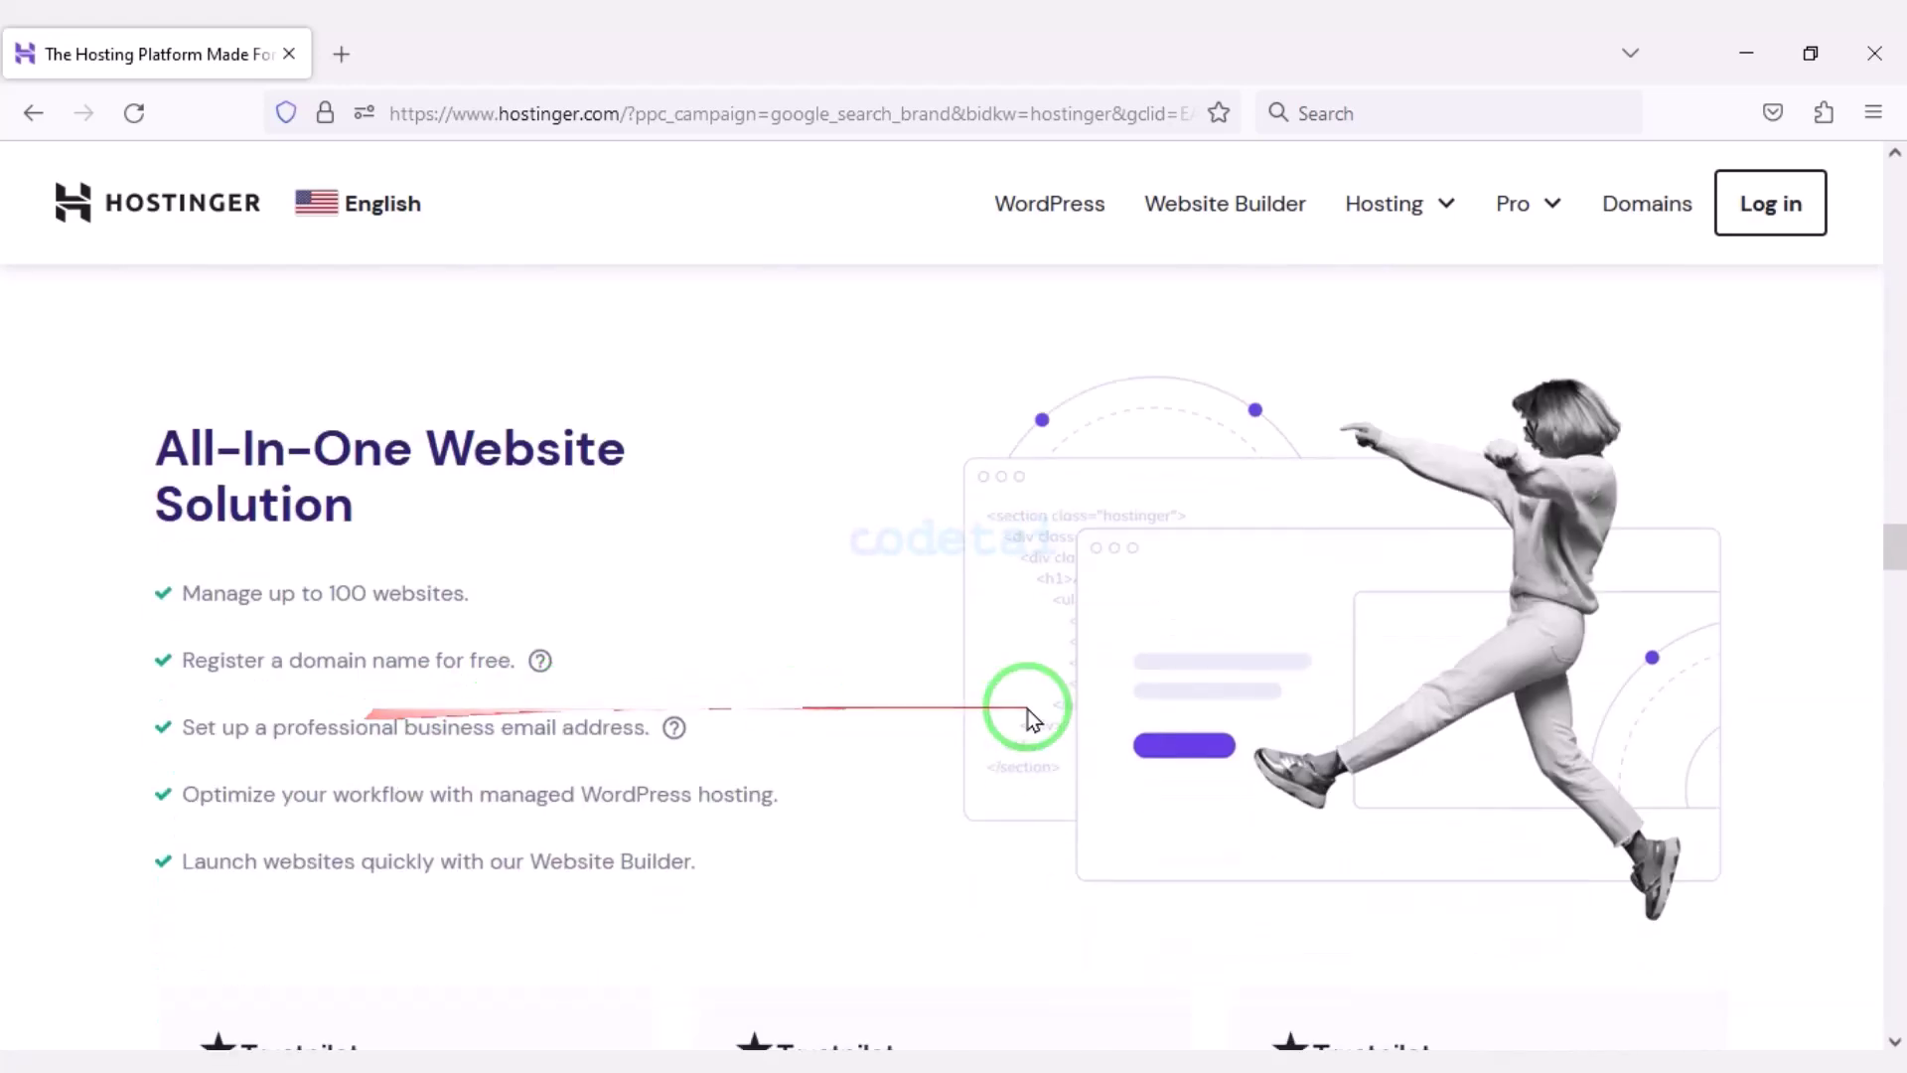
{"action": "scroll", "coordinate": [625, 775], "scroll_direction": "down", "scroll_amount": 20}
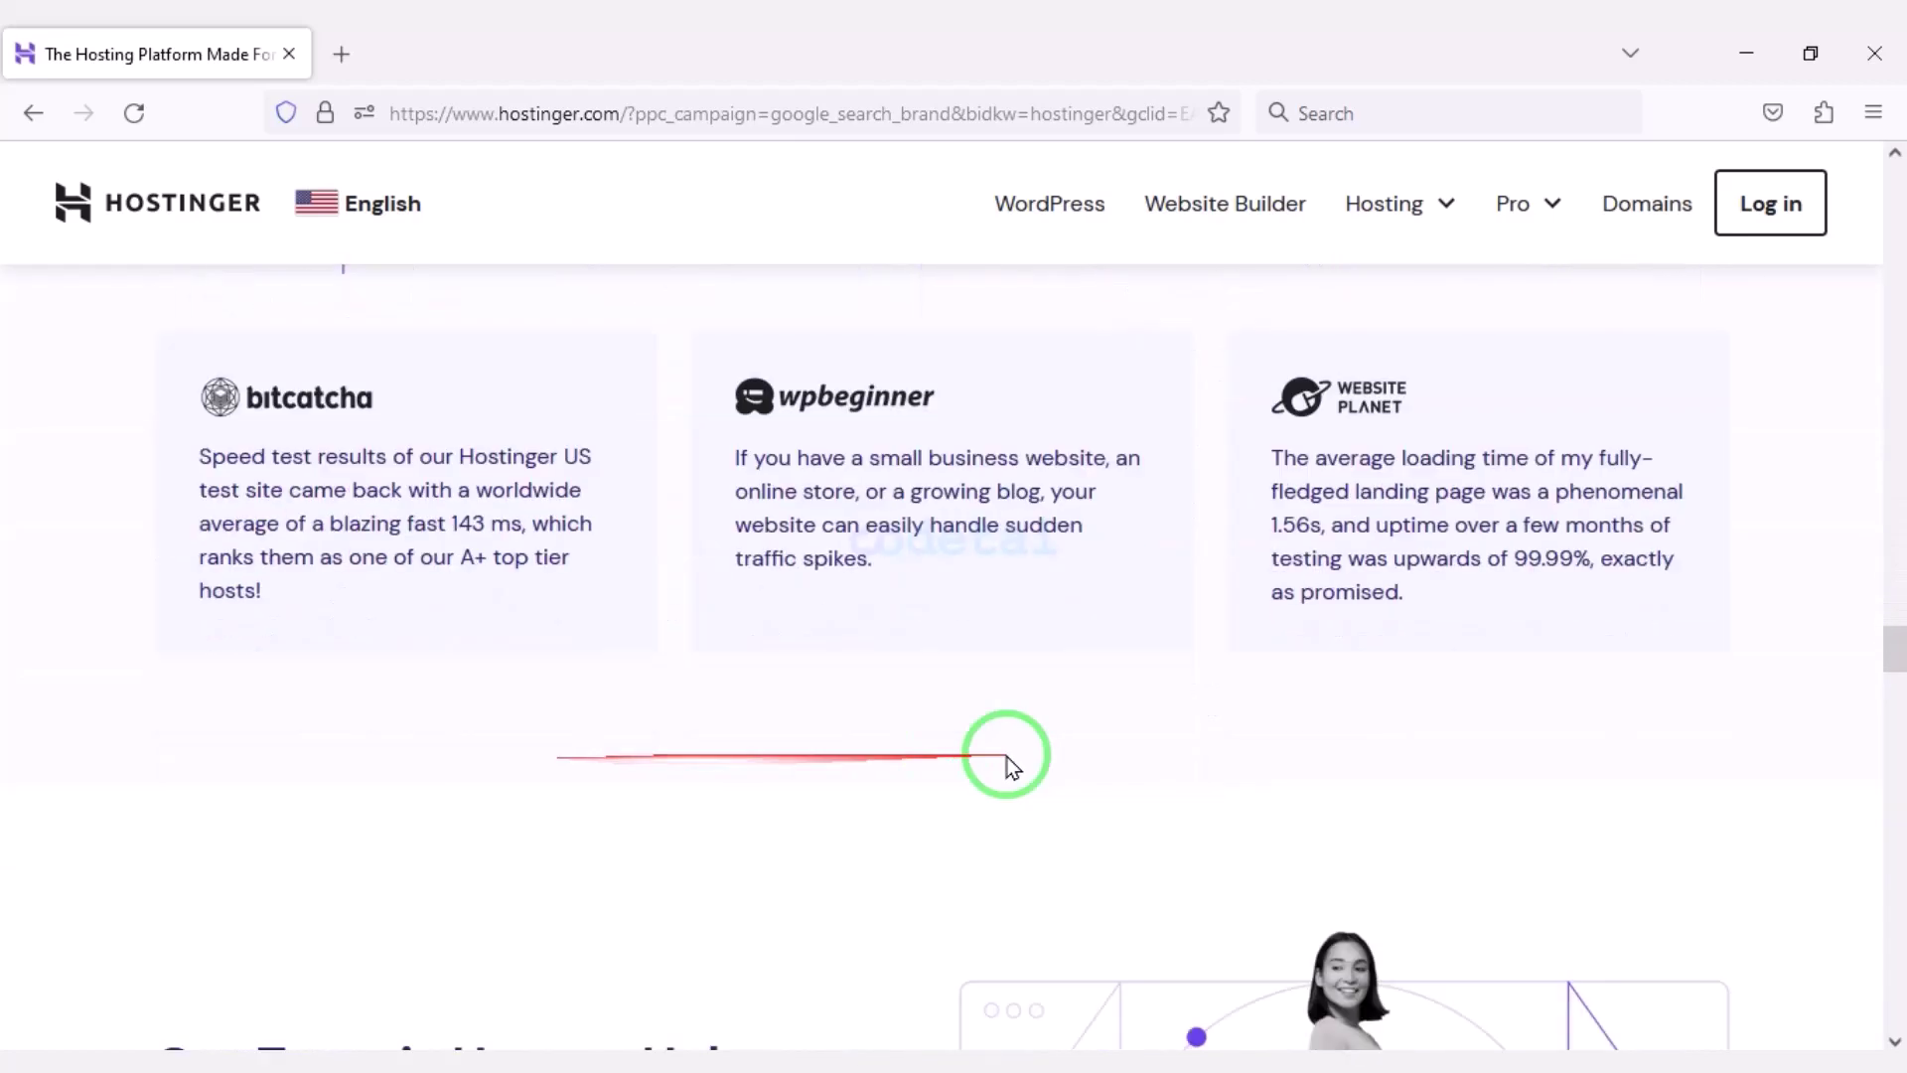
{"action": "scroll", "coordinate": [722, 806], "scroll_direction": "down", "scroll_amount": 20}
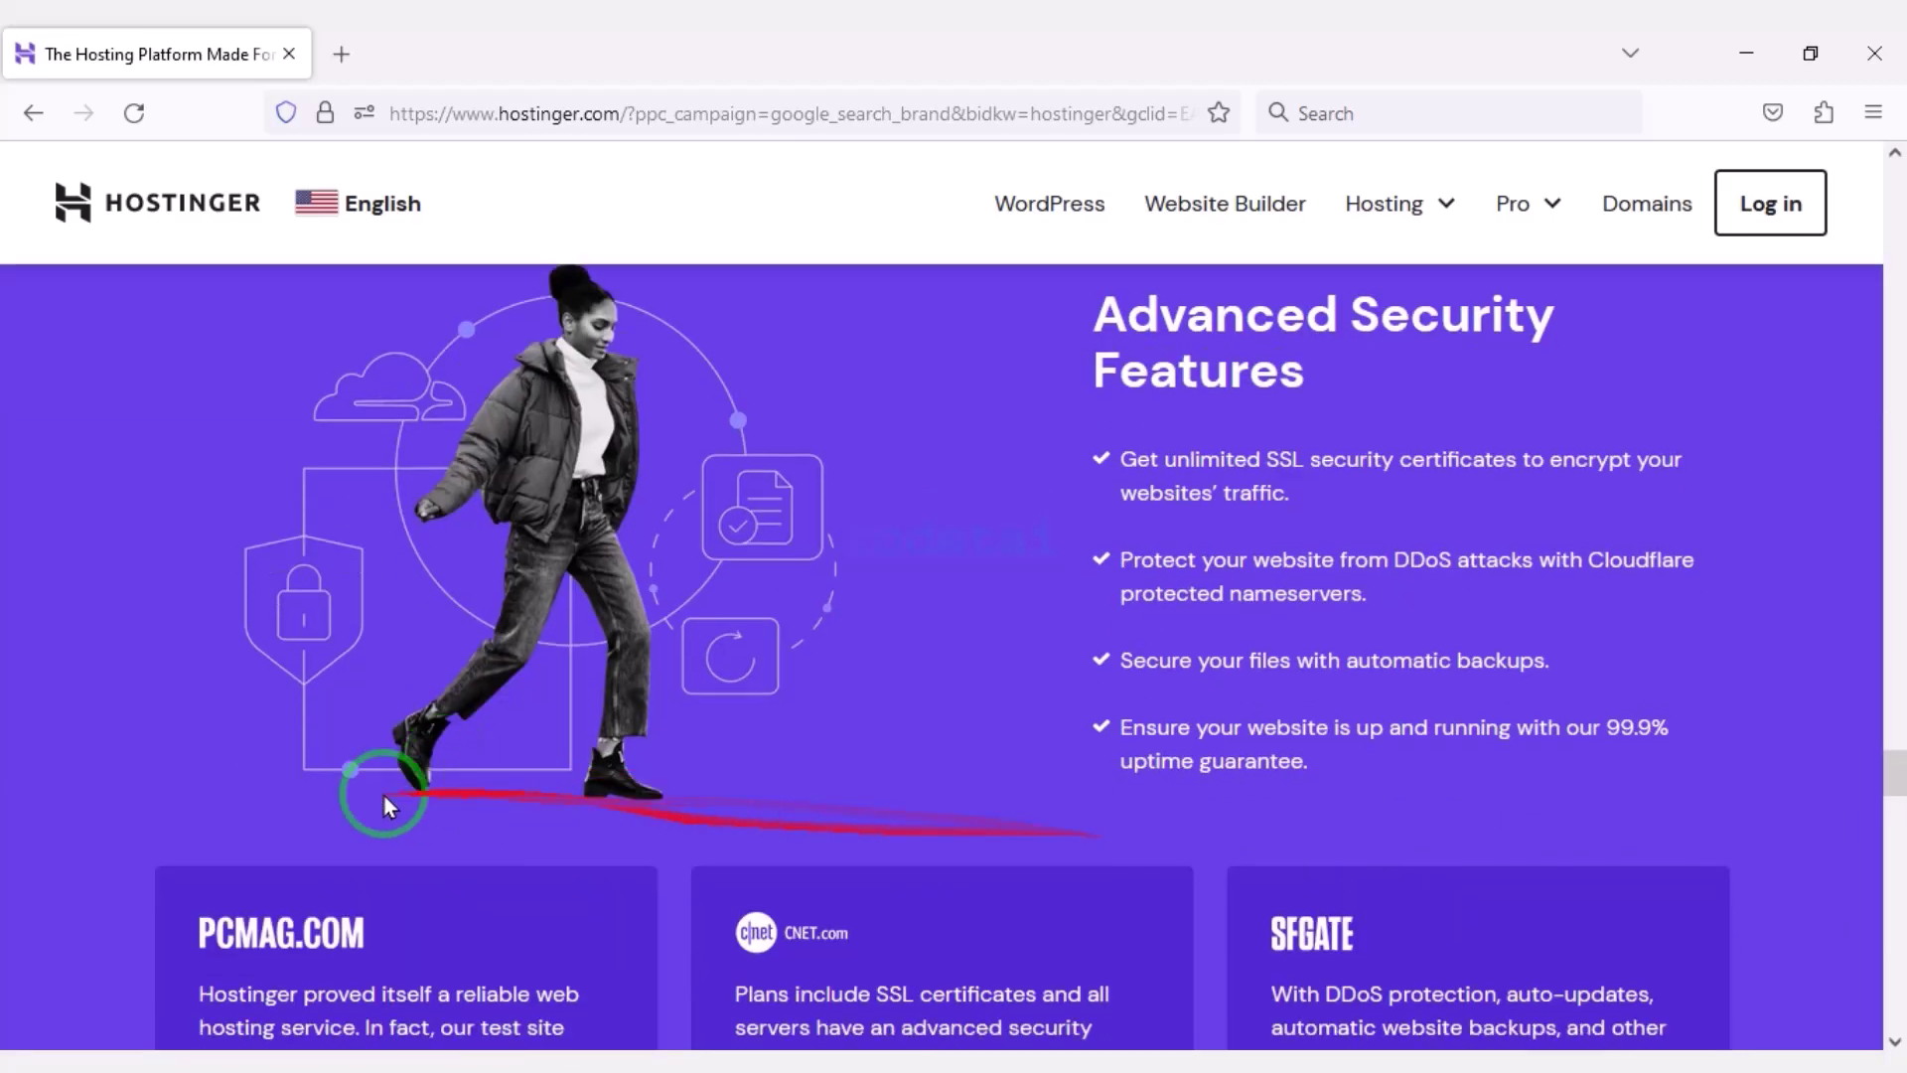
{"action": "scroll", "coordinate": [699, 835], "scroll_direction": "down", "scroll_amount": 20}
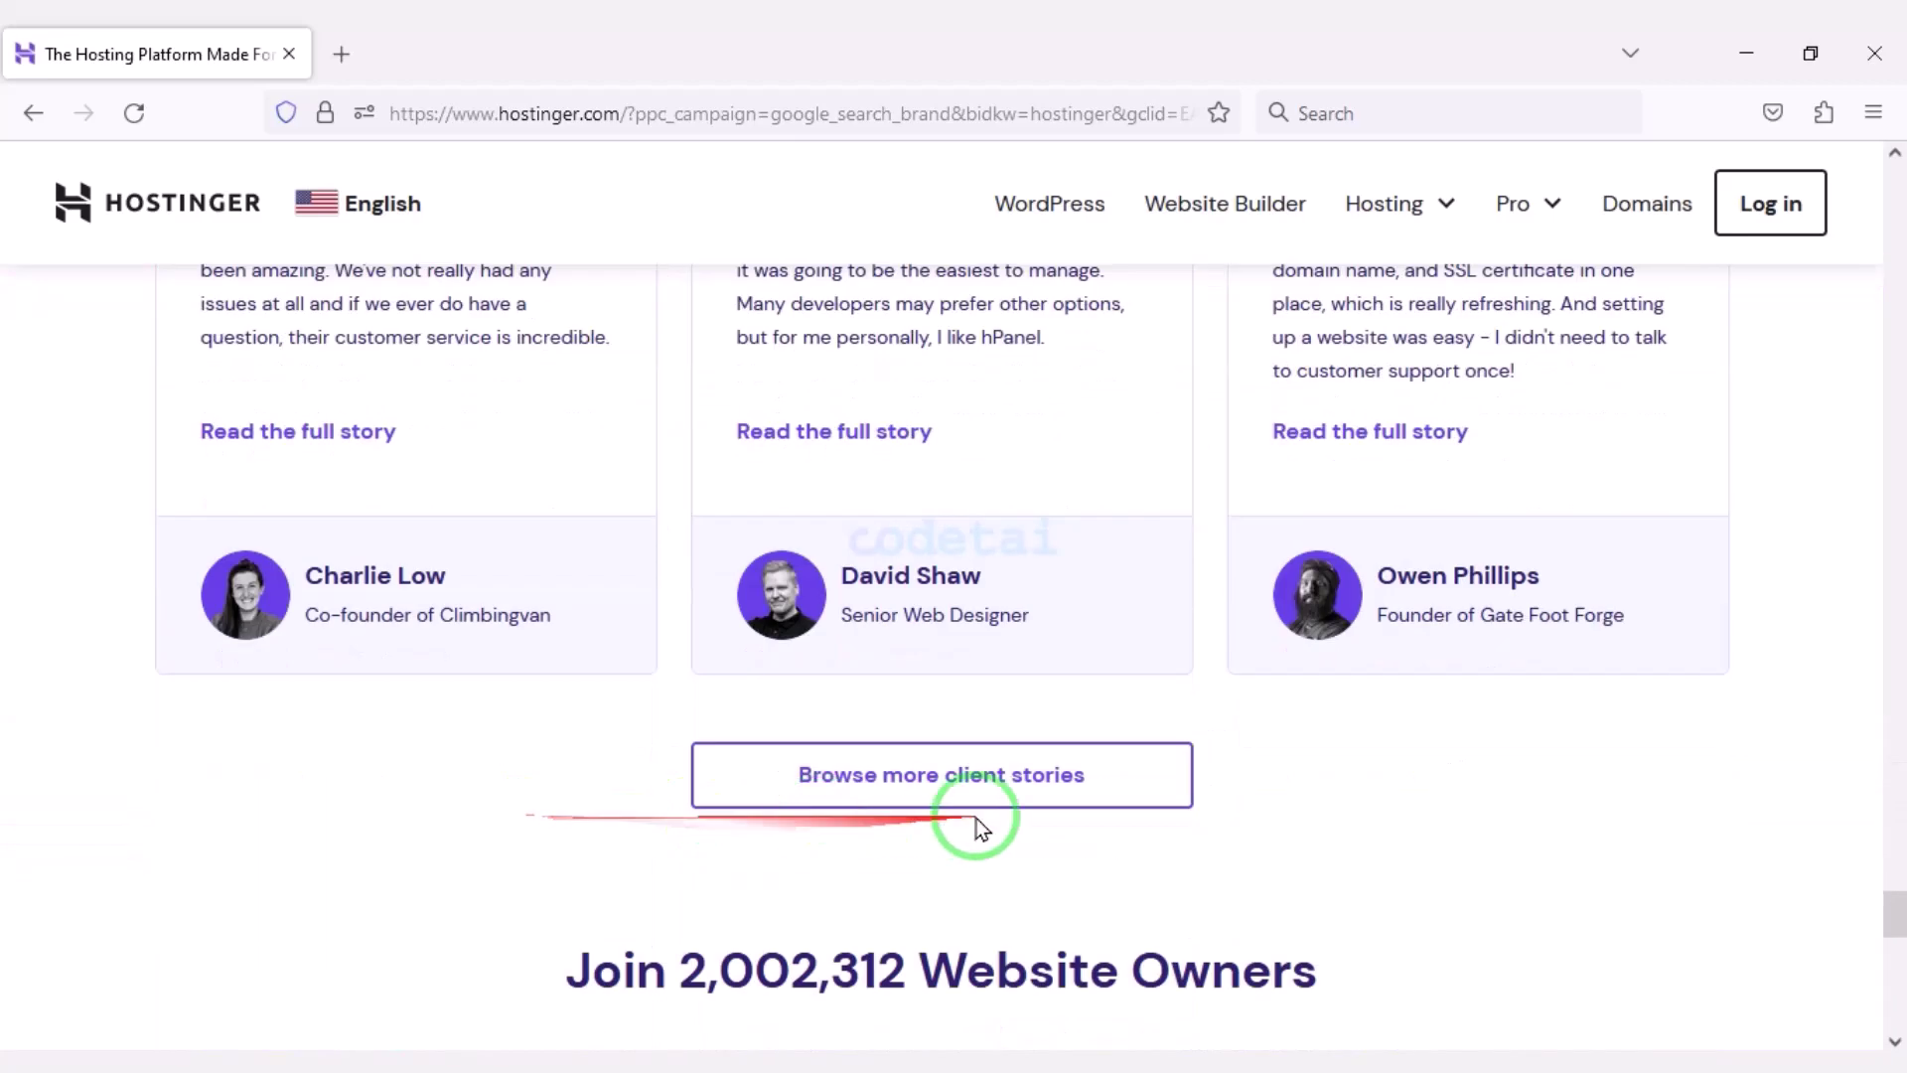
{"action": "scroll", "coordinate": [535, 850], "scroll_direction": "down", "scroll_amount": 1}
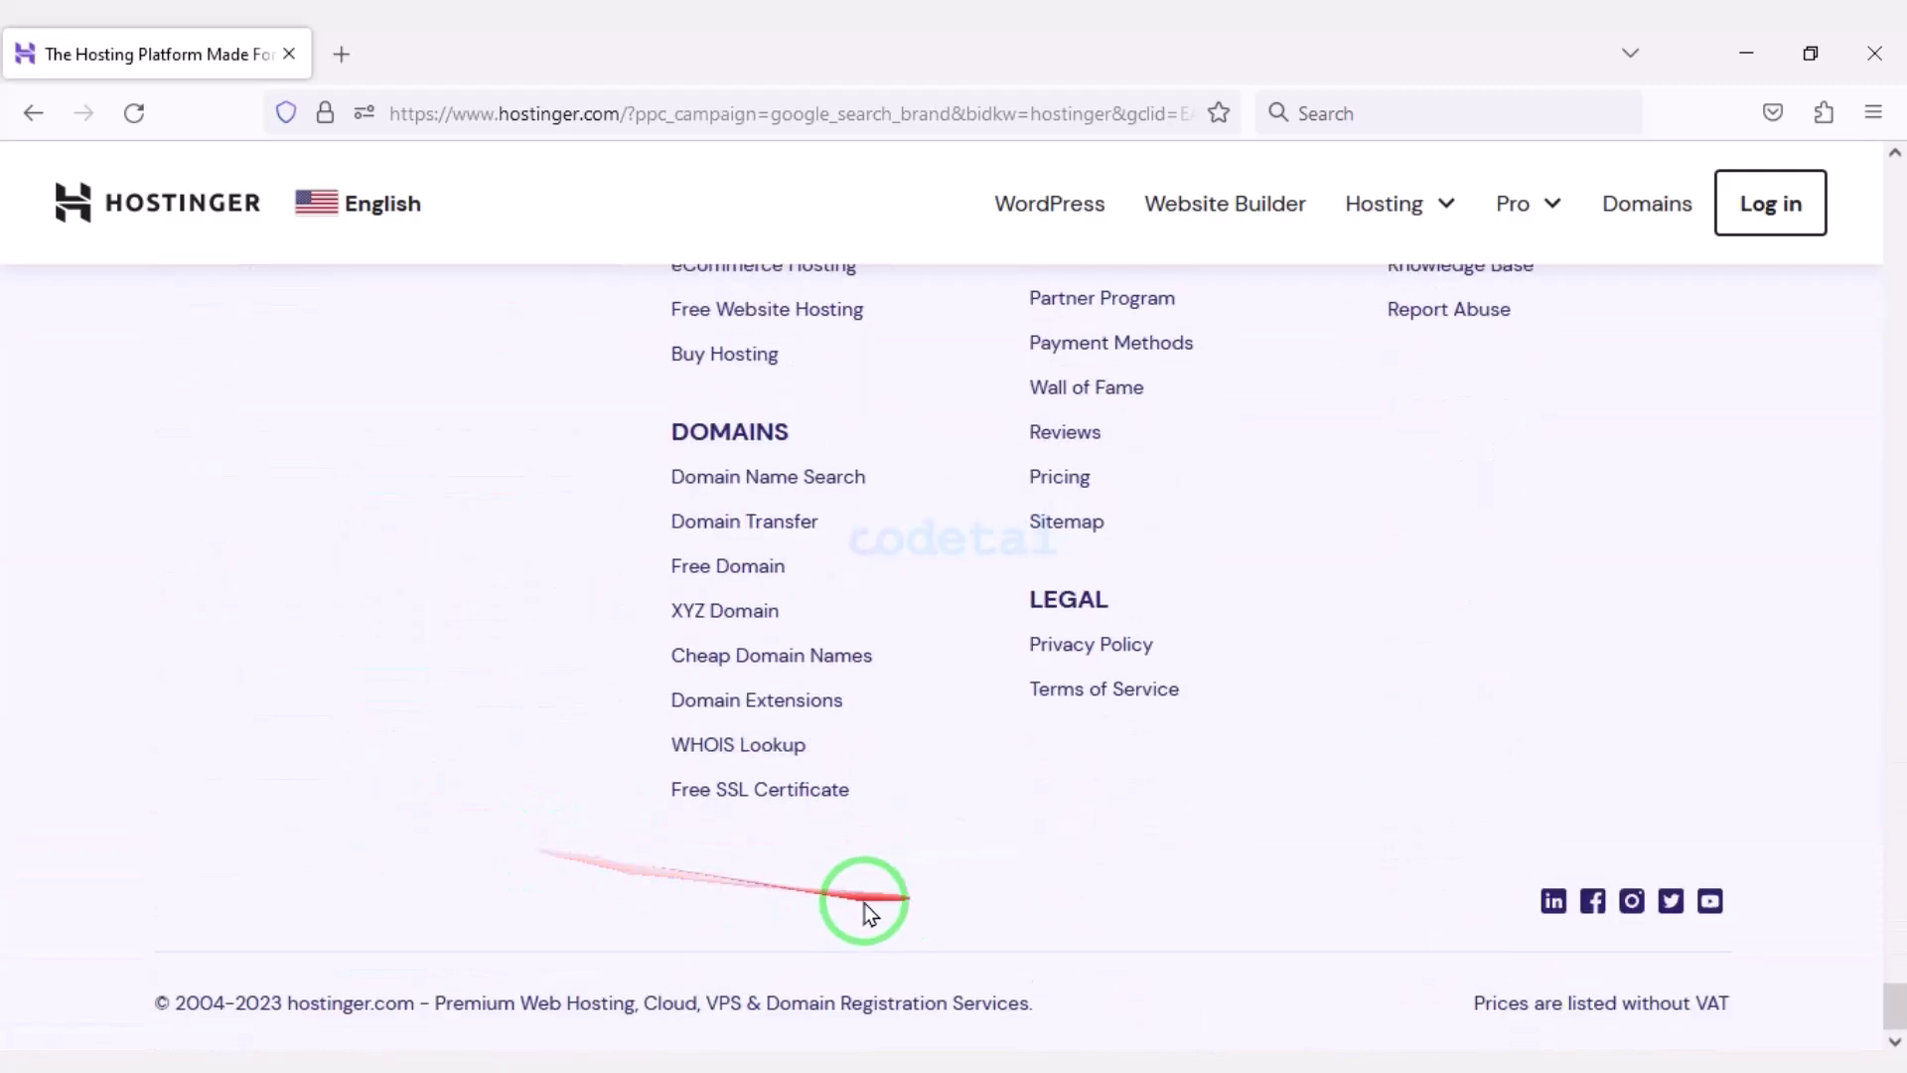
{"action": "scroll", "coordinate": [839, 906], "scroll_direction": "up", "scroll_amount": 13}
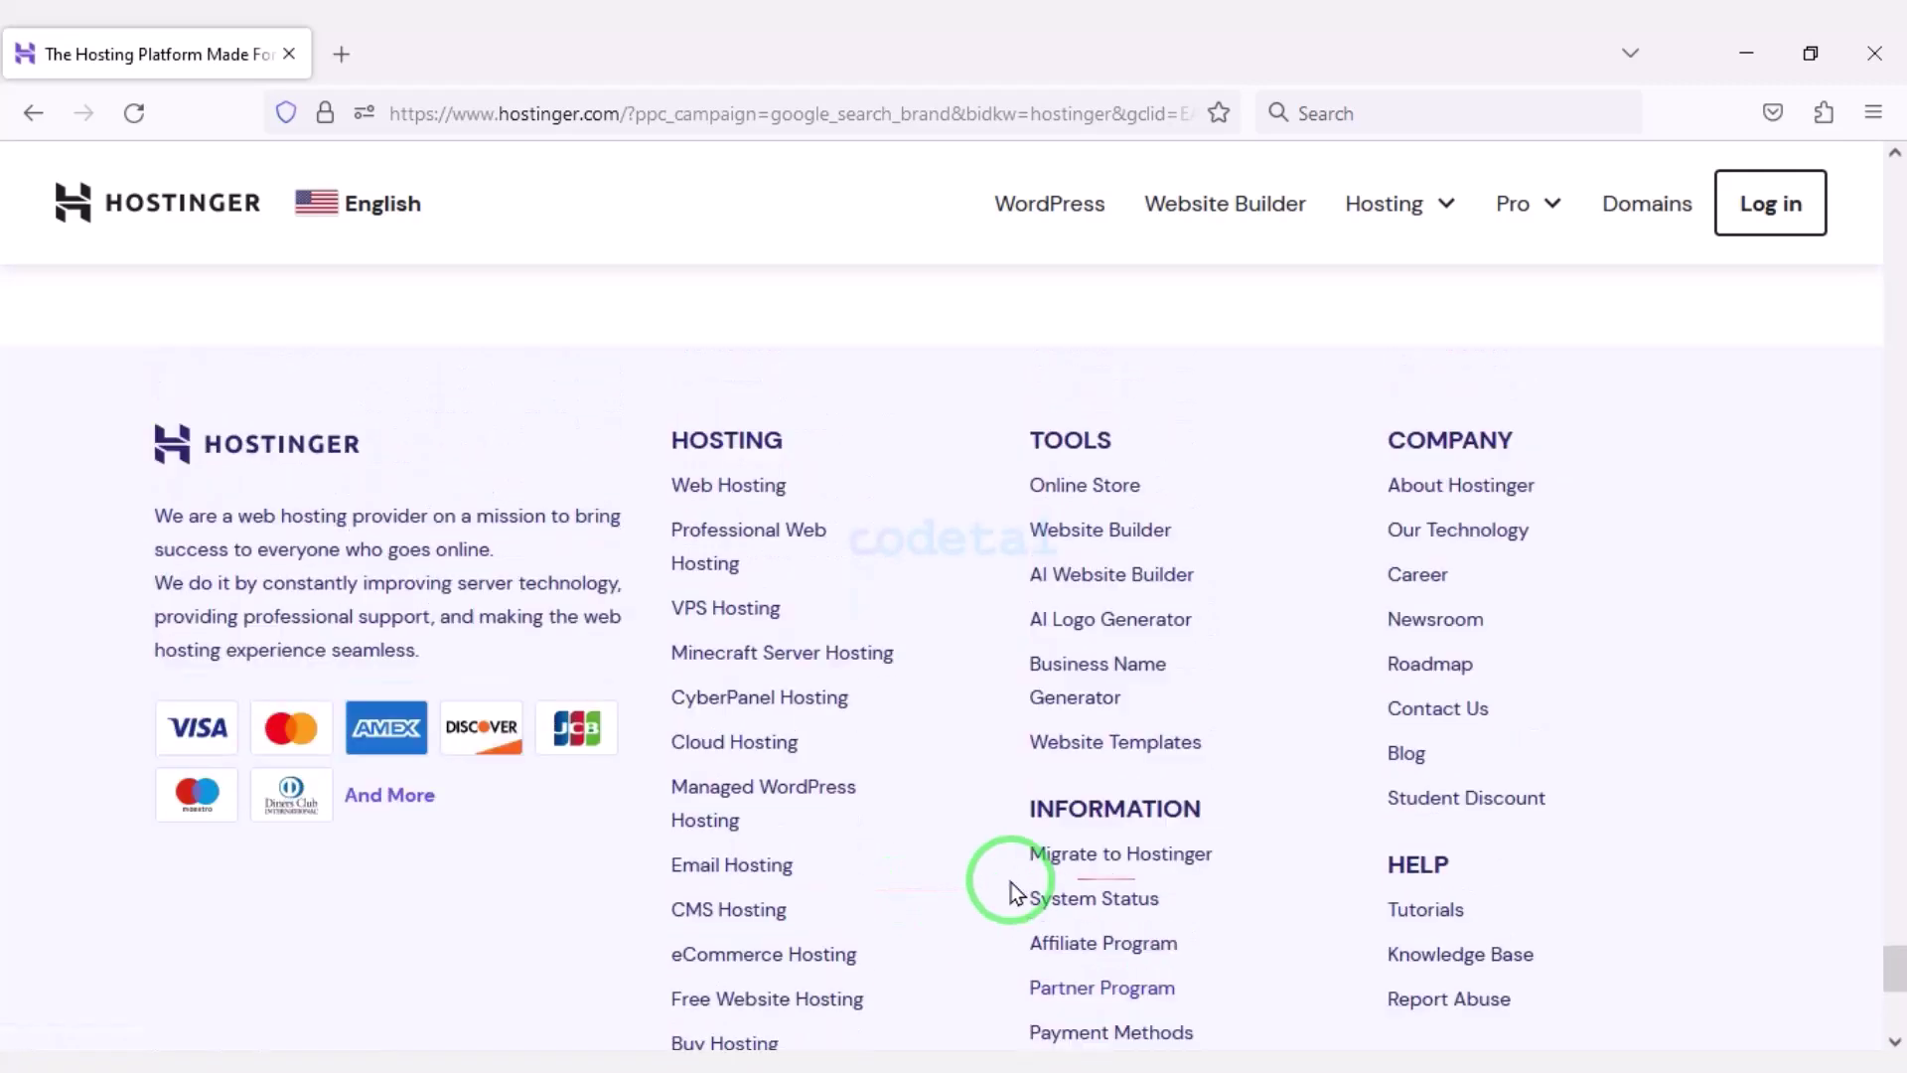
{"action": "scroll", "coordinate": [960, 887], "scroll_direction": "up", "scroll_amount": 20}
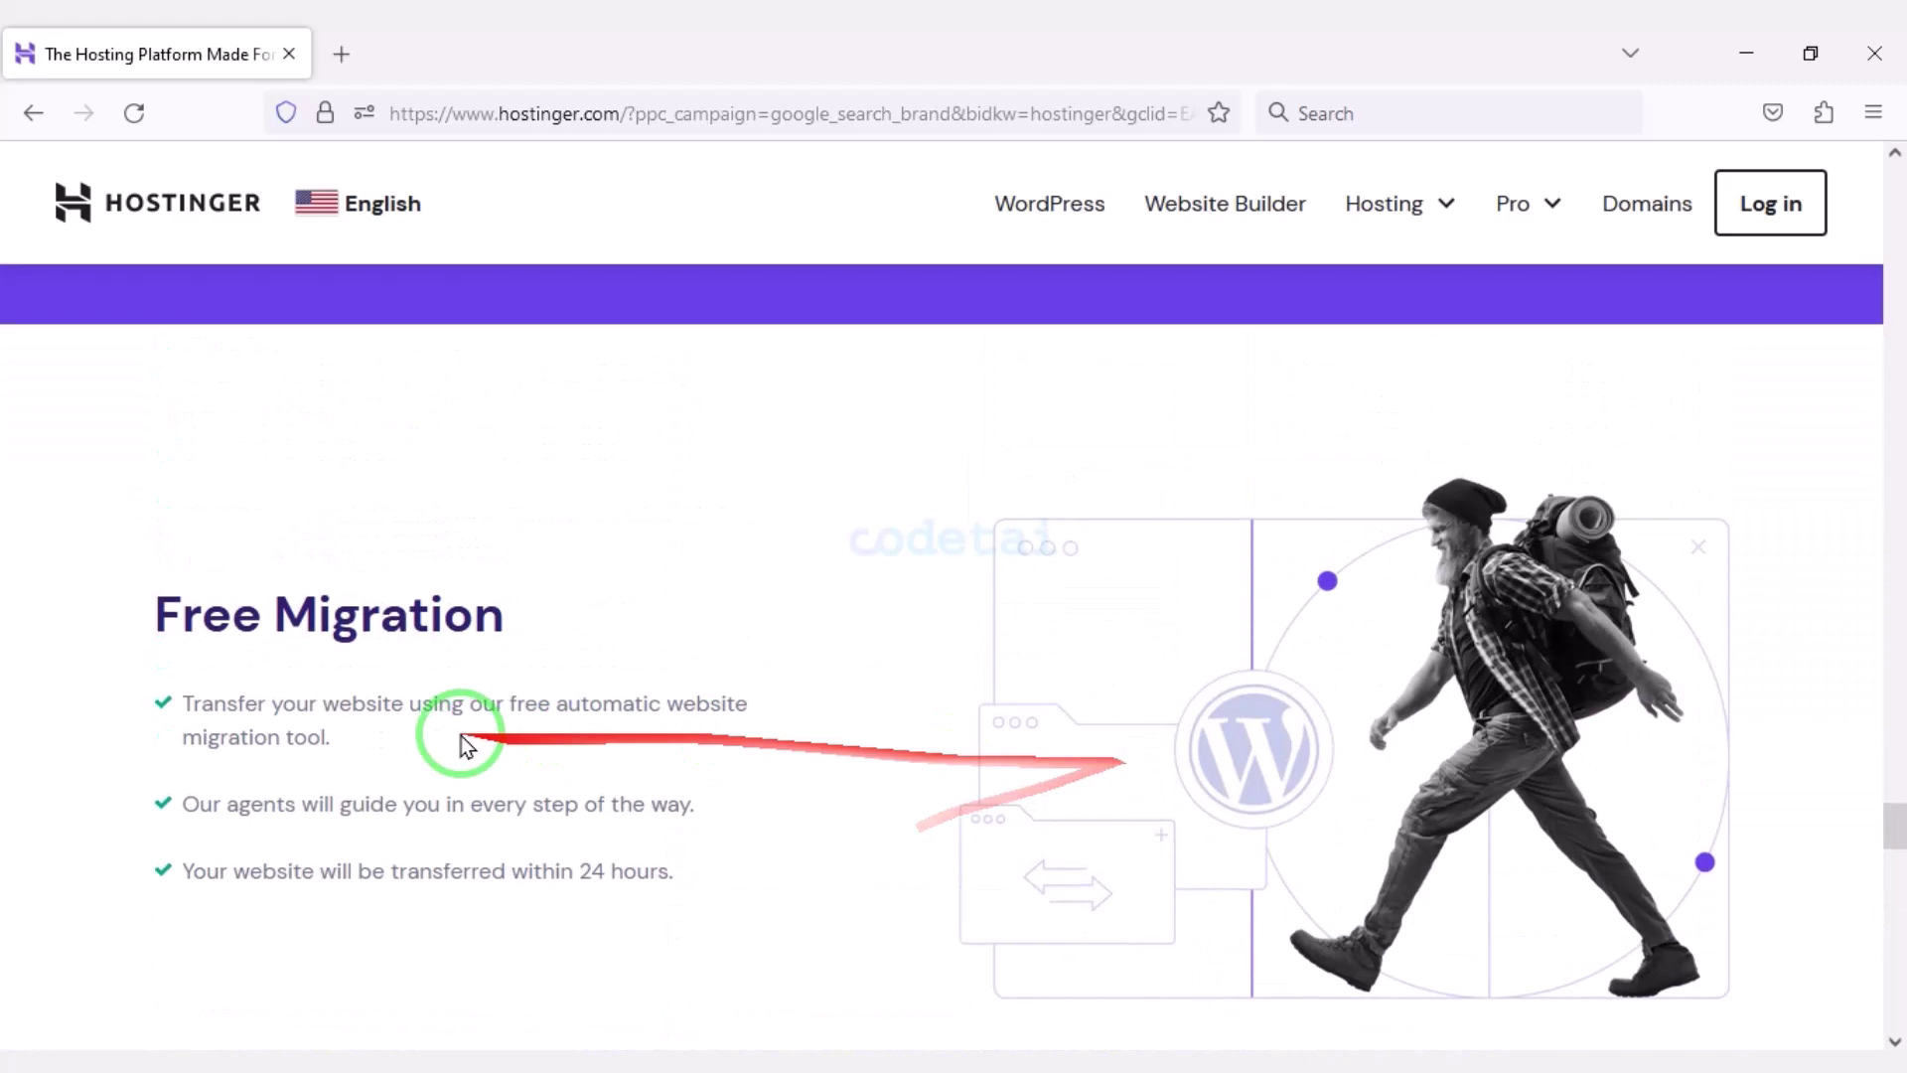
{"action": "scroll", "coordinate": [868, 673], "scroll_direction": "down", "scroll_amount": 15}
{"action": "scroll", "coordinate": [1023, 661], "scroll_direction": "up", "scroll_amount": 10}
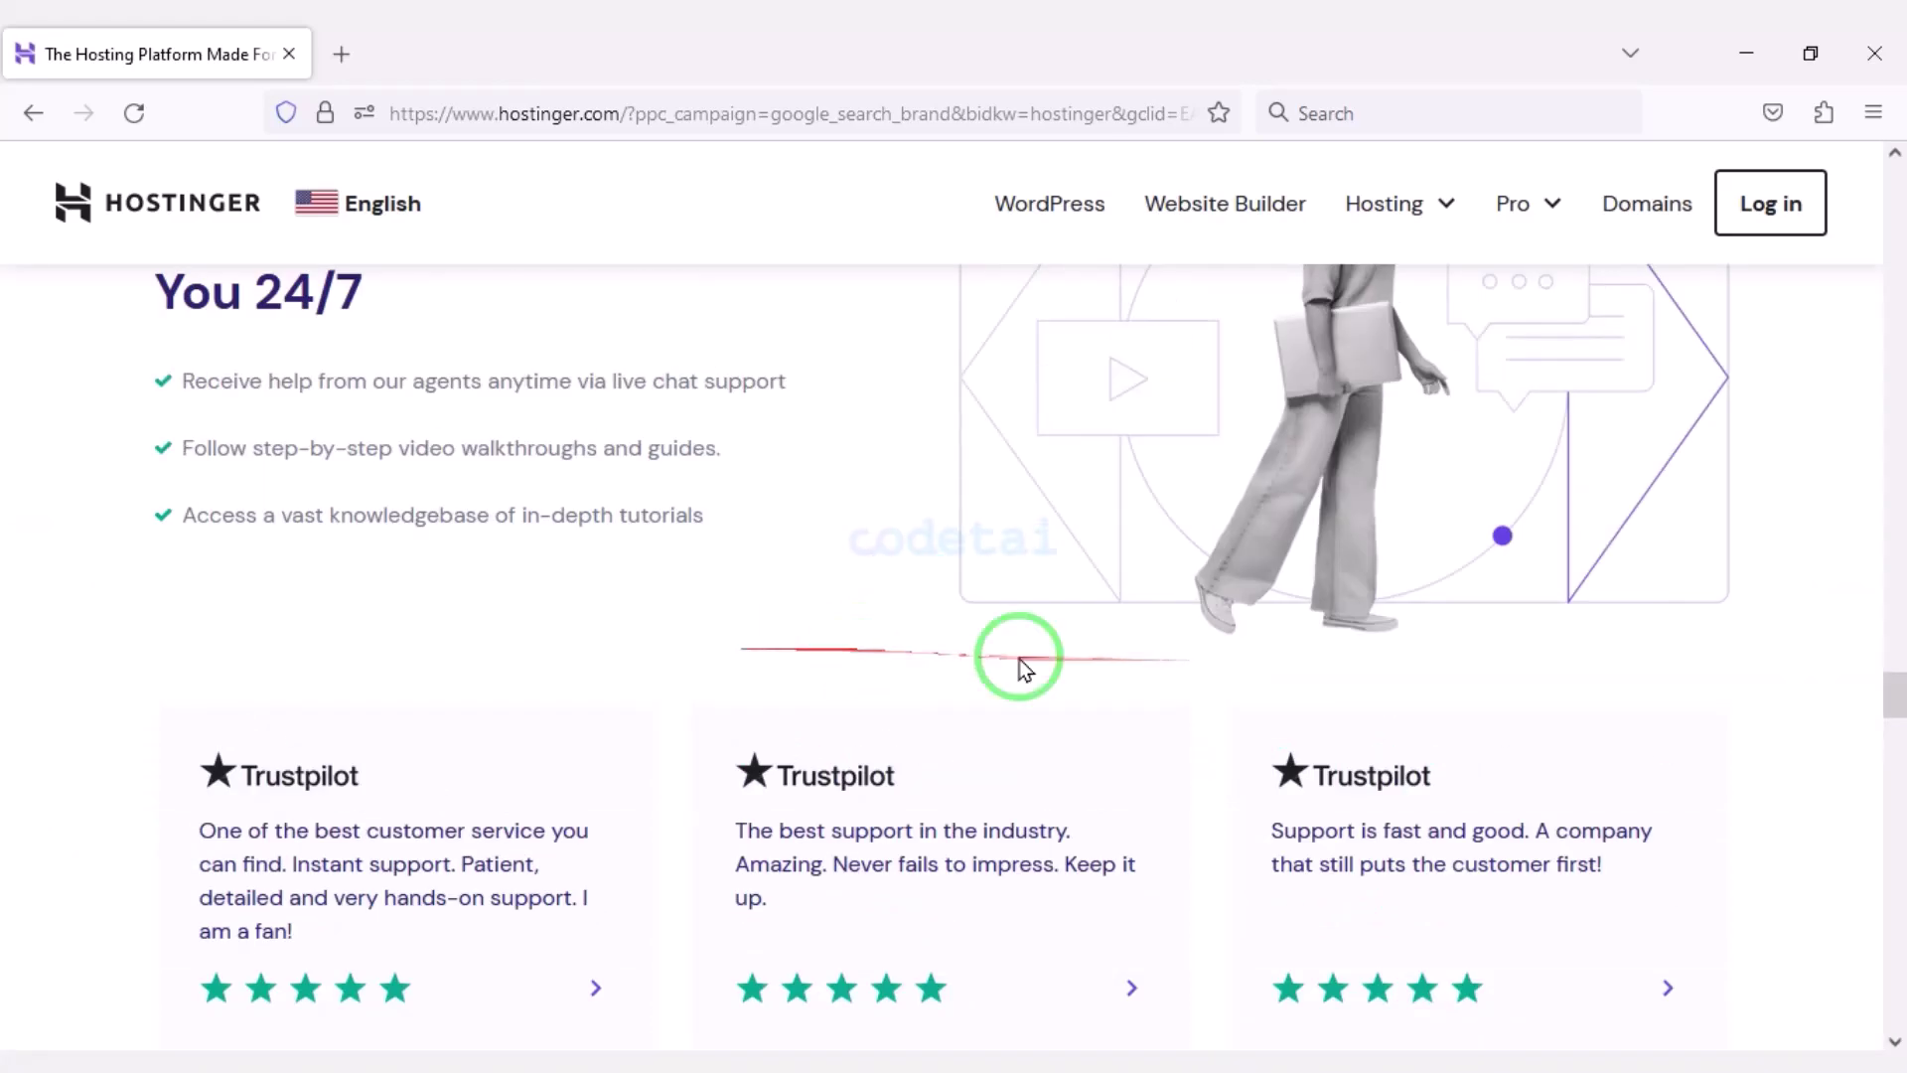
{"action": "scroll", "coordinate": [864, 660], "scroll_direction": "up", "scroll_amount": 20}
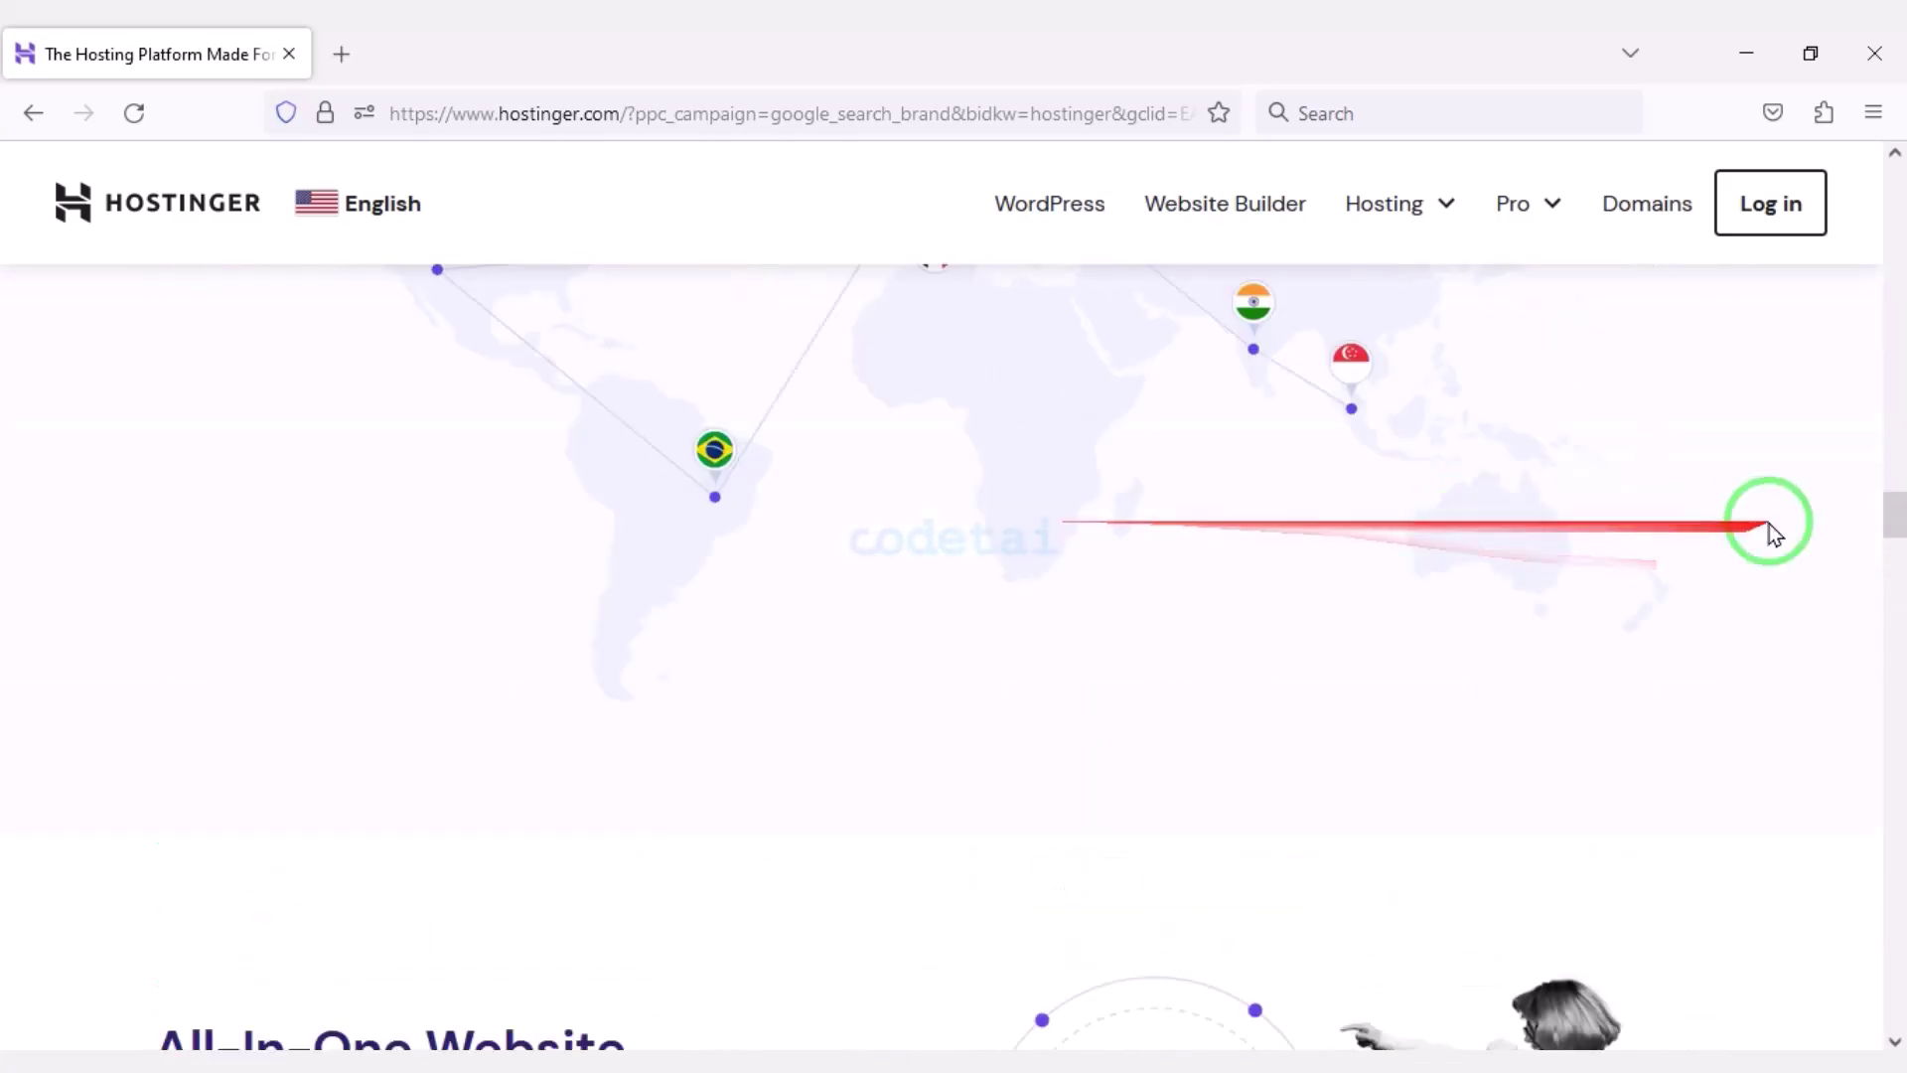
{"action": "scroll", "coordinate": [868, 537], "scroll_direction": "up", "scroll_amount": 15}
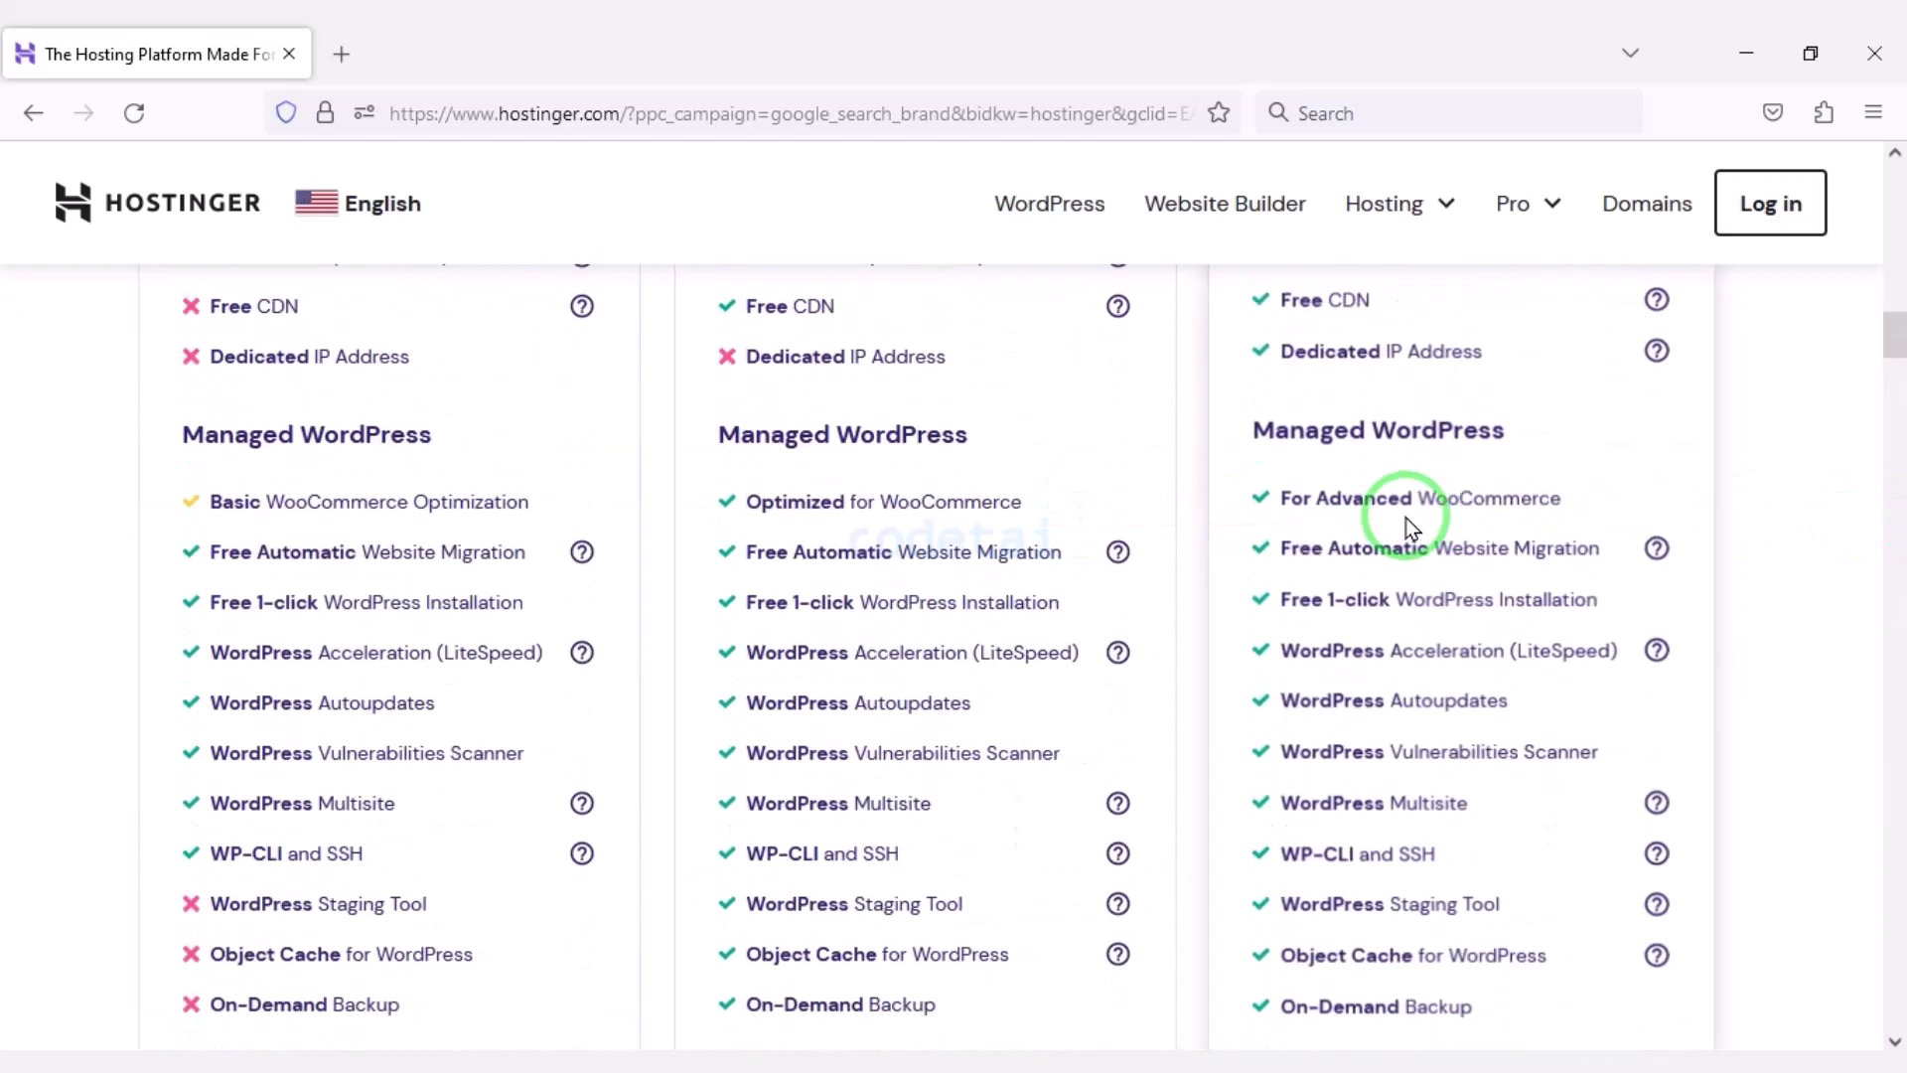
{"action": "scroll", "coordinate": [1495, 514], "scroll_direction": "up", "scroll_amount": 15}
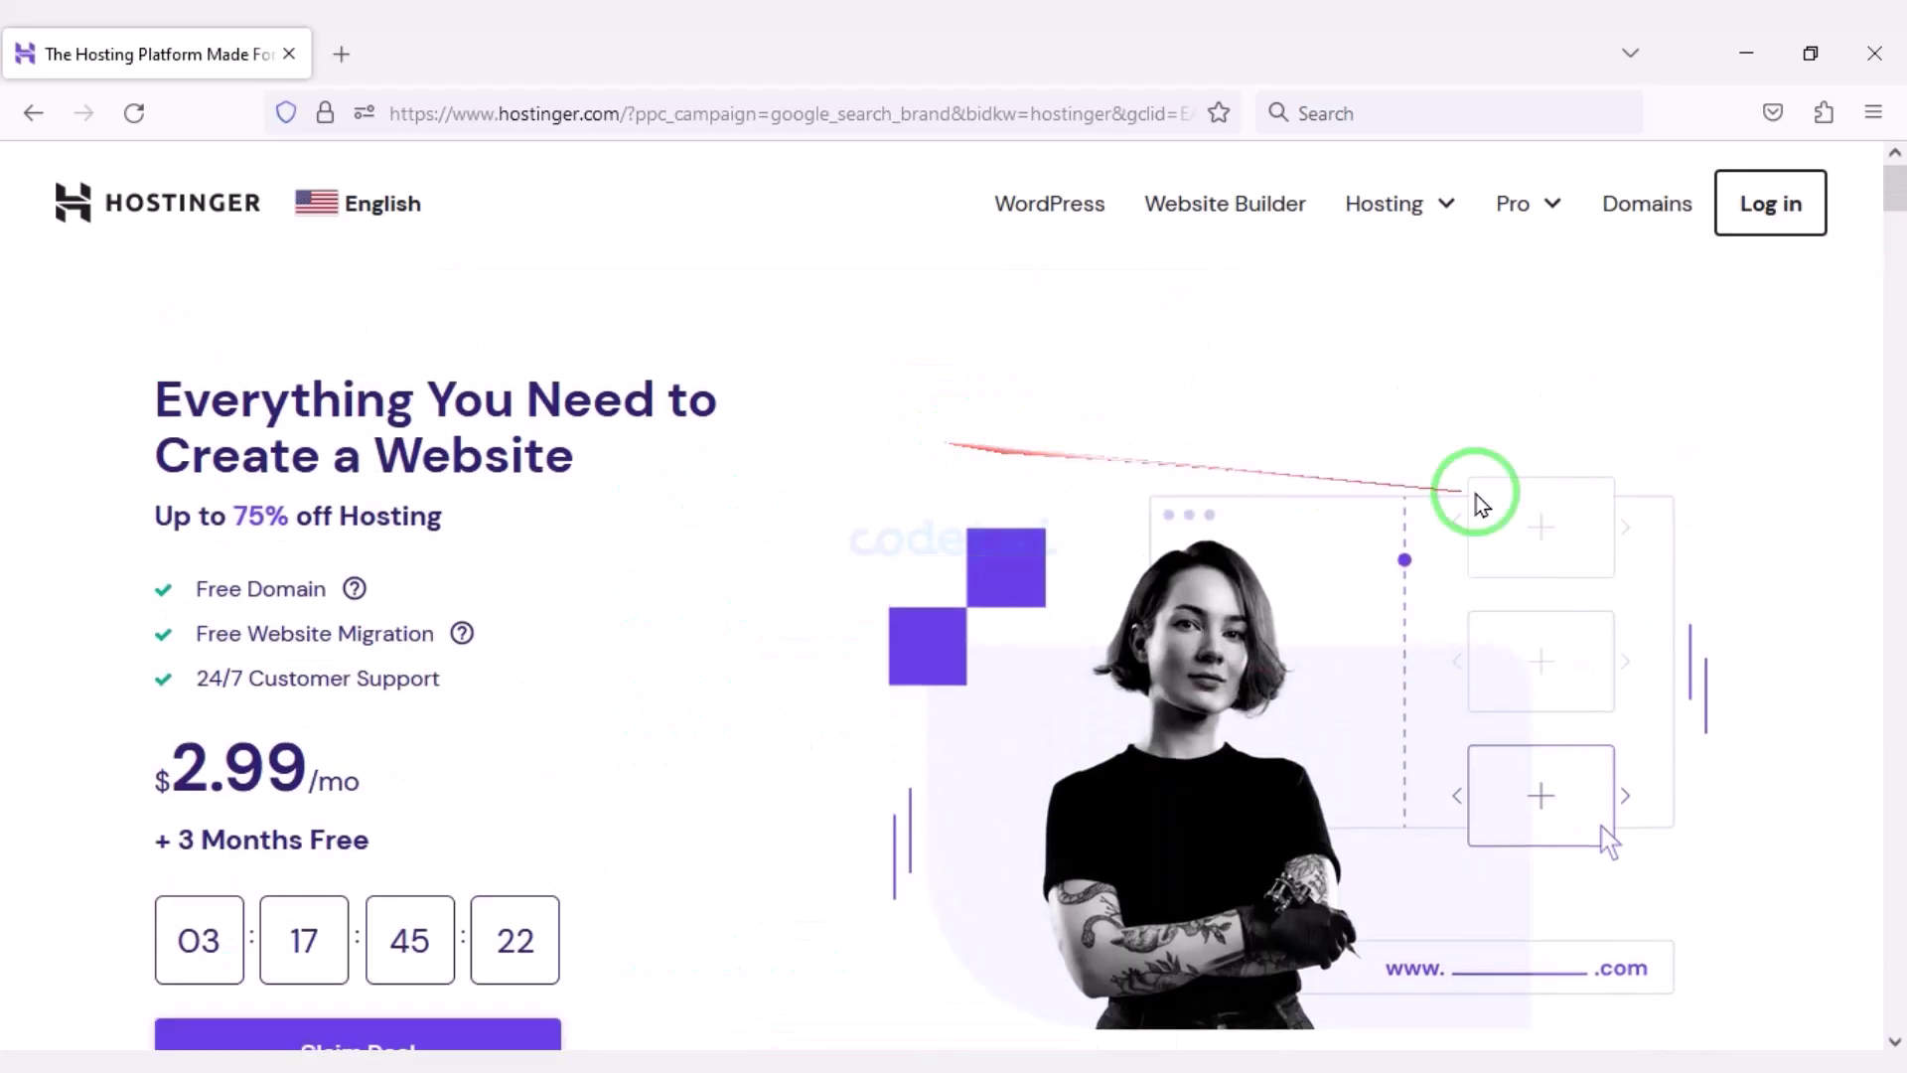
Go to the Web Hosting plans and outline the Business and Cloud Startup Free Domain perks.
{"action": "left_click", "coordinate": [1411, 206]}
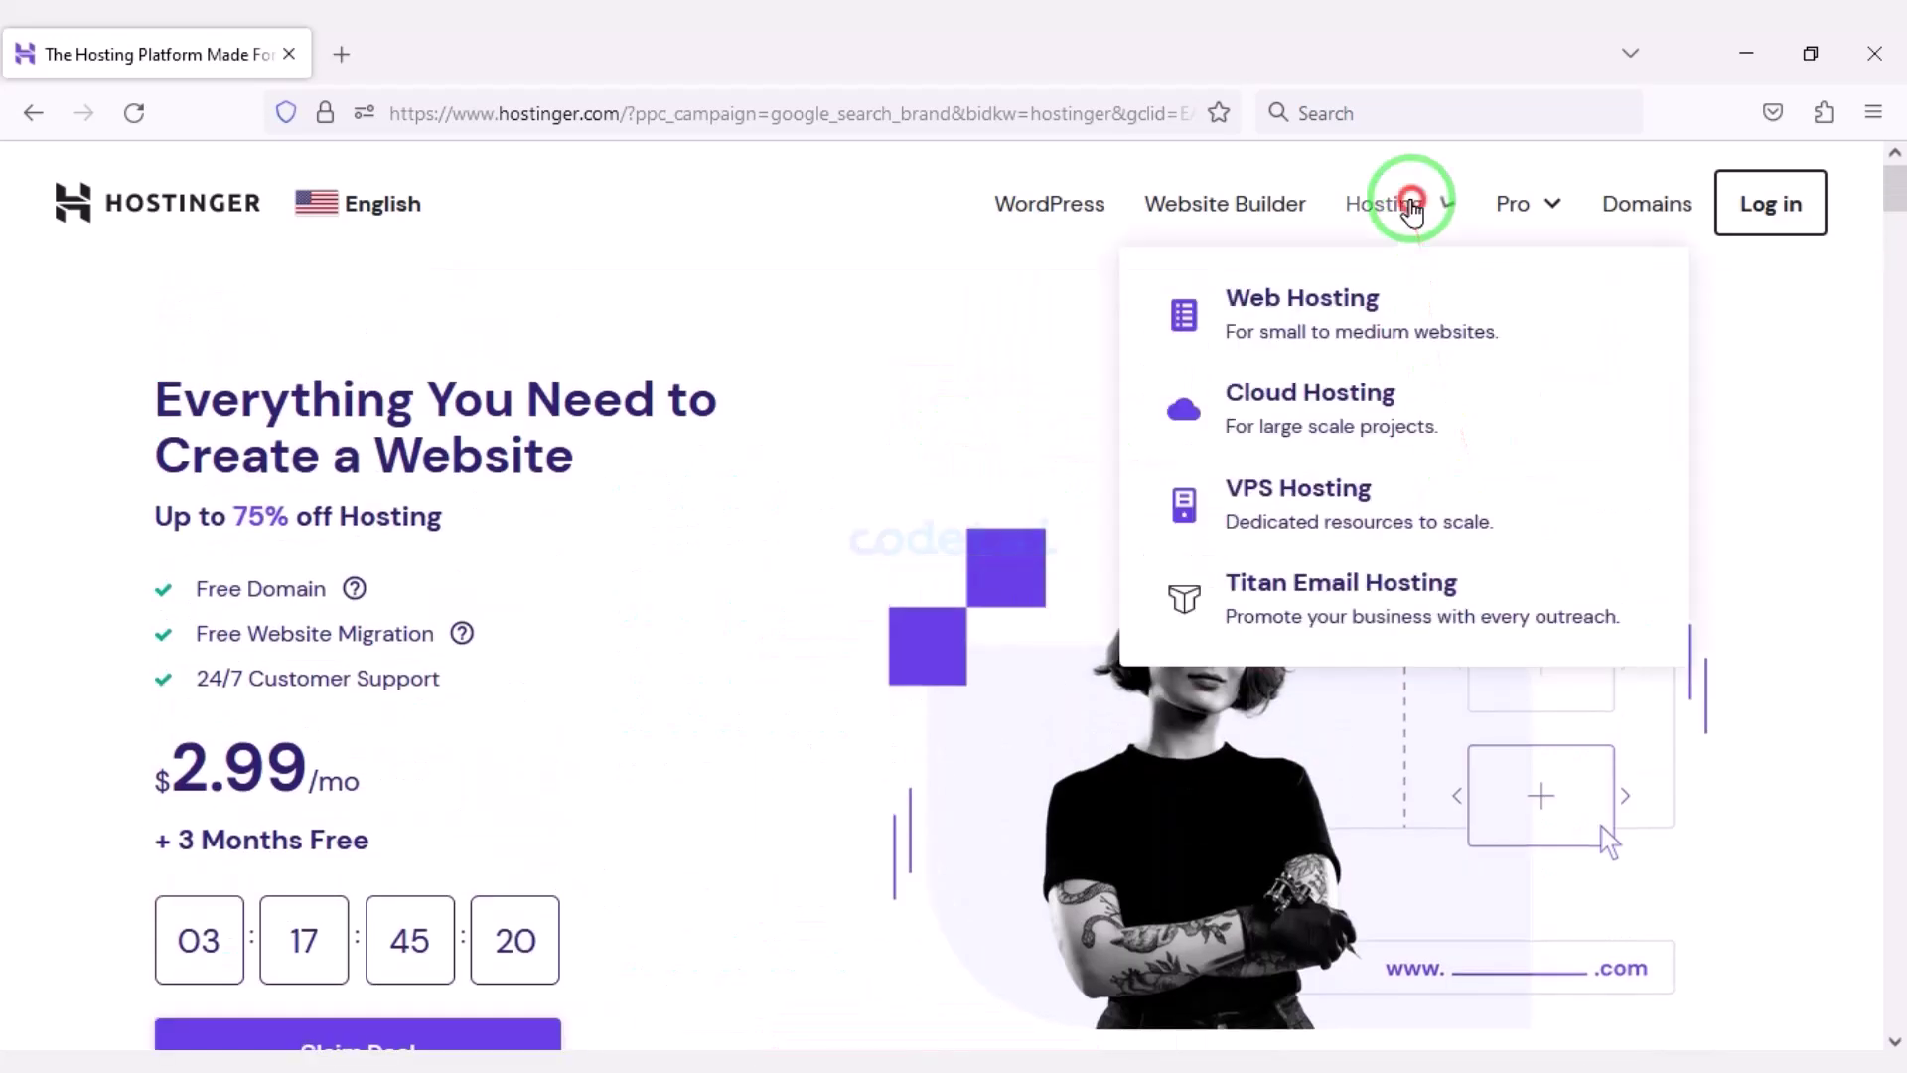
{"action": "left_click", "coordinate": [1351, 314]}
{"action": "scroll", "coordinate": [952, 688], "scroll_direction": "down", "scroll_amount": 15}
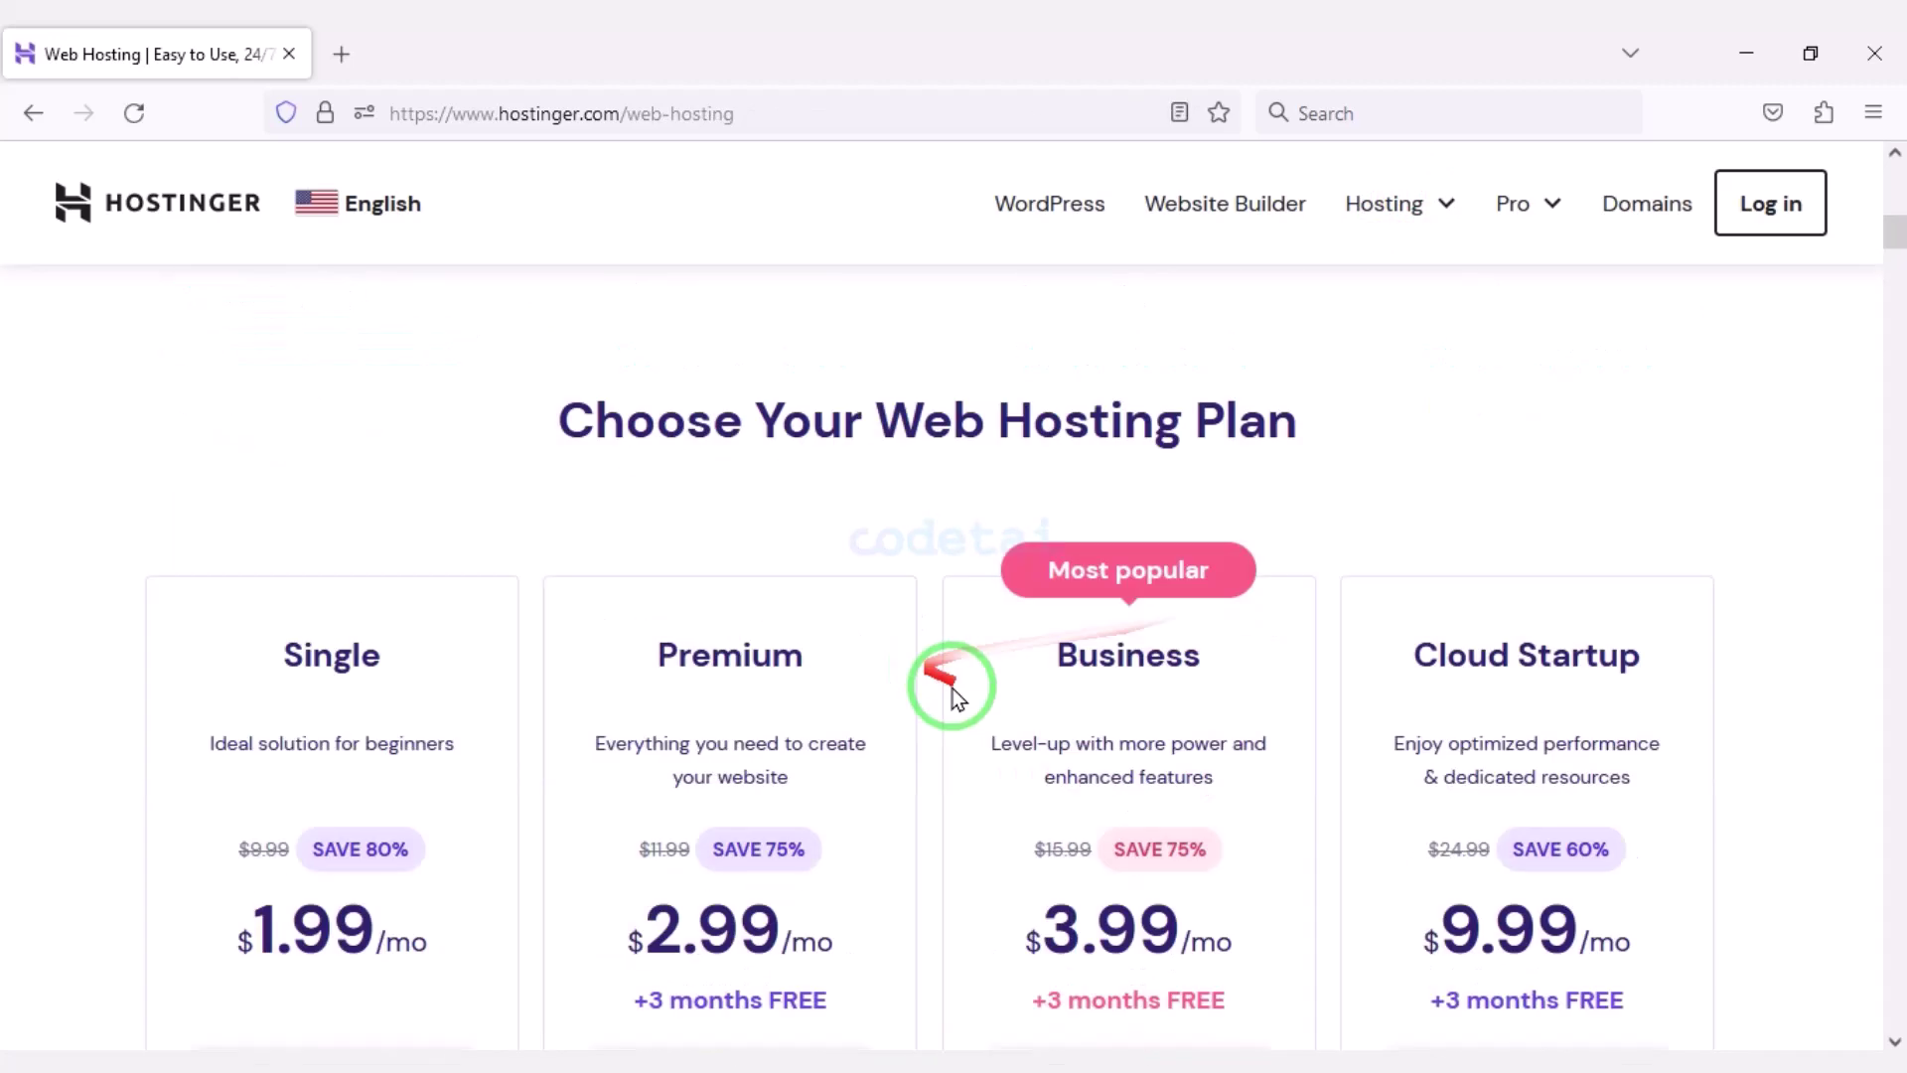
{"action": "scroll", "coordinate": [956, 860], "scroll_direction": "down", "scroll_amount": 2}
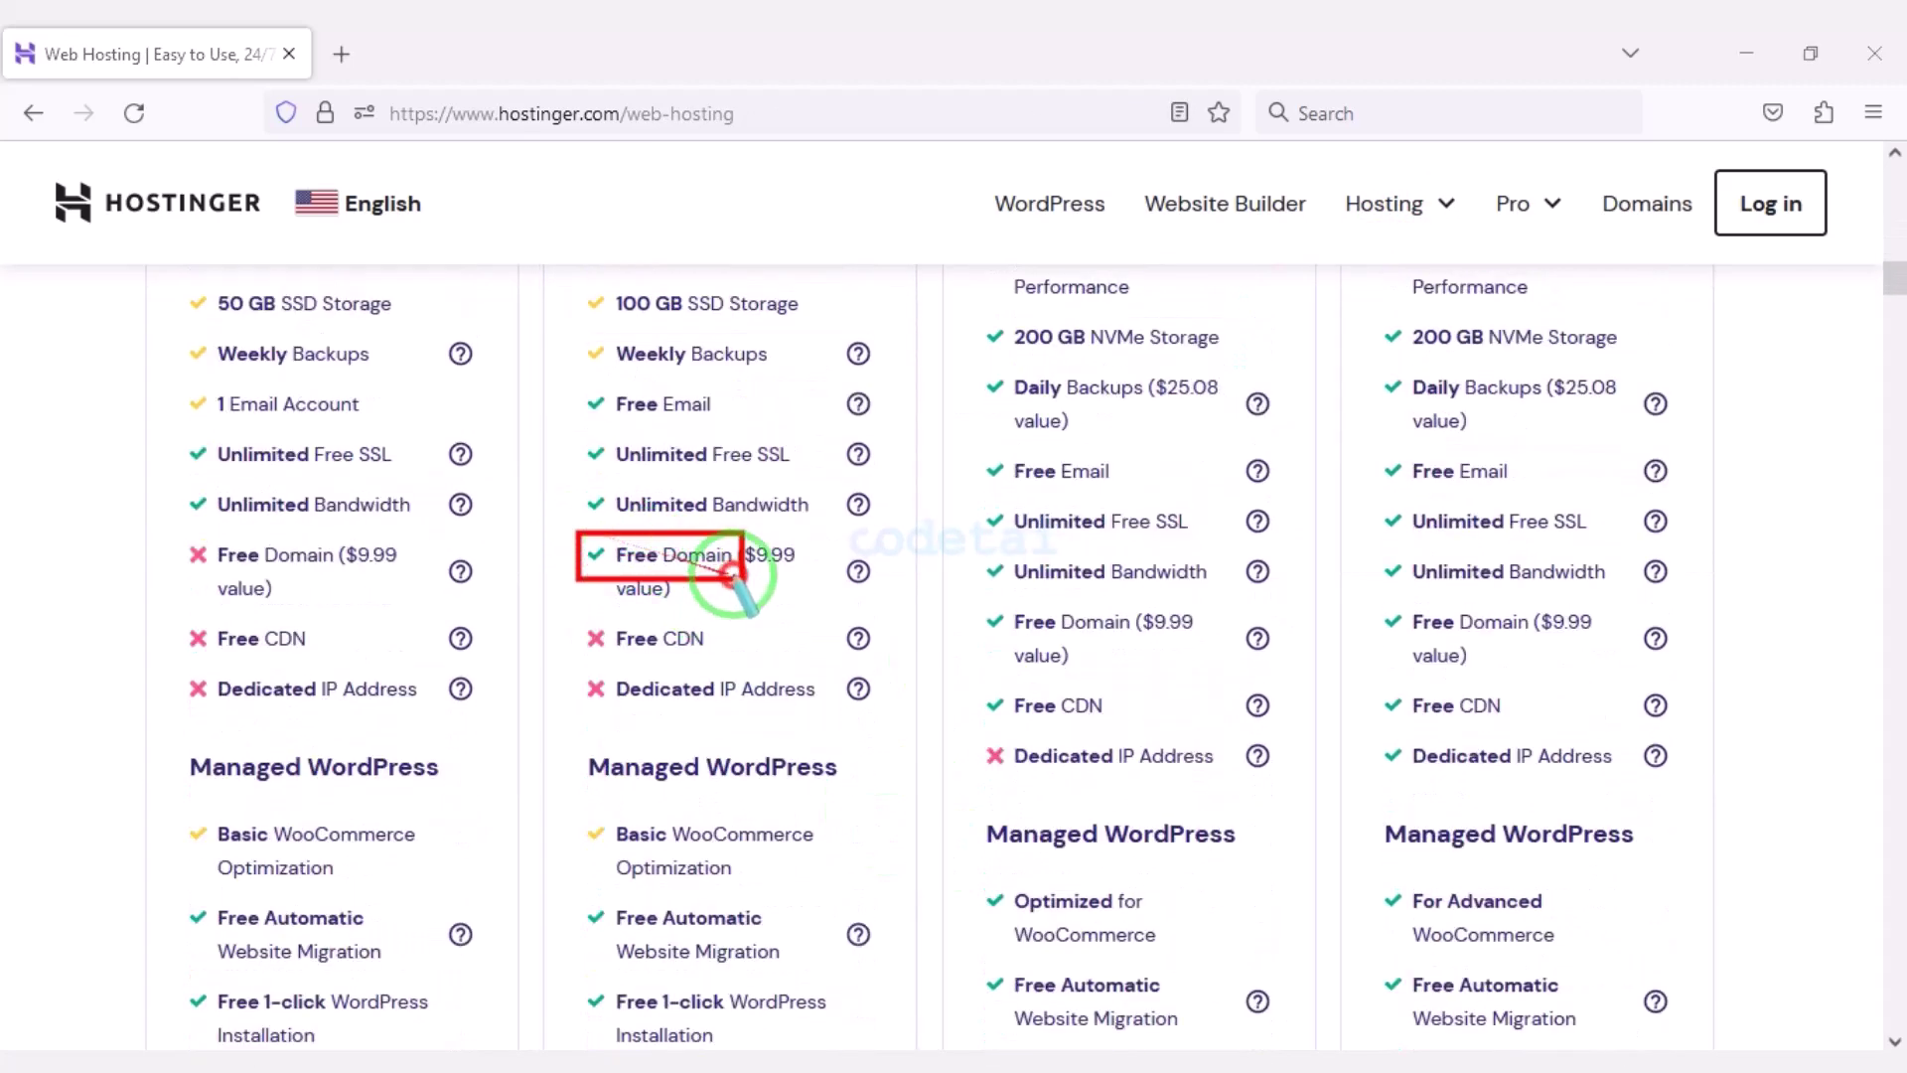
{"action": "left_click_drag", "start_coordinate": [1258, 637], "coordinate": [1278, 675]}
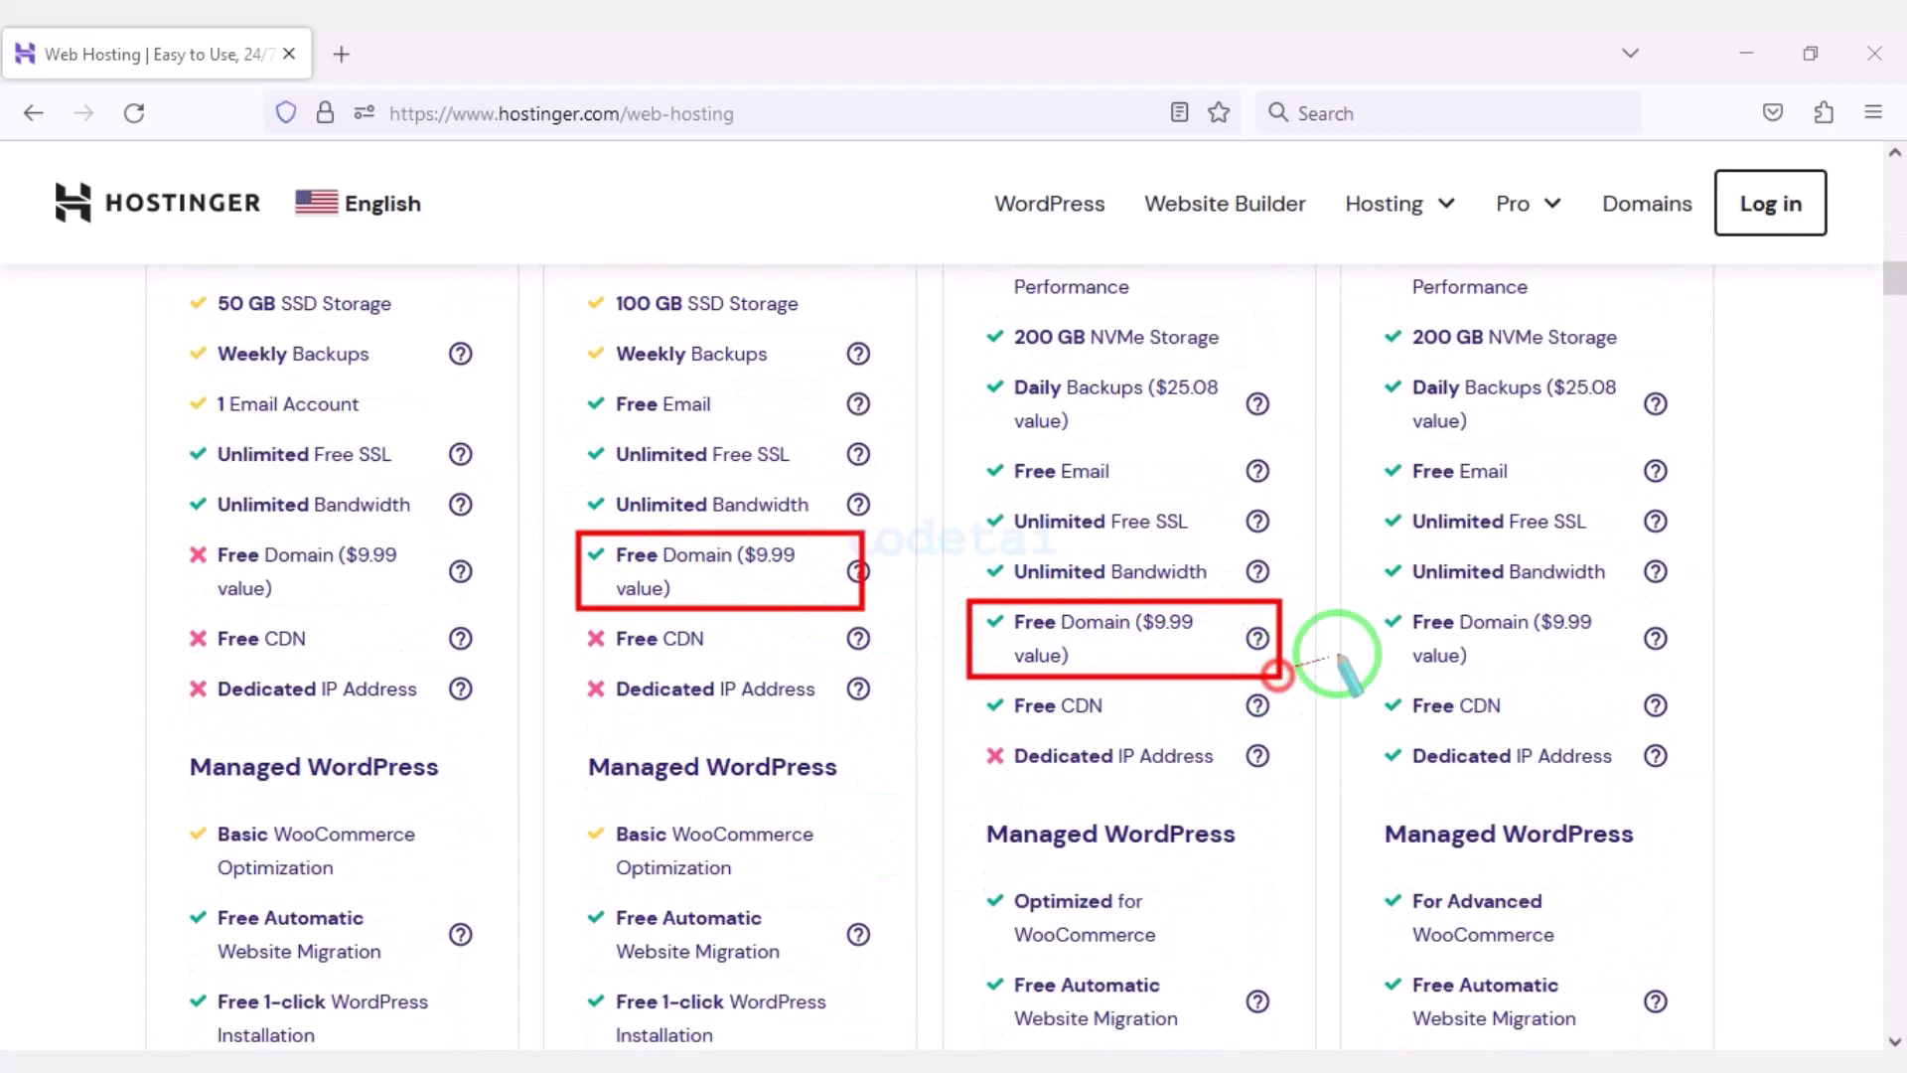
{"action": "left_click_drag", "start_coordinate": [1372, 602], "coordinate": [1676, 683]}
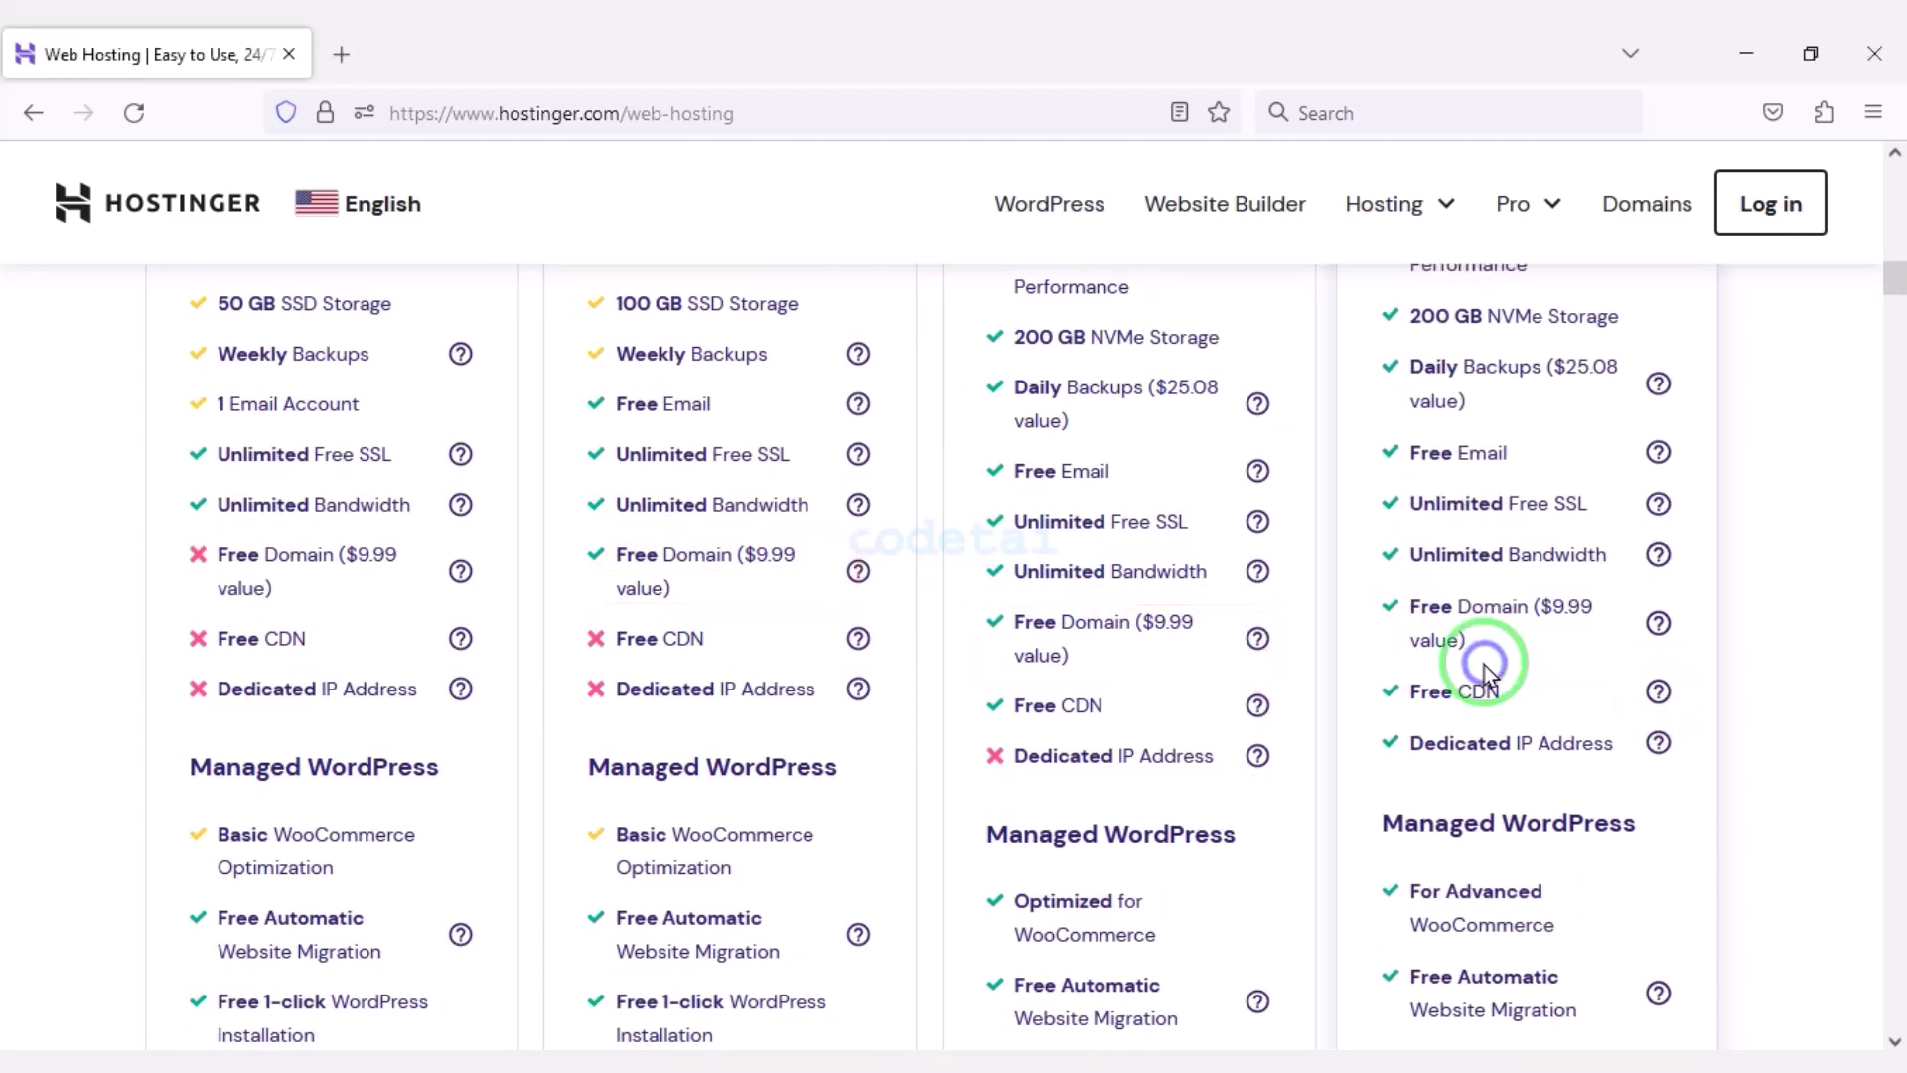
Outline each plan's 30-Day Money-Back Guarantee and 24/7 Customer Support rows.
{"action": "scroll", "coordinate": [1428, 737], "scroll_direction": "down", "scroll_amount": 13}
{"action": "scroll", "coordinate": [610, 817], "scroll_direction": "down", "scroll_amount": 12}
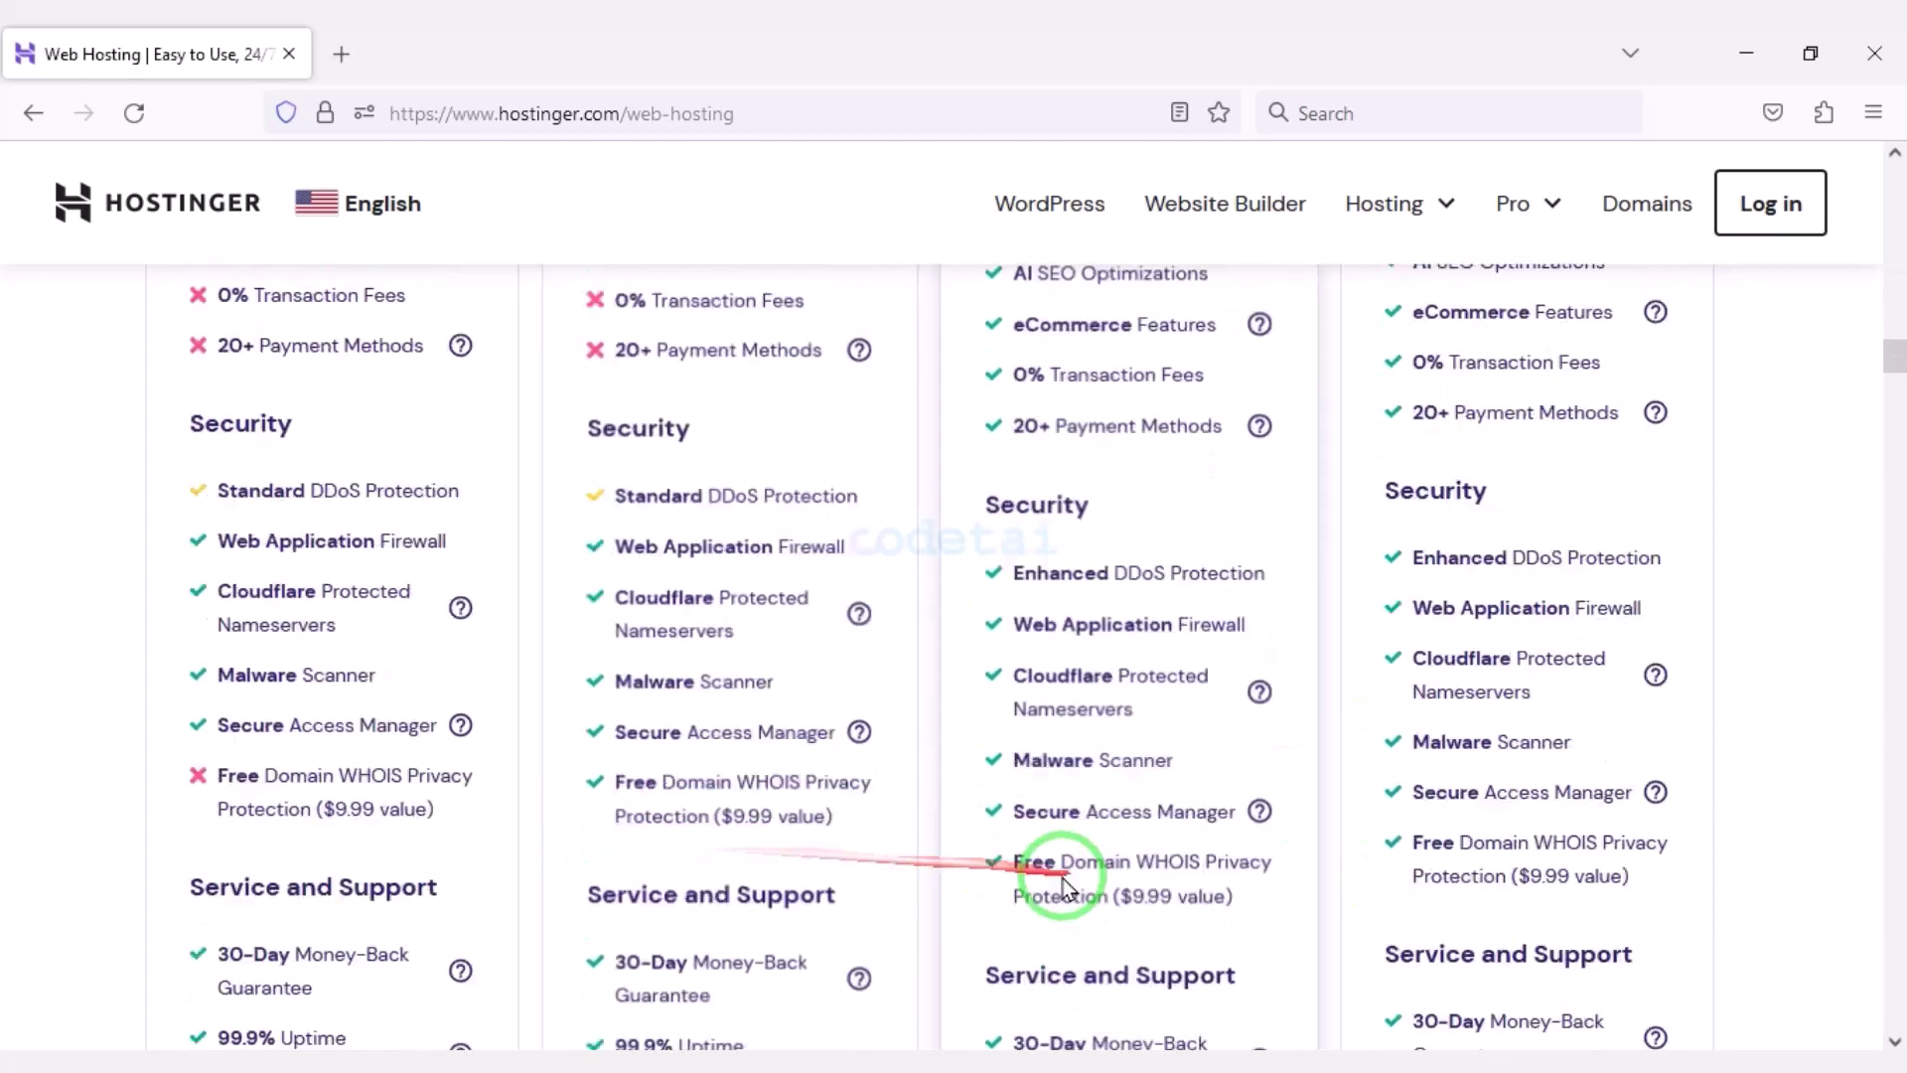
{"action": "scroll", "coordinate": [737, 885], "scroll_direction": "up", "scroll_amount": 1}
{"action": "scroll", "coordinate": [759, 882], "scroll_direction": "down", "scroll_amount": 1}
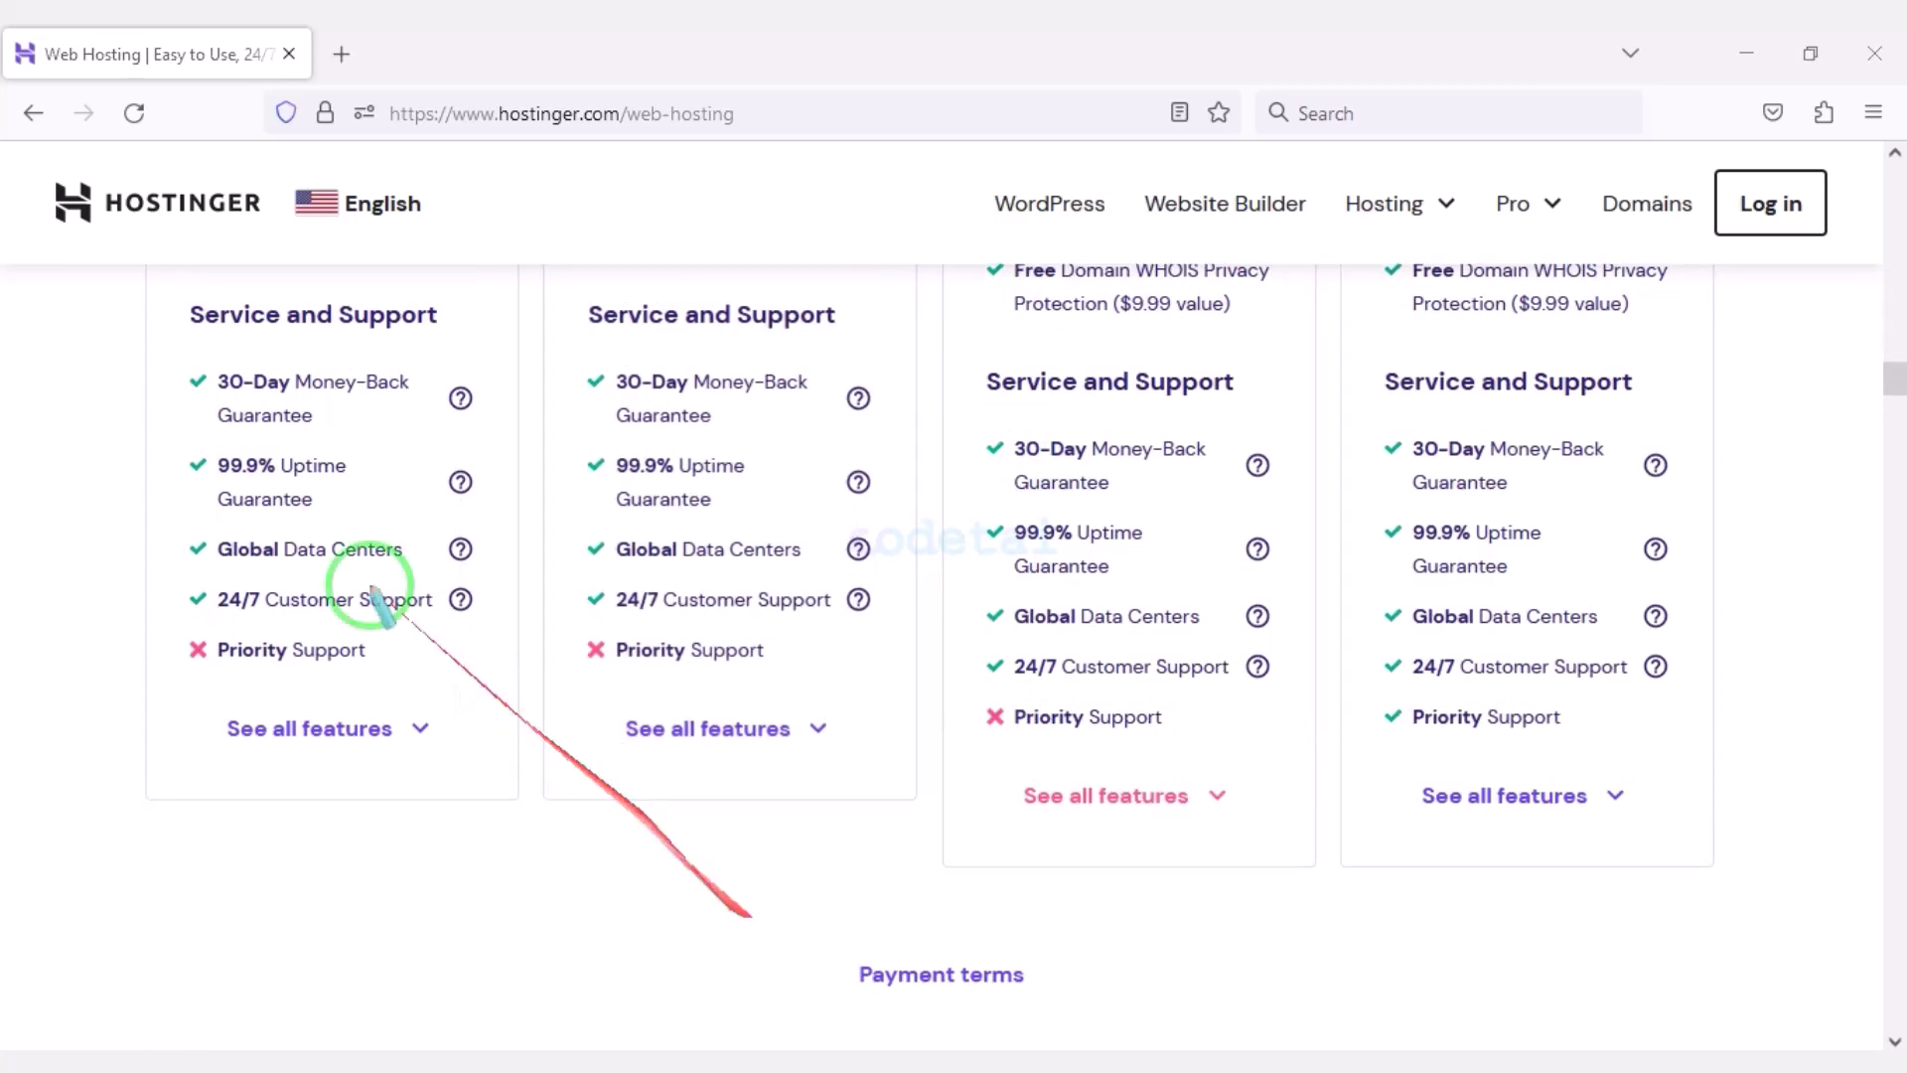
{"action": "left_click_drag", "start_coordinate": [173, 359], "coordinate": [490, 429]}
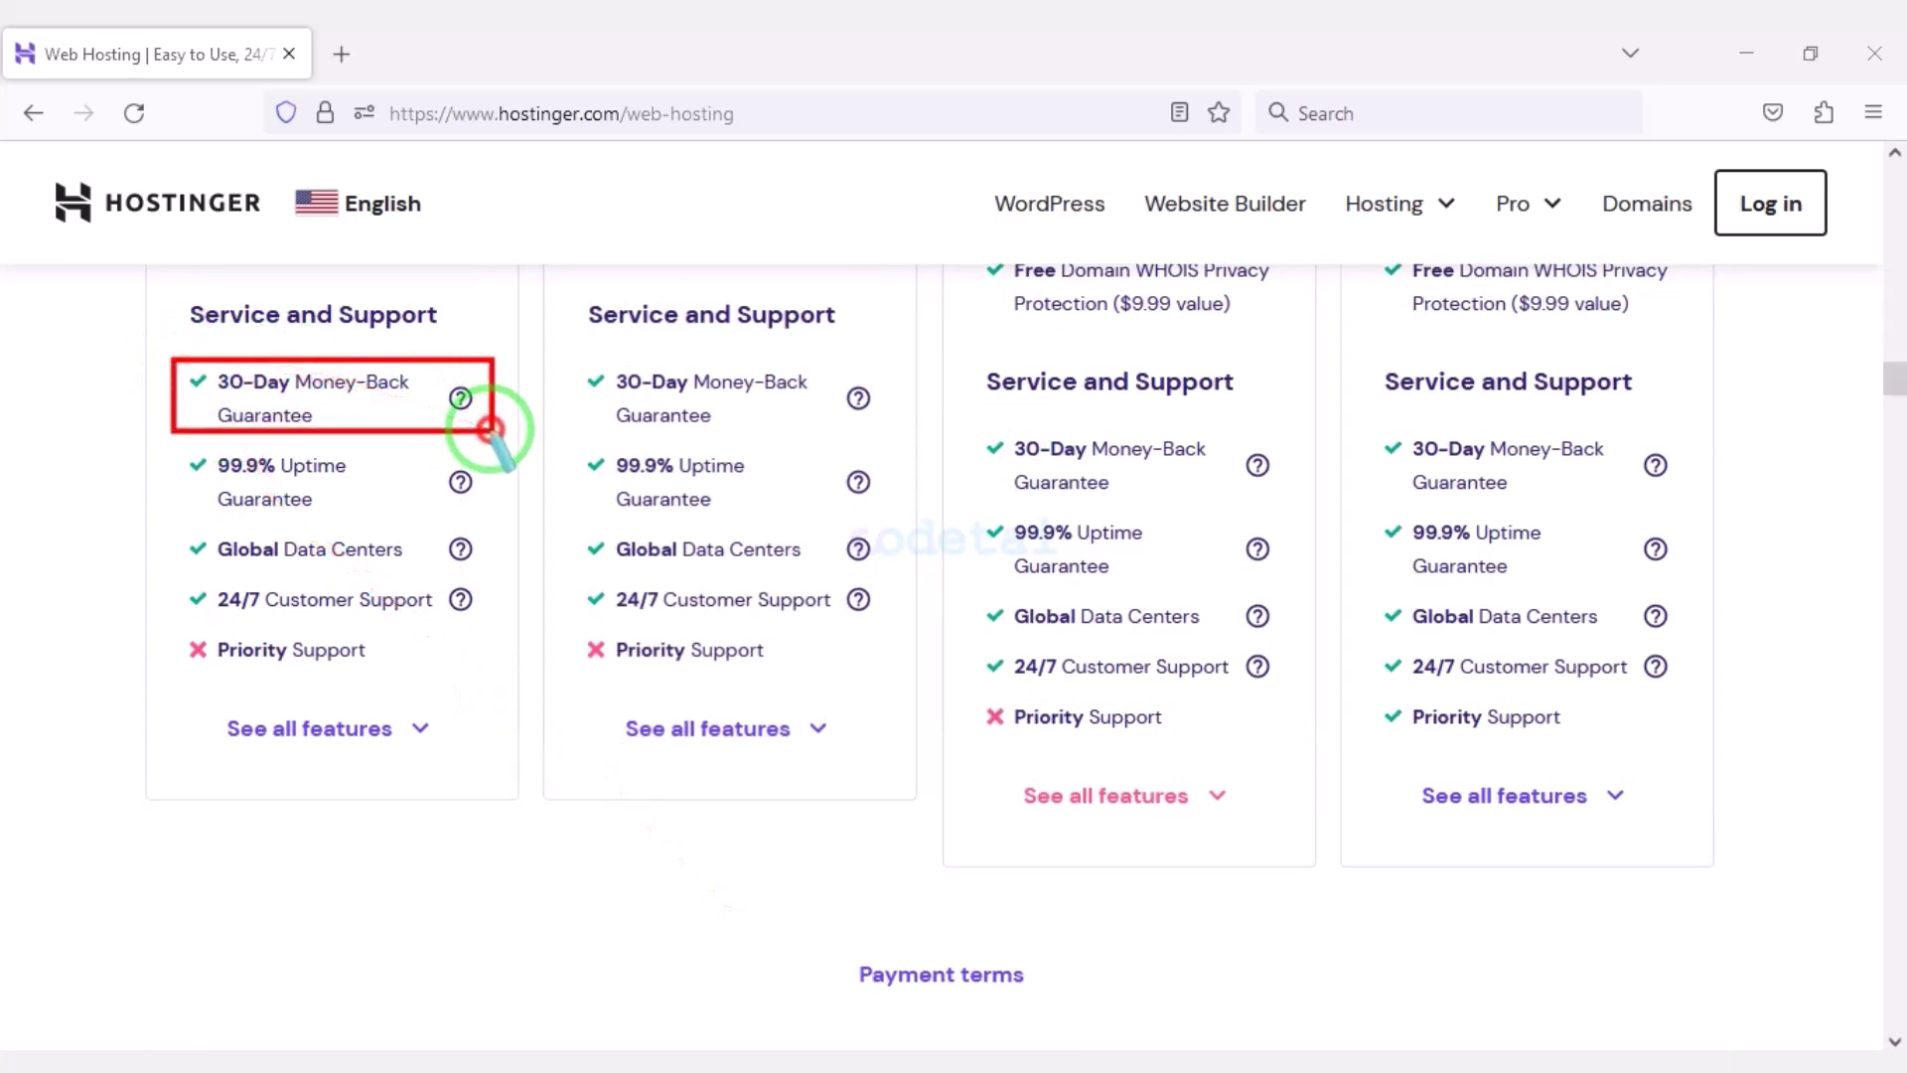
{"action": "mouse_move", "coordinate": [574, 359]}
{"action": "left_mouse_down"}
{"action": "mouse_move", "coordinate": [777, 388]}
{"action": "mouse_move", "coordinate": [871, 433]}
{"action": "mouse_move", "coordinate": [1206, 462]}
{"action": "mouse_move", "coordinate": [1291, 503]}
{"action": "left_mouse_up"}
{"action": "left_click_drag", "start_coordinate": [1362, 425], "coordinate": [1694, 503]}
{"action": "mouse_move", "coordinate": [169, 574]}
{"action": "left_mouse_down"}
{"action": "mouse_move", "coordinate": [445, 620]}
{"action": "mouse_move", "coordinate": [897, 628]}
{"action": "left_mouse_up"}
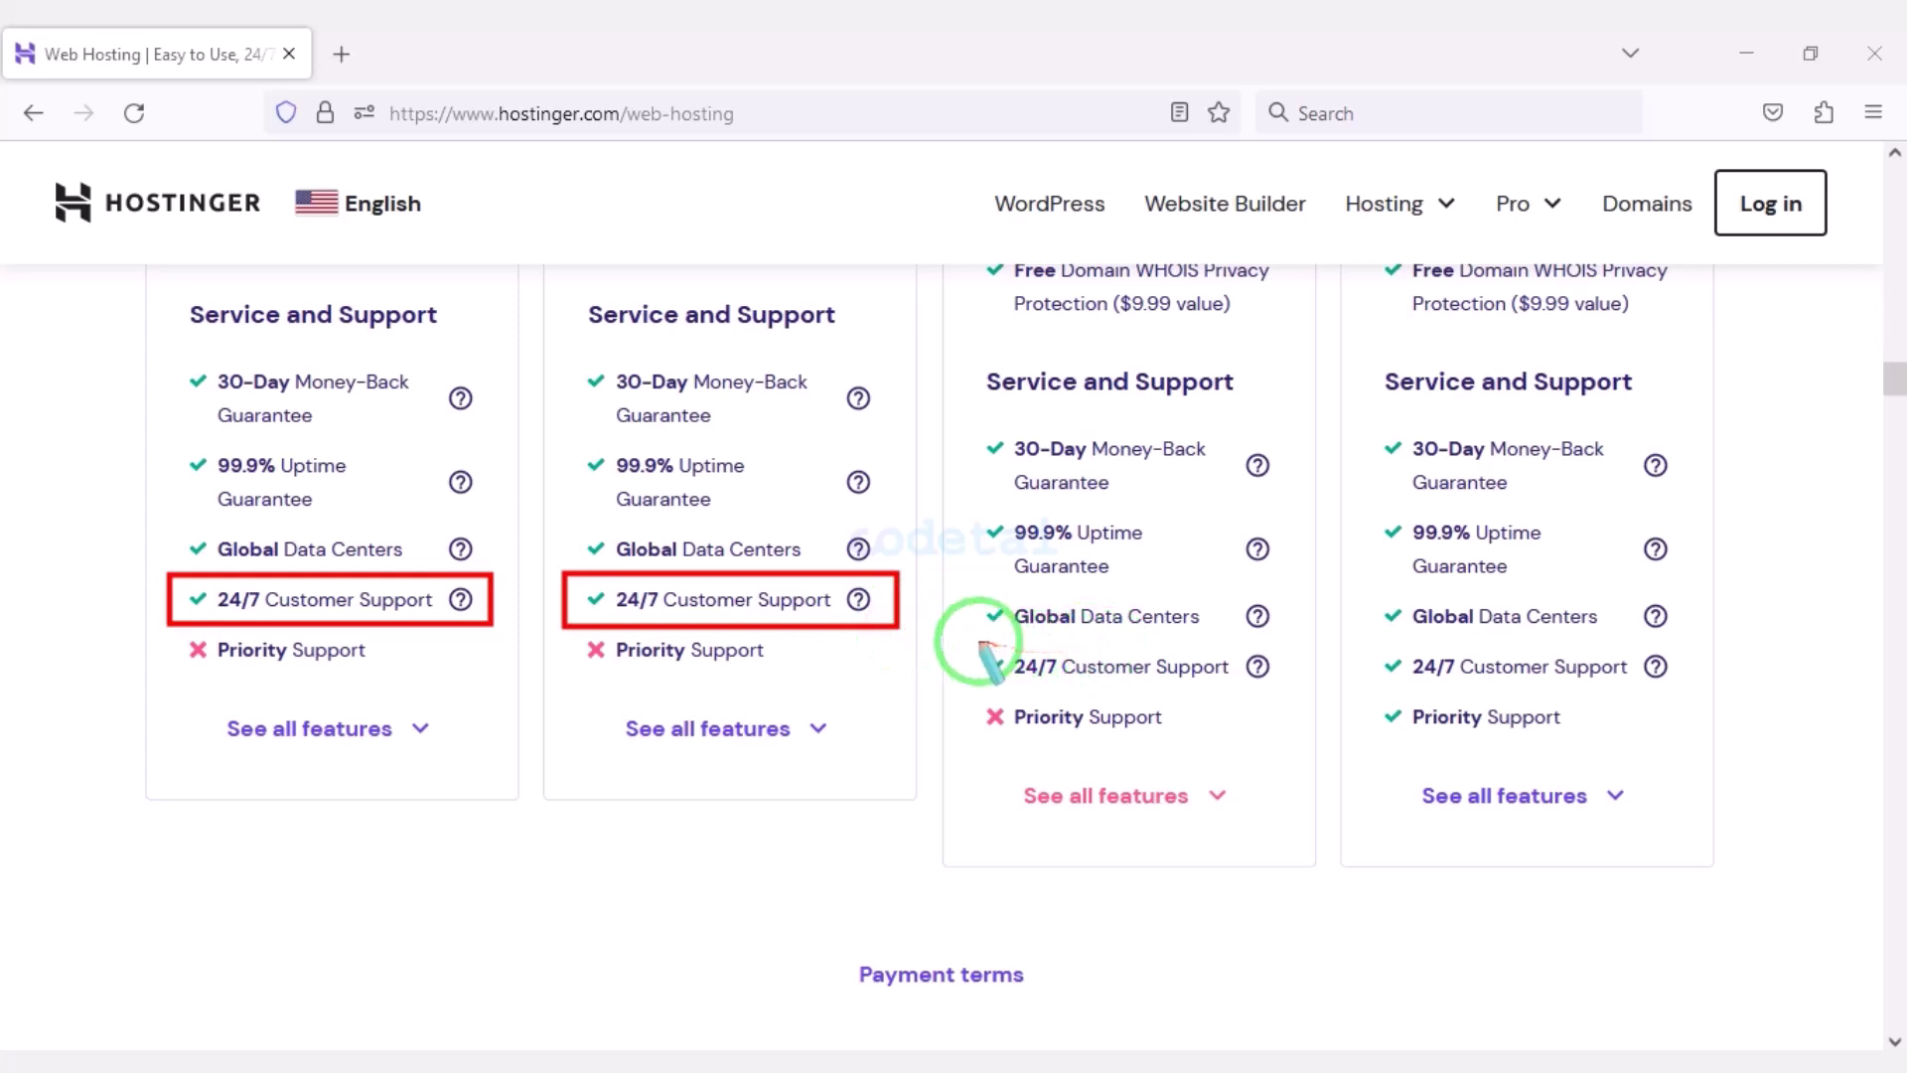
{"action": "left_click_drag", "start_coordinate": [1066, 643], "coordinate": [1285, 683]}
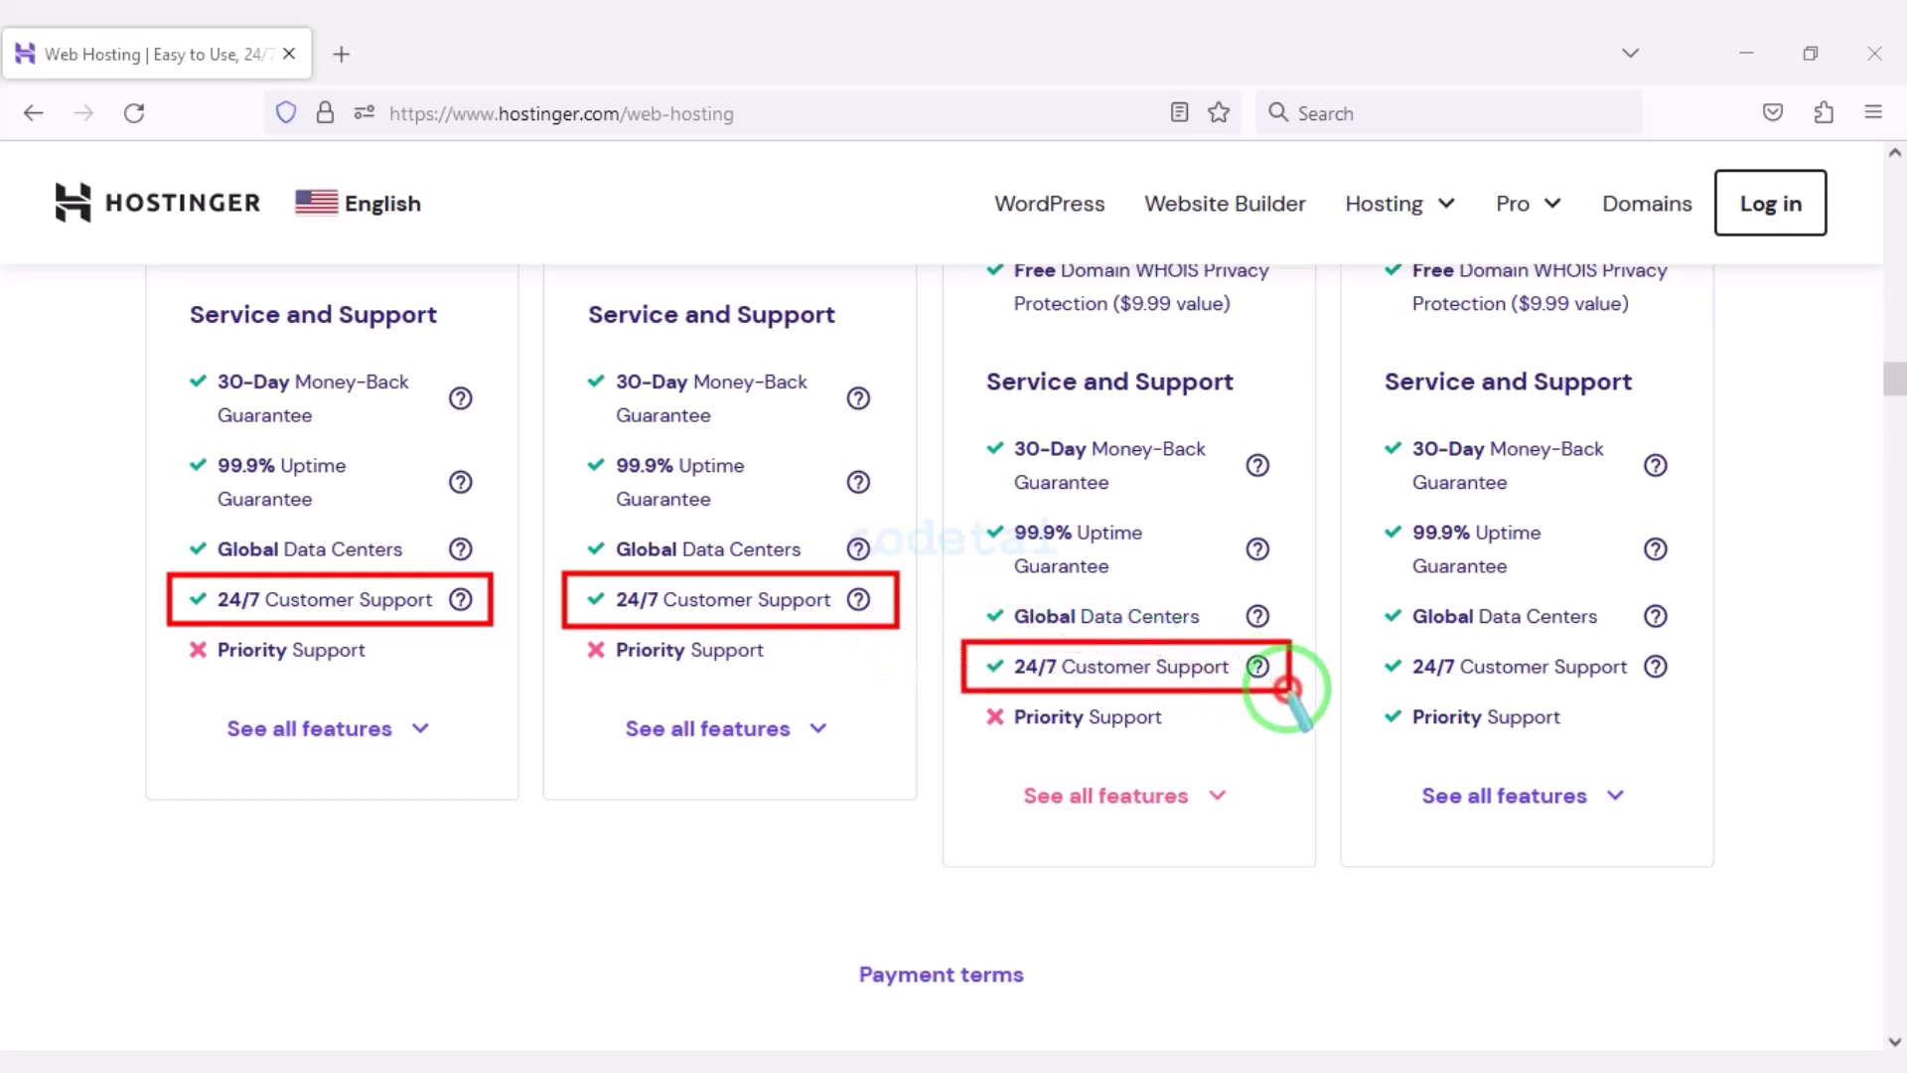
{"action": "left_click_drag", "start_coordinate": [1374, 640], "coordinate": [1685, 692]}
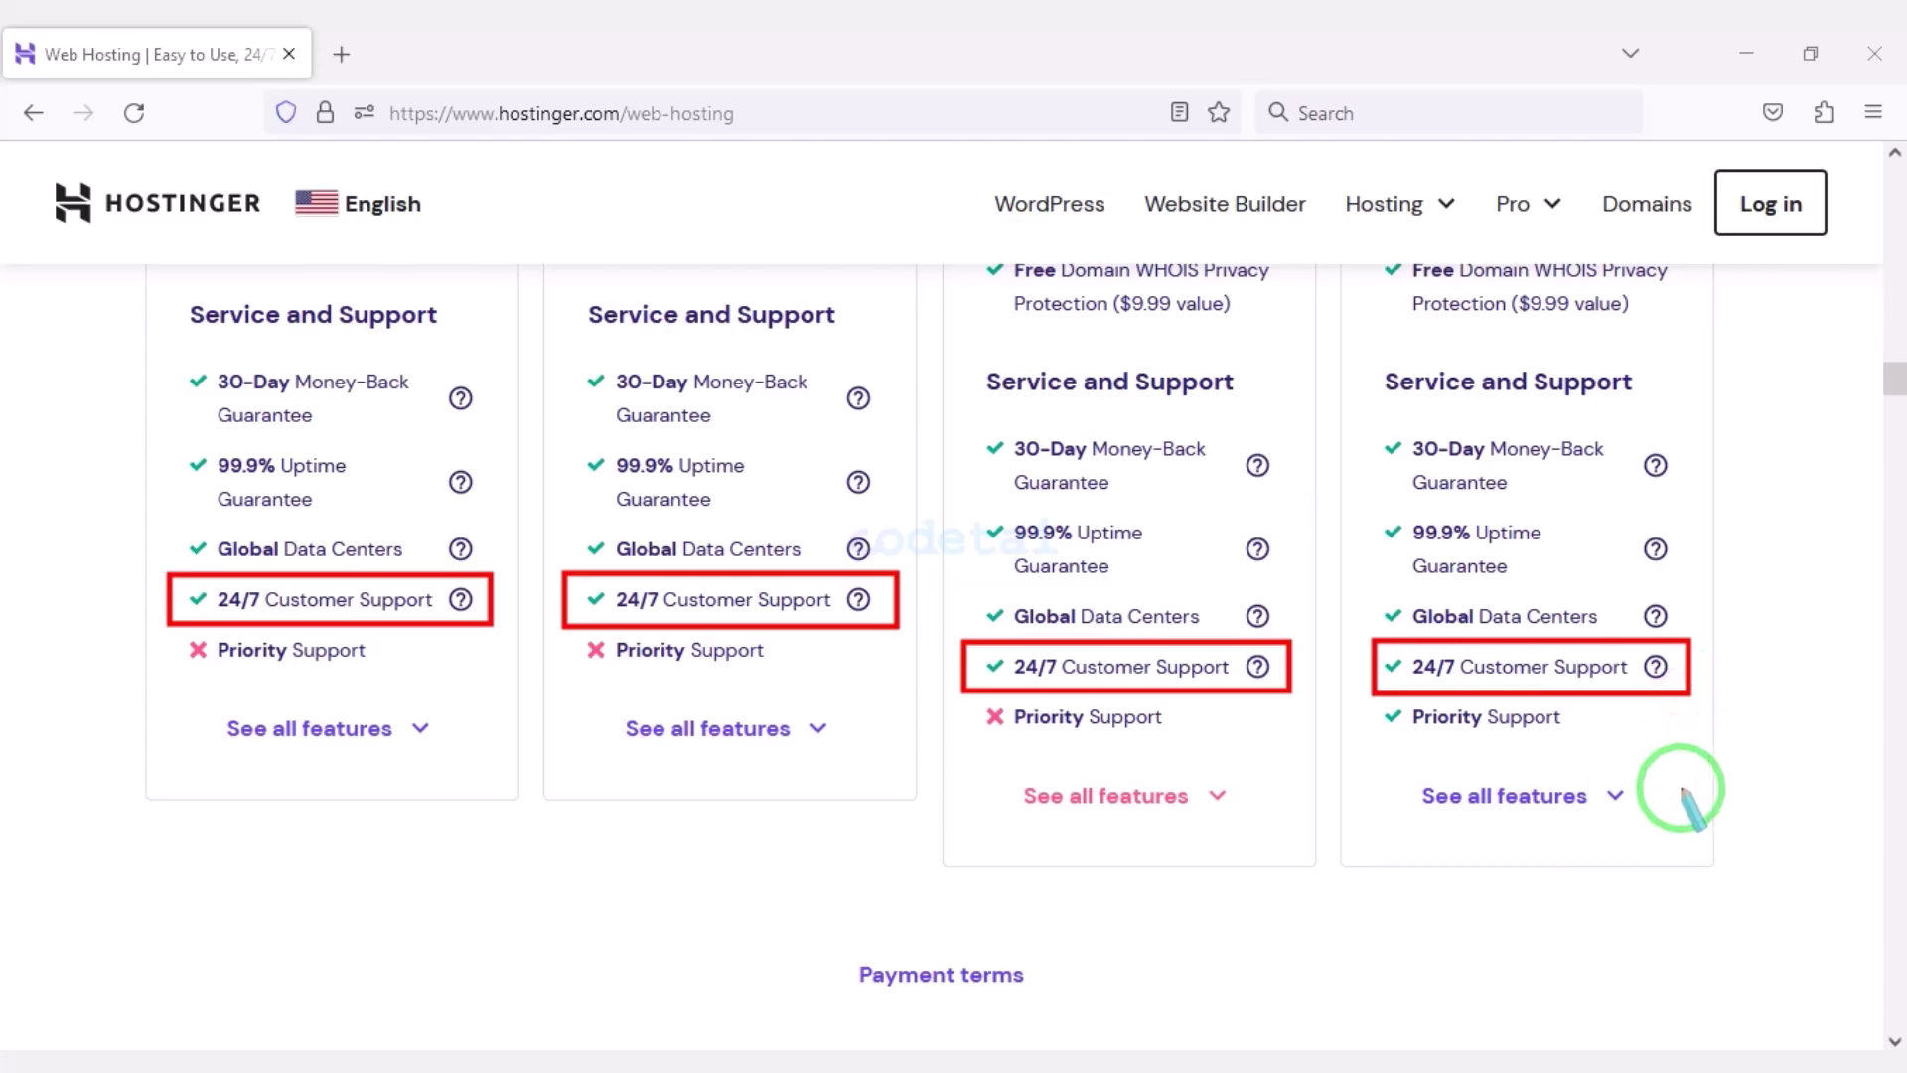
Expand every plan's full feature list with See all features and return to the plan cards.
{"action": "left_click", "coordinate": [1529, 806]}
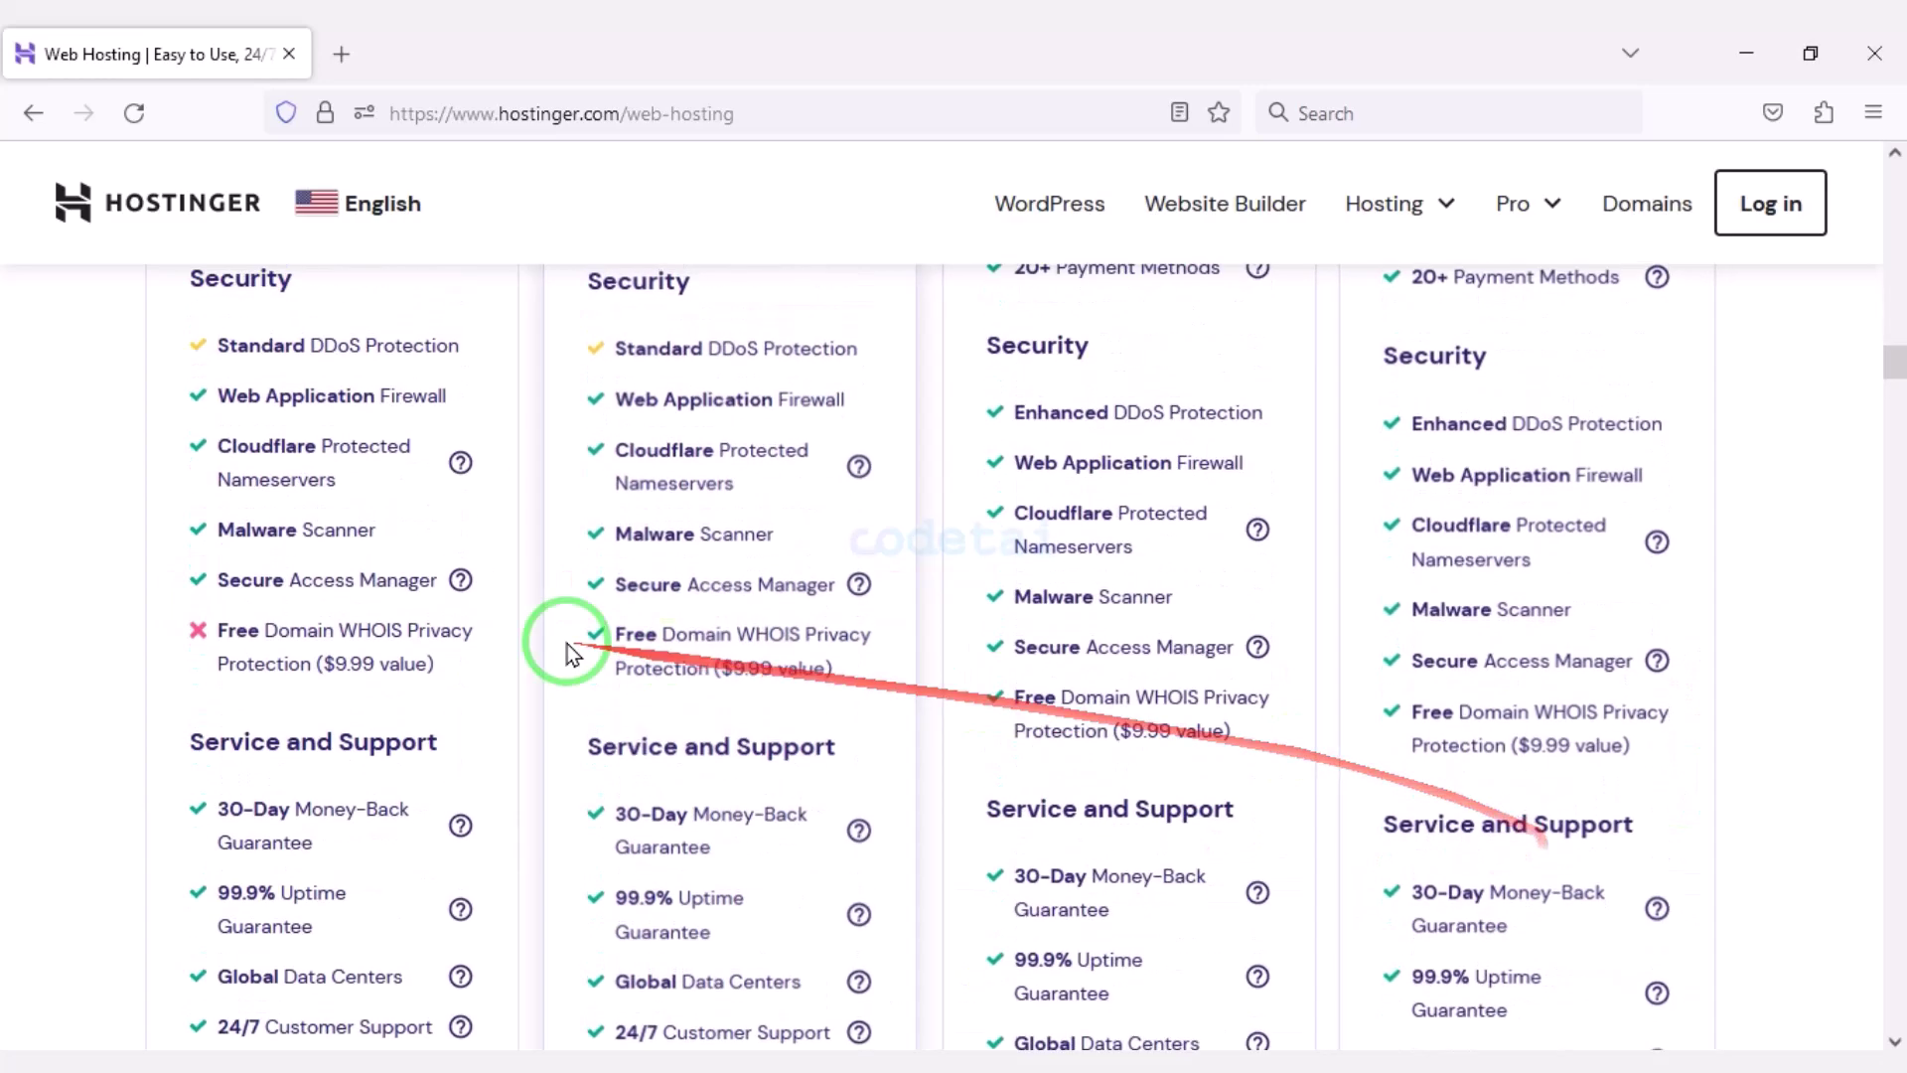
{"action": "scroll", "coordinate": [1290, 653], "scroll_direction": "up", "scroll_amount": 15}
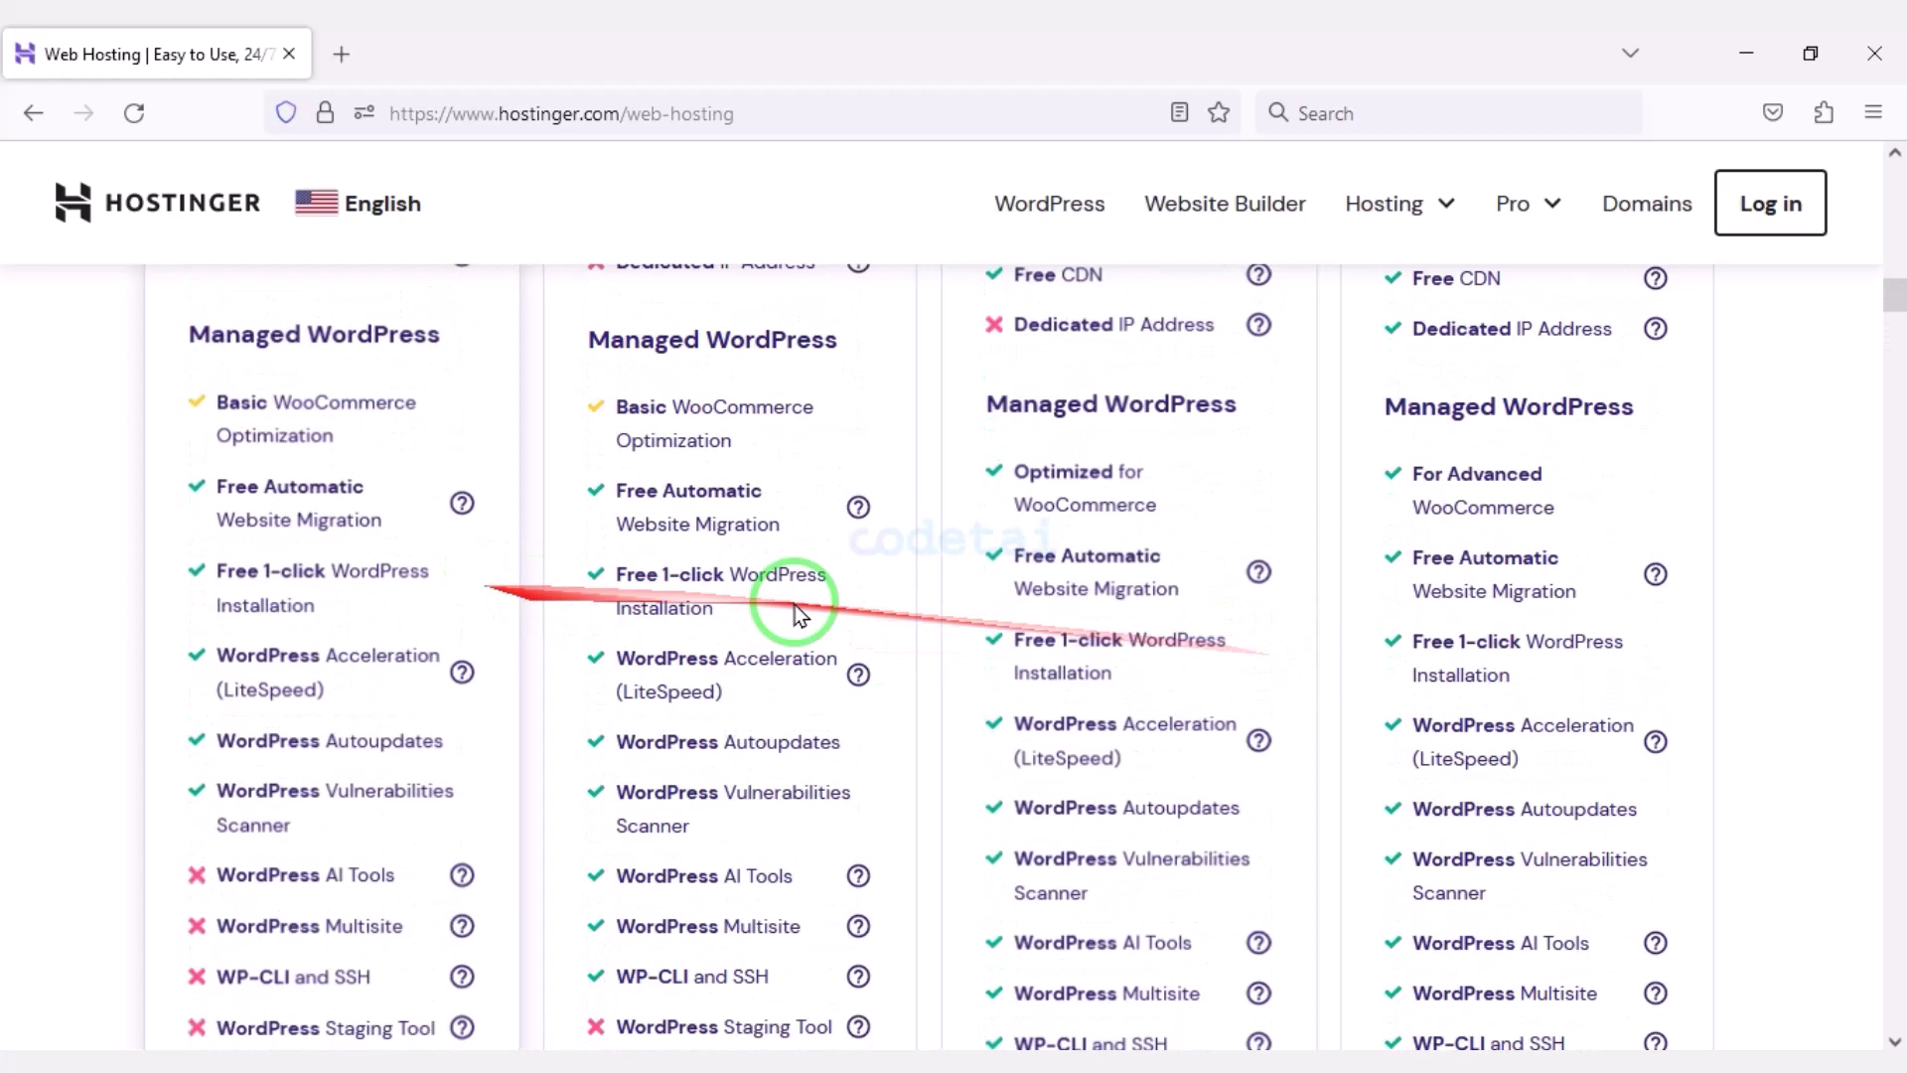
{"action": "scroll", "coordinate": [303, 578], "scroll_direction": "up", "scroll_amount": 9}
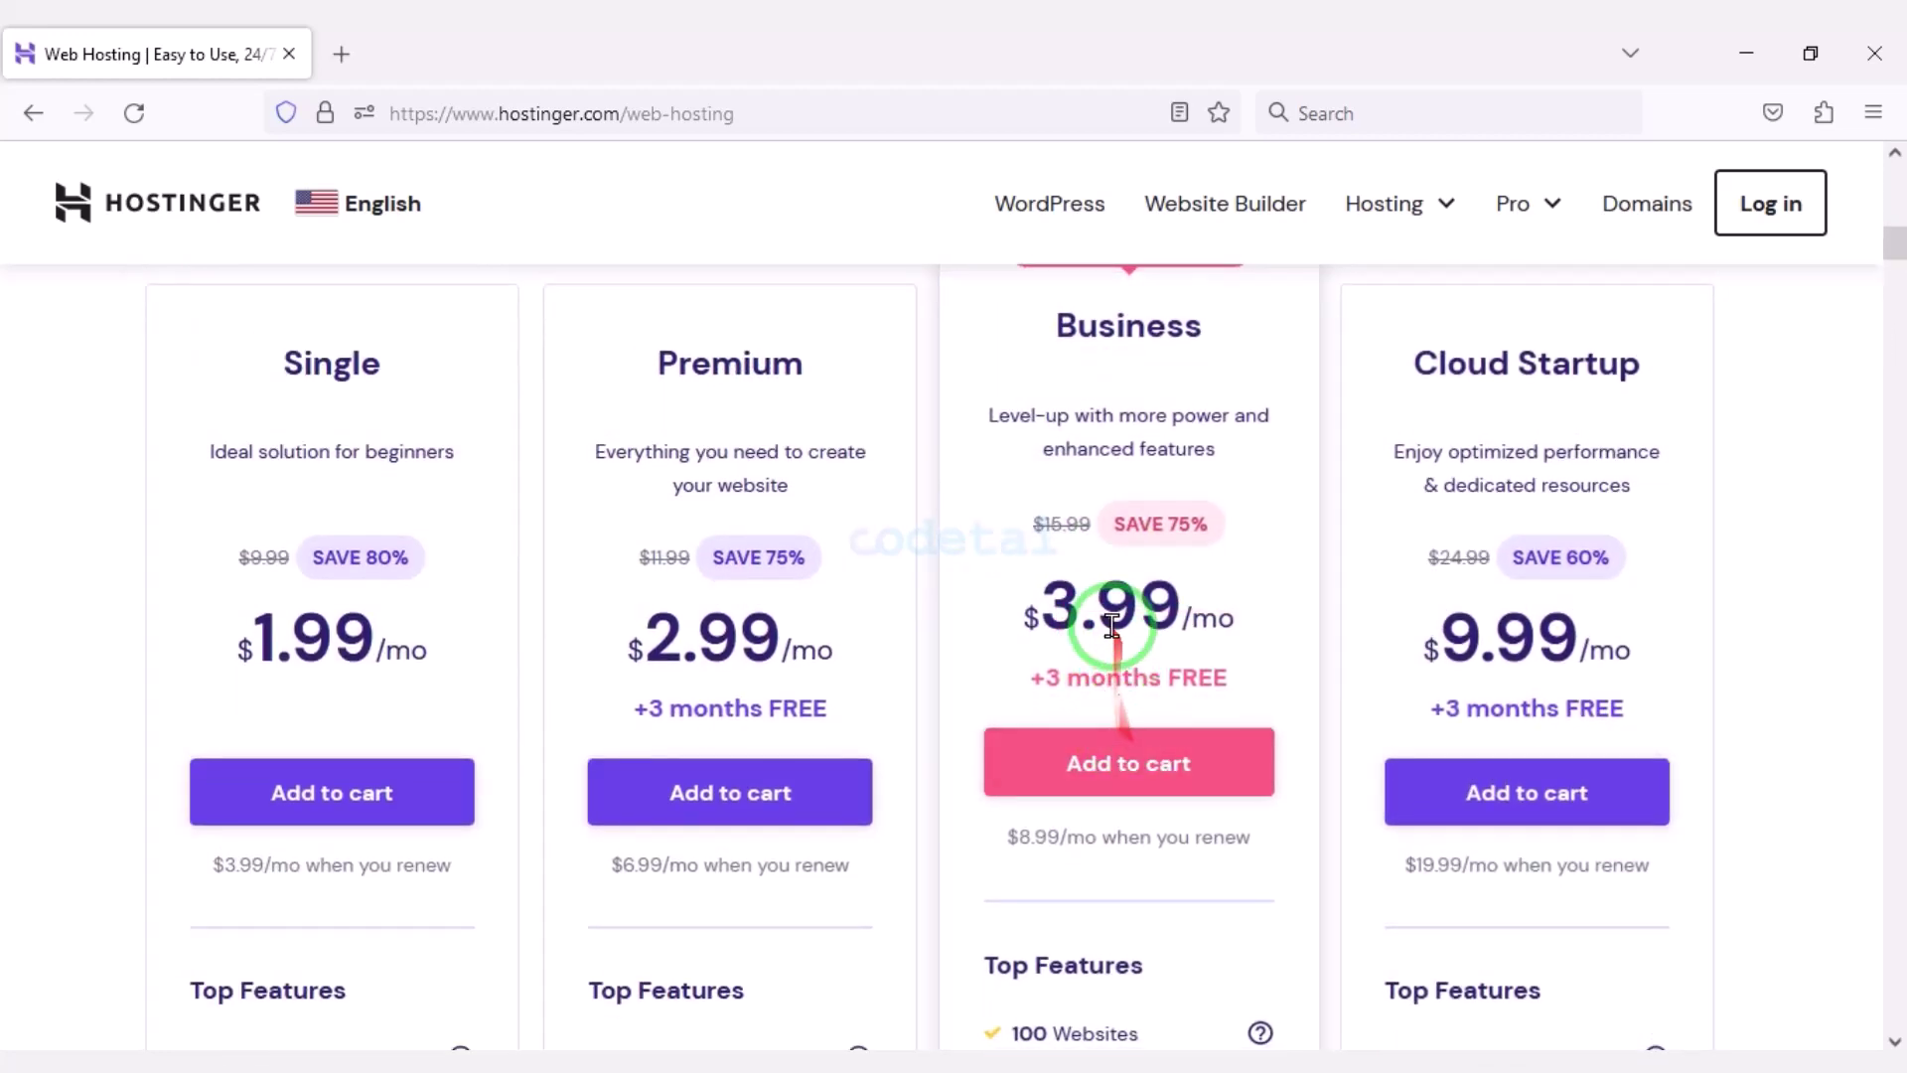
{"action": "scroll", "coordinate": [1152, 632], "scroll_direction": "down", "scroll_amount": 1}
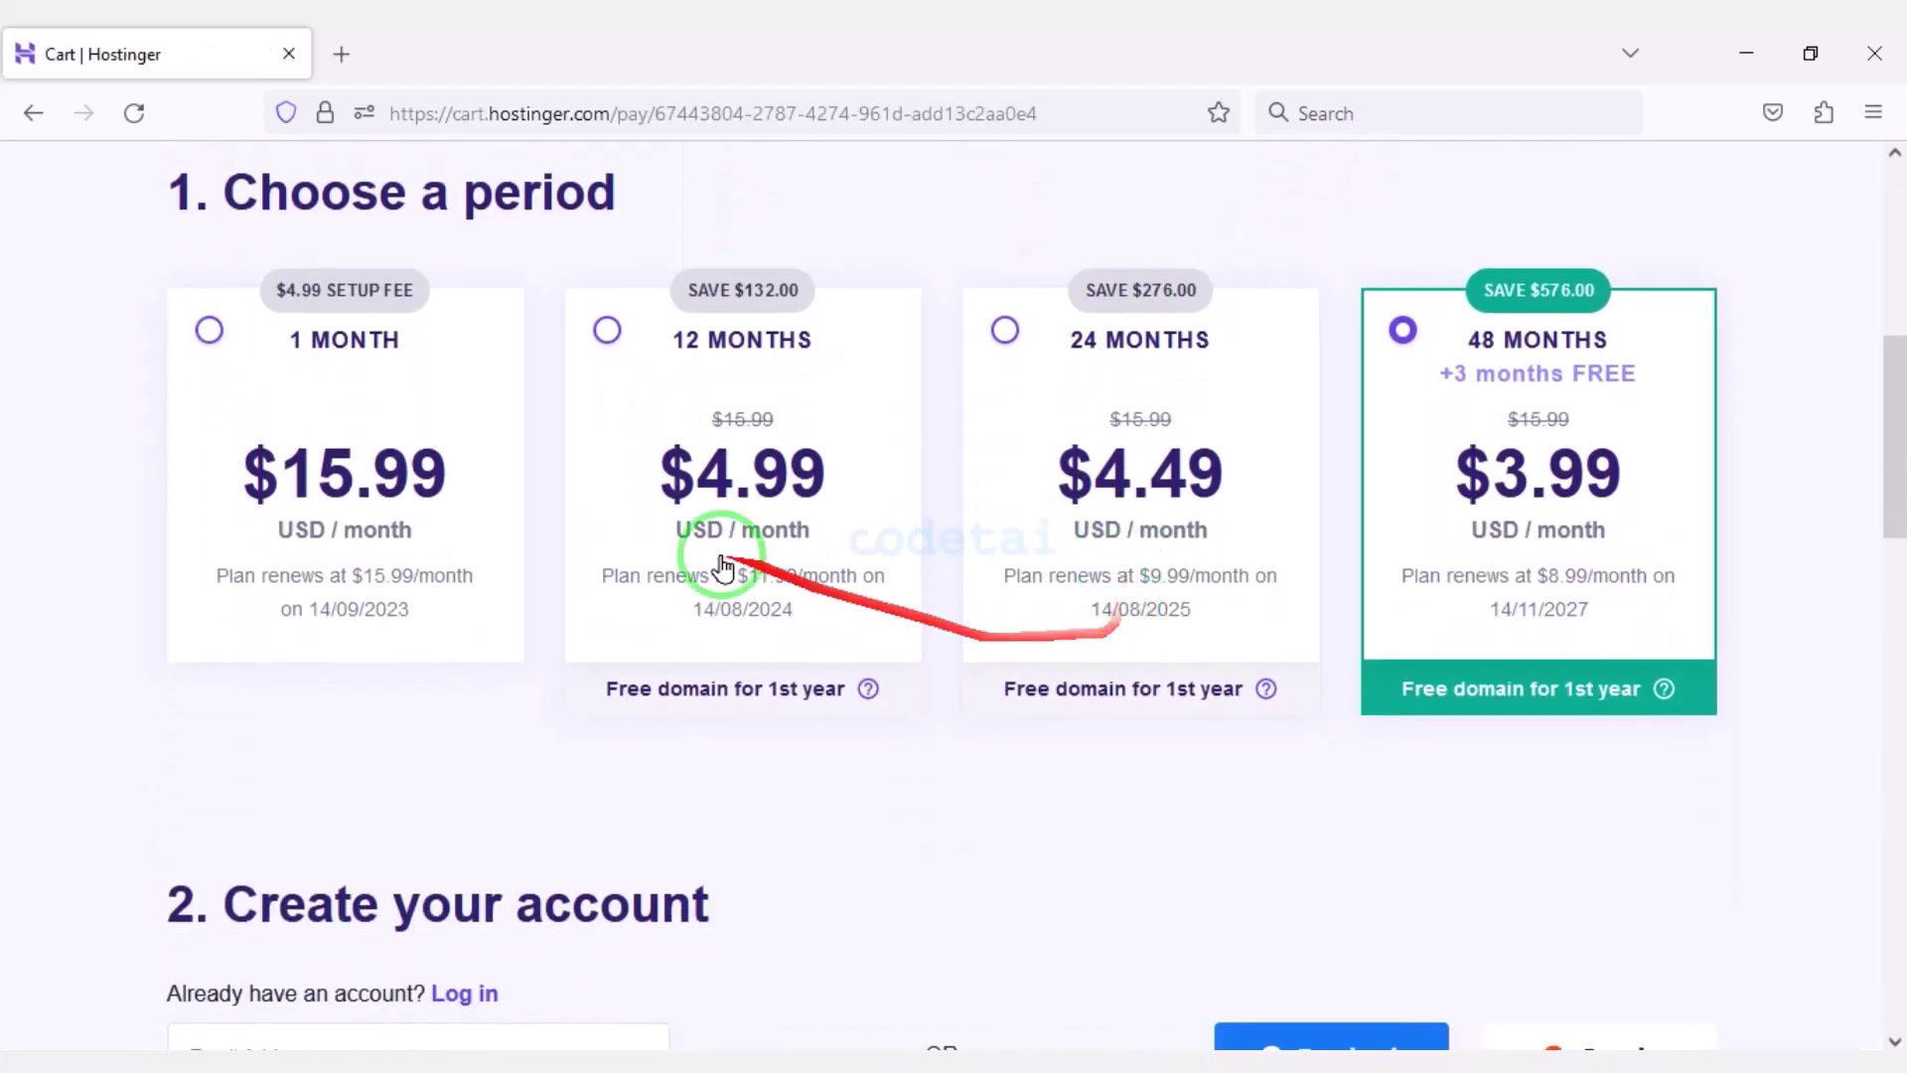
Choose the 12-month billing period and sign in to the checkout with Google.
{"action": "left_click", "coordinate": [612, 331]}
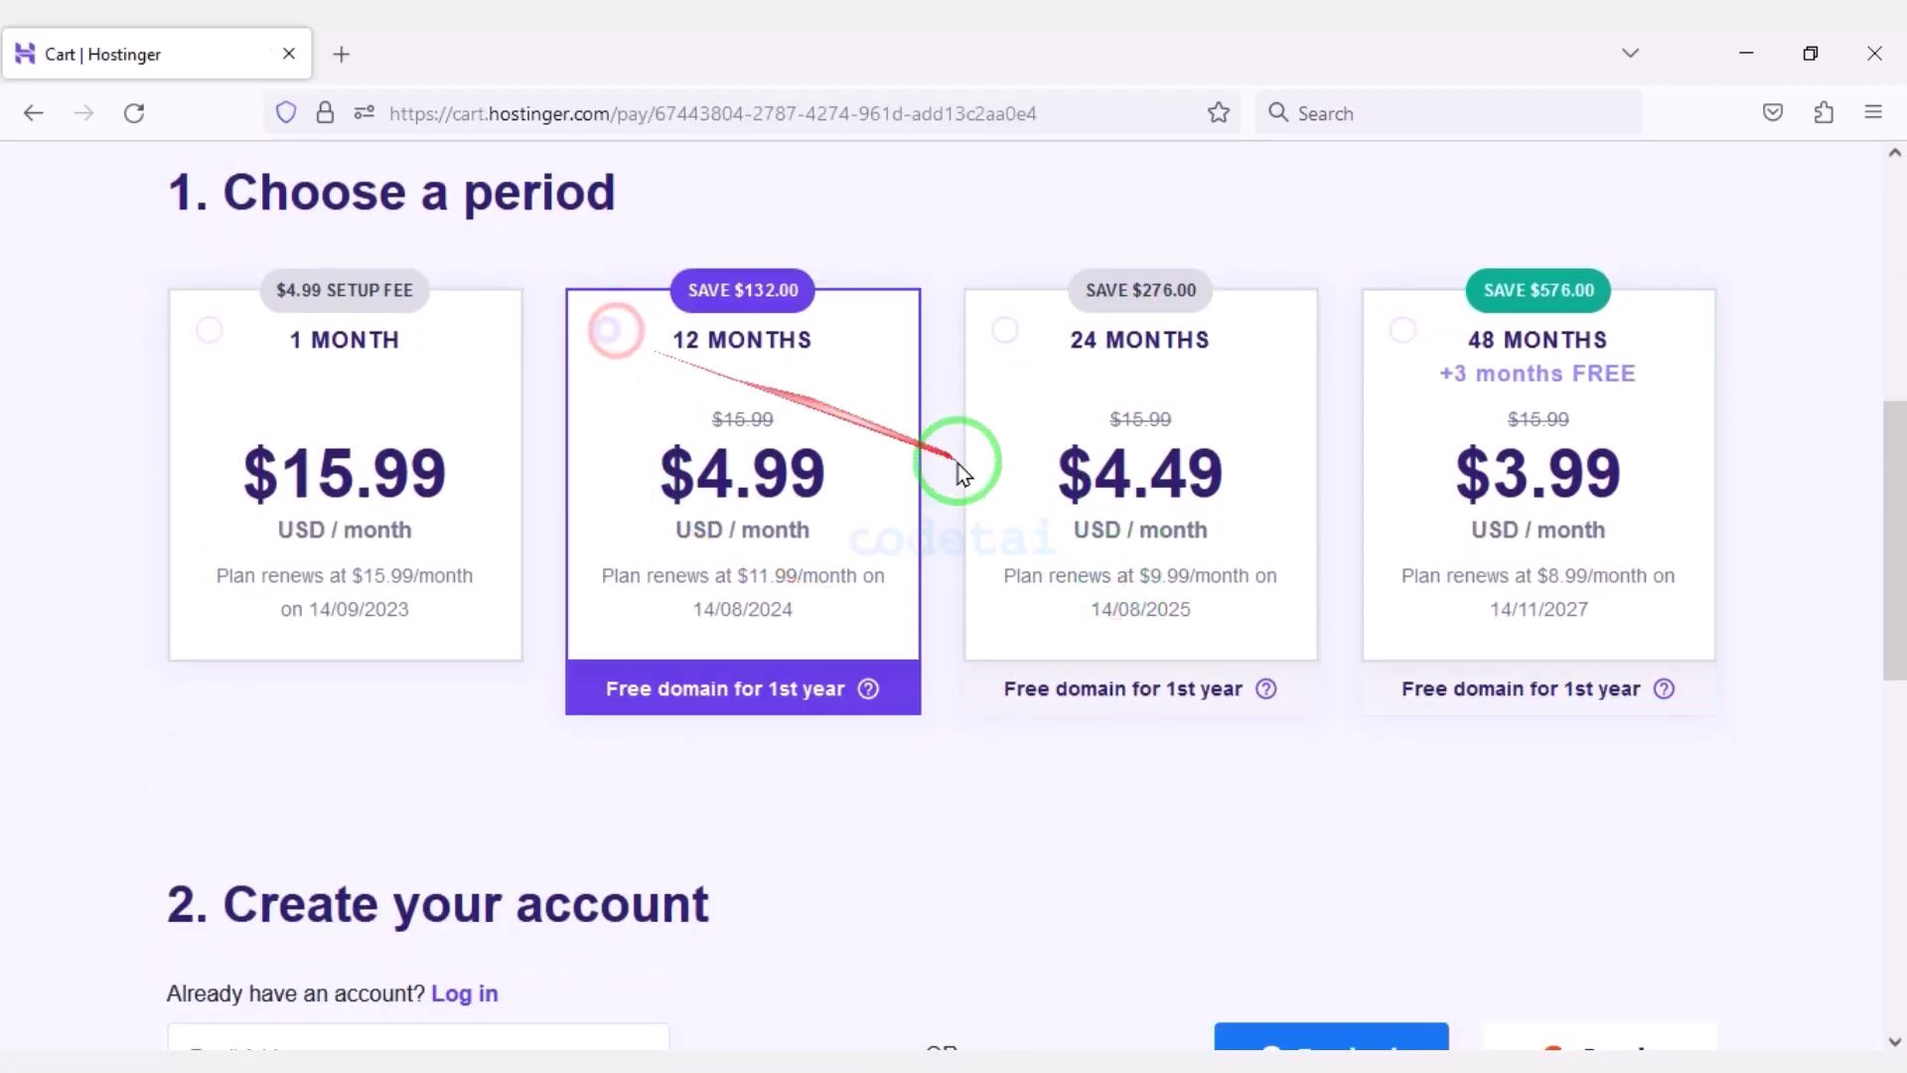
{"action": "scroll", "coordinate": [914, 724], "scroll_direction": "down", "scroll_amount": 5}
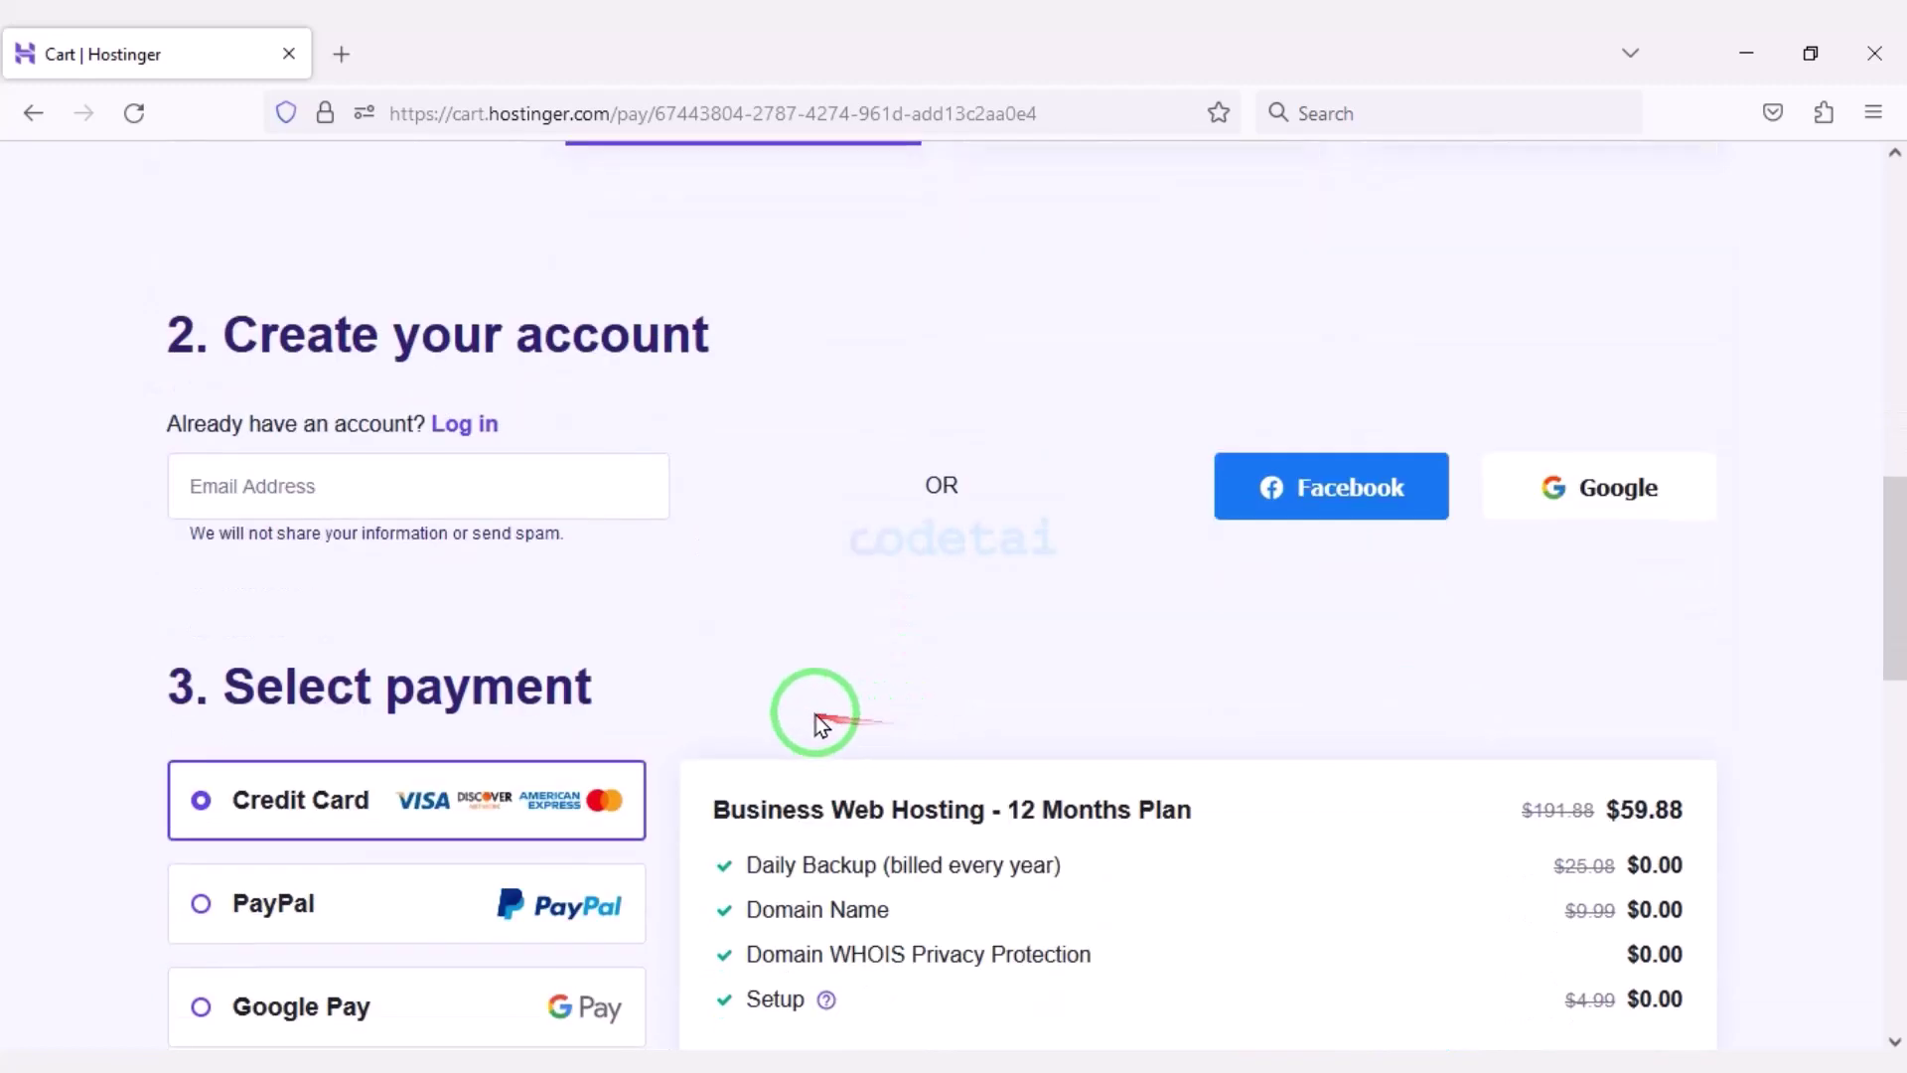
{"action": "mouse_move", "coordinate": [126, 293]}
{"action": "left_mouse_down"}
{"action": "mouse_move", "coordinate": [1799, 573]}
{"action": "mouse_move", "coordinate": [1802, 608]}
{"action": "left_mouse_up"}
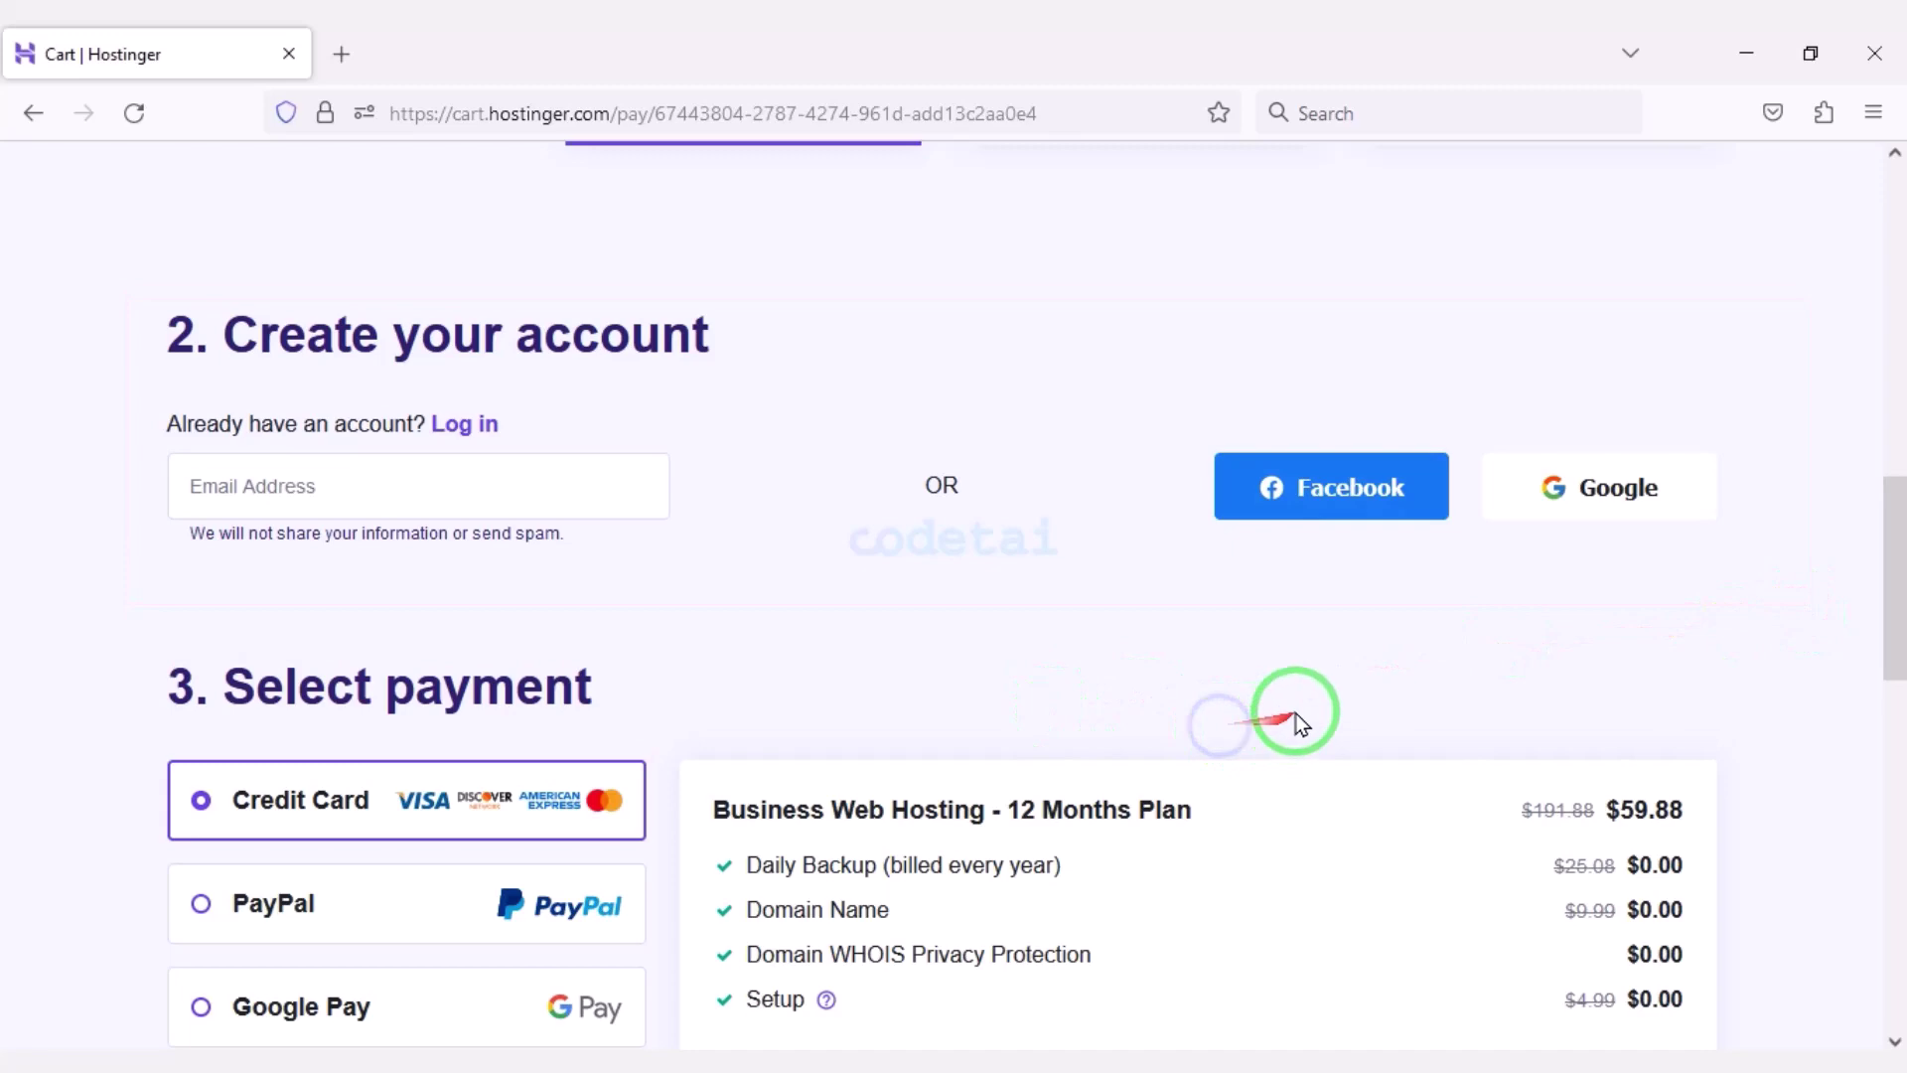
{"action": "left_click", "coordinate": [1554, 486]}
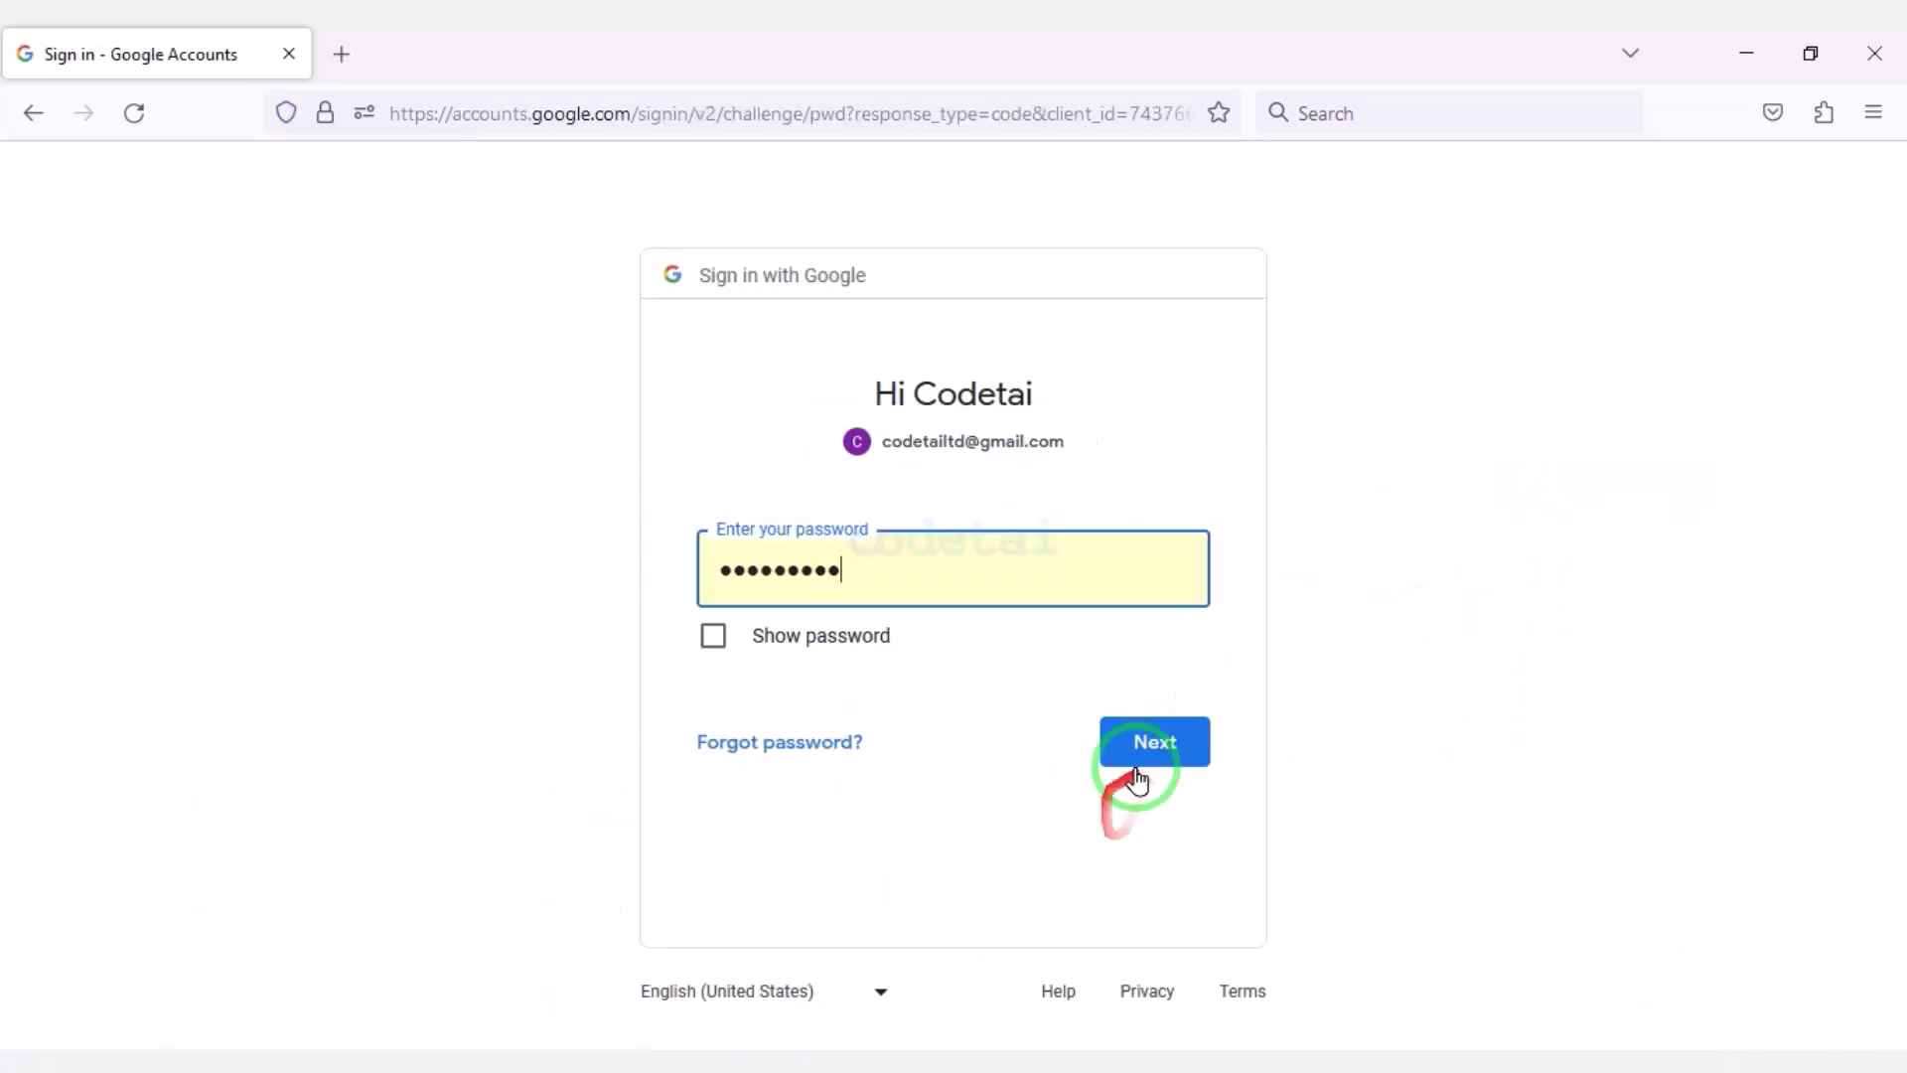
{"action": "left_click", "coordinate": [1137, 780]}
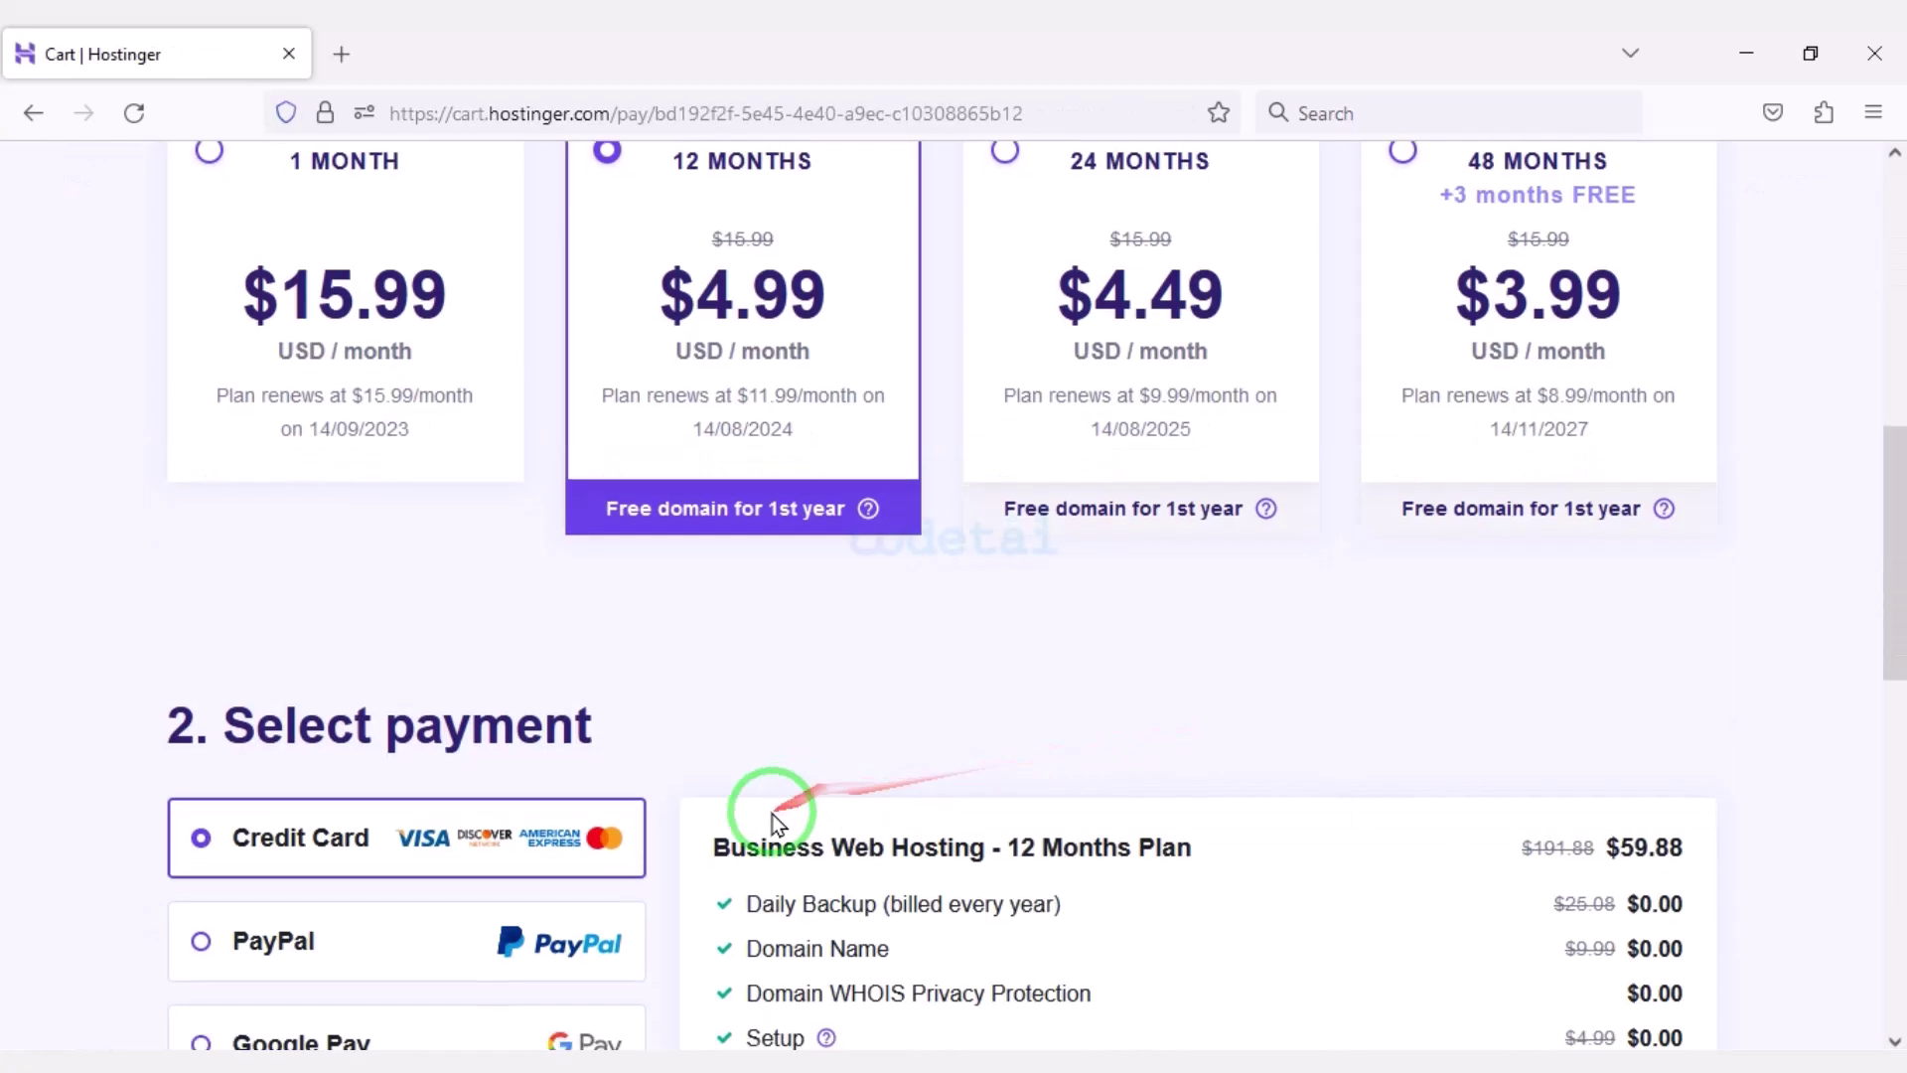
Highlight the 69% discount and $59.88 total in the order summary.
{"action": "scroll", "coordinate": [864, 809], "scroll_direction": "down", "scroll_amount": 5}
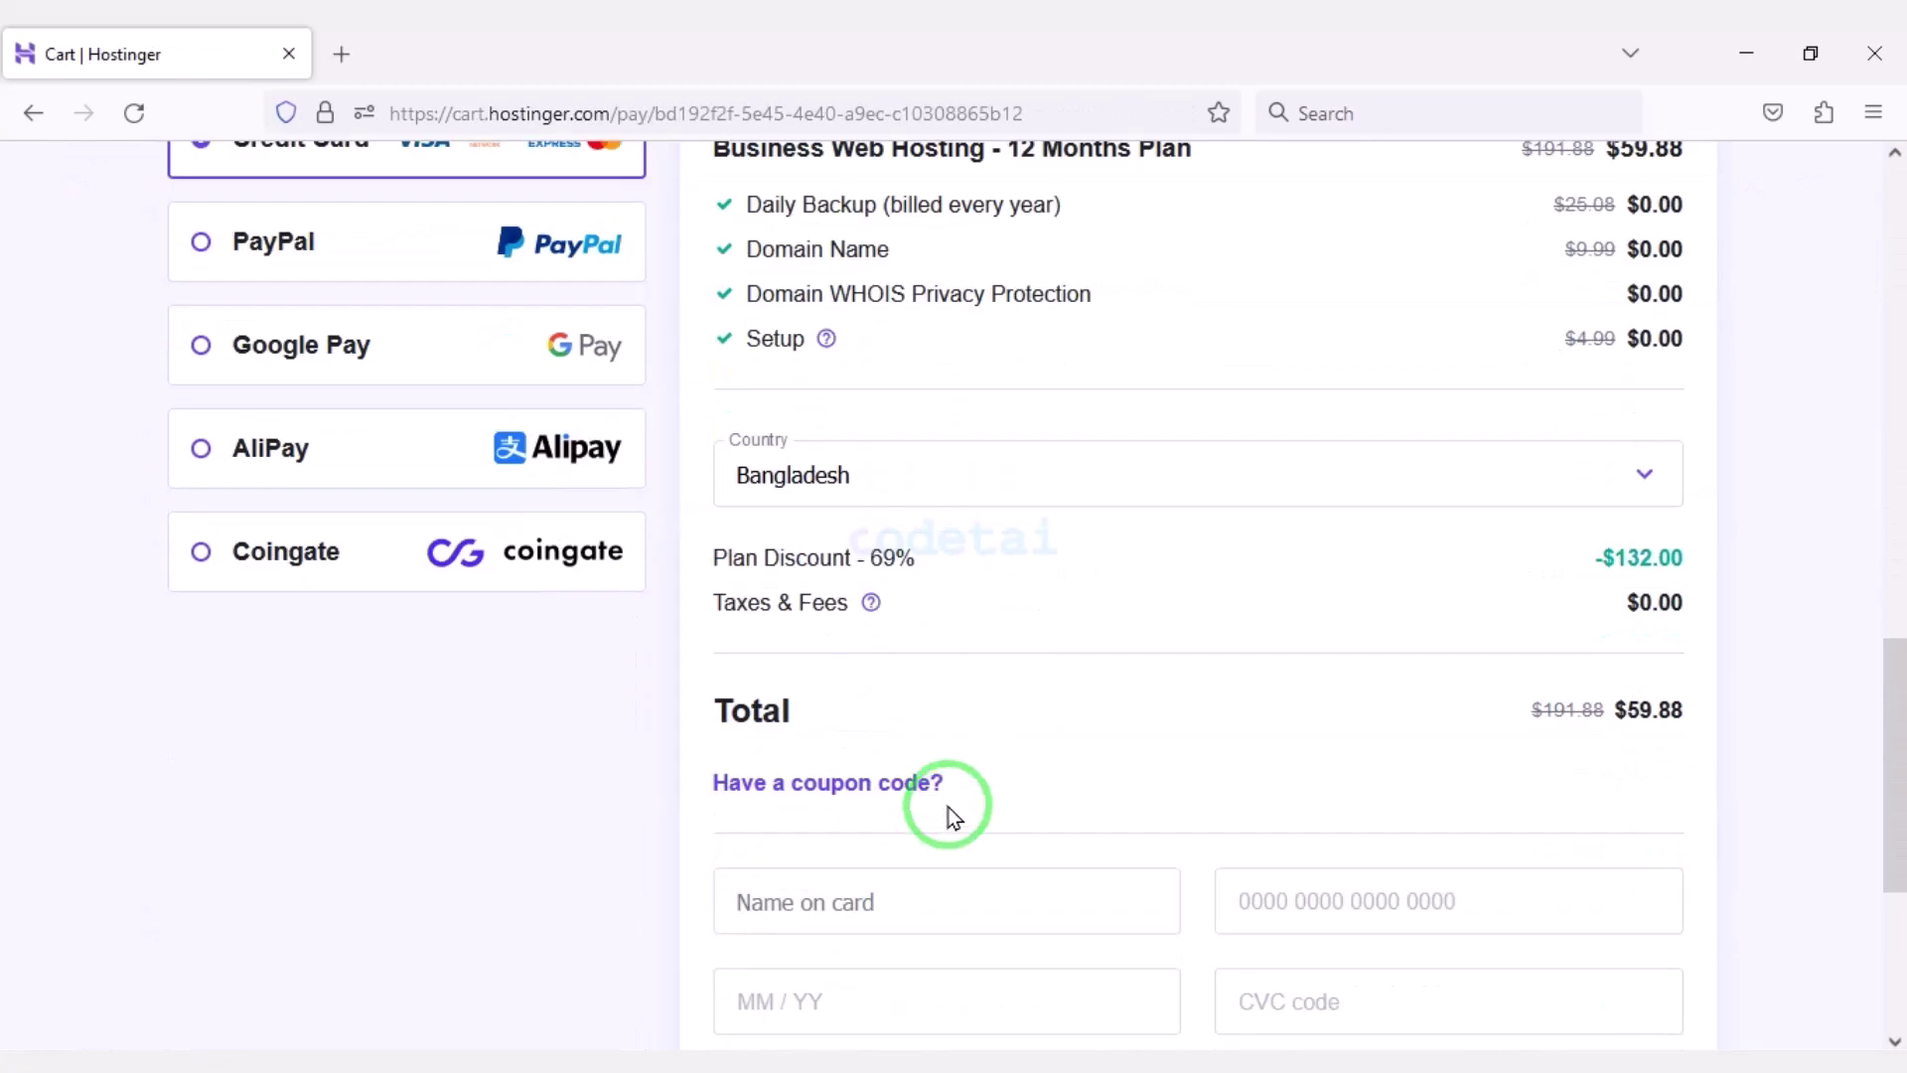
{"action": "left_click_drag", "start_coordinate": [688, 531], "coordinate": [939, 574]}
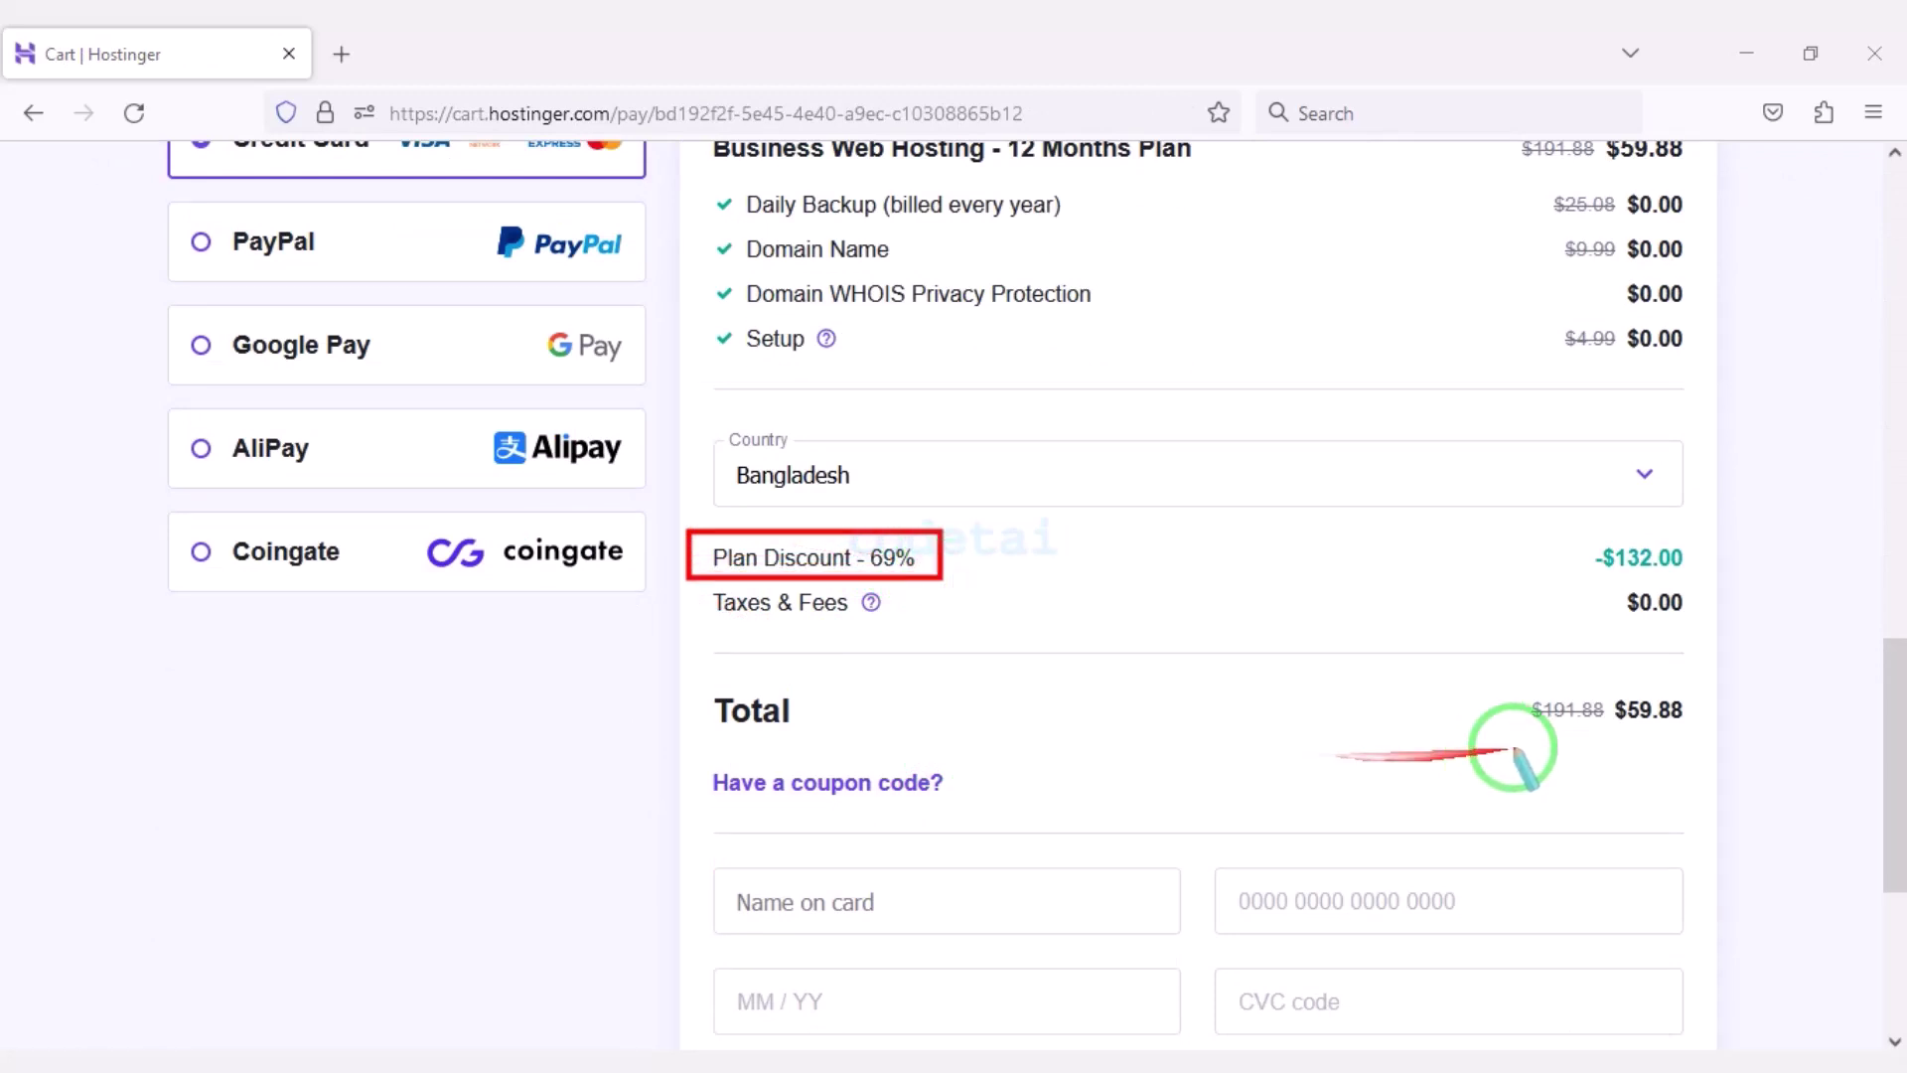
{"action": "left_click_drag", "start_coordinate": [1507, 677], "coordinate": [1706, 738]}
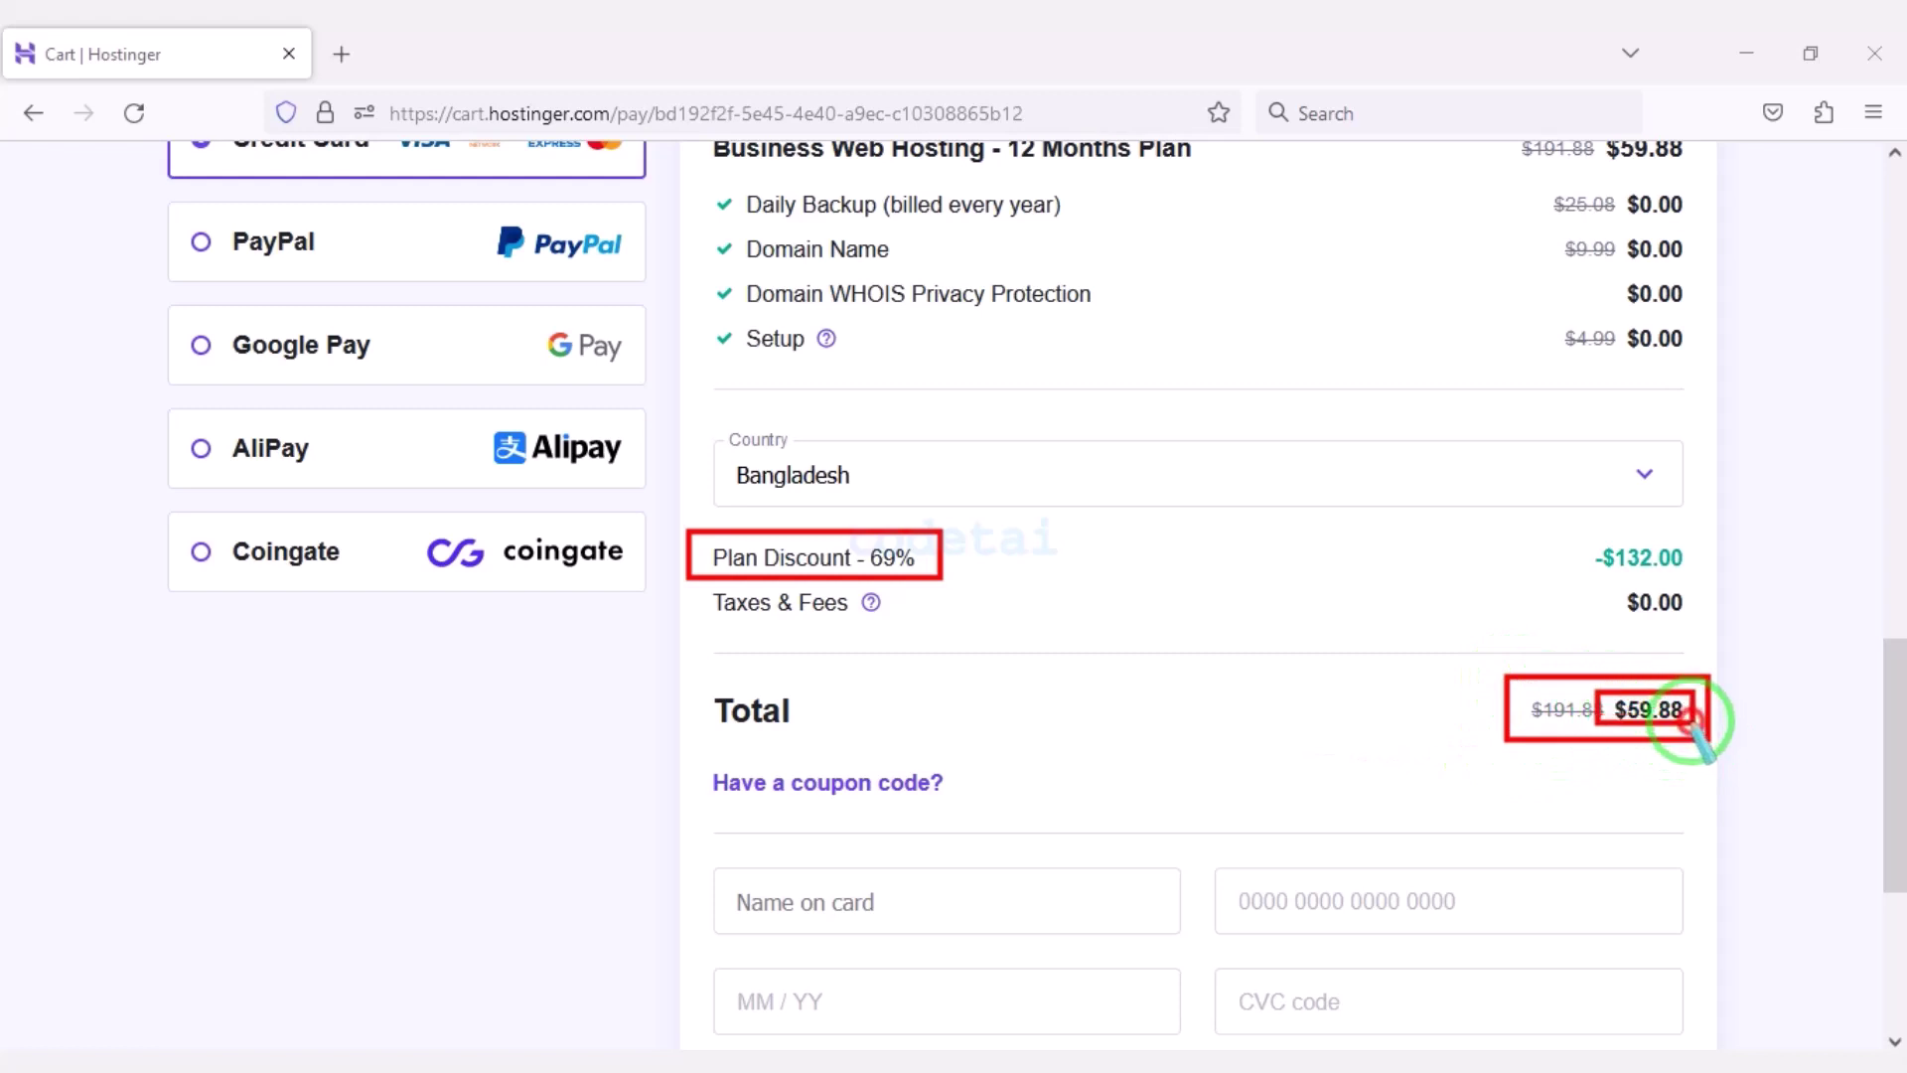
{"action": "scroll", "coordinate": [460, 331], "scroll_direction": "up", "scroll_amount": 2}
{"action": "mouse_move", "coordinate": [147, 226]}
{"action": "left_mouse_down"}
{"action": "mouse_move", "coordinate": [359, 297]}
{"action": "mouse_move", "coordinate": [651, 319]}
{"action": "mouse_move", "coordinate": [655, 334]}
{"action": "left_mouse_up"}
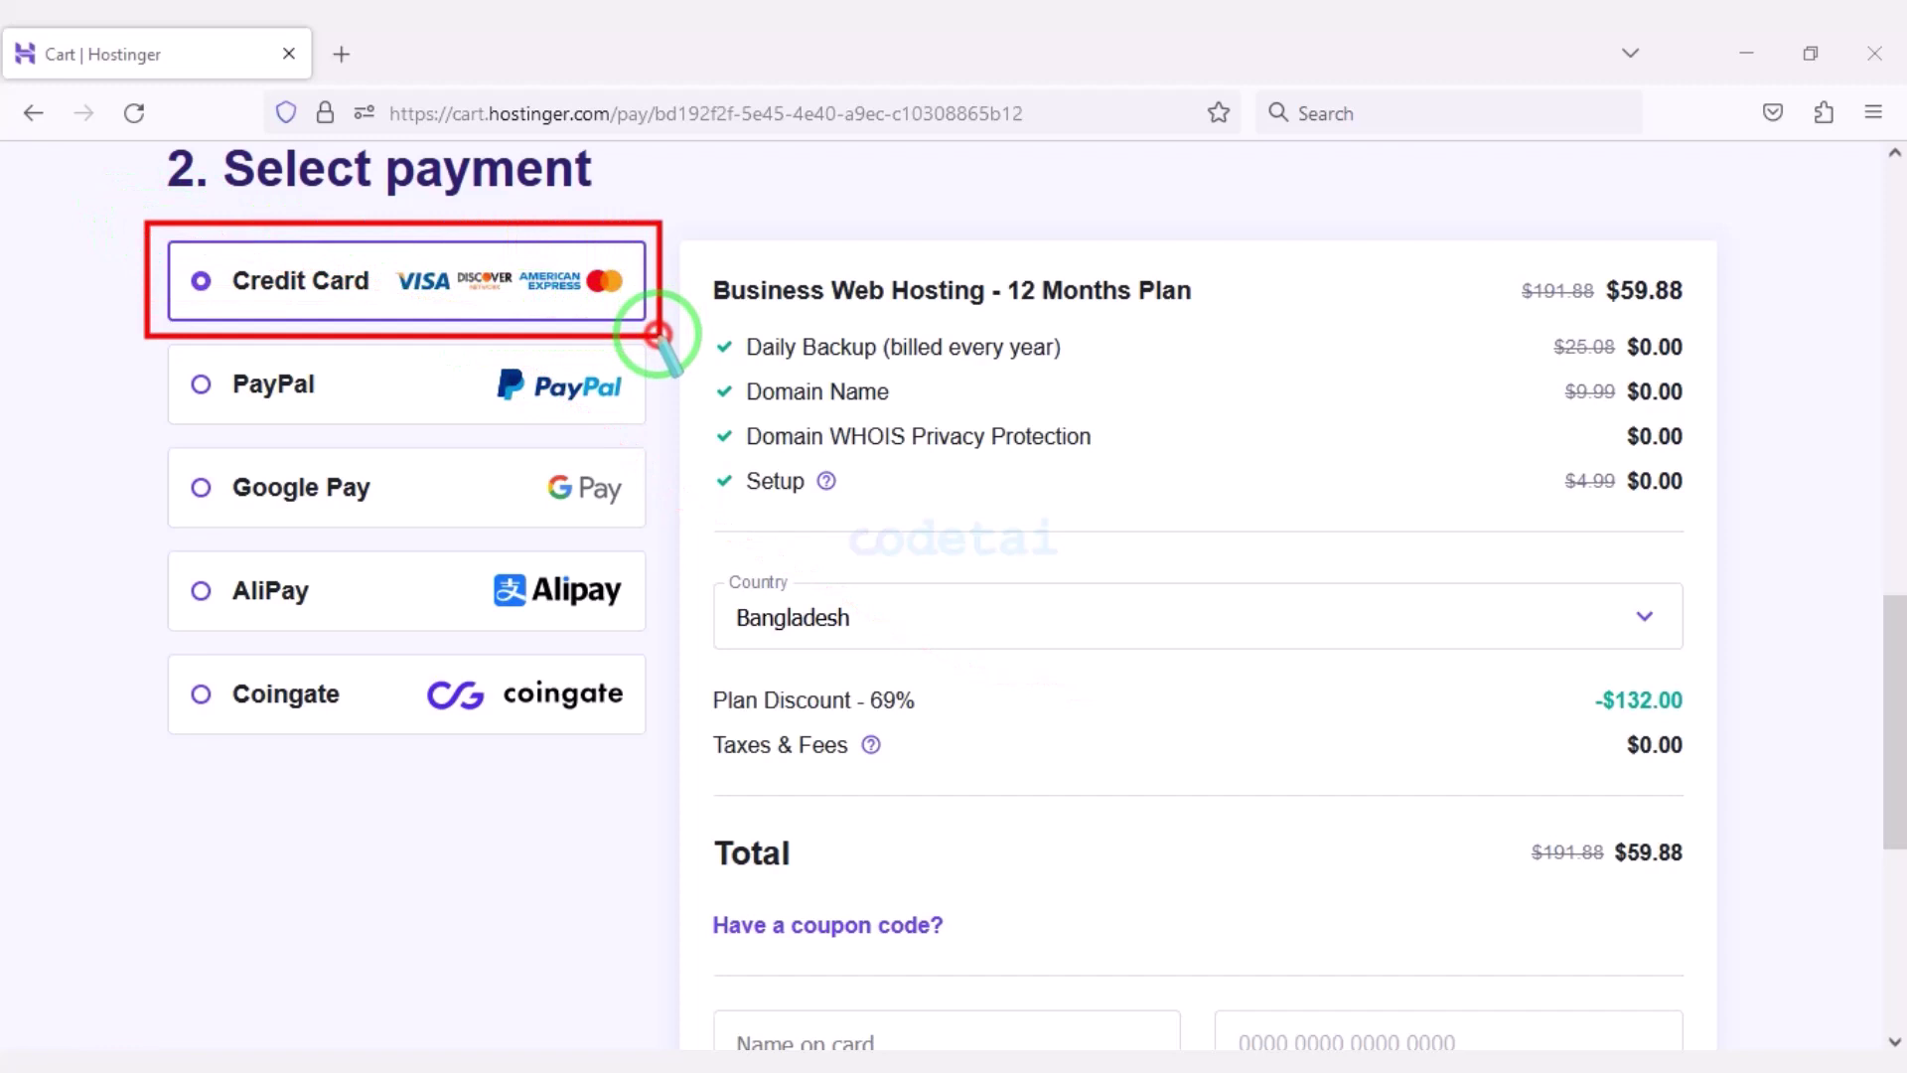
Highlight the card fields and Submit Secure Payment button in the payment section.
{"action": "scroll", "coordinate": [1451, 613], "scroll_direction": "down", "scroll_amount": 5}
{"action": "mouse_move", "coordinate": [894, 568]}
{"action": "left_mouse_down"}
{"action": "mouse_move", "coordinate": [699, 495]}
{"action": "mouse_move", "coordinate": [1523, 758]}
{"action": "mouse_move", "coordinate": [1639, 834]}
{"action": "mouse_move", "coordinate": [1702, 763]}
{"action": "left_mouse_up"}
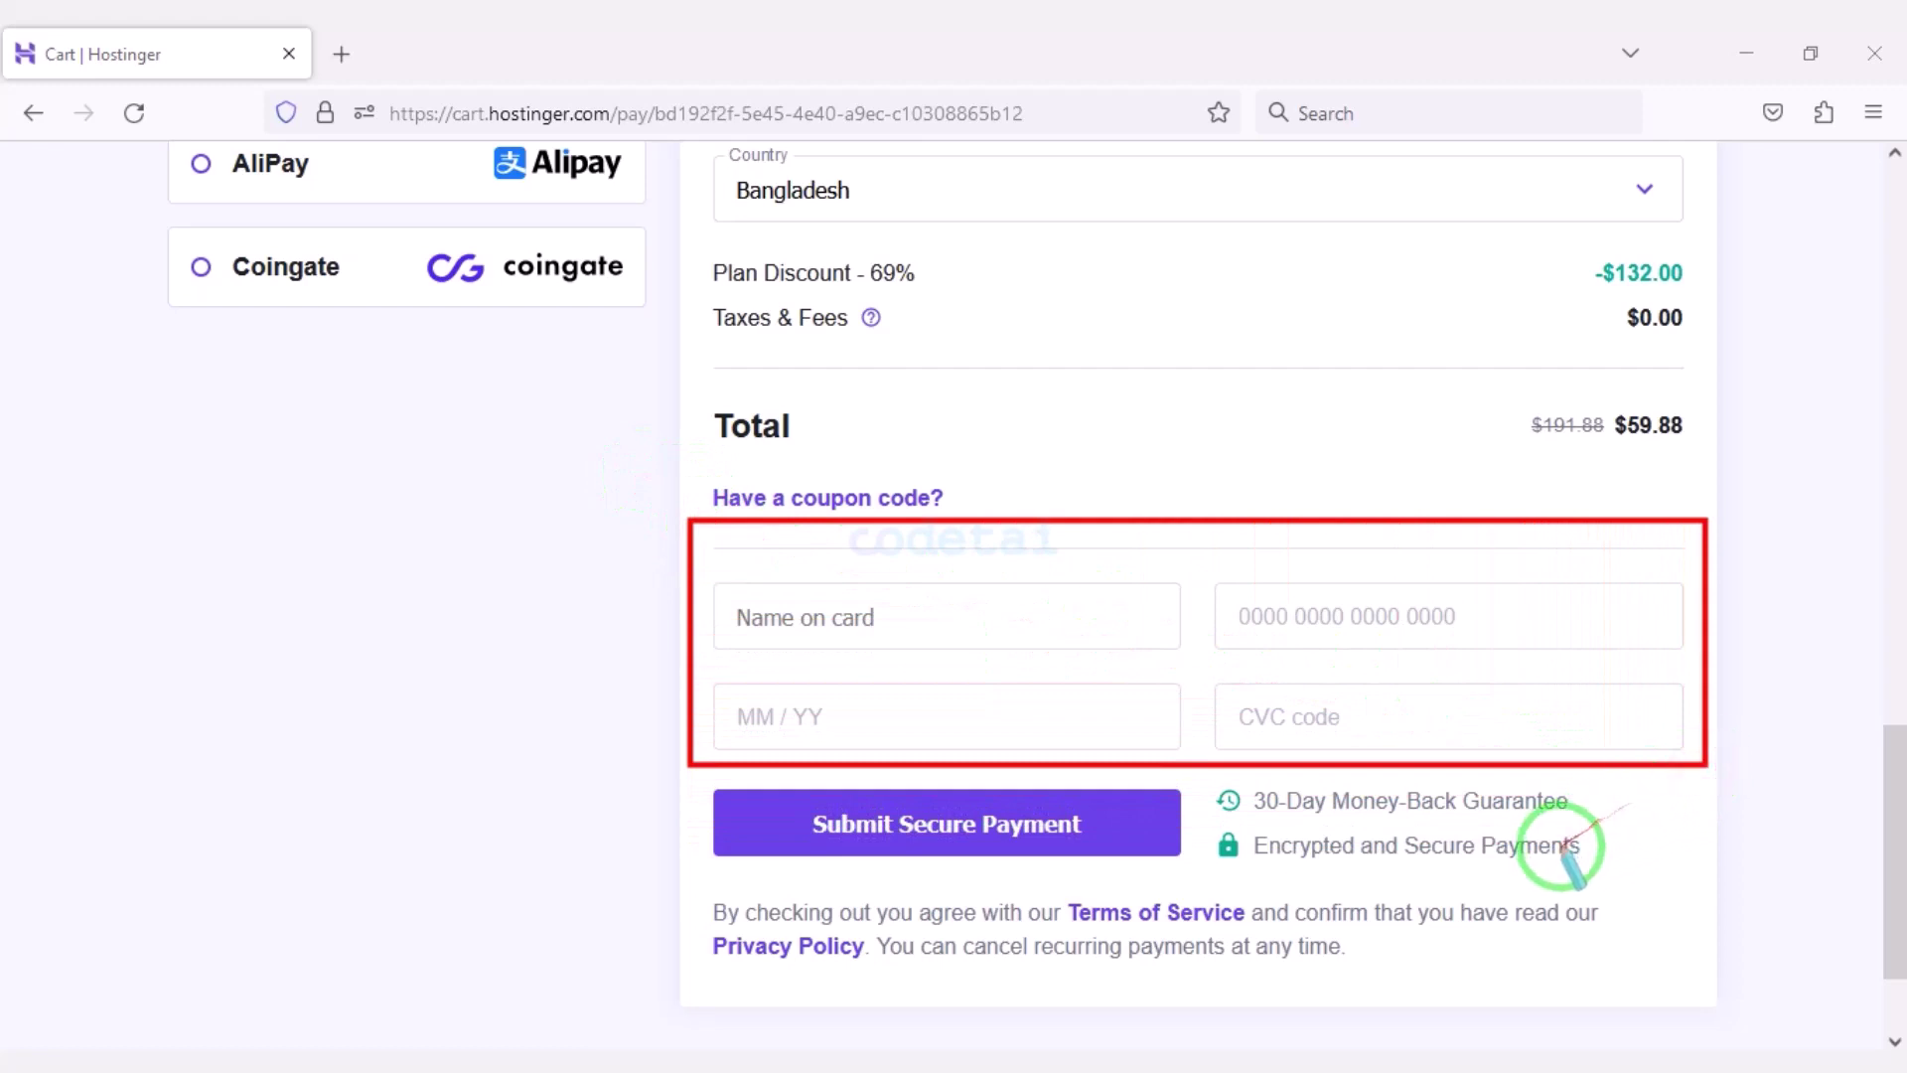
{"action": "left_click_drag", "start_coordinate": [1038, 852], "coordinate": [960, 826]}
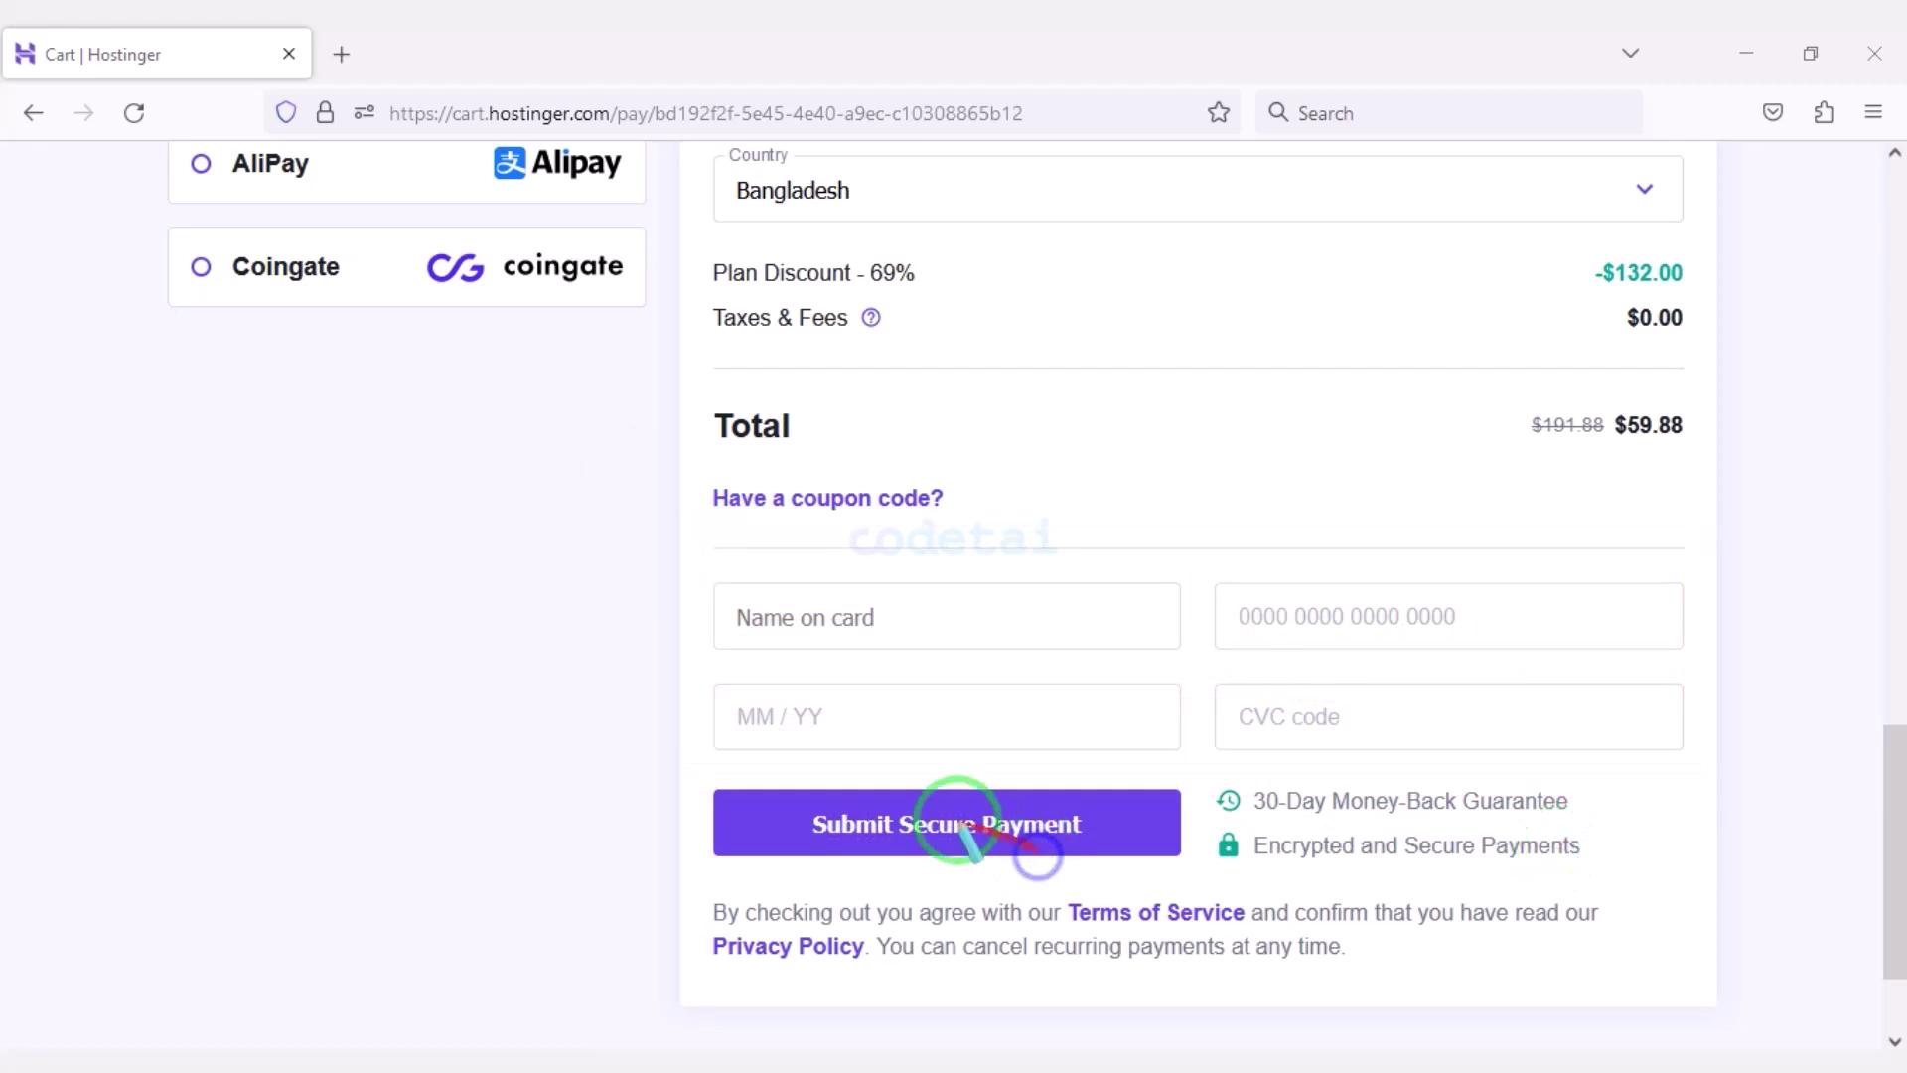
{"action": "left_click_drag", "start_coordinate": [696, 770], "coordinate": [1195, 874]}
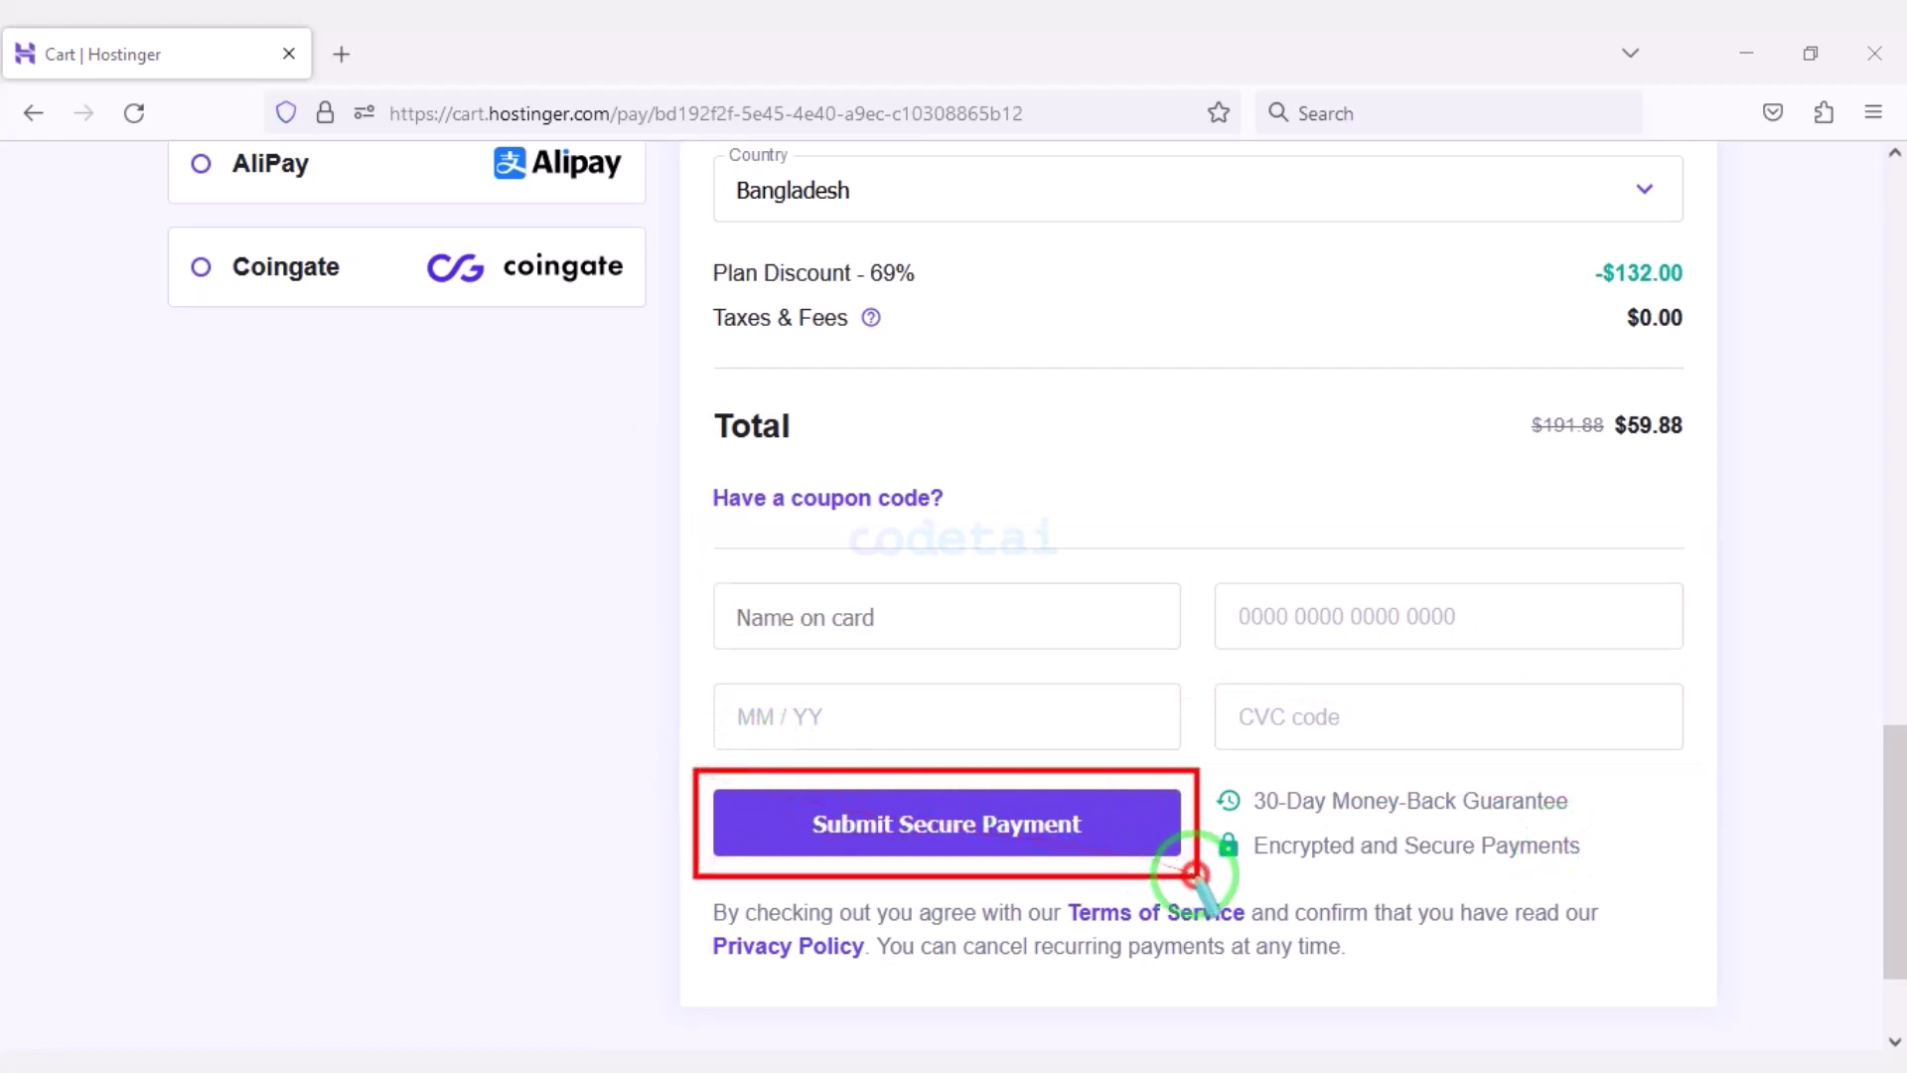
Outline the PayPal, Google Pay, AliPay and Coingate alternative payment methods.
{"action": "scroll", "coordinate": [1210, 899], "scroll_direction": "up", "scroll_amount": 4}
{"action": "left_click_drag", "start_coordinate": [566, 752], "coordinate": [196, 392]}
{"action": "mouse_move", "coordinate": [134, 320]}
{"action": "left_mouse_down"}
{"action": "mouse_move", "coordinate": [306, 406]}
{"action": "mouse_move", "coordinate": [657, 434]}
{"action": "left_mouse_up"}
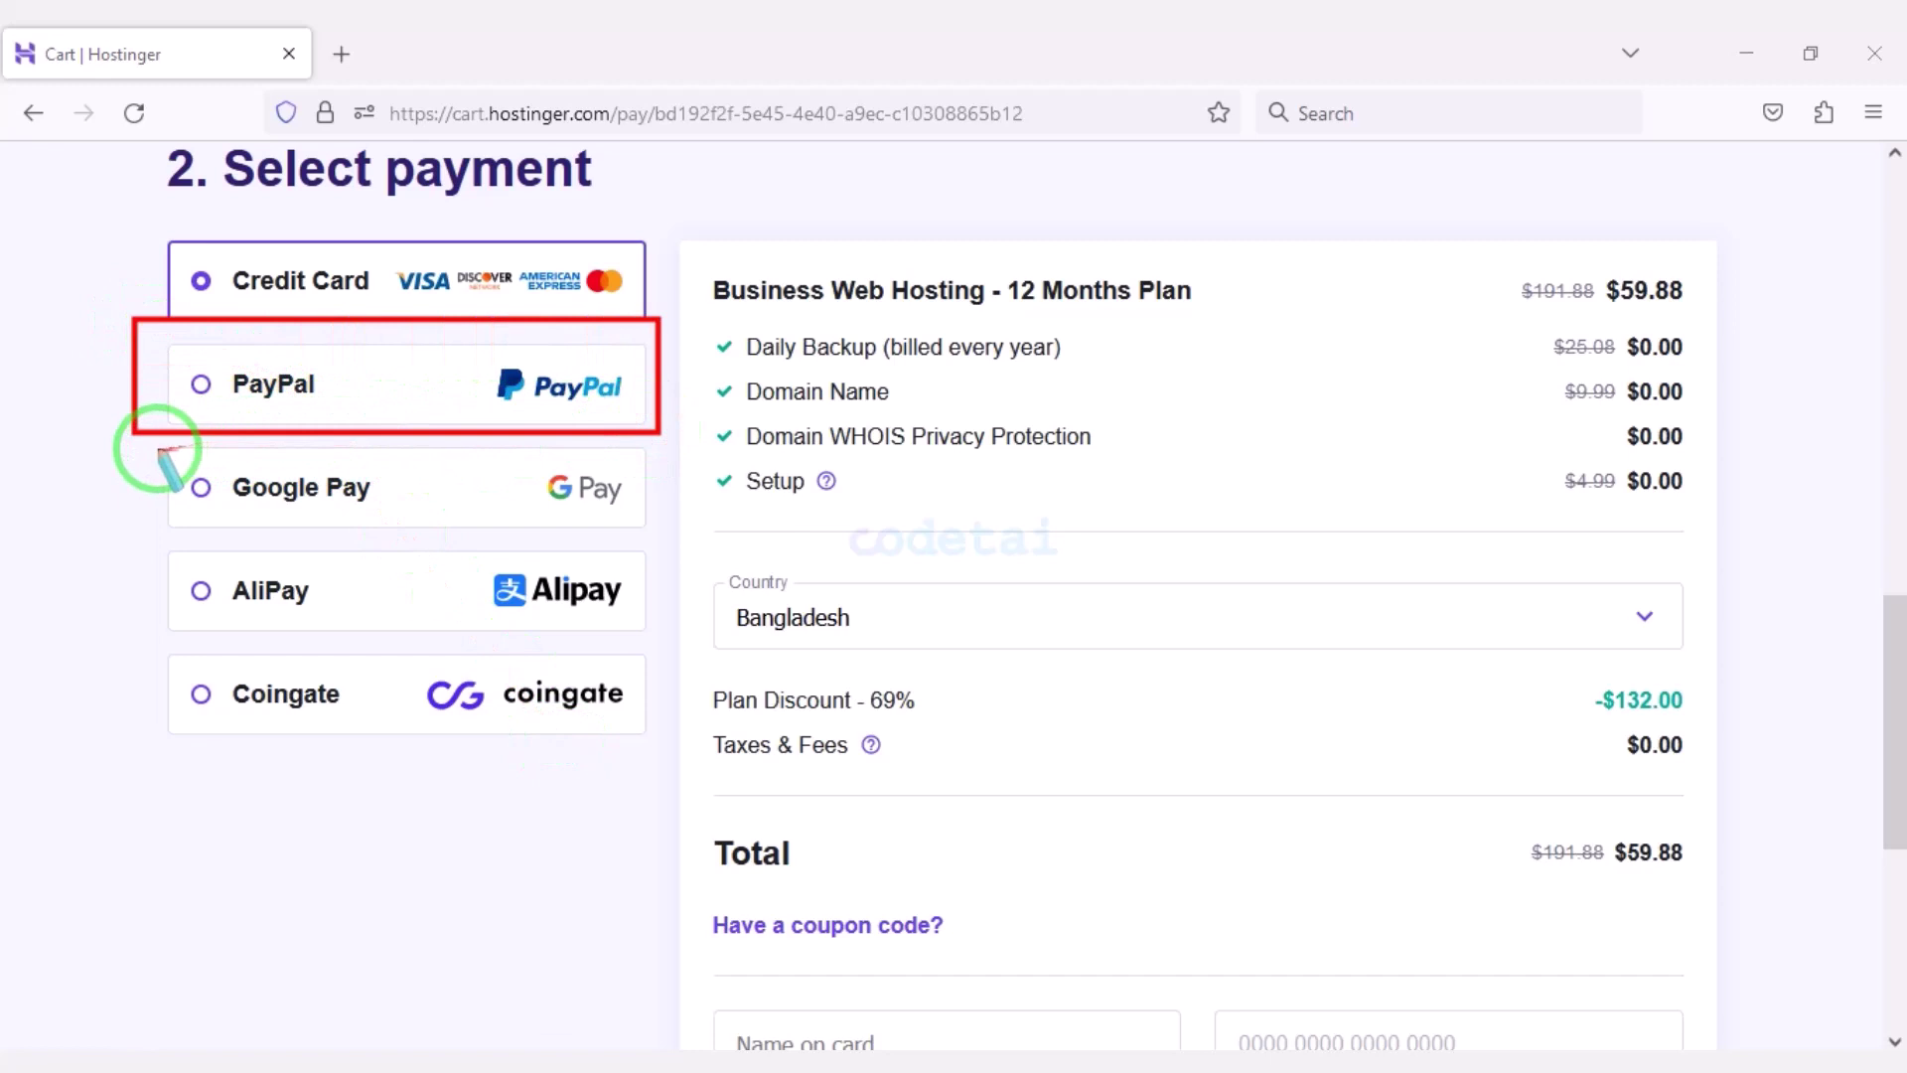
{"action": "mouse_move", "coordinate": [157, 439]}
{"action": "left_mouse_down"}
{"action": "mouse_move", "coordinate": [561, 561]}
{"action": "mouse_move", "coordinate": [656, 633]}
{"action": "left_mouse_up"}
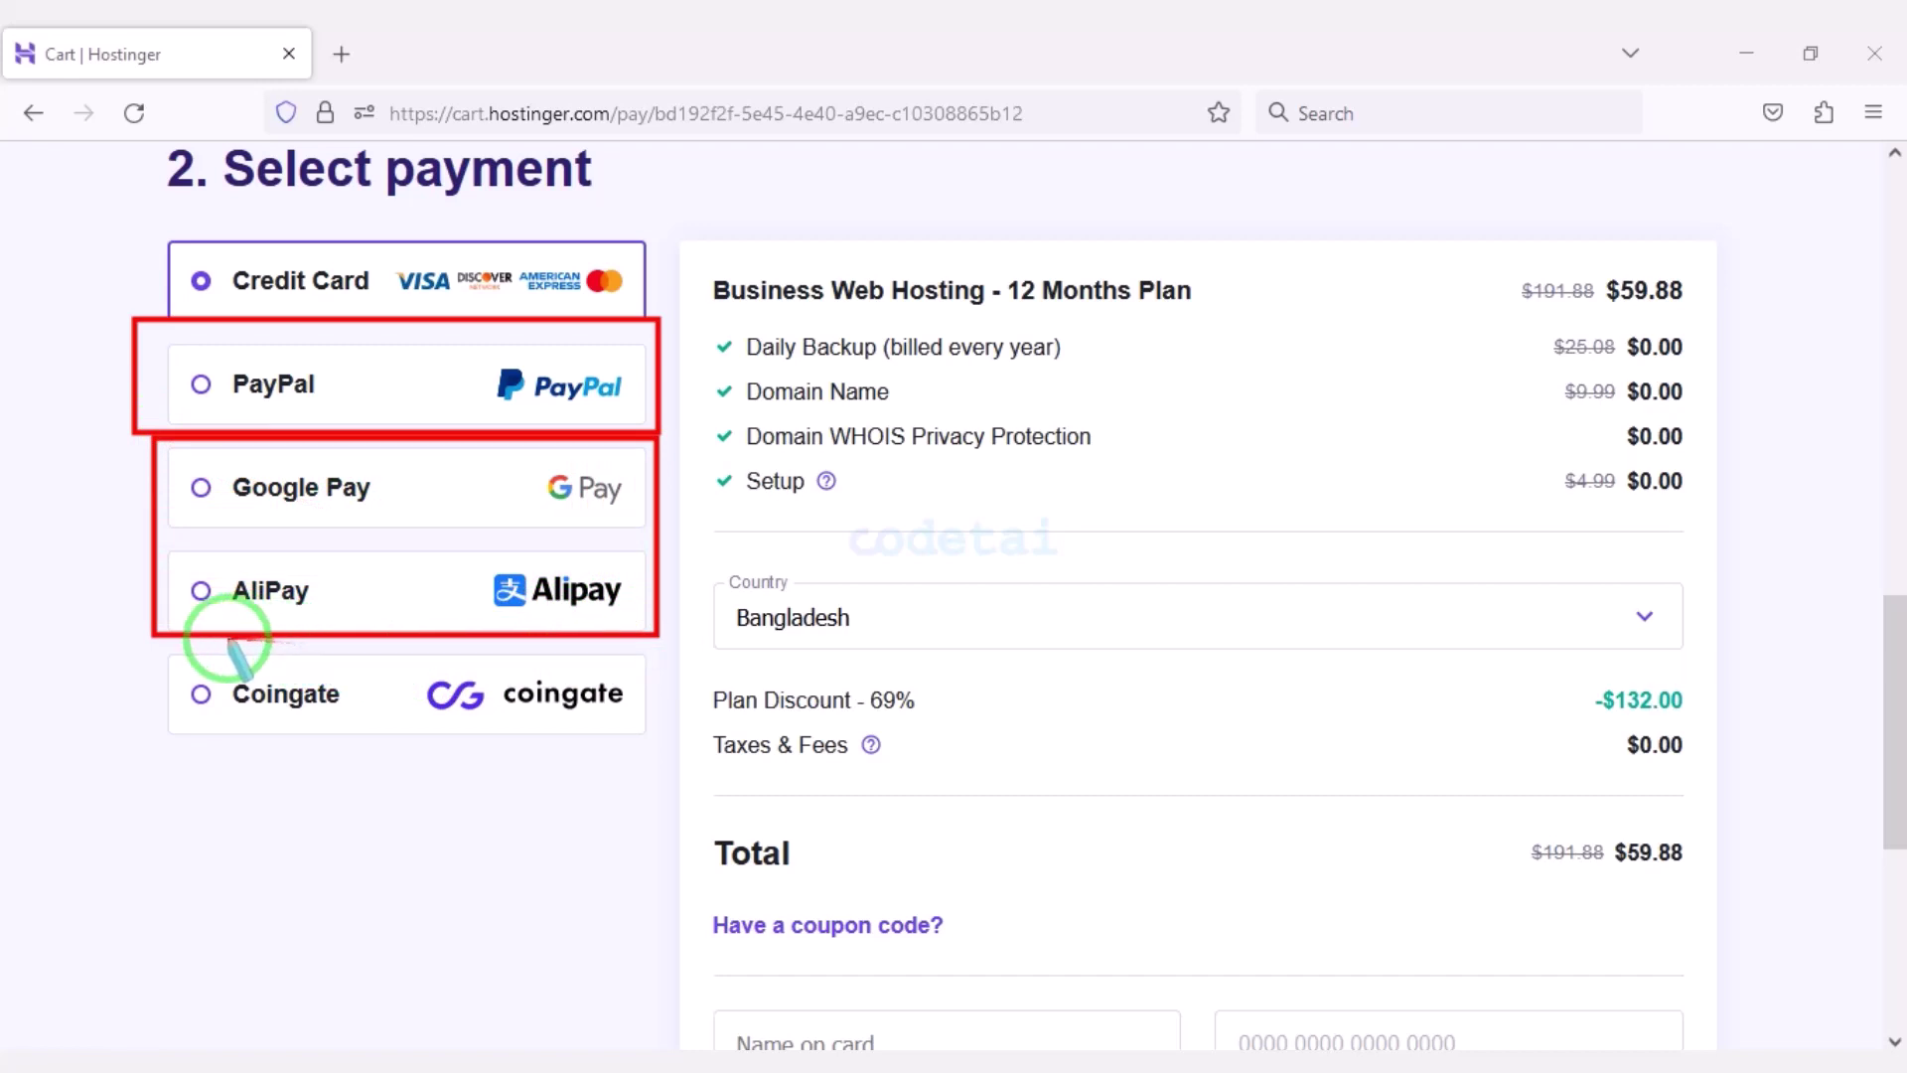
{"action": "mouse_move", "coordinate": [238, 663]}
{"action": "left_mouse_down"}
{"action": "mouse_move", "coordinate": [545, 694]}
{"action": "mouse_move", "coordinate": [658, 728]}
{"action": "left_mouse_up"}
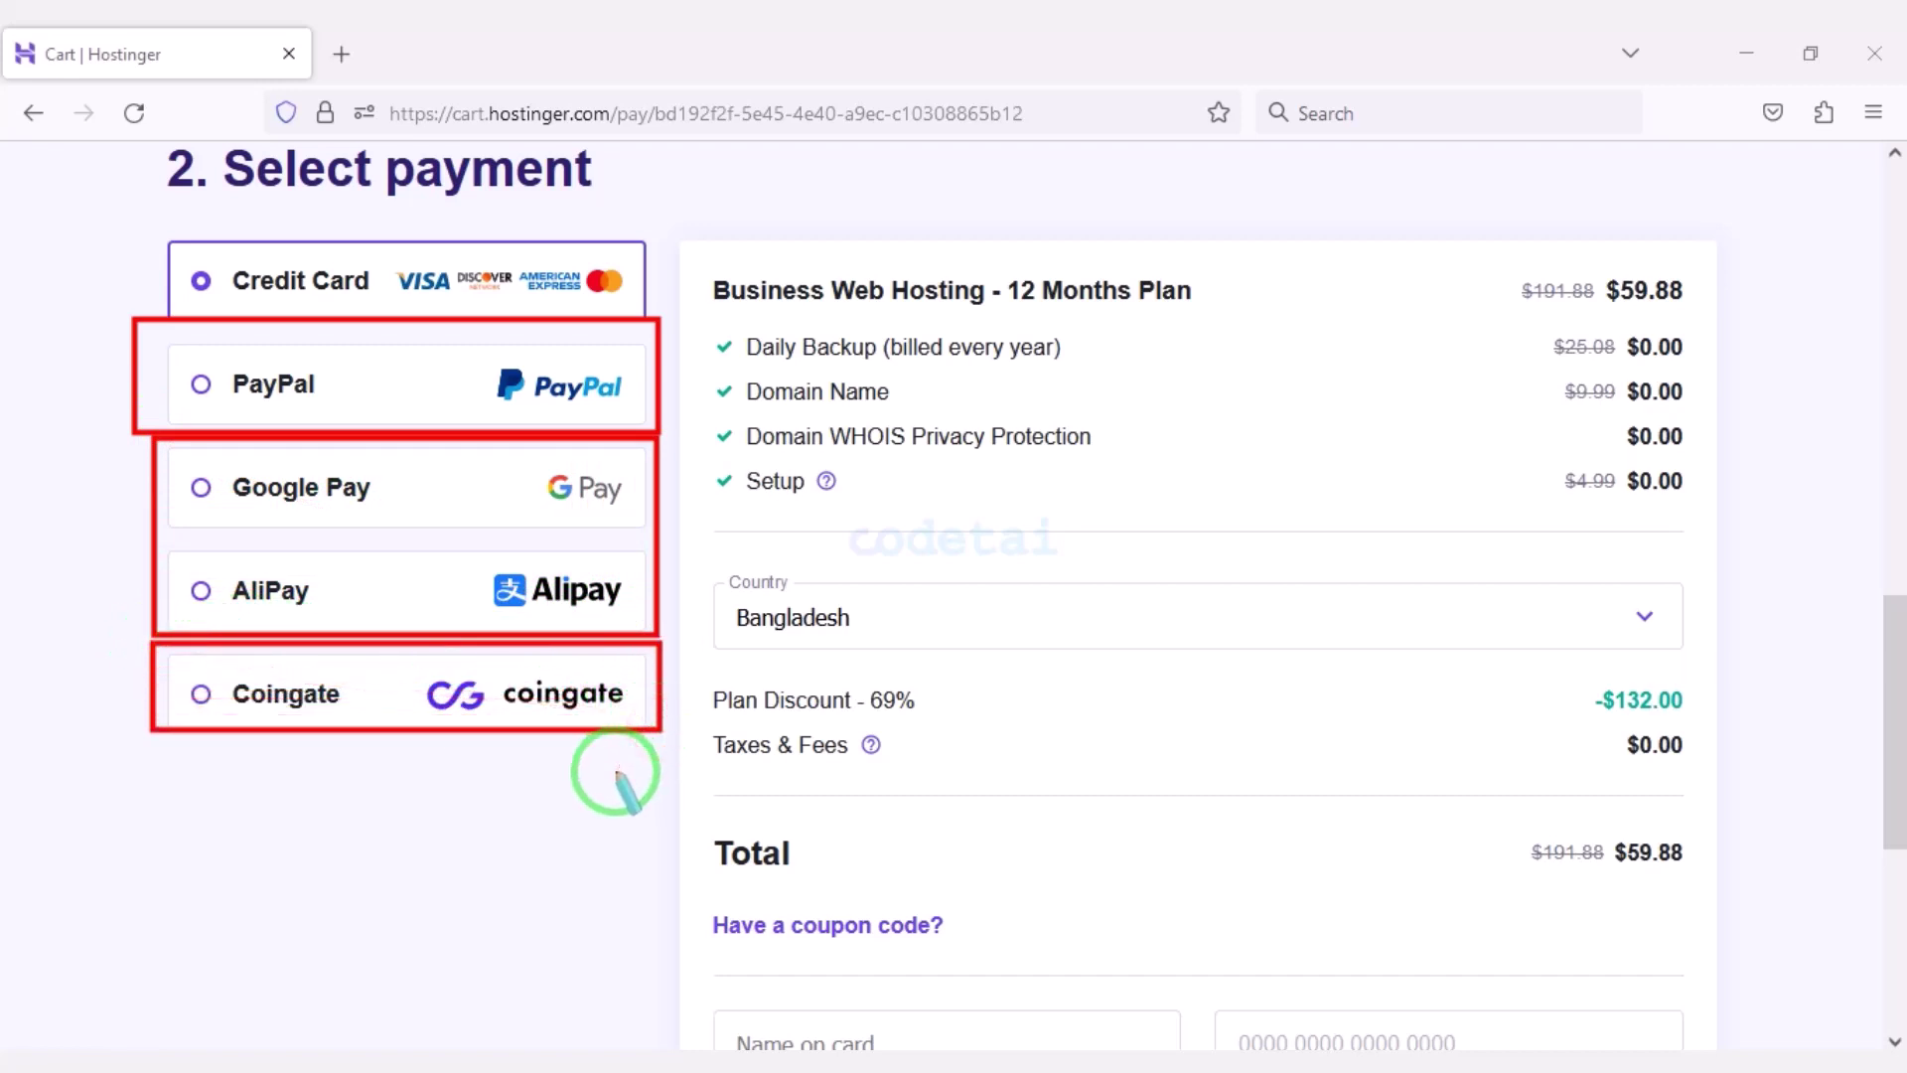
{"action": "scroll", "coordinate": [1391, 830], "scroll_direction": "up", "scroll_amount": 4}
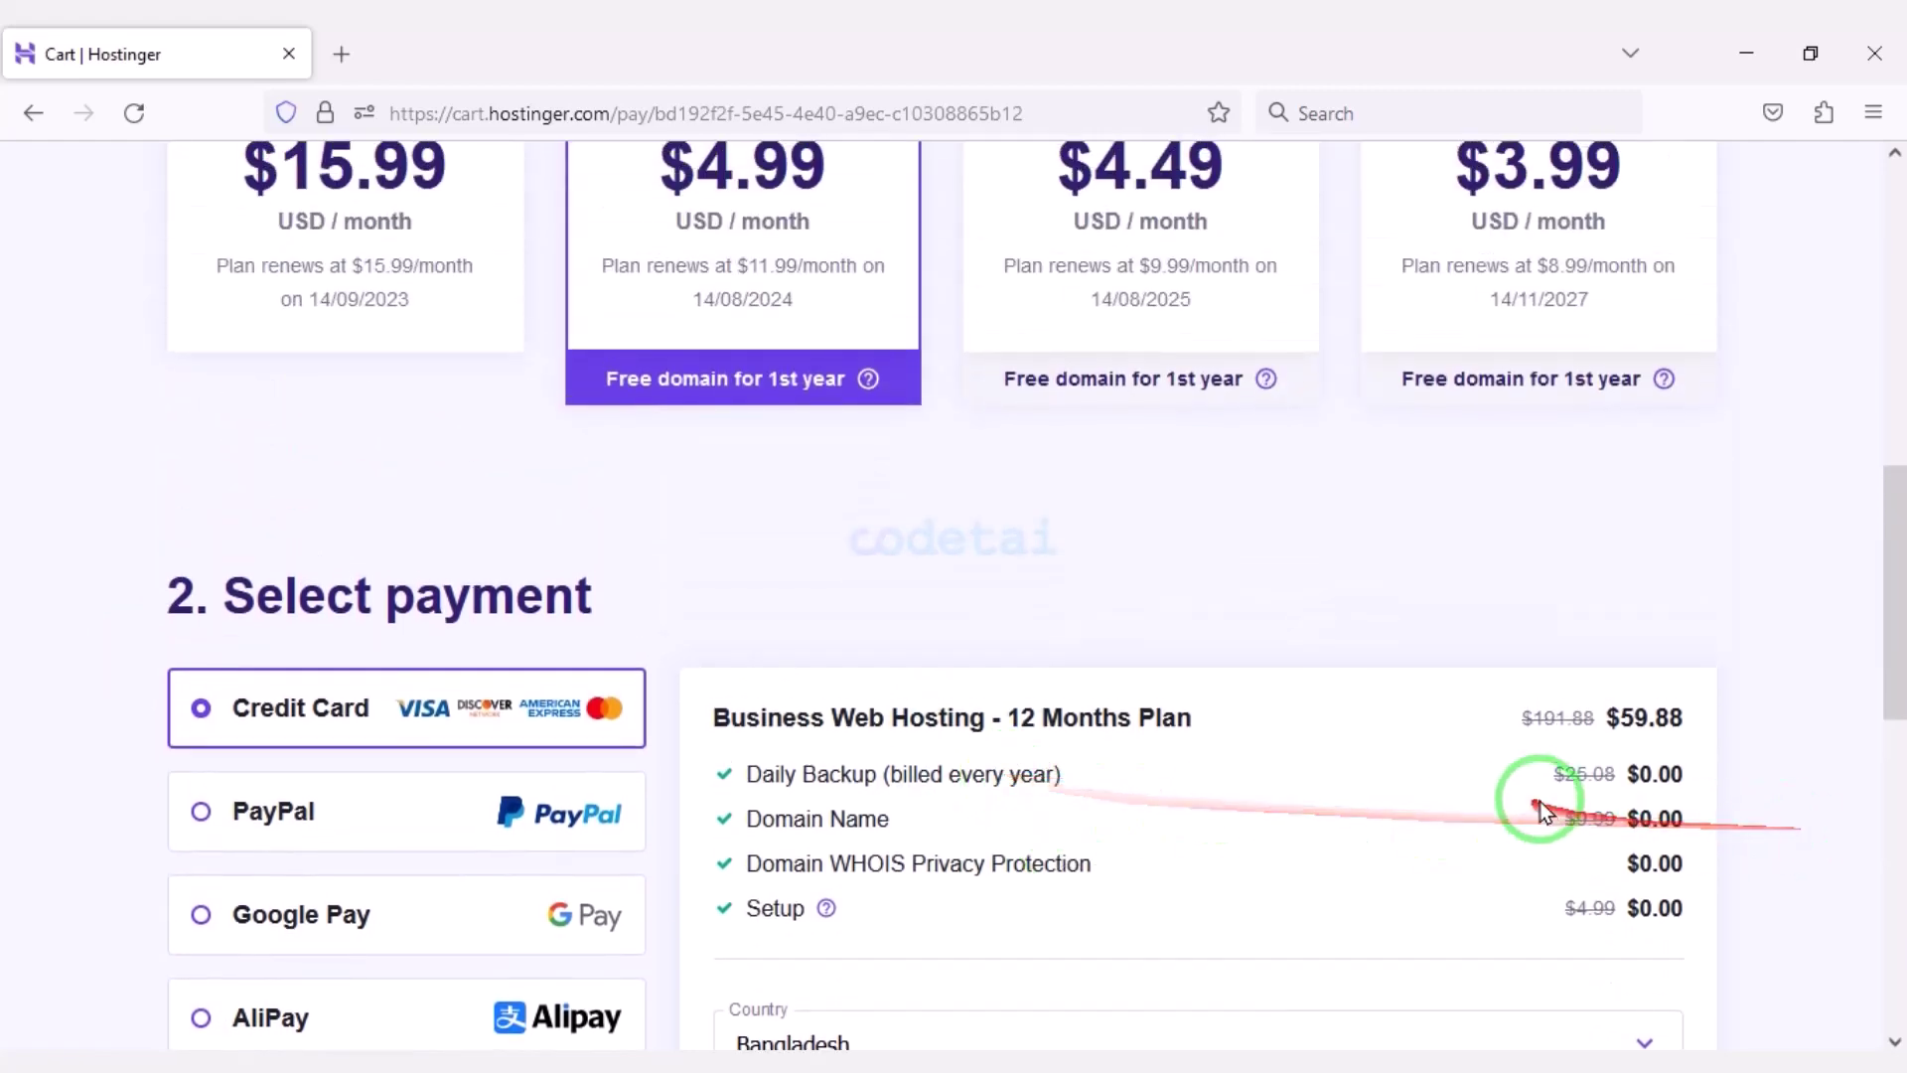
{"action": "scroll", "coordinate": [1531, 757], "scroll_direction": "up", "scroll_amount": 10}
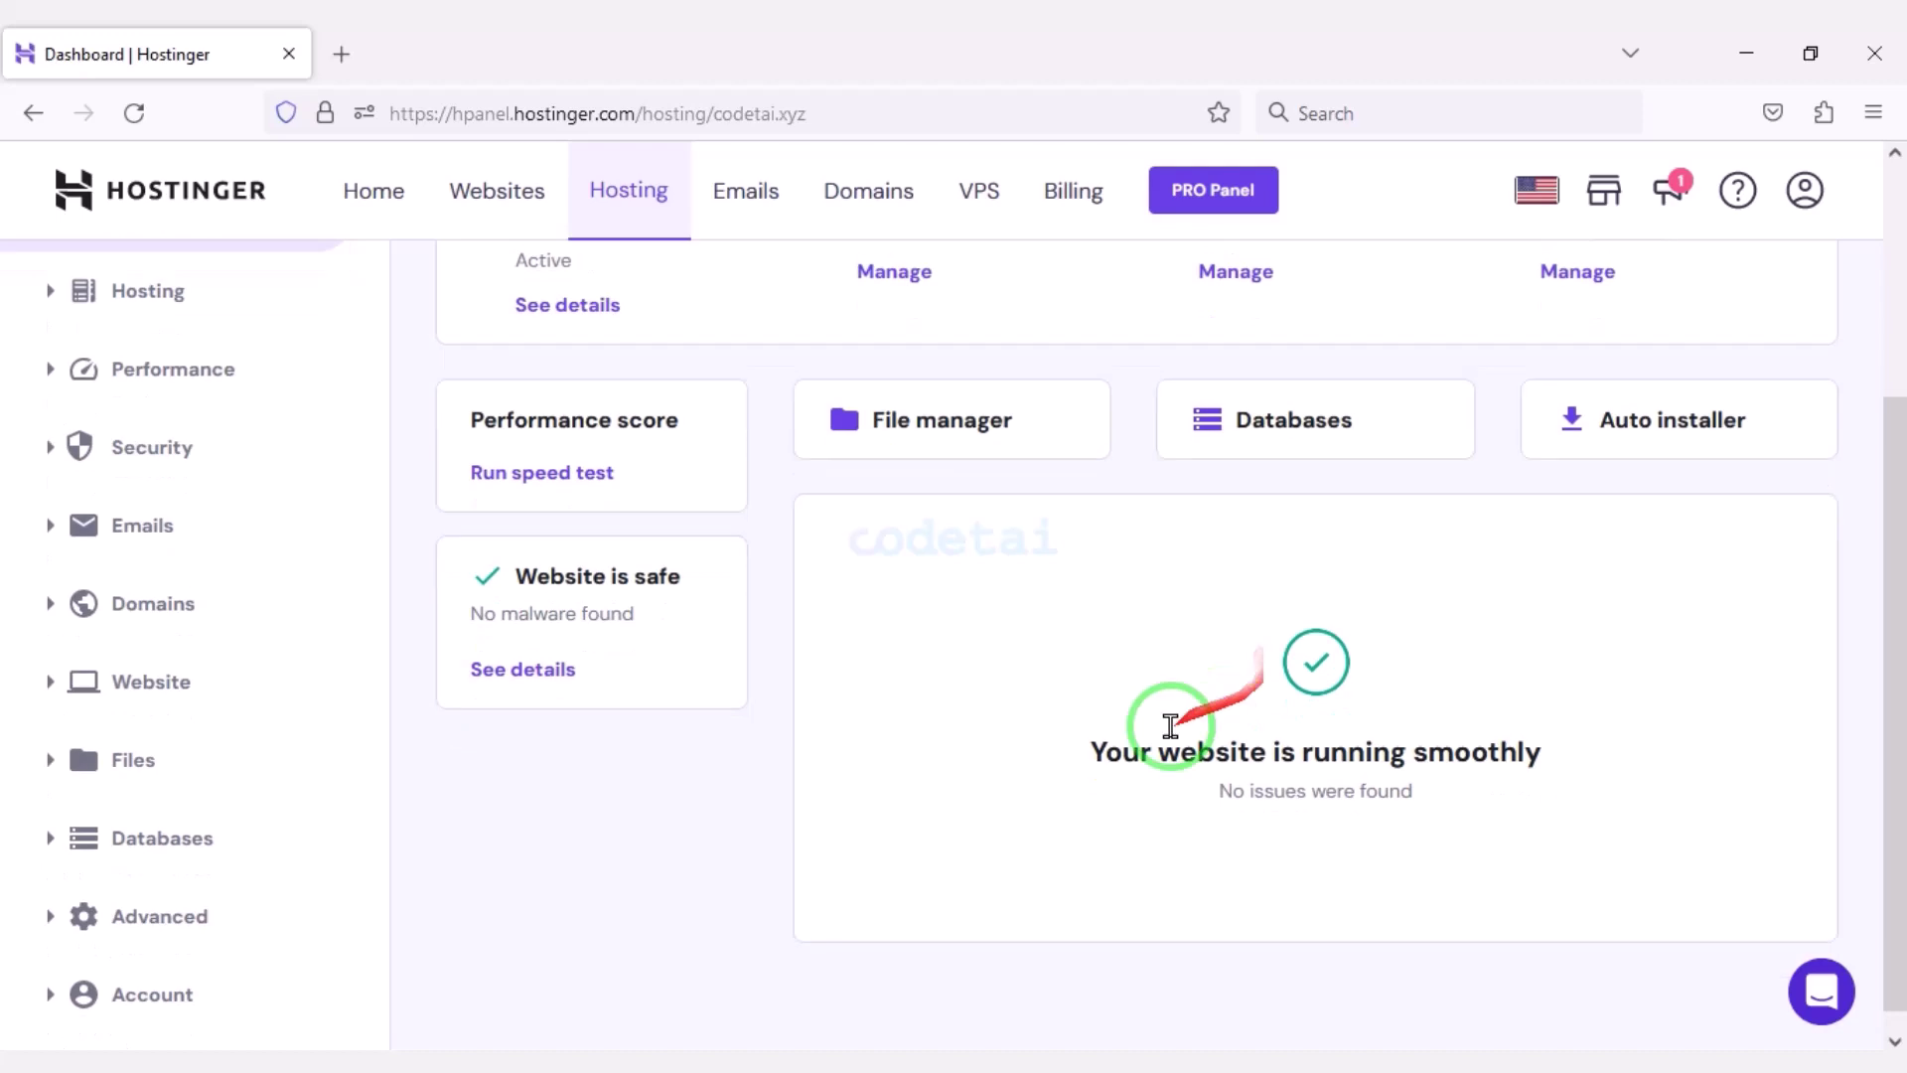
Switch the codetai.xyz website to PHP 8.2 under Advanced > PHP Configuration.
{"action": "scroll", "coordinate": [681, 862], "scroll_direction": "up", "scroll_amount": 3}
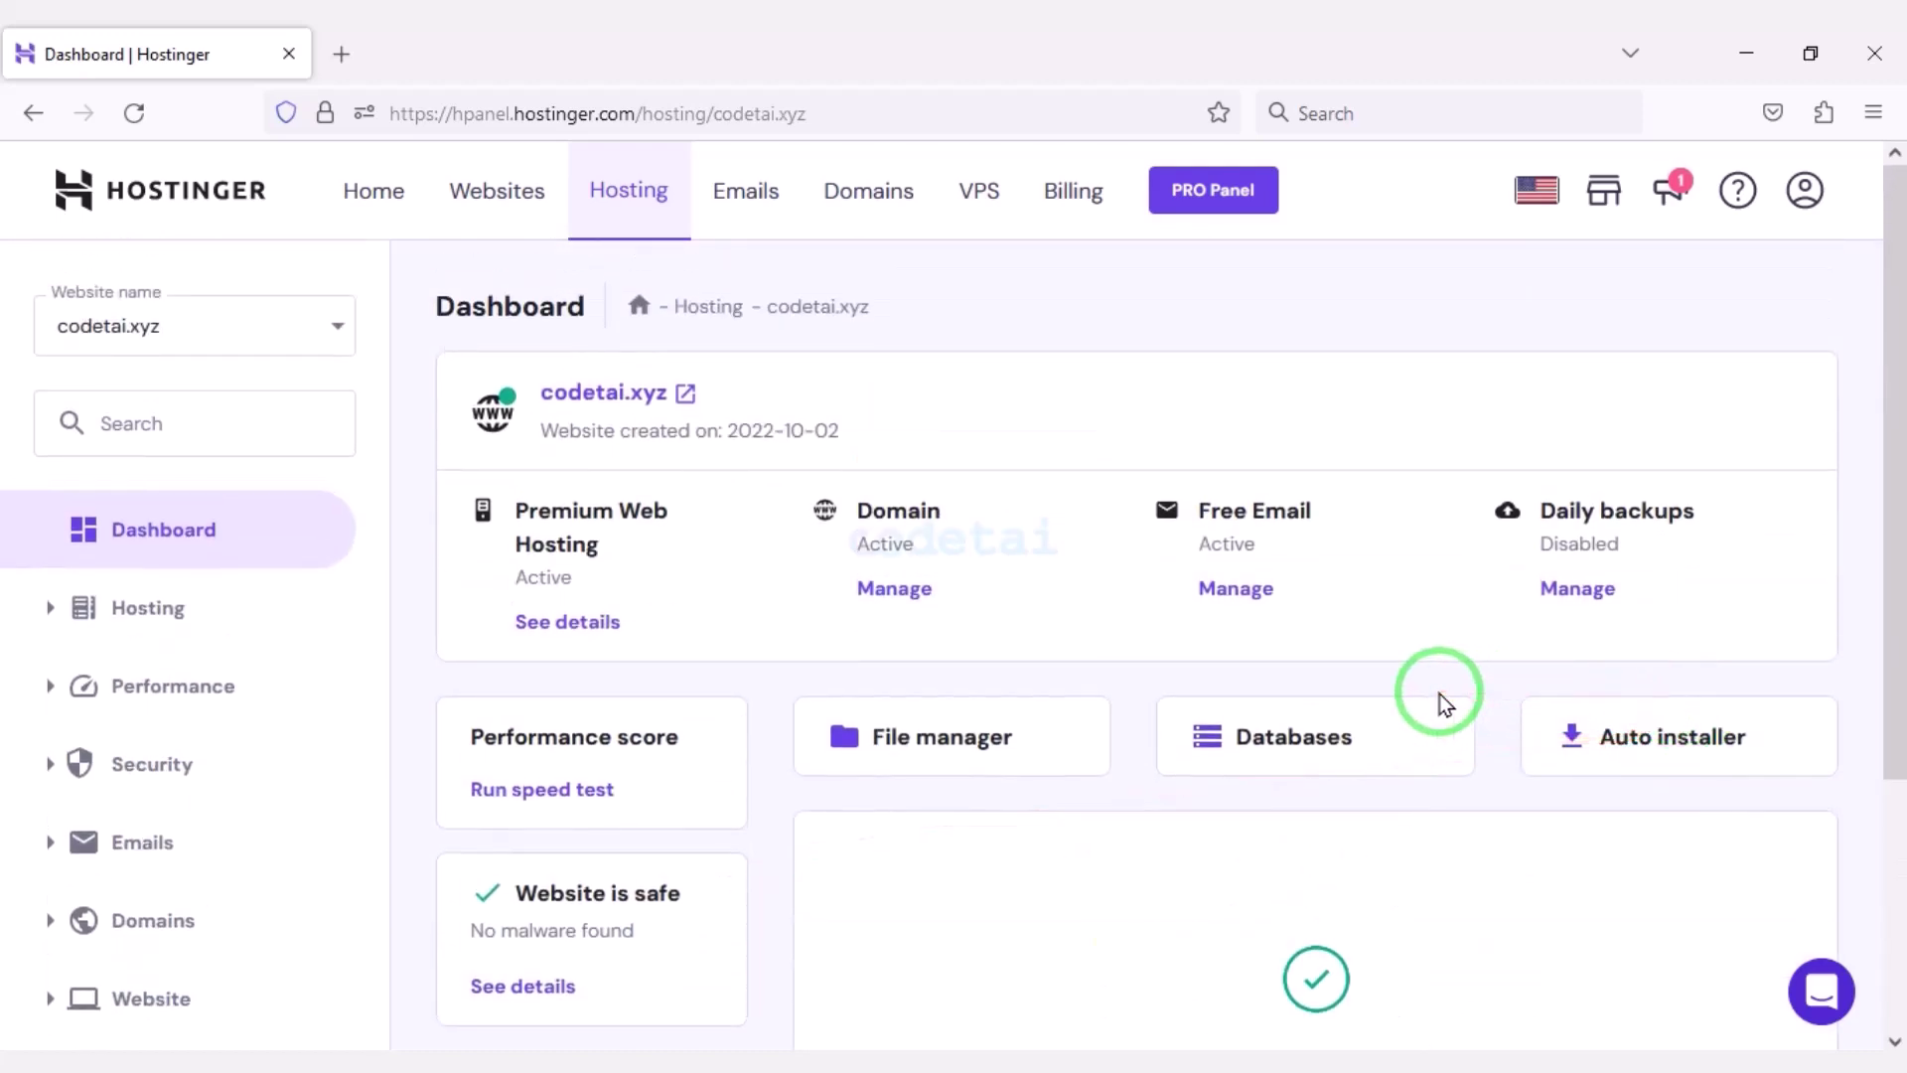
{"action": "scroll", "coordinate": [221, 821], "scroll_direction": "down", "scroll_amount": 3}
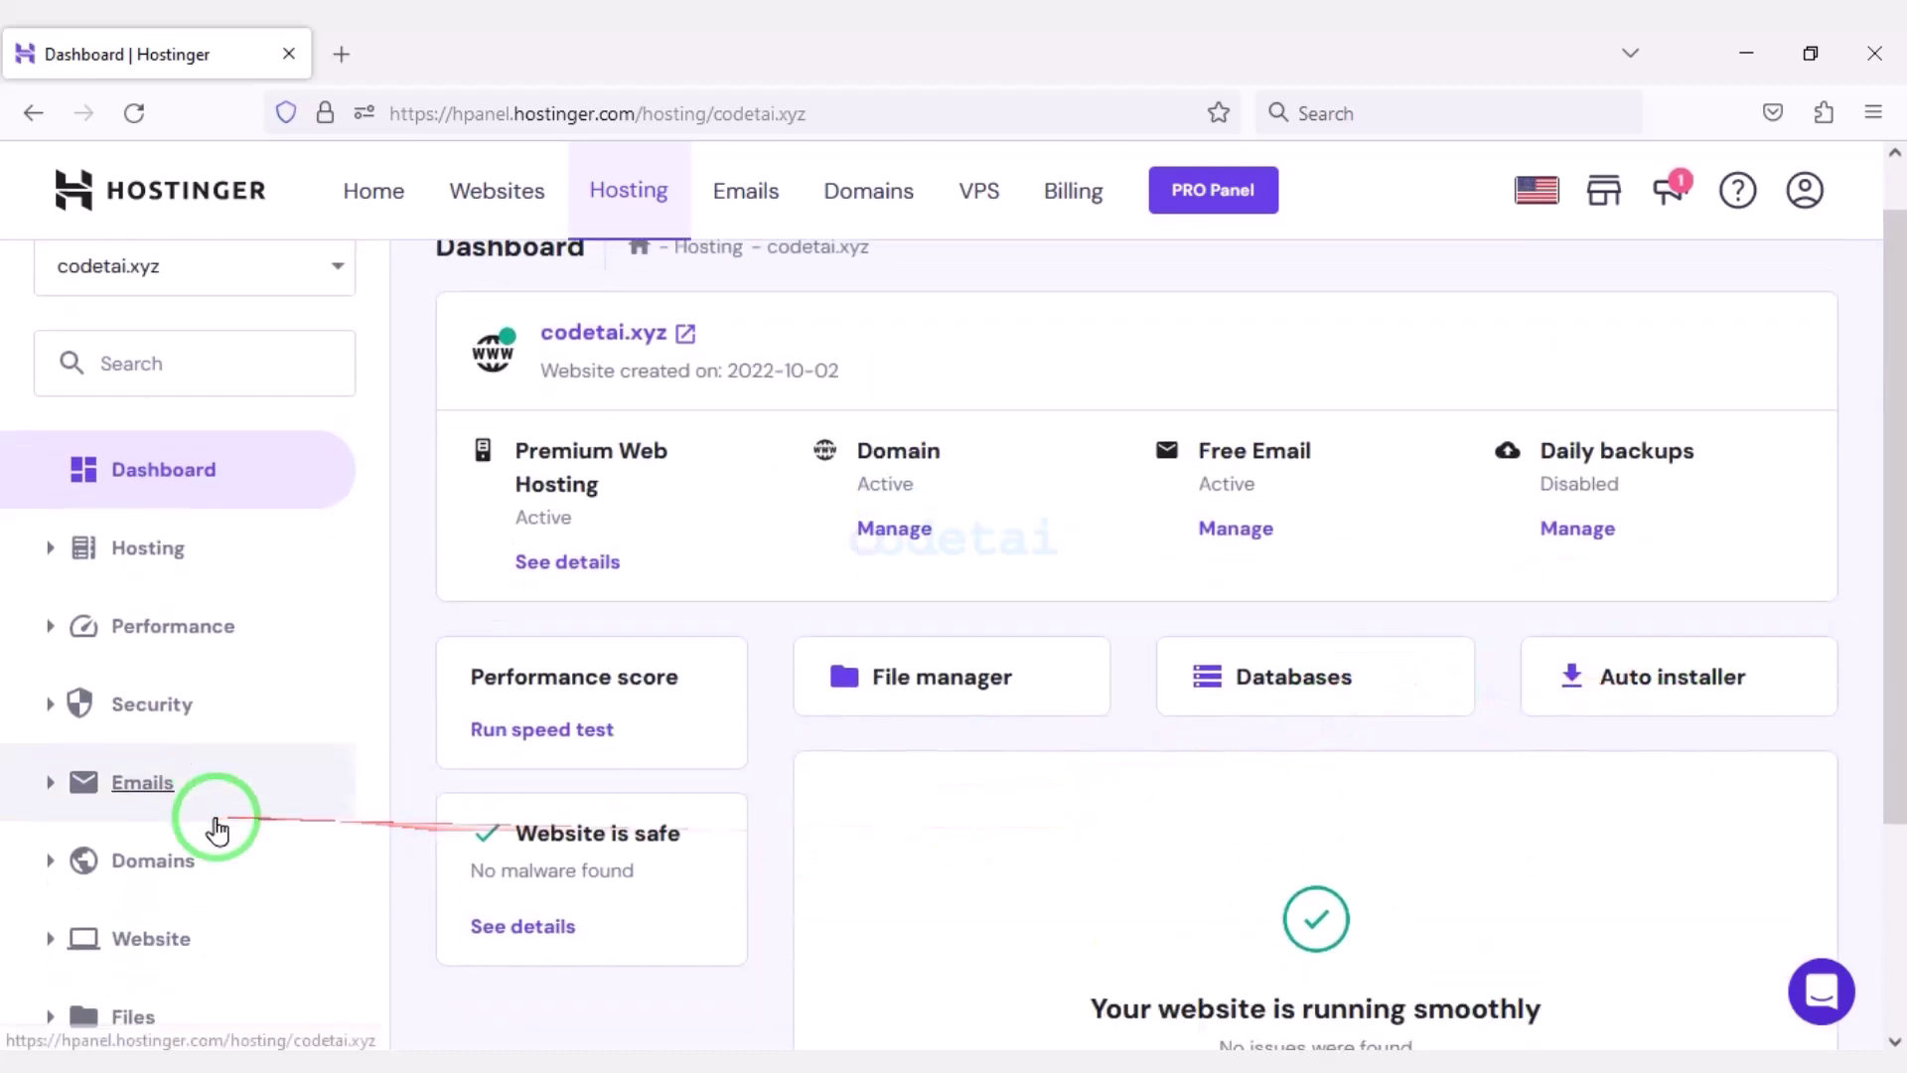
{"action": "left_click", "coordinate": [194, 919]}
{"action": "scroll", "coordinate": [268, 929], "scroll_direction": "down", "scroll_amount": 3}
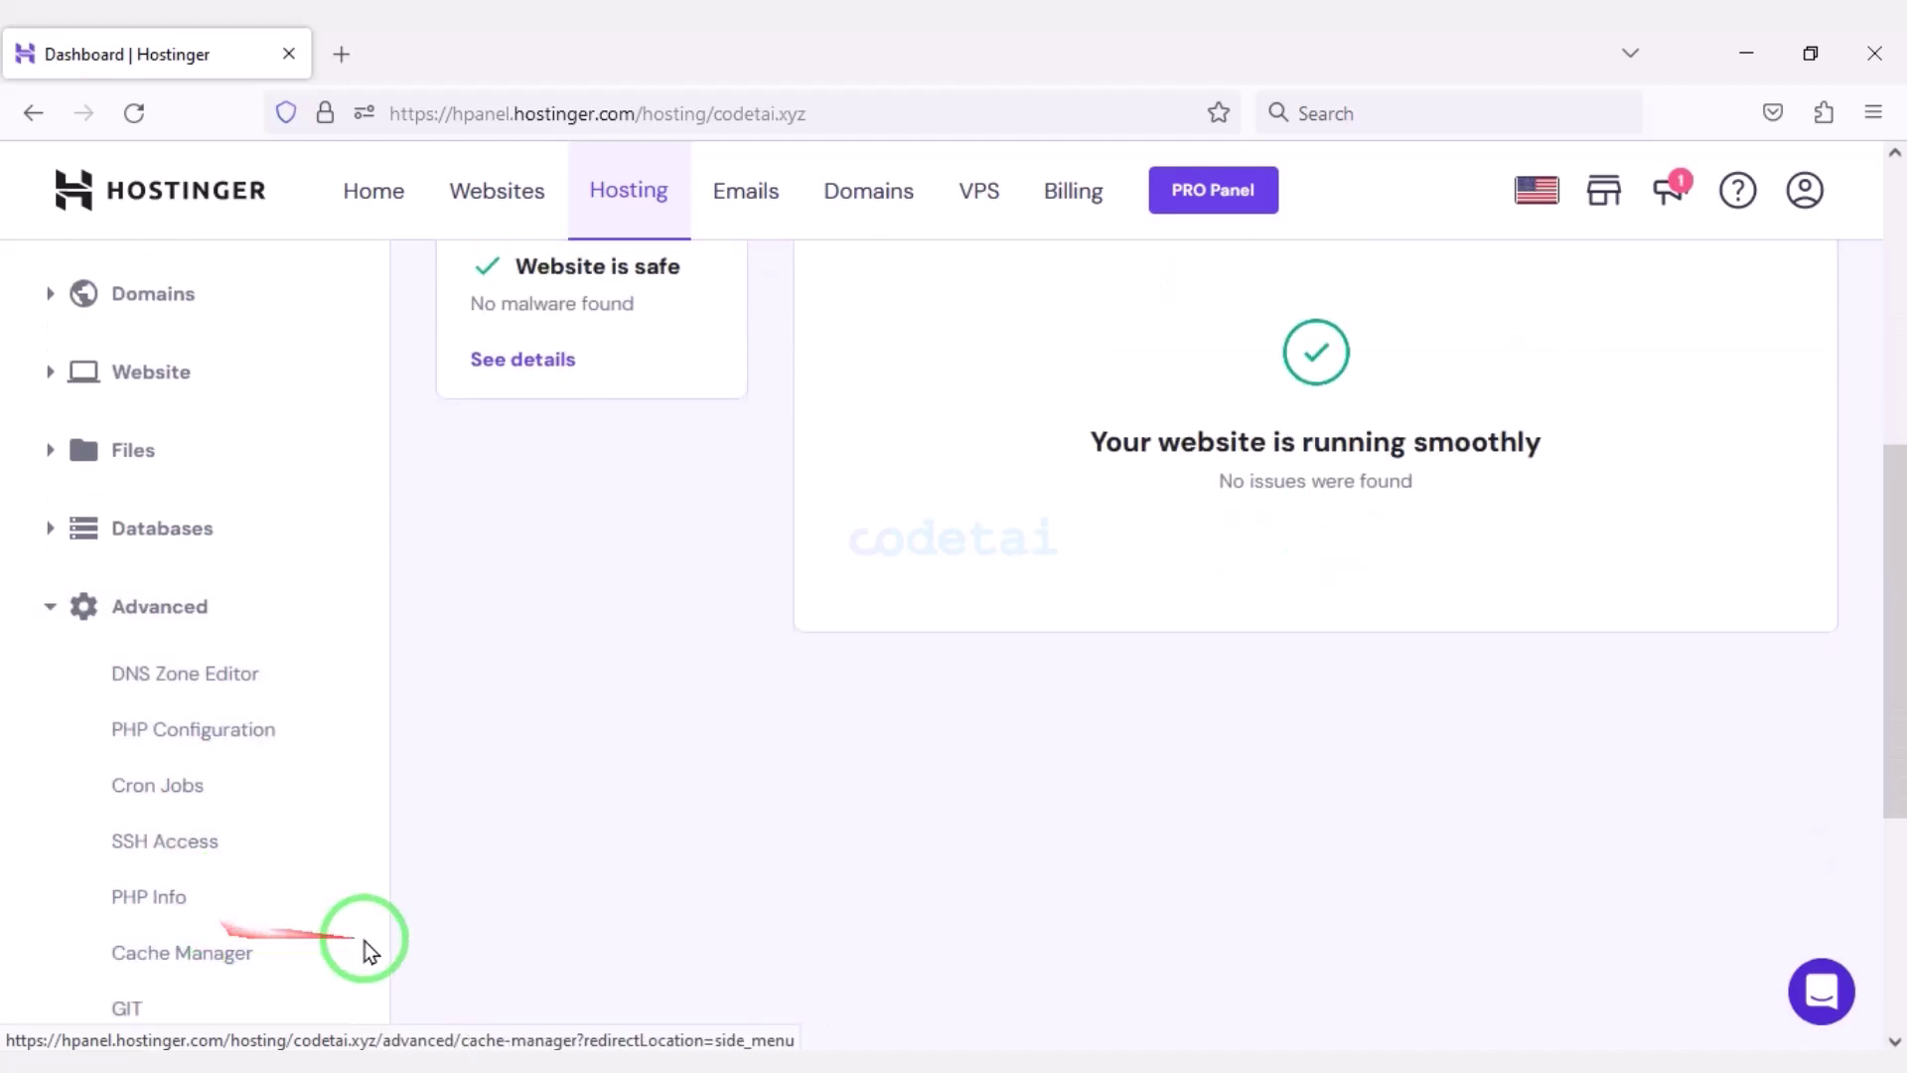
{"action": "left_click", "coordinate": [231, 740]}
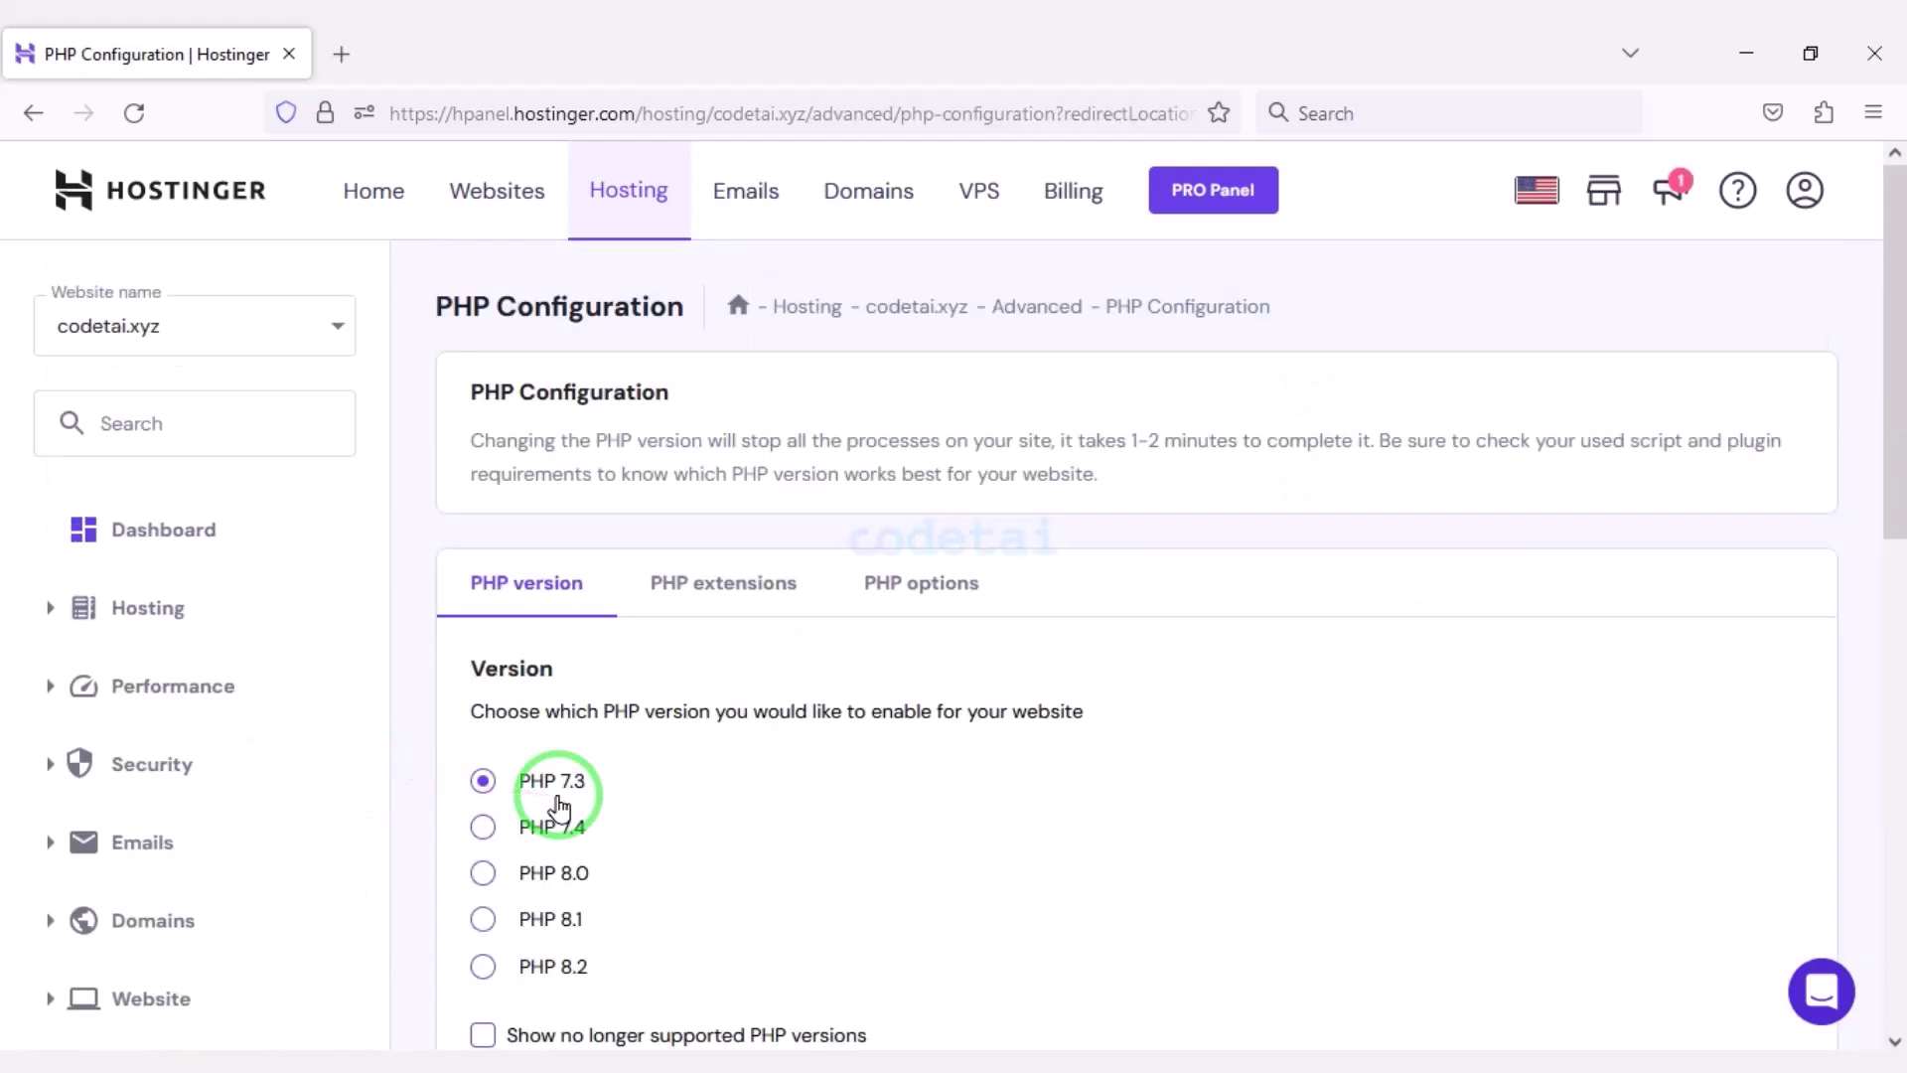
{"action": "scroll", "coordinate": [558, 806], "scroll_direction": "down", "scroll_amount": 3}
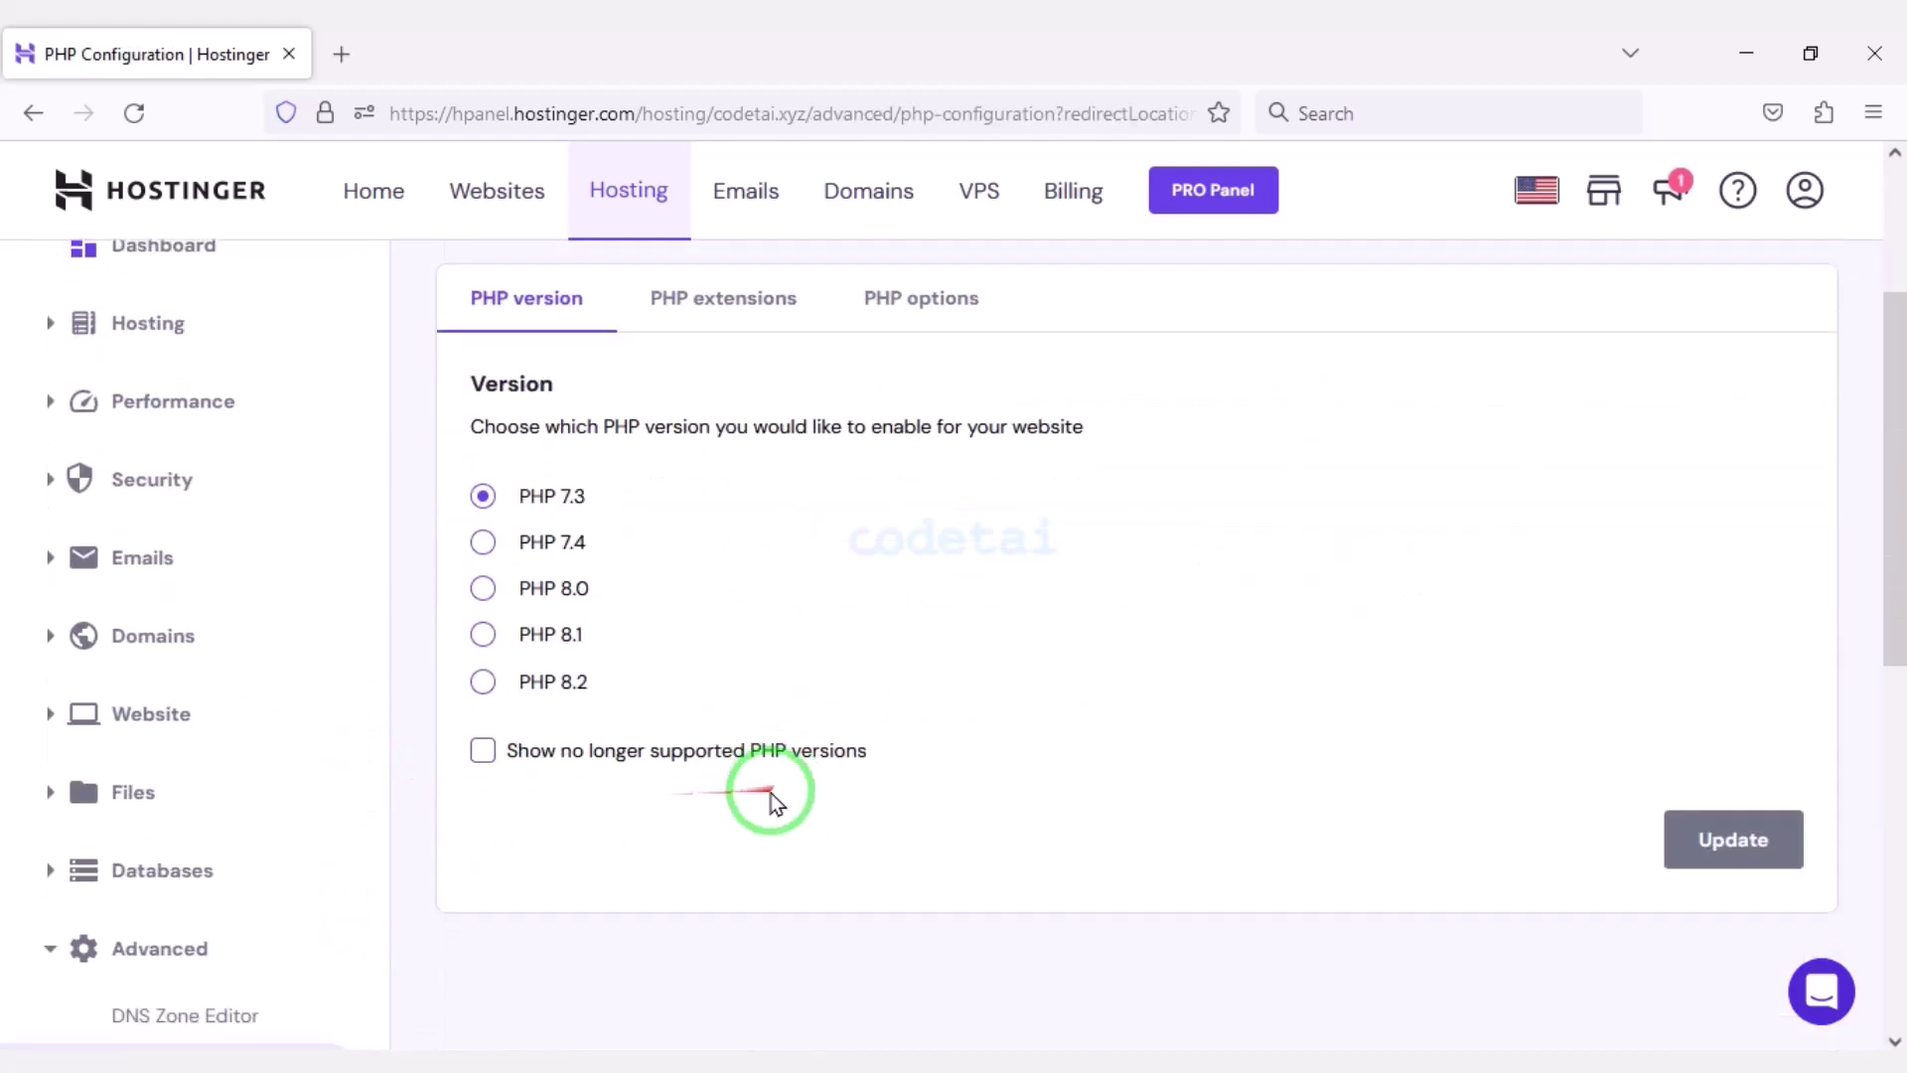
{"action": "left_click", "coordinate": [483, 685]}
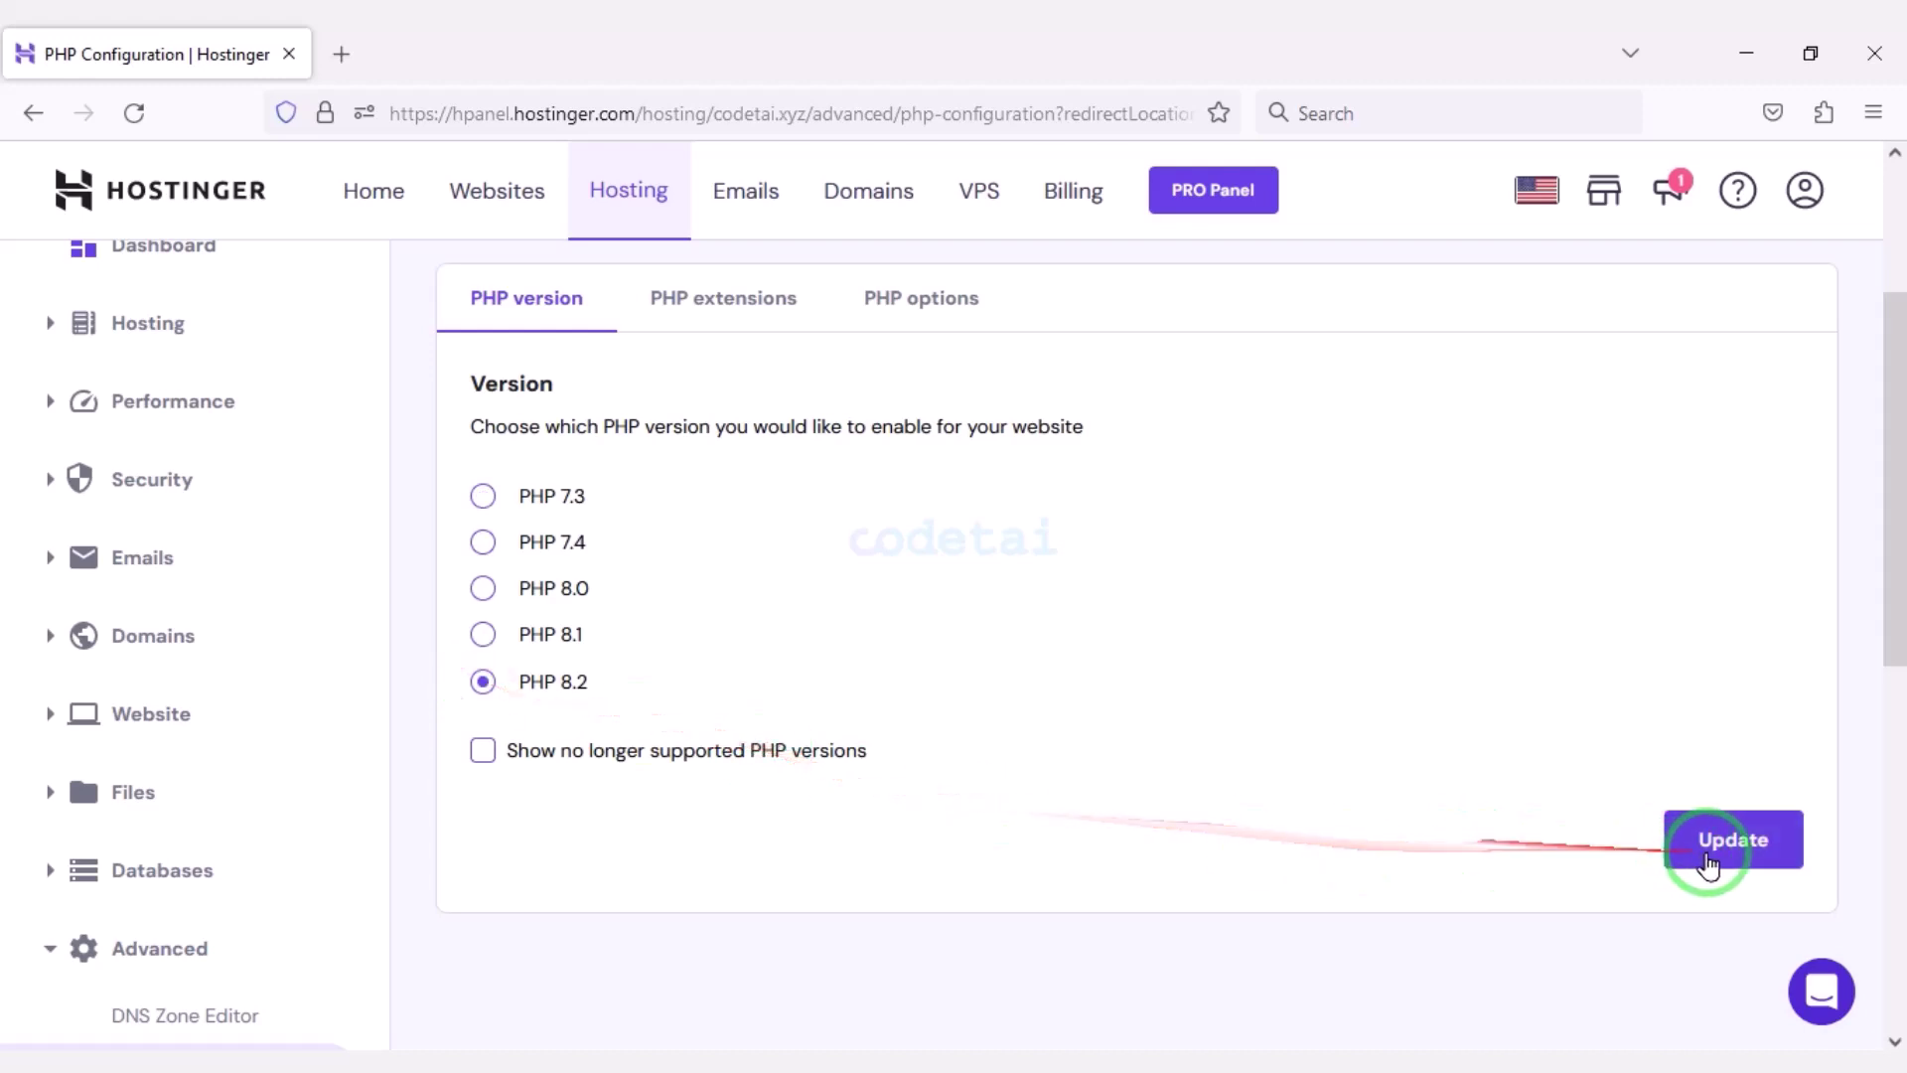
{"action": "left_click", "coordinate": [1703, 834]}
{"action": "left_click", "coordinate": [1155, 671]}
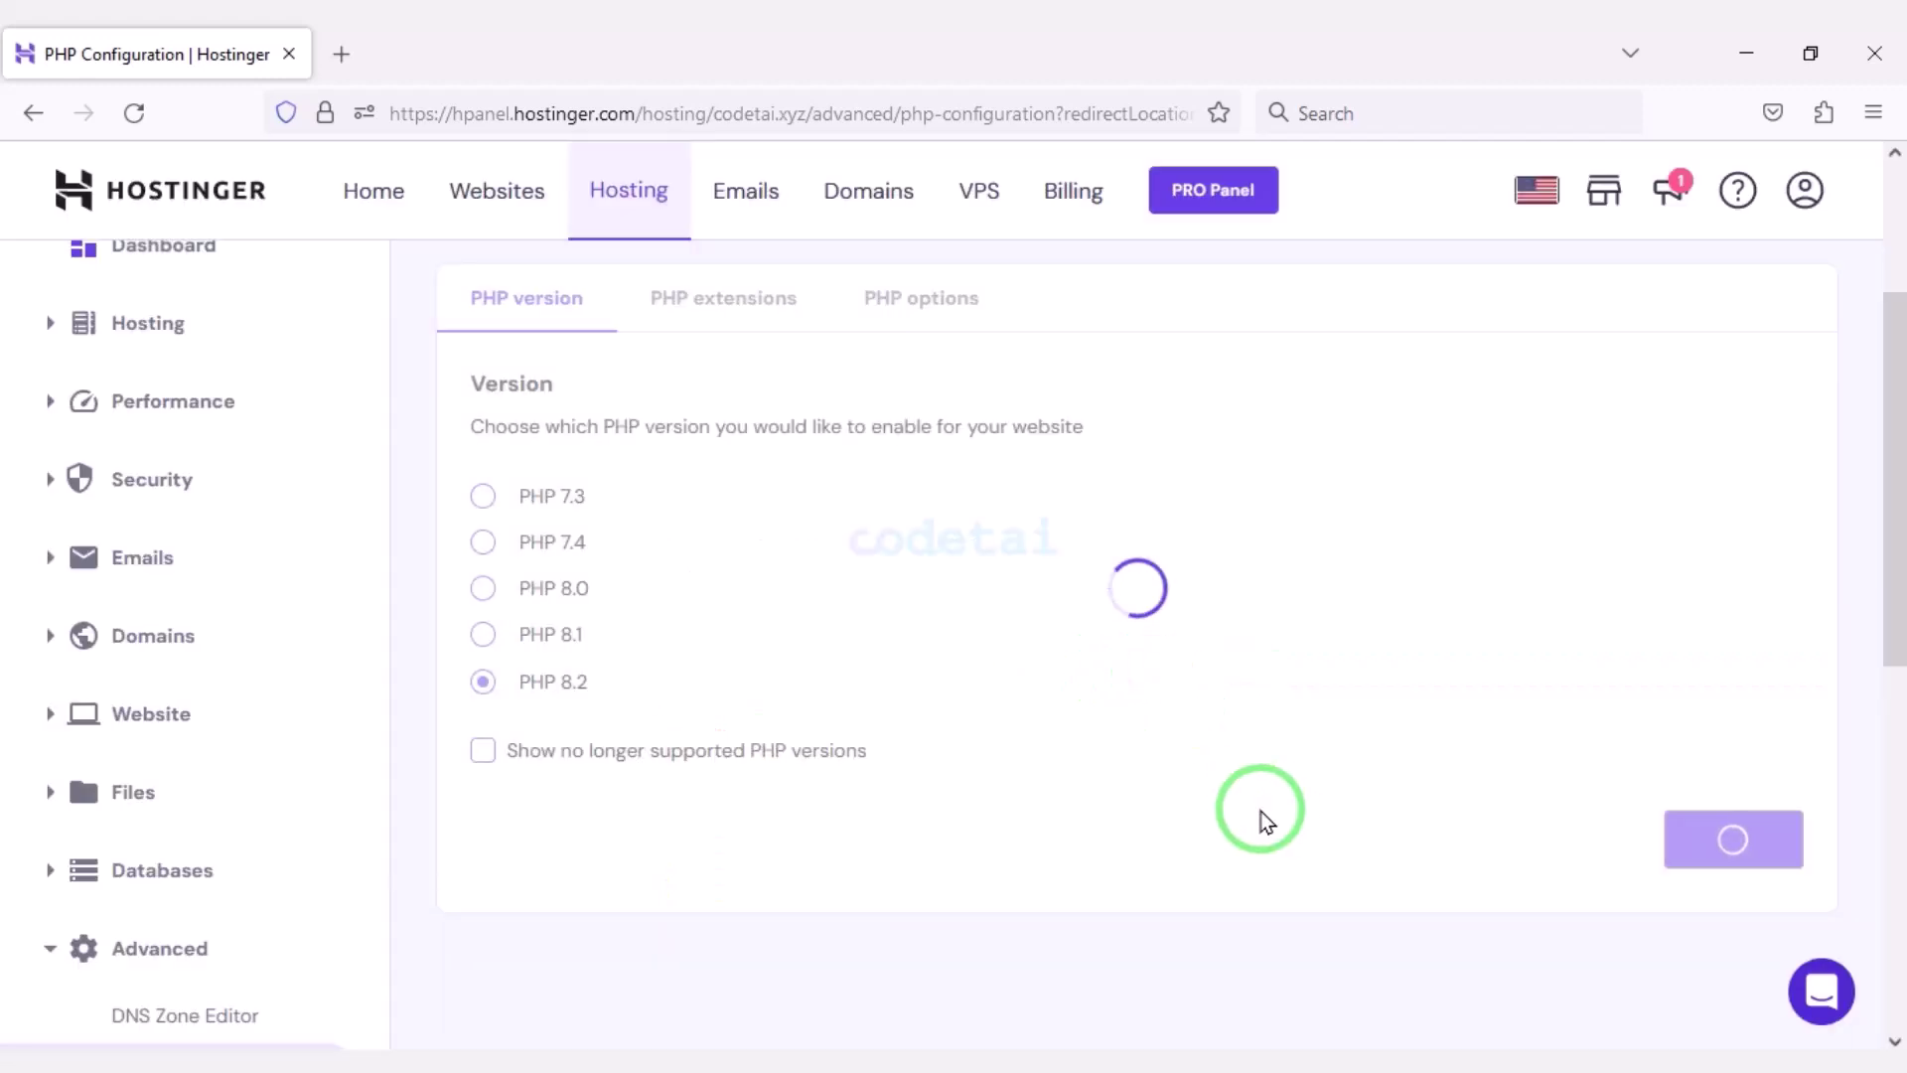
Open the website's File Manager from the dashboard and enter the public_html folder.
{"action": "scroll", "coordinate": [695, 695], "scroll_direction": "up", "scroll_amount": 3}
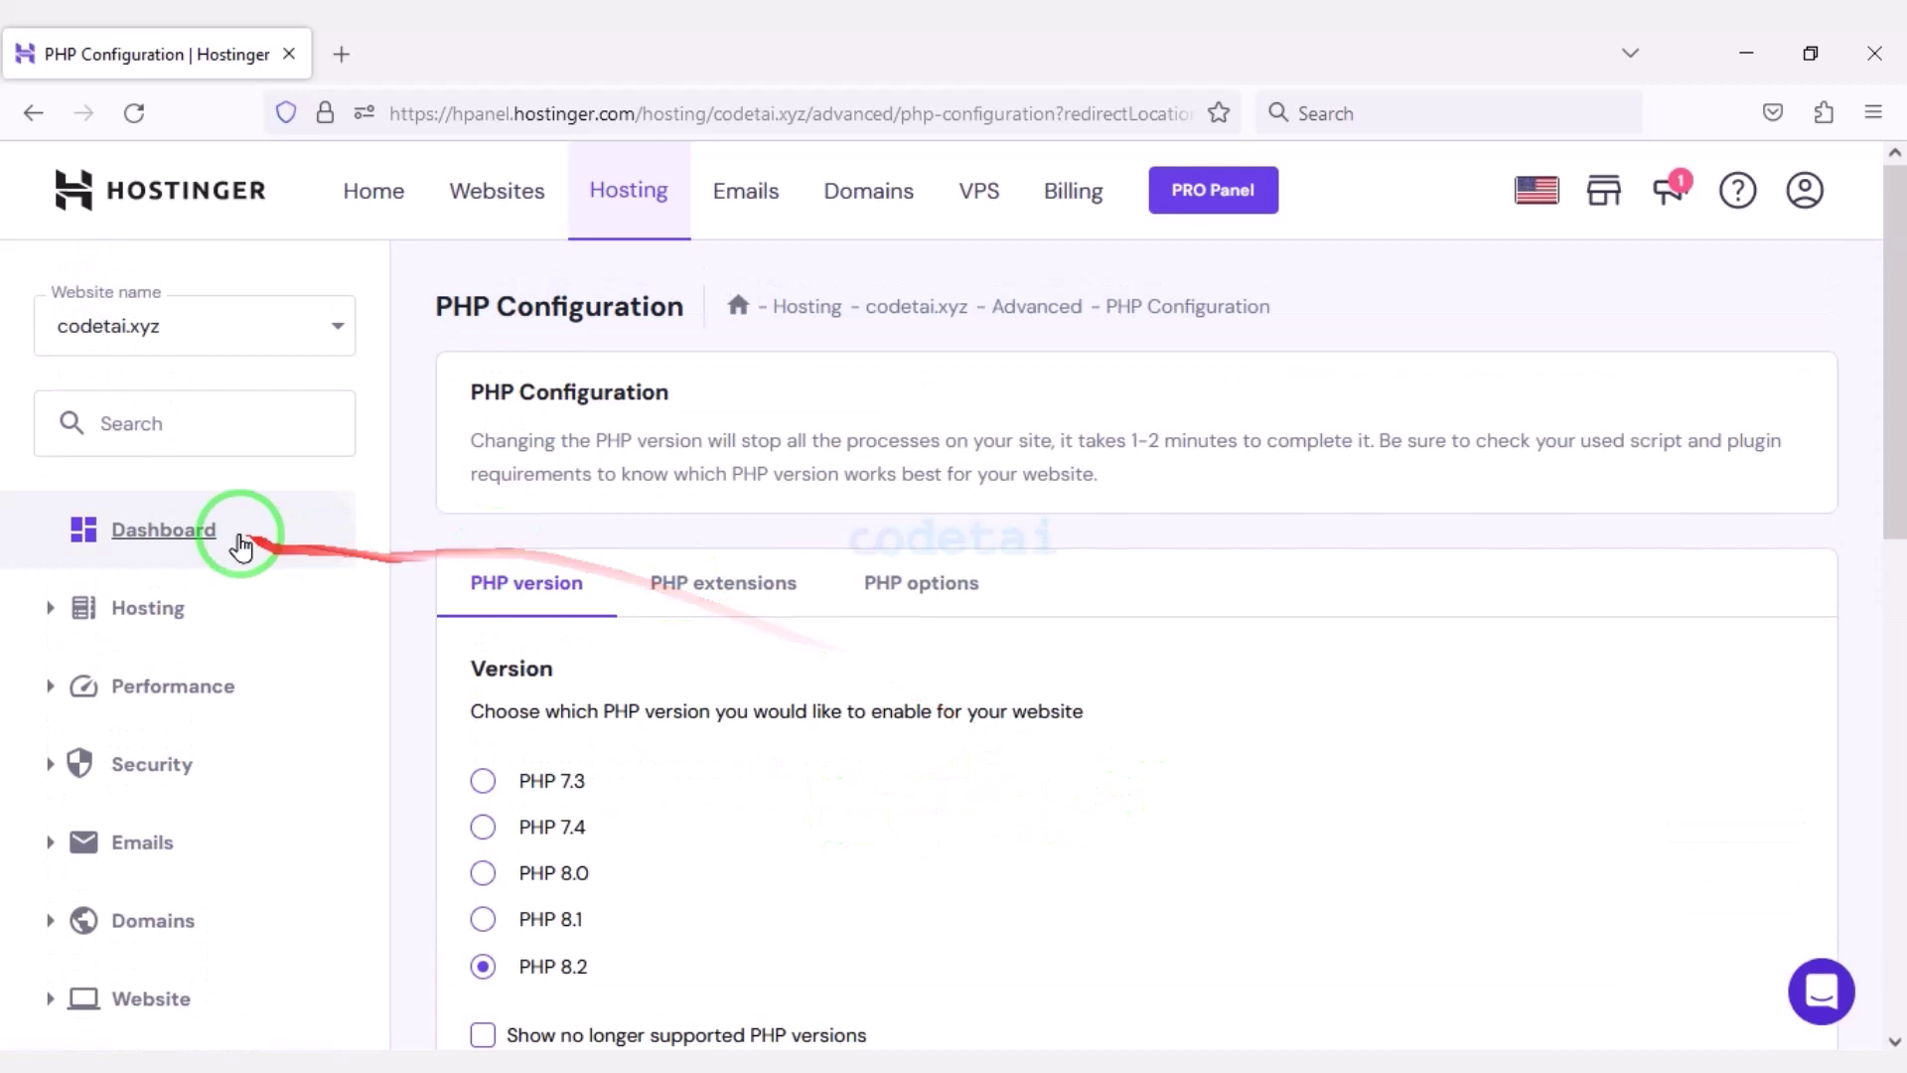
{"action": "left_click", "coordinate": [238, 541]}
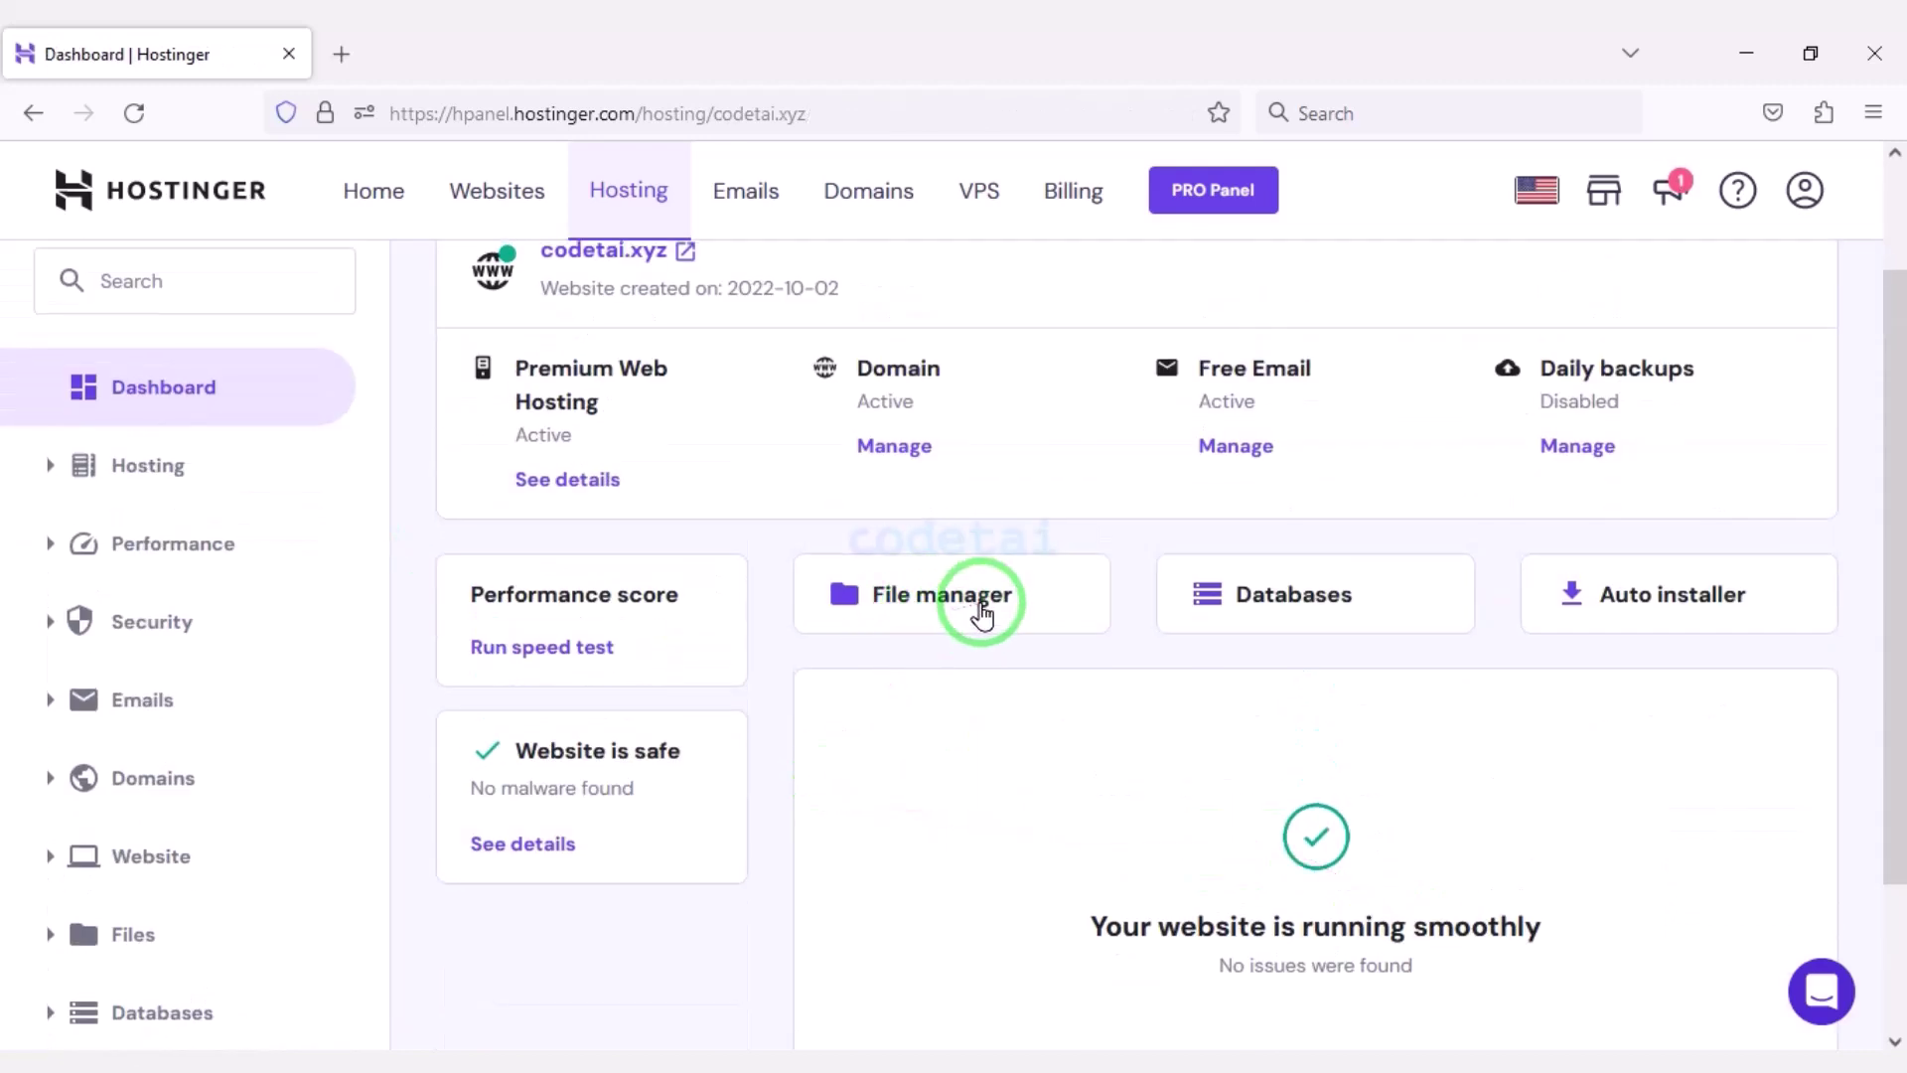
{"action": "left_click", "coordinate": [979, 604]}
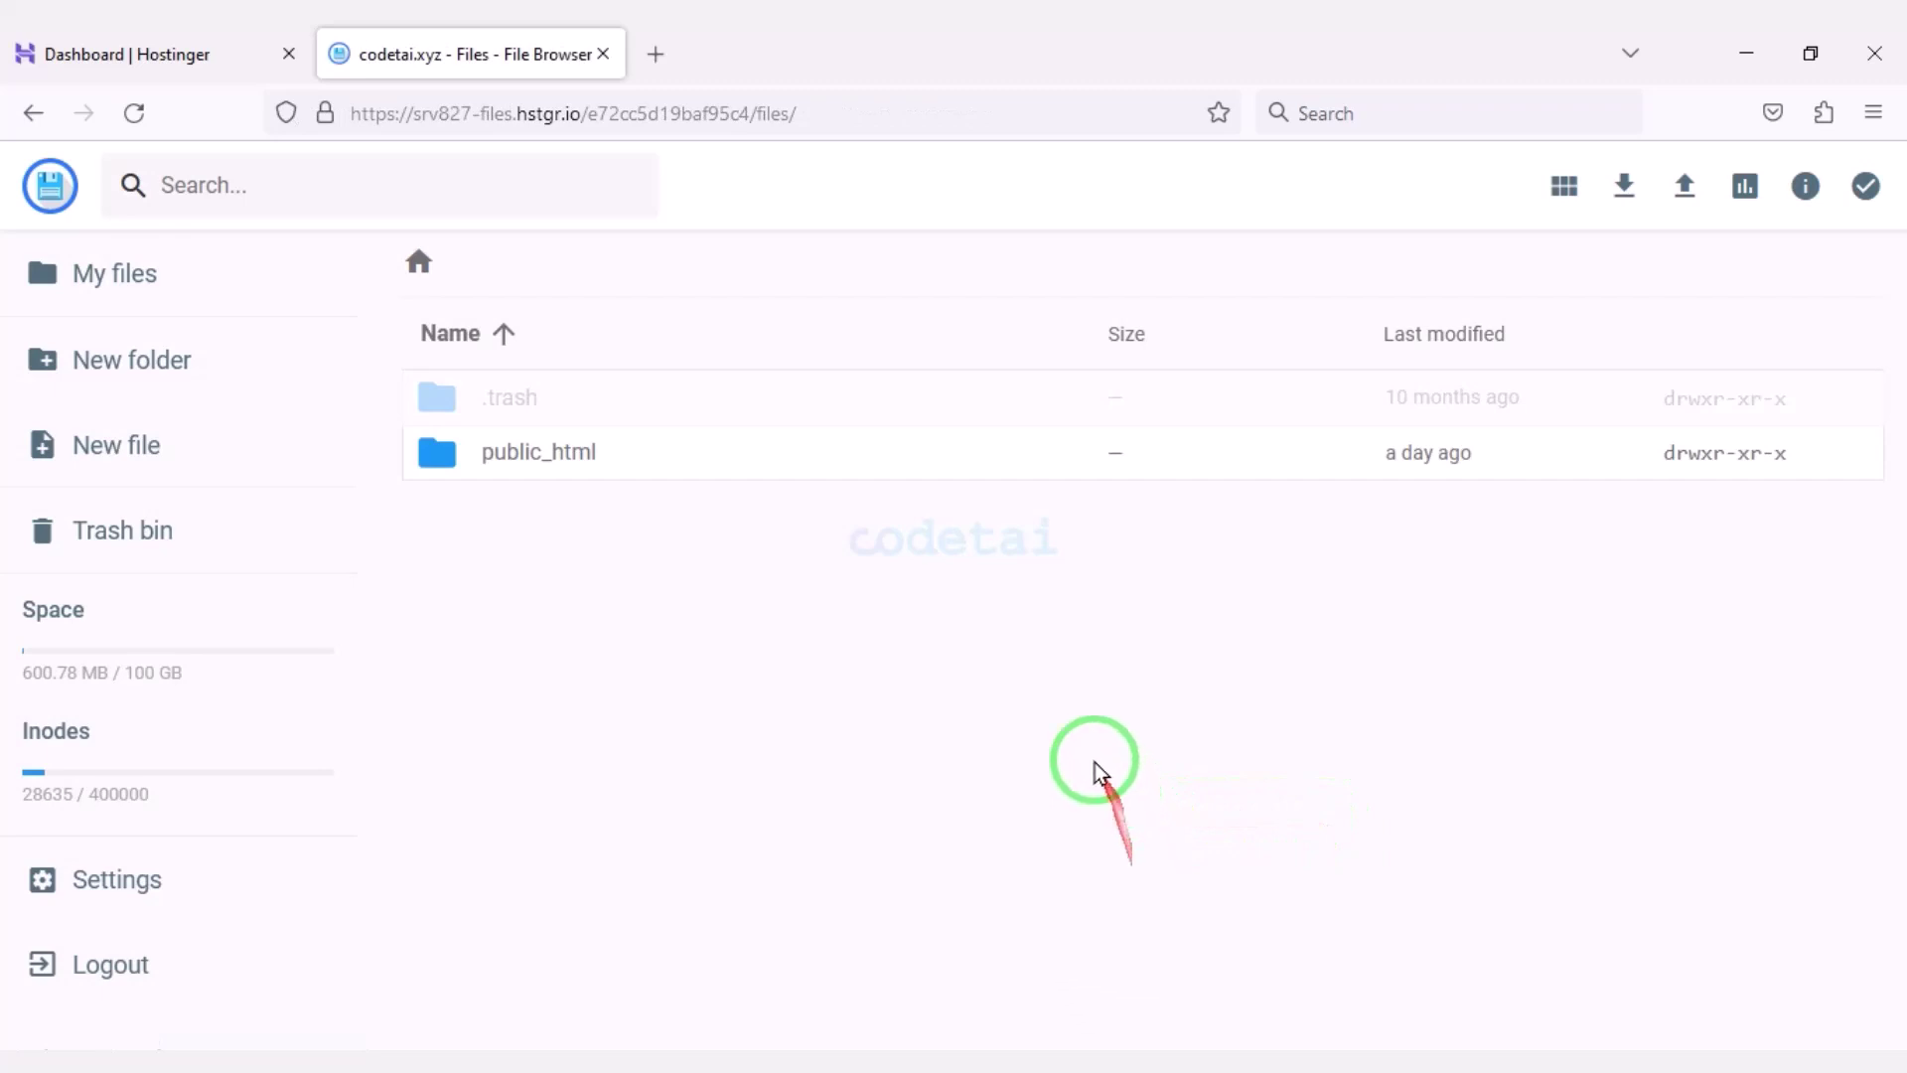
{"action": "double_click", "coordinate": [847, 457]}
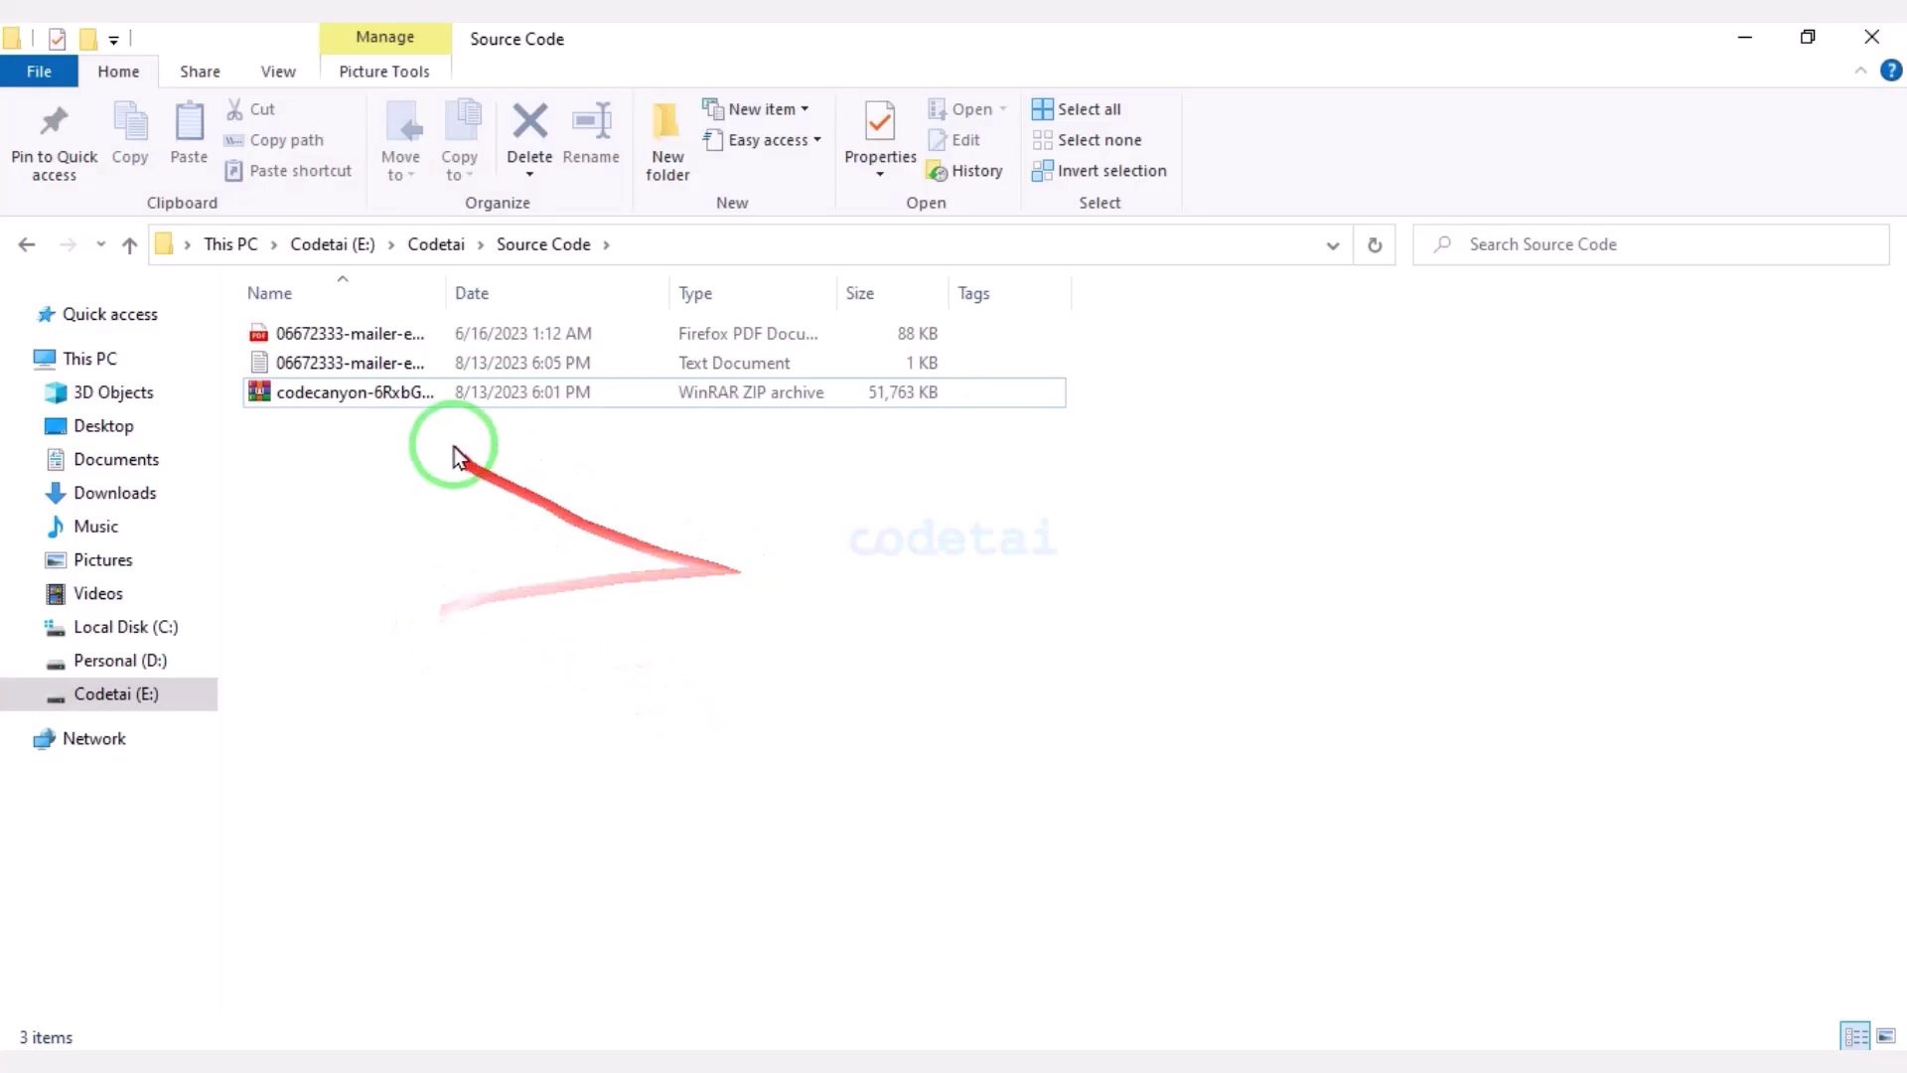
Extract the downloaded codecanyon ZIP and open its source code folder.
{"action": "right_click", "coordinate": [425, 398]}
{"action": "left_click", "coordinate": [527, 608]}
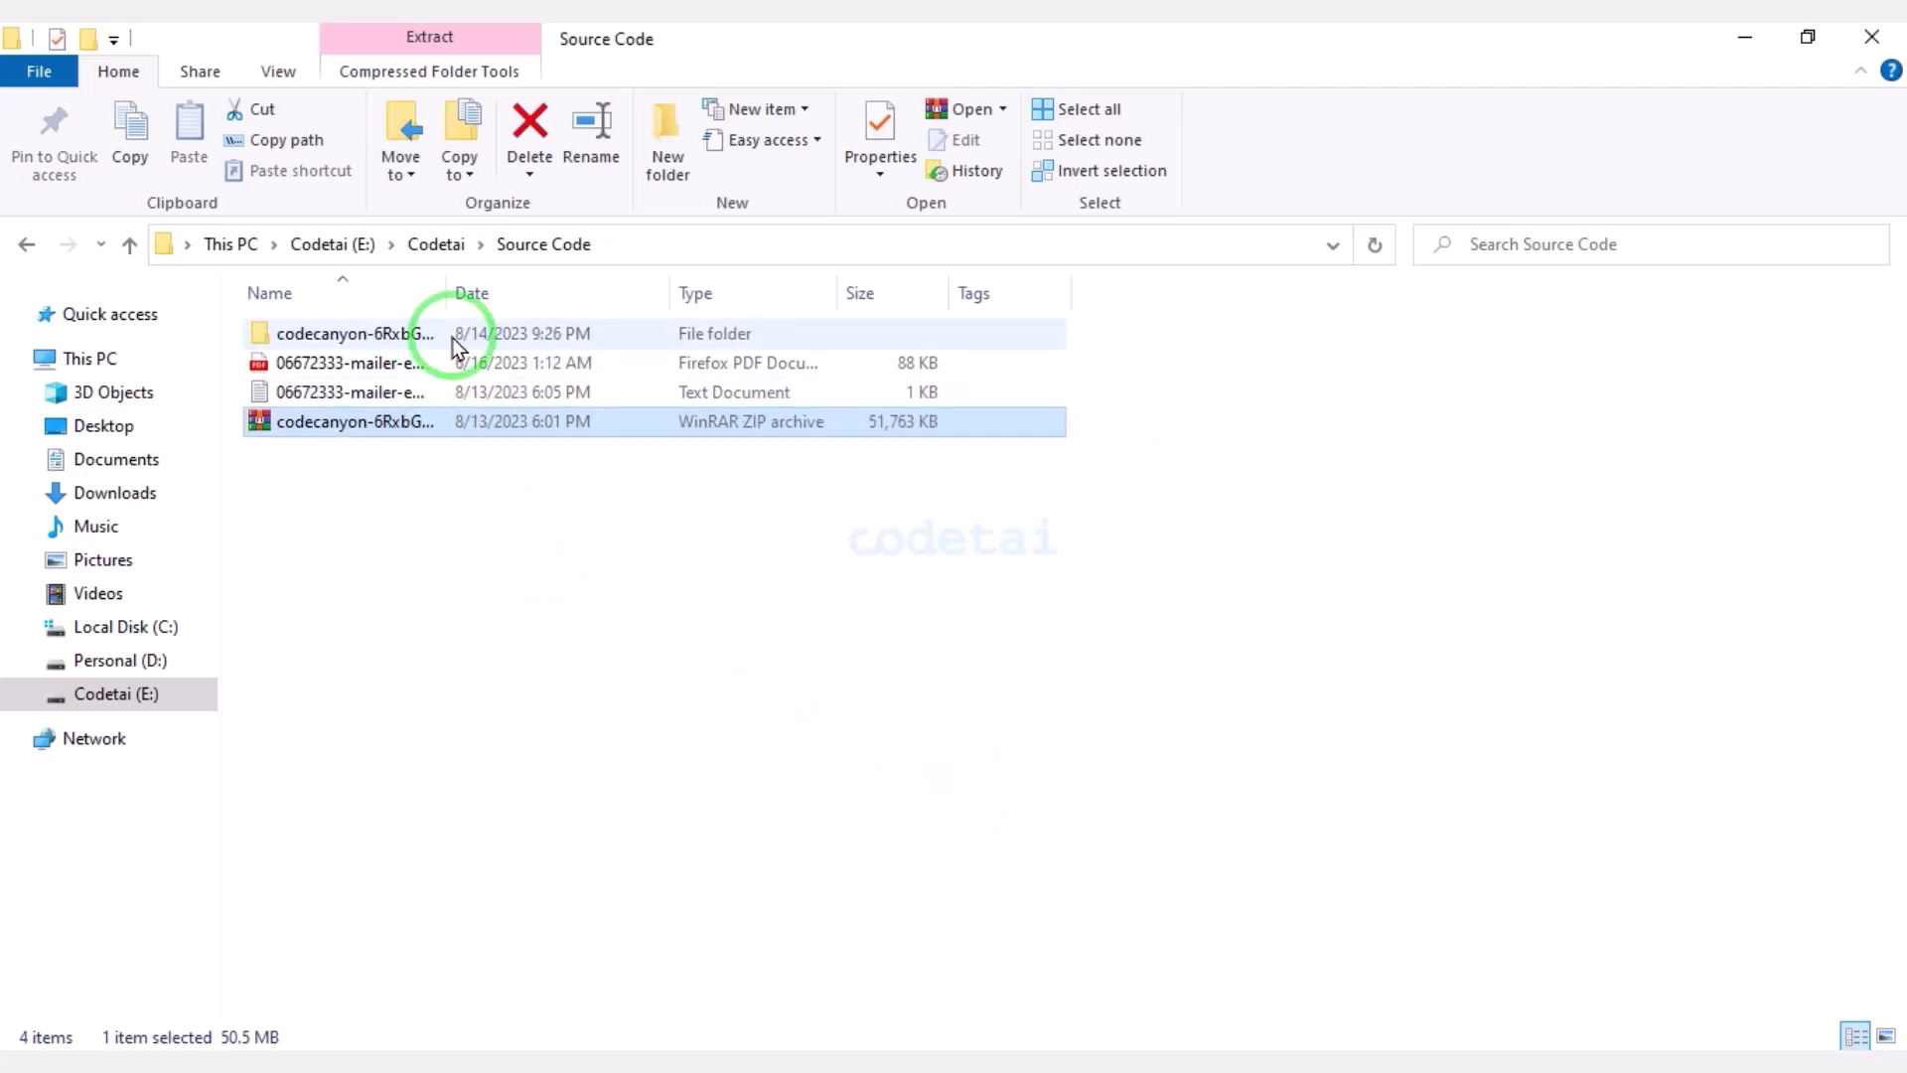
{"action": "double_click", "coordinate": [456, 335]}
Compress the upload folder into upload.zip with WinRAR.
{"action": "left_click", "coordinate": [371, 365]}
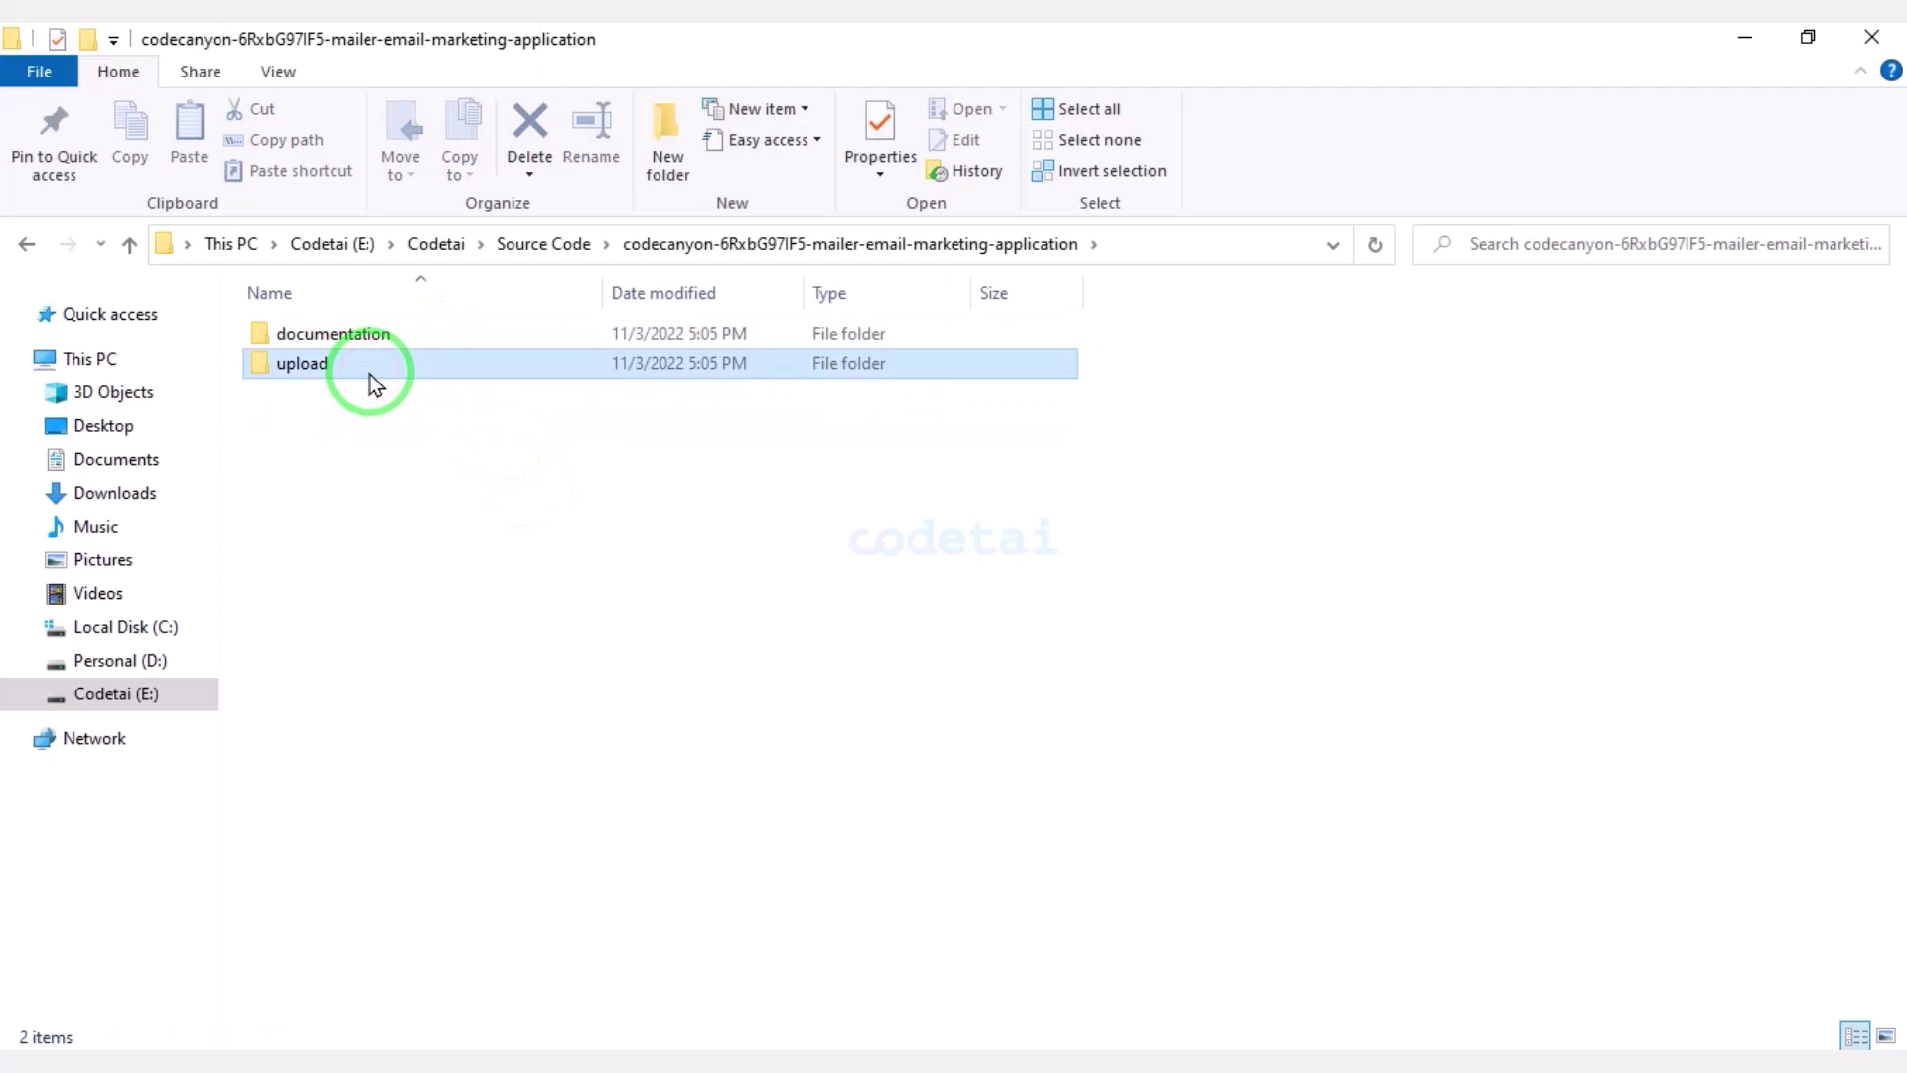
{"action": "right_click", "coordinate": [370, 375]}
{"action": "left_click", "coordinate": [447, 646]}
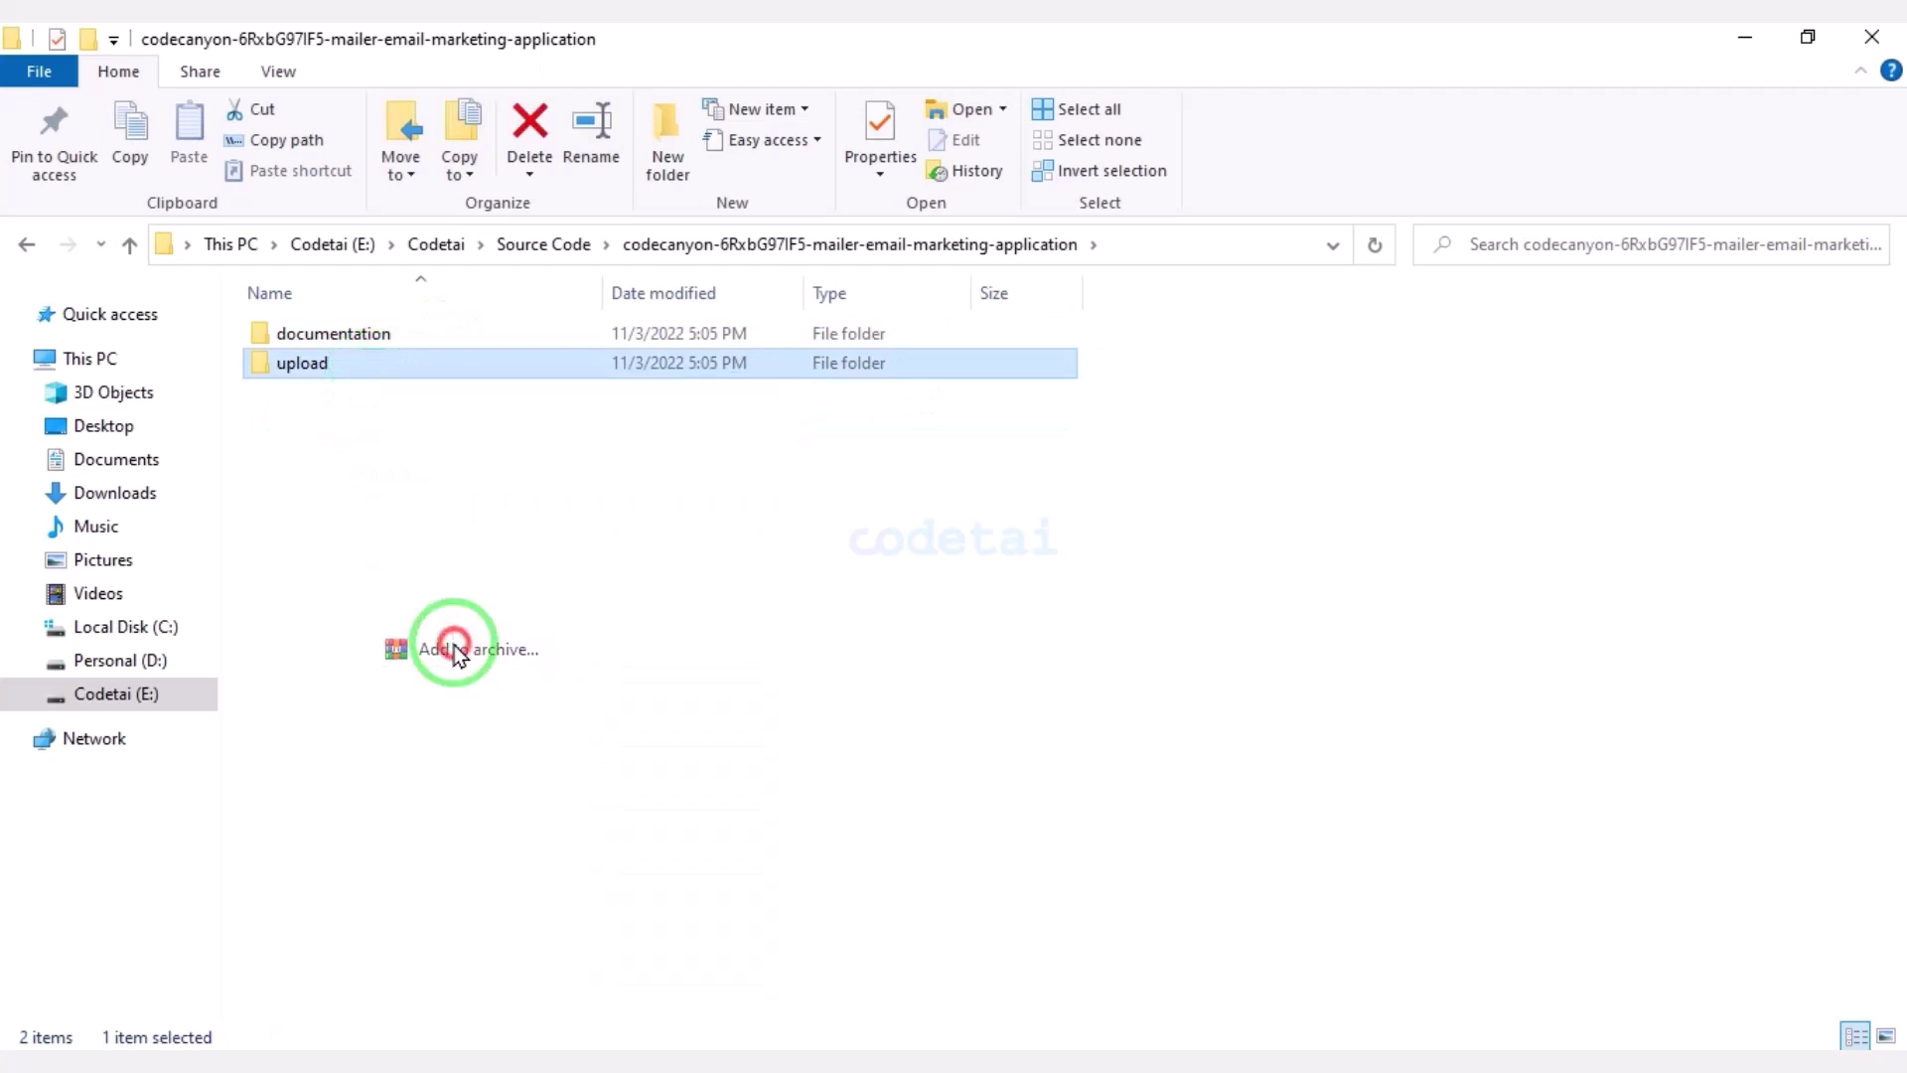
{"action": "left_click", "coordinate": [845, 536]}
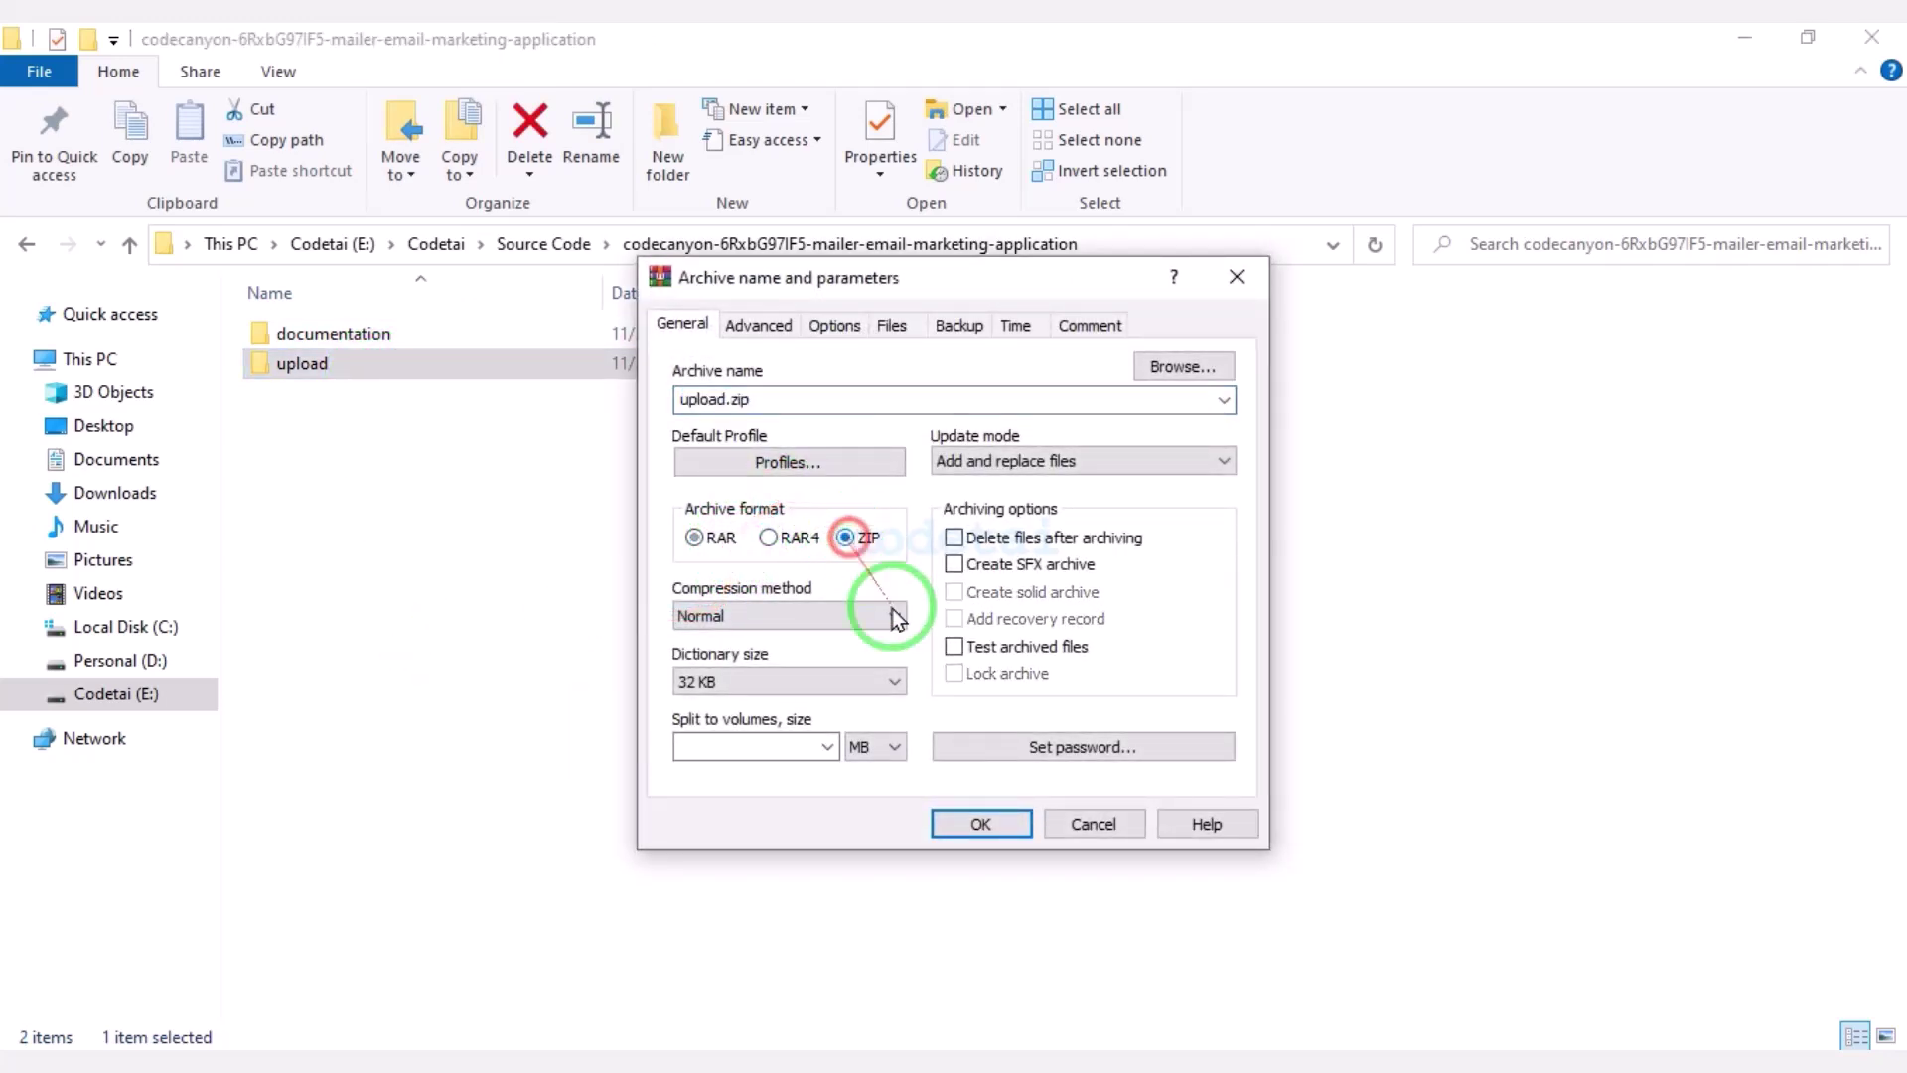
{"action": "left_click", "coordinate": [983, 824]}
{"action": "left_click", "coordinate": [386, 401]}
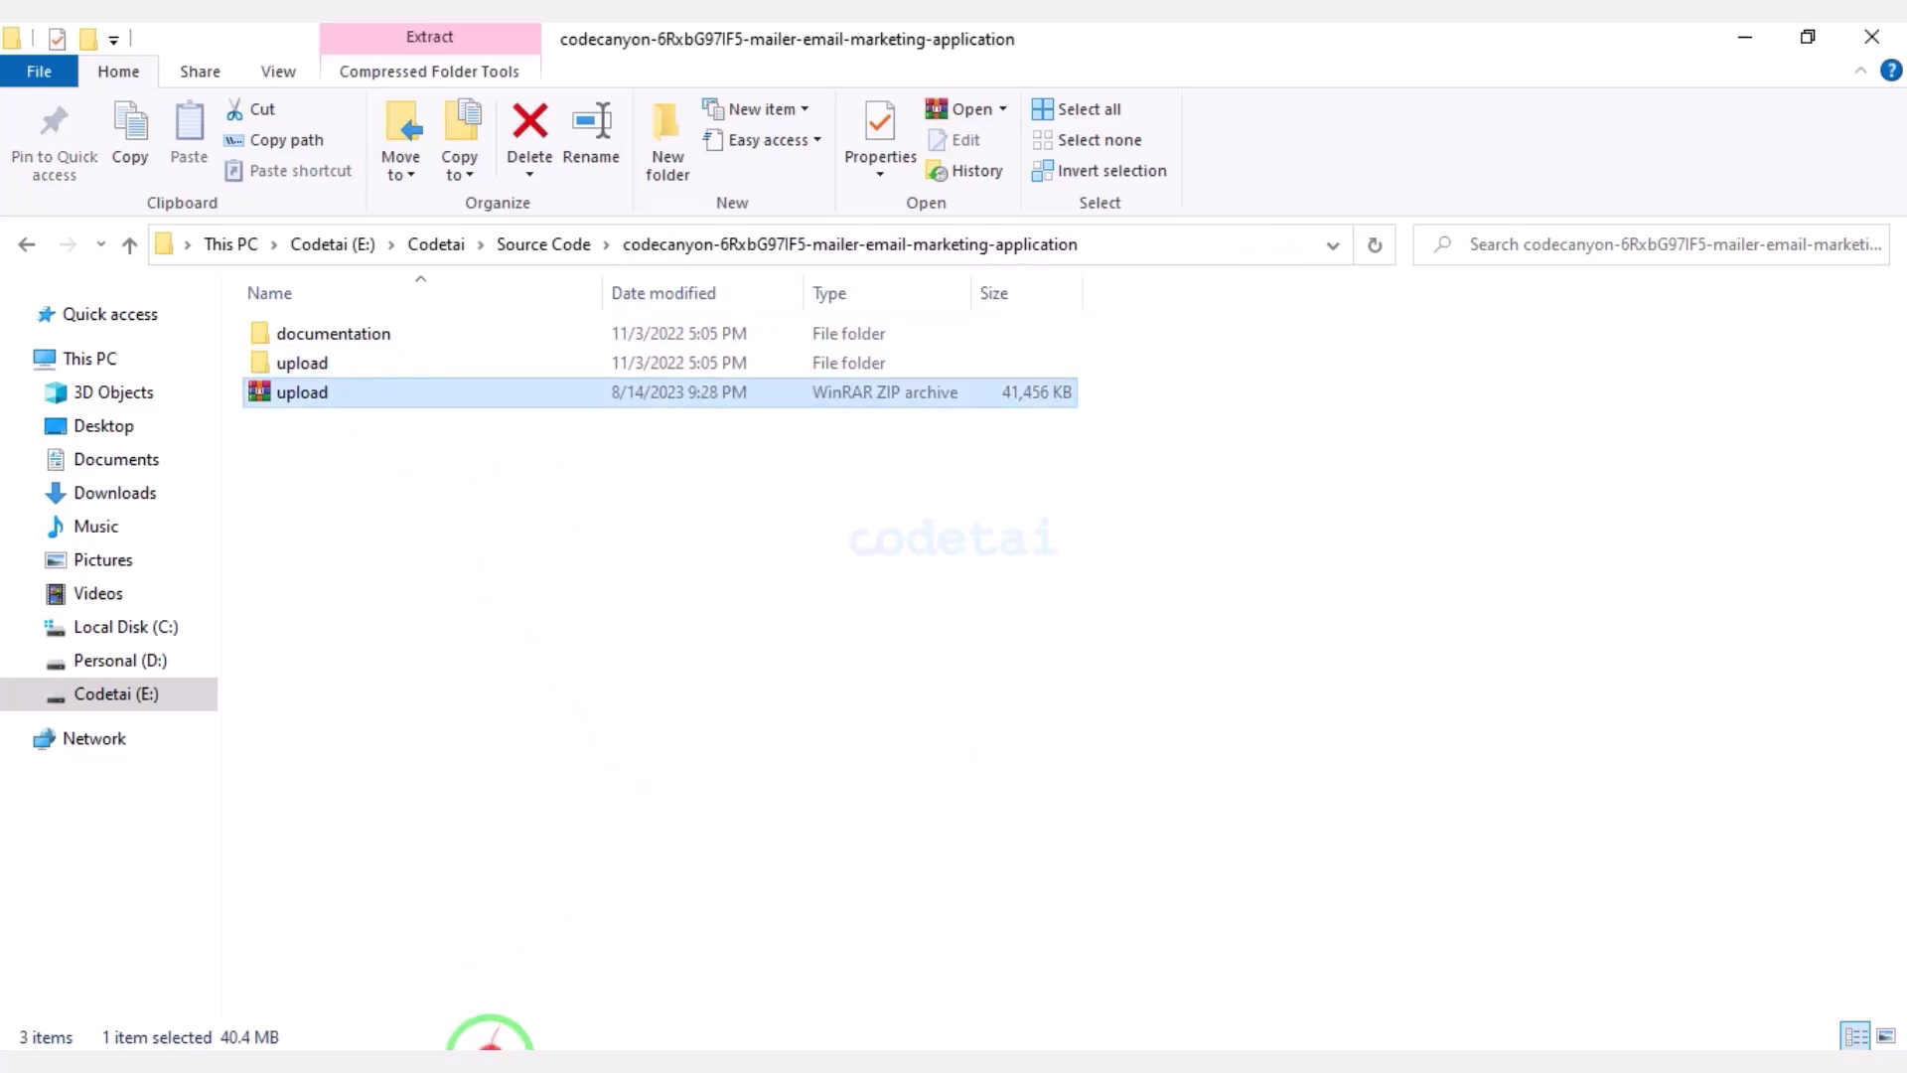
{"action": "left_click", "coordinate": [490, 1038]}
Upload upload.zip from the codecanyon source folder into public_html.
{"action": "left_click", "coordinate": [1685, 187]}
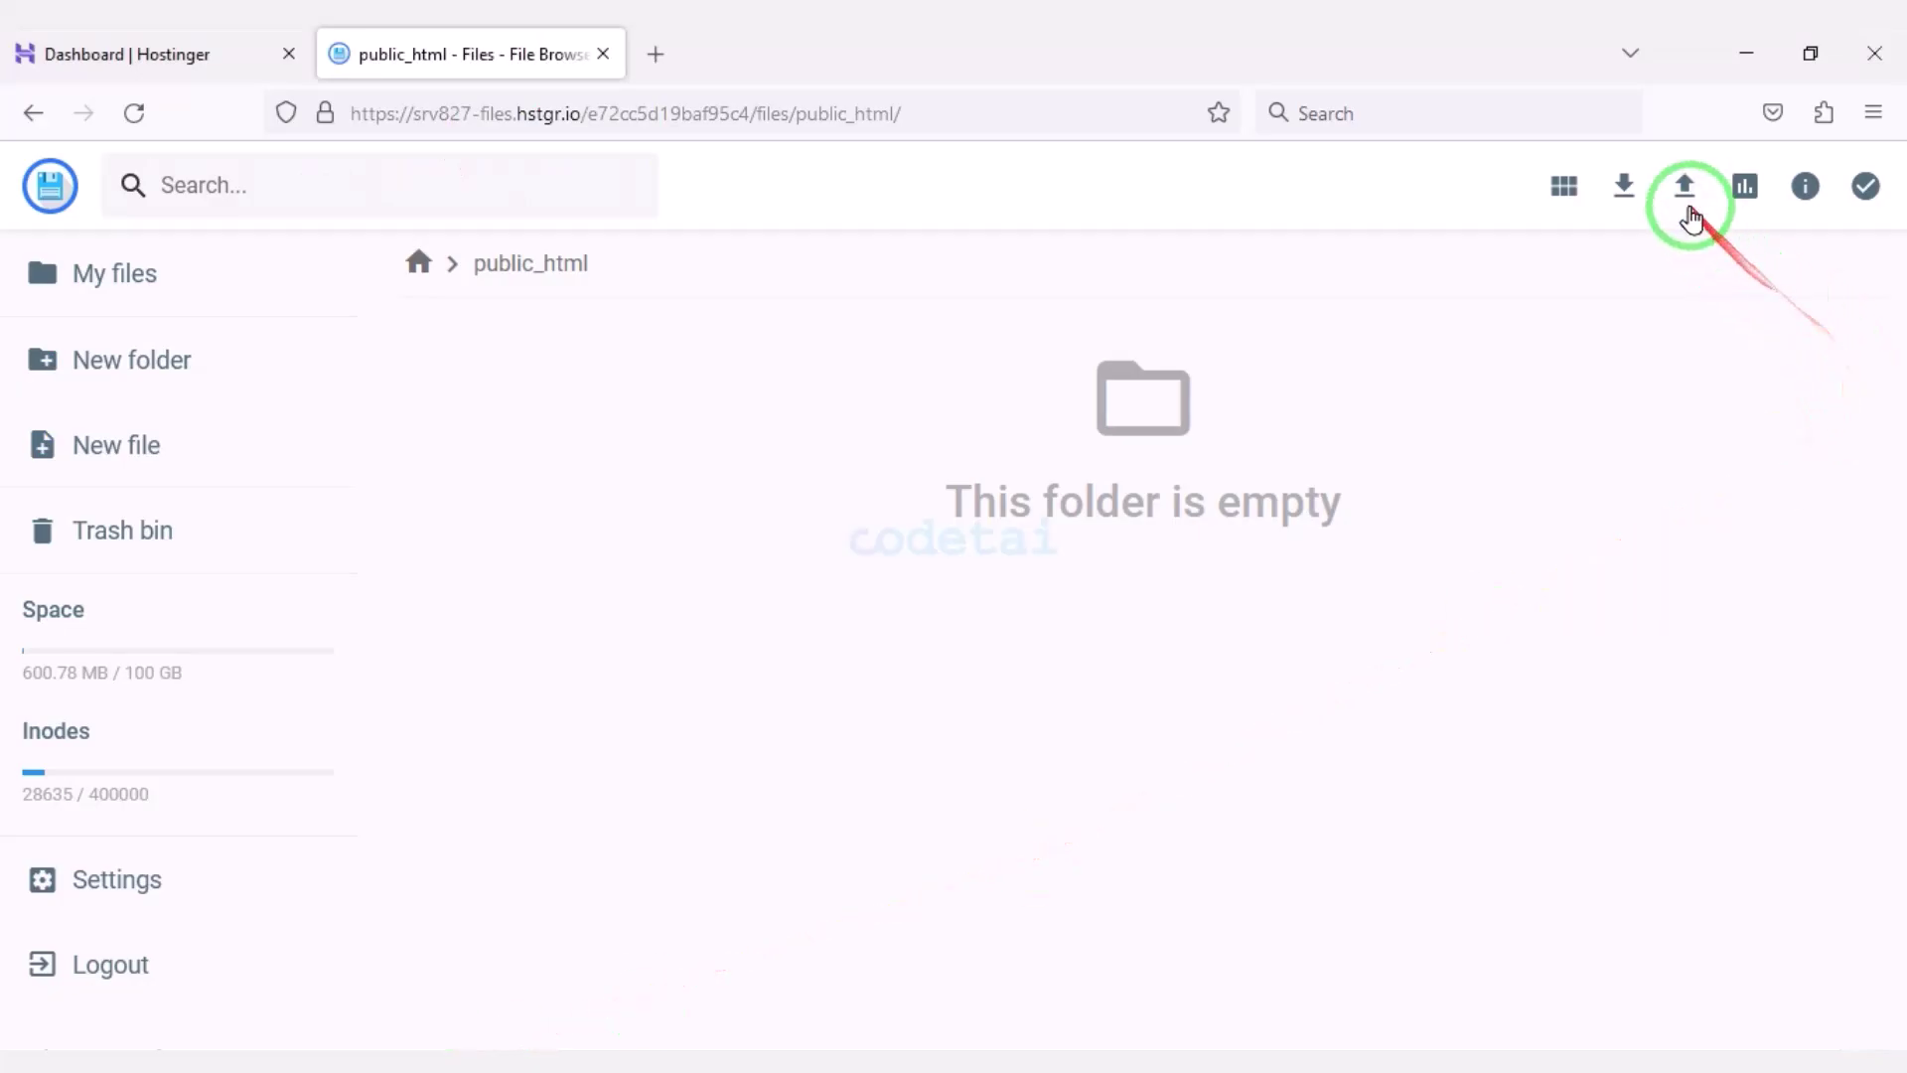
{"action": "left_click", "coordinate": [885, 600]}
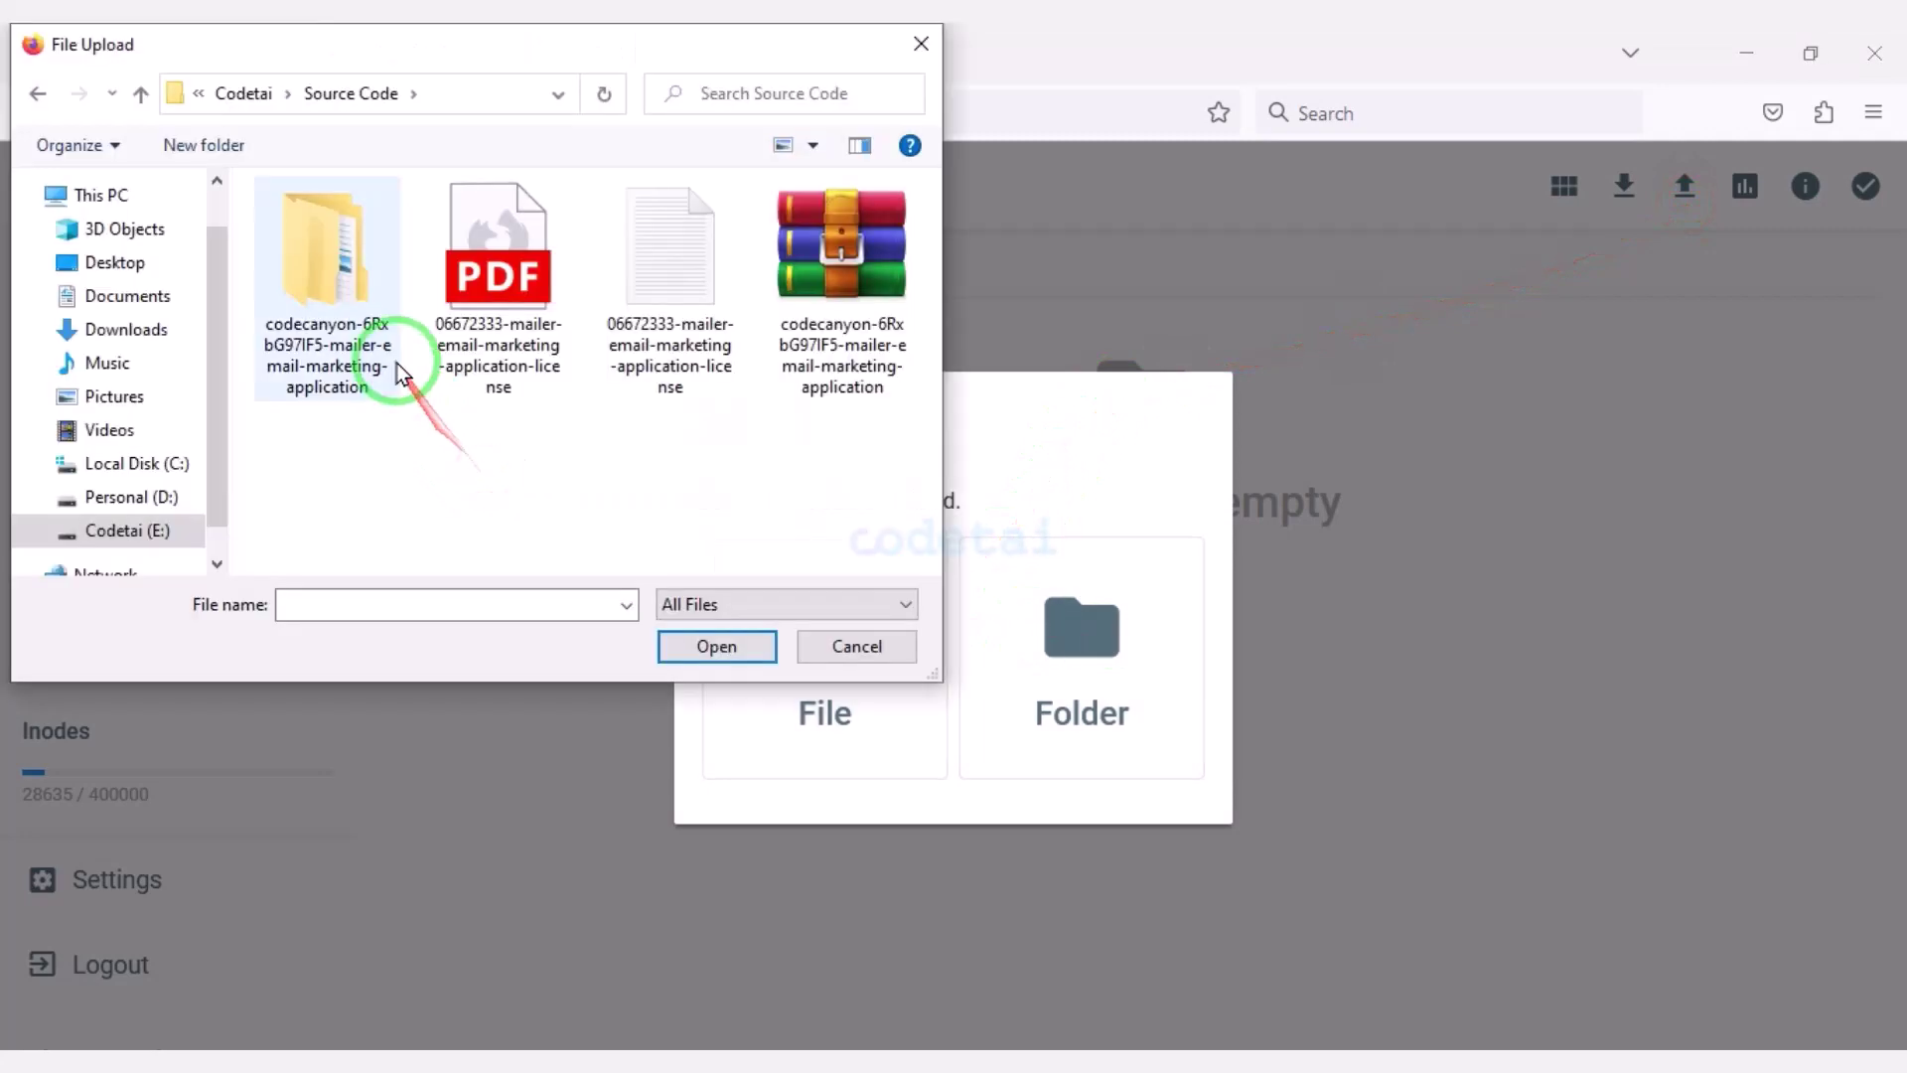
{"action": "left_click", "coordinate": [380, 350]}
{"action": "double_click", "coordinate": [380, 349]}
{"action": "double_click", "coordinate": [383, 281]}
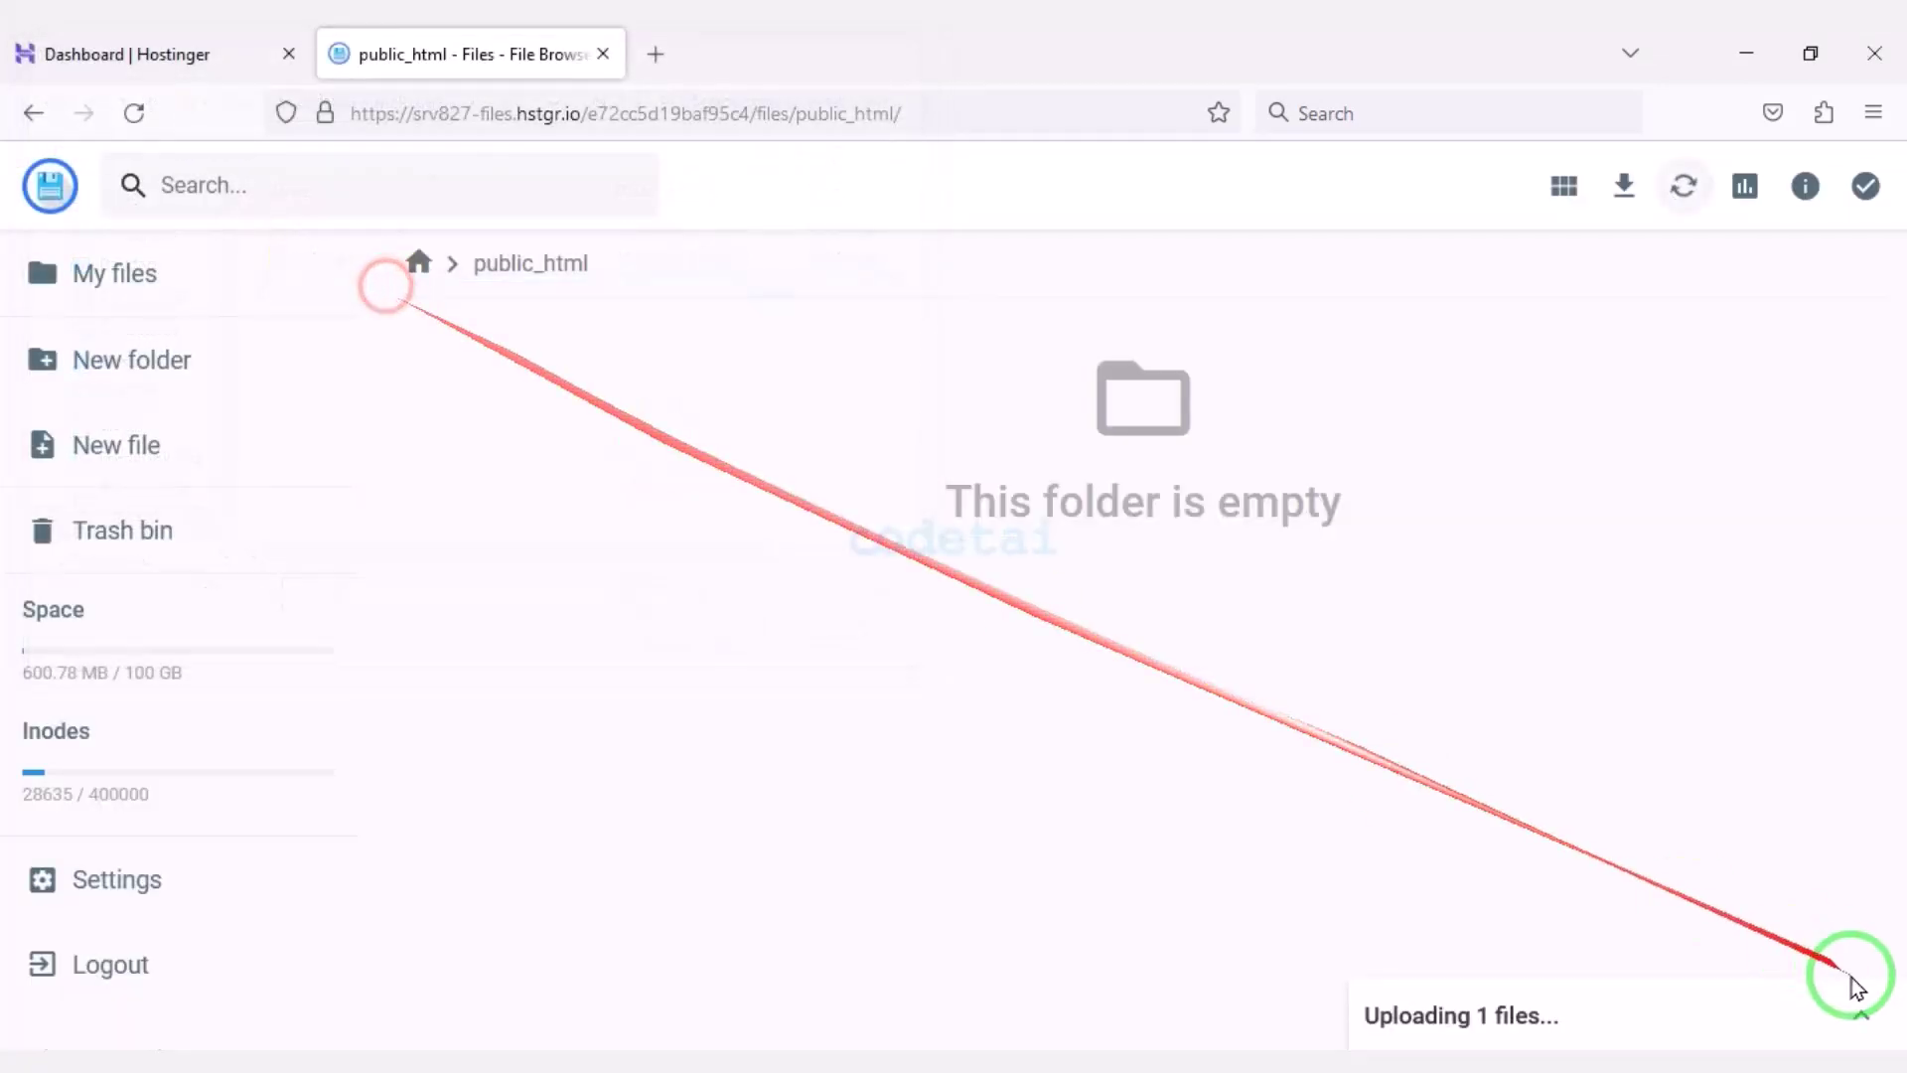
{"action": "left_click", "coordinate": [1869, 1004]}
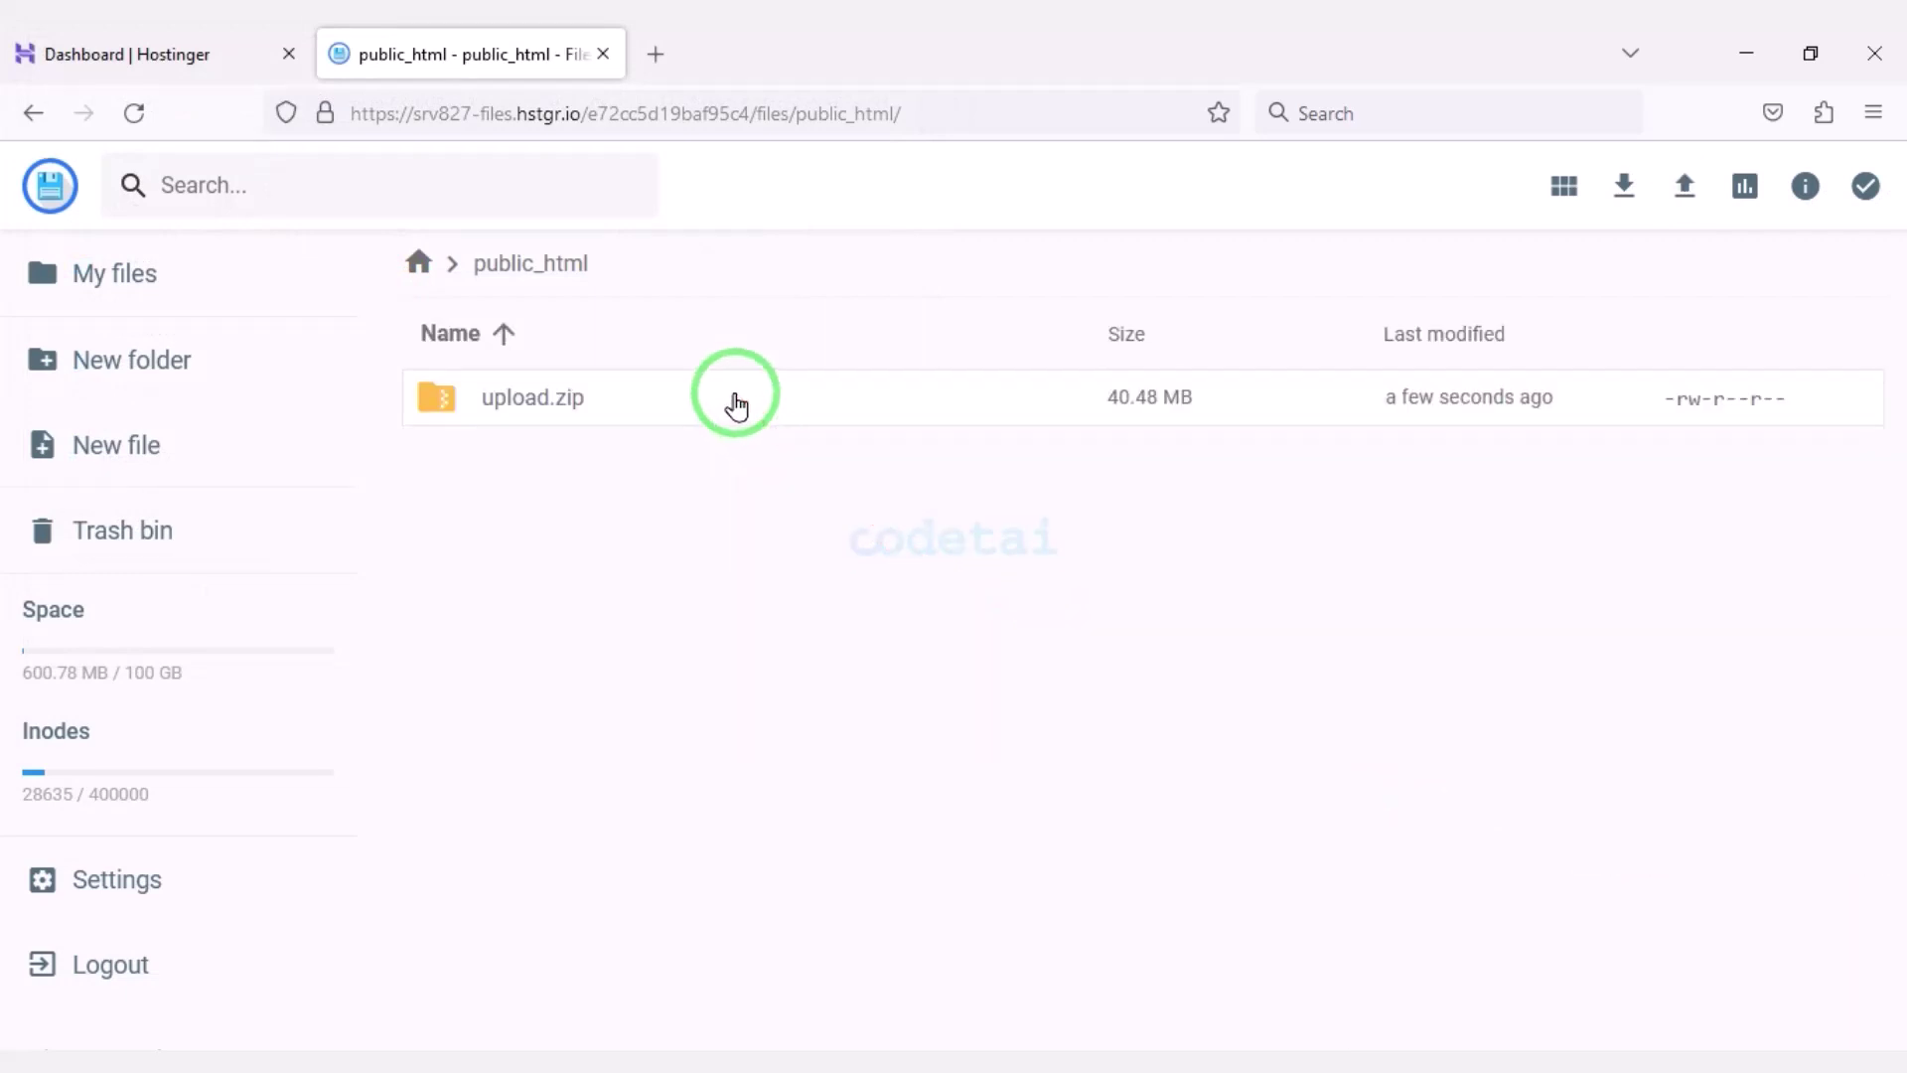
Extract upload.zip into a new folder named MyFolder.
{"action": "left_click", "coordinate": [736, 402]}
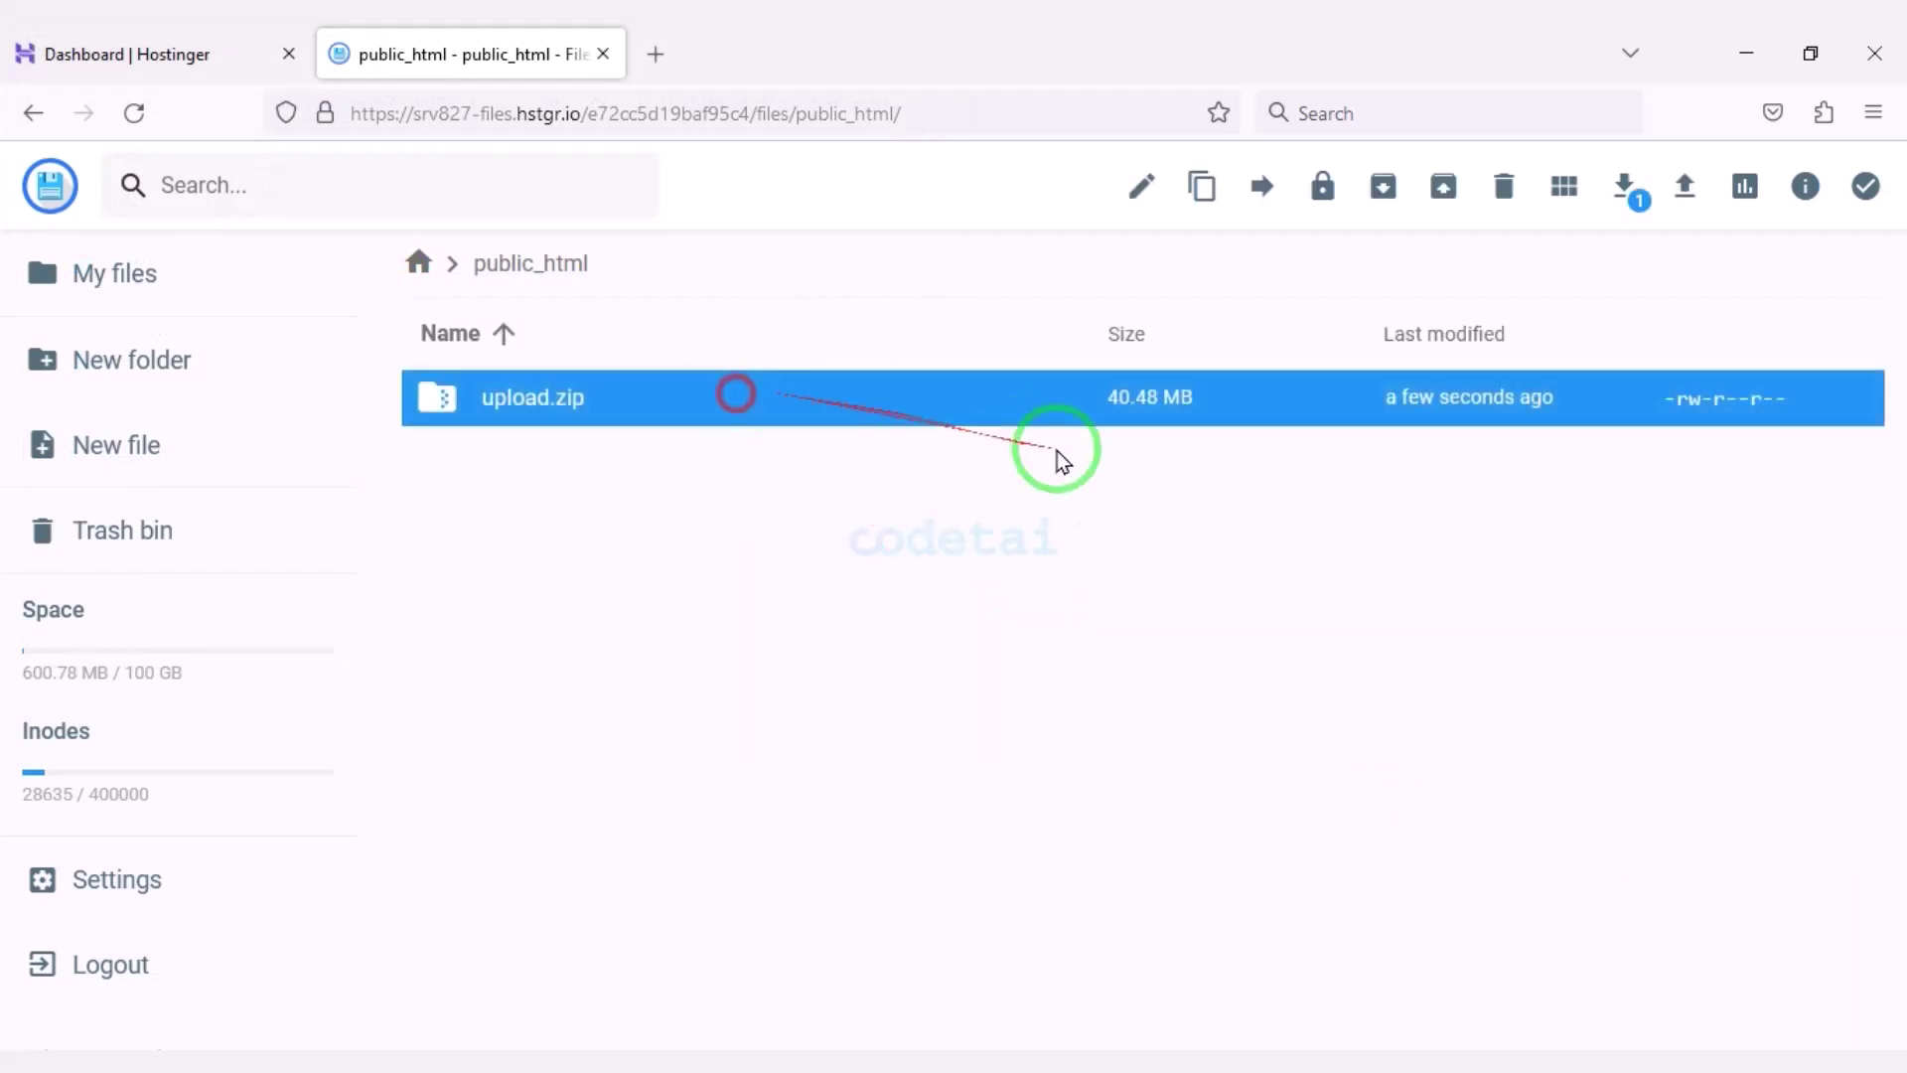
{"action": "right_click", "coordinate": [971, 409]}
{"action": "left_click", "coordinate": [1063, 803]}
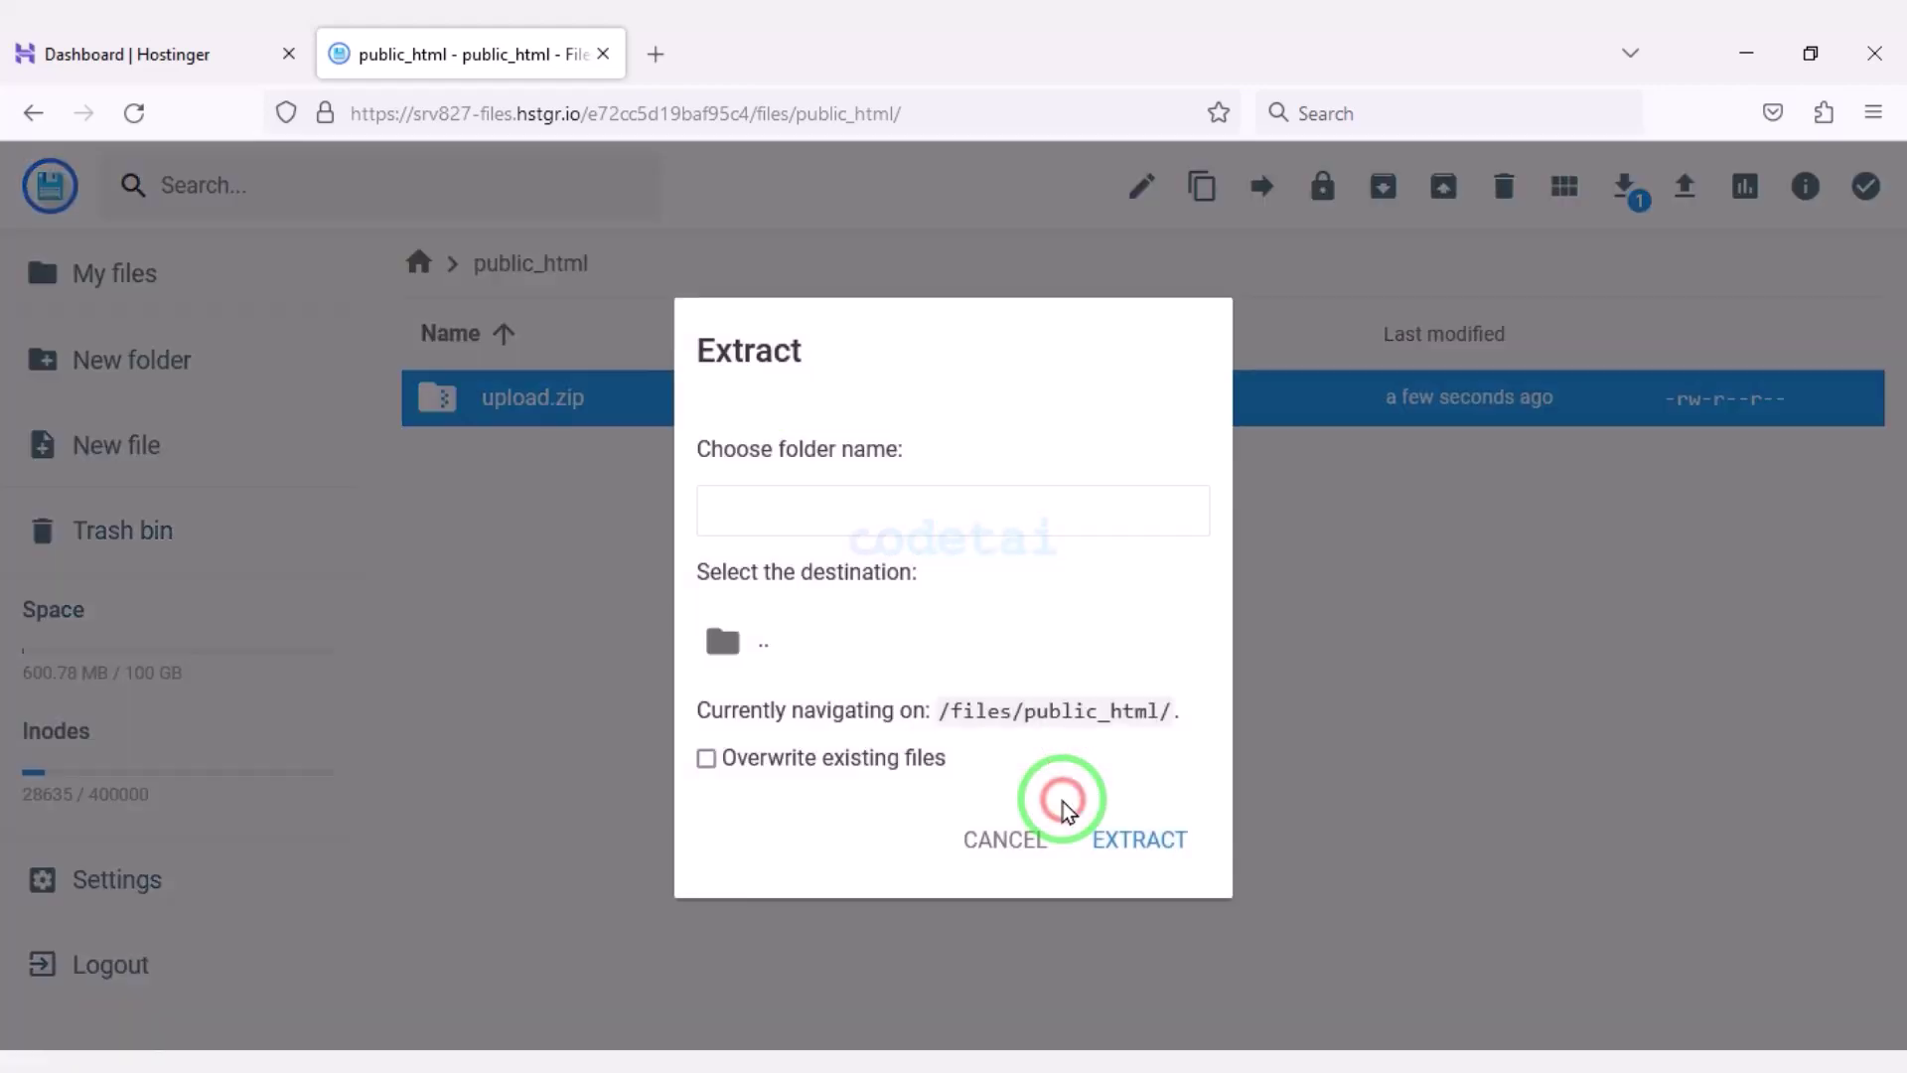
{"action": "left_click", "coordinate": [983, 499]}
{"action": "type", "text": "MyFolder"}
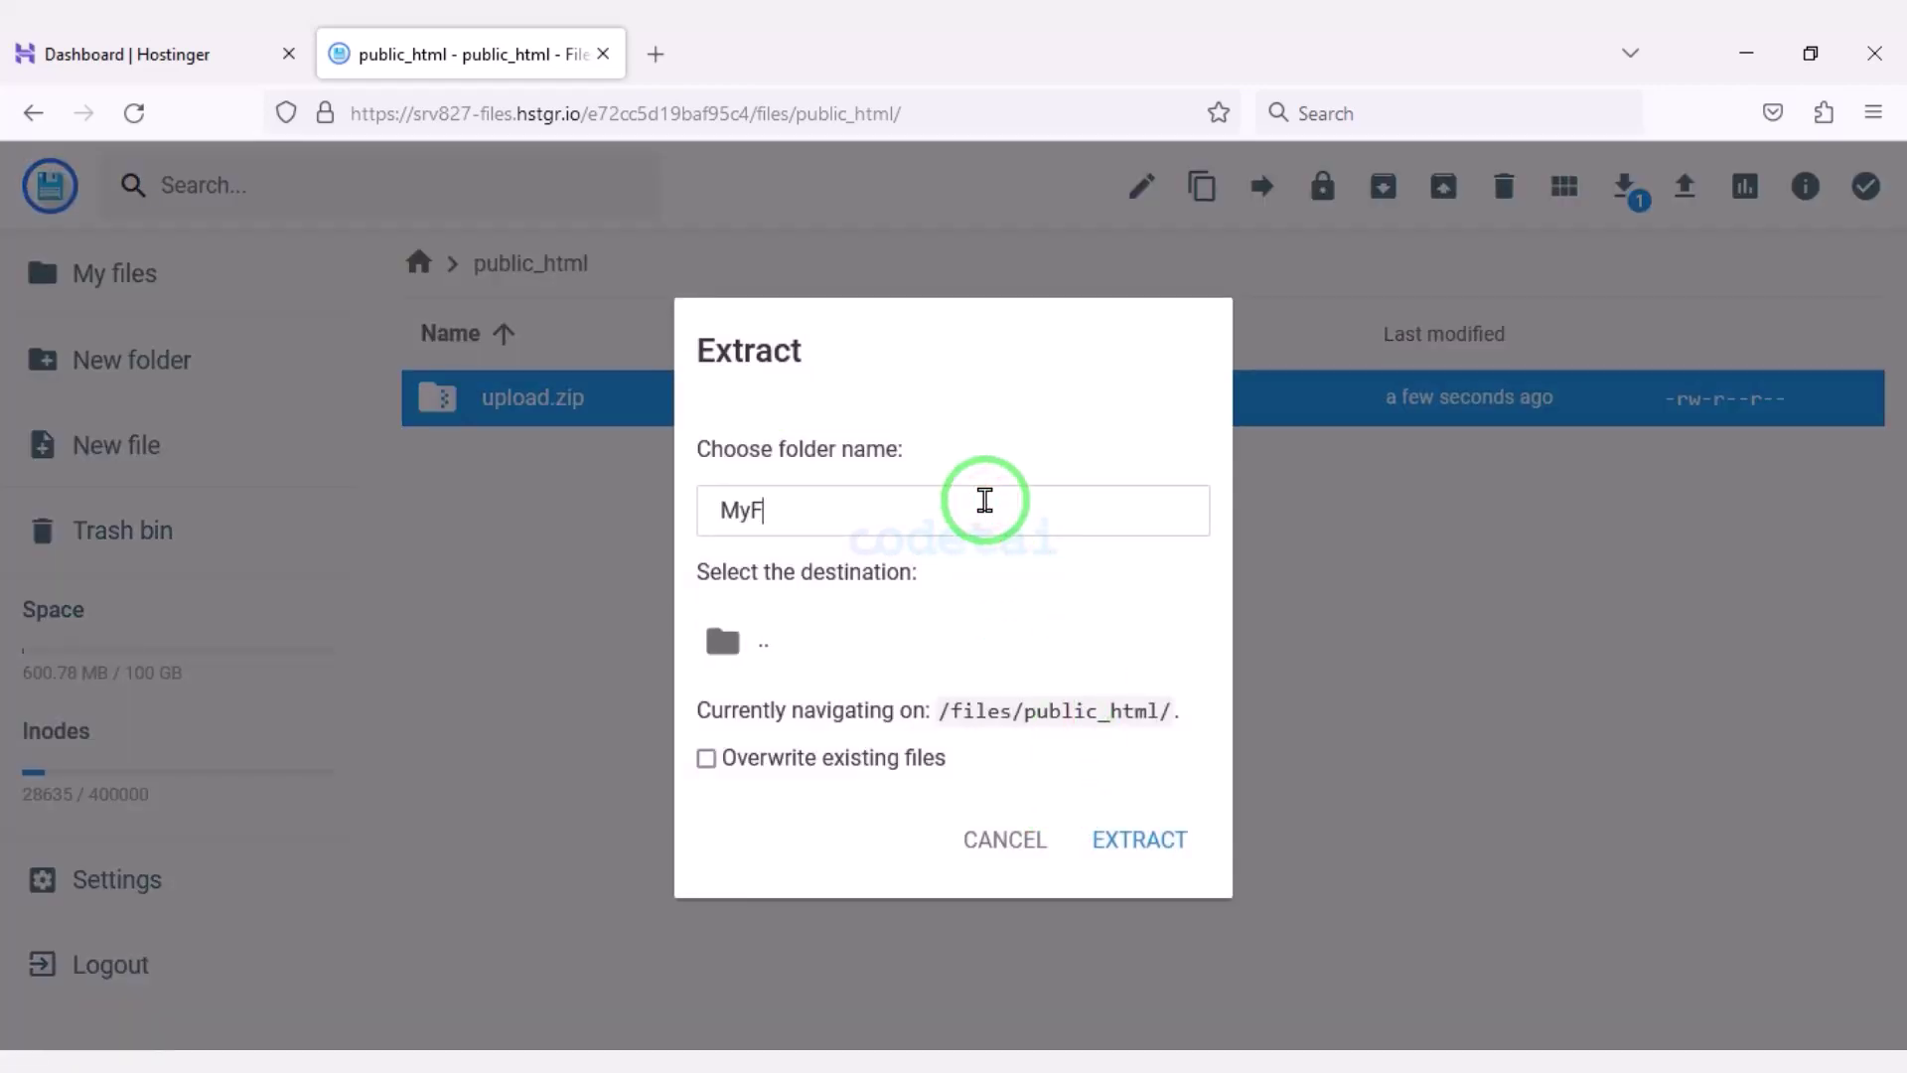
{"action": "left_click", "coordinate": [1142, 842]}
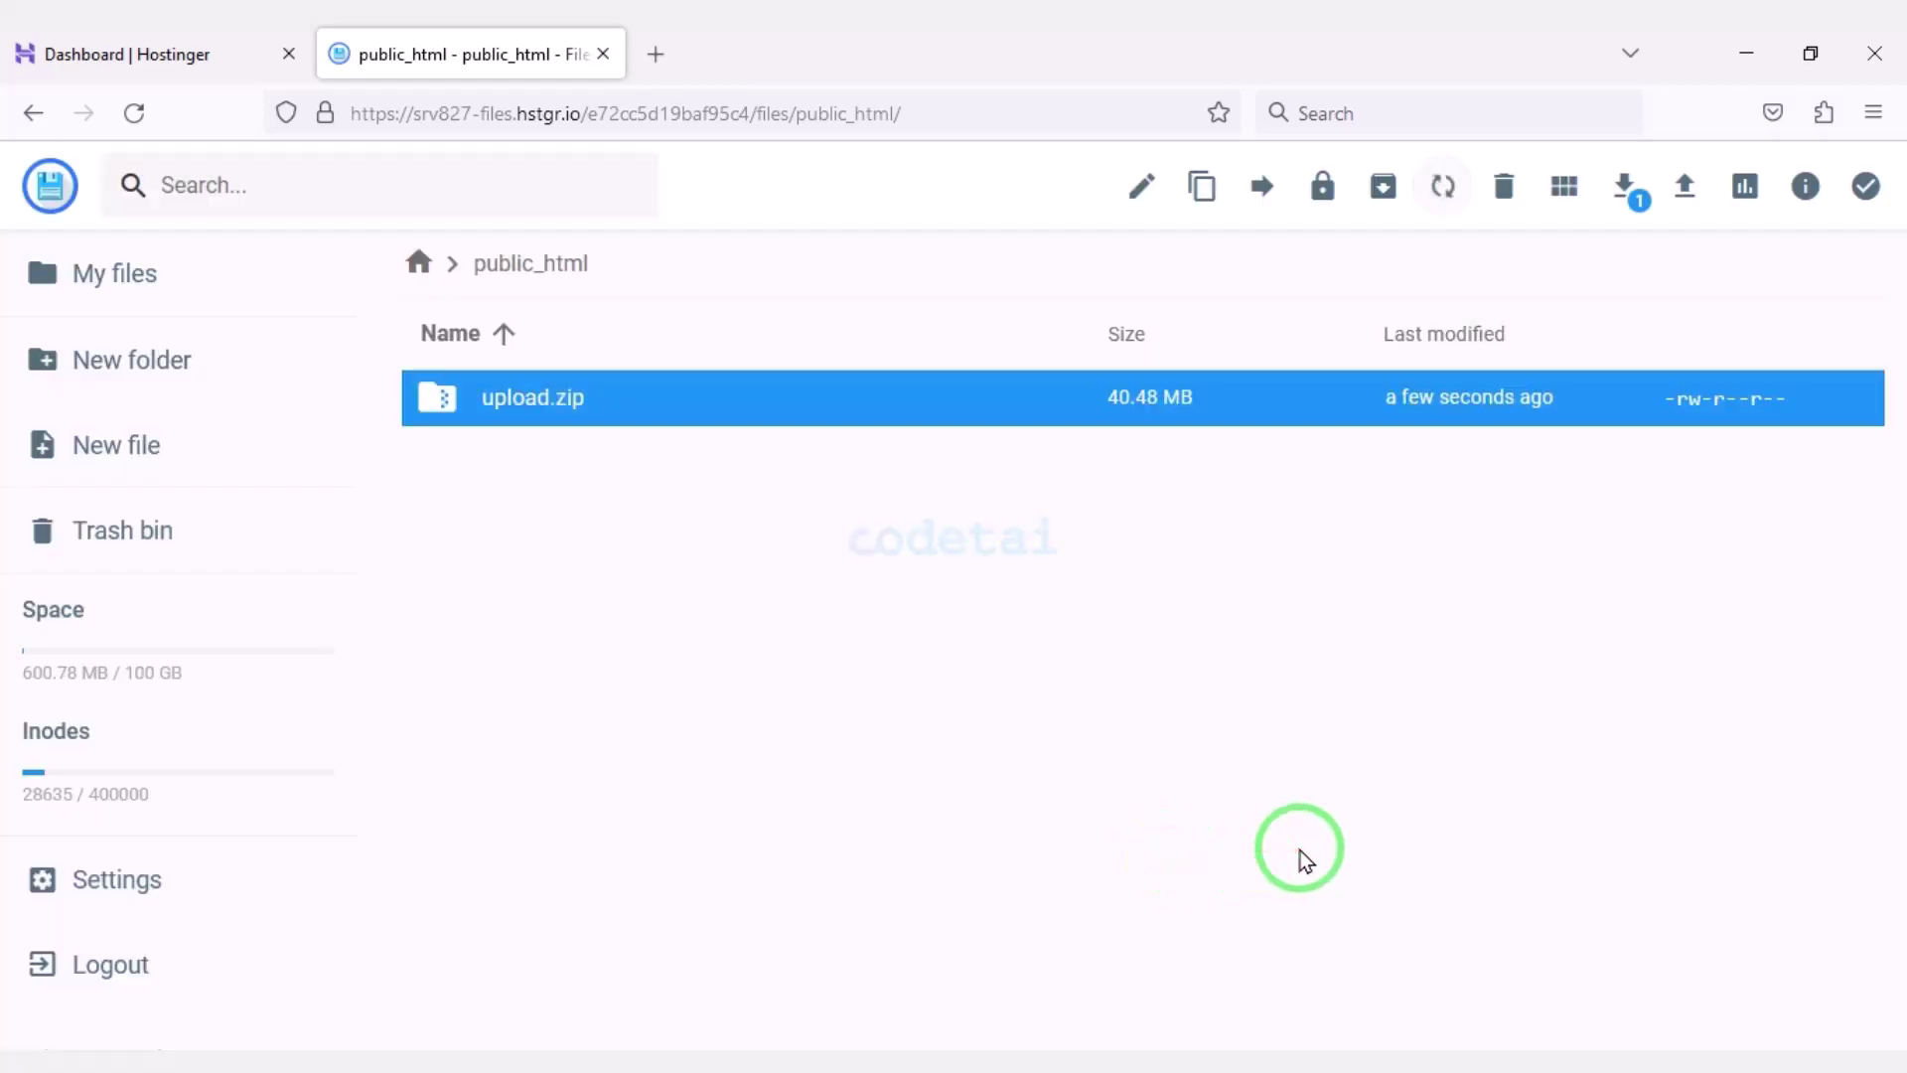
Delete upload.zip, then open MyFolder and its extracted upload folder.
{"action": "left_click", "coordinate": [651, 461]}
{"action": "left_click", "coordinate": [1507, 182]}
{"action": "left_click", "coordinate": [1167, 660]}
{"action": "double_click", "coordinate": [673, 396]}
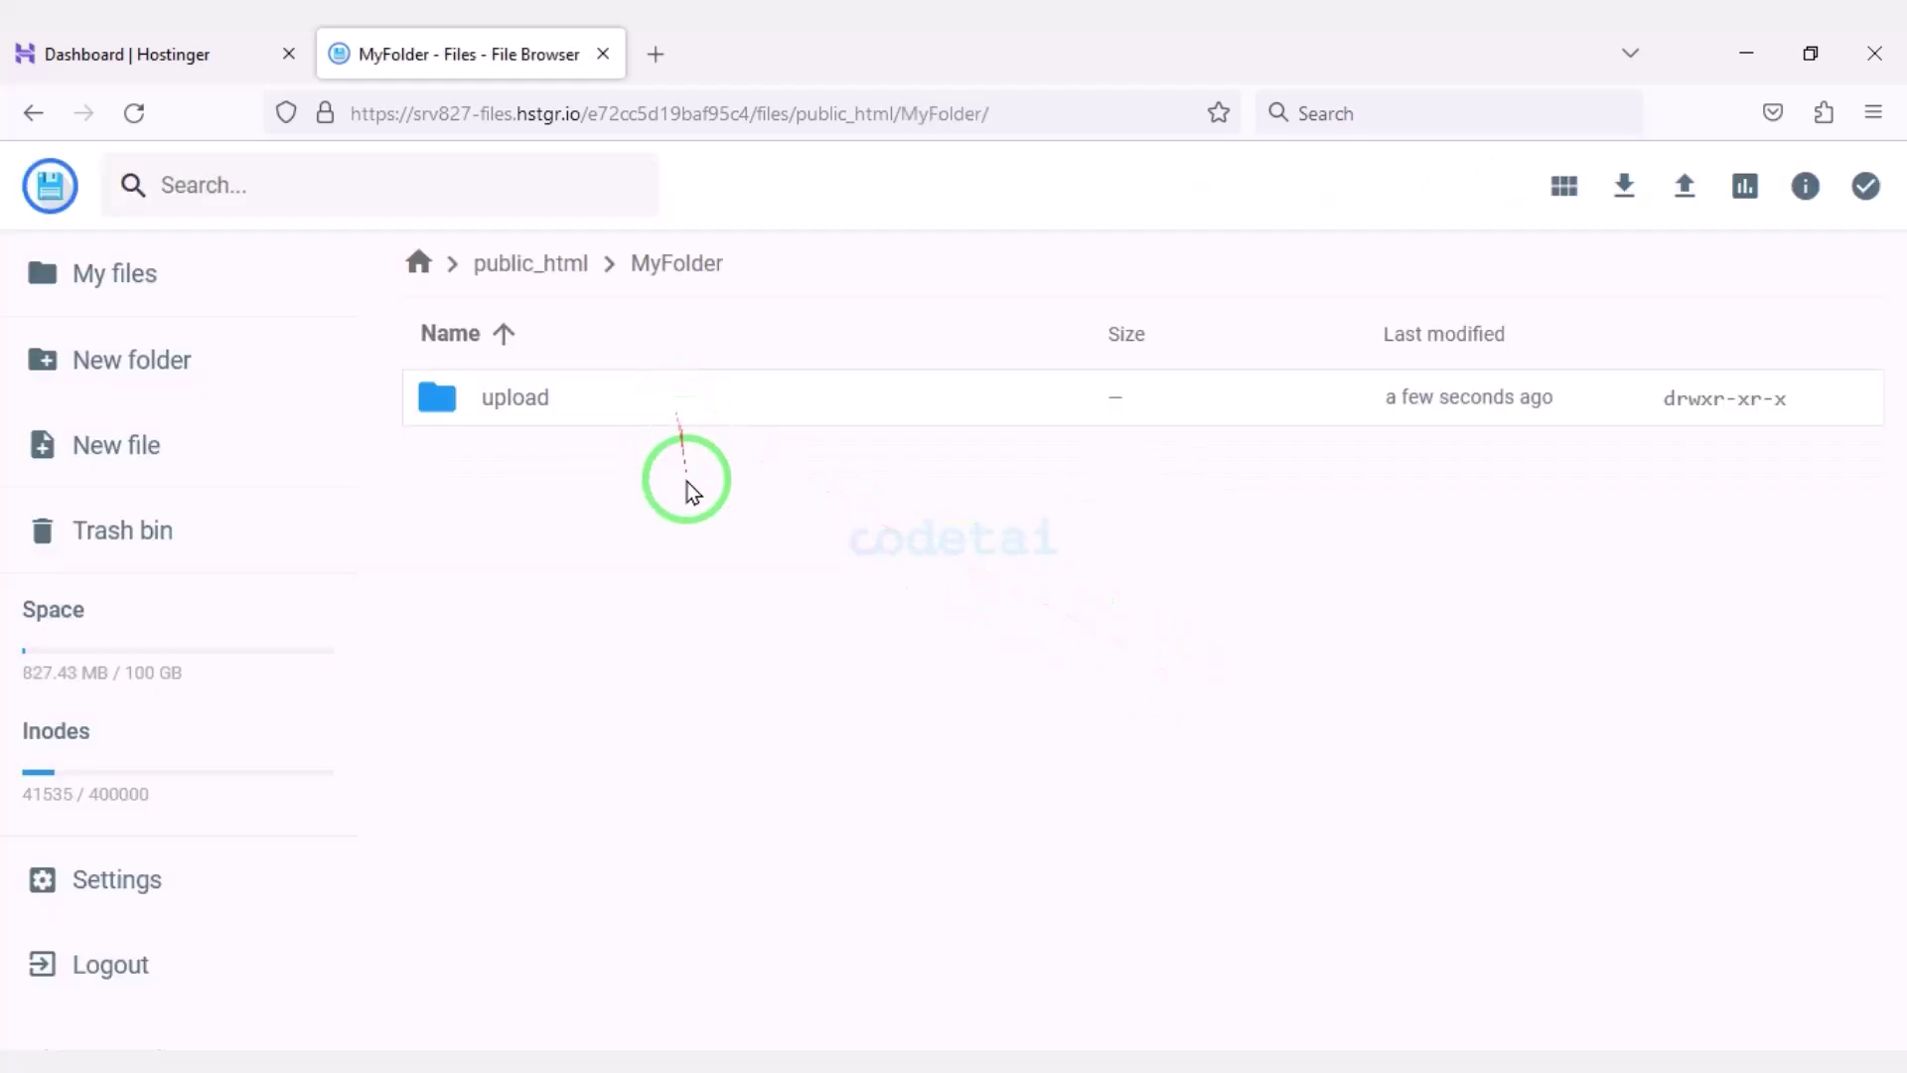
{"action": "double_click", "coordinate": [677, 415]}
Move all 25 items from MyFolder/upload into public_html.
{"action": "key", "text": "ctrl+a"}
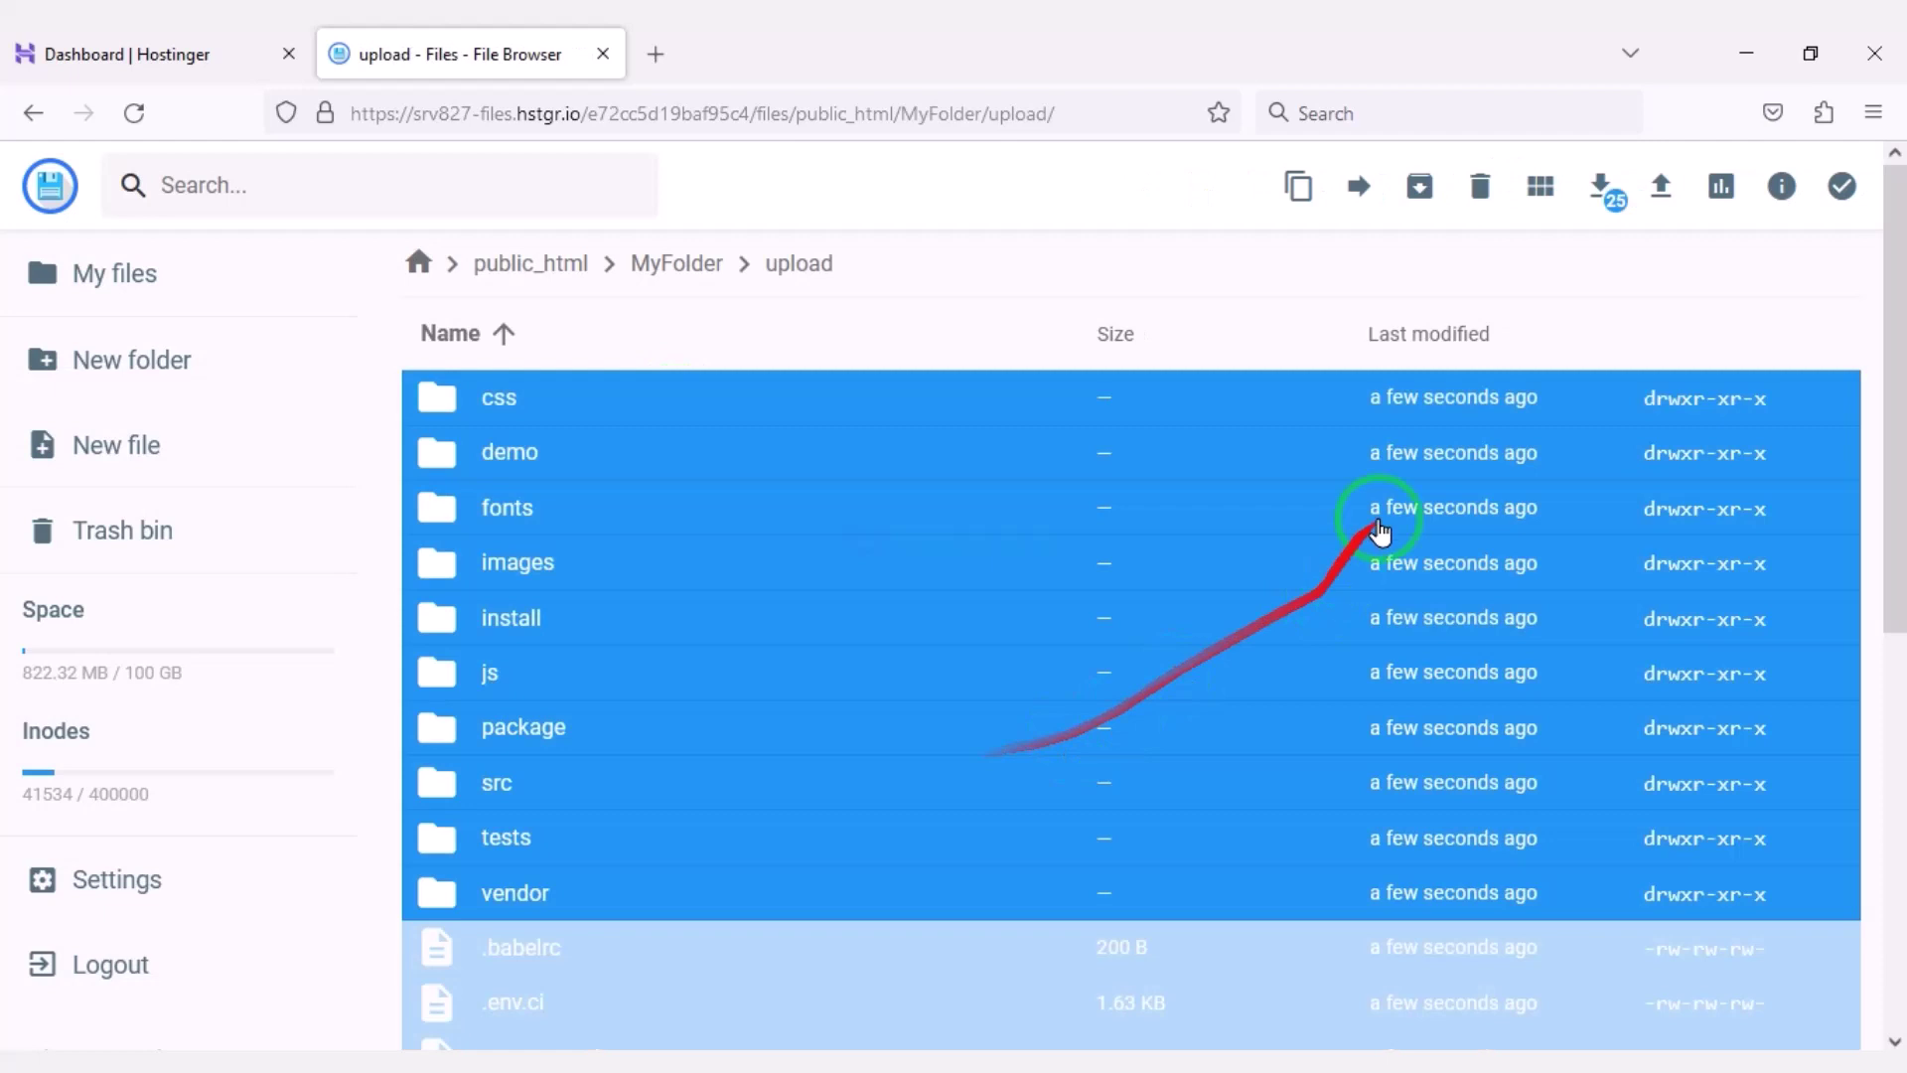
{"action": "left_click", "coordinate": [1356, 198]}
{"action": "double_click", "coordinate": [970, 341]}
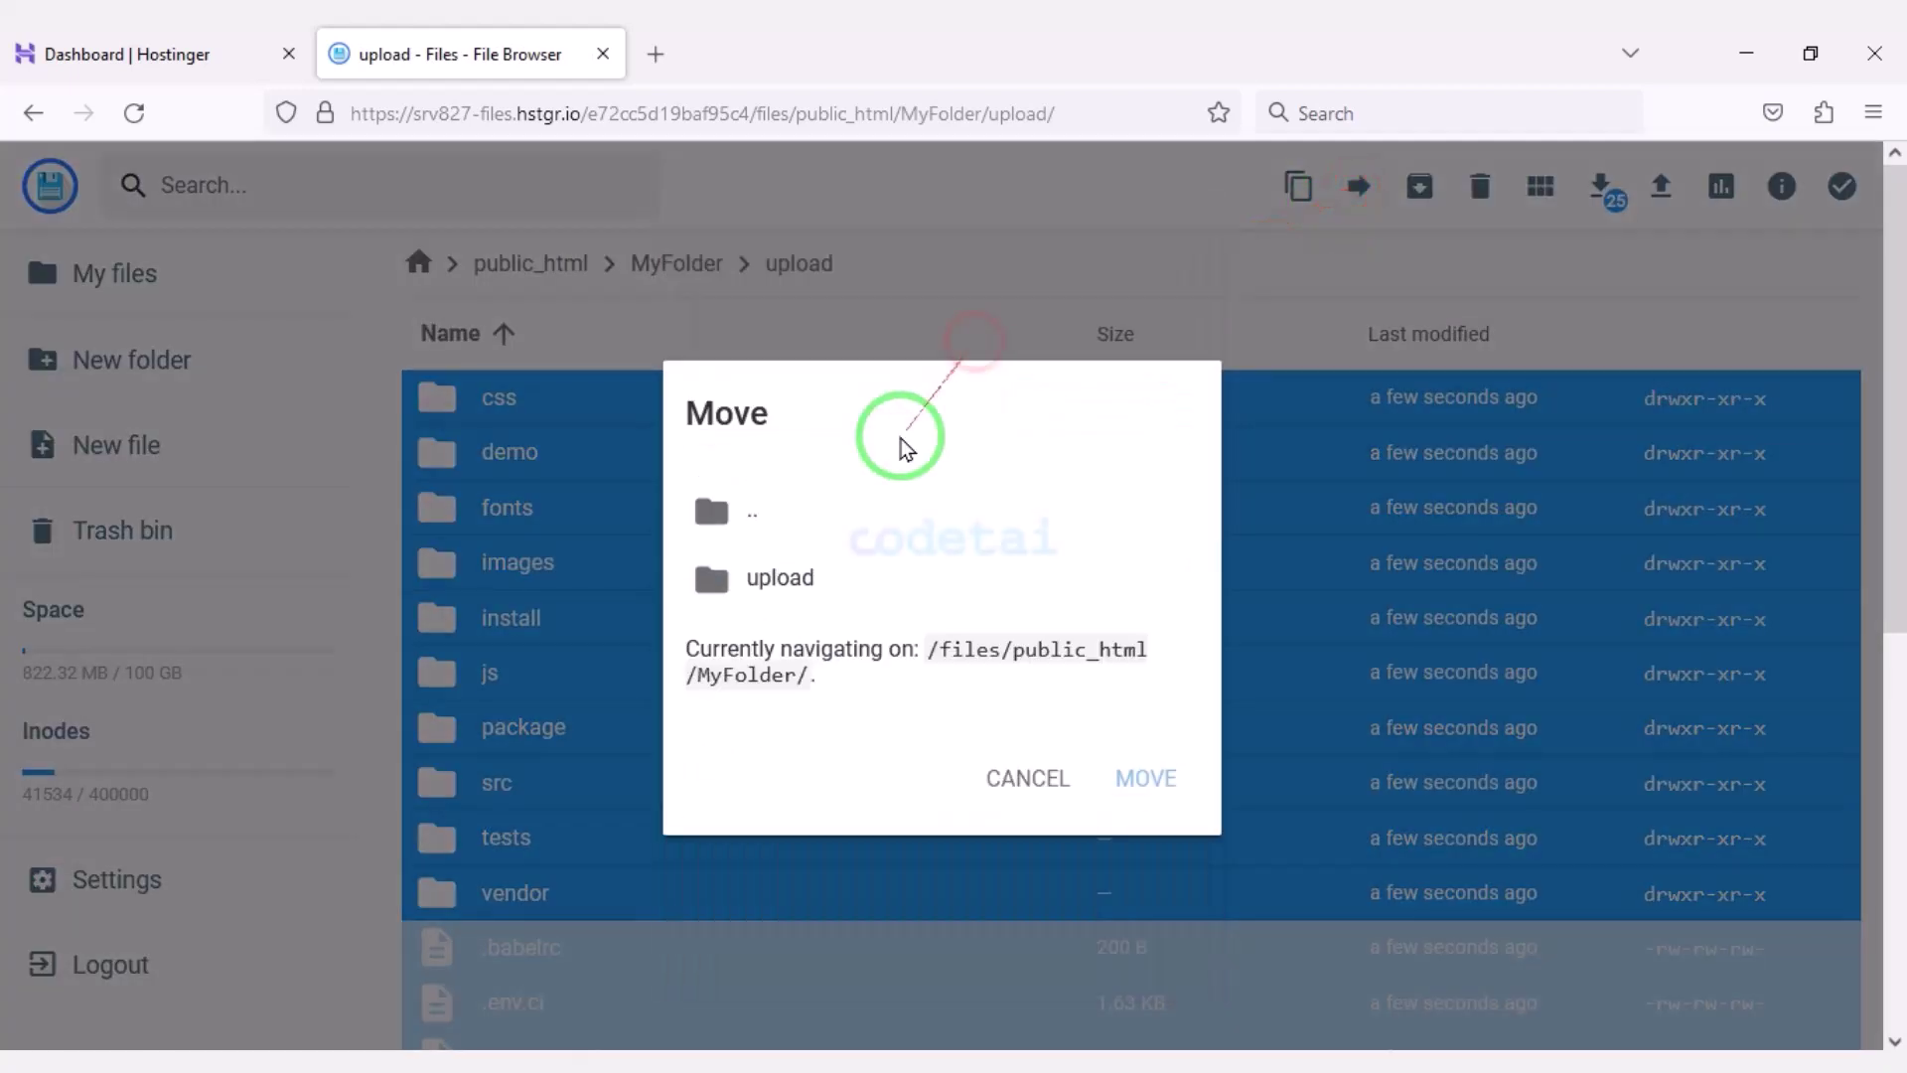
{"action": "left_click", "coordinate": [859, 506]}
{"action": "double_click", "coordinate": [860, 507]}
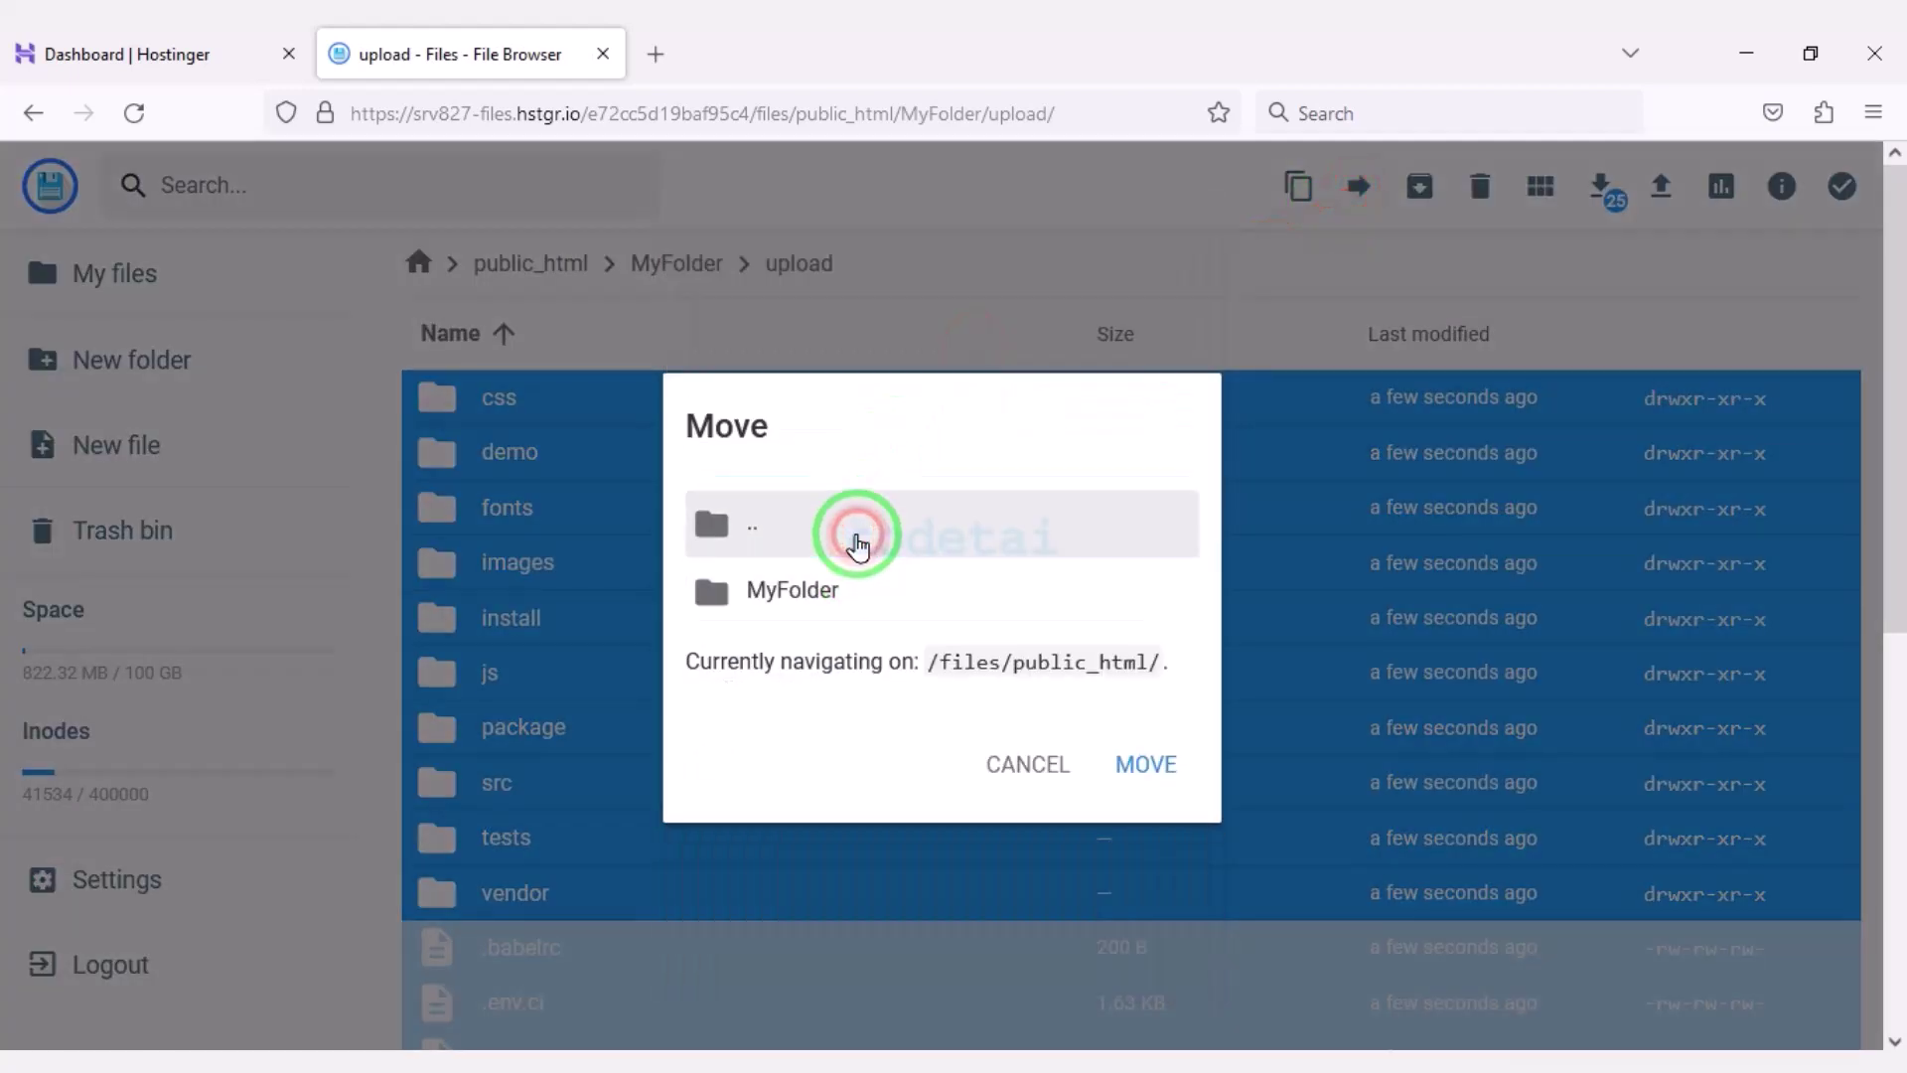
{"action": "double_click", "coordinate": [856, 512]}
{"action": "left_click", "coordinate": [860, 608]}
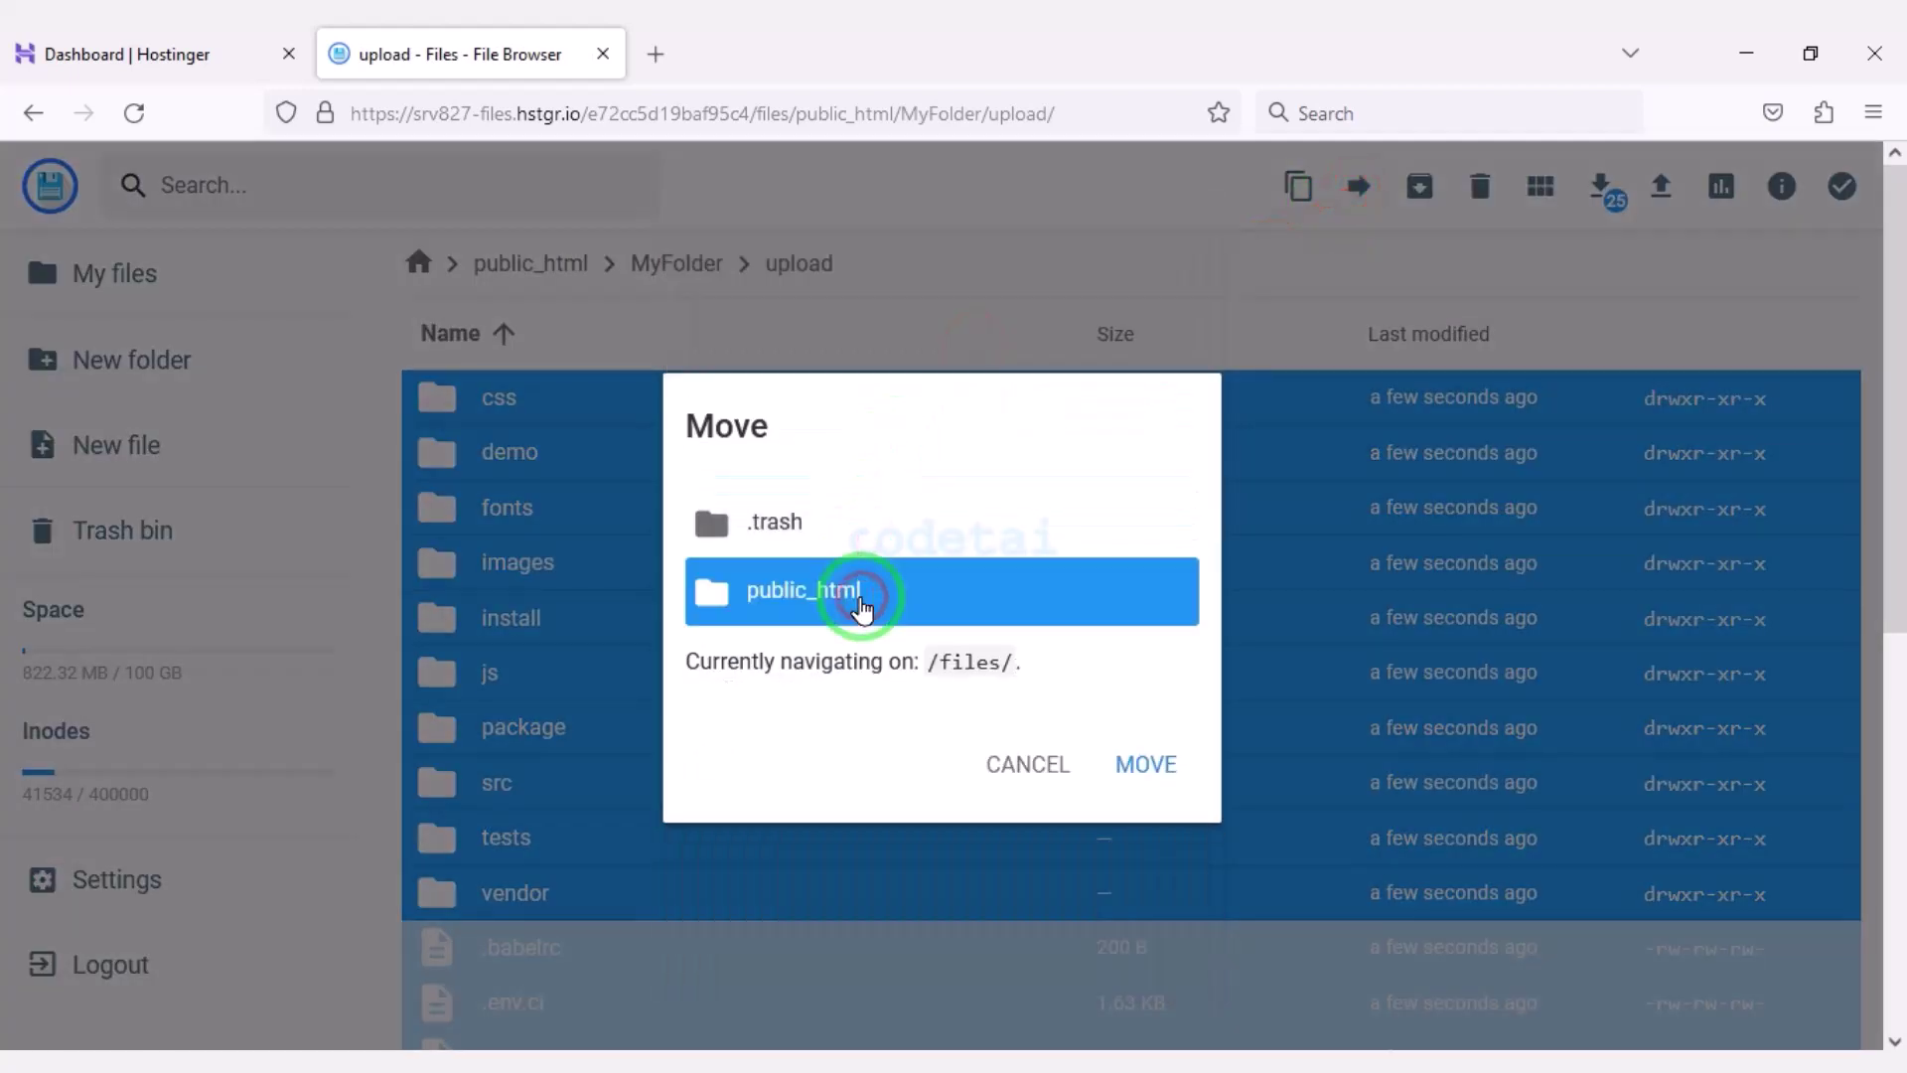
{"action": "left_click", "coordinate": [1146, 767]}
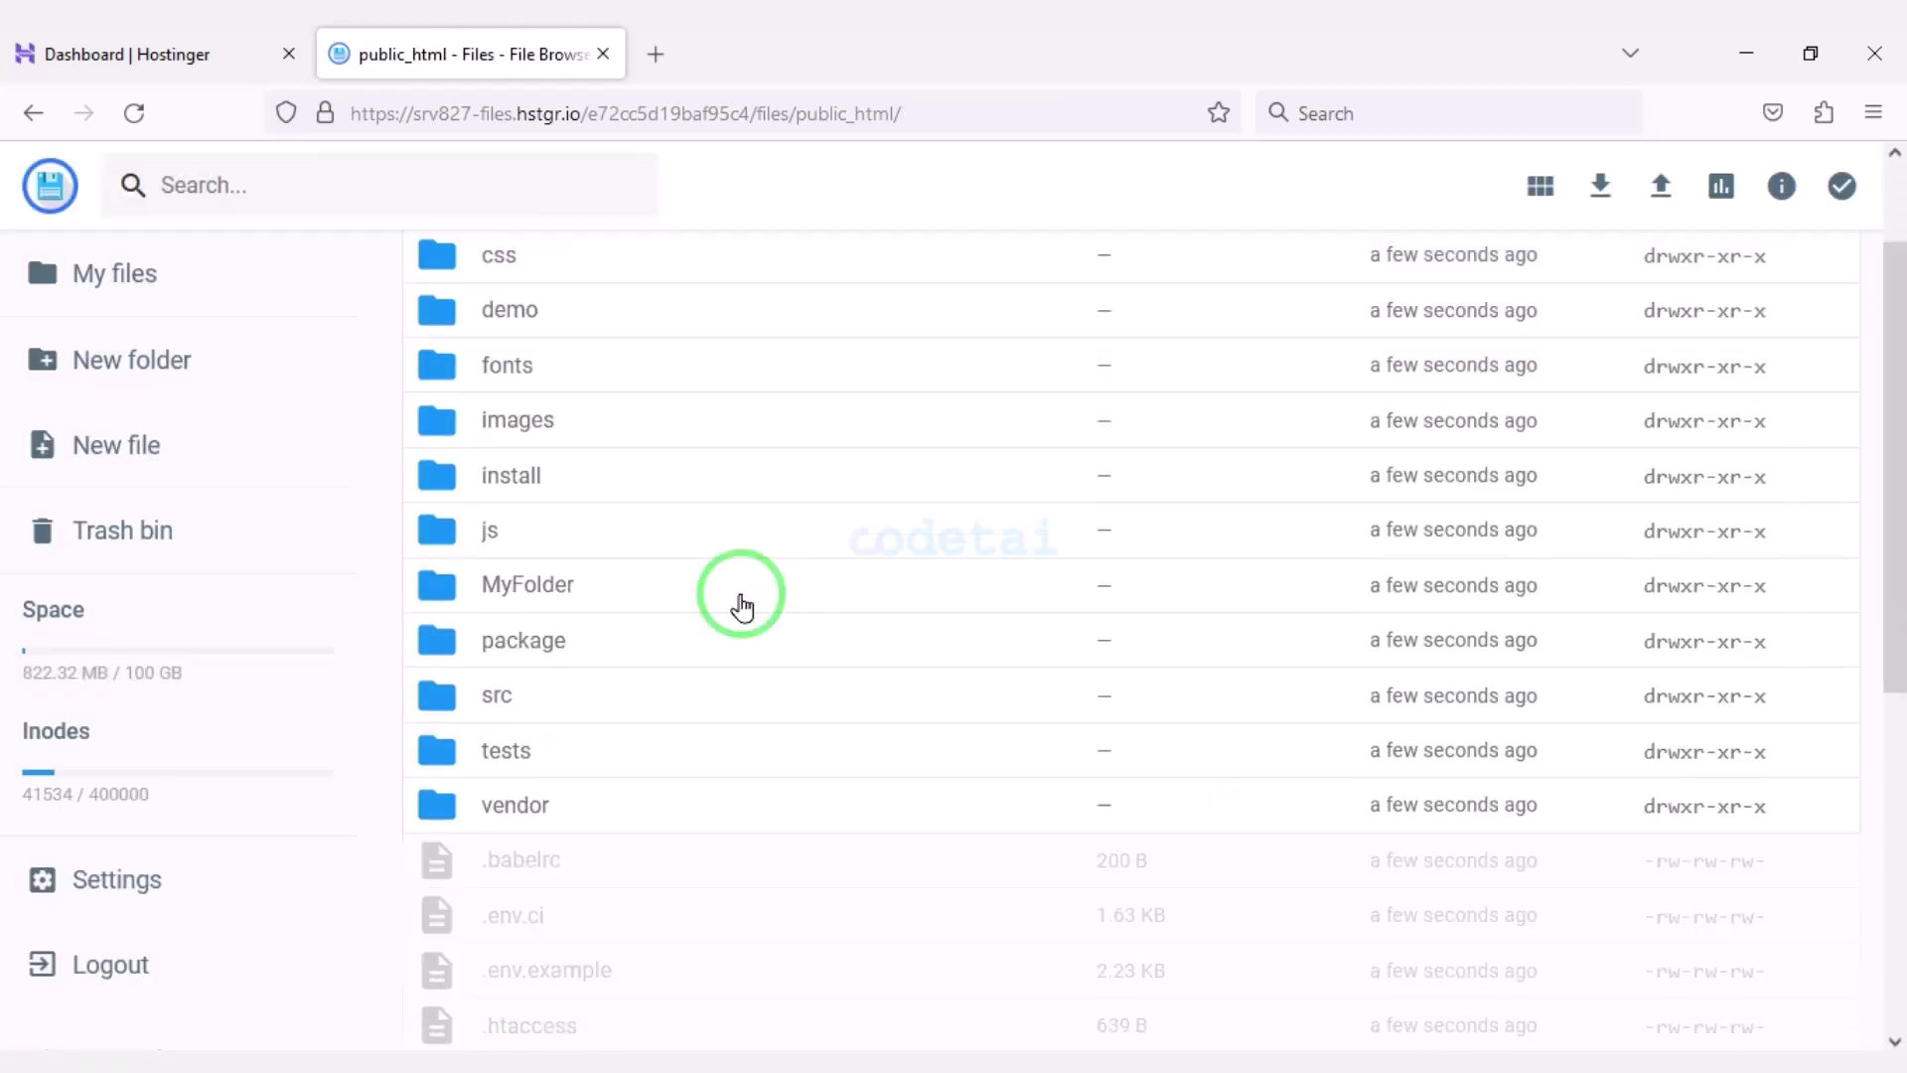
Delete the leftover MyFolder from public_html.
{"action": "left_click", "coordinate": [741, 602]}
{"action": "scroll", "coordinate": [1268, 617], "scroll_direction": "up", "scroll_amount": 2}
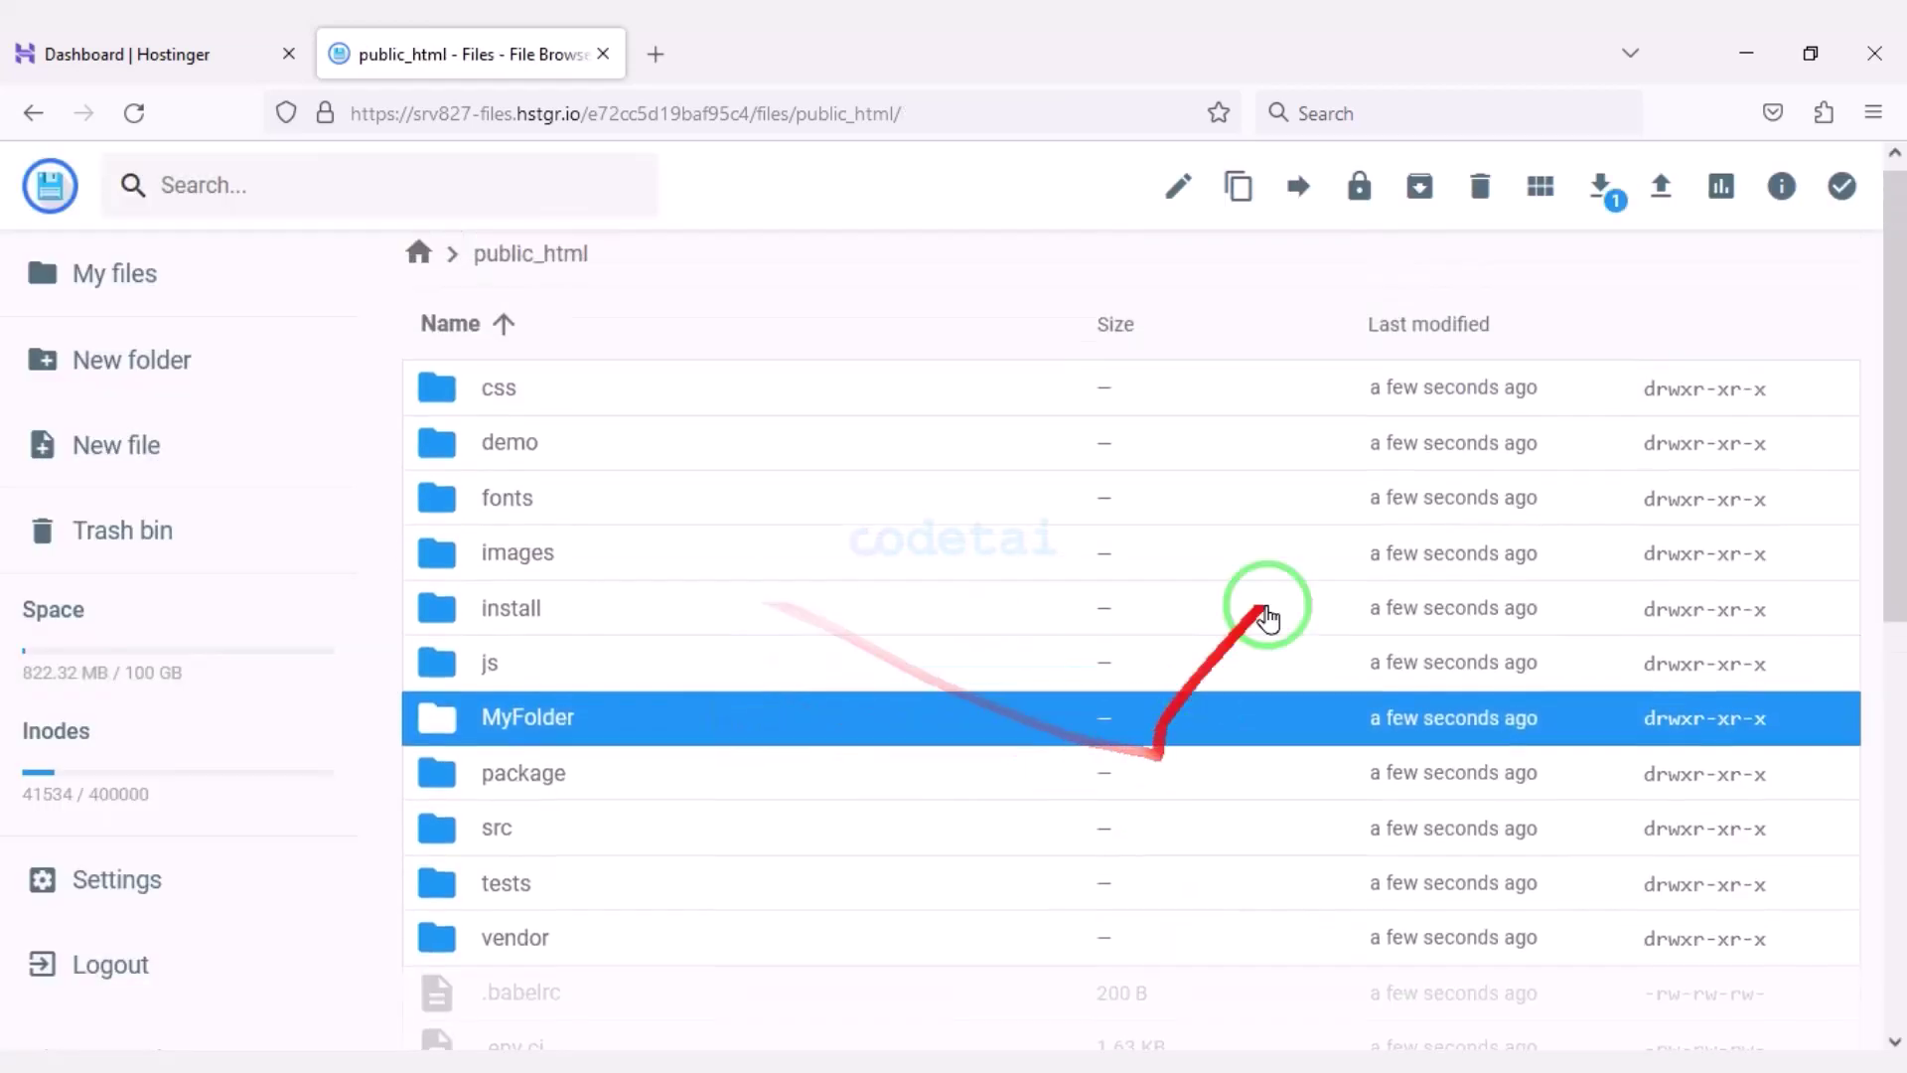
{"action": "left_click", "coordinate": [1480, 186]}
{"action": "left_click", "coordinate": [1162, 657]}
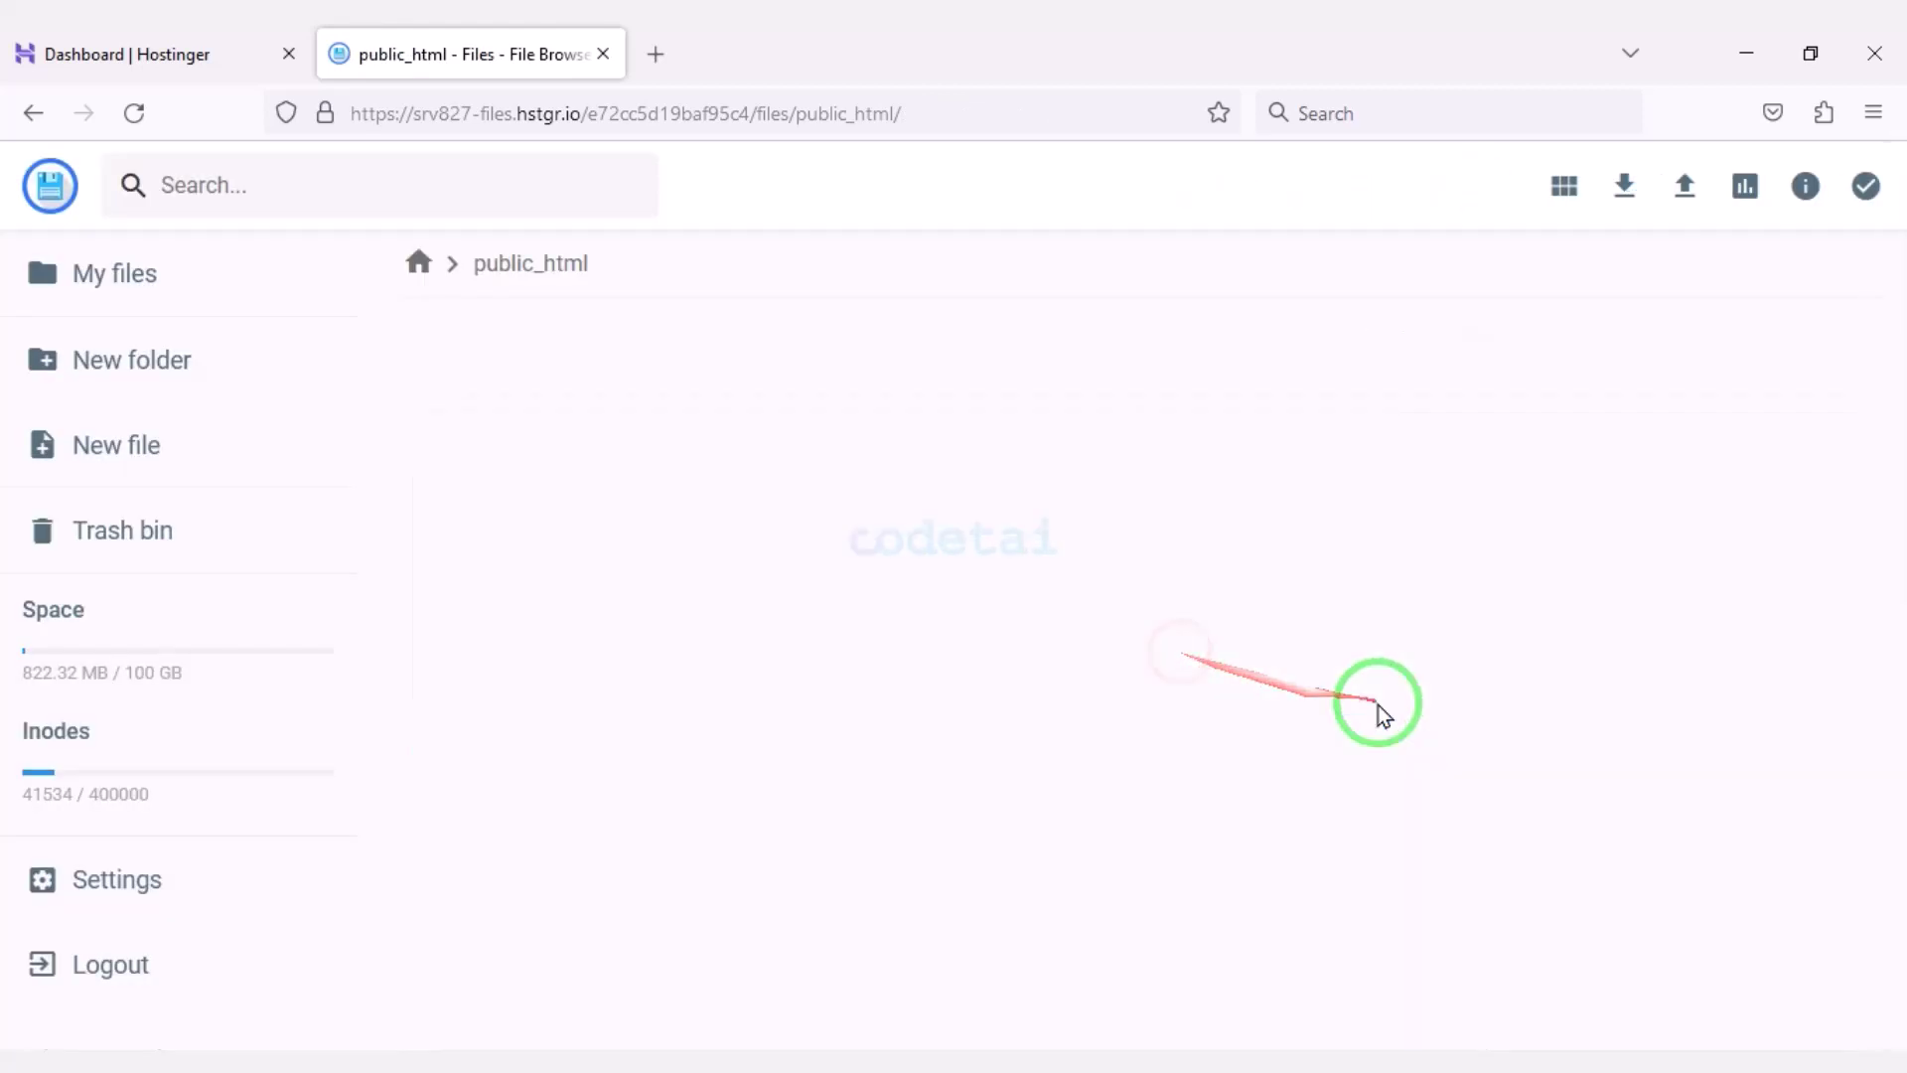
Load codetai.xyz in a new browser tab.
{"action": "left_click", "coordinate": [655, 53]}
{"action": "type", "text": "codetai.xyz"}
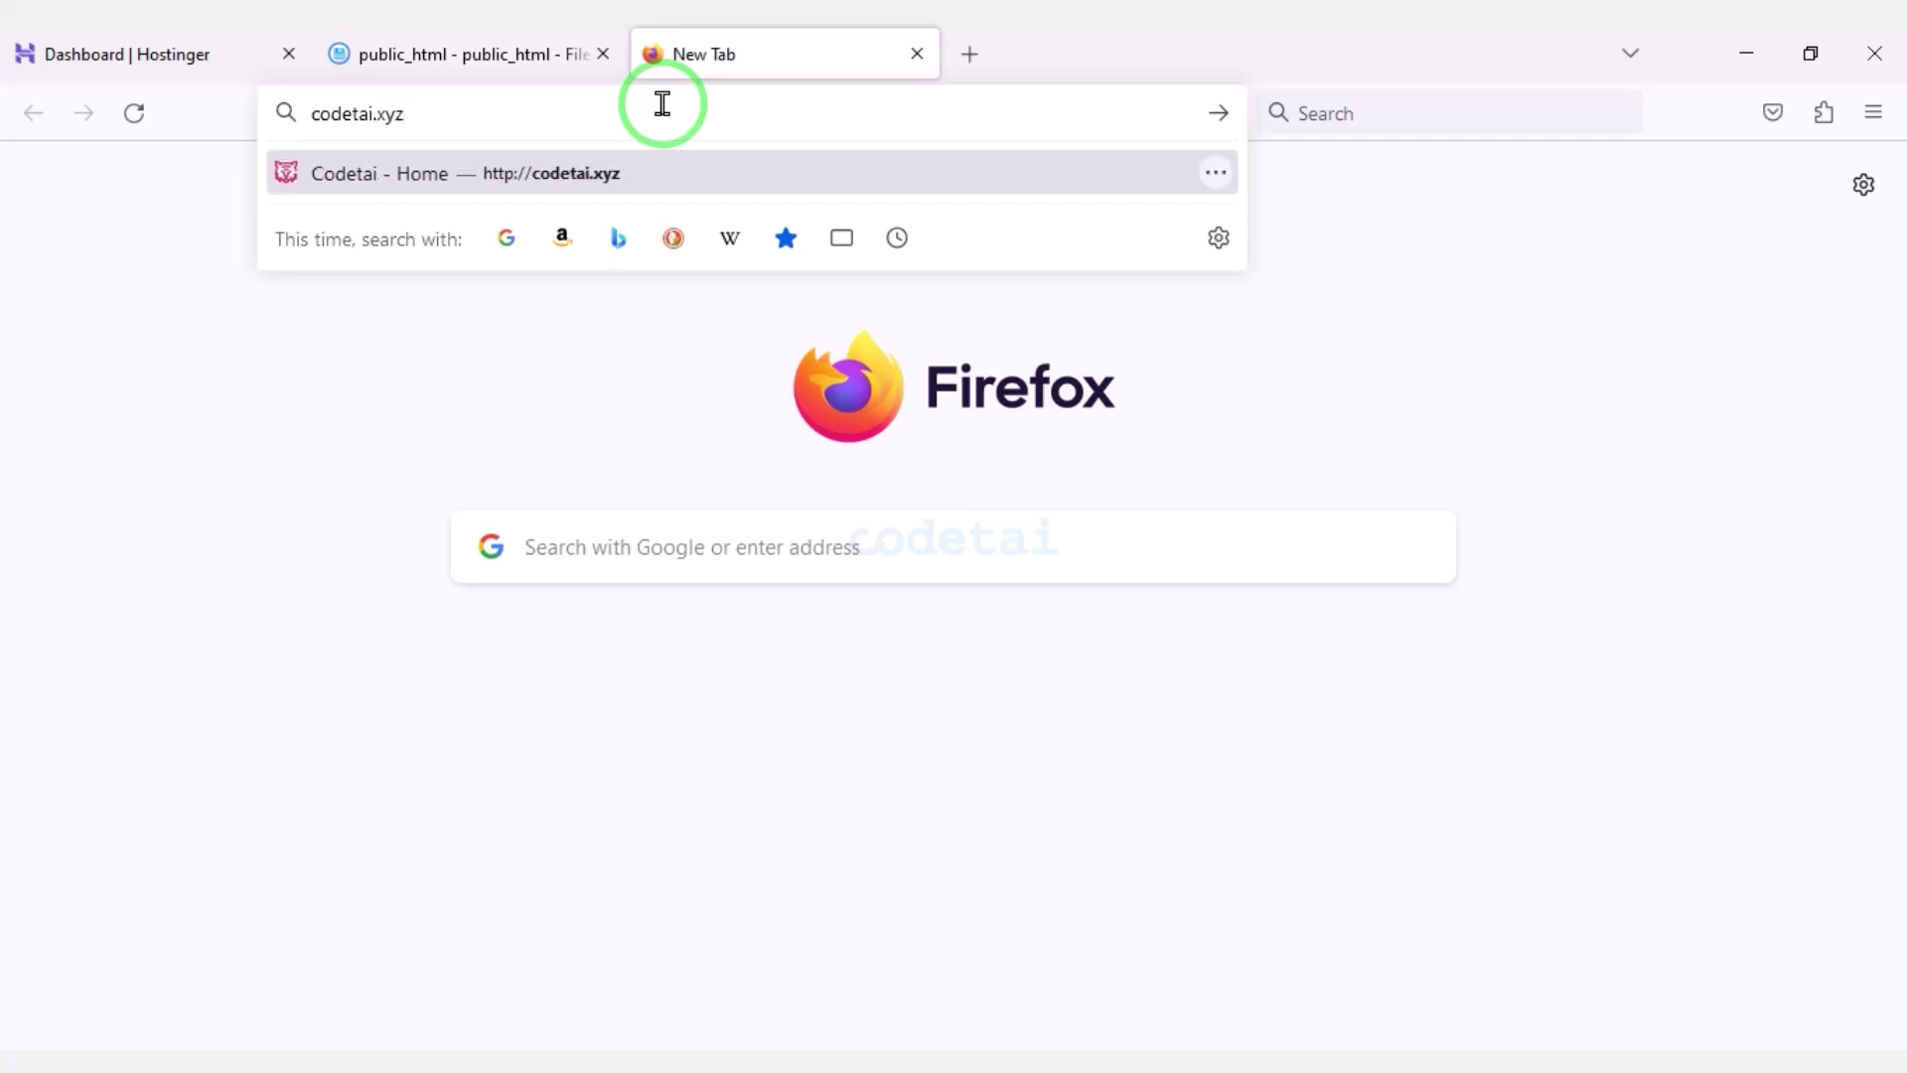
{"action": "key", "text": "Return"}
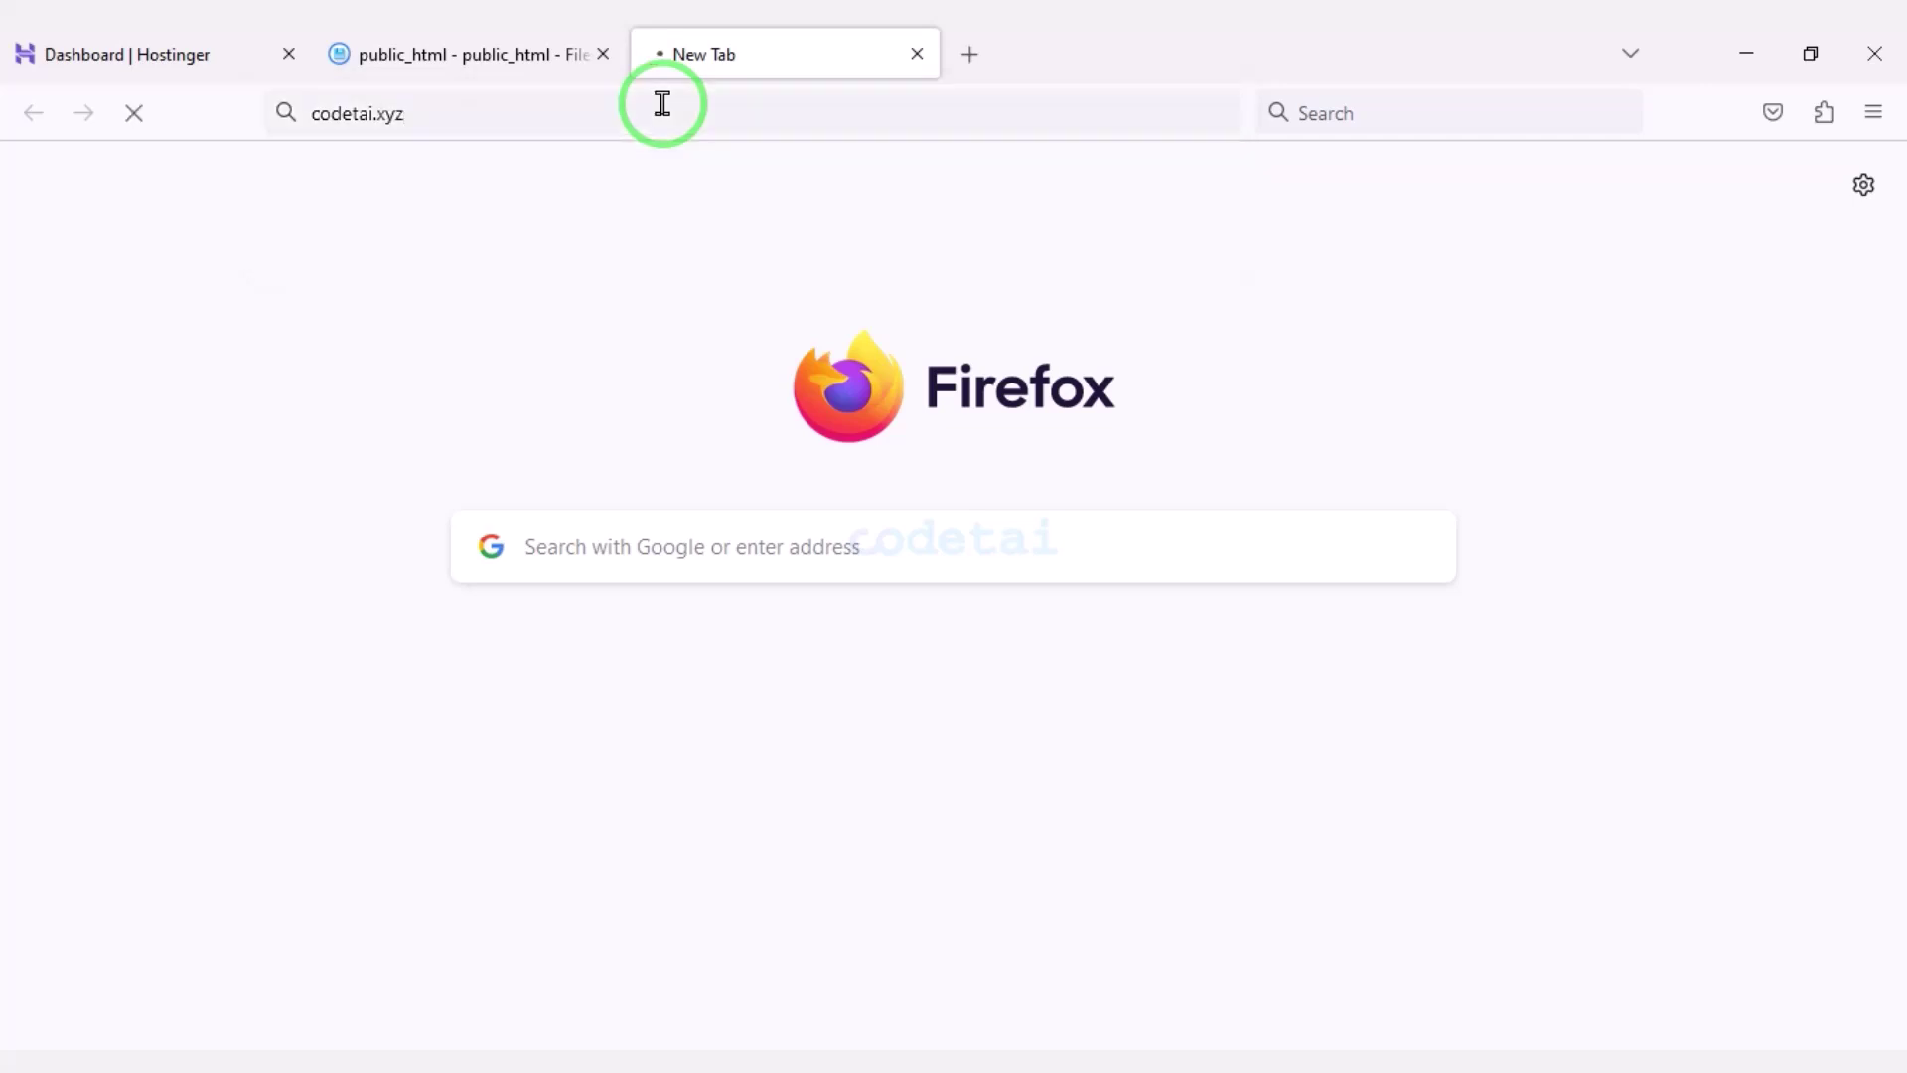
Pass the installer's server requirement and Symlink checks to reach the purchase code step.
{"action": "scroll", "coordinate": [1115, 426], "scroll_direction": "down", "scroll_amount": 4}
{"action": "scroll", "coordinate": [1207, 574], "scroll_direction": "down", "scroll_amount": 15}
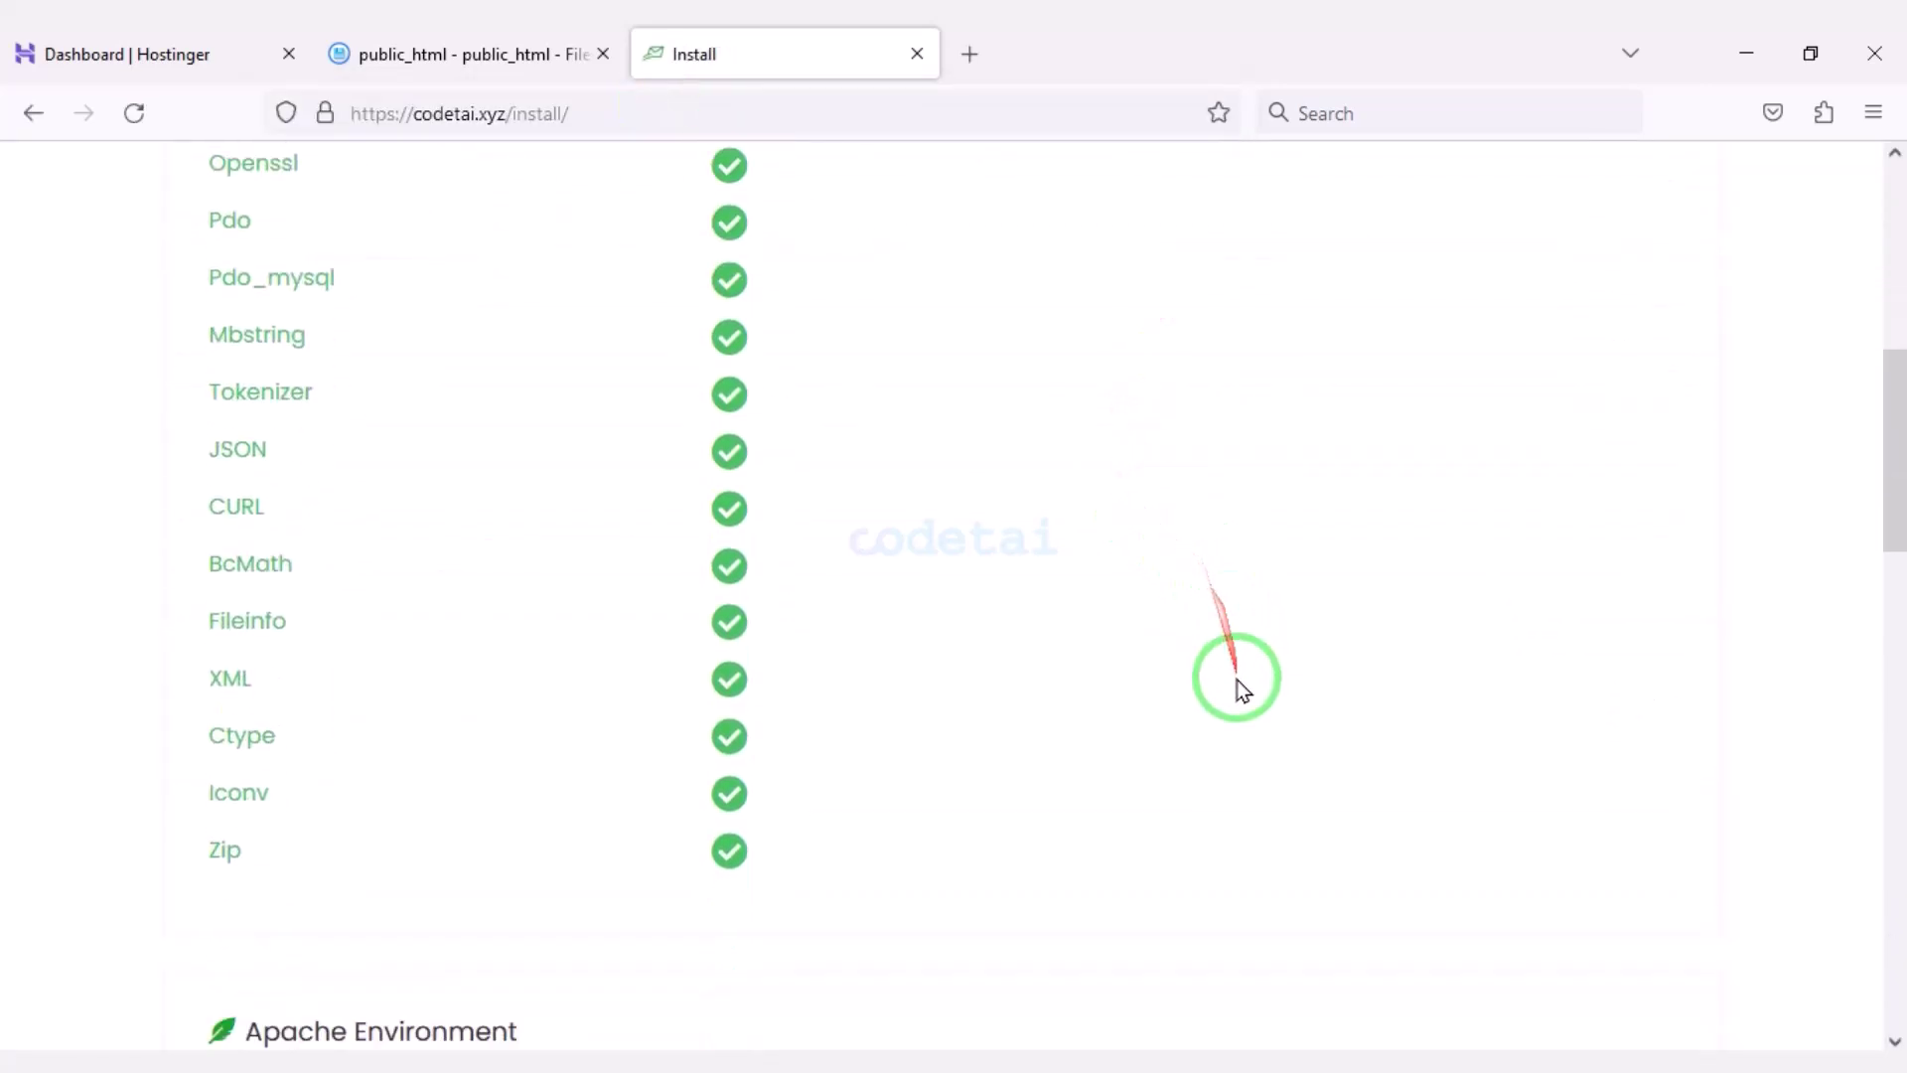
{"action": "scroll", "coordinate": [1089, 815], "scroll_direction": "down", "scroll_amount": 5}
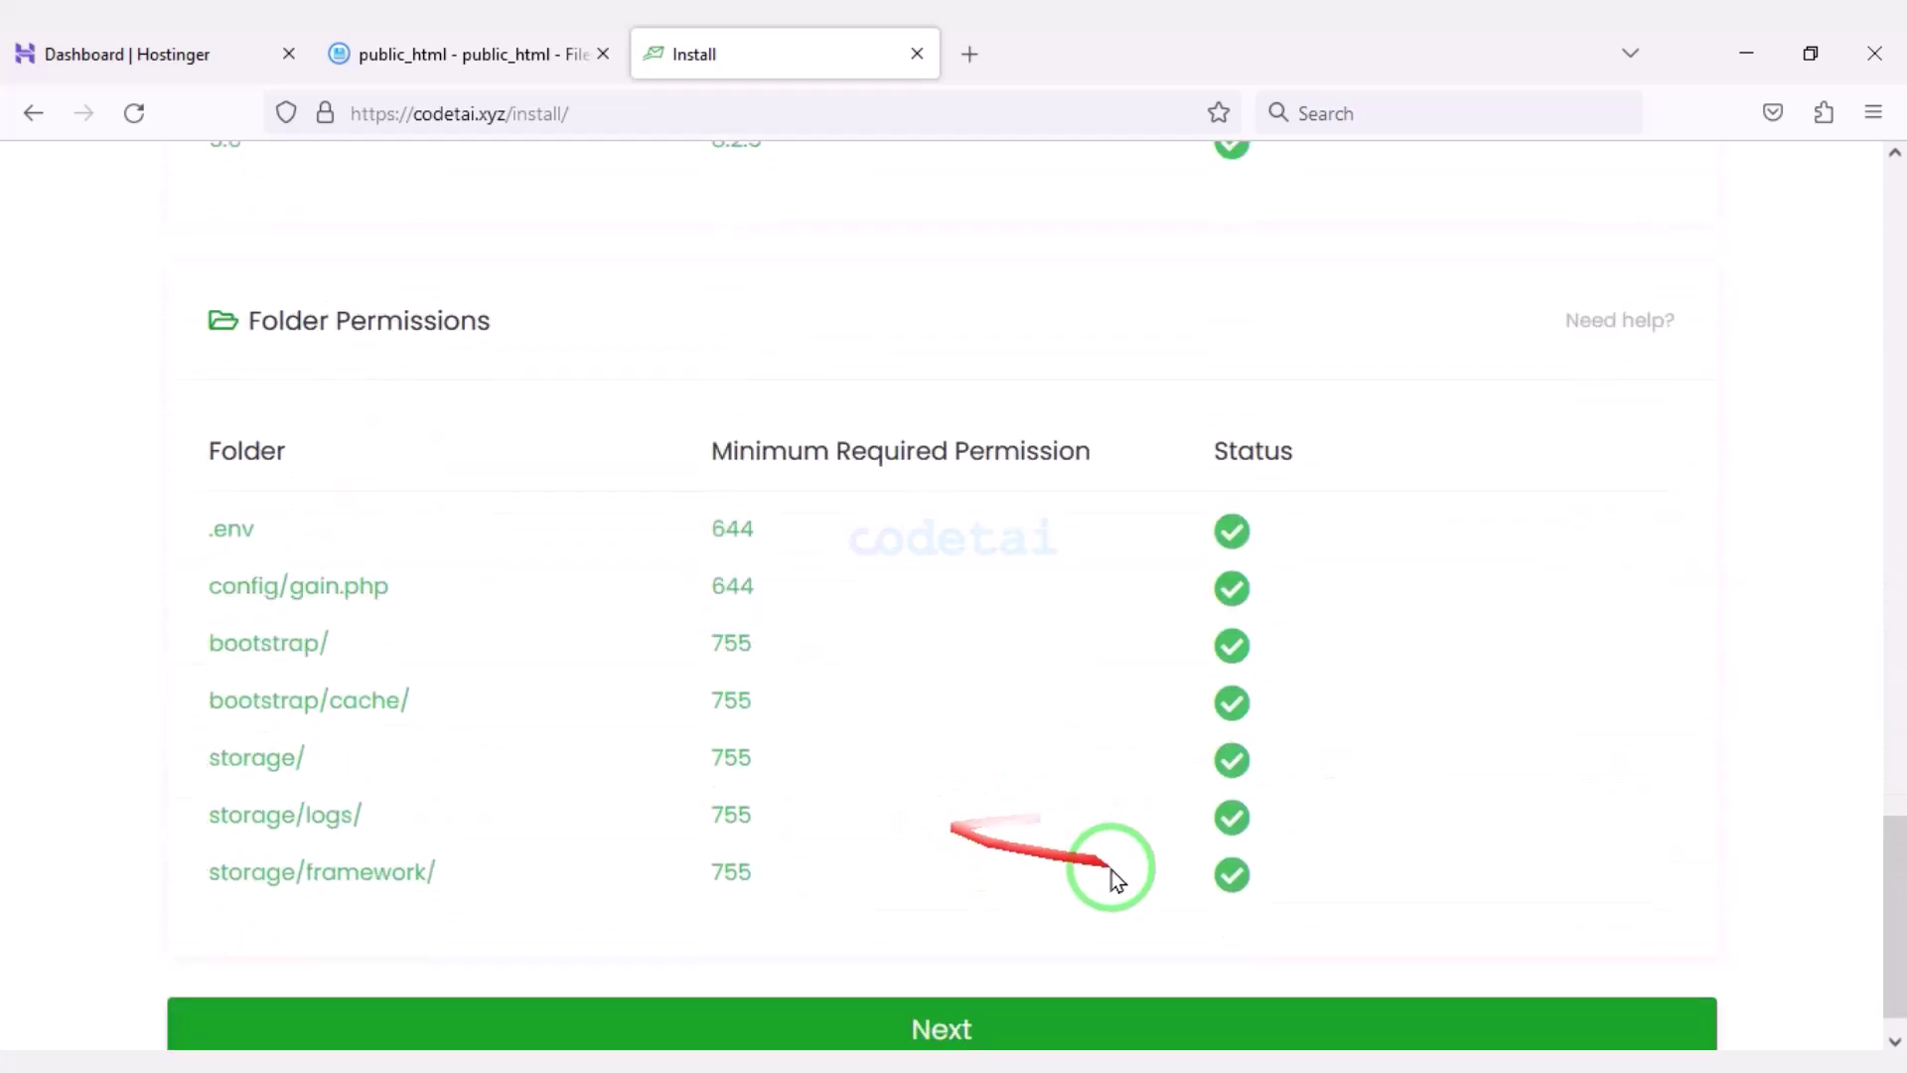
{"action": "left_click", "coordinate": [919, 984]}
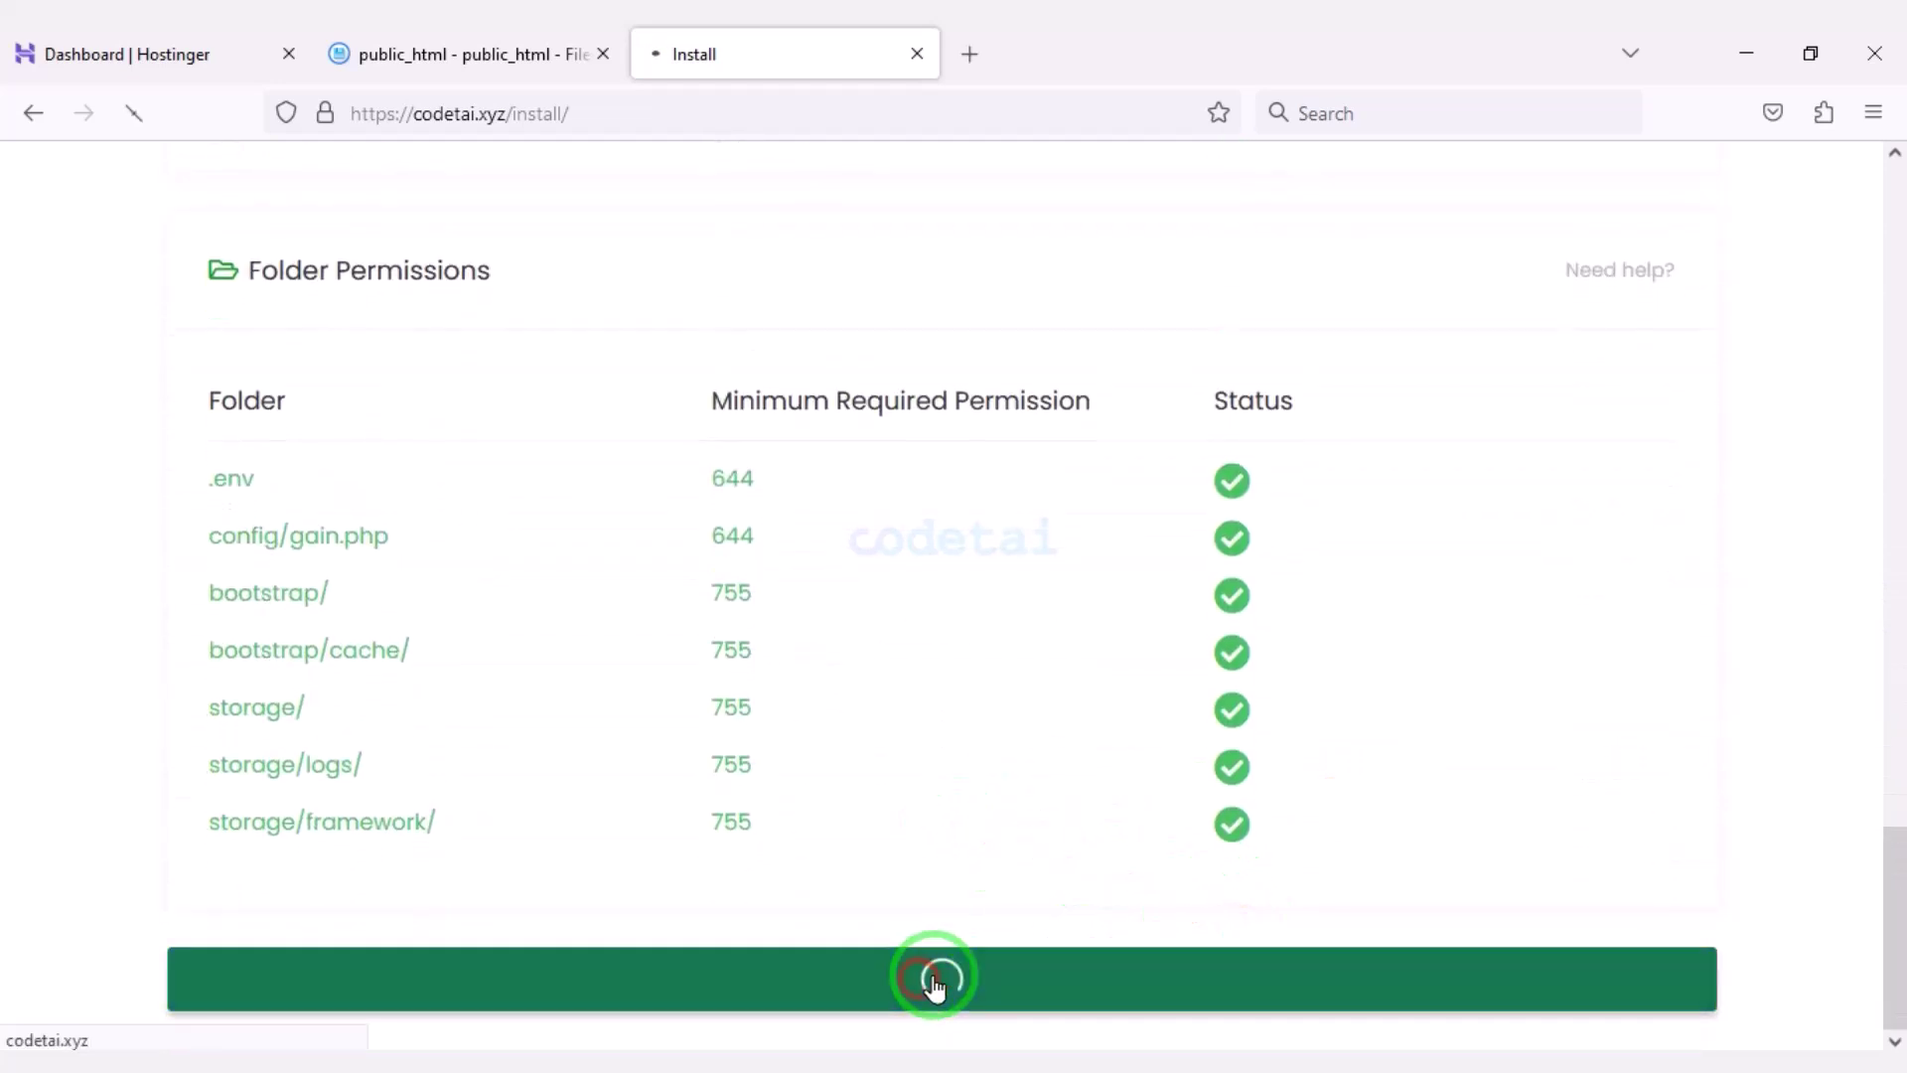
{"action": "left_click", "coordinate": [961, 732]}
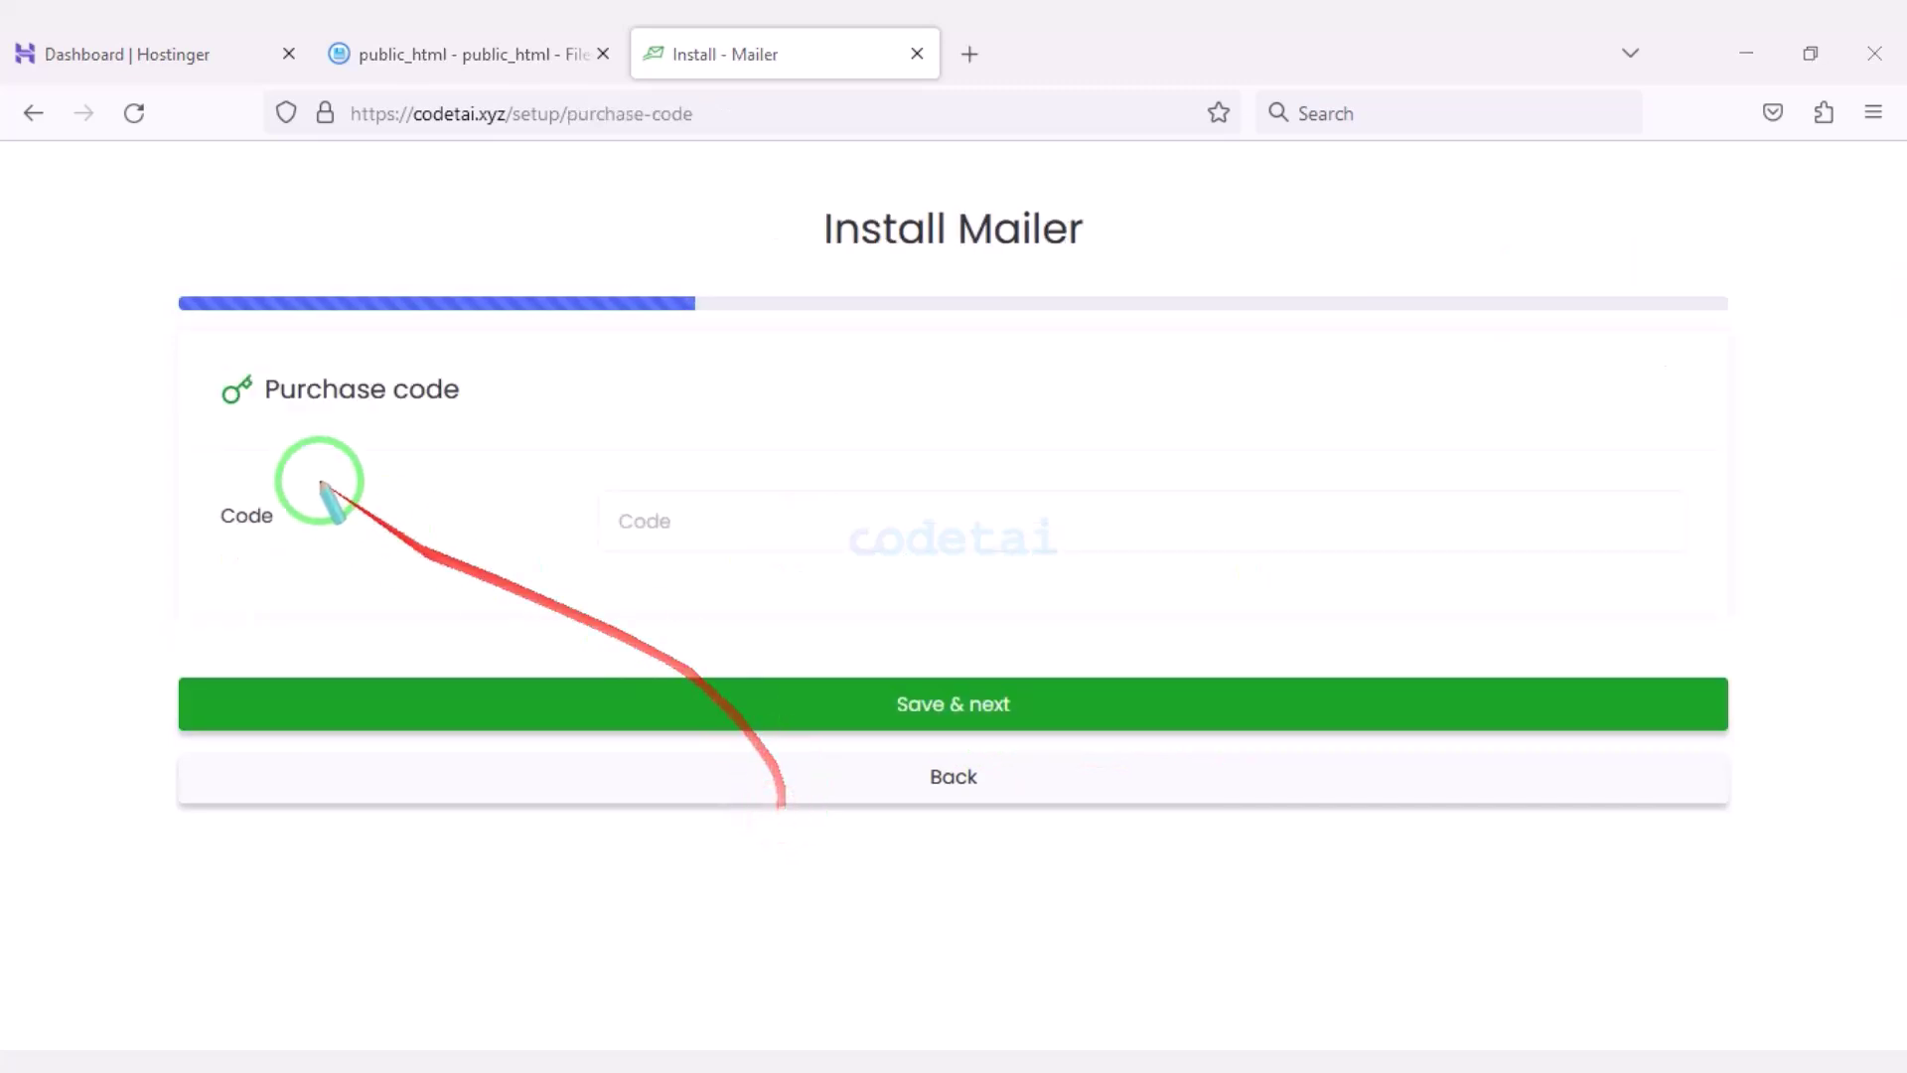
Copy the purchase code from the licence text file.
{"action": "mouse_move", "coordinate": [137, 333]}
{"action": "left_mouse_down"}
{"action": "mouse_move", "coordinate": [1302, 630]}
{"action": "mouse_move", "coordinate": [1721, 757]}
{"action": "mouse_move", "coordinate": [1766, 824]}
{"action": "left_mouse_up"}
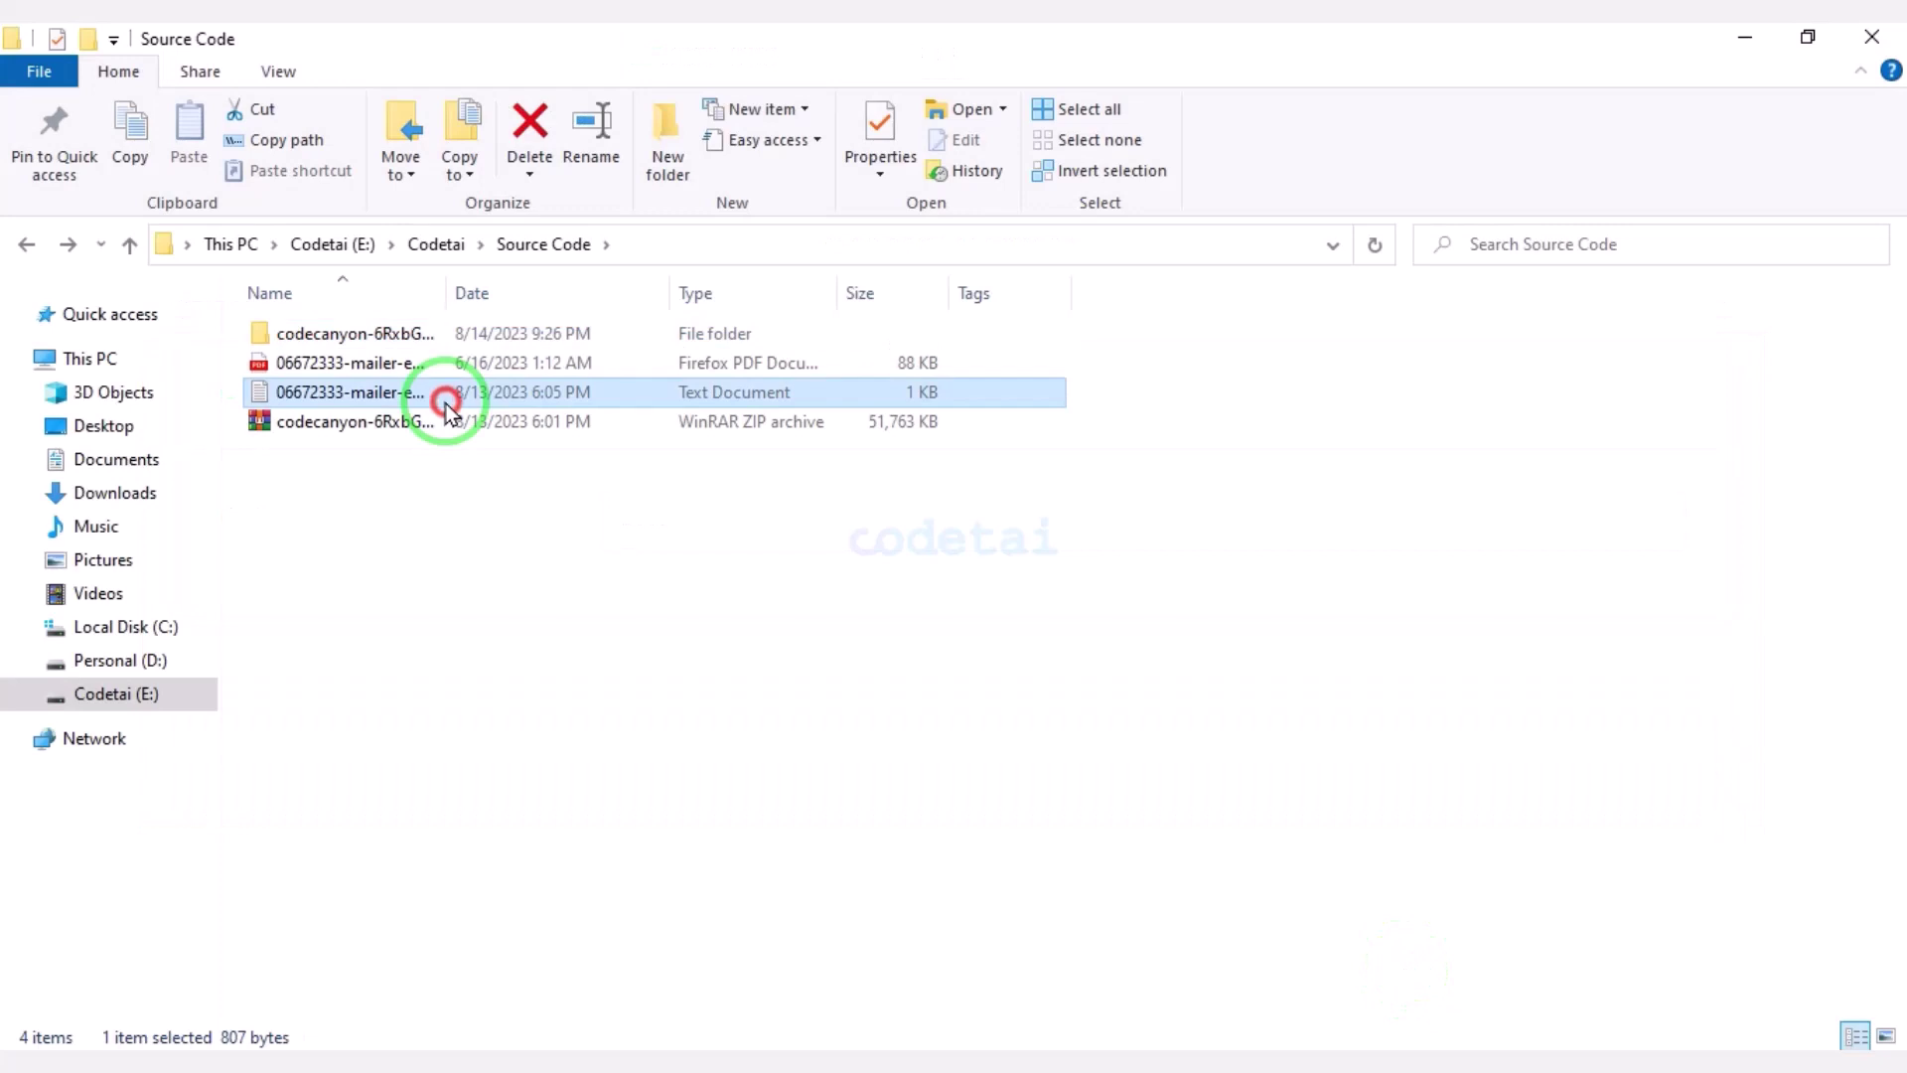
{"action": "double_click", "coordinate": [397, 393]}
{"action": "left_click_drag", "start_coordinate": [683, 718], "coordinate": [1085, 717]}
{"action": "right_click", "coordinate": [1005, 733]}
{"action": "left_click", "coordinate": [1004, 383]}
{"action": "left_click", "coordinate": [1624, 76]}
Paste the purchase code into the installer's Code field and submit it.
{"action": "key", "text": "alt+Tab"}
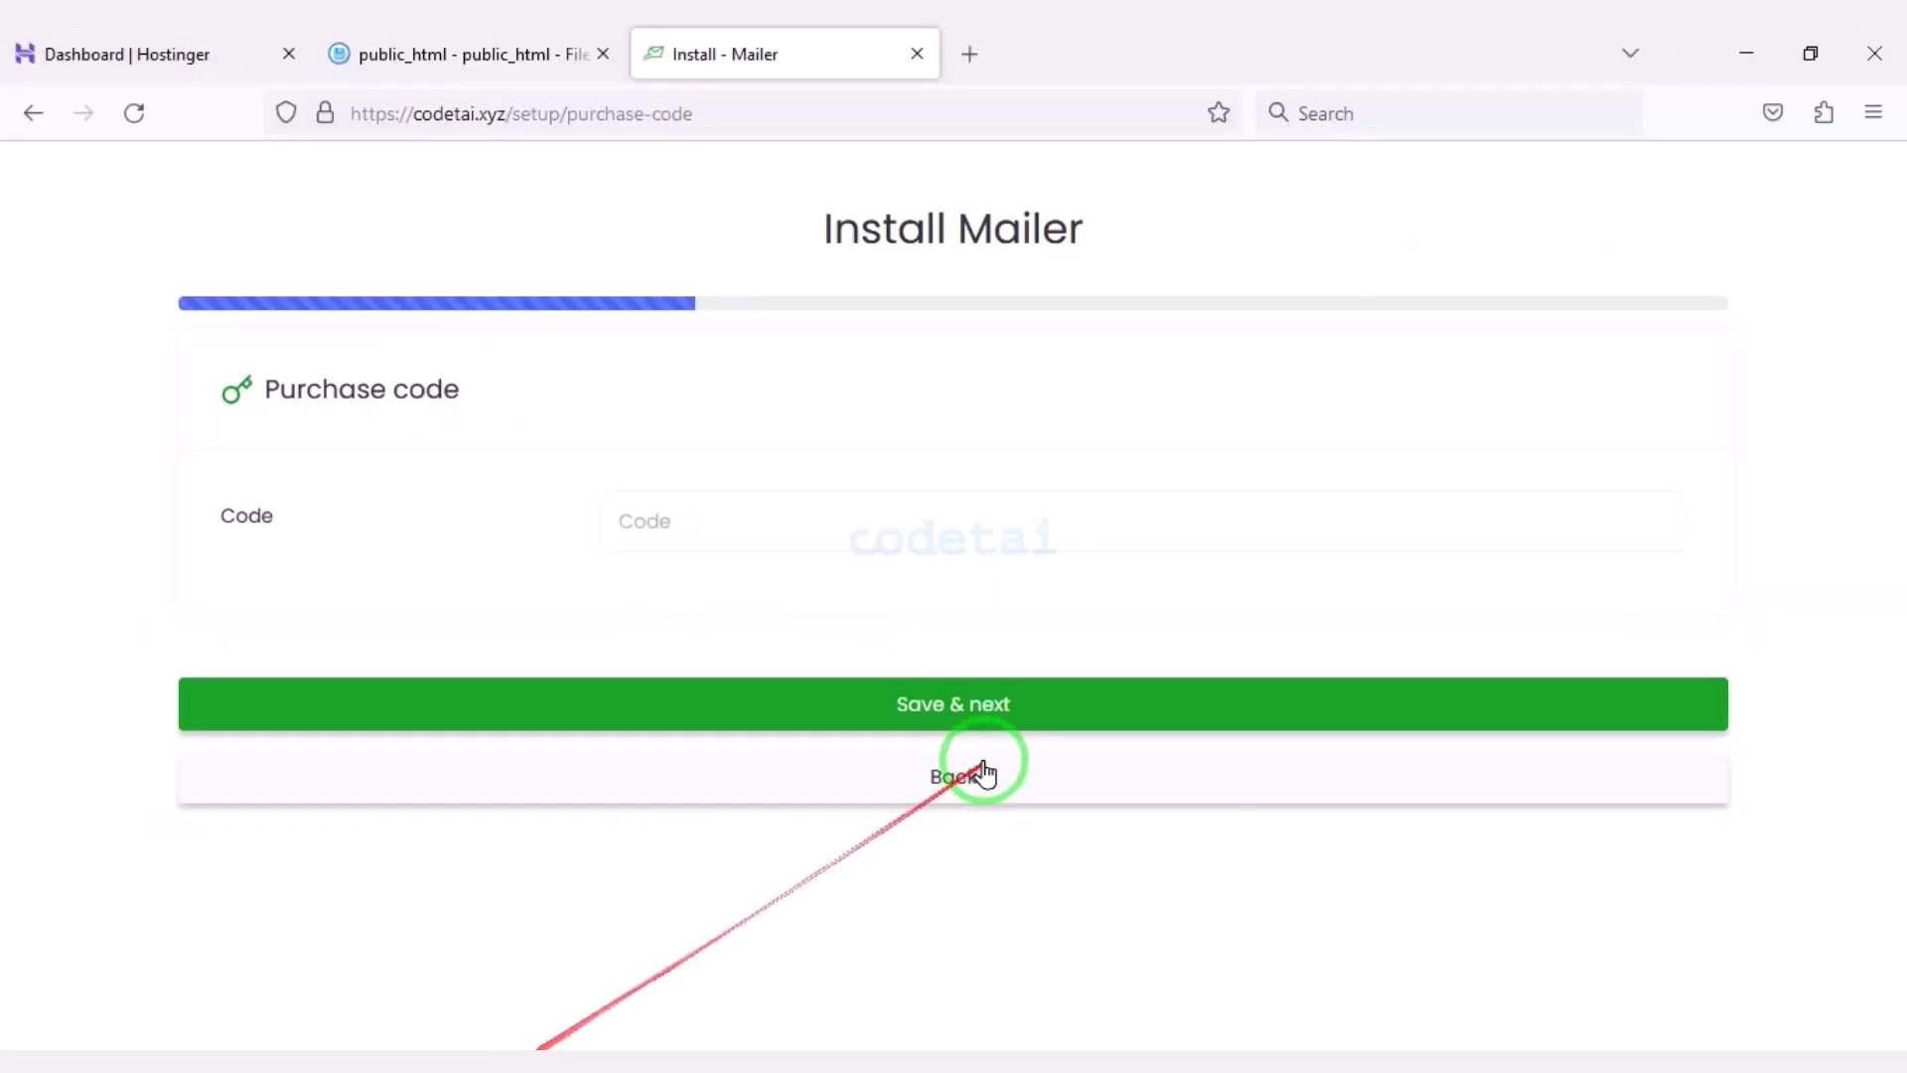
{"action": "left_click", "coordinate": [822, 519]}
{"action": "key", "text": "ctrl+v"}
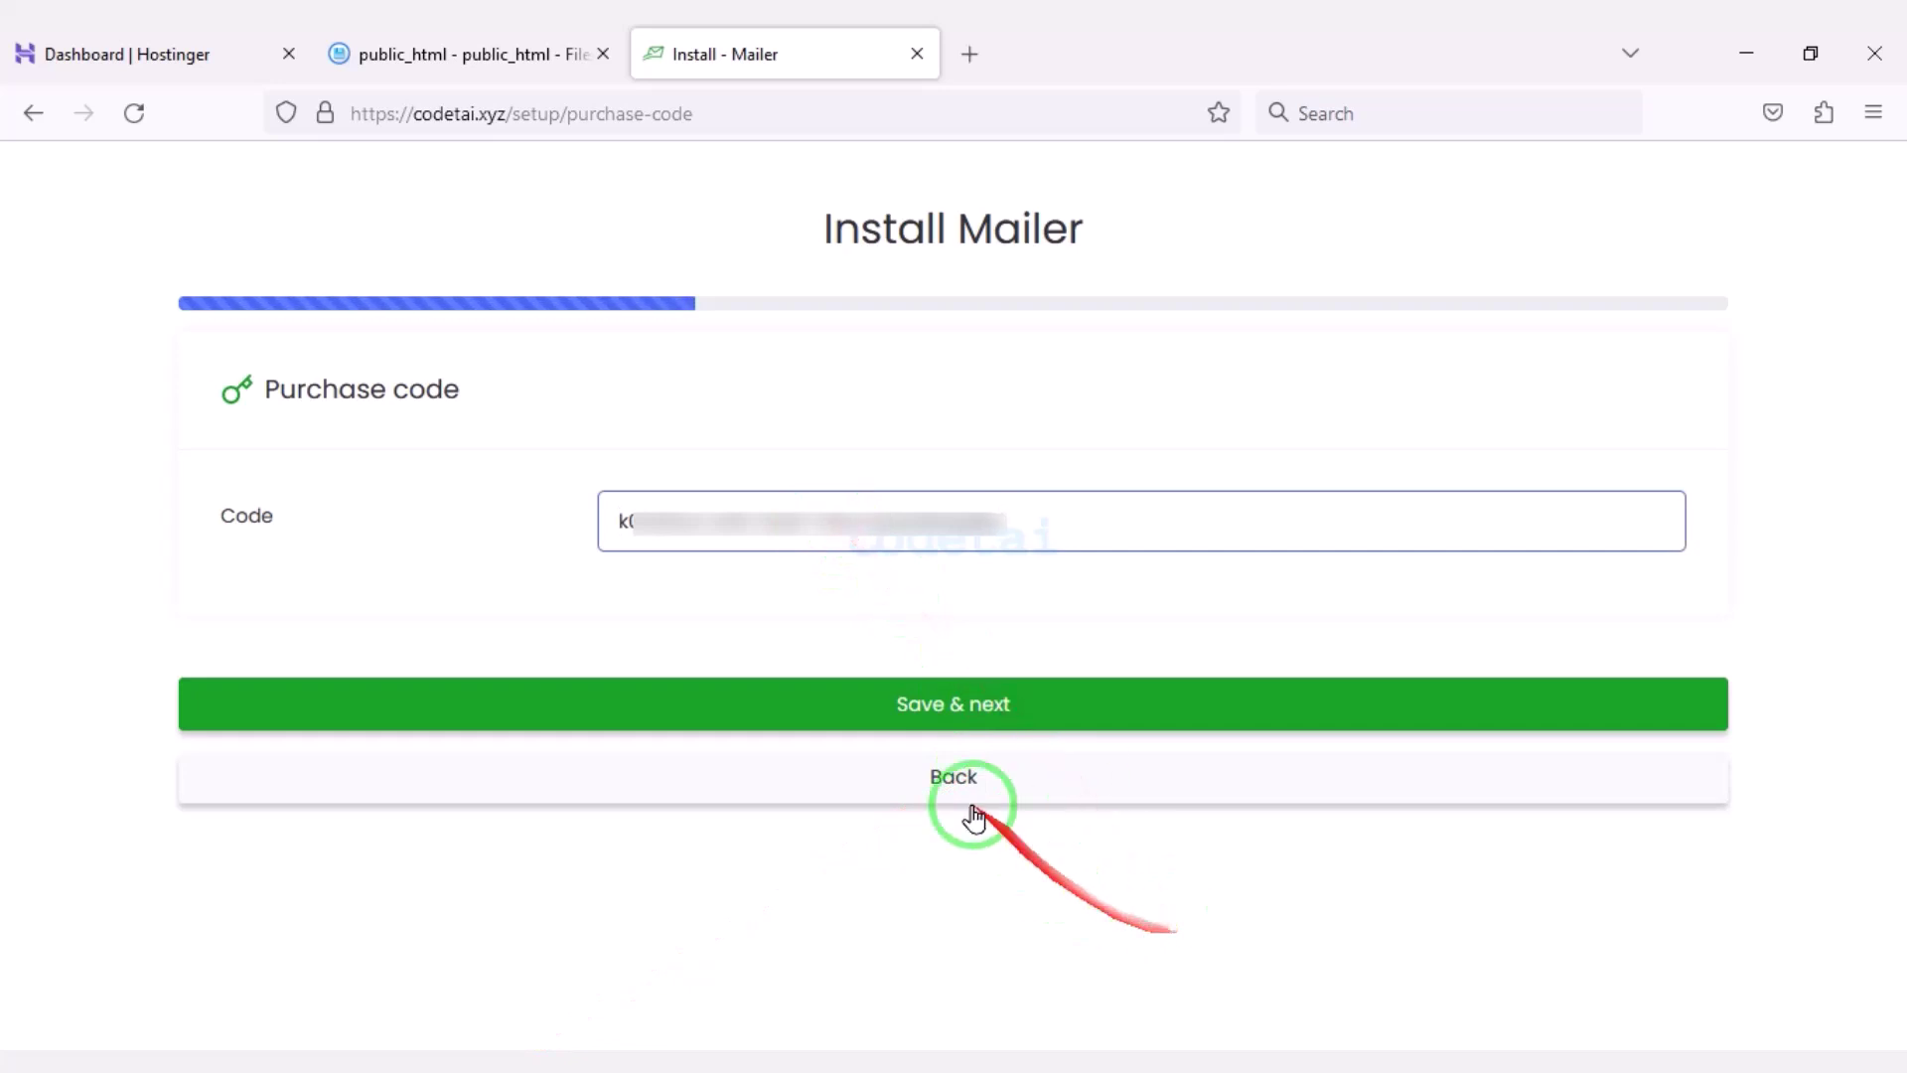
{"action": "left_click", "coordinate": [914, 705]}
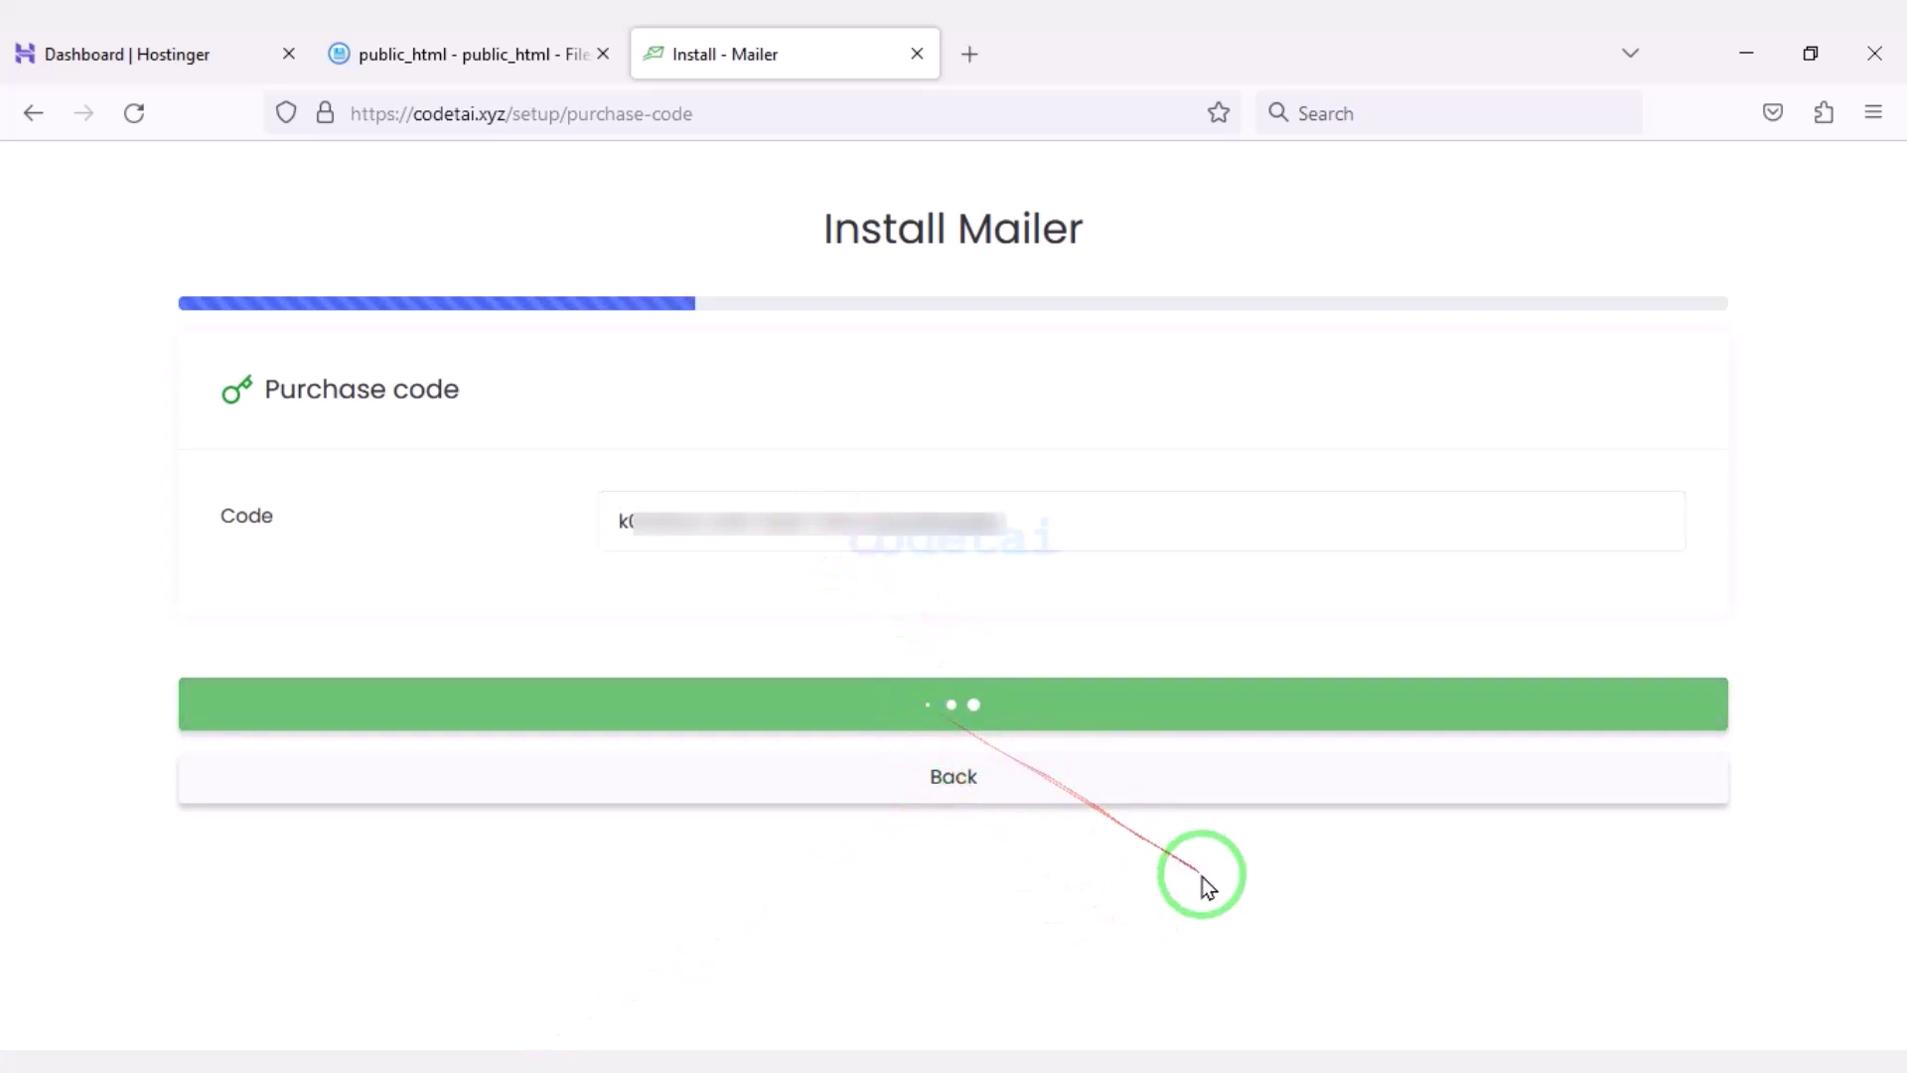
Check the database configuration form (localhost:3306), then bring up the Hostinger dashboard.
{"action": "scroll", "coordinate": [1027, 583], "scroll_direction": "down", "scroll_amount": 5}
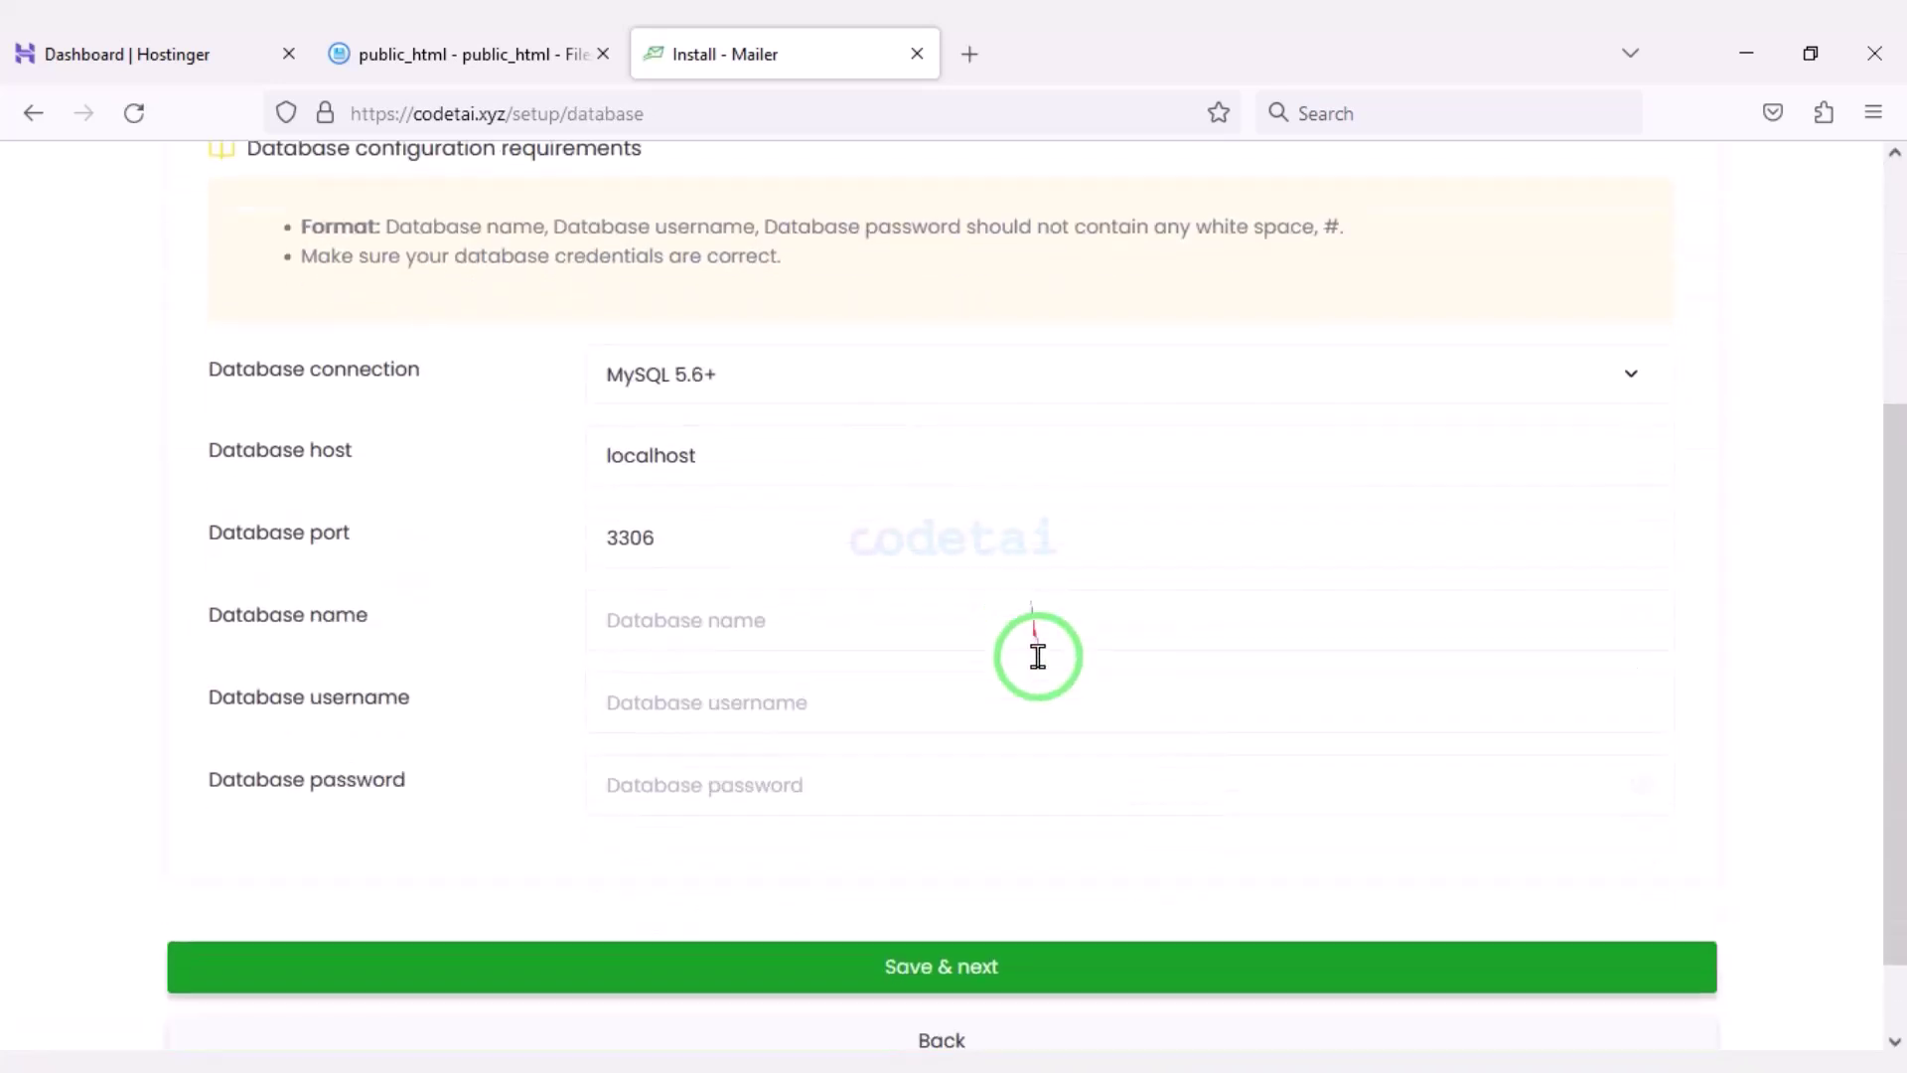
{"action": "mouse_move", "coordinate": [188, 248]}
{"action": "left_mouse_down"}
{"action": "mouse_move", "coordinate": [1553, 608]}
{"action": "mouse_move", "coordinate": [1740, 778]}
{"action": "left_mouse_up"}
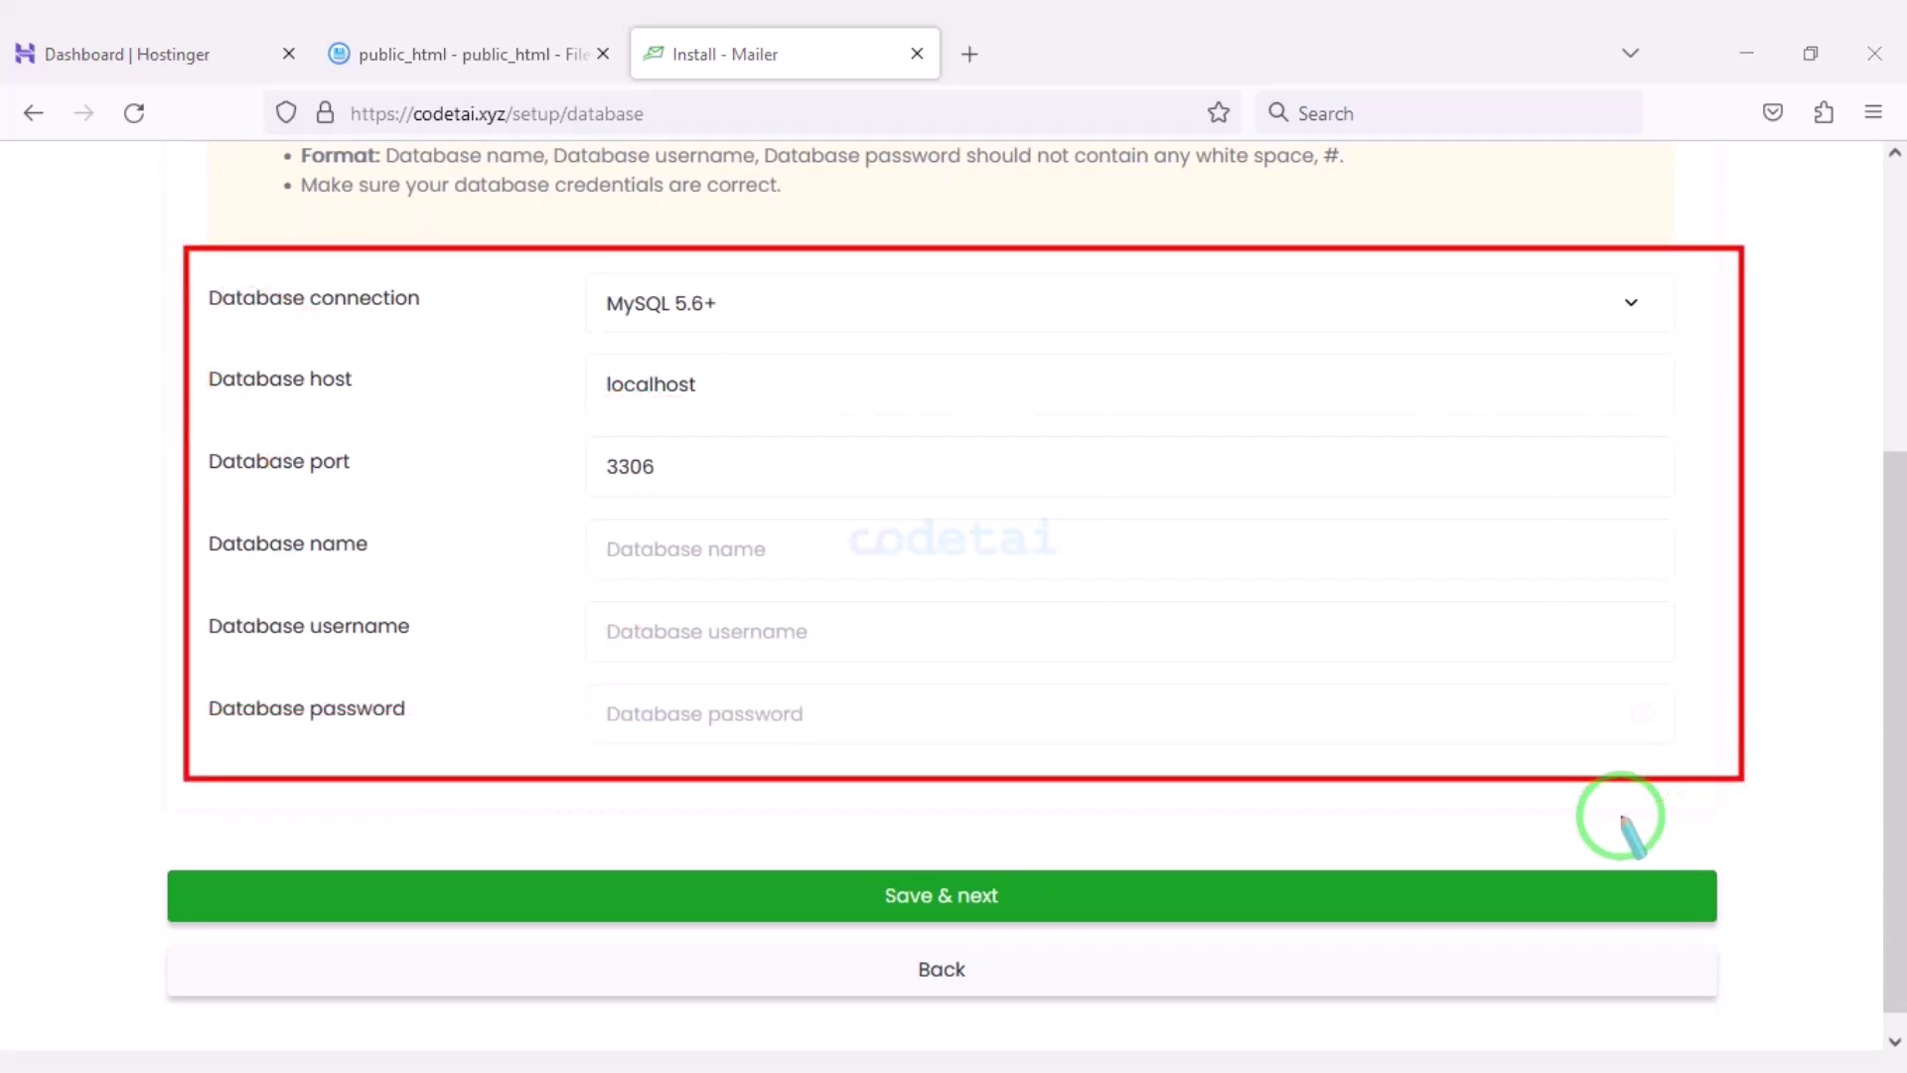
{"action": "left_click_drag", "start_coordinate": [1410, 771], "coordinate": [587, 520]}
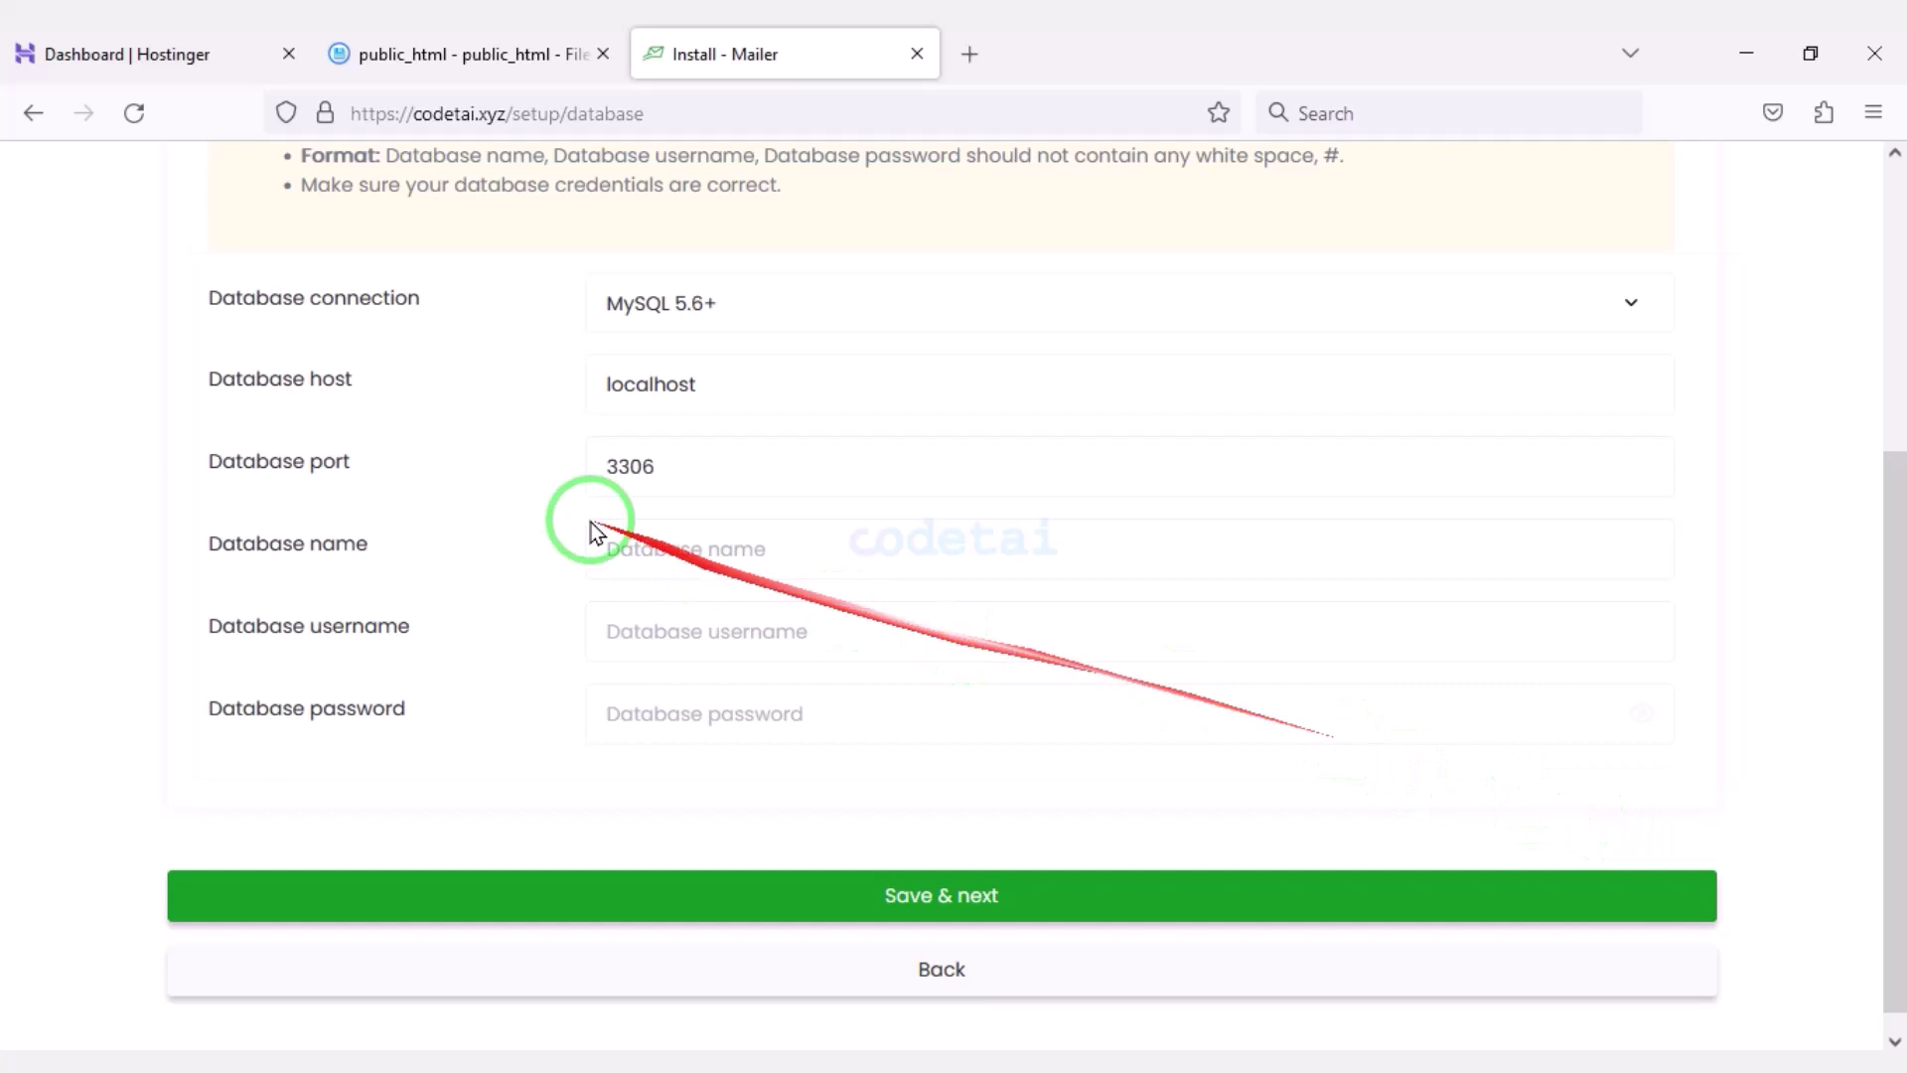
{"action": "left_click", "coordinate": [64, 43]}
{"action": "left_click_drag", "start_coordinate": [64, 30], "coordinate": [978, 641]}
{"action": "scroll", "coordinate": [1093, 735], "scroll_direction": "up", "scroll_amount": 2}
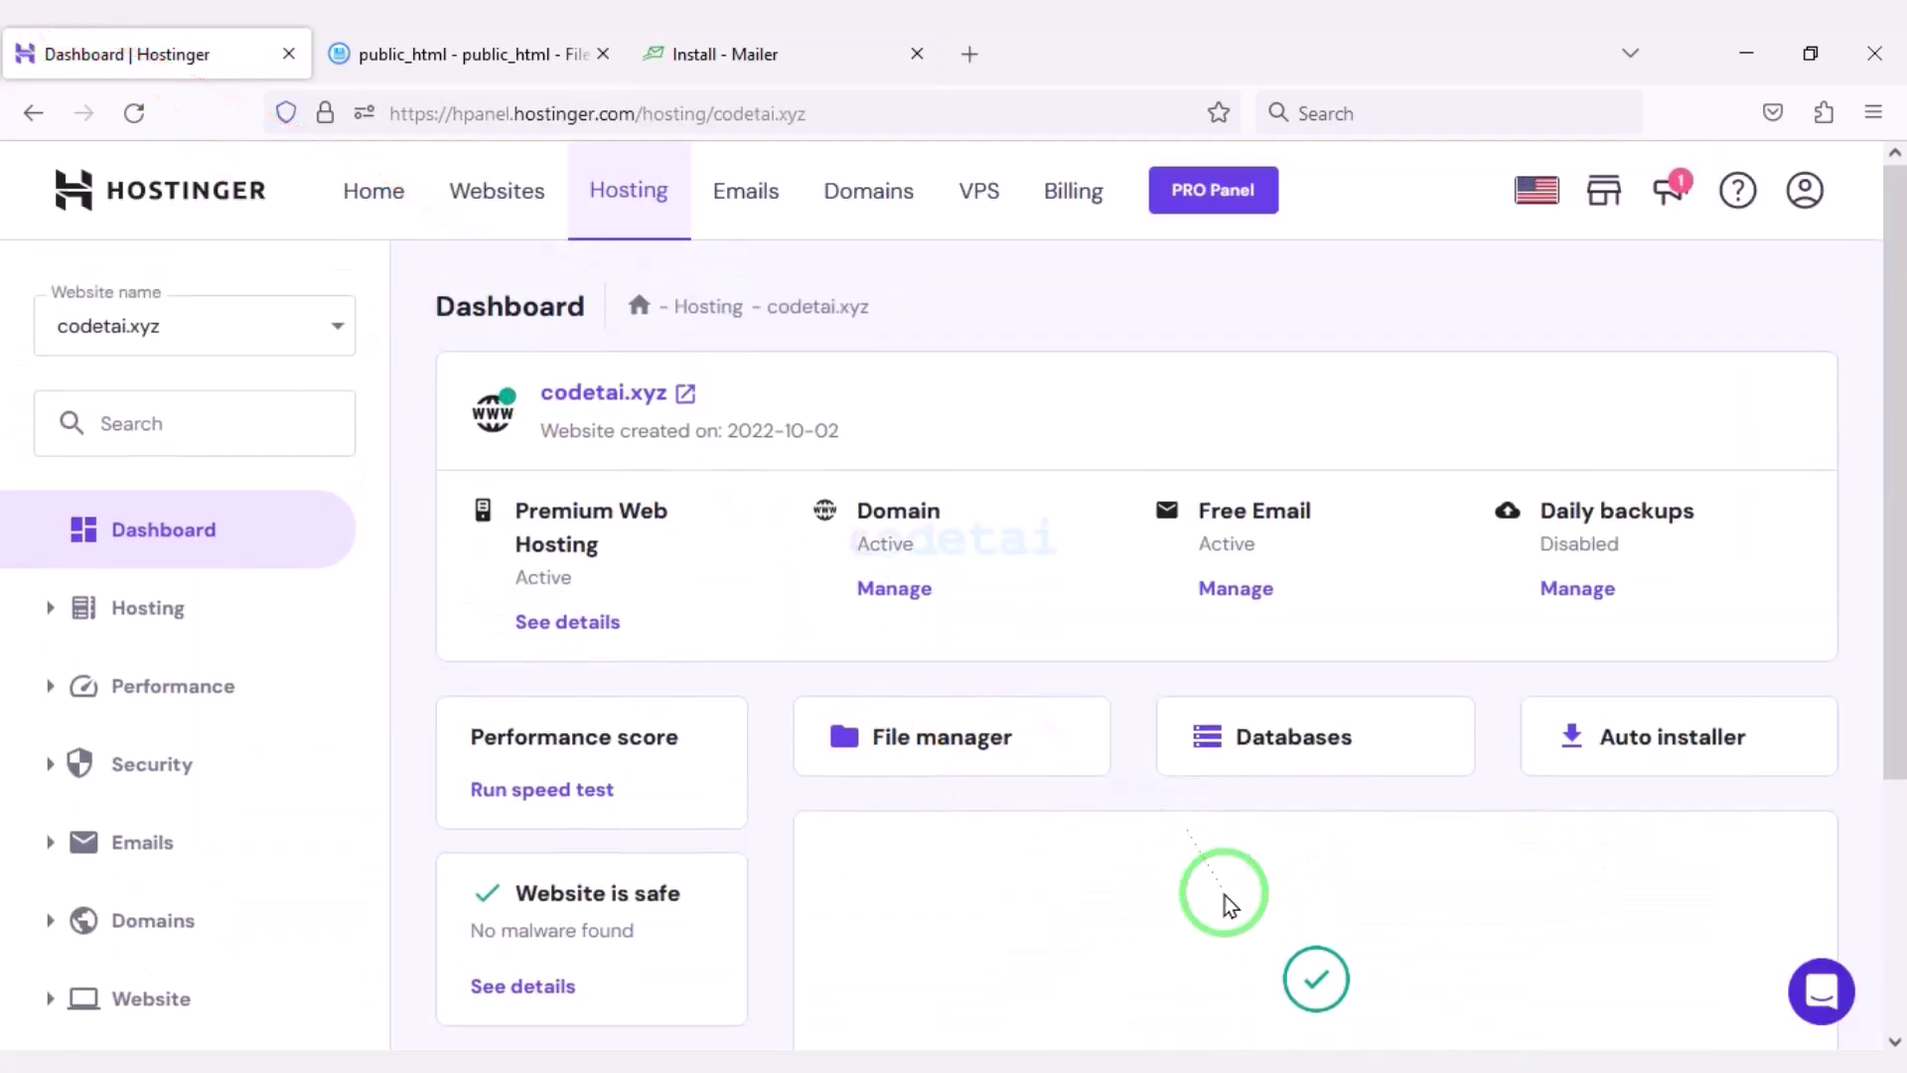
Fill in database codetai, user codetaiuser and a generated password on MySQL Databases.
{"action": "scroll", "coordinate": [1228, 884], "scroll_direction": "down", "scroll_amount": 1}
{"action": "left_click", "coordinate": [1291, 591]}
{"action": "left_click", "coordinate": [1079, 486]}
{"action": "left_click", "coordinate": [1094, 584]}
{"action": "type", "text": "codetaiuser"}
{"action": "key", "text": "ctrl+a"}
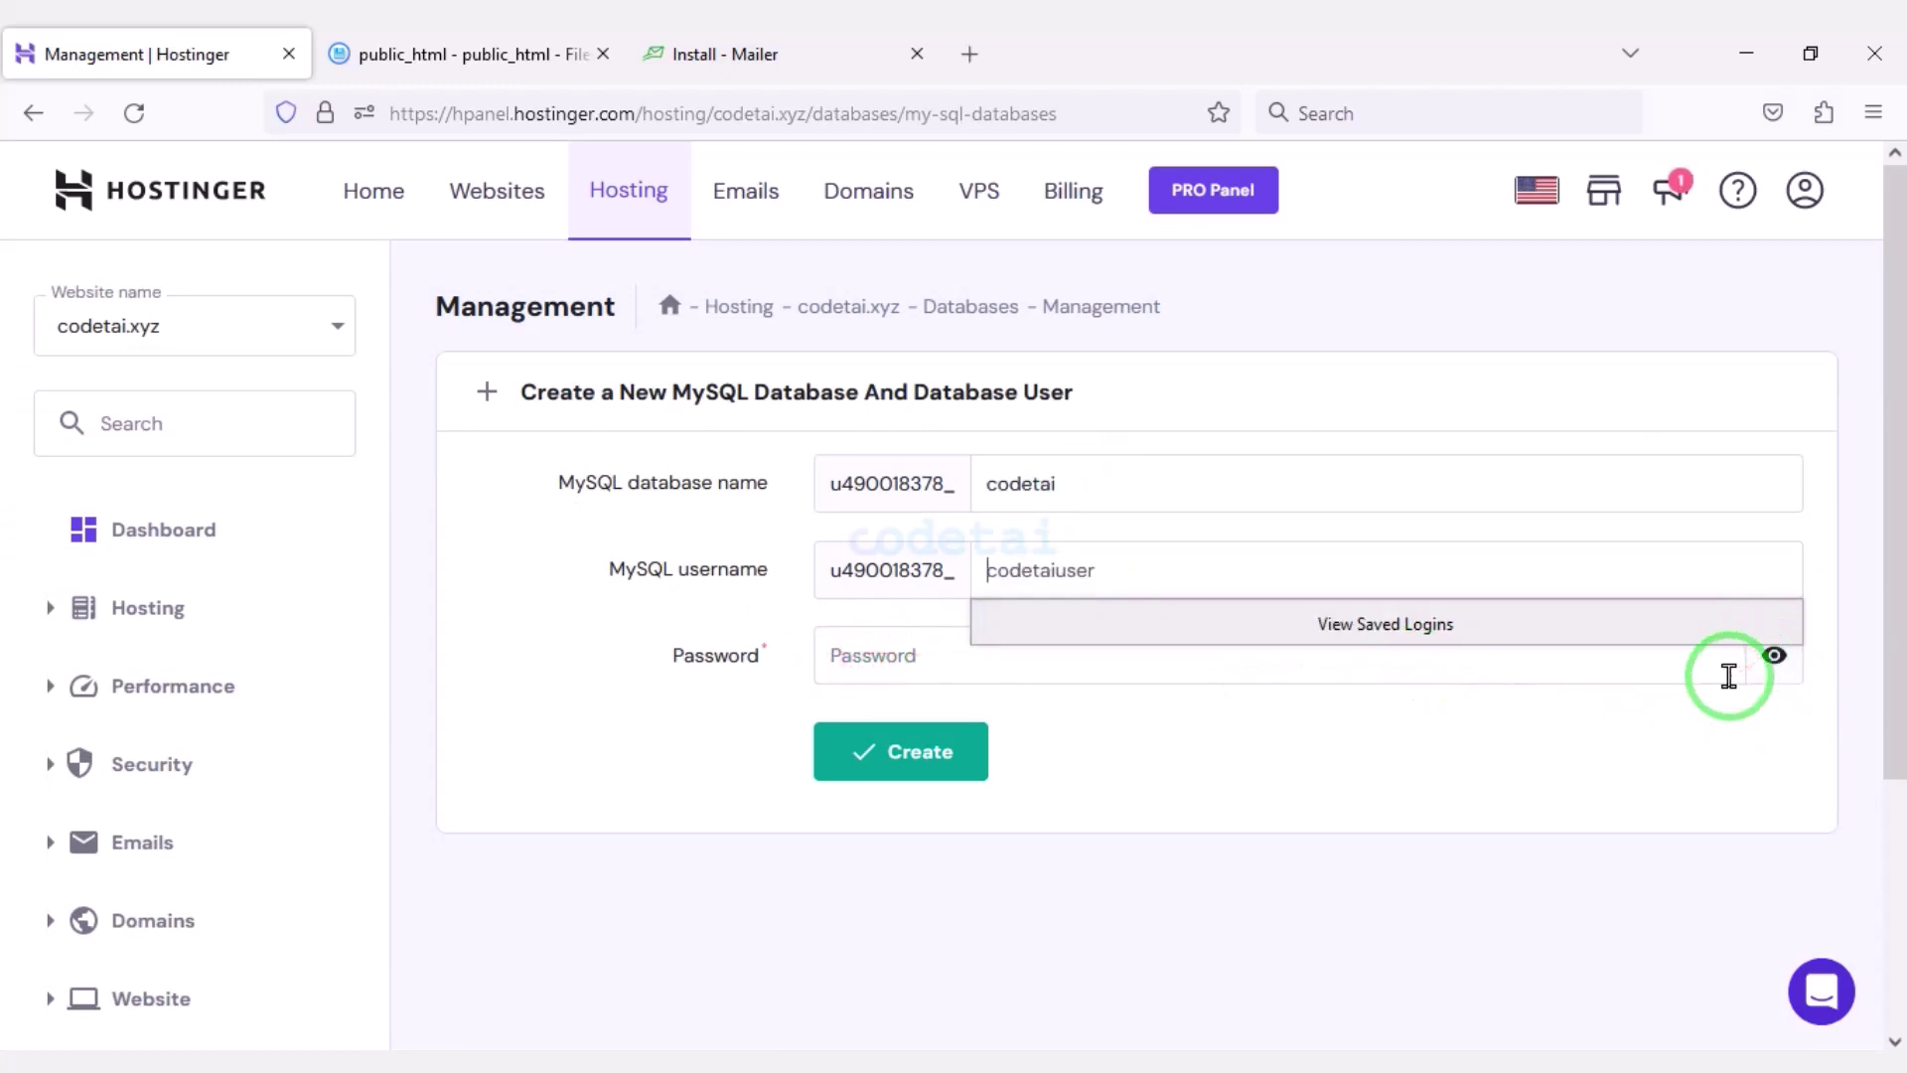
{"action": "left_click", "coordinate": [1722, 664]}
{"action": "double_click", "coordinate": [874, 654]}
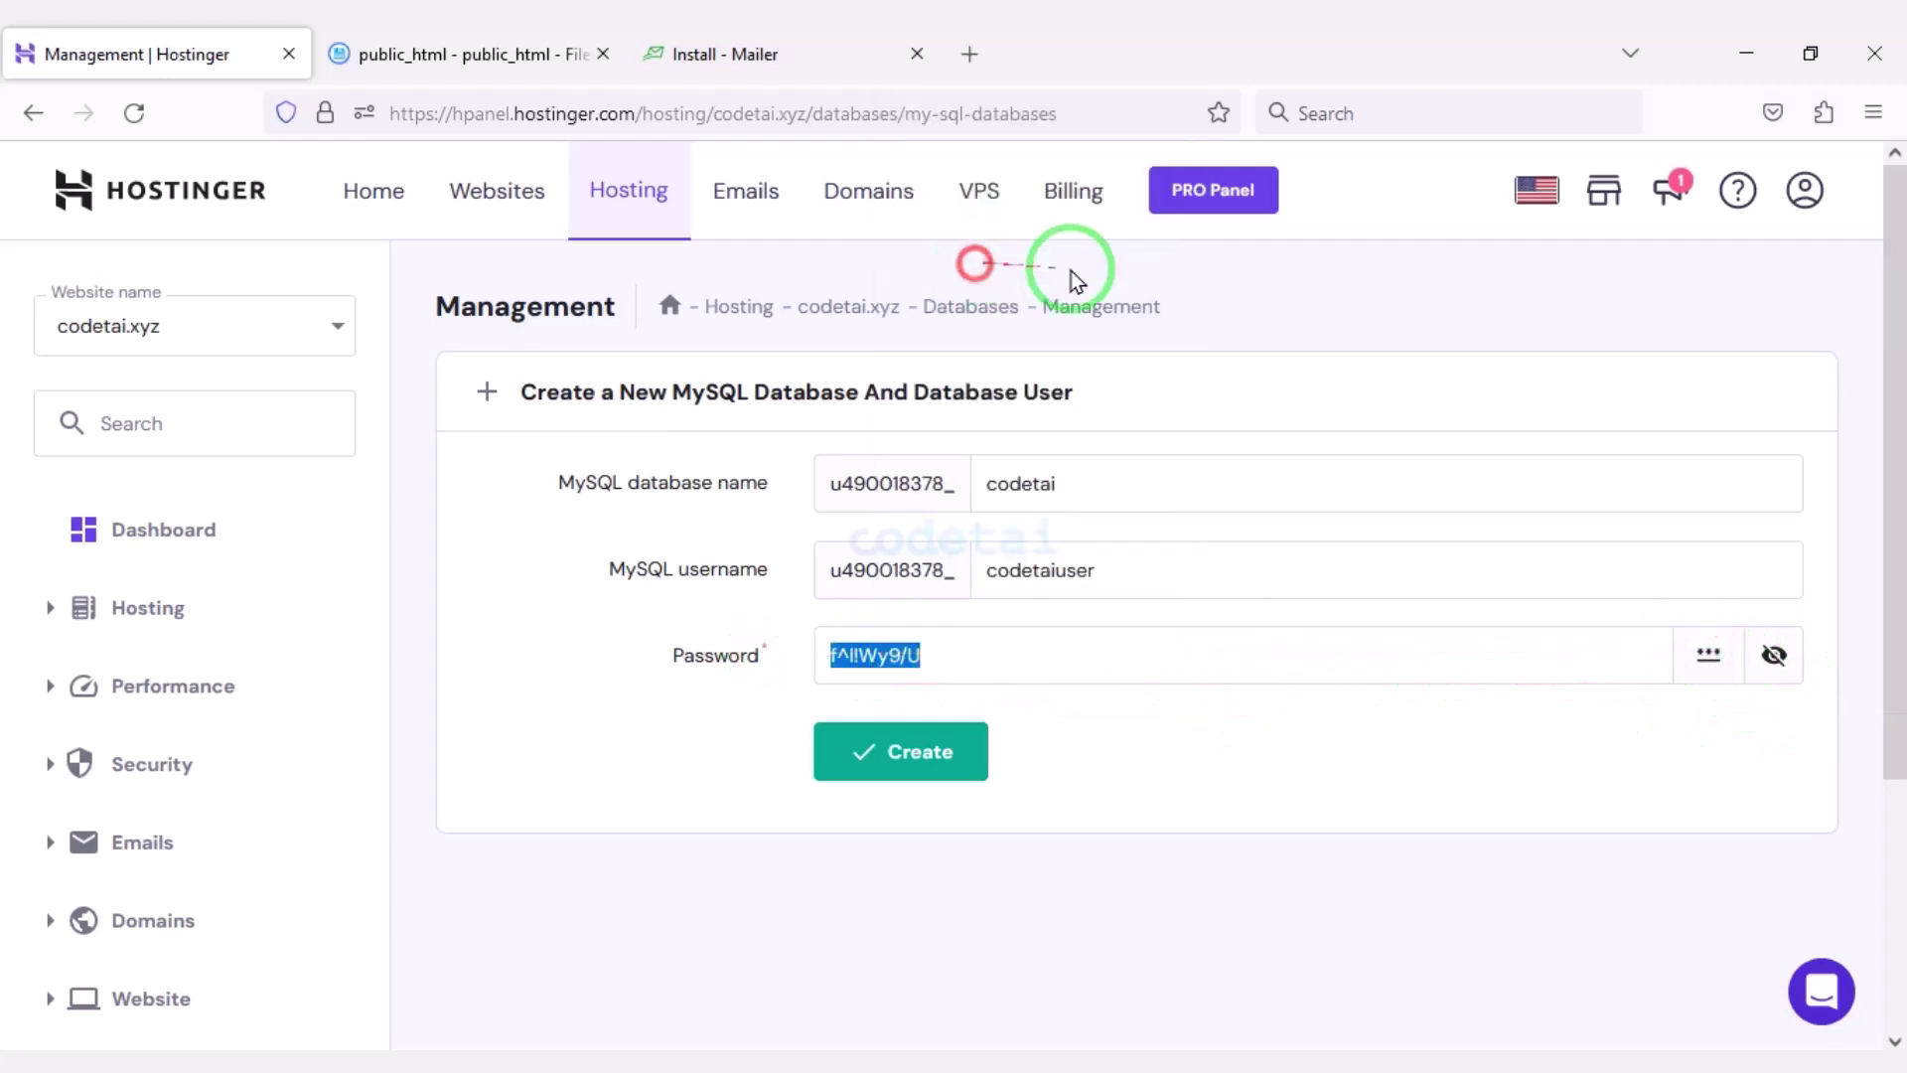
Paste the generated password into the installer, then create the database and user.
{"action": "left_click", "coordinate": [785, 54]}
{"action": "right_click", "coordinate": [730, 711]}
{"action": "left_click", "coordinate": [884, 564]}
{"action": "left_click", "coordinate": [139, 54]}
{"action": "left_click", "coordinate": [912, 752]}
Copy database name u490018378_codetai into the installer's database name field.
{"action": "scroll", "coordinate": [1098, 711], "scroll_direction": "down", "scroll_amount": 3}
{"action": "left_click_drag", "start_coordinate": [702, 807], "coordinate": [477, 781]}
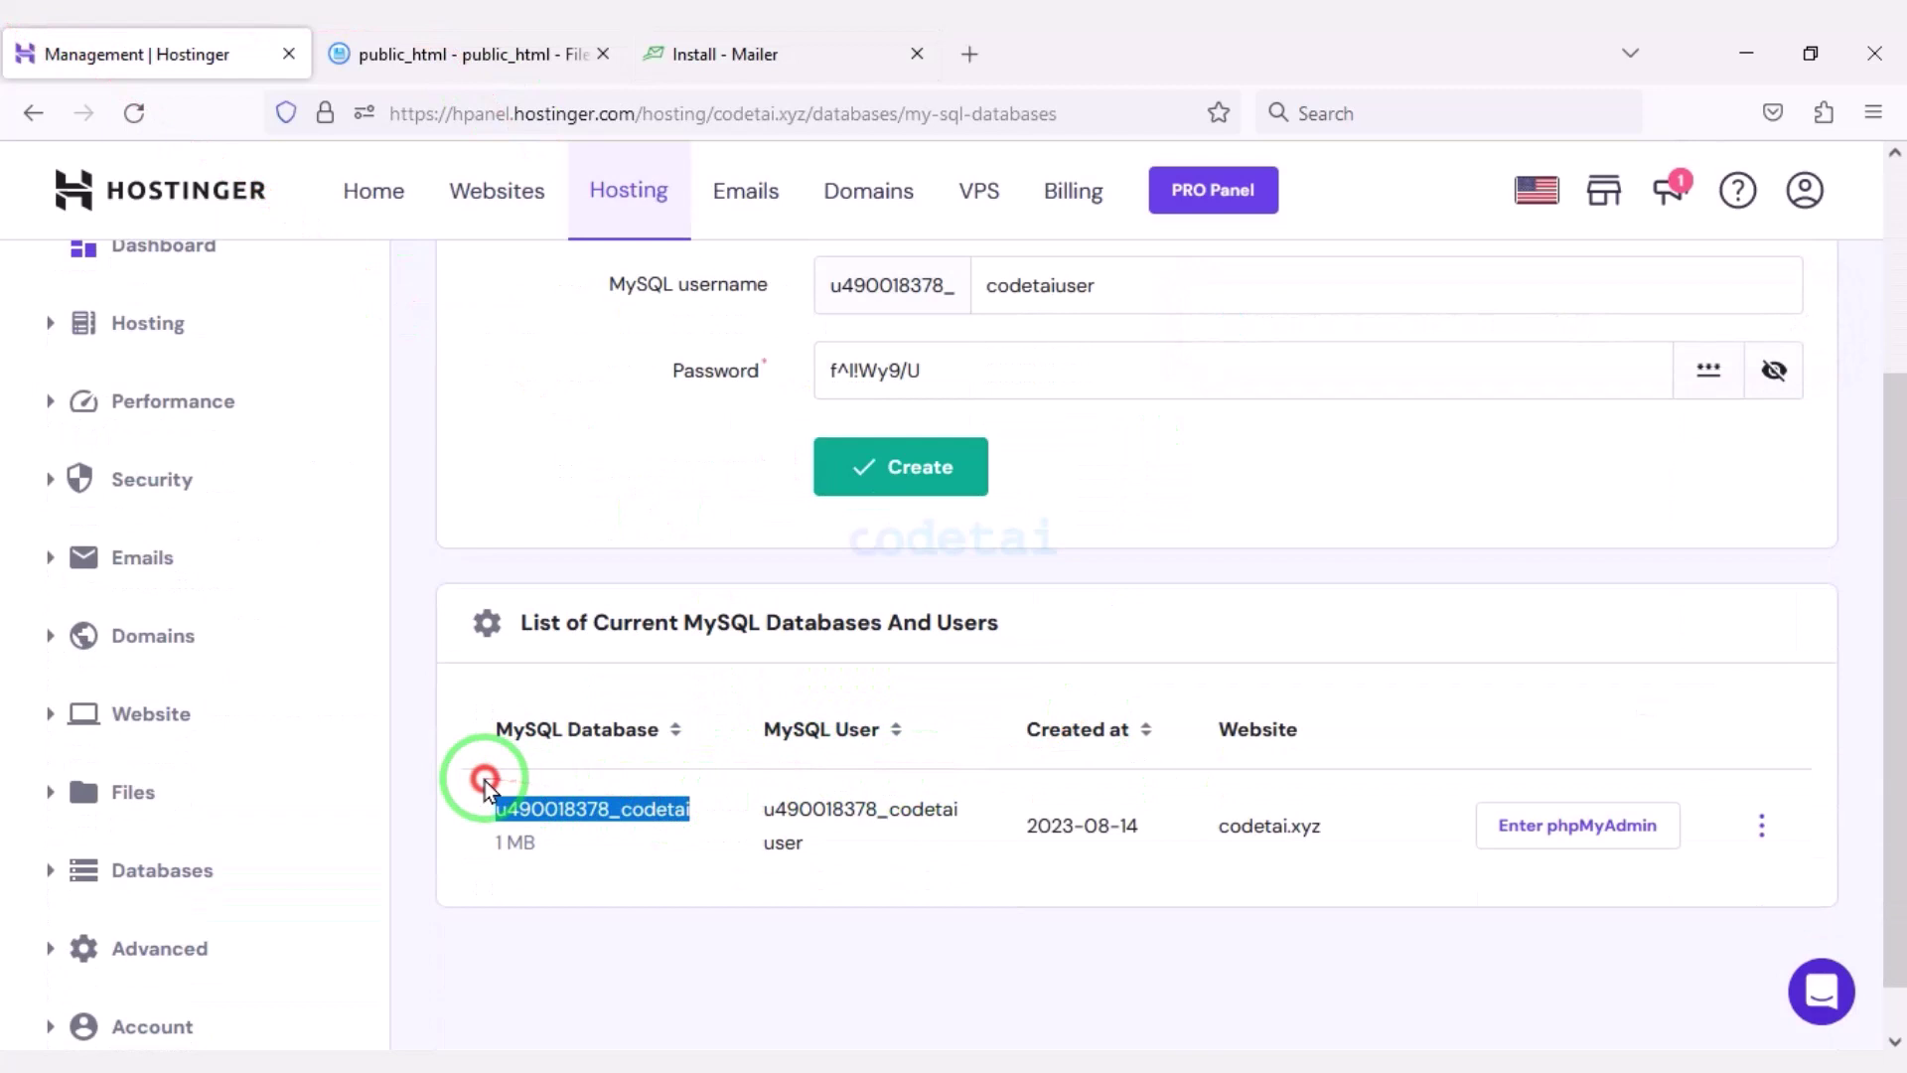
{"action": "right_click", "coordinate": [574, 787]}
{"action": "left_click", "coordinate": [608, 429]}
{"action": "left_click", "coordinate": [740, 54]}
{"action": "right_click", "coordinate": [702, 545]}
{"action": "left_click", "coordinate": [773, 802]}
{"action": "left_click", "coordinate": [179, 53]}
{"action": "left_click_drag", "start_coordinate": [799, 852], "coordinate": [748, 806]}
{"action": "right_click", "coordinate": [817, 800]}
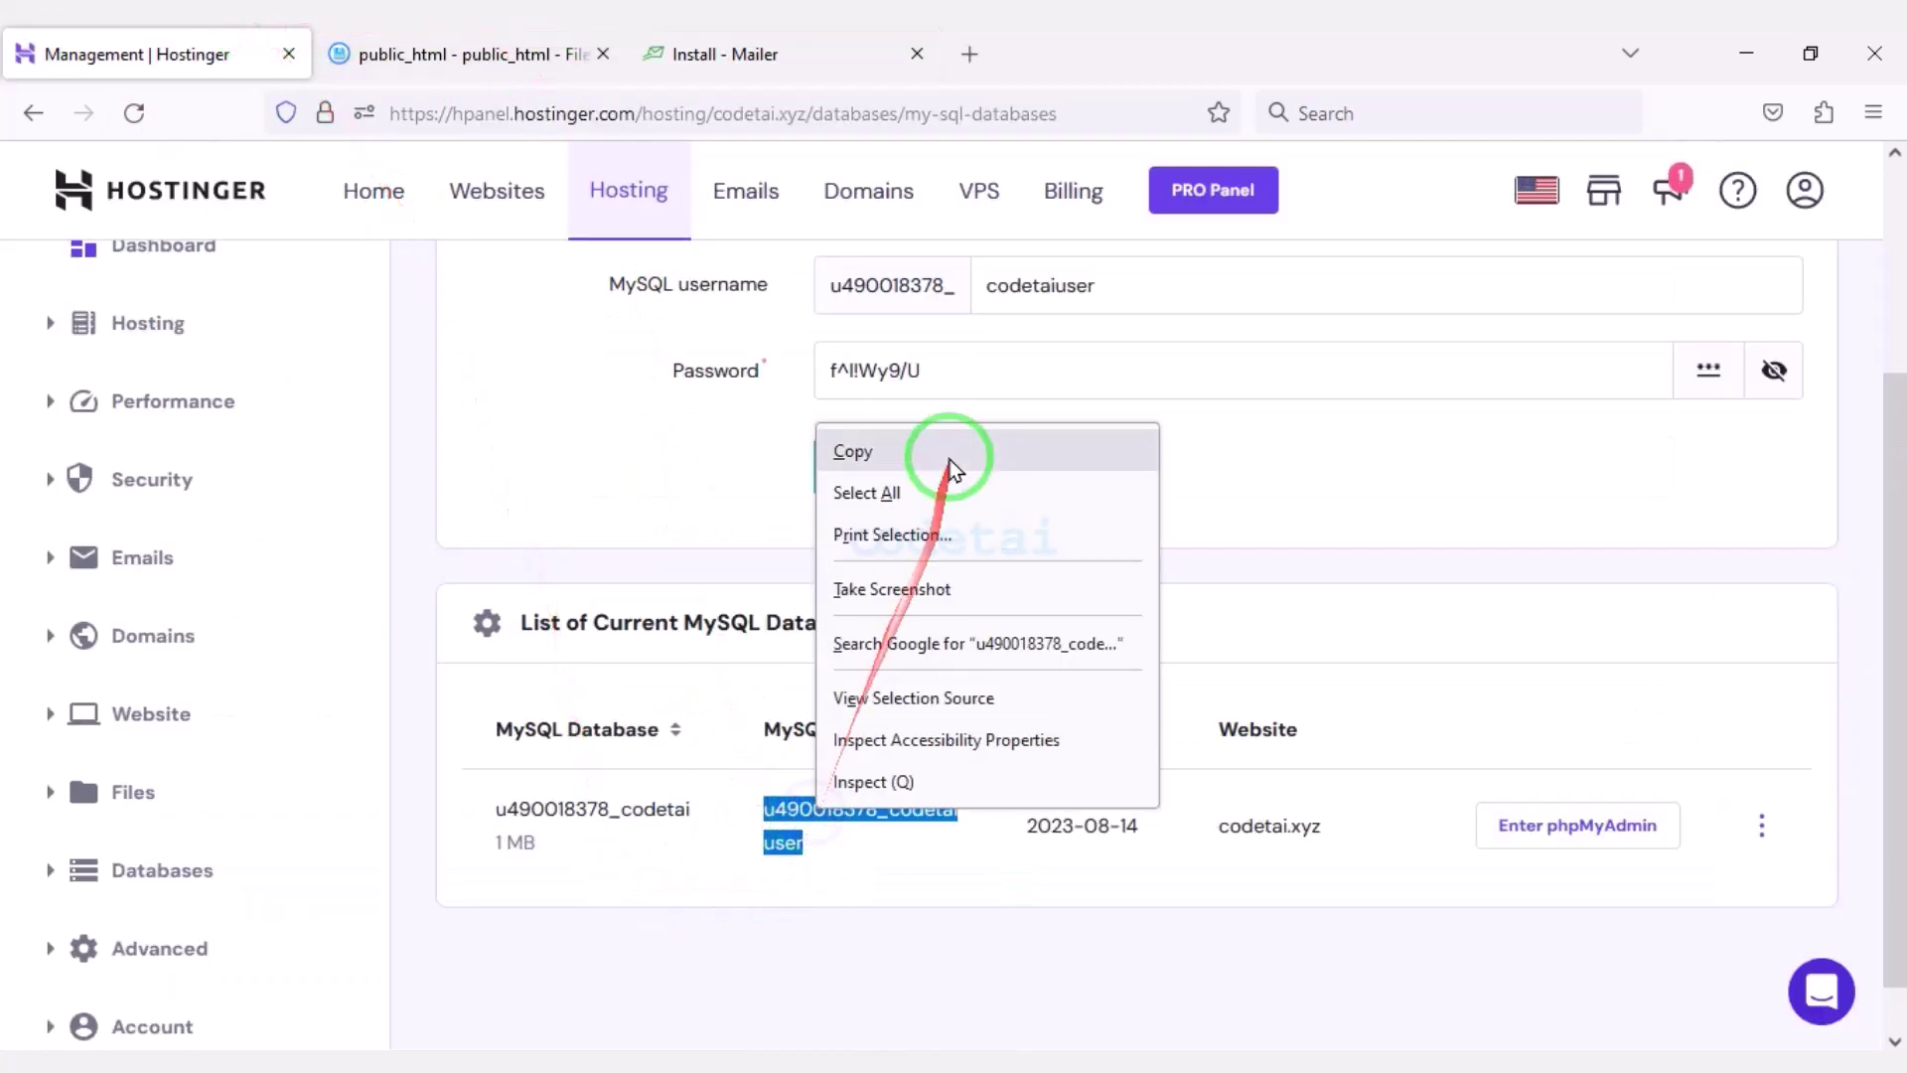
{"action": "left_click", "coordinate": [957, 446]}
{"action": "left_click", "coordinate": [700, 44]}
{"action": "right_click", "coordinate": [800, 629]}
Save the database settings with the pasted user name, then enter admin name, email, password and install.
{"action": "left_click", "coordinate": [874, 373]}
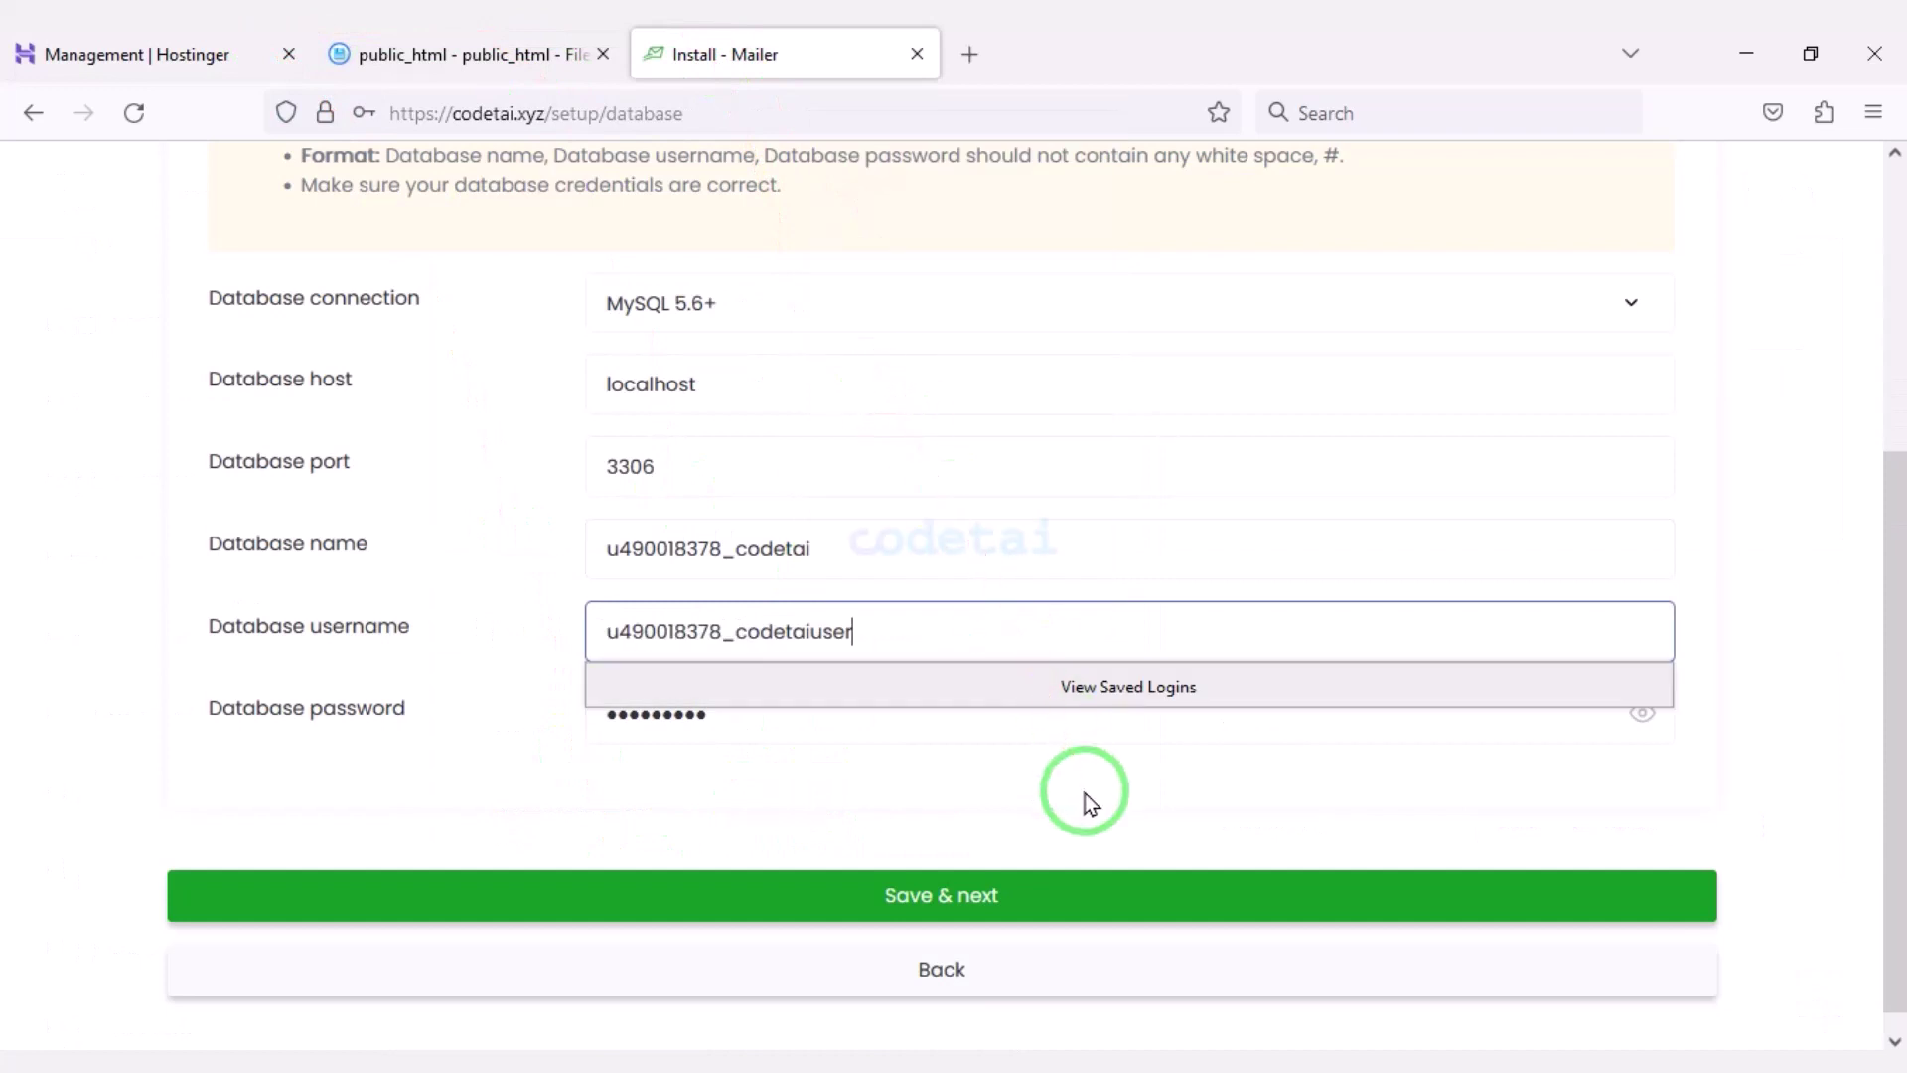
{"action": "left_click", "coordinate": [910, 898]}
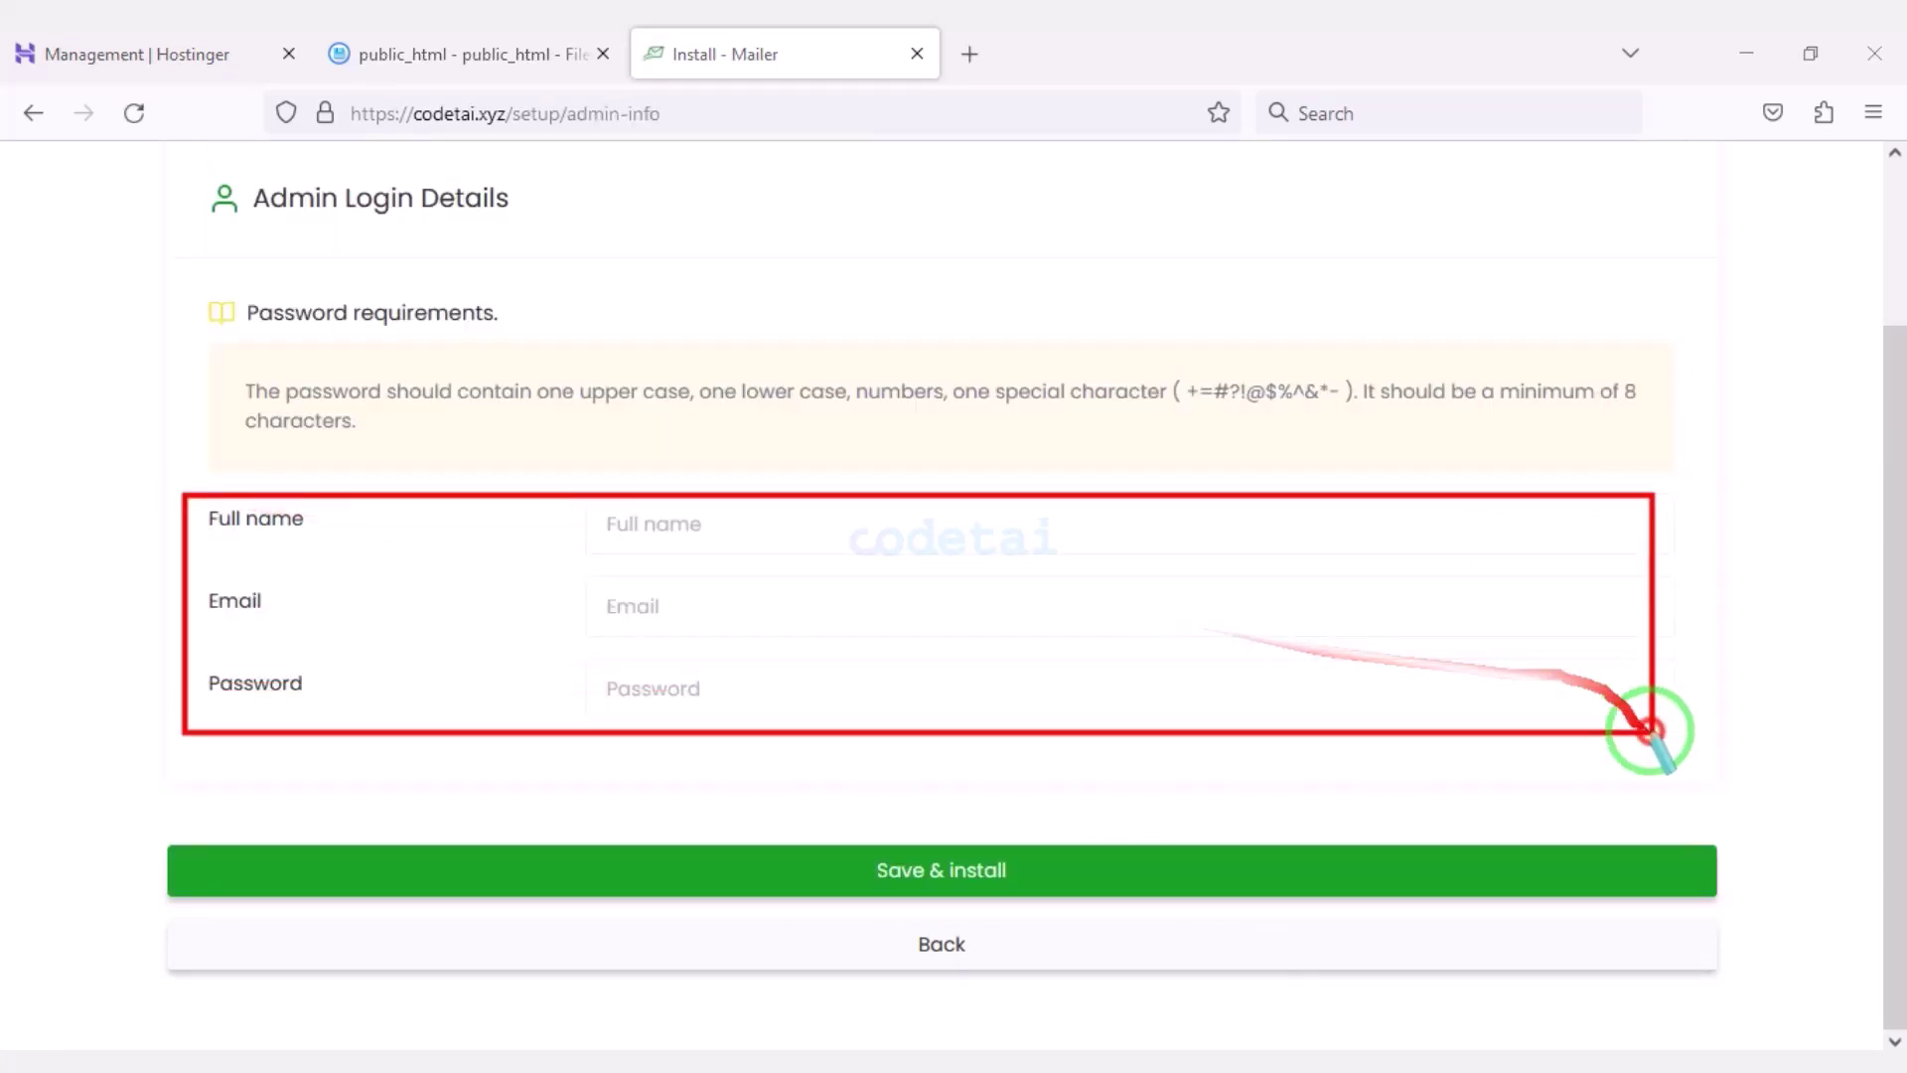
{"action": "left_click", "coordinate": [772, 512]}
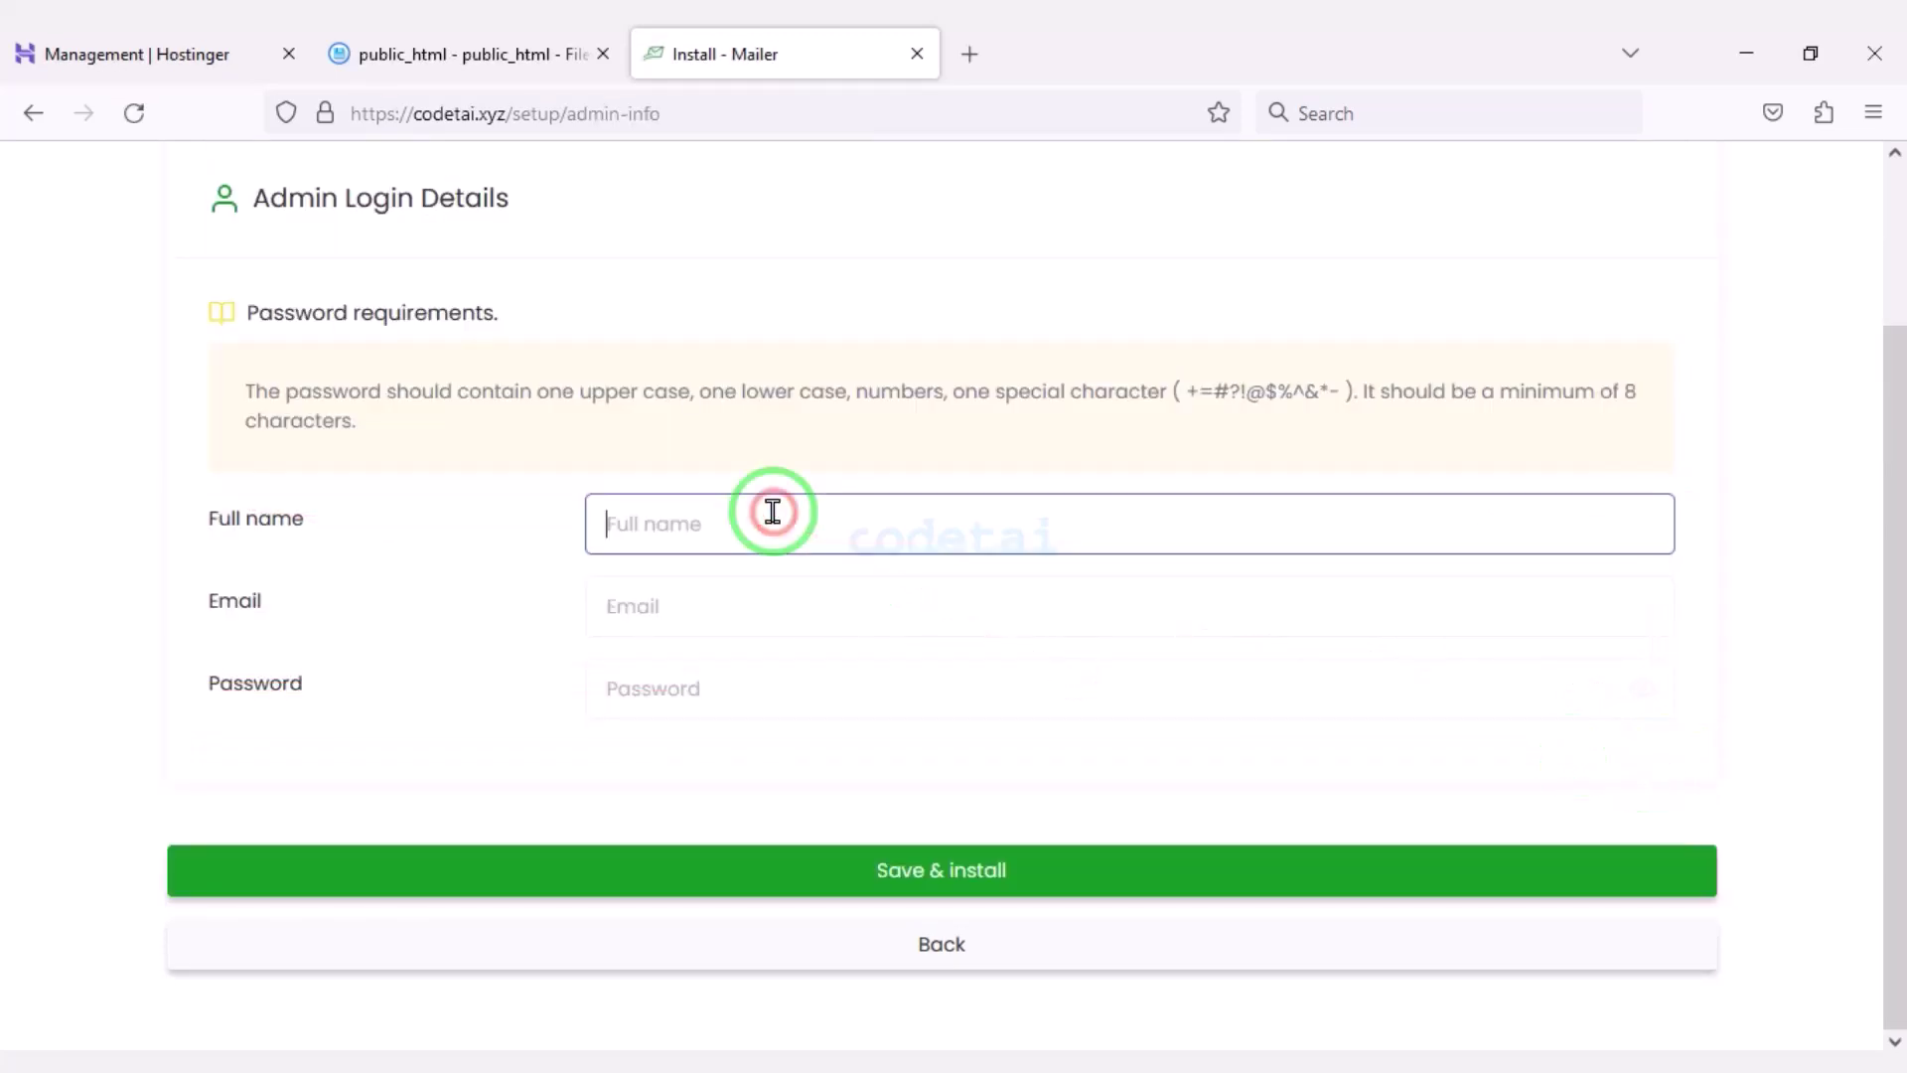
{"action": "left_click", "coordinate": [748, 596]}
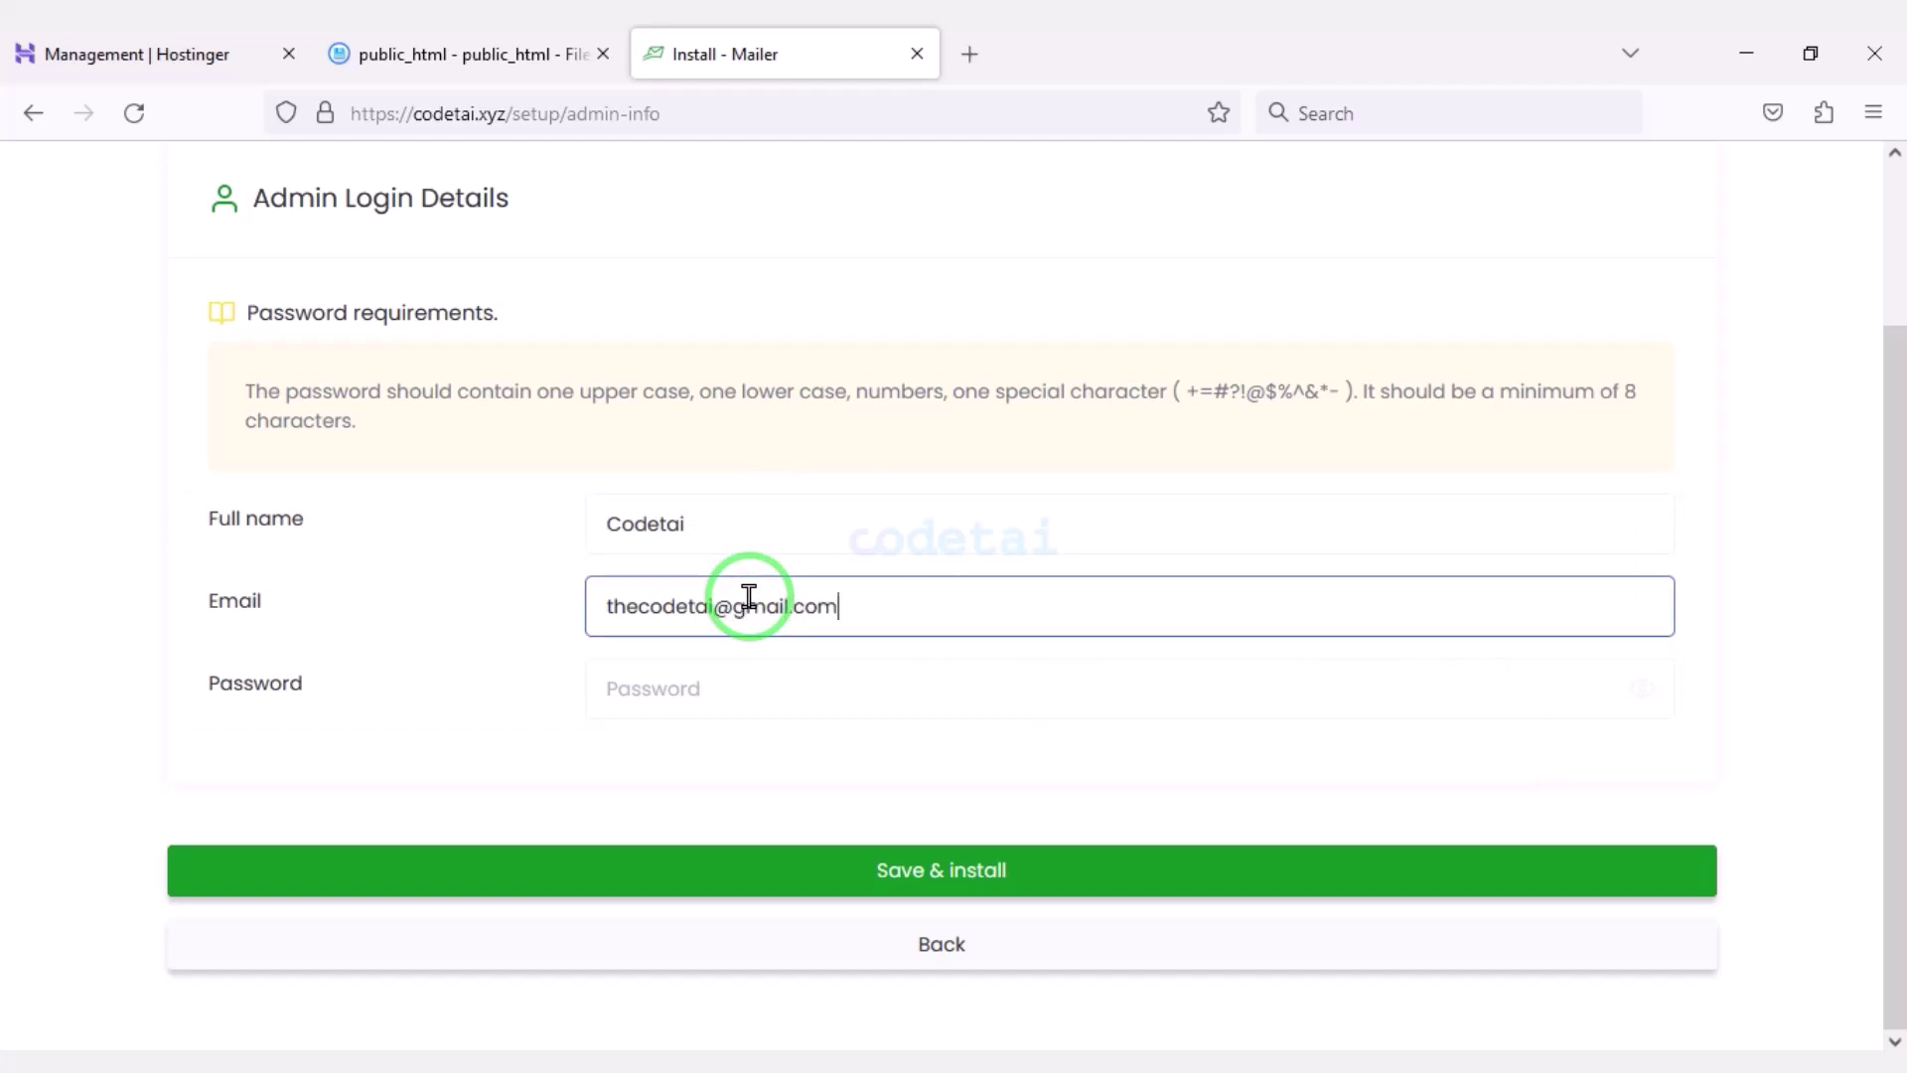
{"action": "left_click", "coordinate": [766, 688]}
{"action": "key", "text": "ctrl+v"}
{"action": "left_click", "coordinate": [954, 876]}
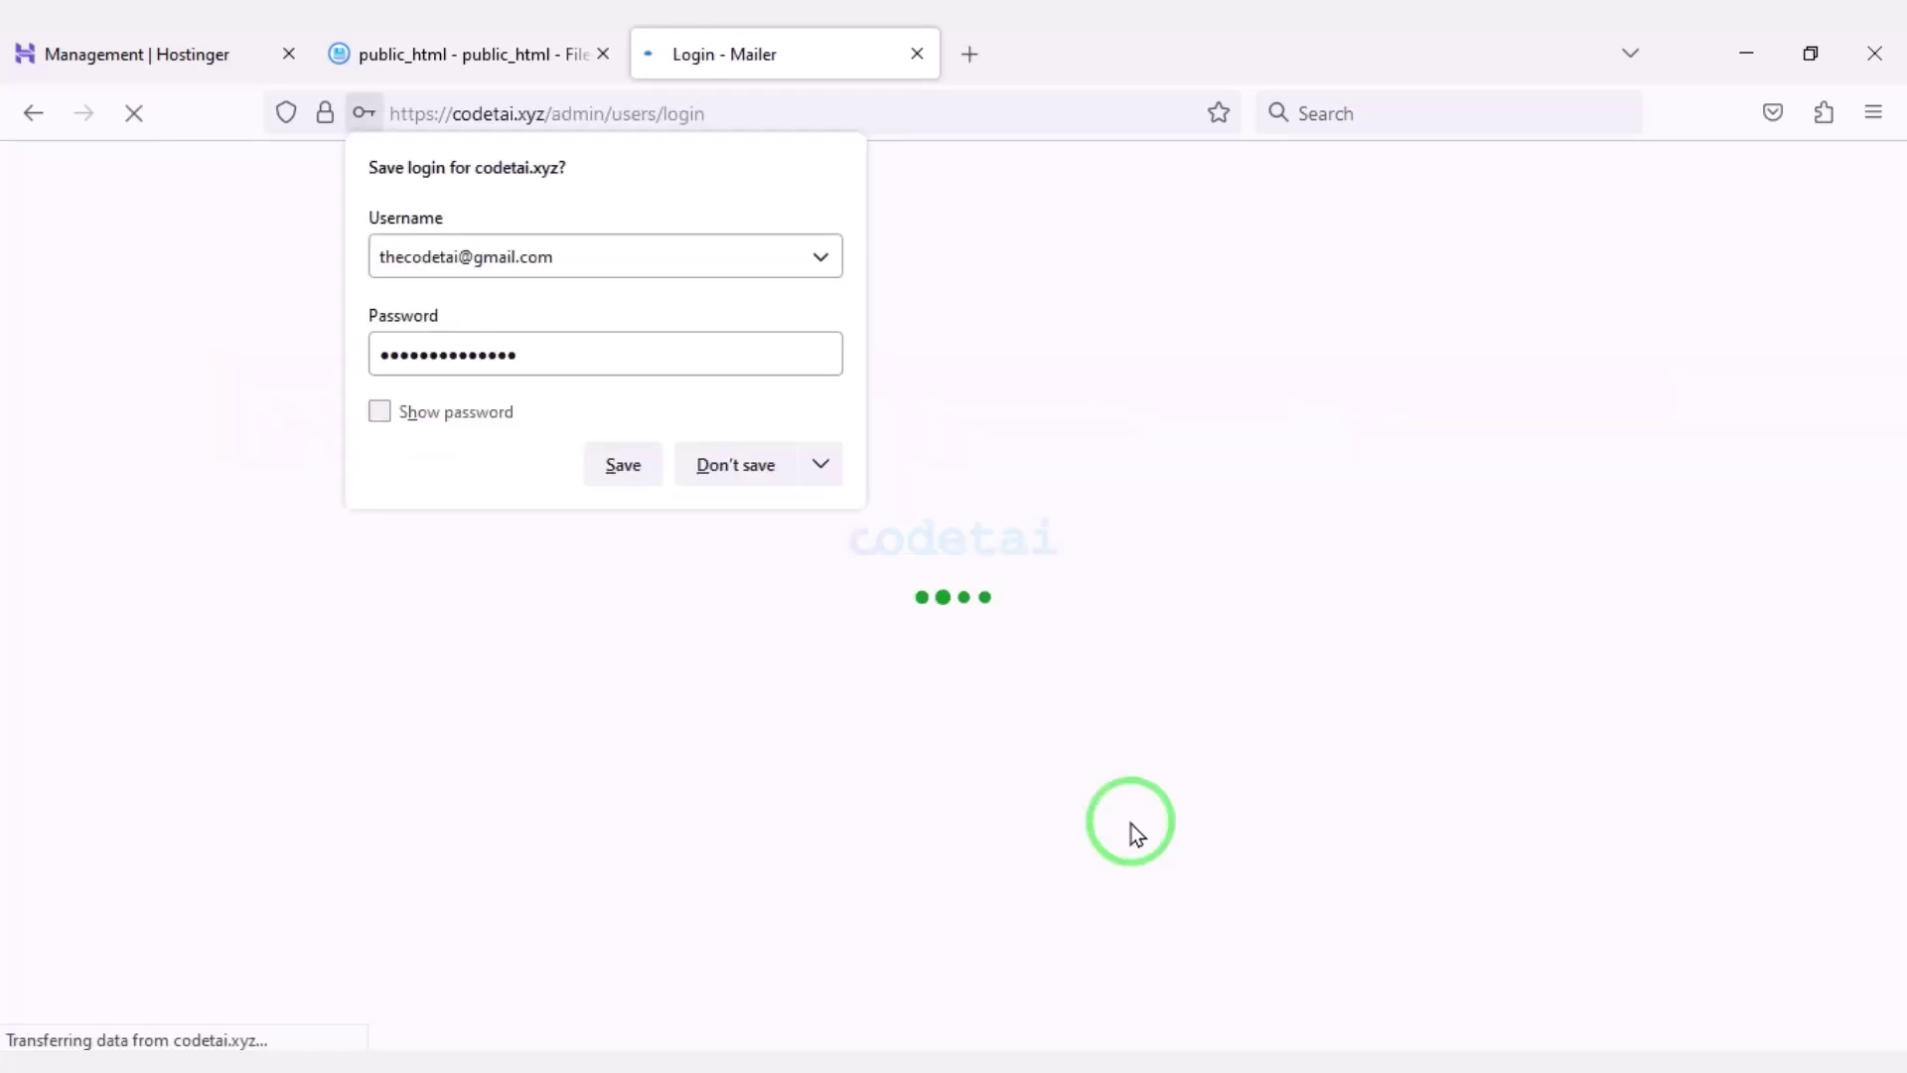
Decline Firefox's save prompt and log in with the admin email, ticking Remember me.
{"action": "left_click", "coordinate": [769, 464]}
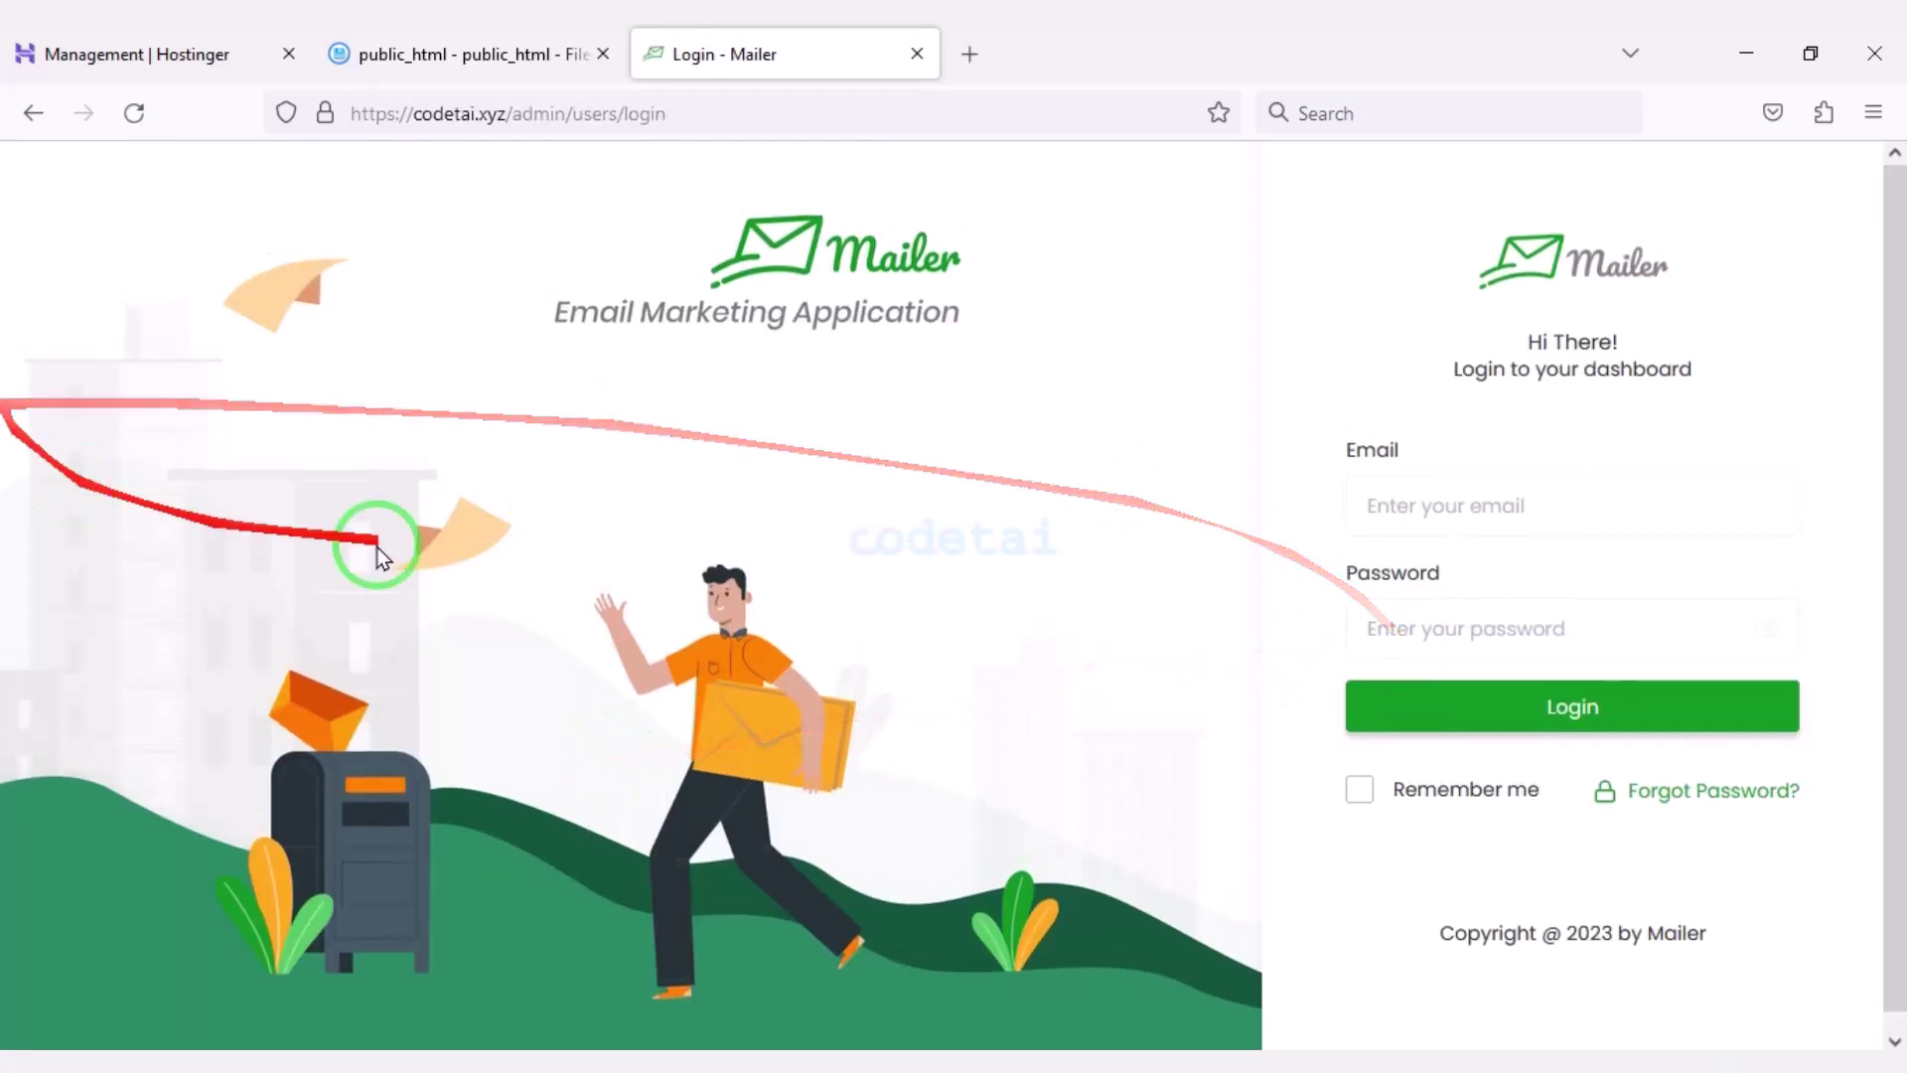
{"action": "left_click", "coordinate": [1518, 514]}
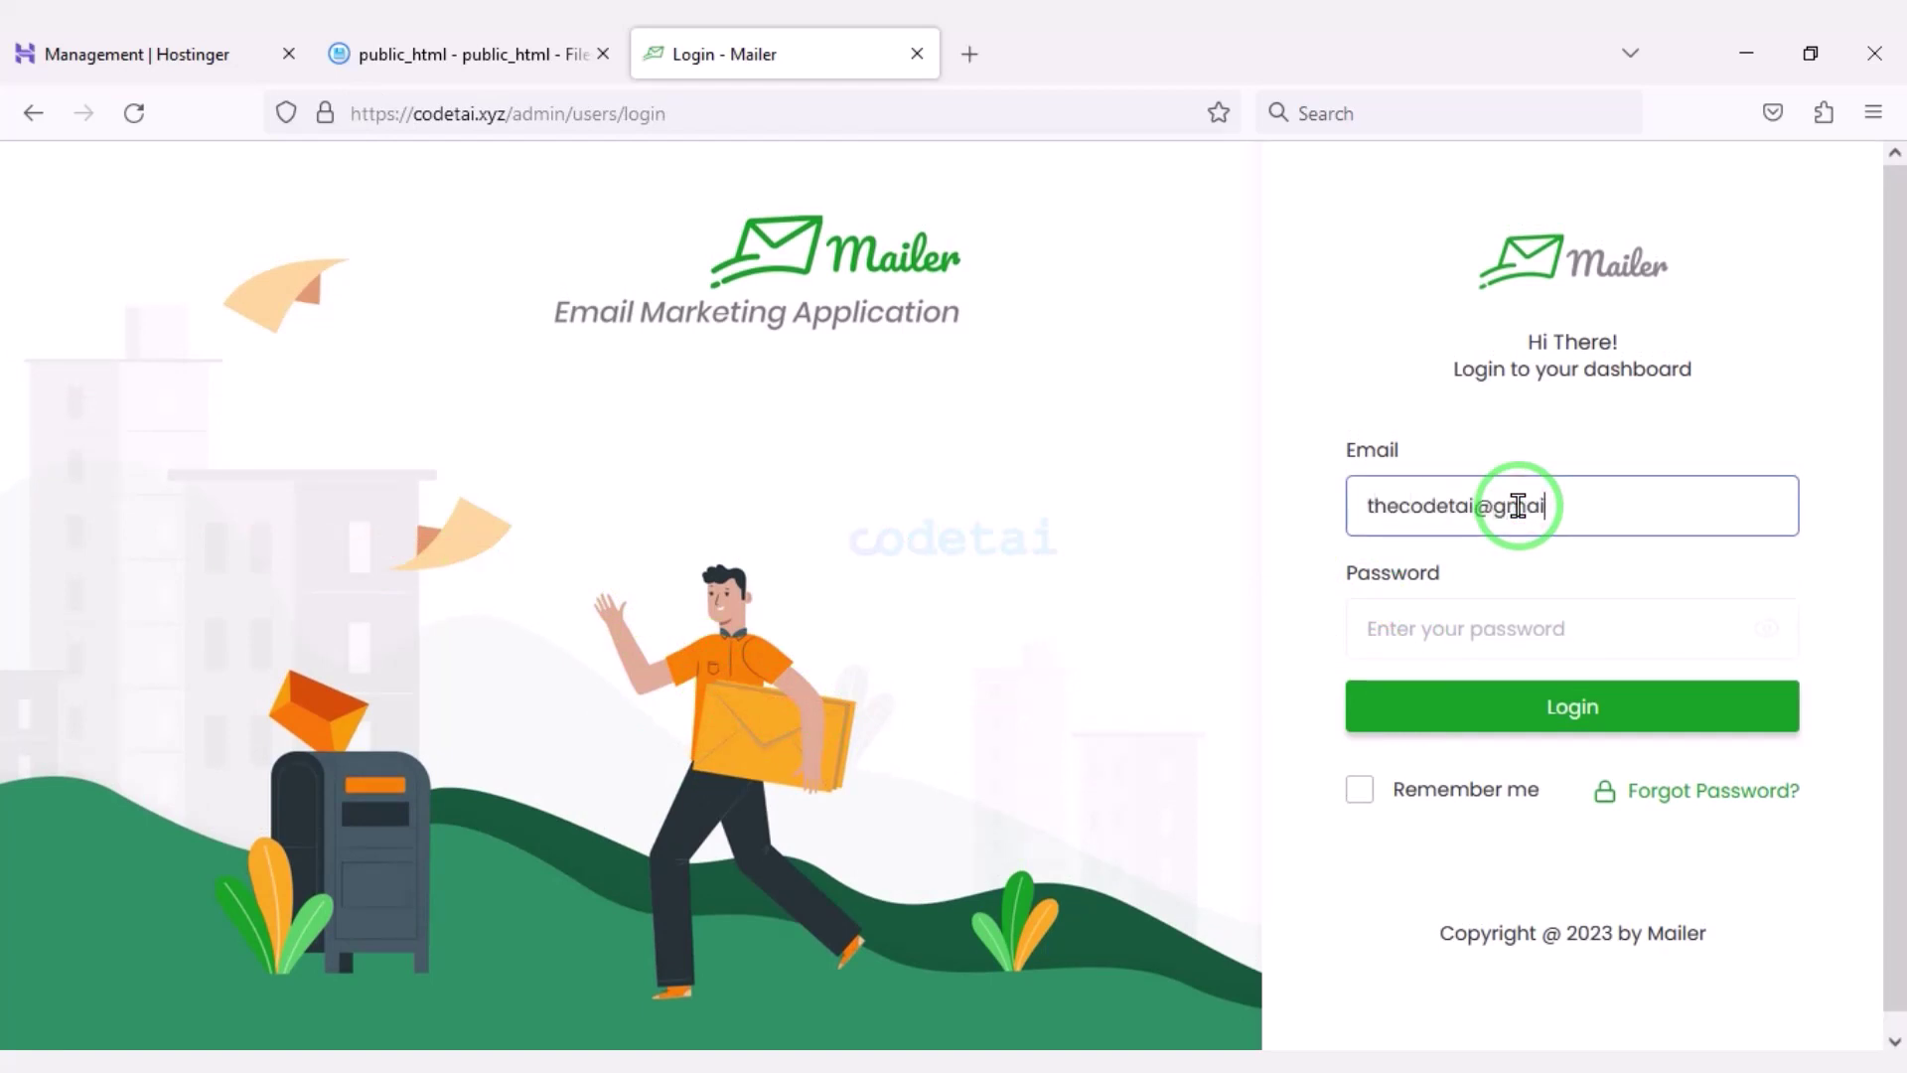
{"action": "type", "text": "m"}
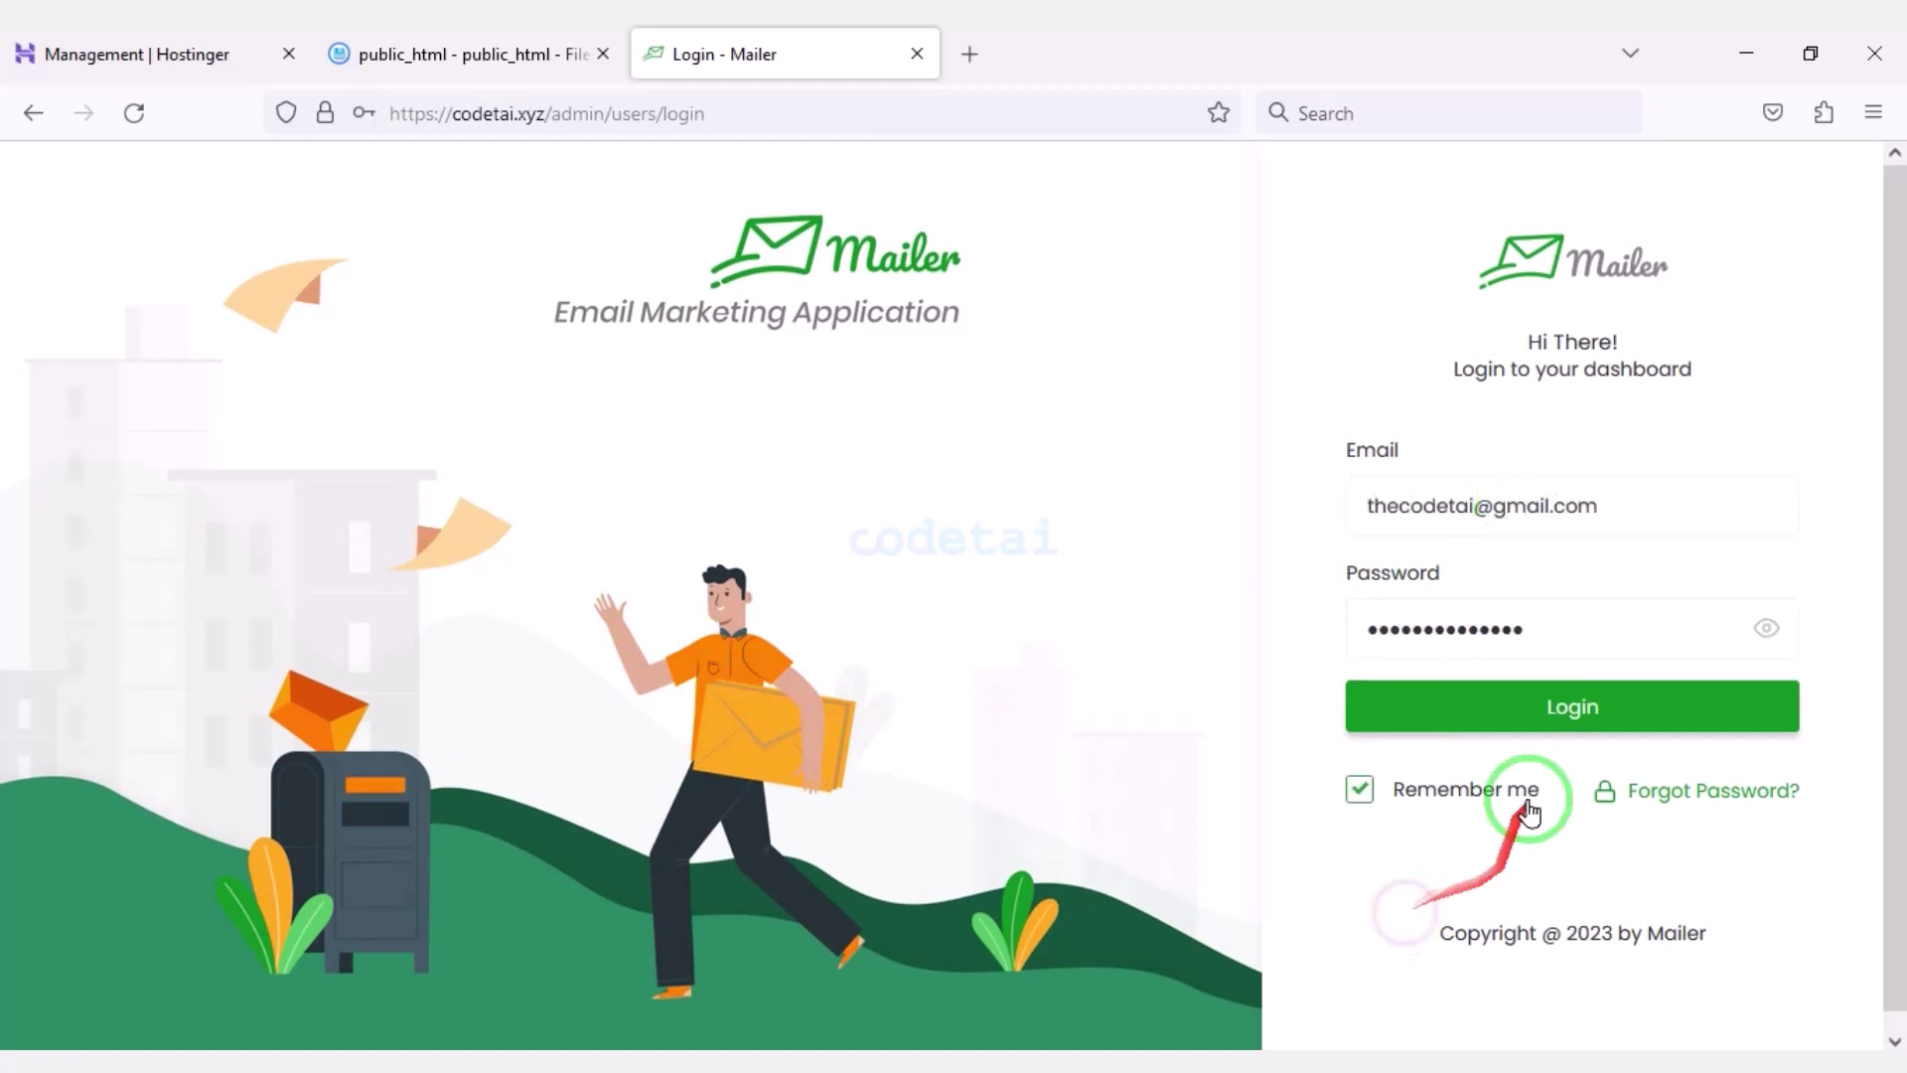
{"action": "left_click", "coordinate": [1520, 707]}
{"action": "left_click", "coordinate": [775, 463]}
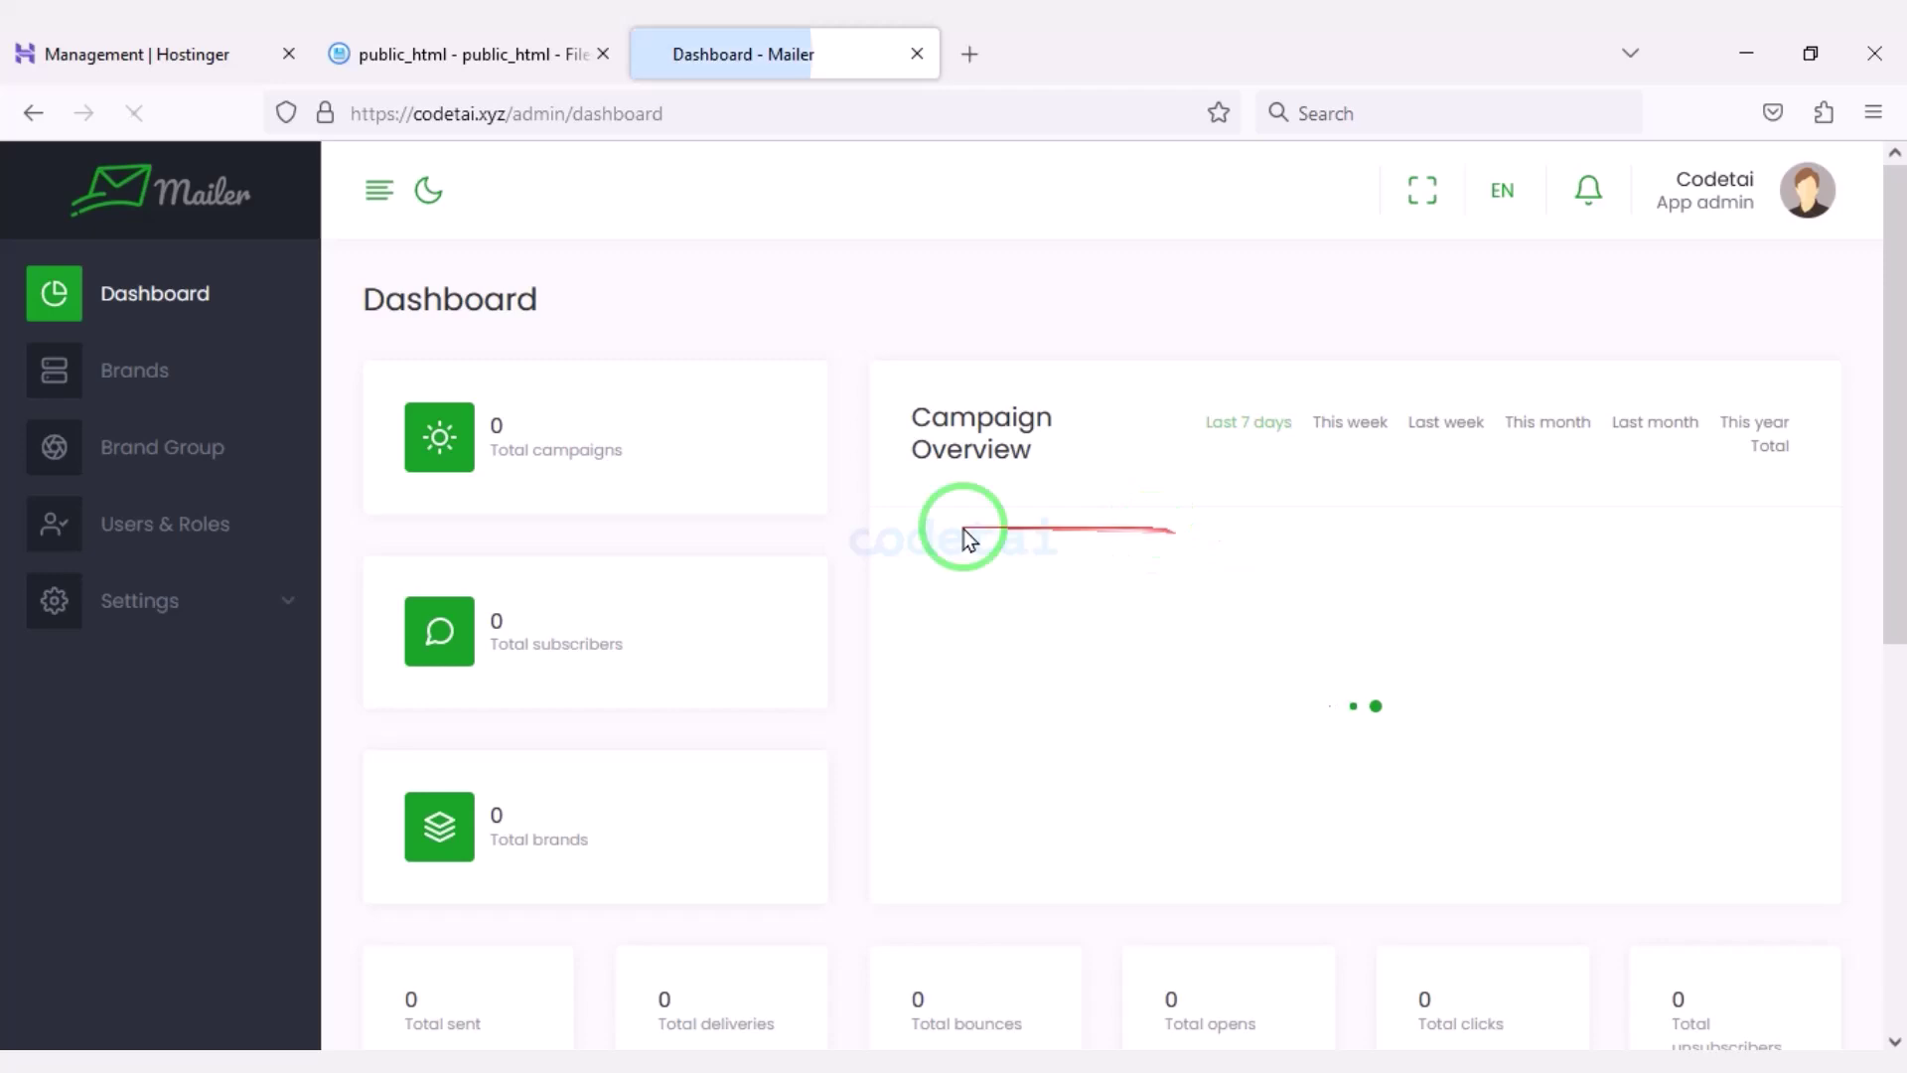
{"action": "scroll", "coordinate": [838, 655], "scroll_direction": "down", "scroll_amount": 9}
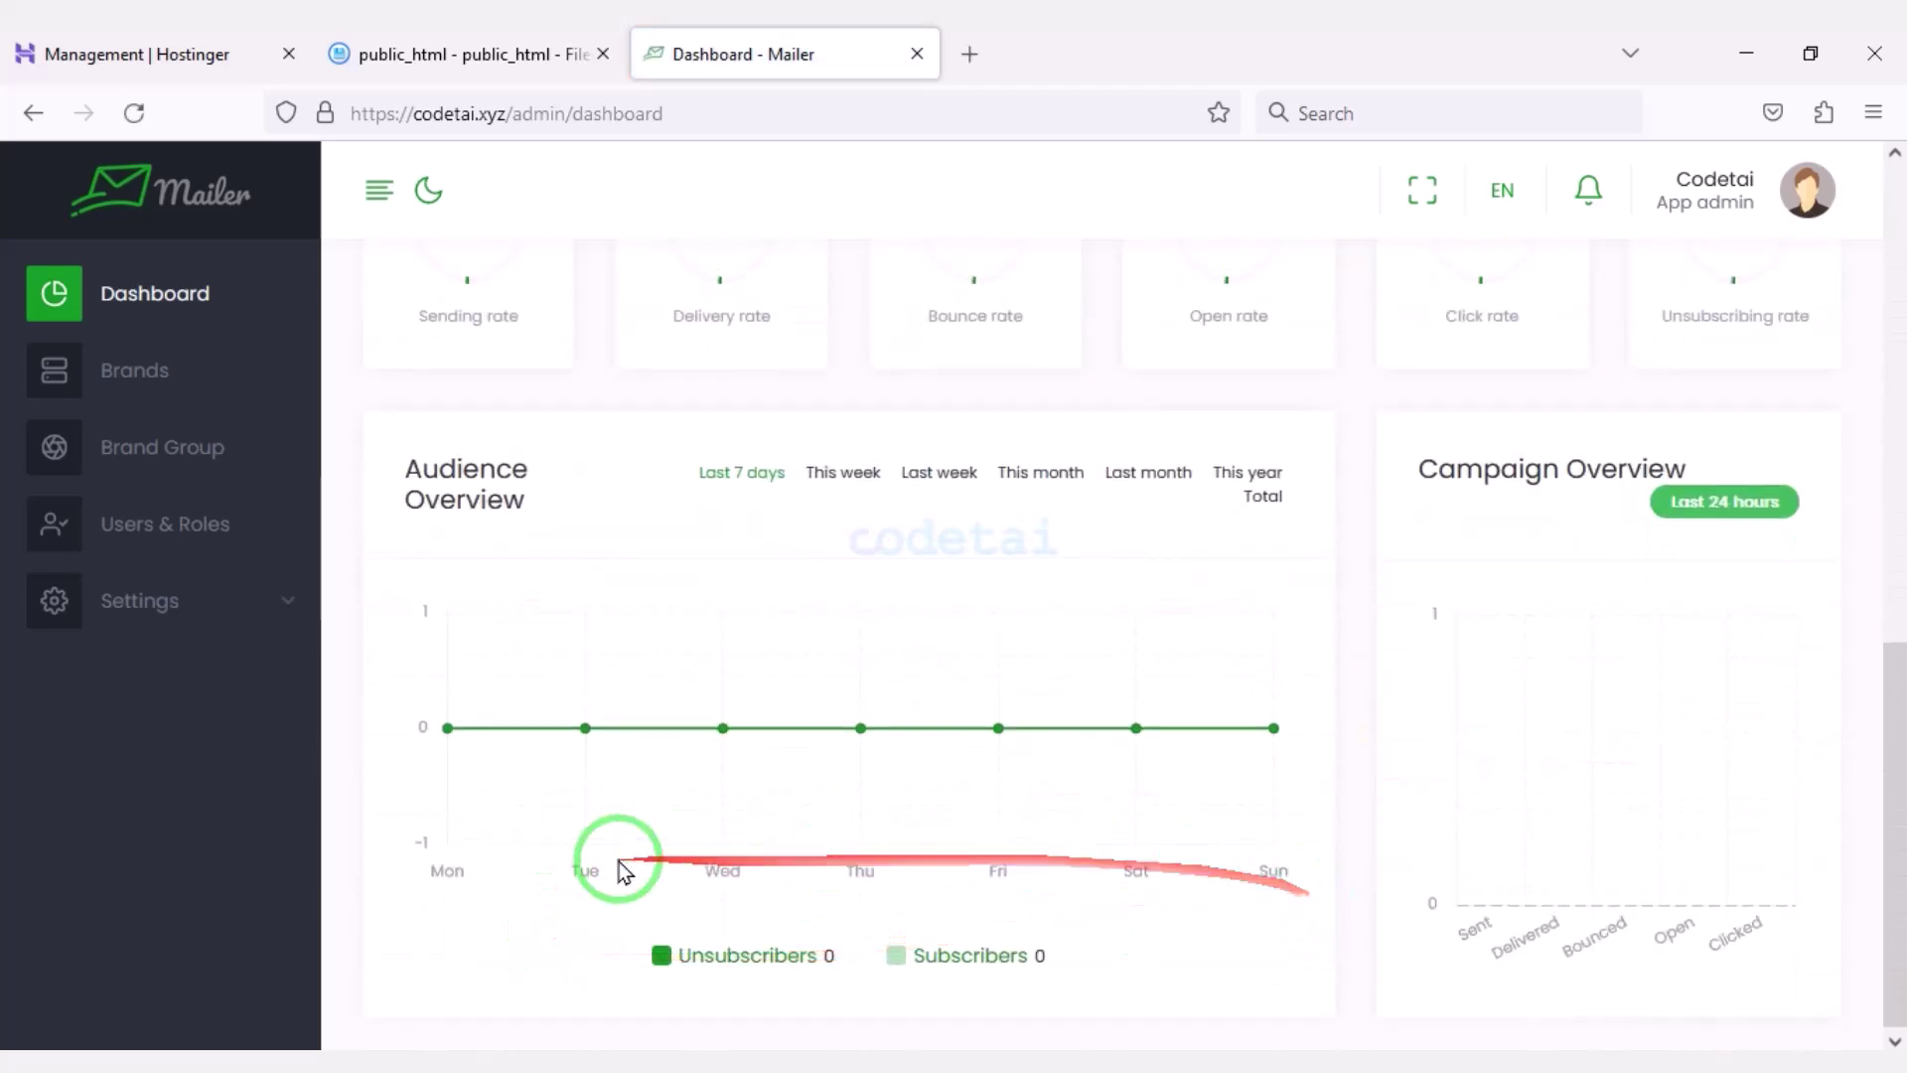
{"action": "scroll", "coordinate": [1311, 695], "scroll_direction": "up", "scroll_amount": 10}
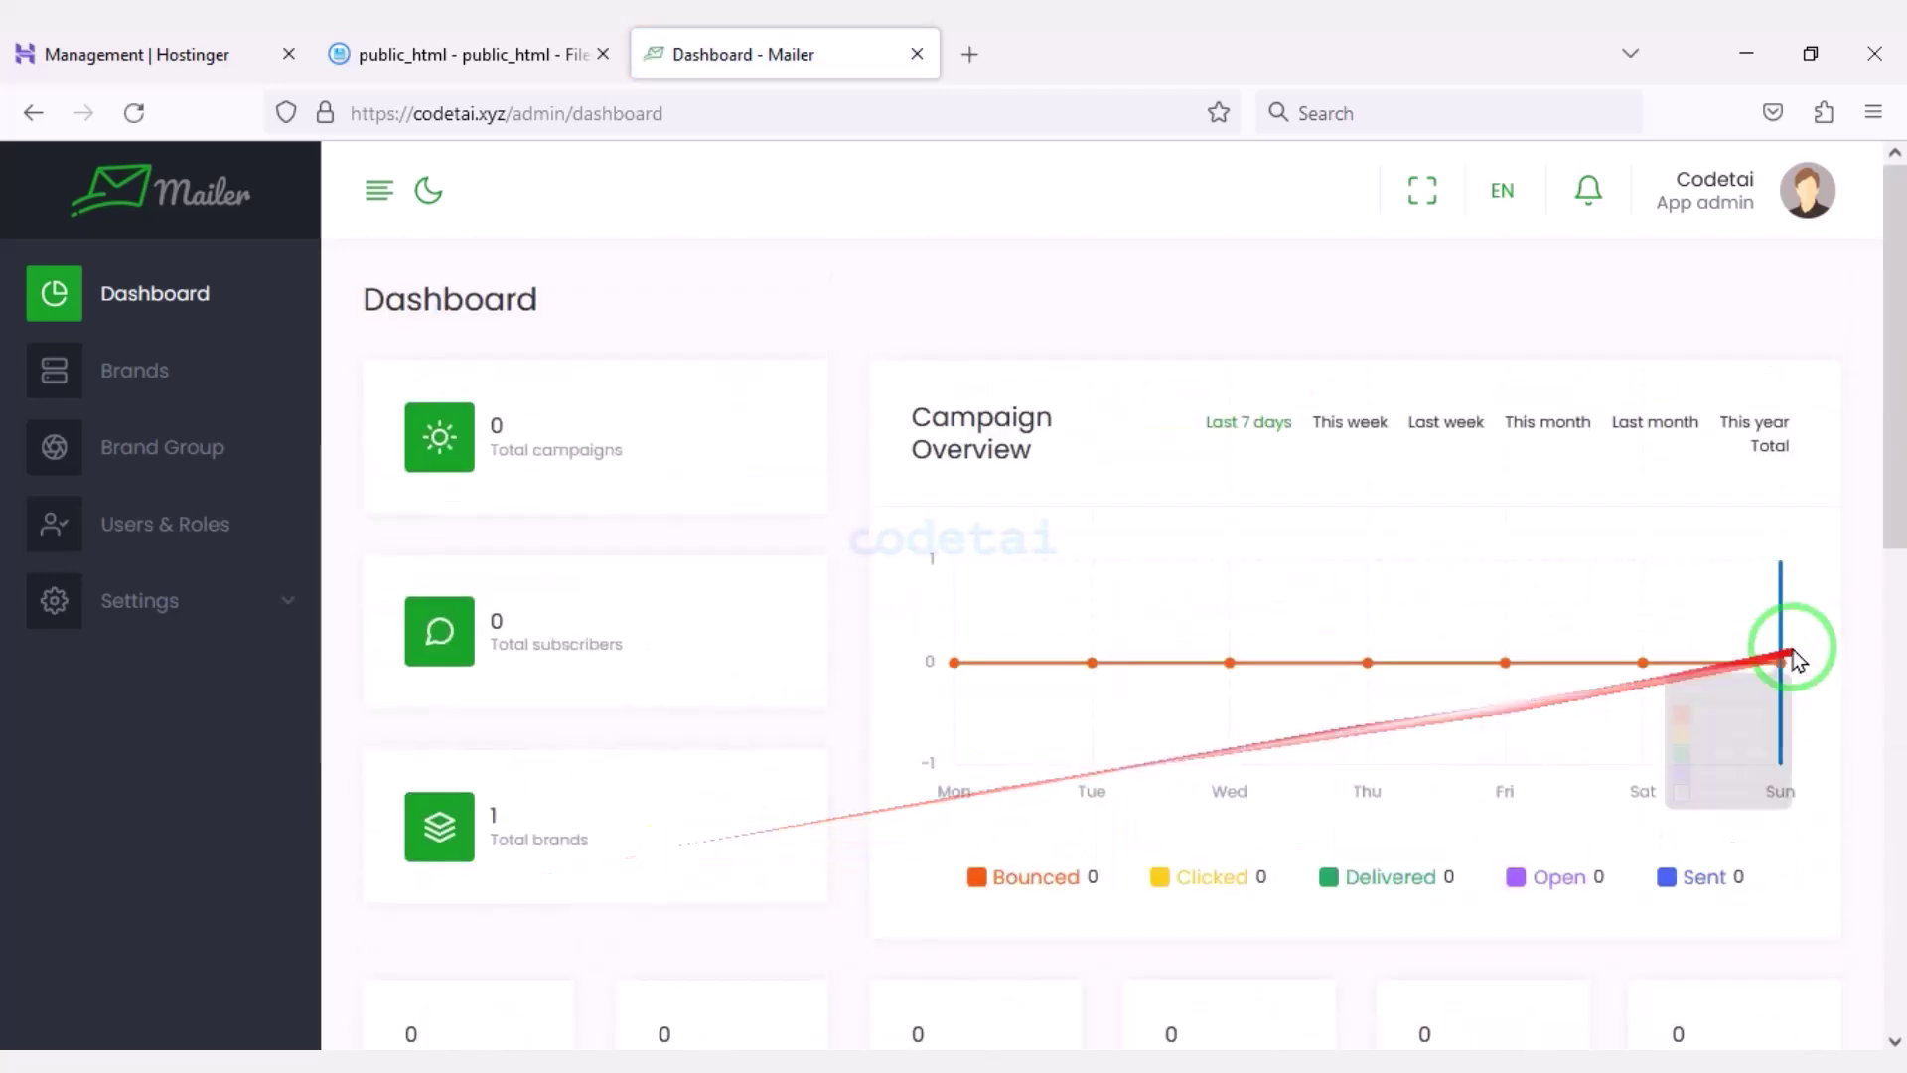
{"action": "left_click", "coordinate": [288, 601]}
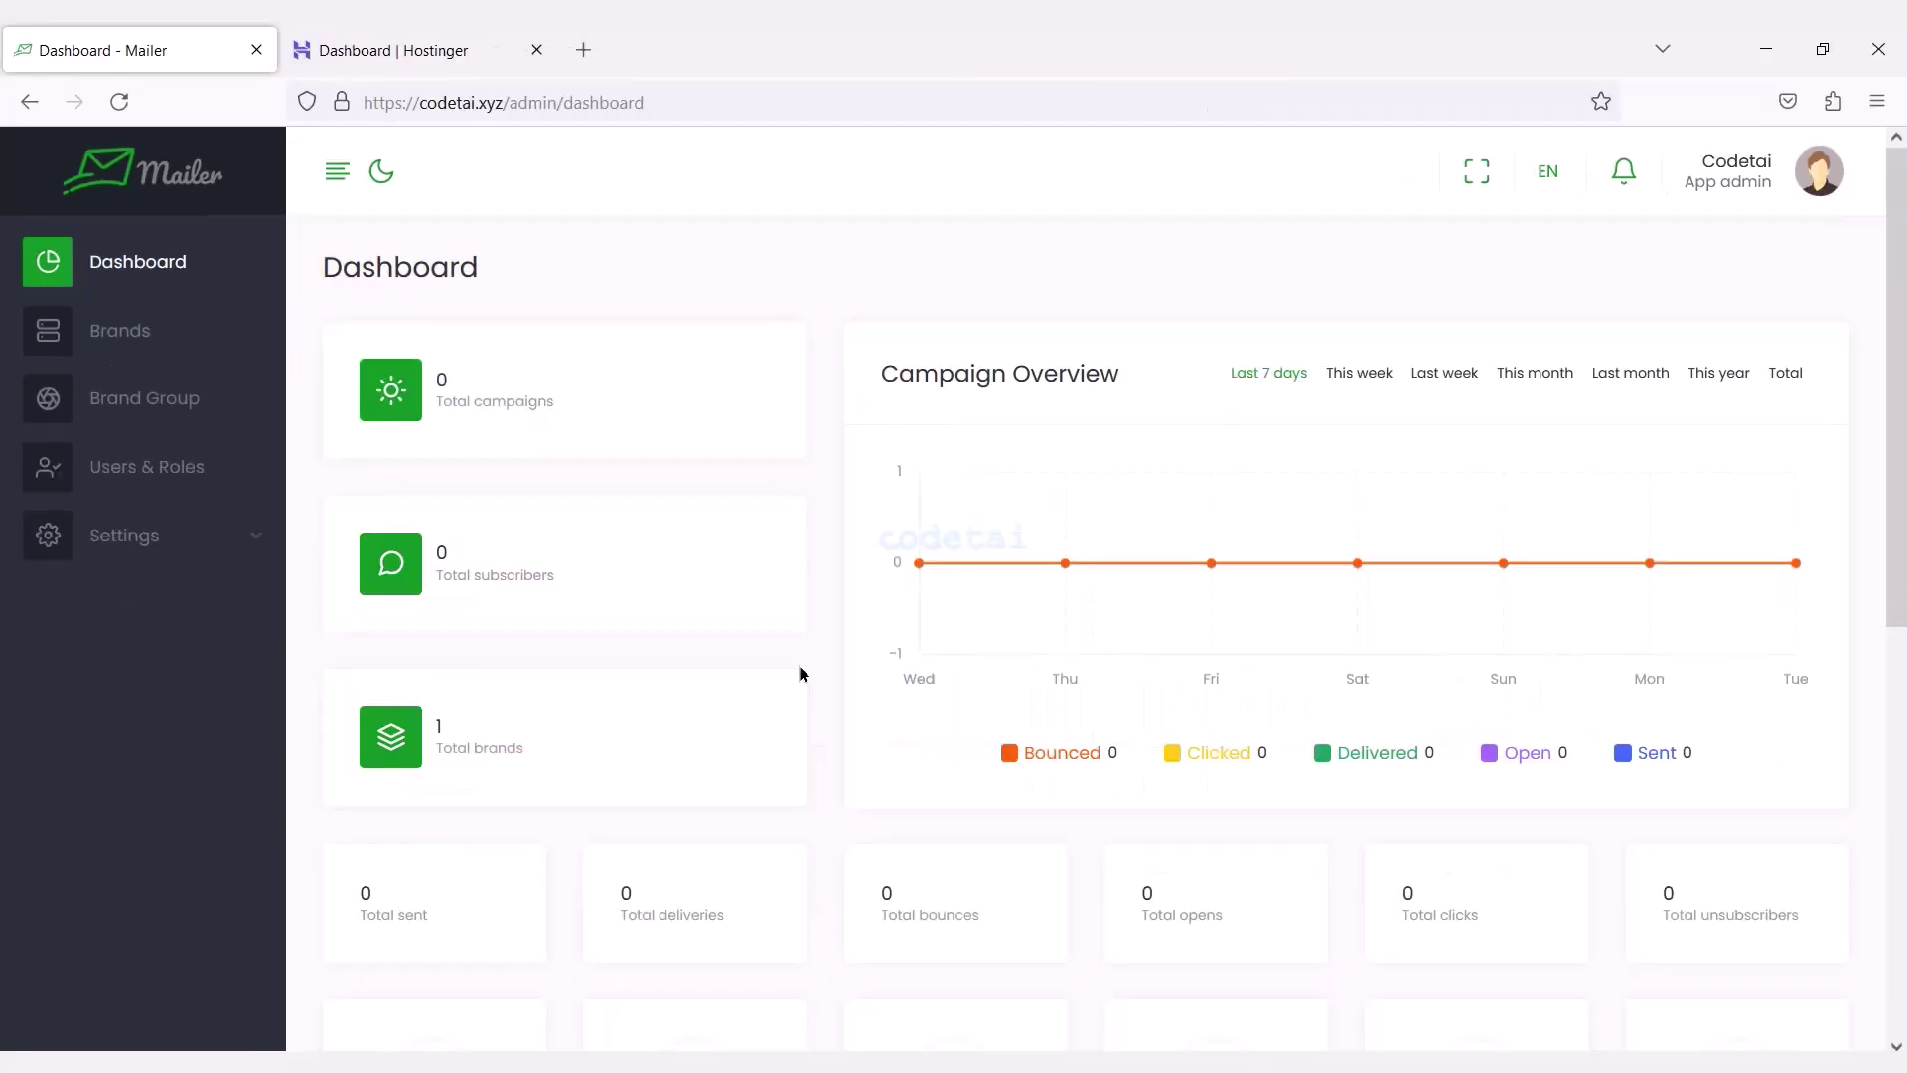
View the Cron Job commands in Settings > App Settings, then return to Hostinger's dashboard.
{"action": "left_click", "coordinate": [242, 519]}
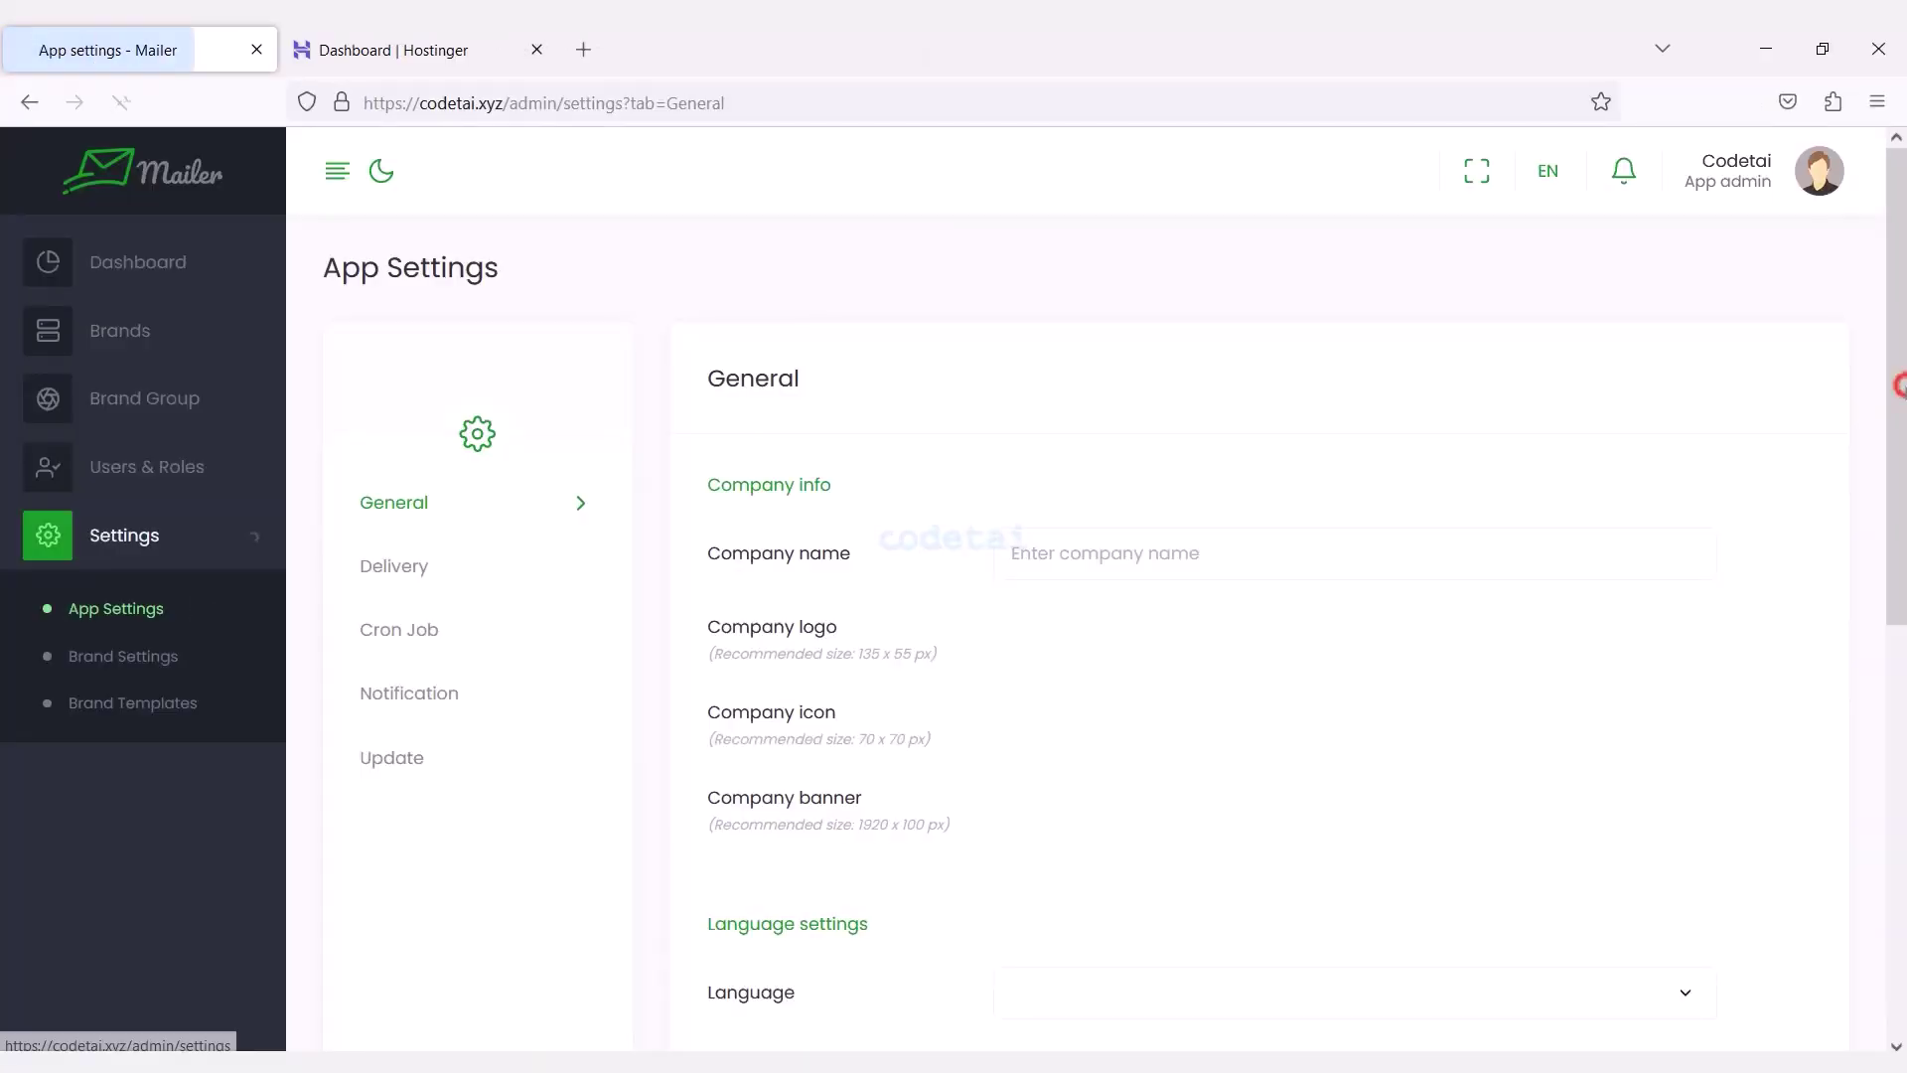
{"action": "left_click", "coordinate": [448, 643]}
{"action": "scroll", "coordinate": [1892, 490], "scroll_direction": "down", "scroll_amount": 3}
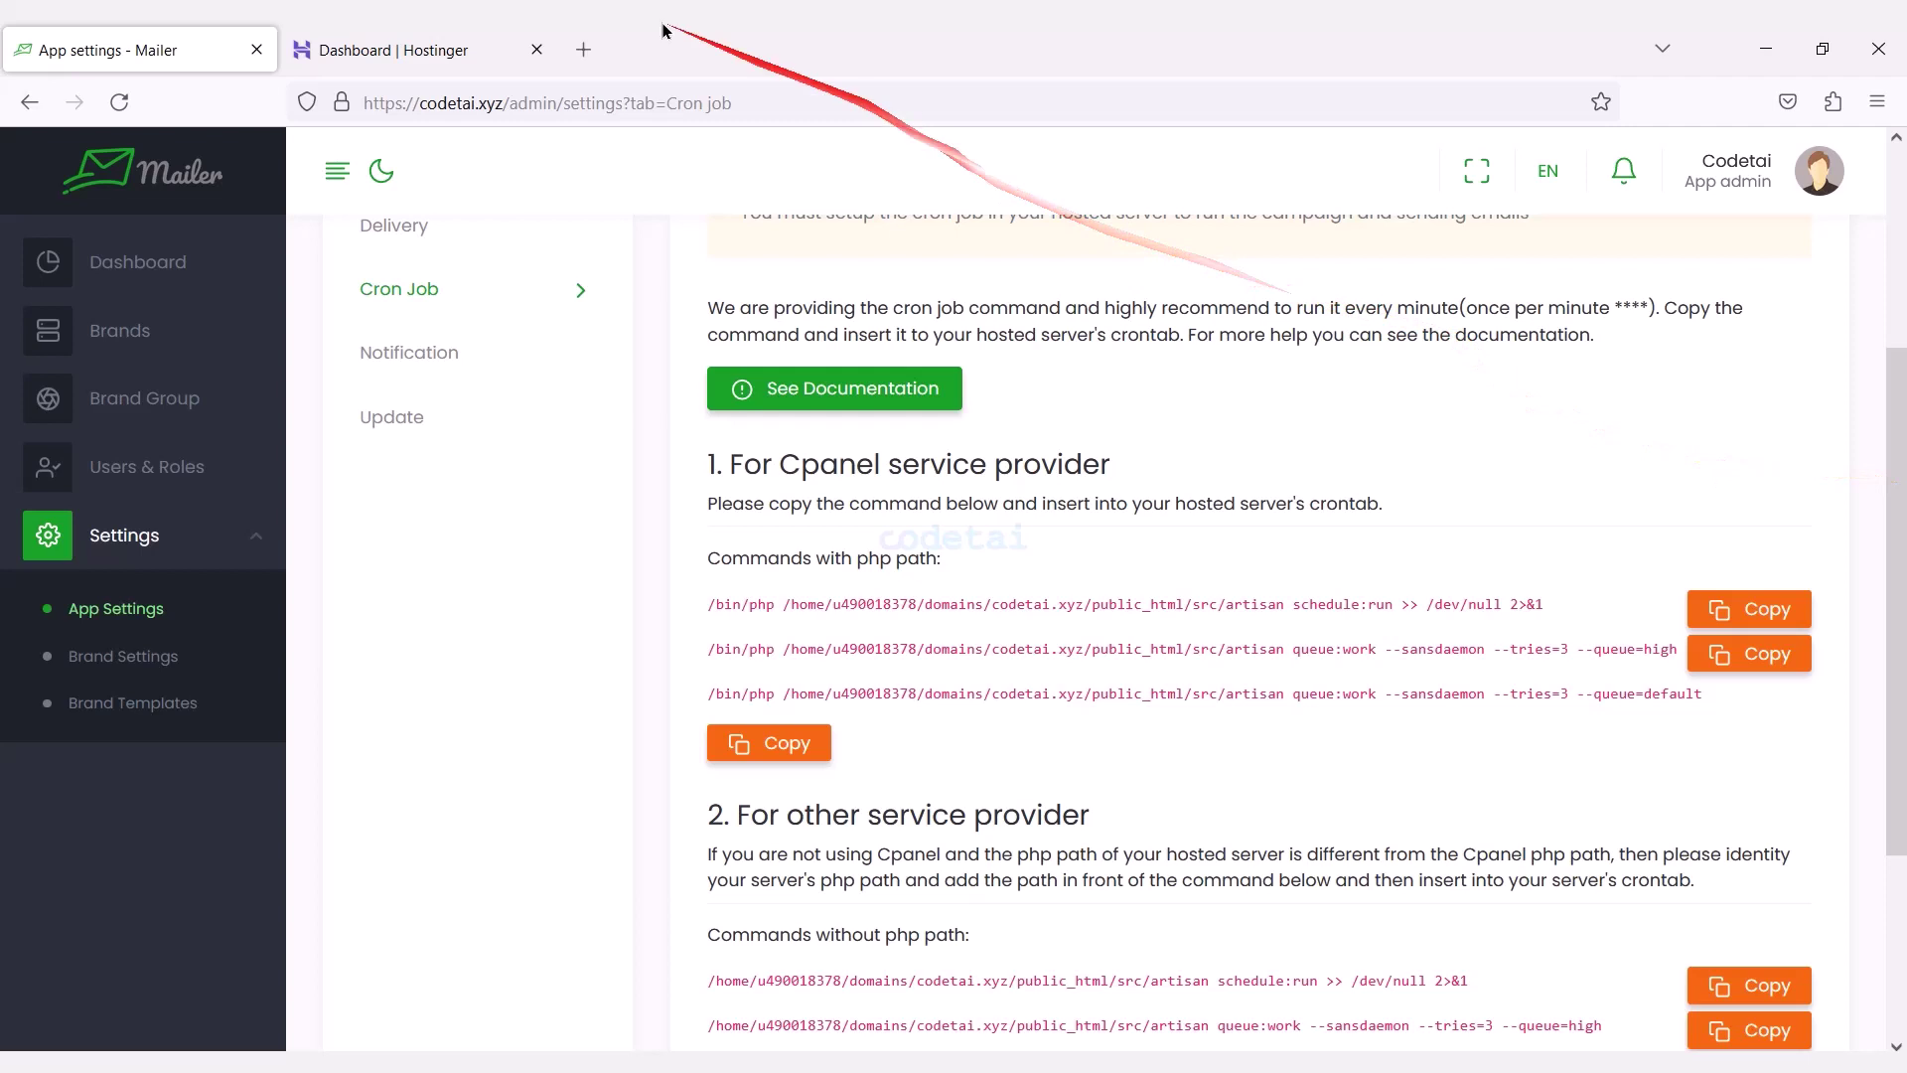
{"action": "left_click", "coordinate": [423, 32]}
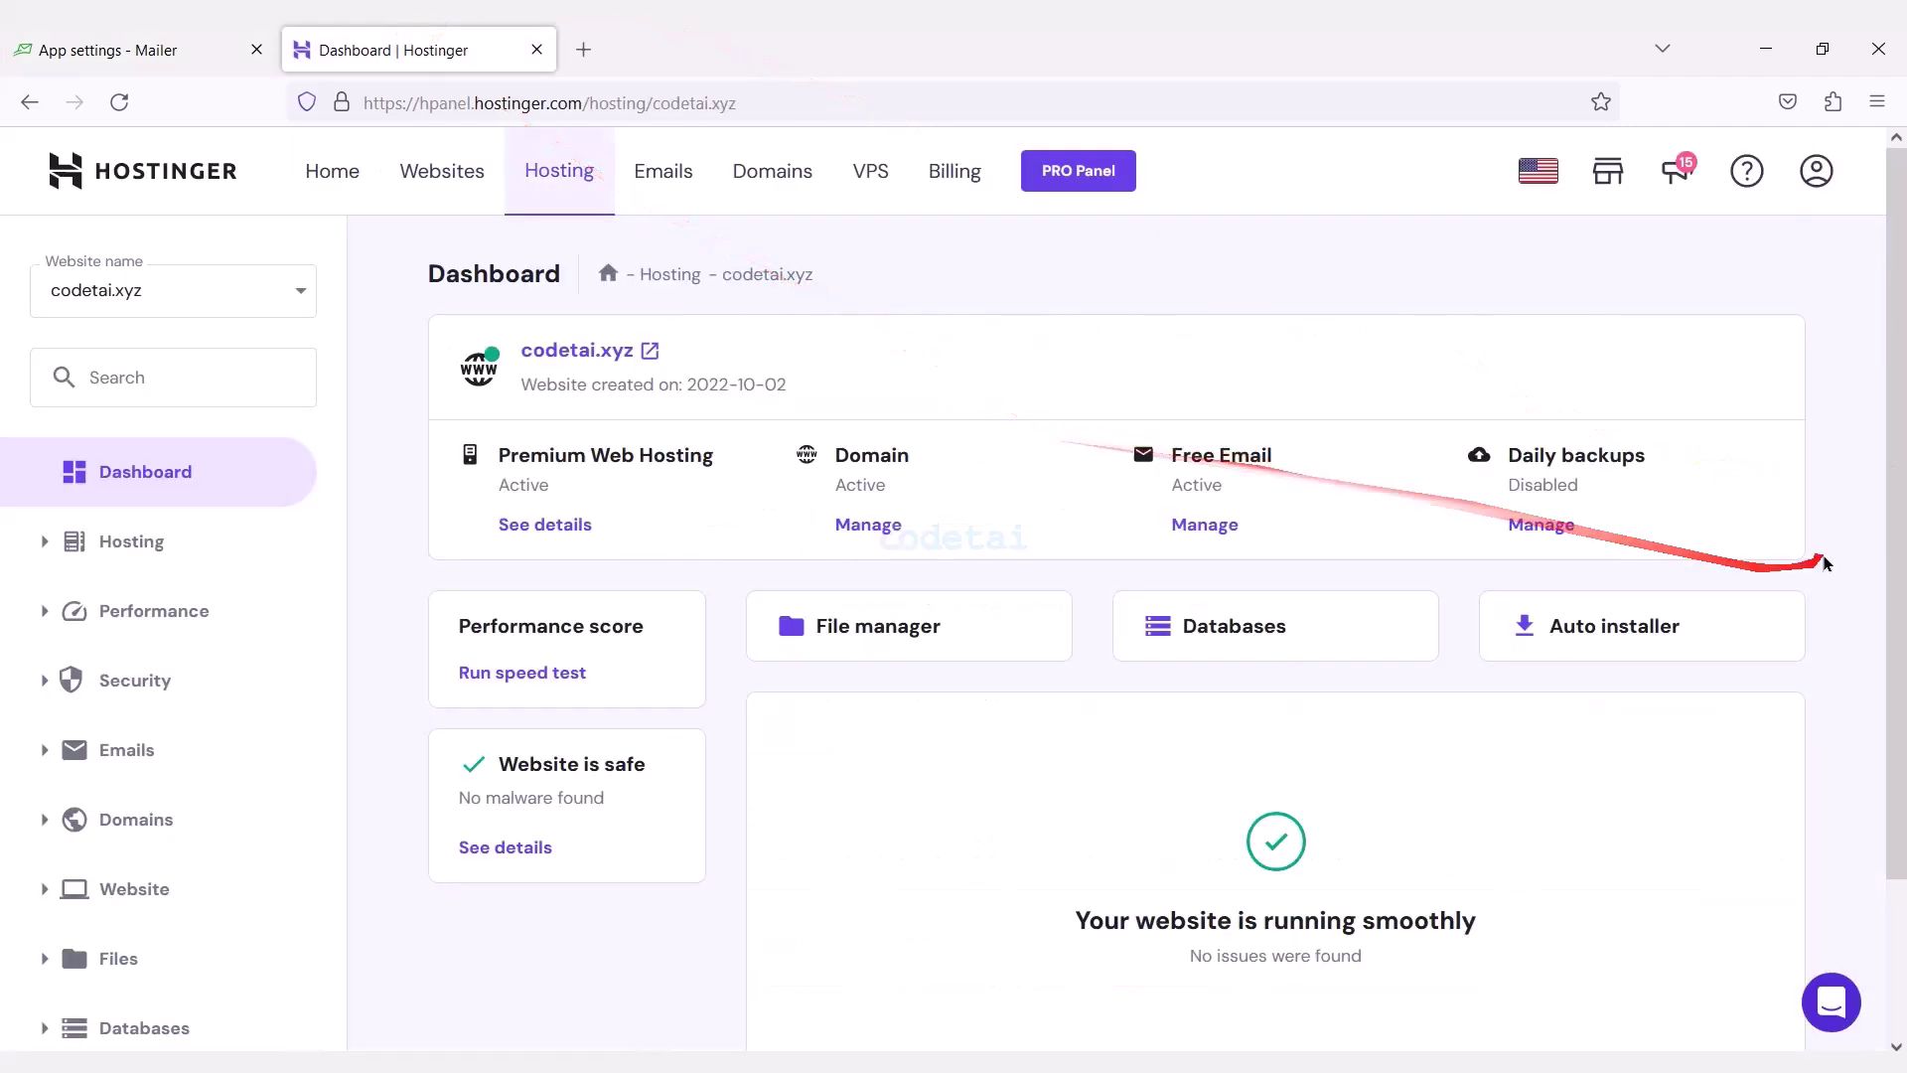
Open Hostinger's Cron Jobs page and copy Mailer's high-priority queue worker command.
{"action": "scroll", "coordinate": [1897, 735], "scroll_direction": "down", "scroll_amount": 1}
{"action": "left_click", "coordinate": [223, 912]}
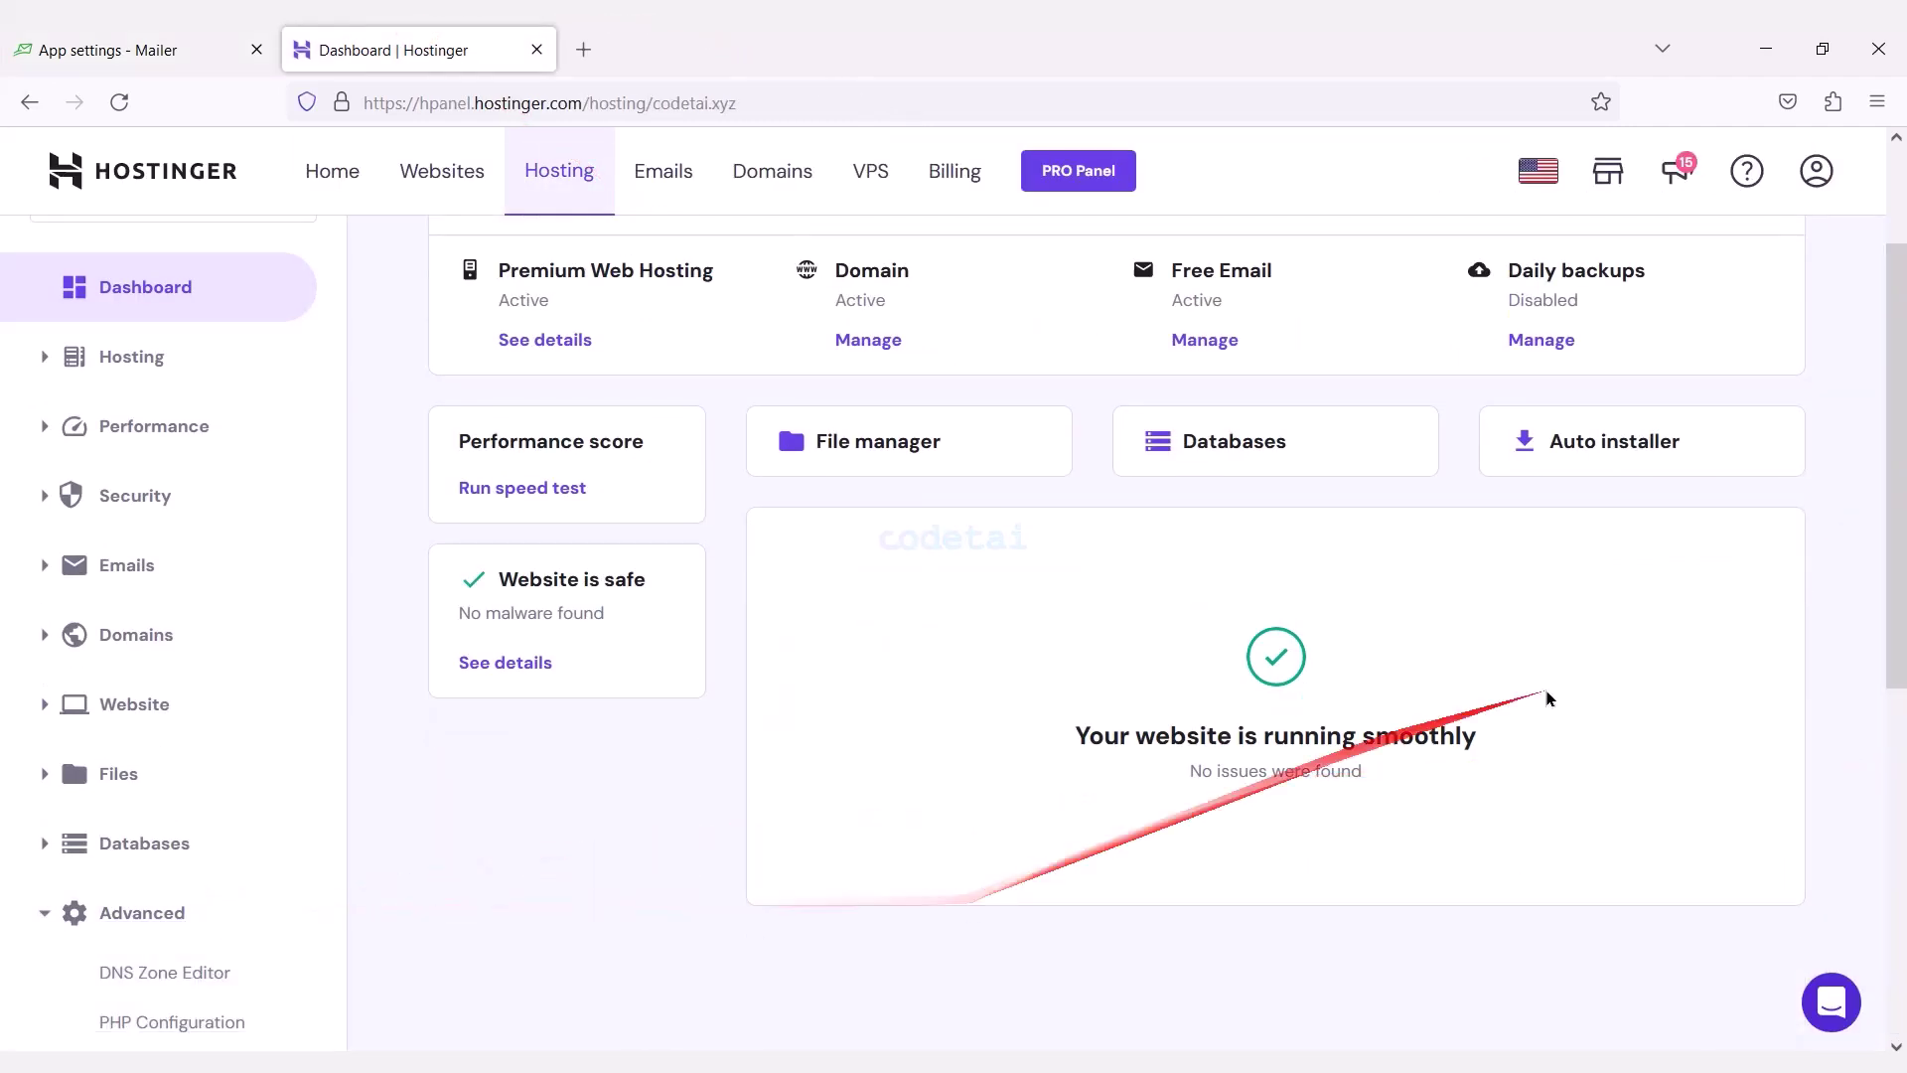
{"action": "scroll", "coordinate": [1892, 755], "scroll_direction": "down", "scroll_amount": 3}
{"action": "left_click", "coordinate": [214, 672]}
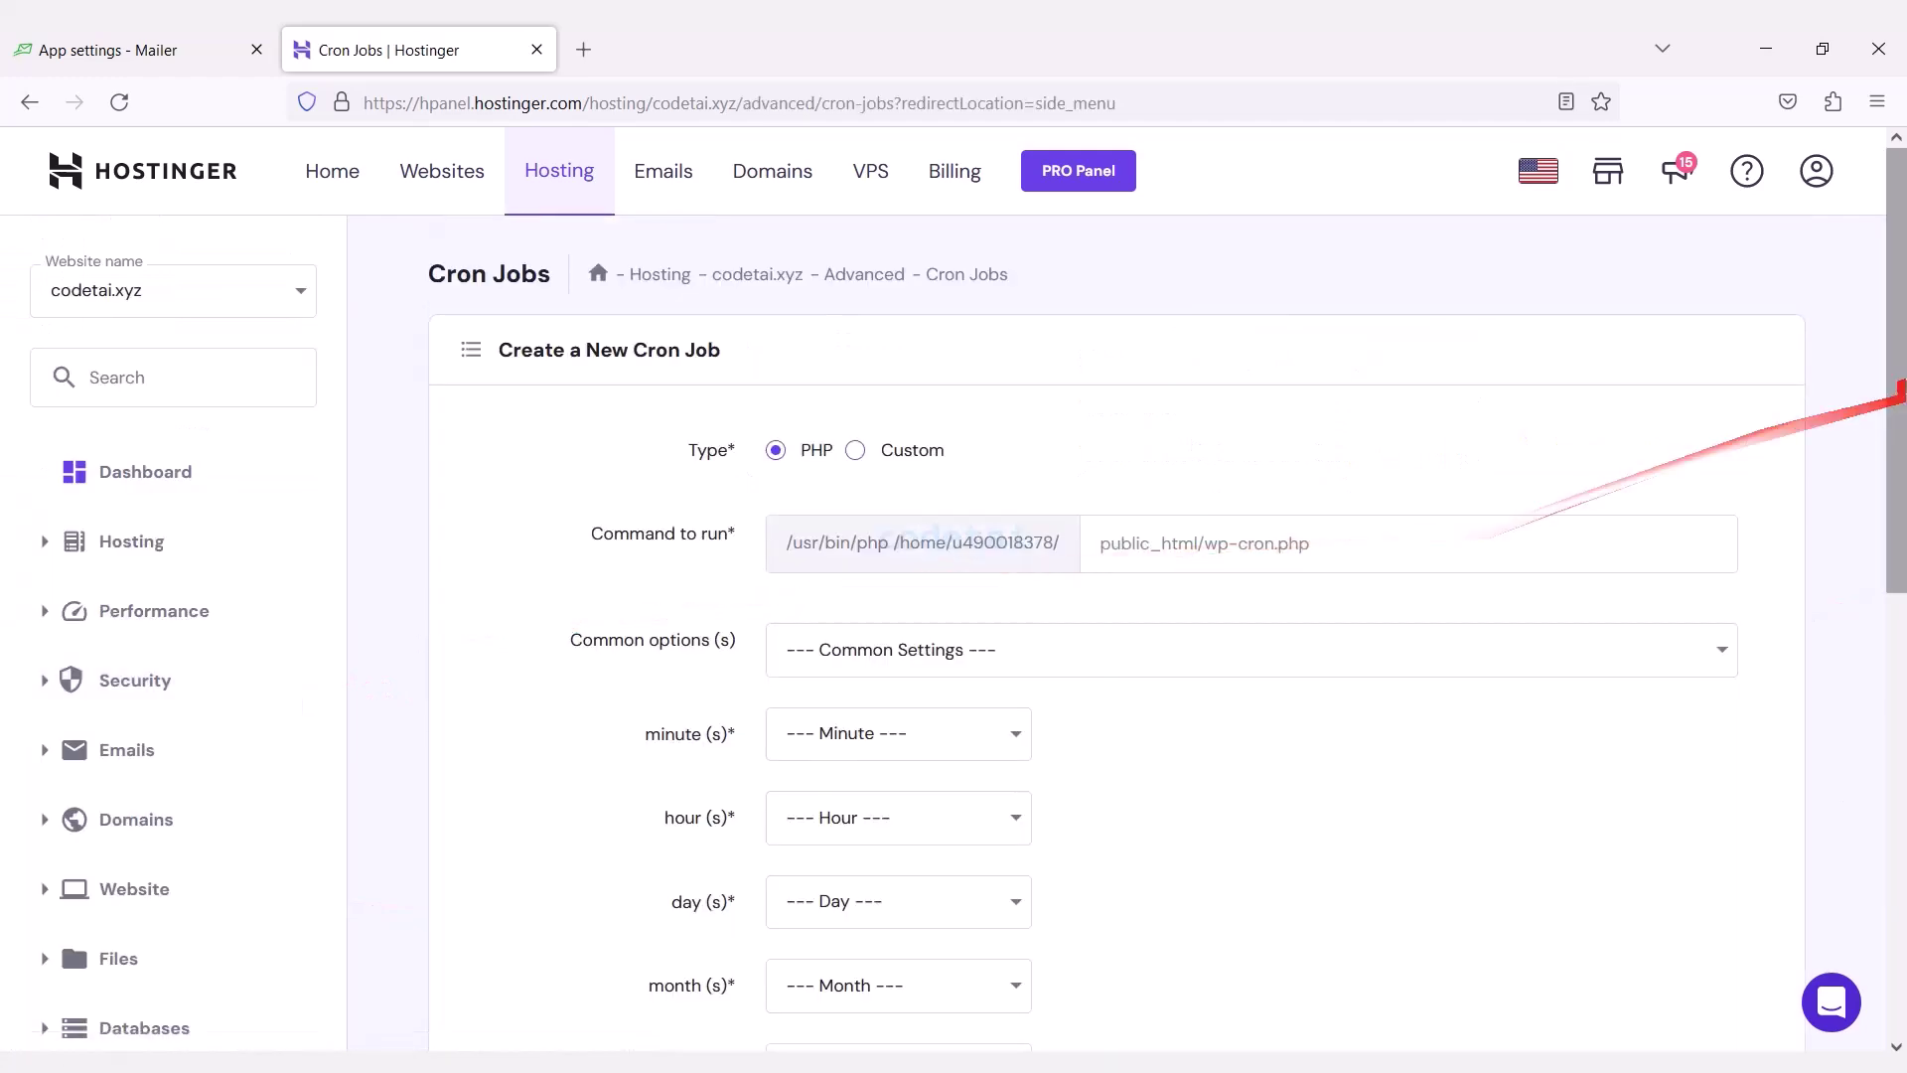
{"action": "scroll", "coordinate": [1895, 427], "scroll_direction": "down", "scroll_amount": 2}
{"action": "key", "text": "ctrl+Tab"}
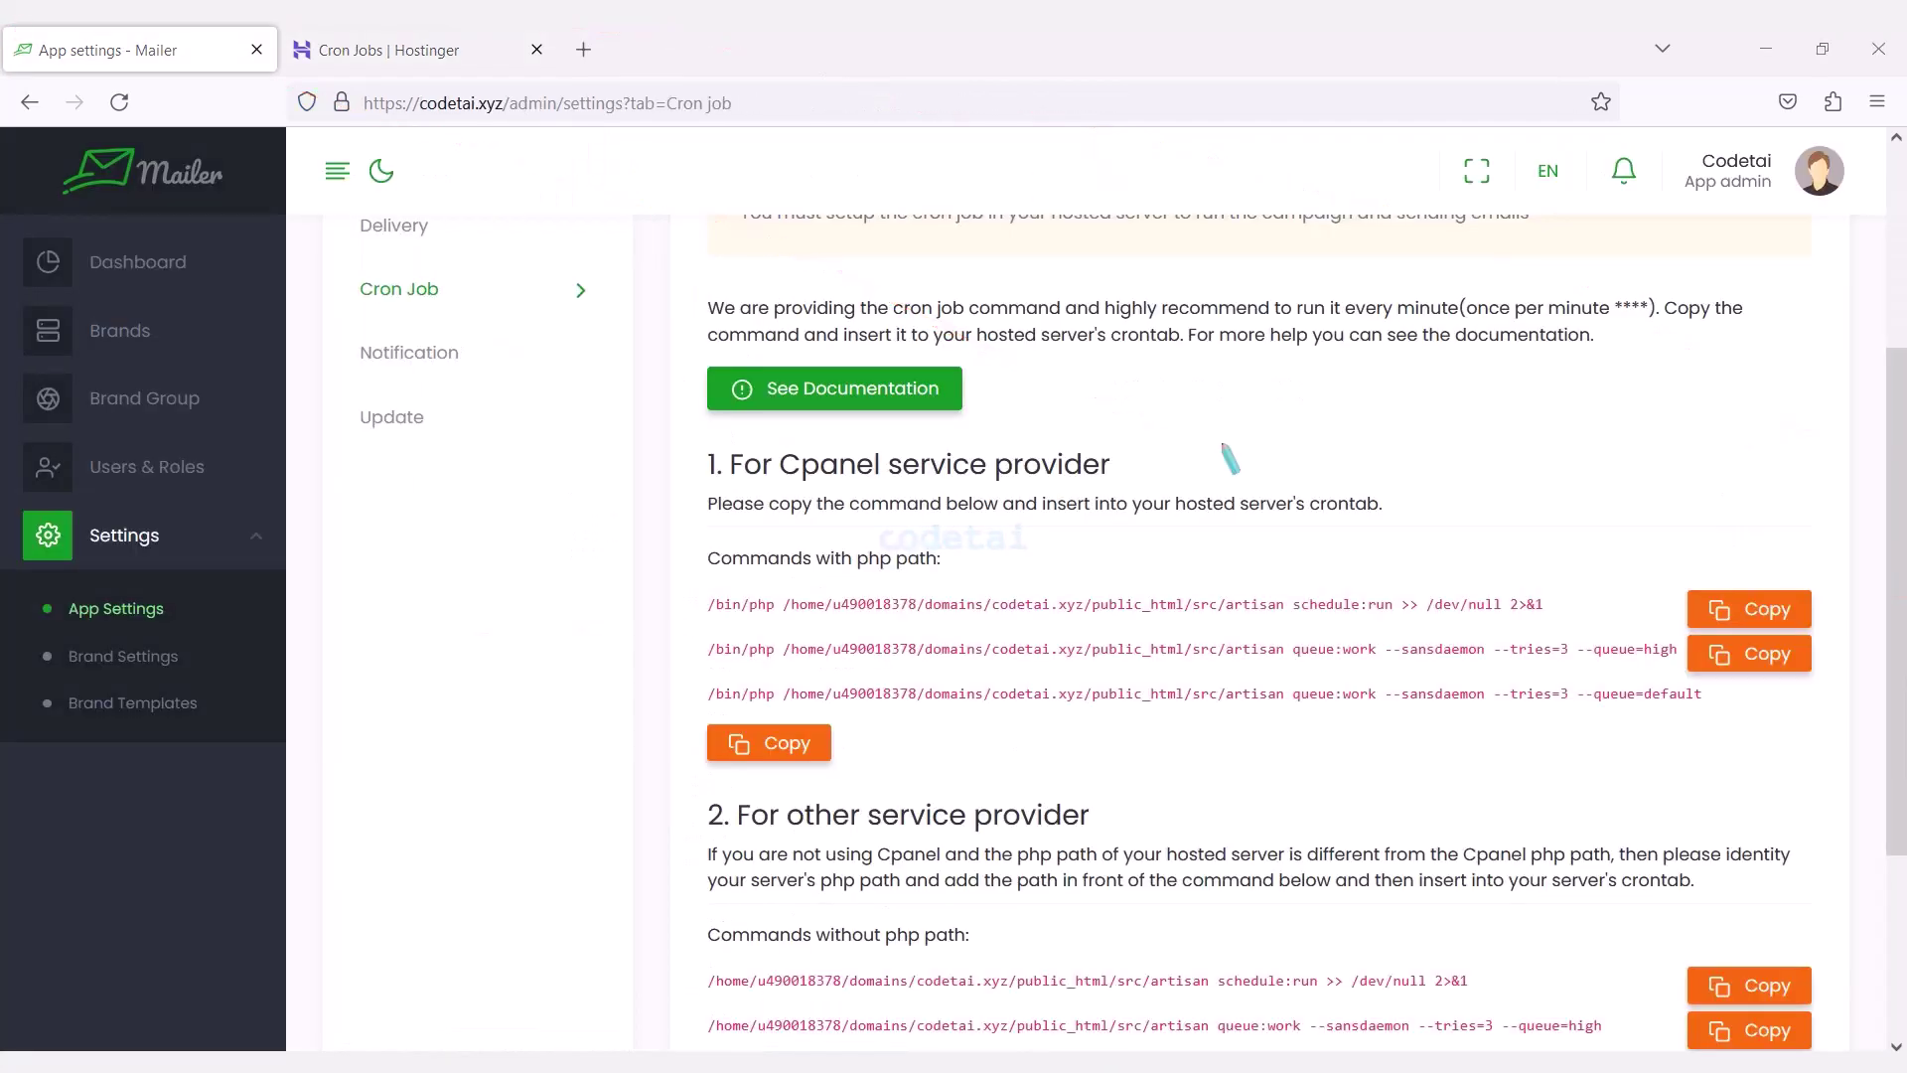
{"action": "key", "text": "Escape"}
{"action": "left_click", "coordinate": [1750, 663]}
Save a cron job running the artisan queue:work --queue=high command every minute.
{"action": "key", "text": "ctrl+Tab"}
{"action": "left_click", "coordinate": [1172, 381]}
{"action": "key", "text": "ctrl+v"}
{"action": "left_click", "coordinate": [1119, 496]}
{"action": "left_click", "coordinate": [1013, 600]}
{"action": "left_click", "coordinate": [1000, 577]}
{"action": "left_click", "coordinate": [894, 681]}
{"action": "scroll", "coordinate": [1569, 547], "scroll_direction": "down", "scroll_amount": 4}
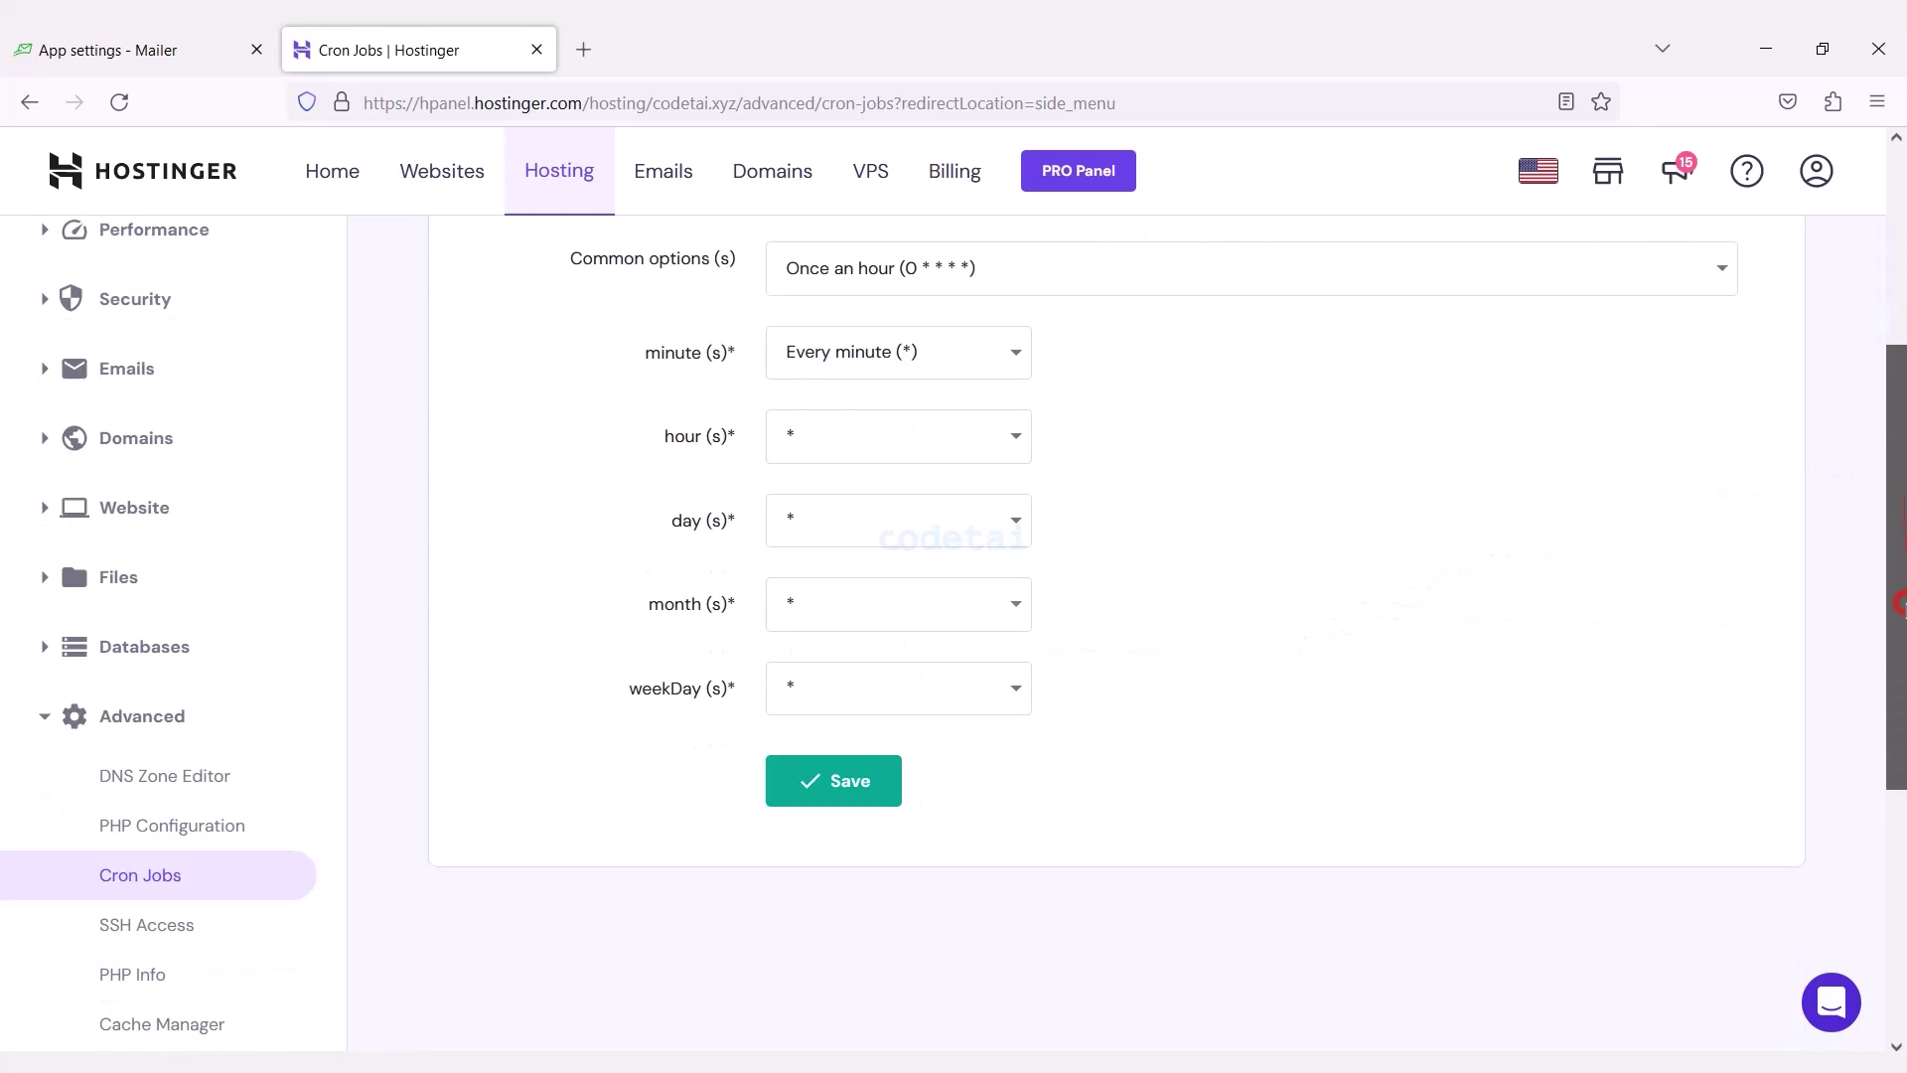
{"action": "left_click", "coordinate": [874, 652]}
{"action": "scroll", "coordinate": [1892, 606], "scroll_direction": "down", "scroll_amount": 3}
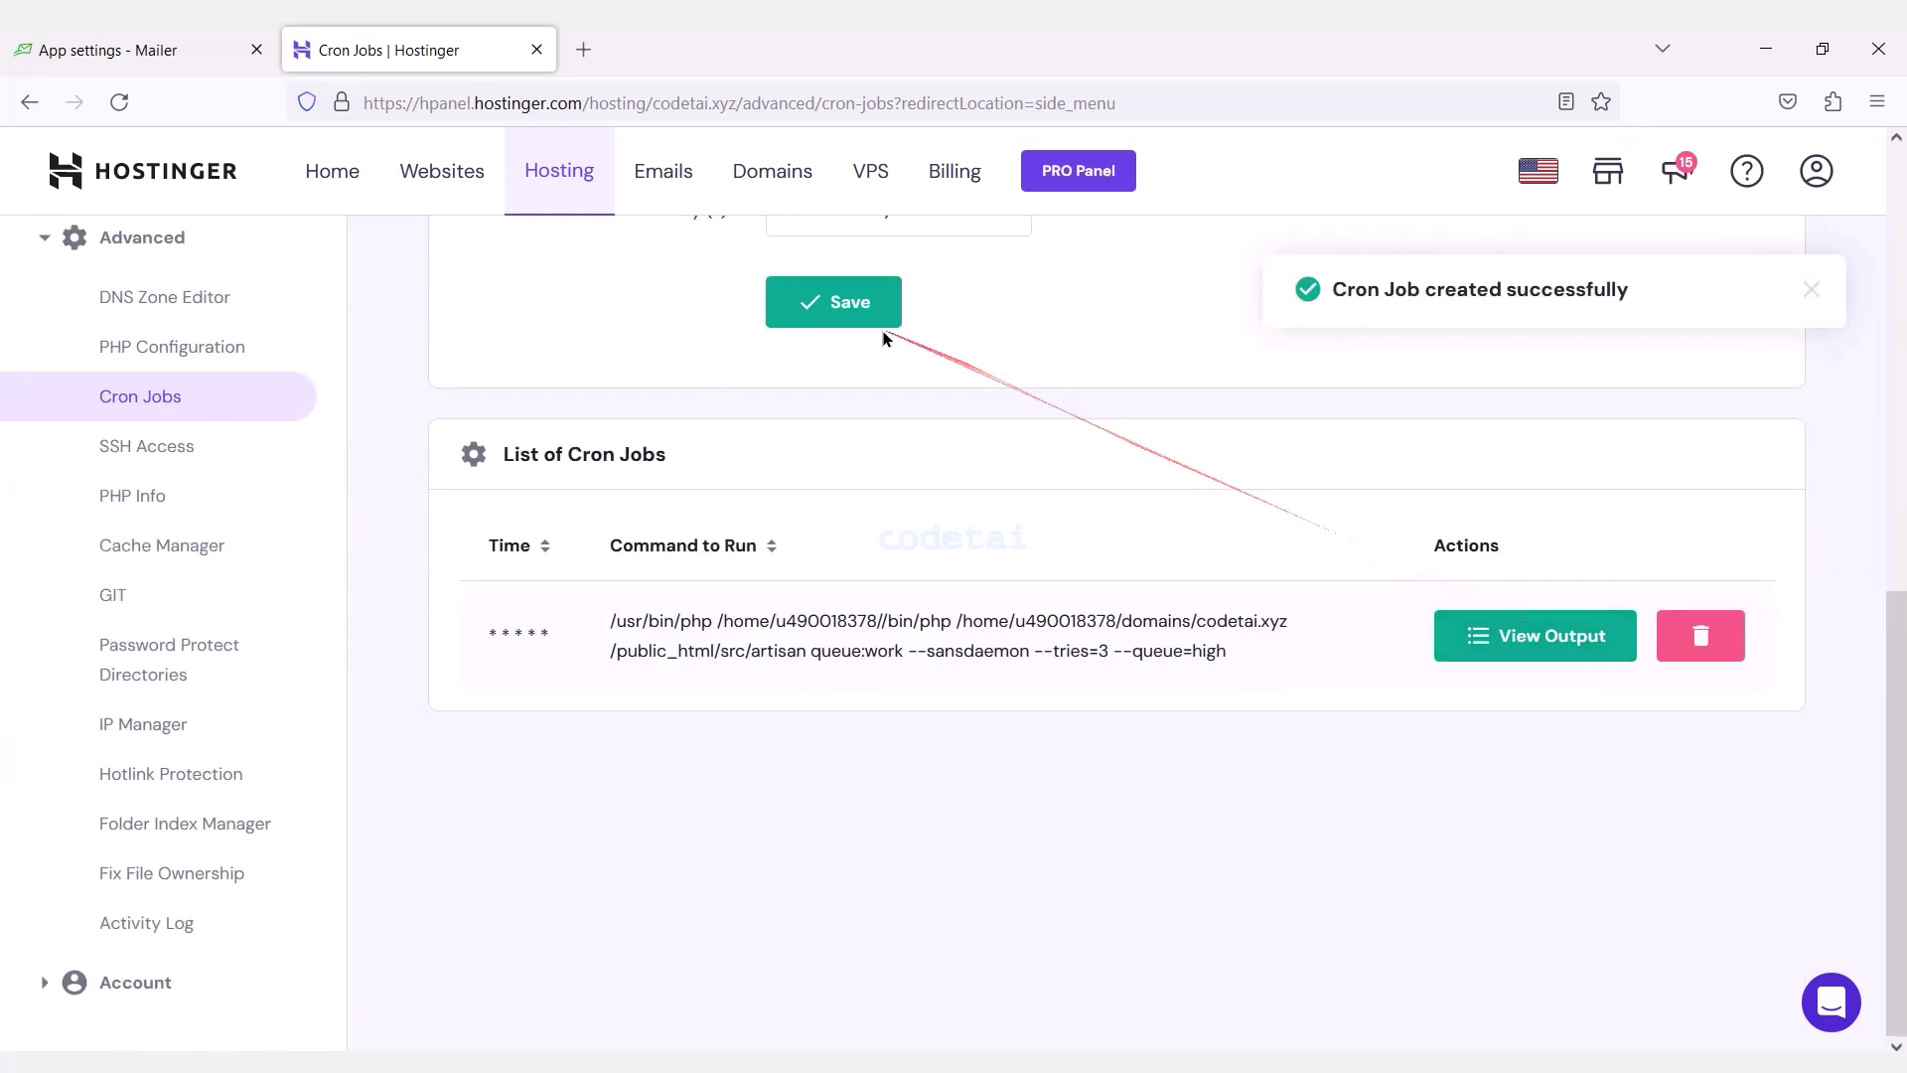
{"action": "left_click", "coordinate": [213, 47]}
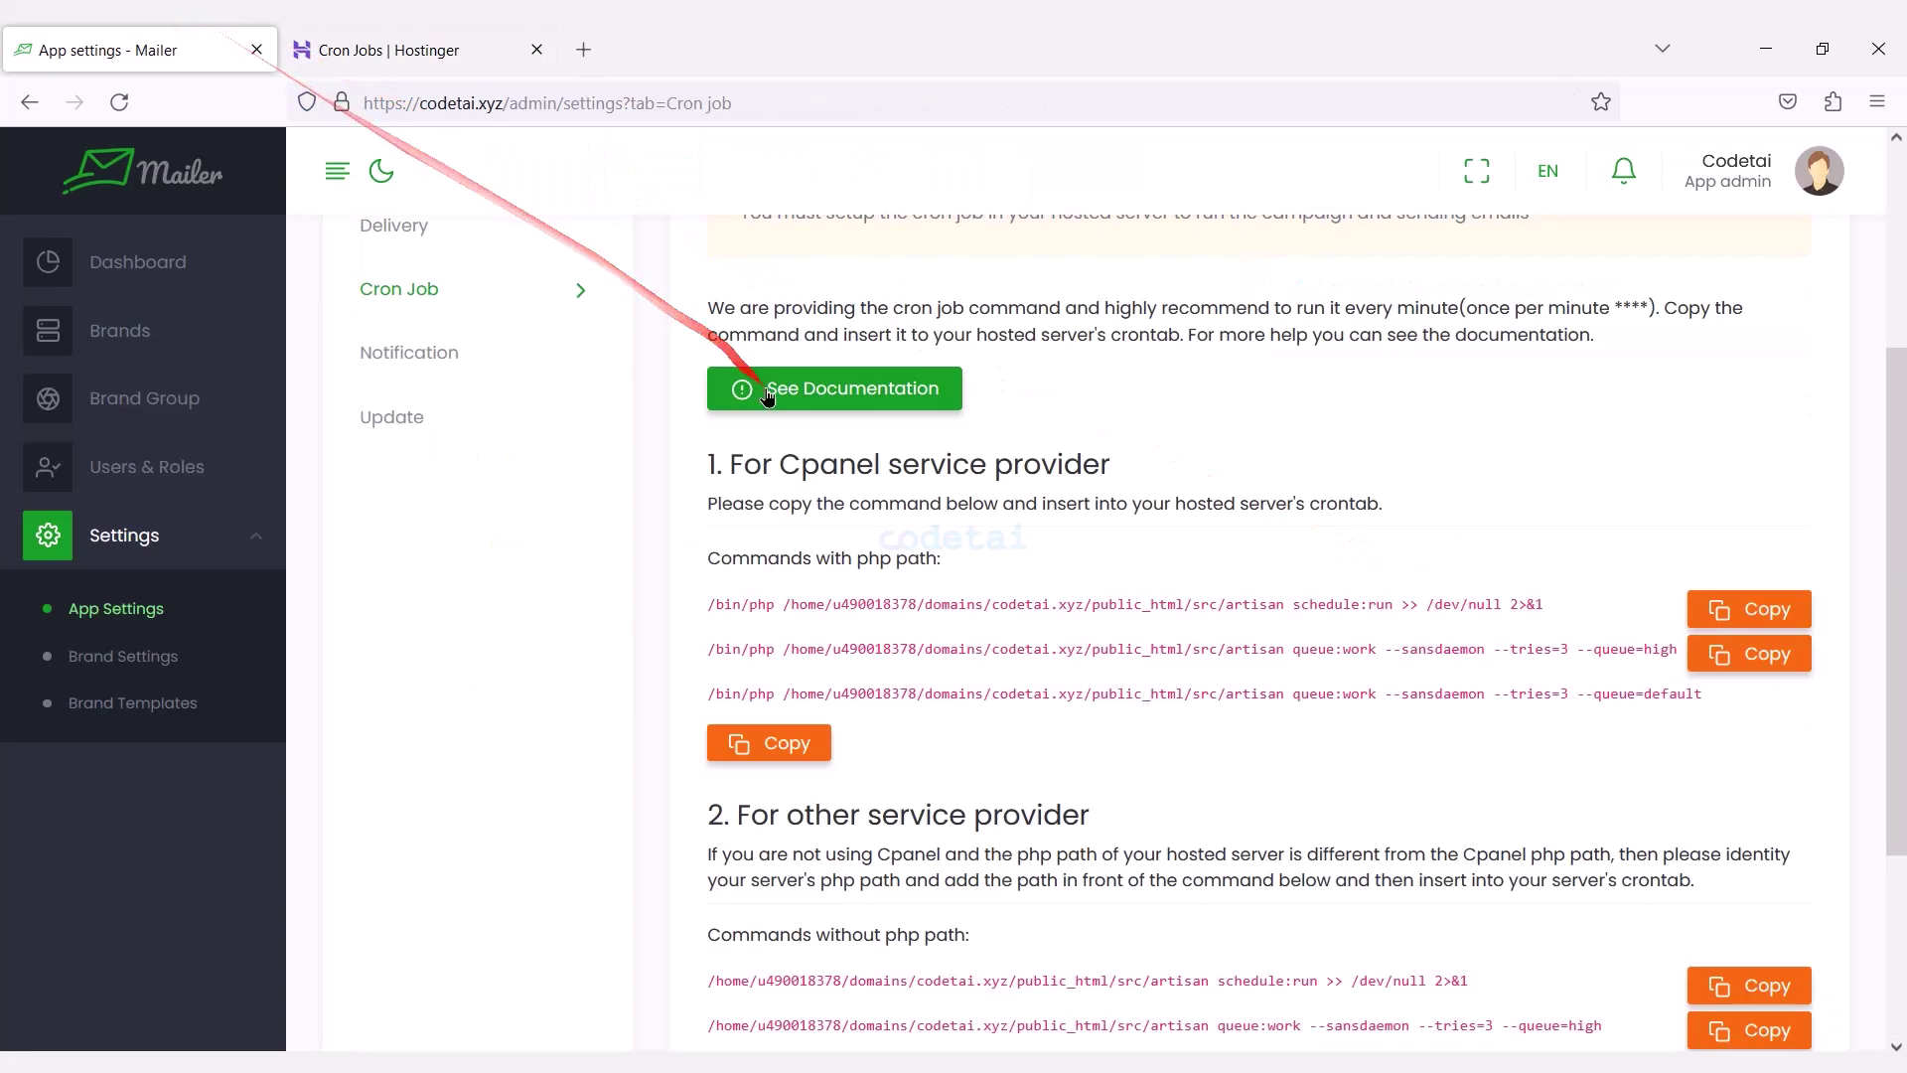
{"action": "scroll", "coordinate": [798, 452], "scroll_direction": "up", "scroll_amount": 2}
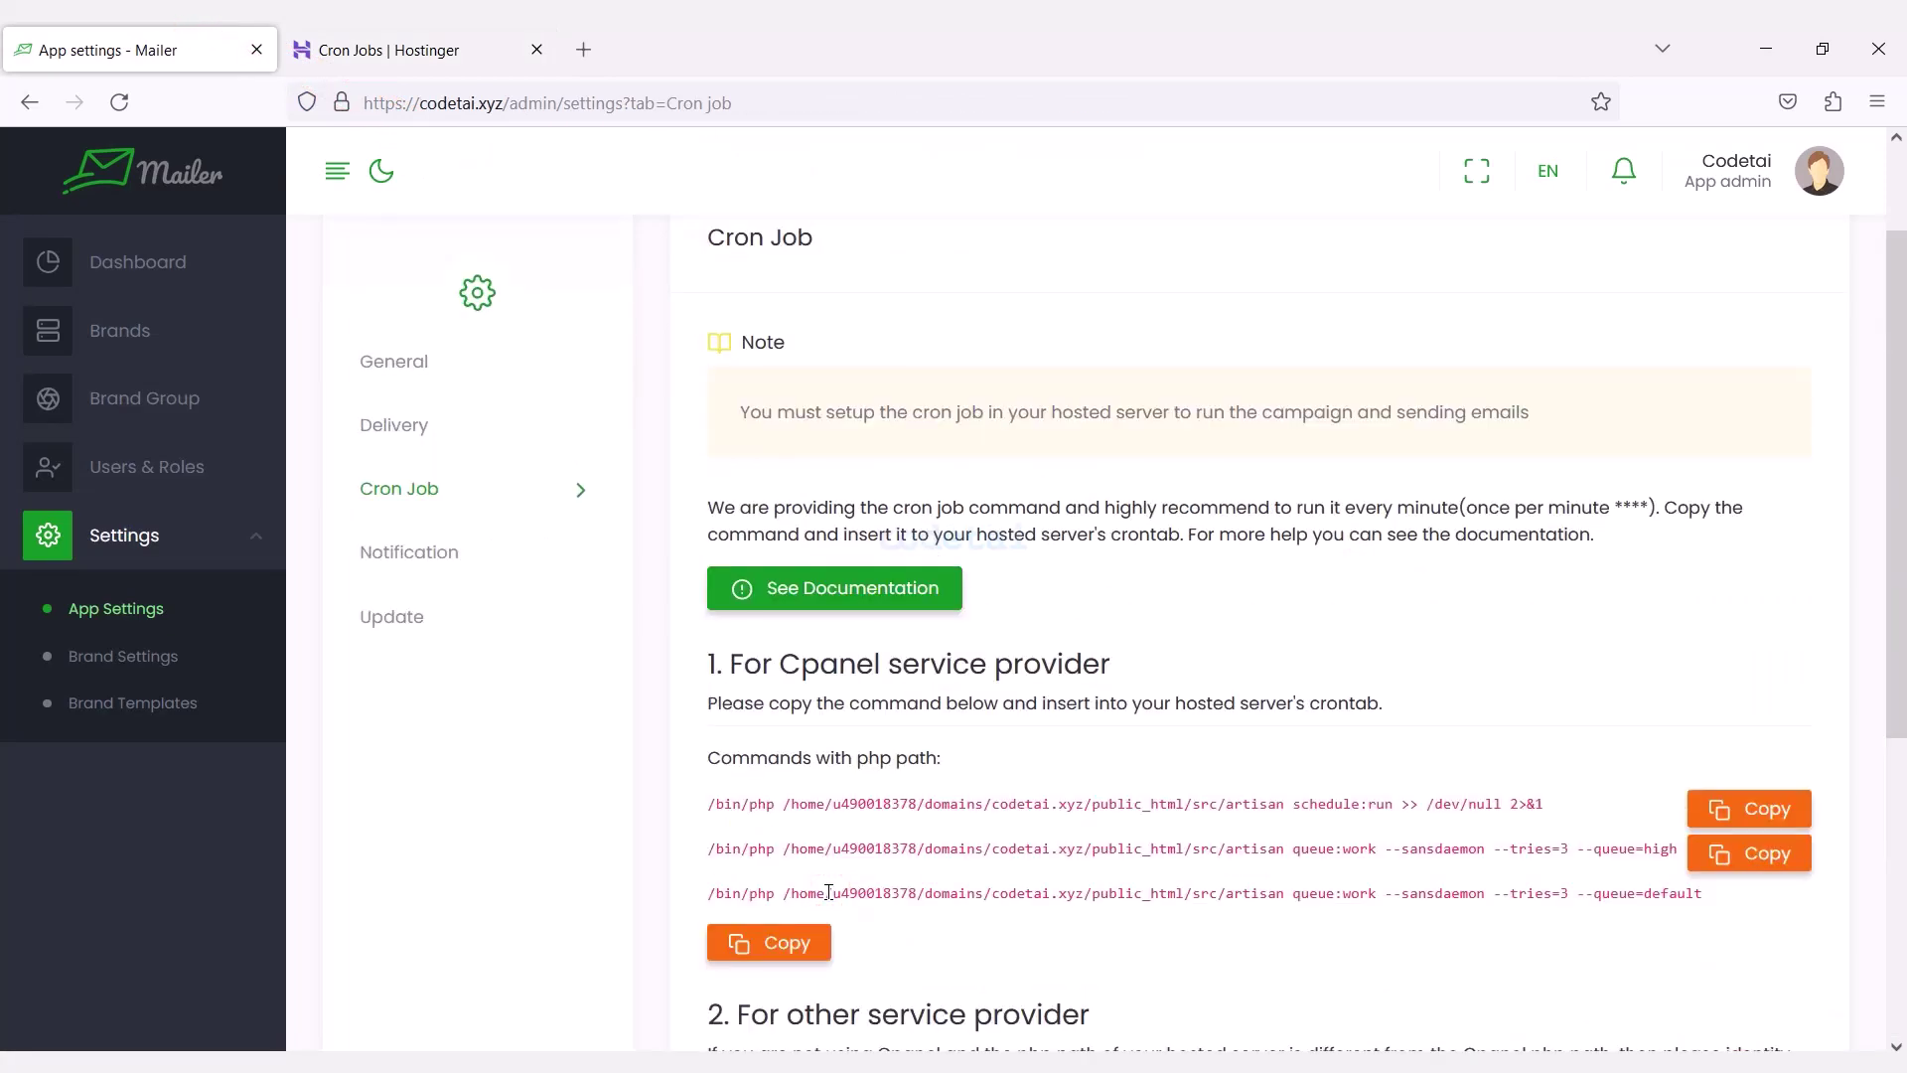
Choose SMTP as the provider in Mailer's Delivery settings to reveal the SMTP fields.
{"action": "left_click", "coordinate": [447, 422]}
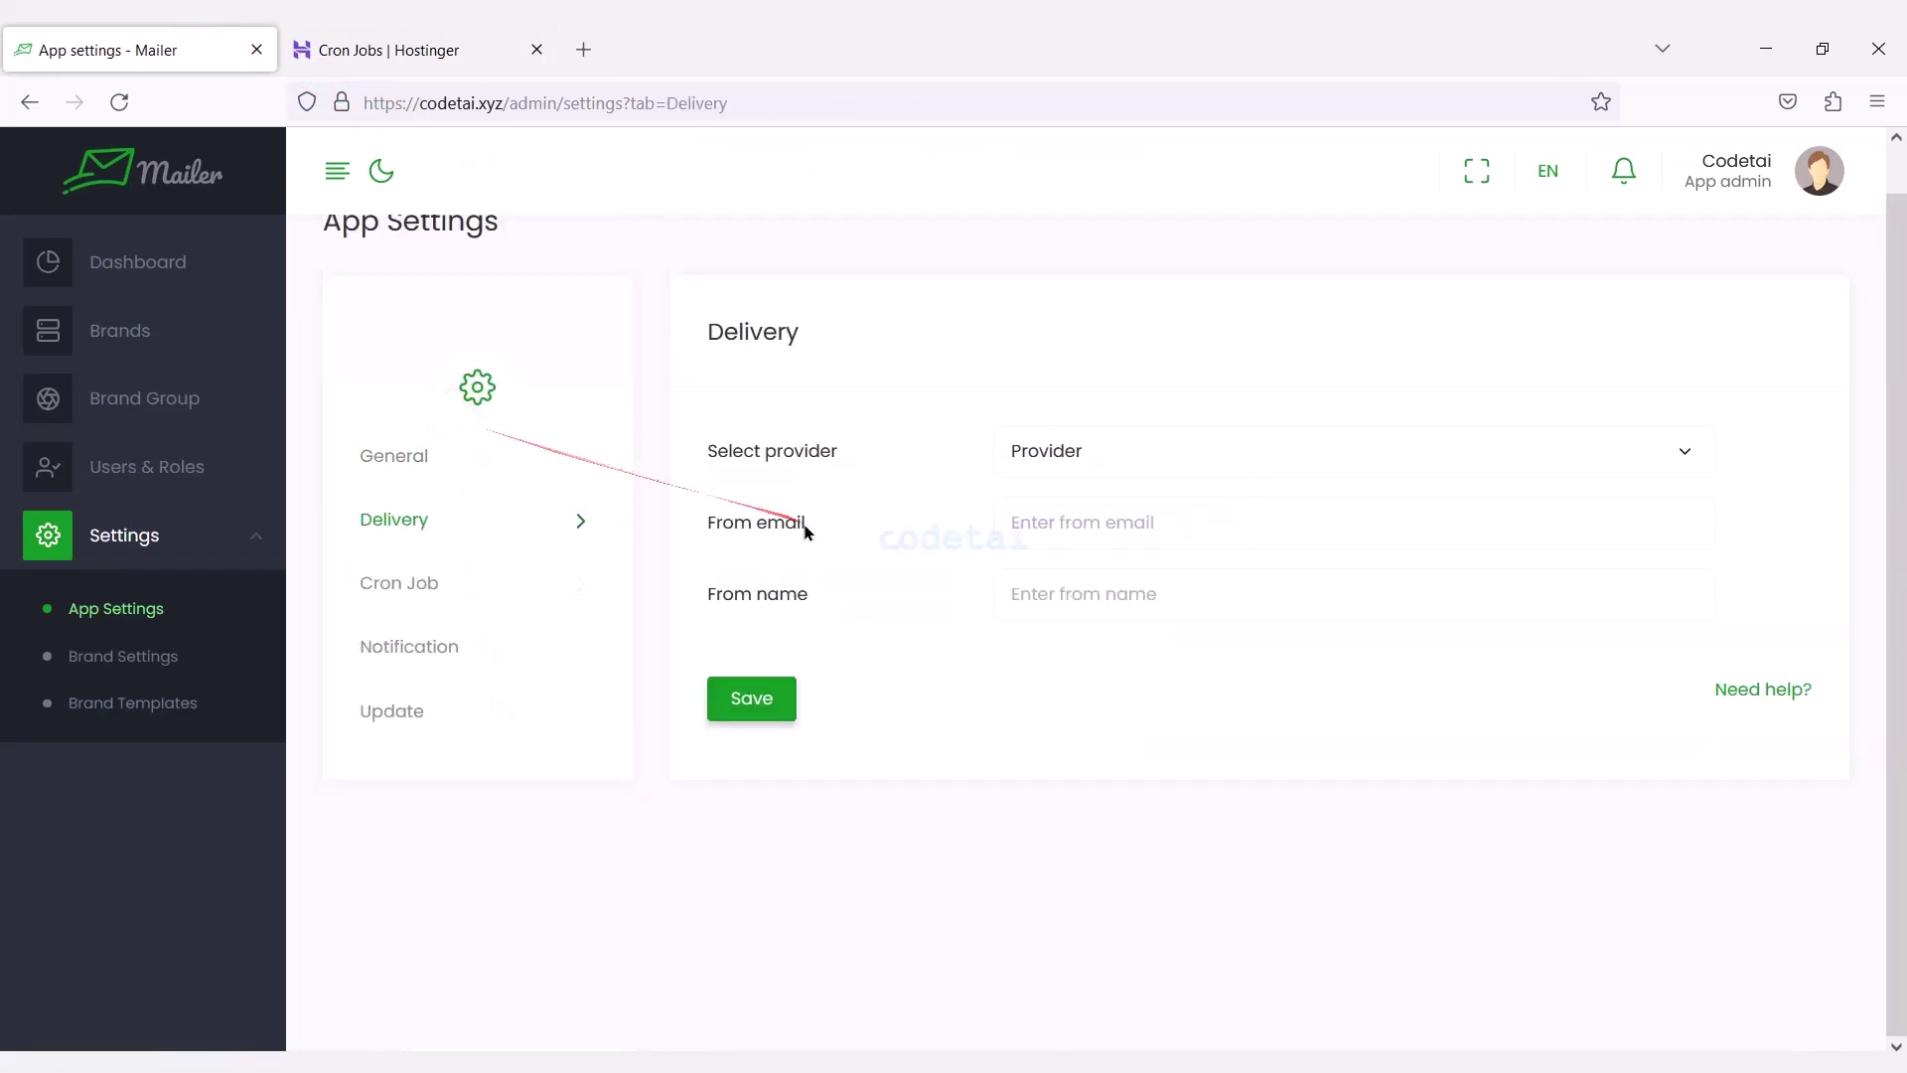
{"action": "left_click", "coordinate": [1113, 455]}
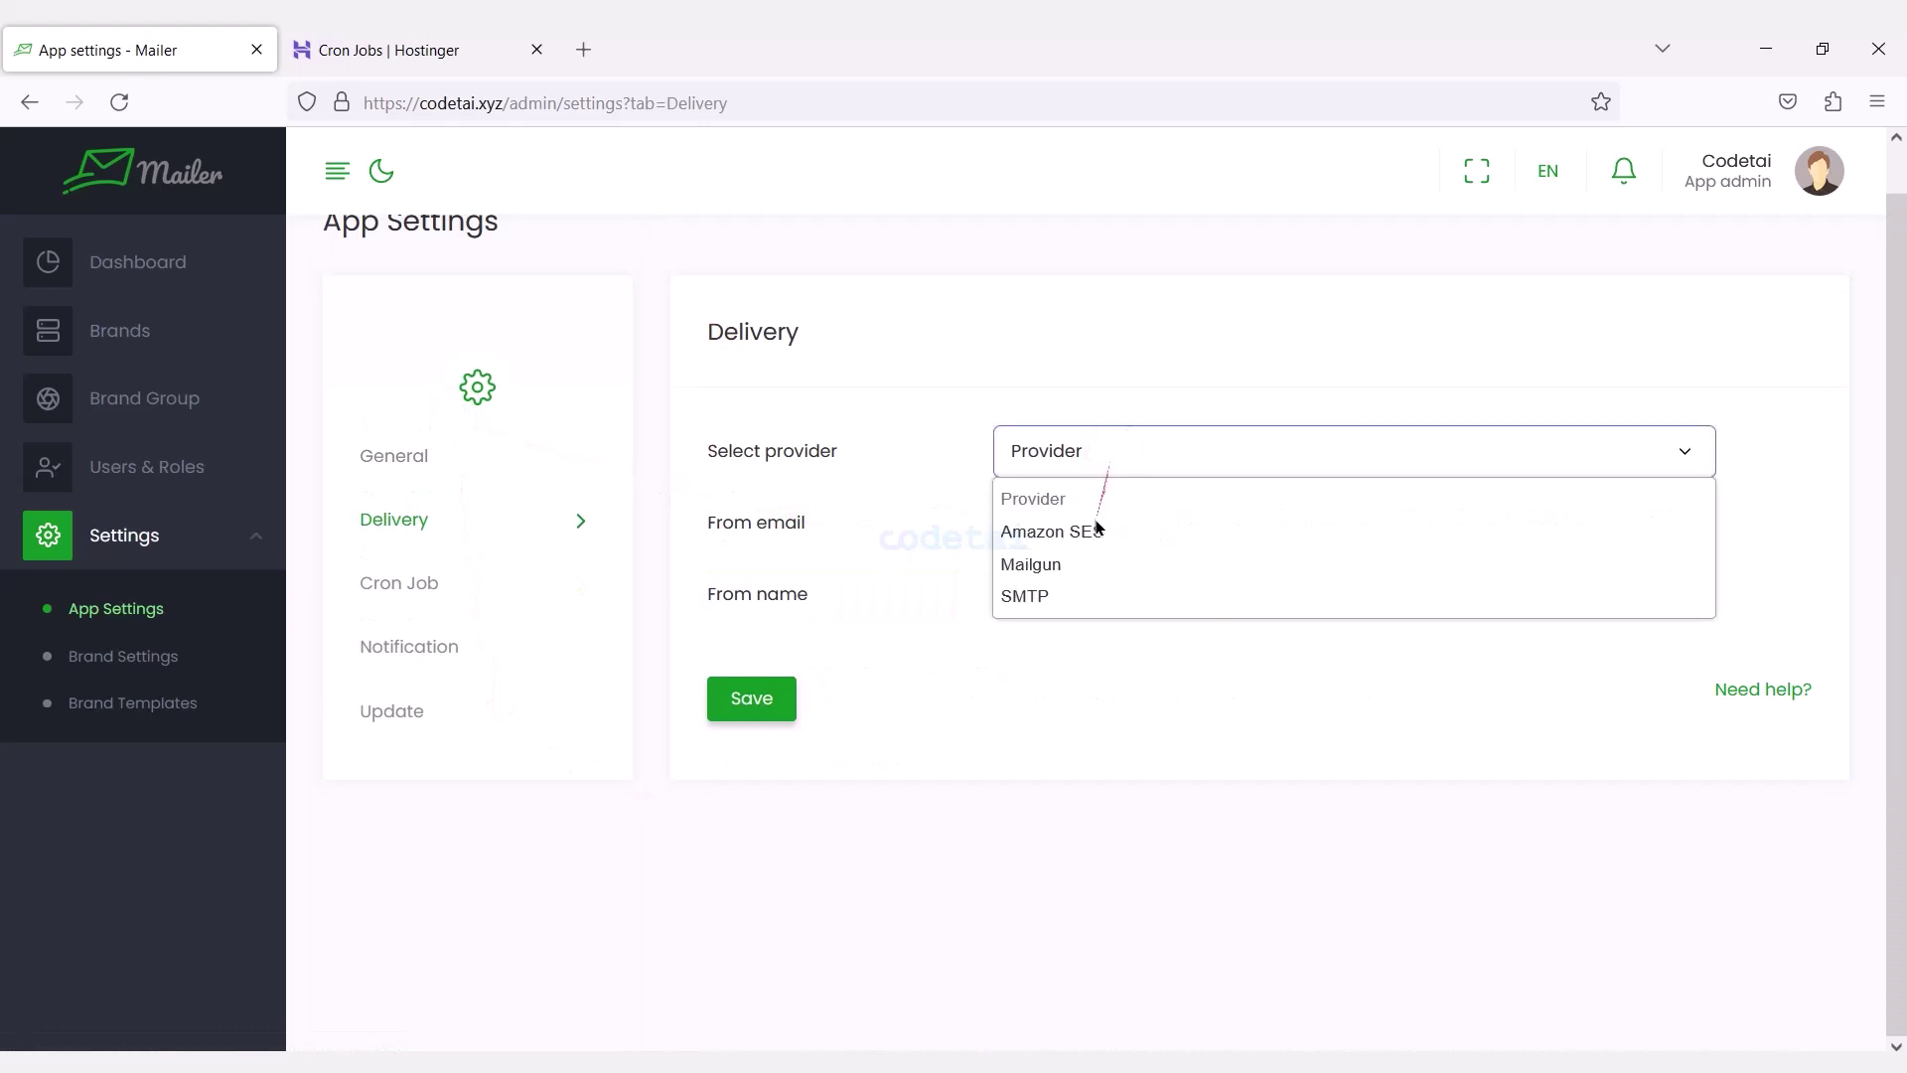
{"action": "left_click", "coordinate": [1063, 596]}
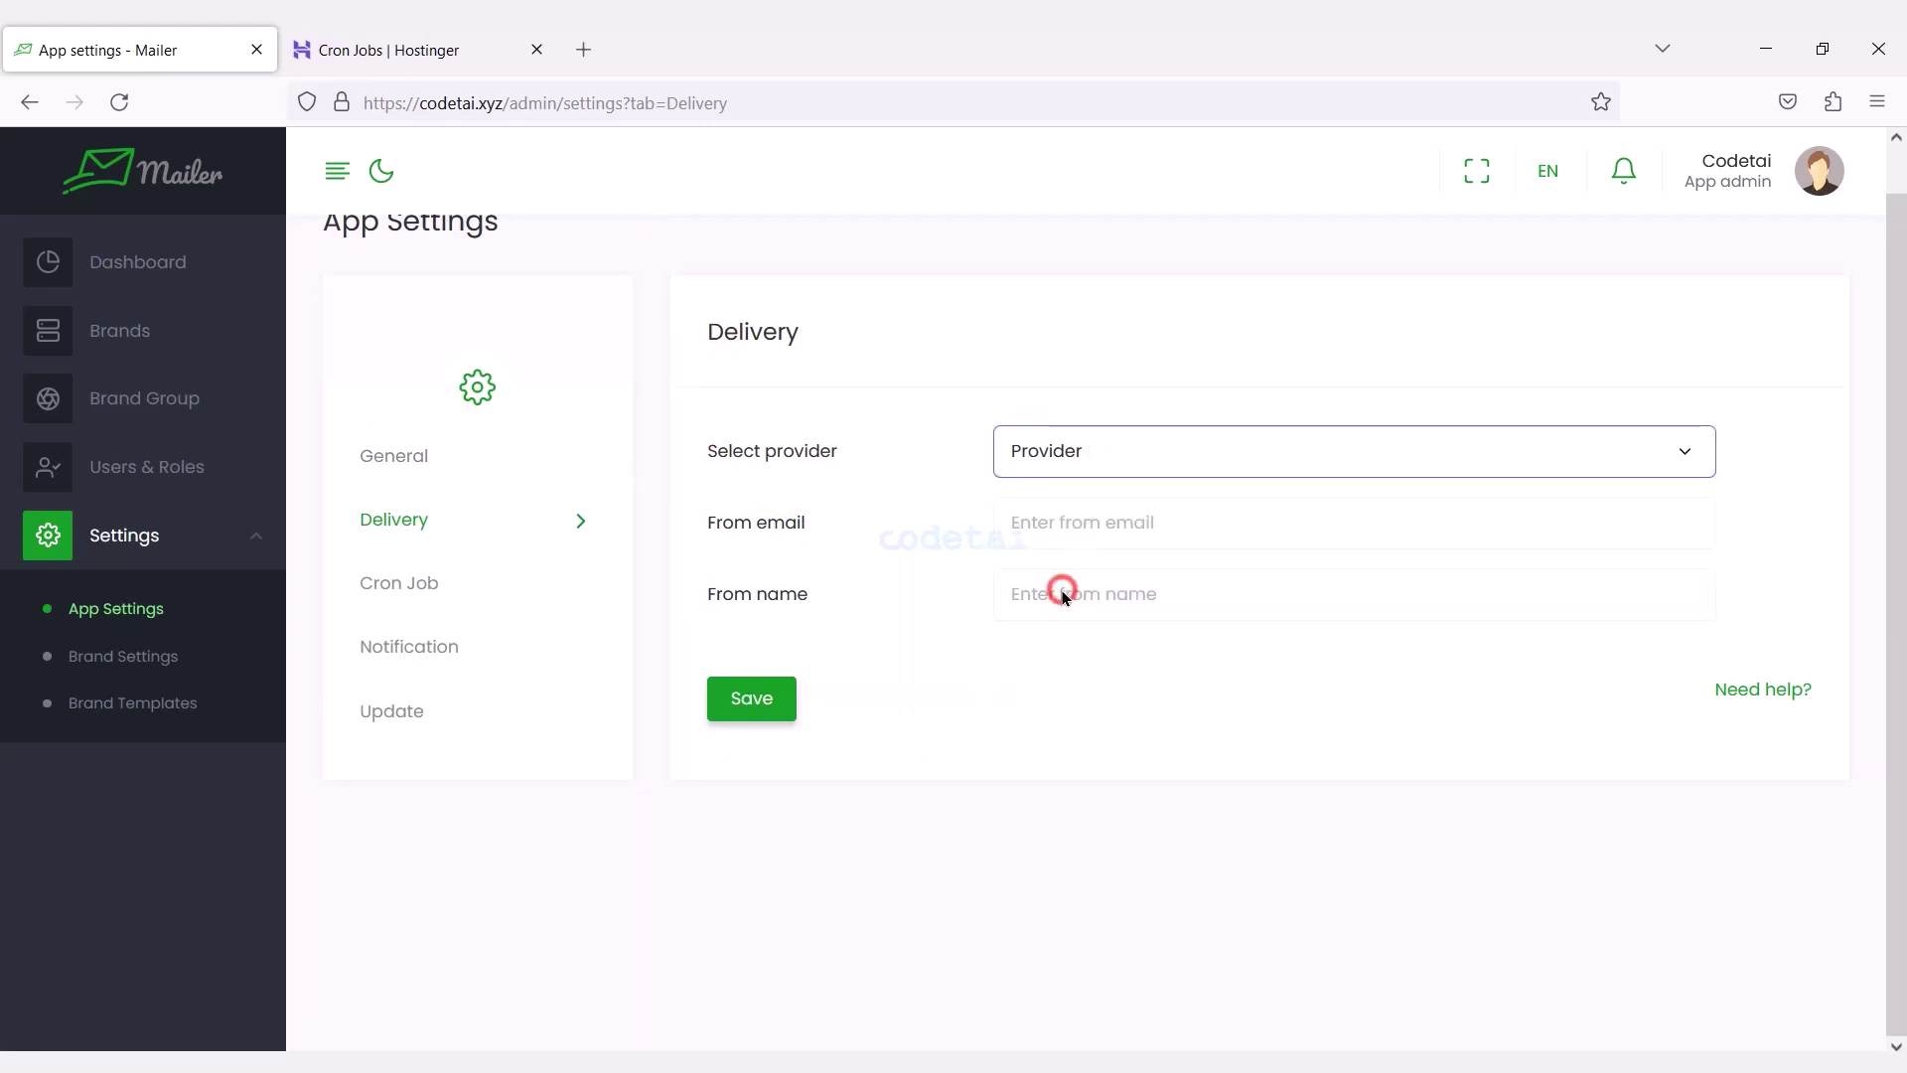
{"action": "left_click_drag", "start_coordinate": [1899, 427], "coordinate": [1899, 660]}
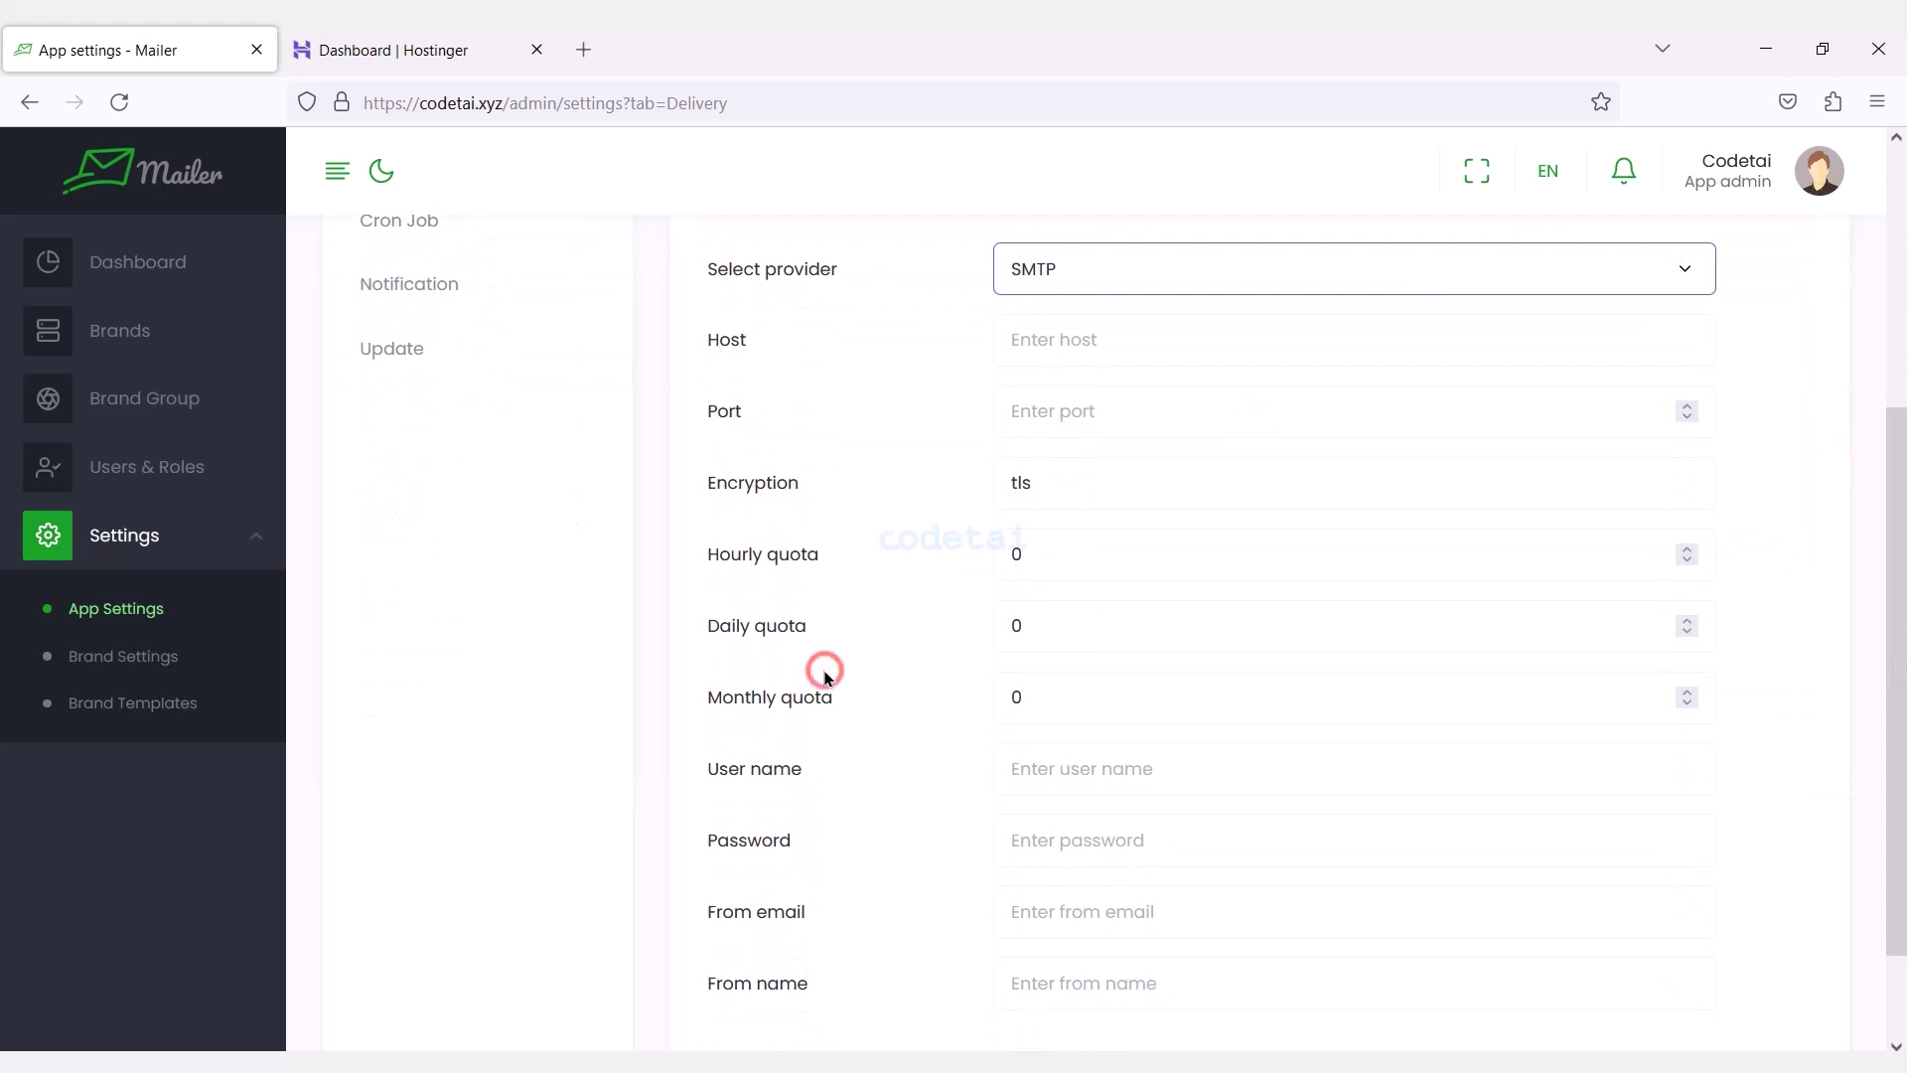
{"action": "left_click", "coordinate": [492, 45]}
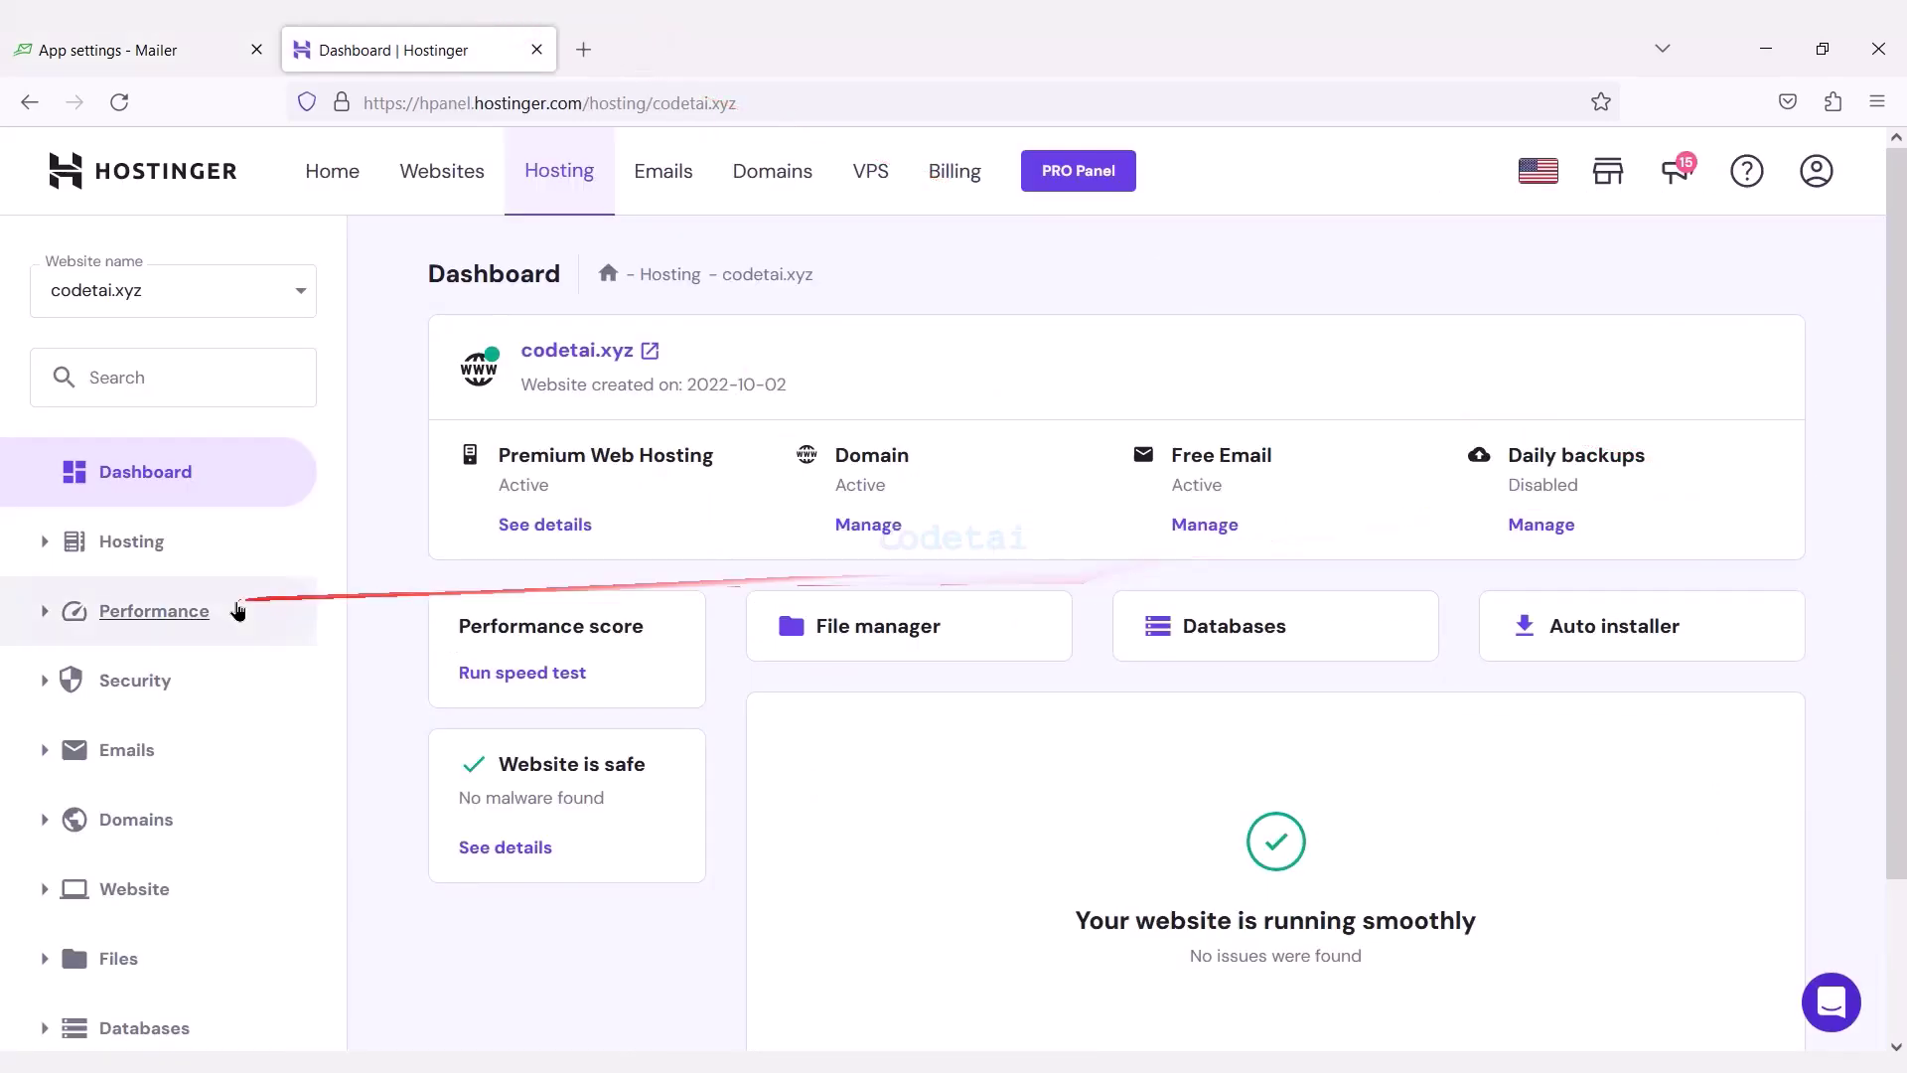
Create a 'mail' account on codetai.xyz with an auto-generated password, and enter that password in Mailer's SMTP settings.
{"action": "left_click", "coordinate": [164, 745]}
{"action": "left_click", "coordinate": [162, 802]}
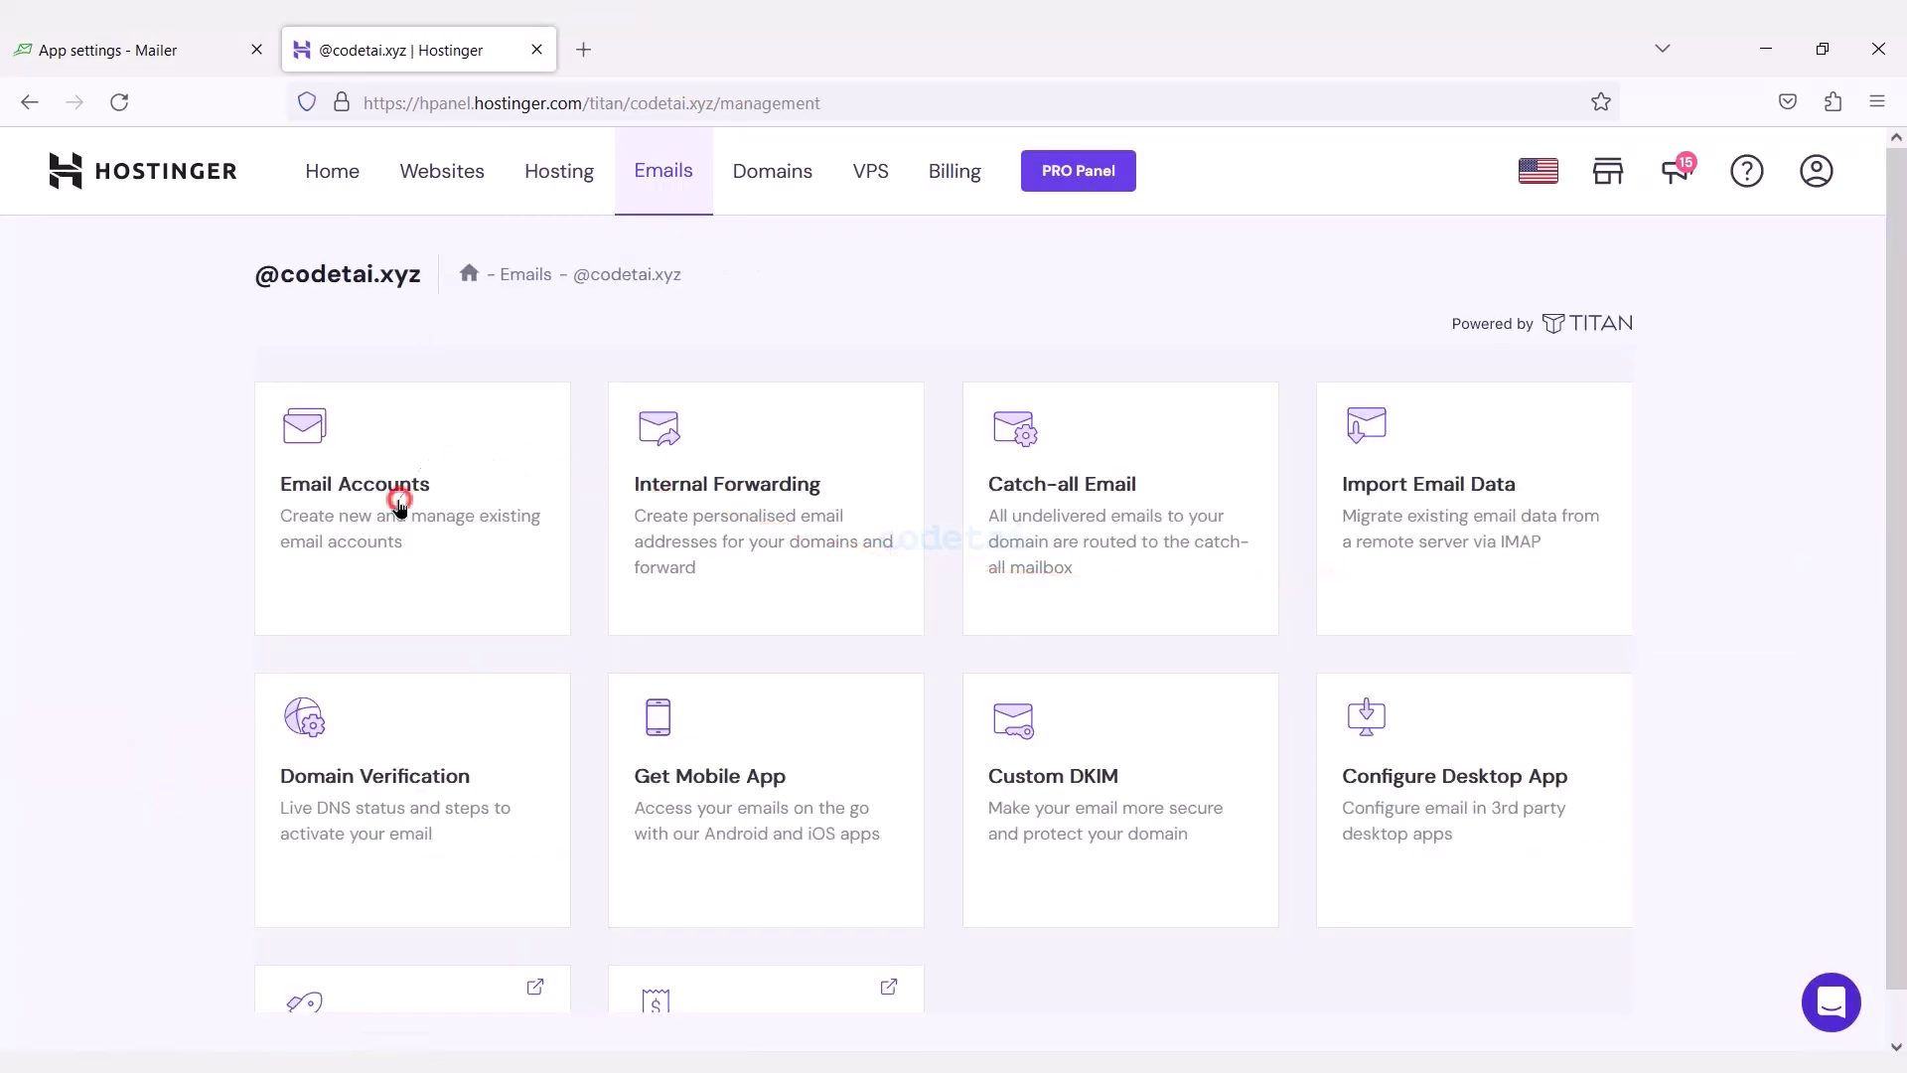
{"action": "left_click", "coordinate": [396, 498]}
{"action": "left_click", "coordinate": [903, 887]}
{"action": "scroll", "coordinate": [1004, 518], "scroll_direction": "down", "scroll_amount": 1}
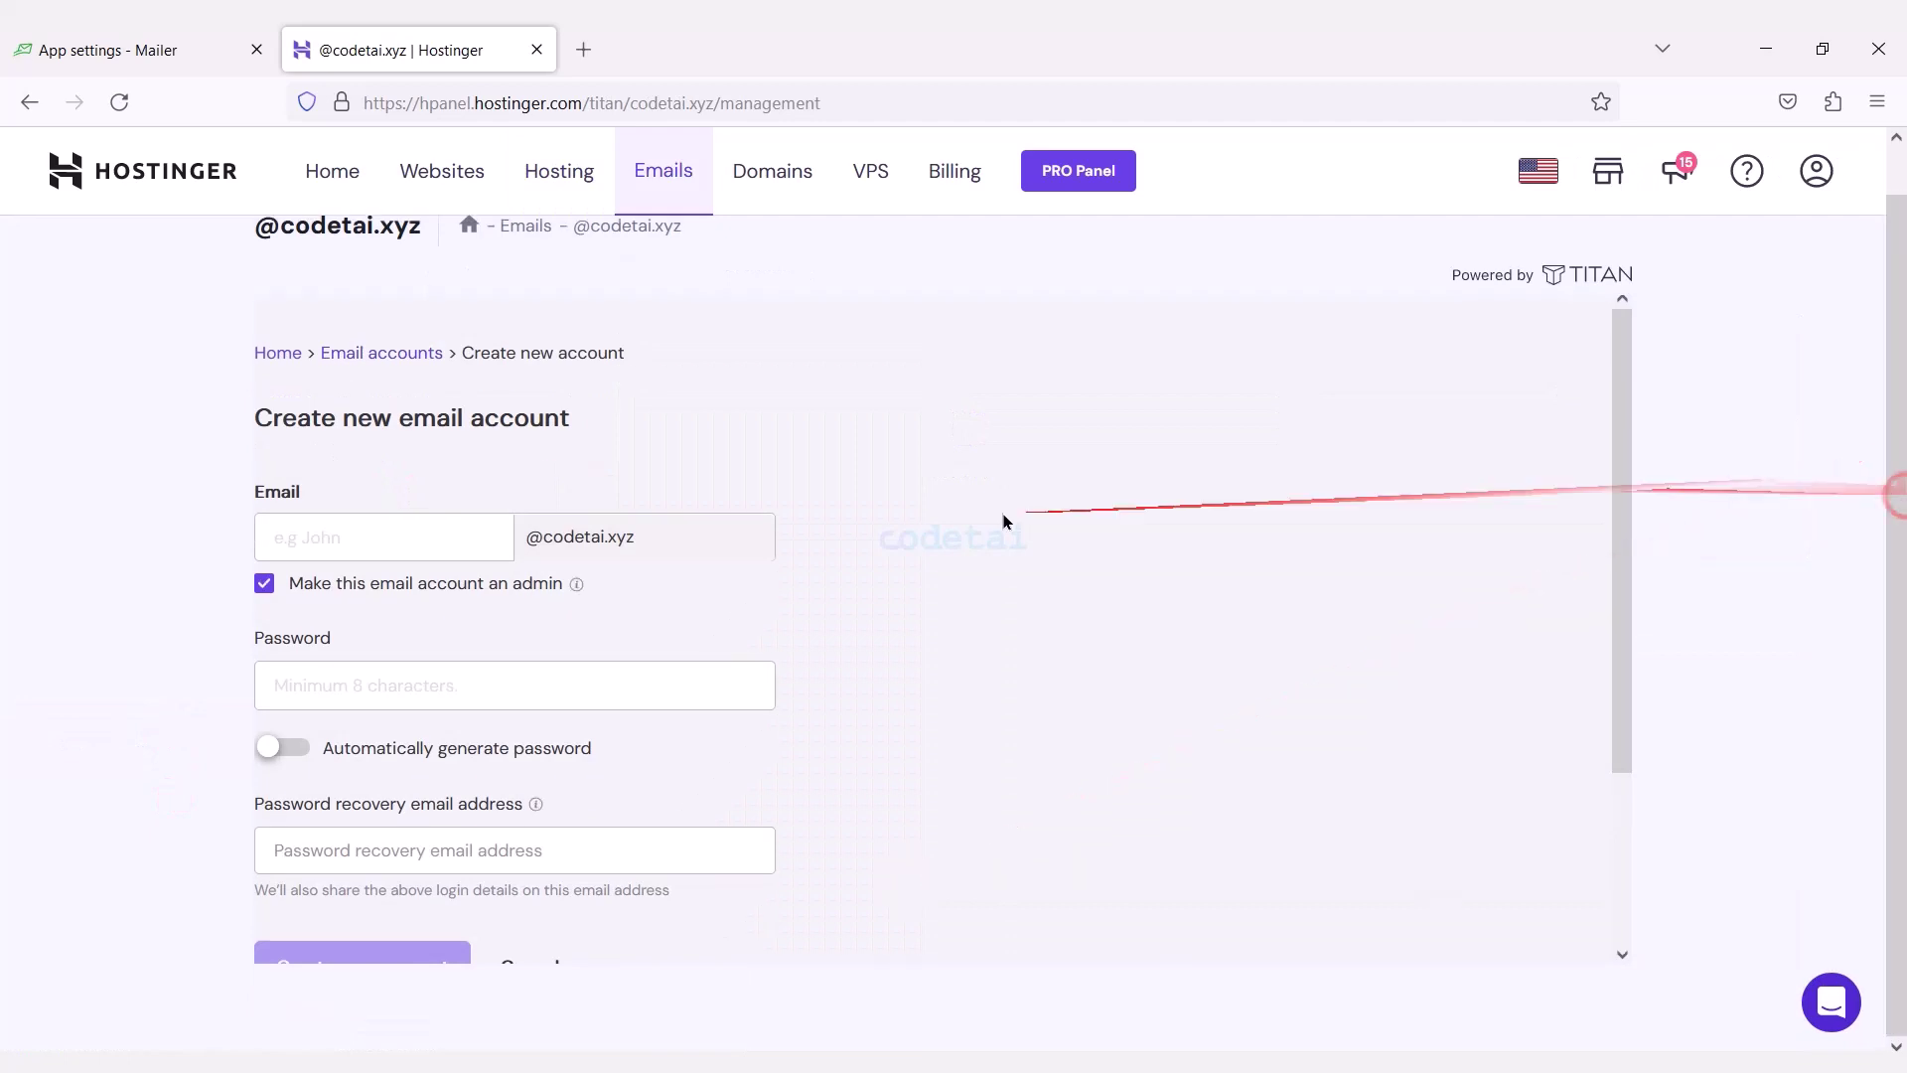
{"action": "left_click", "coordinate": [296, 752]}
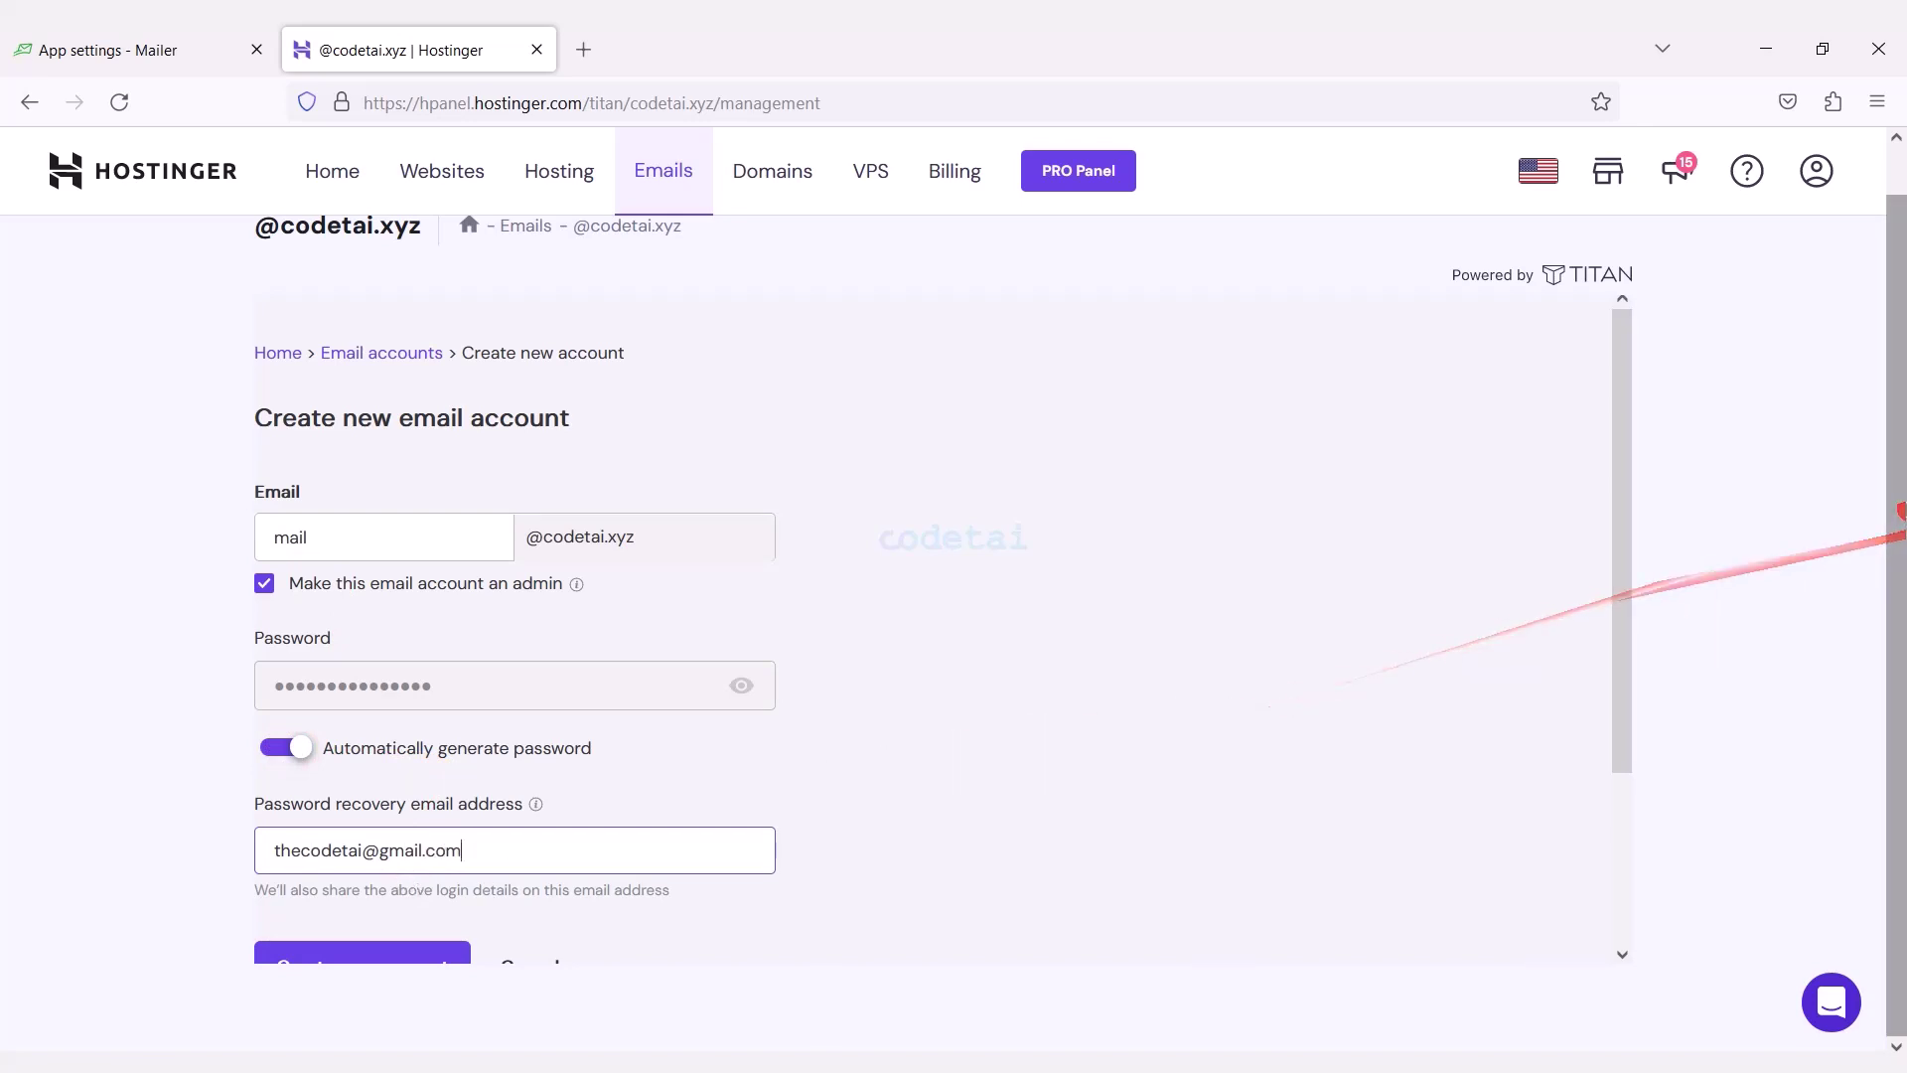
{"action": "left_click_drag", "start_coordinate": [1622, 668], "coordinate": [1626, 842]}
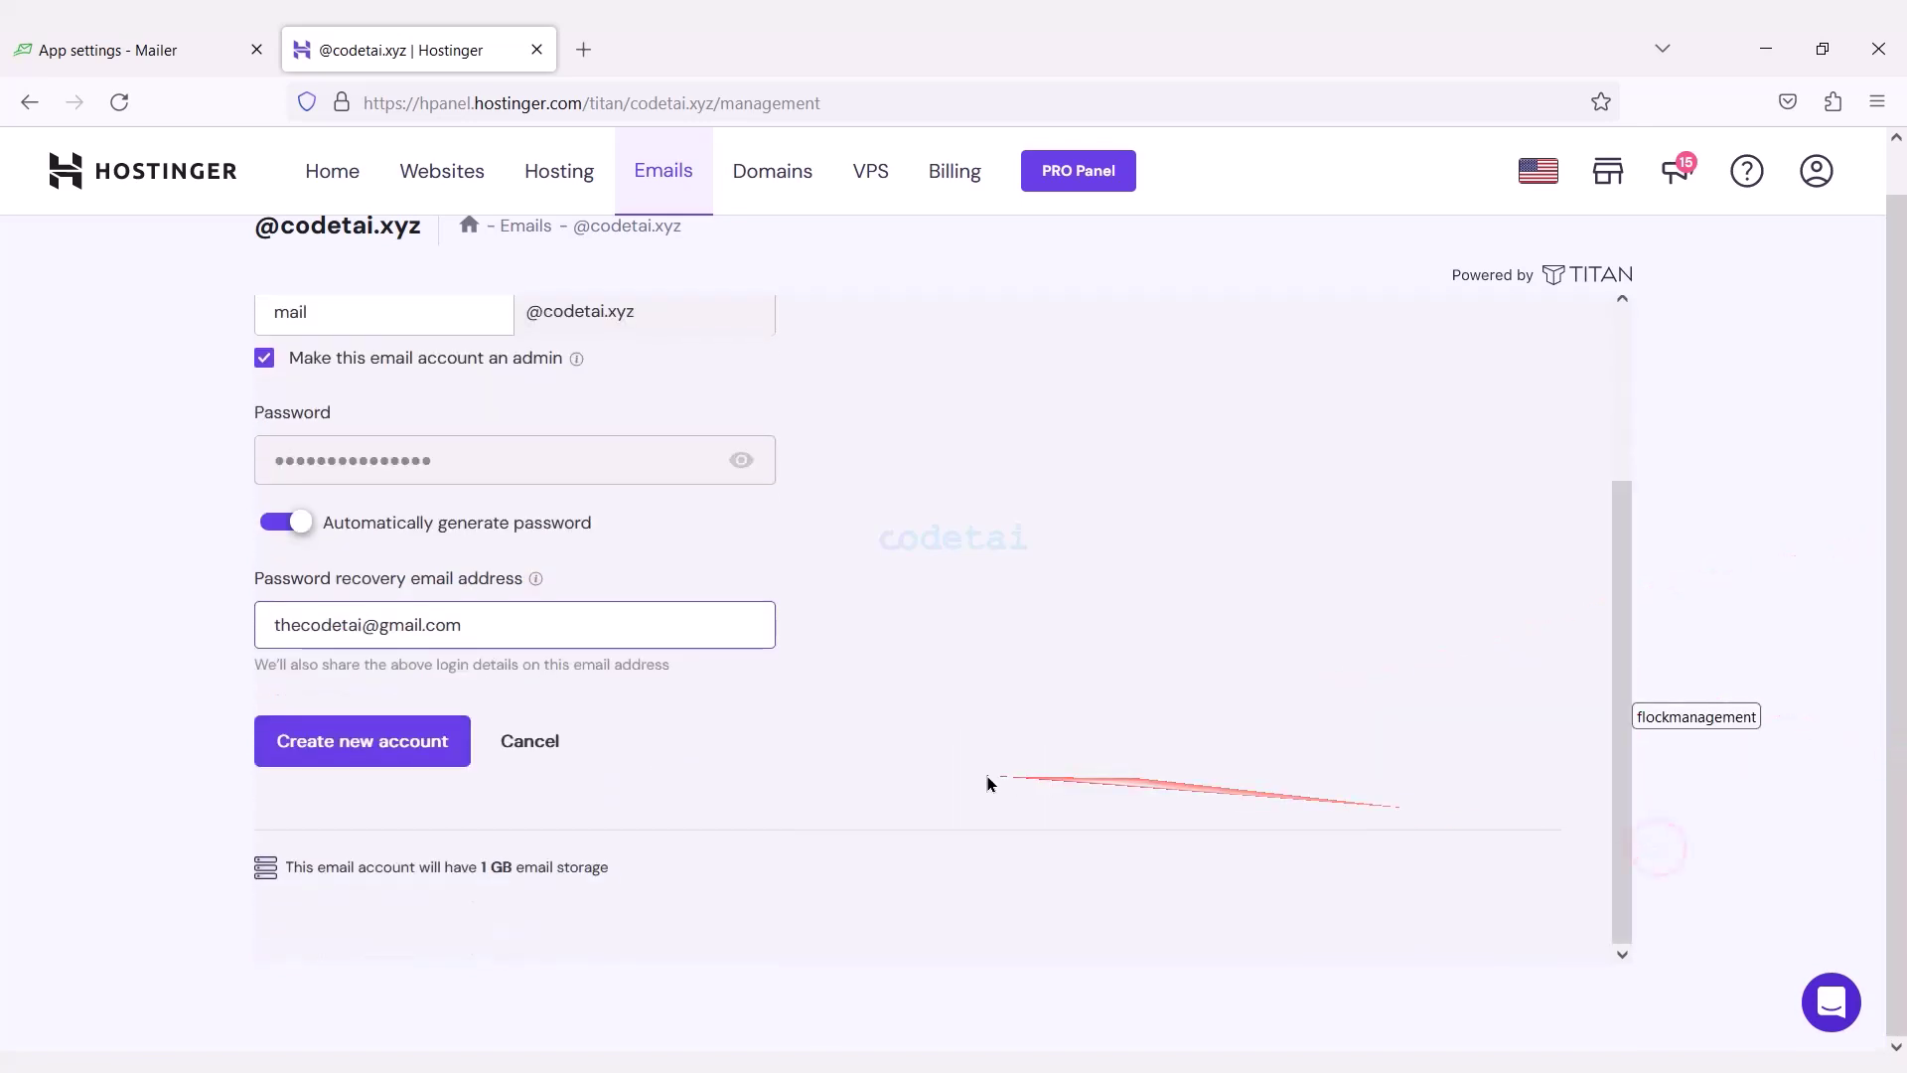
{"action": "left_click", "coordinate": [391, 747]}
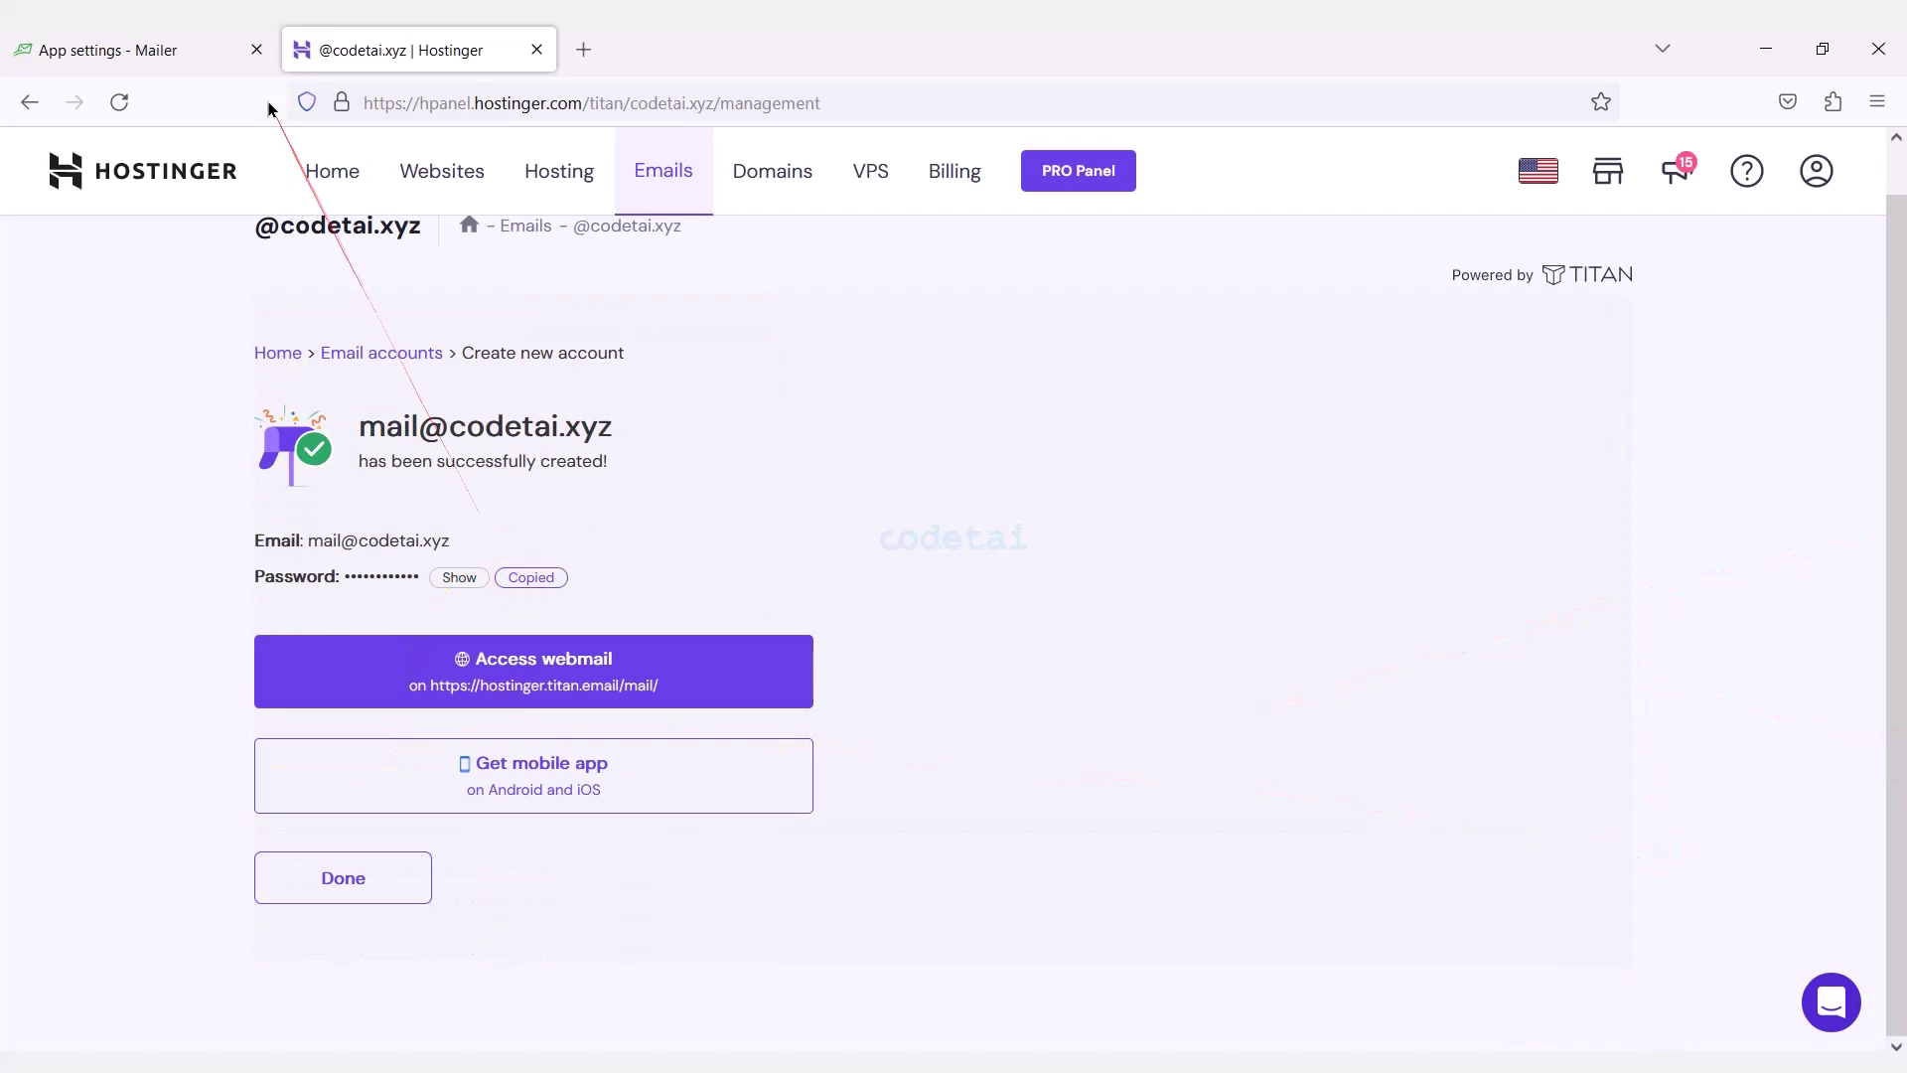
{"action": "left_click", "coordinate": [234, 58]}
{"action": "left_click", "coordinate": [1112, 841]}
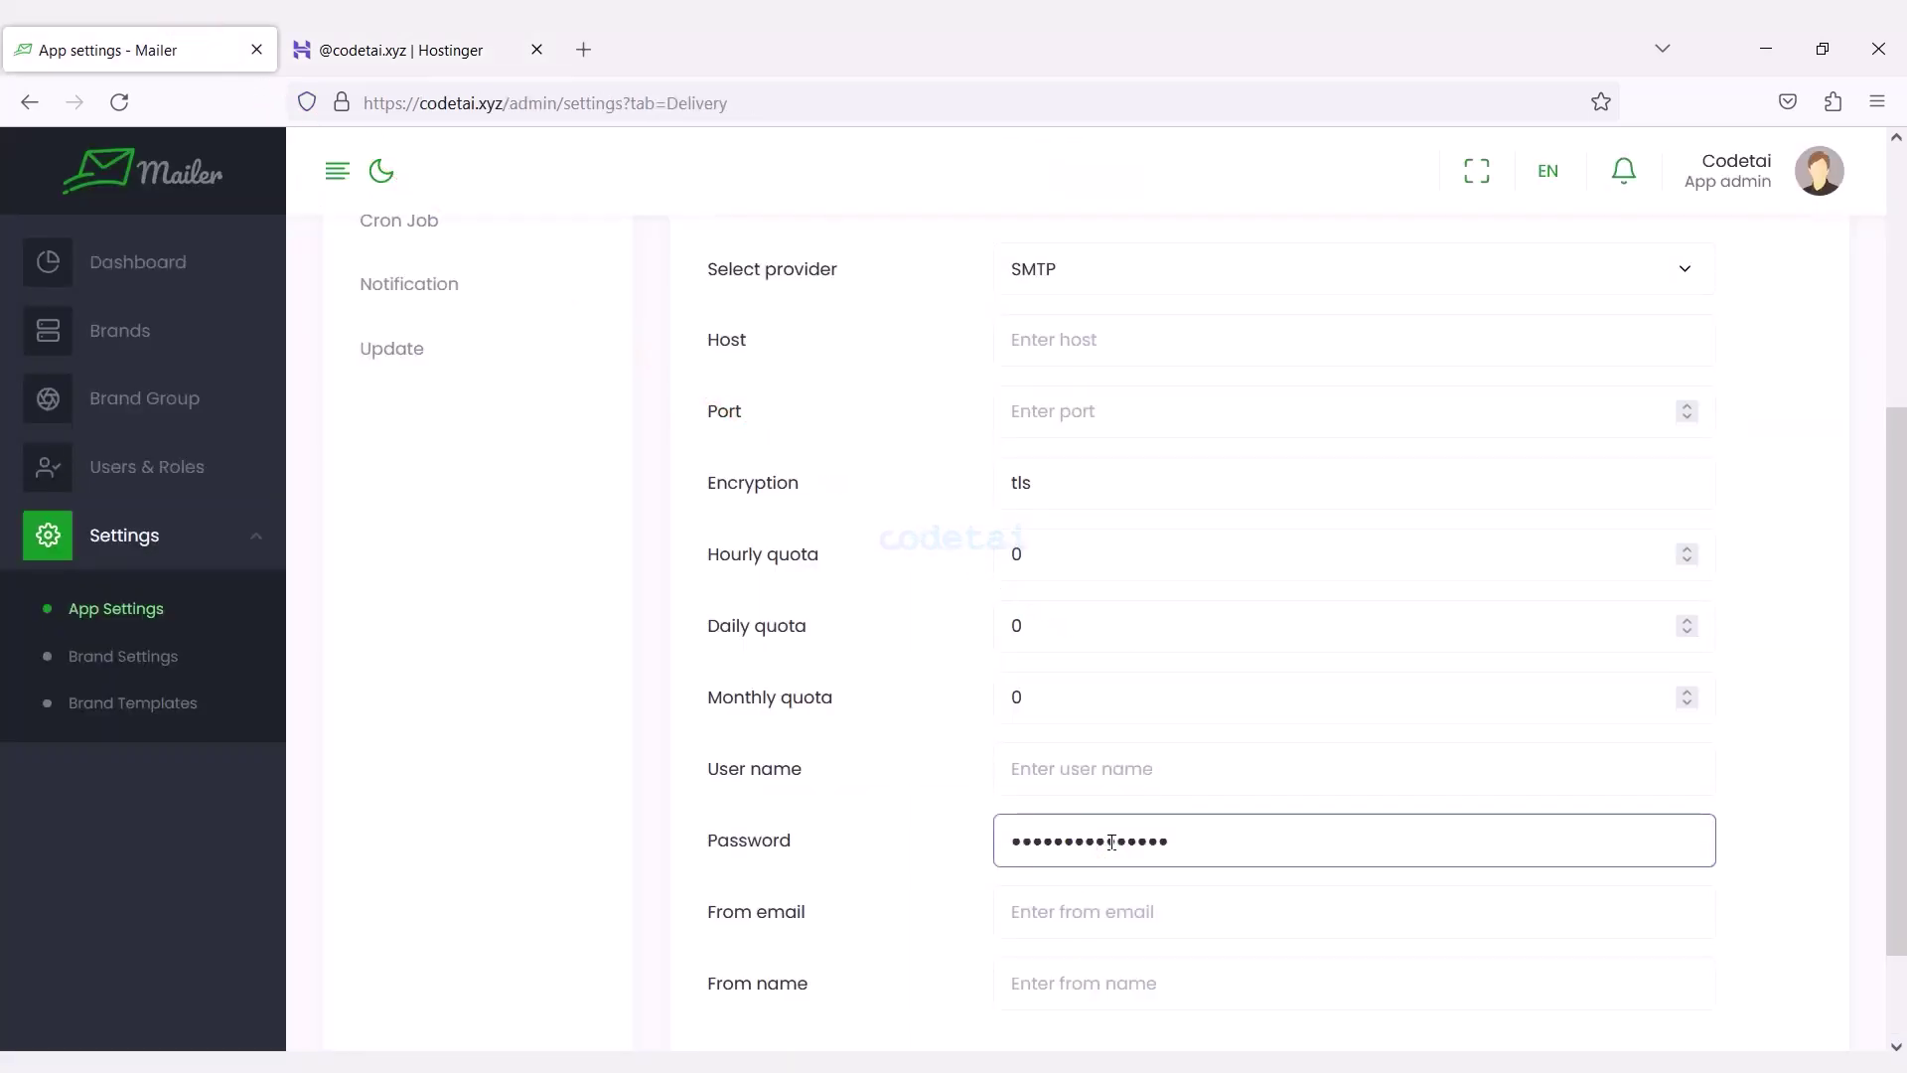
Copy the new account's email address and enter it as the SMTP user name.
{"action": "left_click", "coordinate": [483, 40]}
{"action": "right_click", "coordinate": [311, 542]}
{"action": "left_click", "coordinate": [358, 566]}
{"action": "left_click", "coordinate": [149, 47]}
{"action": "left_click", "coordinate": [1101, 759]}
{"action": "key", "text": "ctrl+v"}
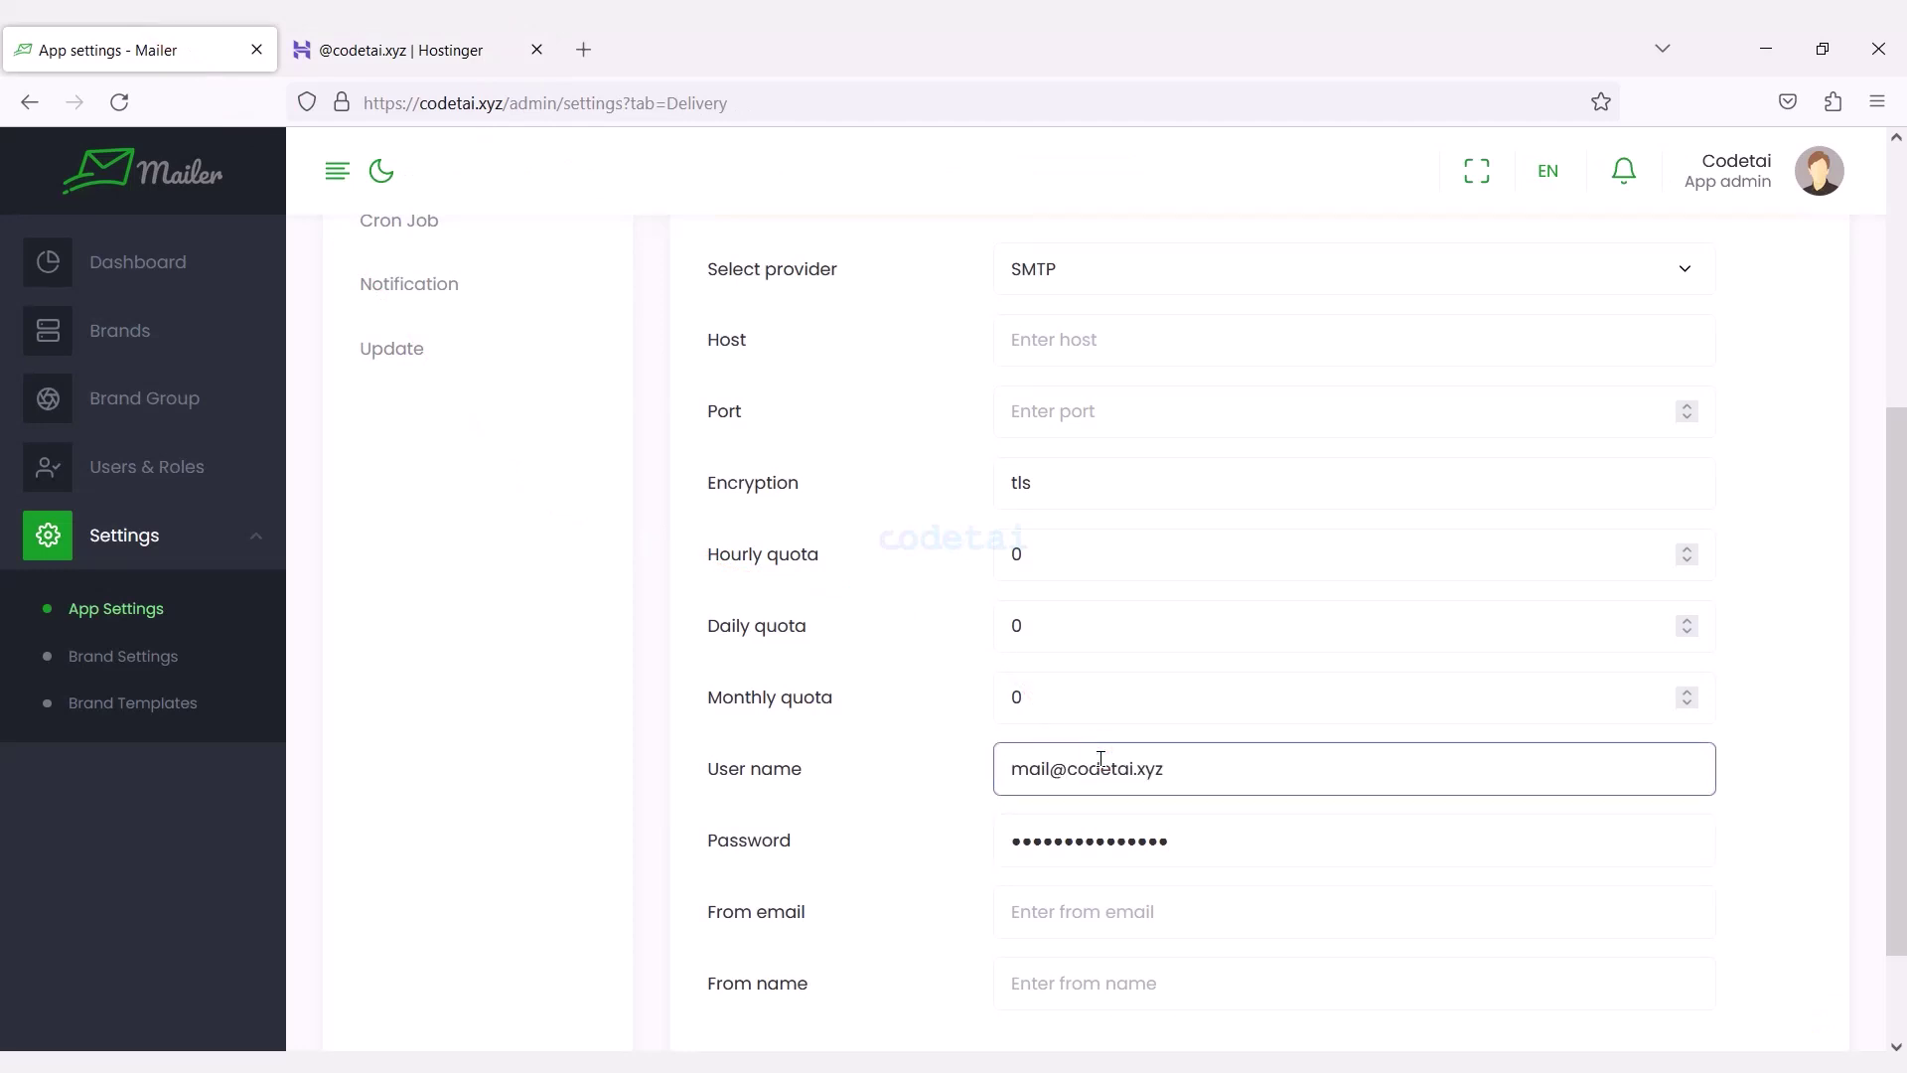
{"action": "left_click", "coordinate": [496, 50]}
{"action": "left_click", "coordinate": [341, 869]}
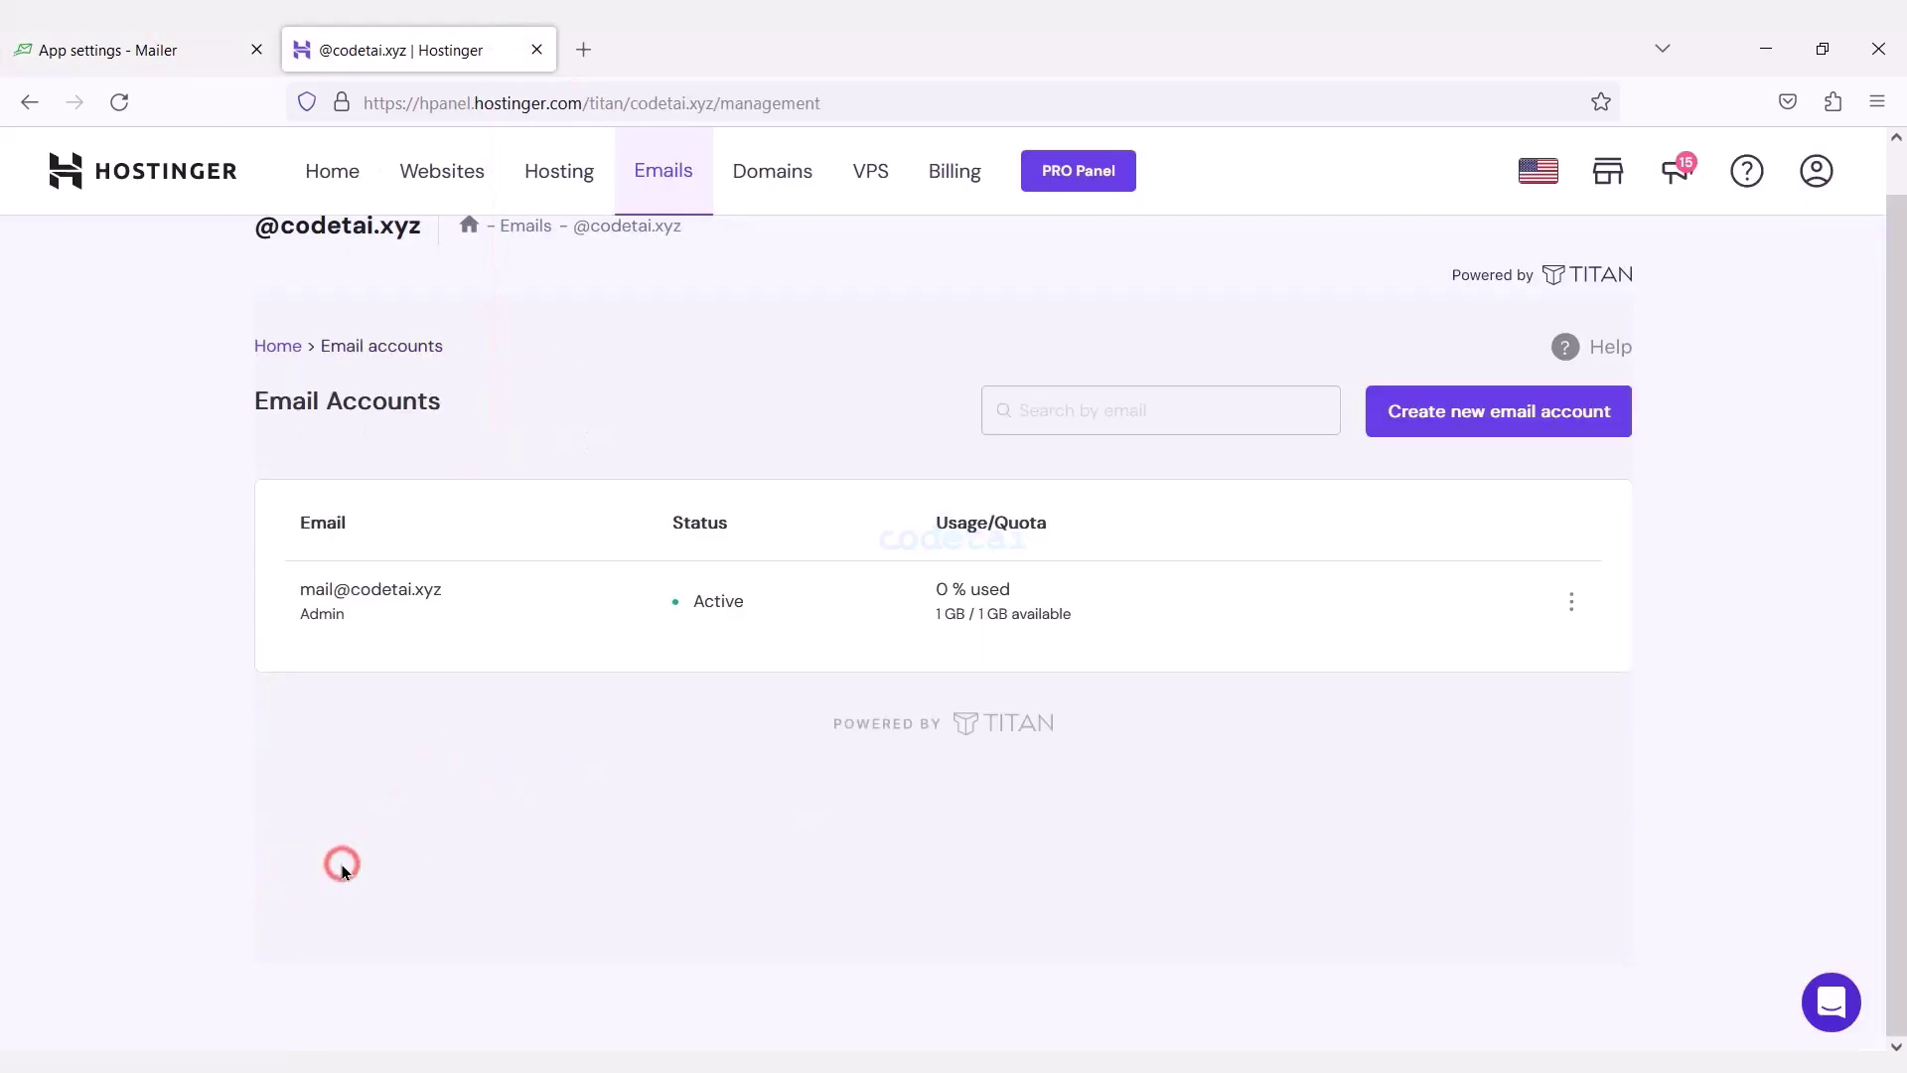
{"action": "left_click", "coordinate": [30, 102]}
{"action": "left_click", "coordinate": [1519, 732]}
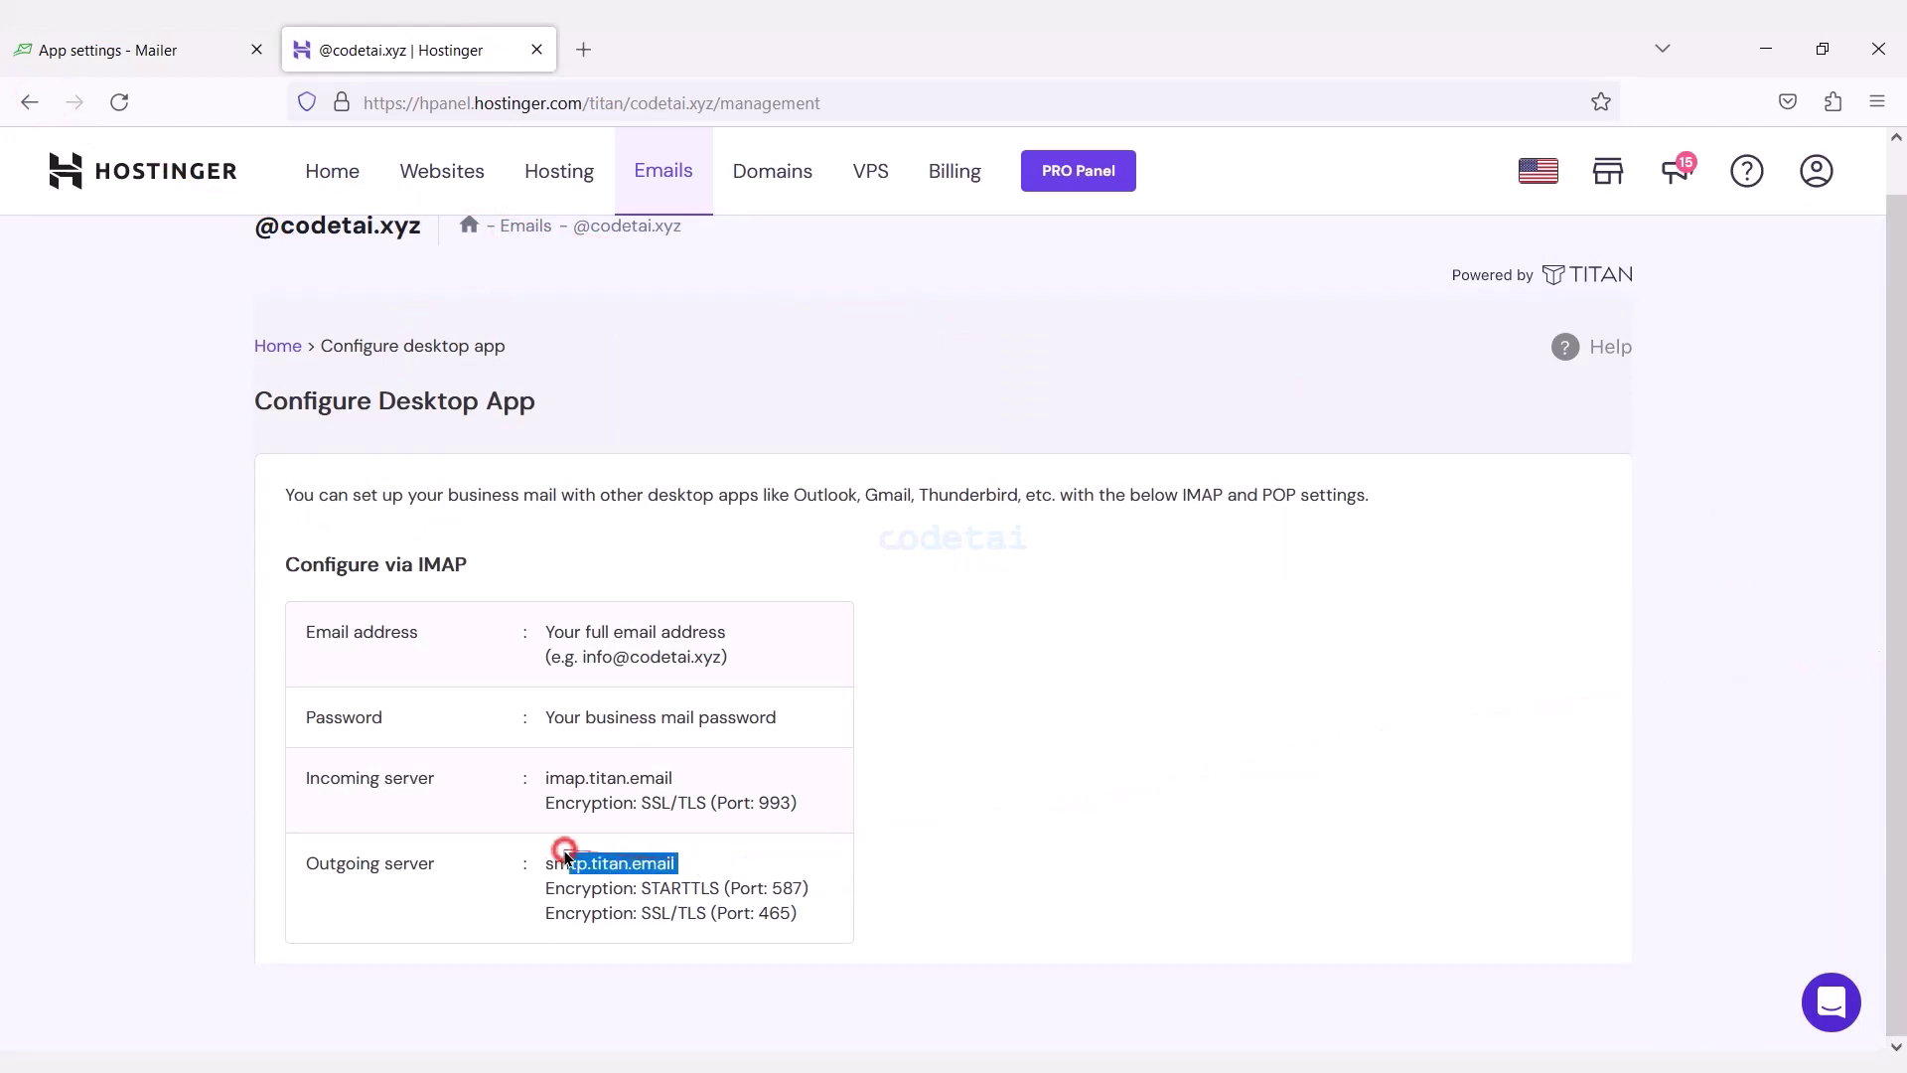
{"action": "left_click", "coordinate": [195, 44]}
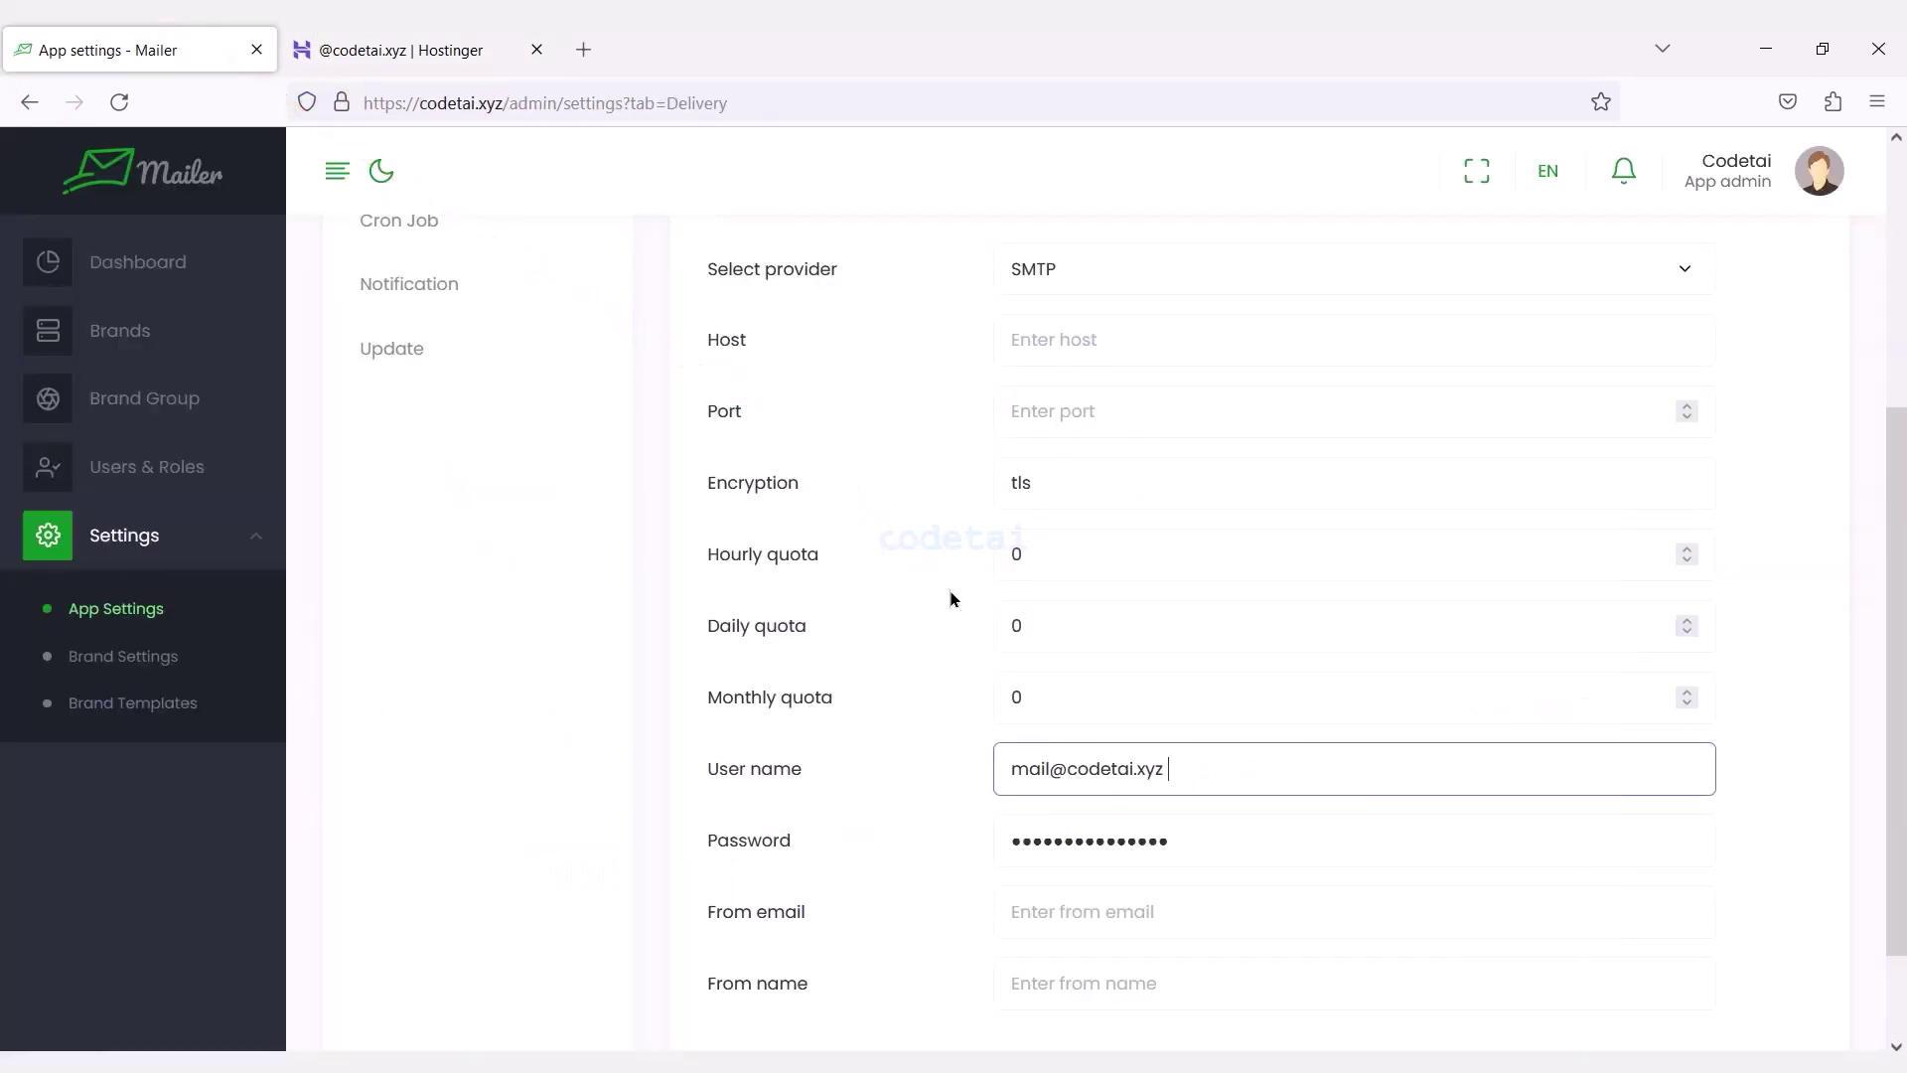
{"action": "left_click", "coordinate": [1096, 353]}
{"action": "key", "text": "ctrl+v"}
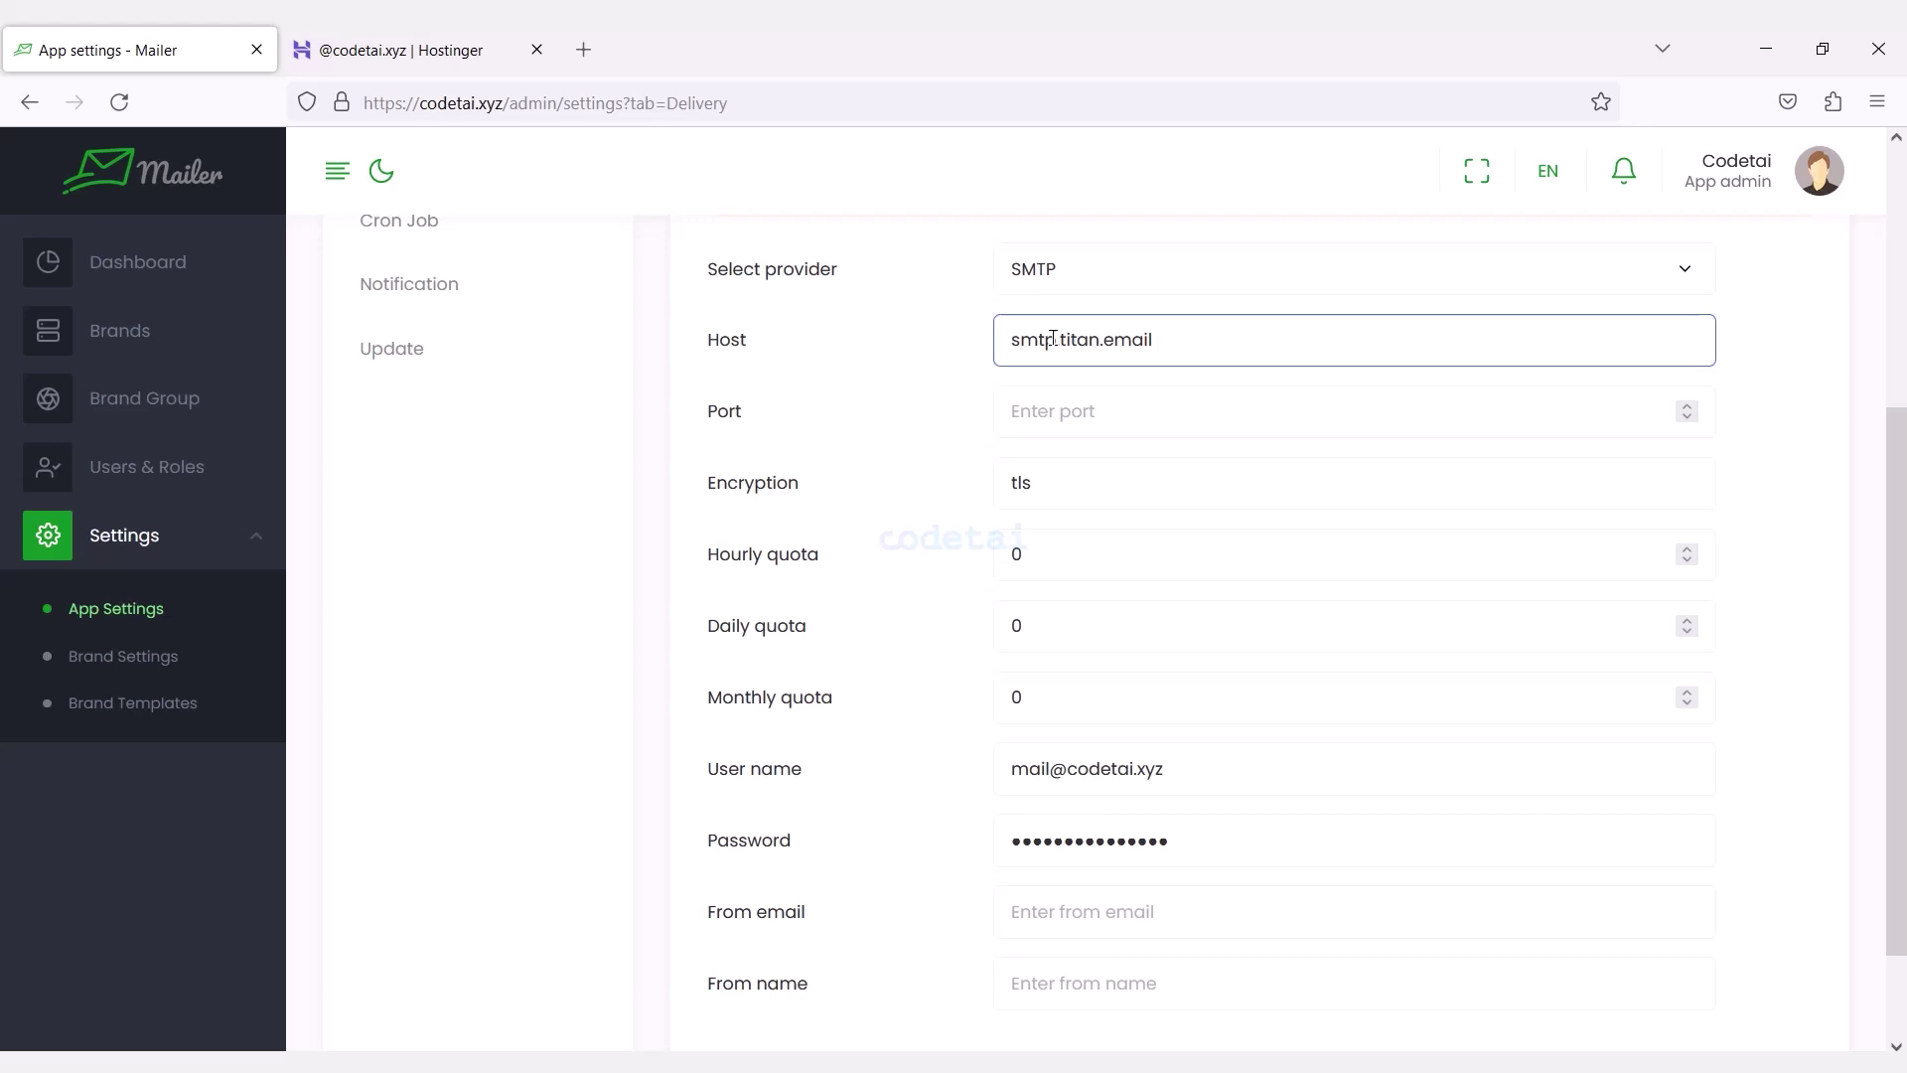
{"action": "left_click", "coordinate": [466, 45]}
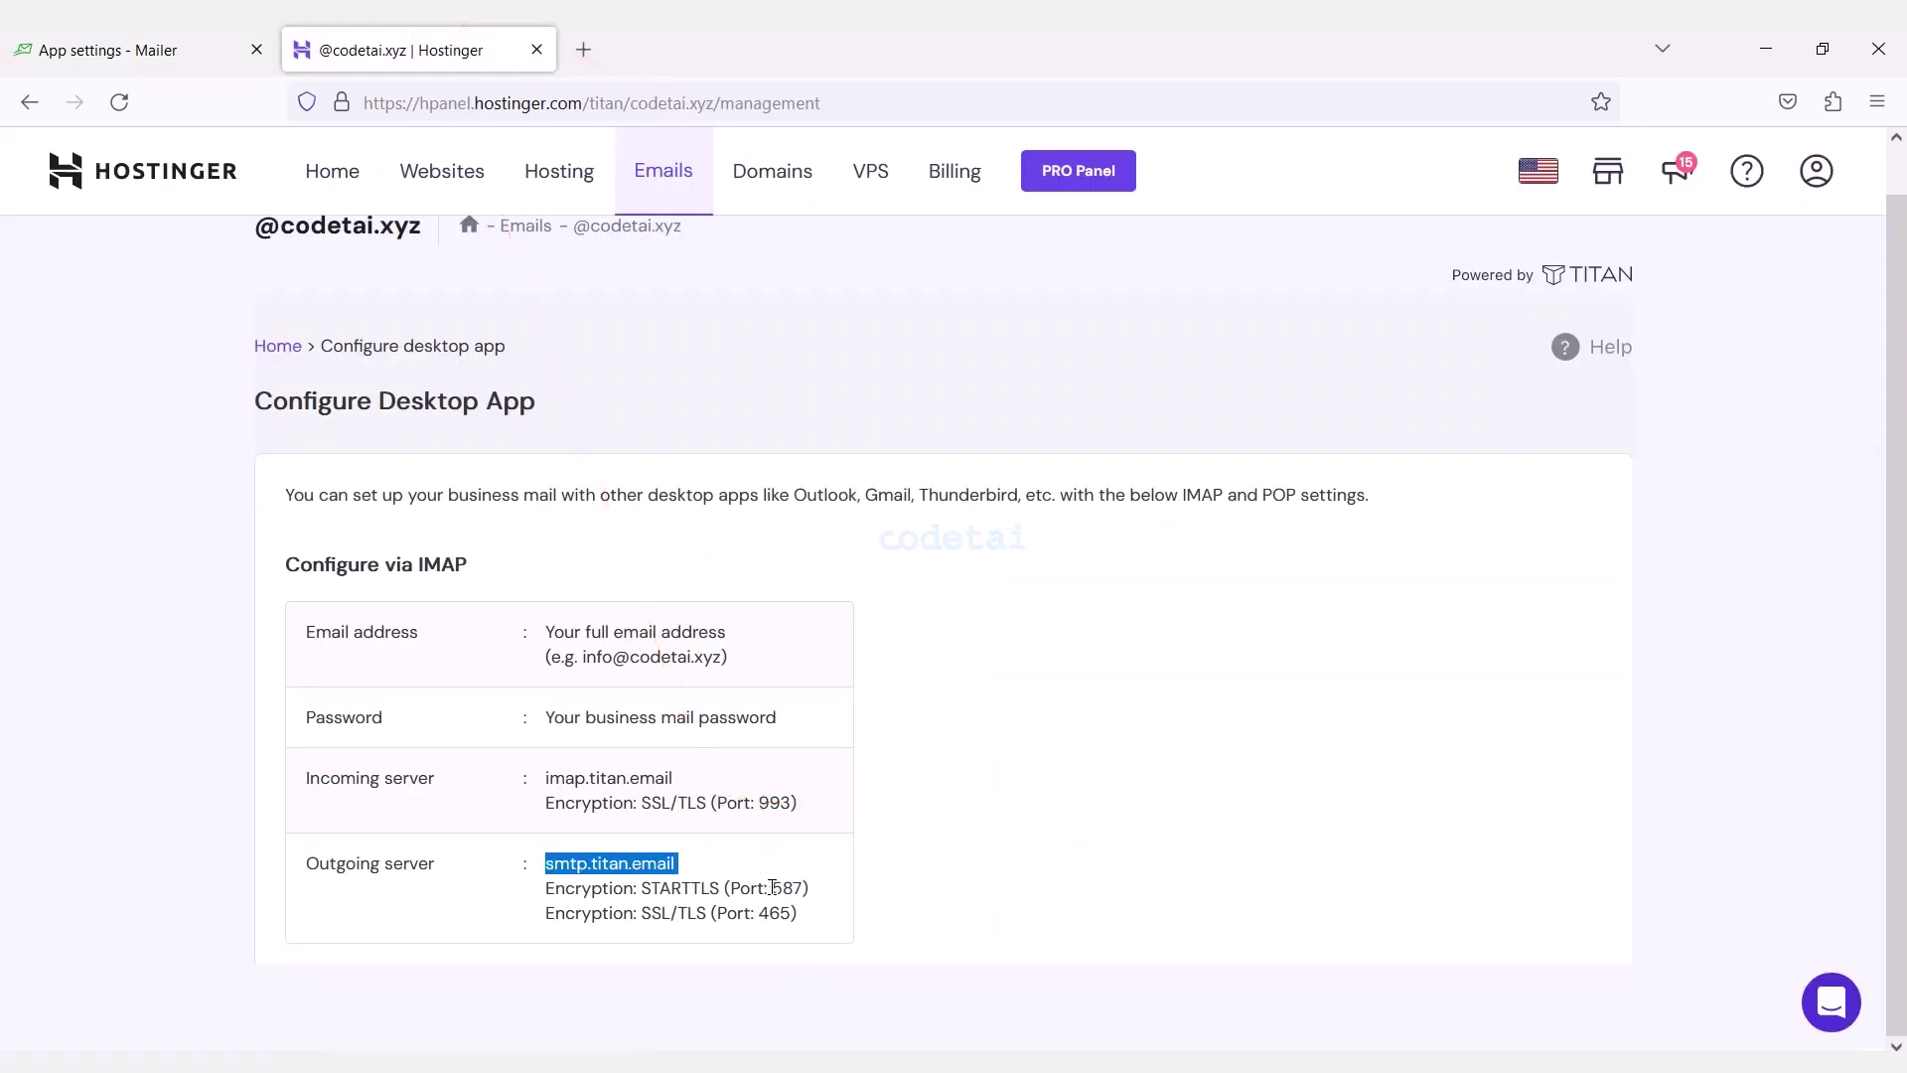
{"action": "left_click", "coordinate": [30, 32]}
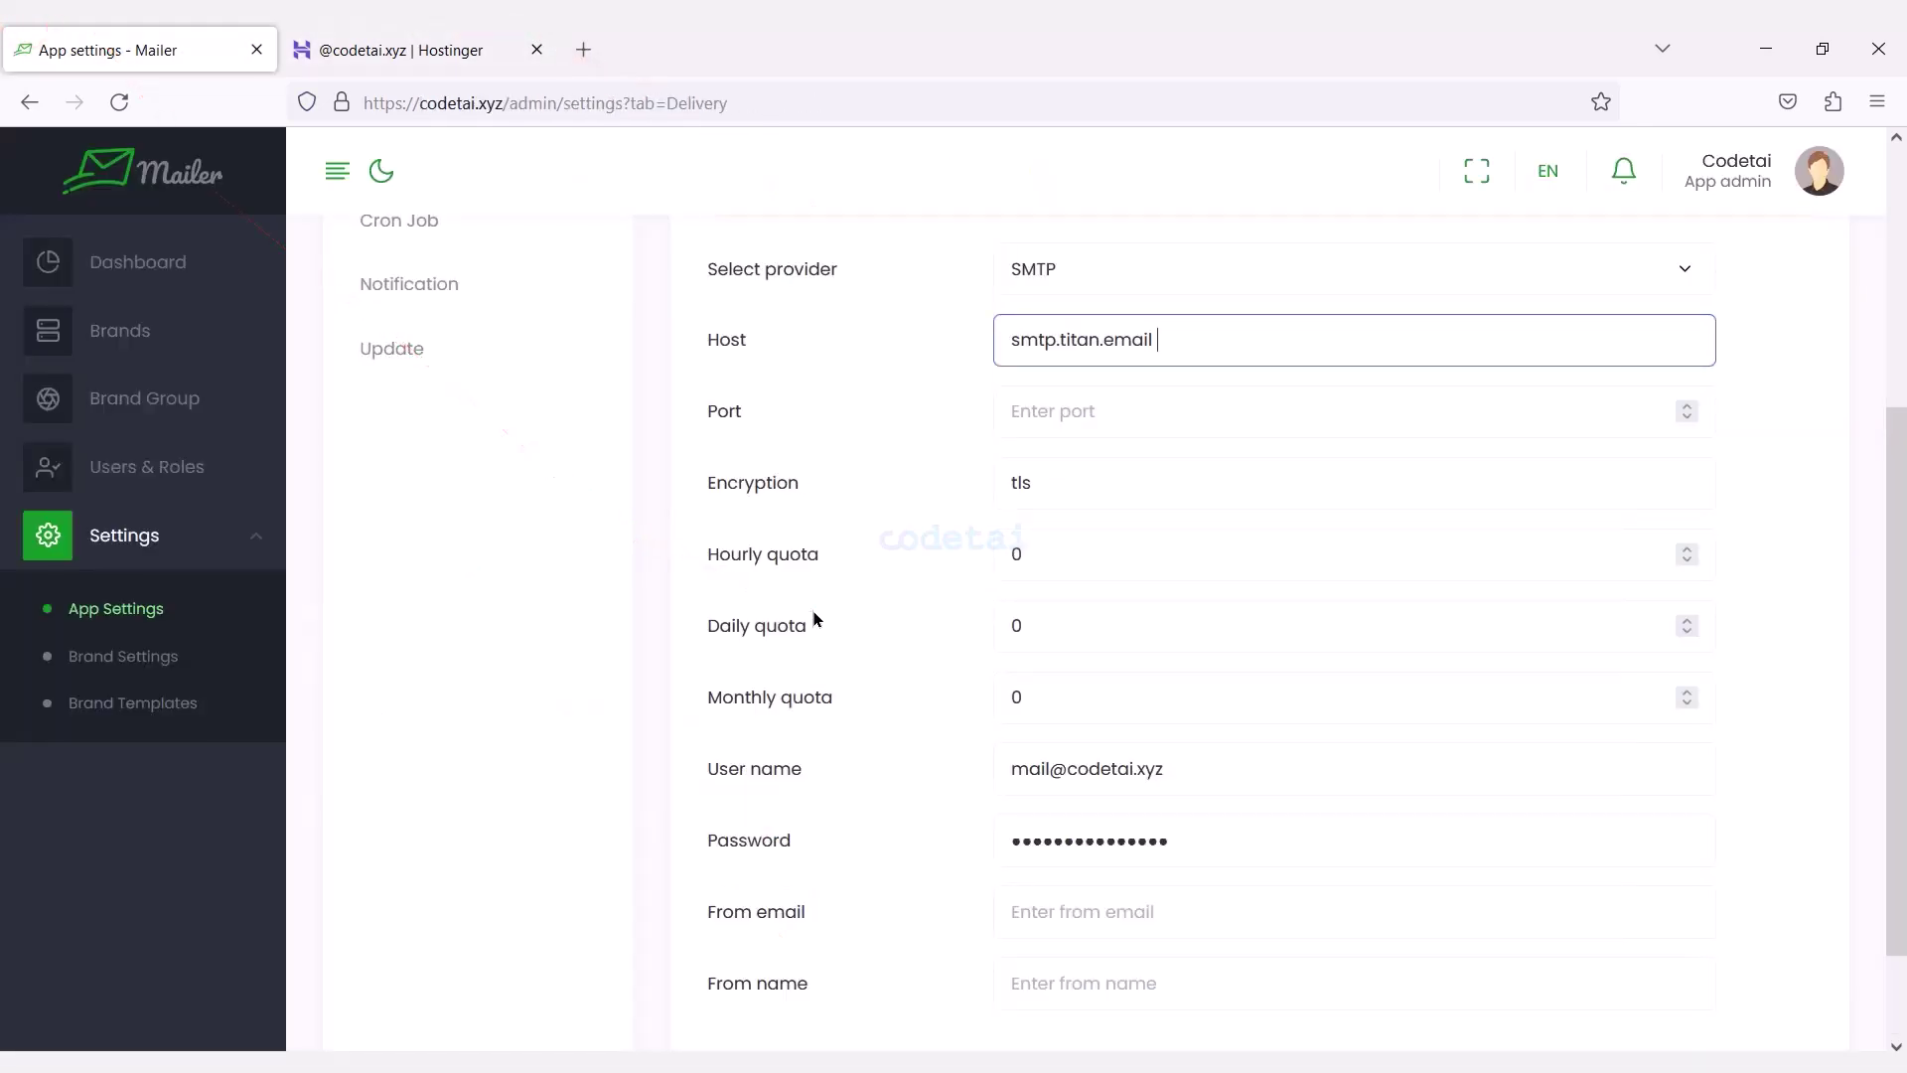
Set SMTP port 587 and hourly, daily and monthly quotas of 1000, 100000 and 10000000.
{"action": "left_click", "coordinate": [1072, 430]}
{"action": "type", "text": "587"}
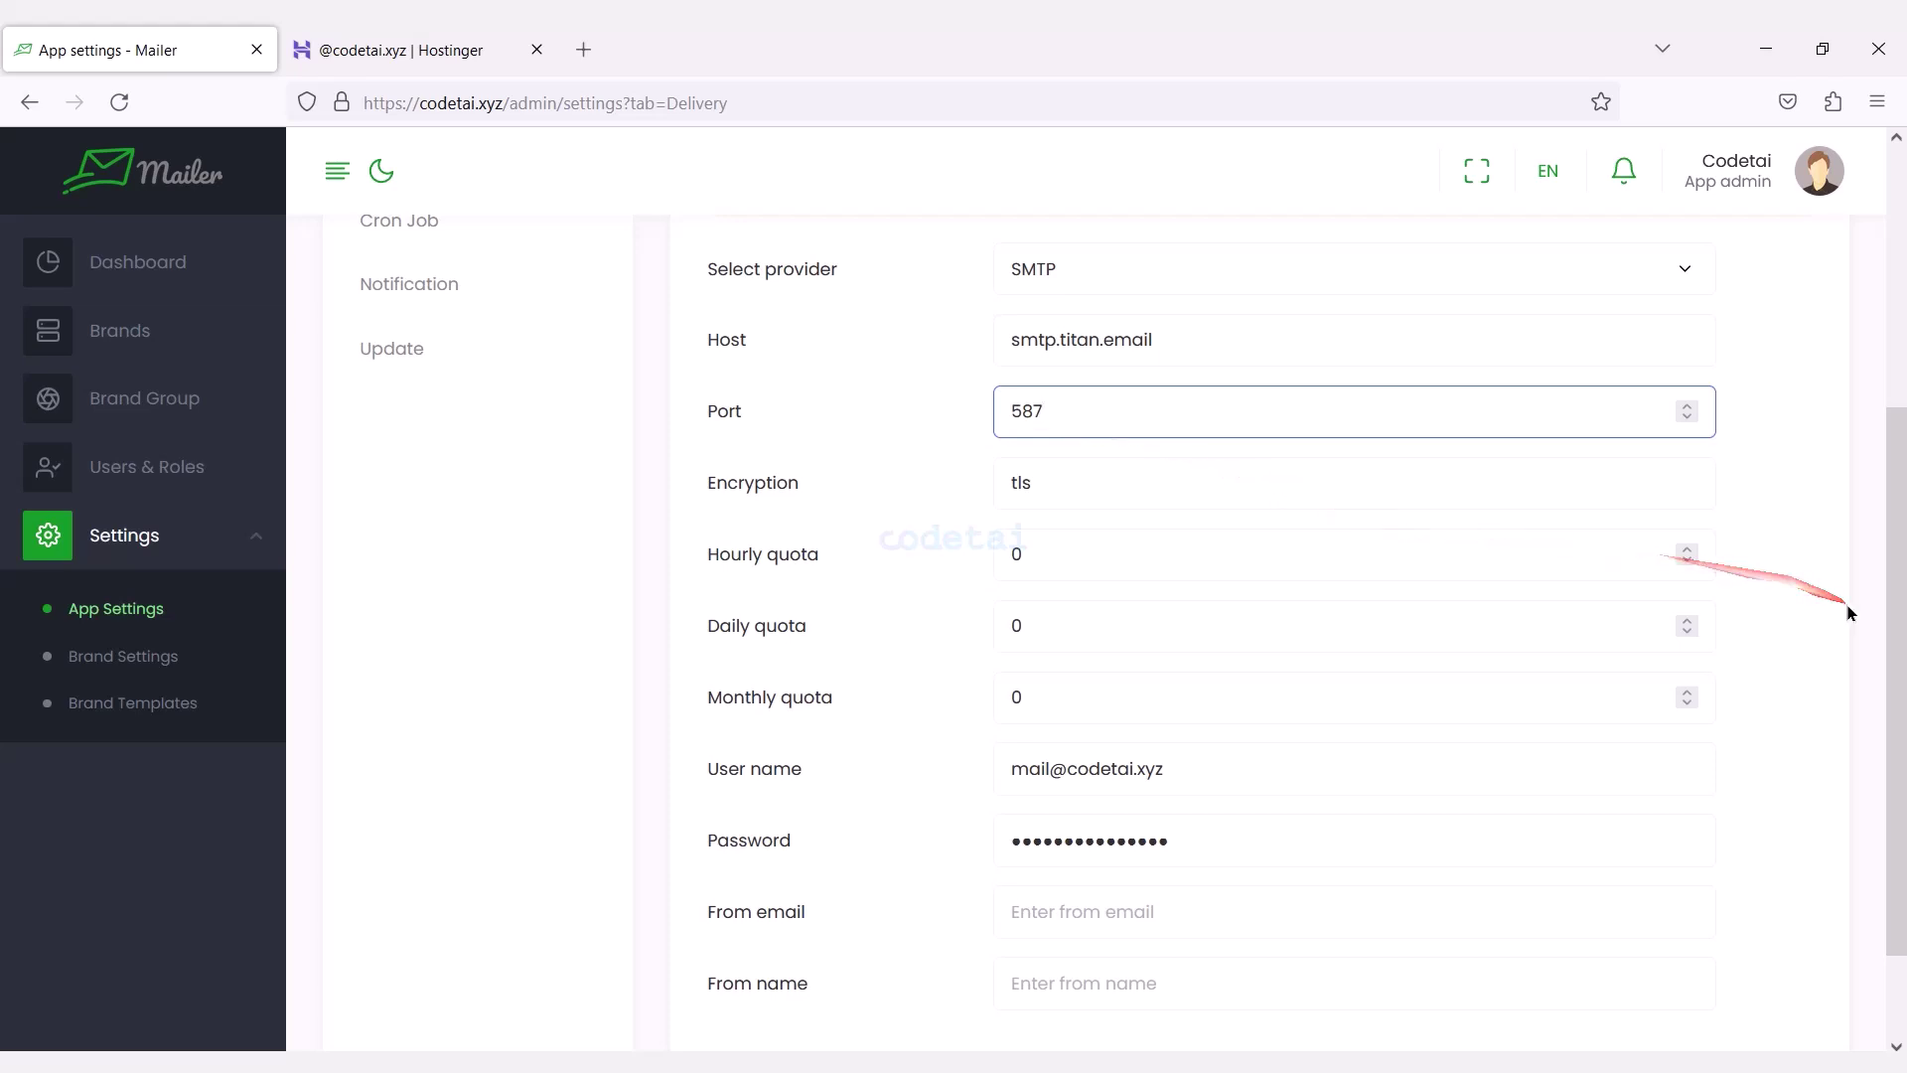
{"action": "mouse_move", "coordinate": [1897, 646]}
{"action": "left_mouse_down"}
{"action": "mouse_move", "coordinate": [1897, 710]}
{"action": "mouse_move", "coordinate": [1897, 667]}
{"action": "left_mouse_up"}
{"action": "double_click", "coordinate": [1089, 514]}
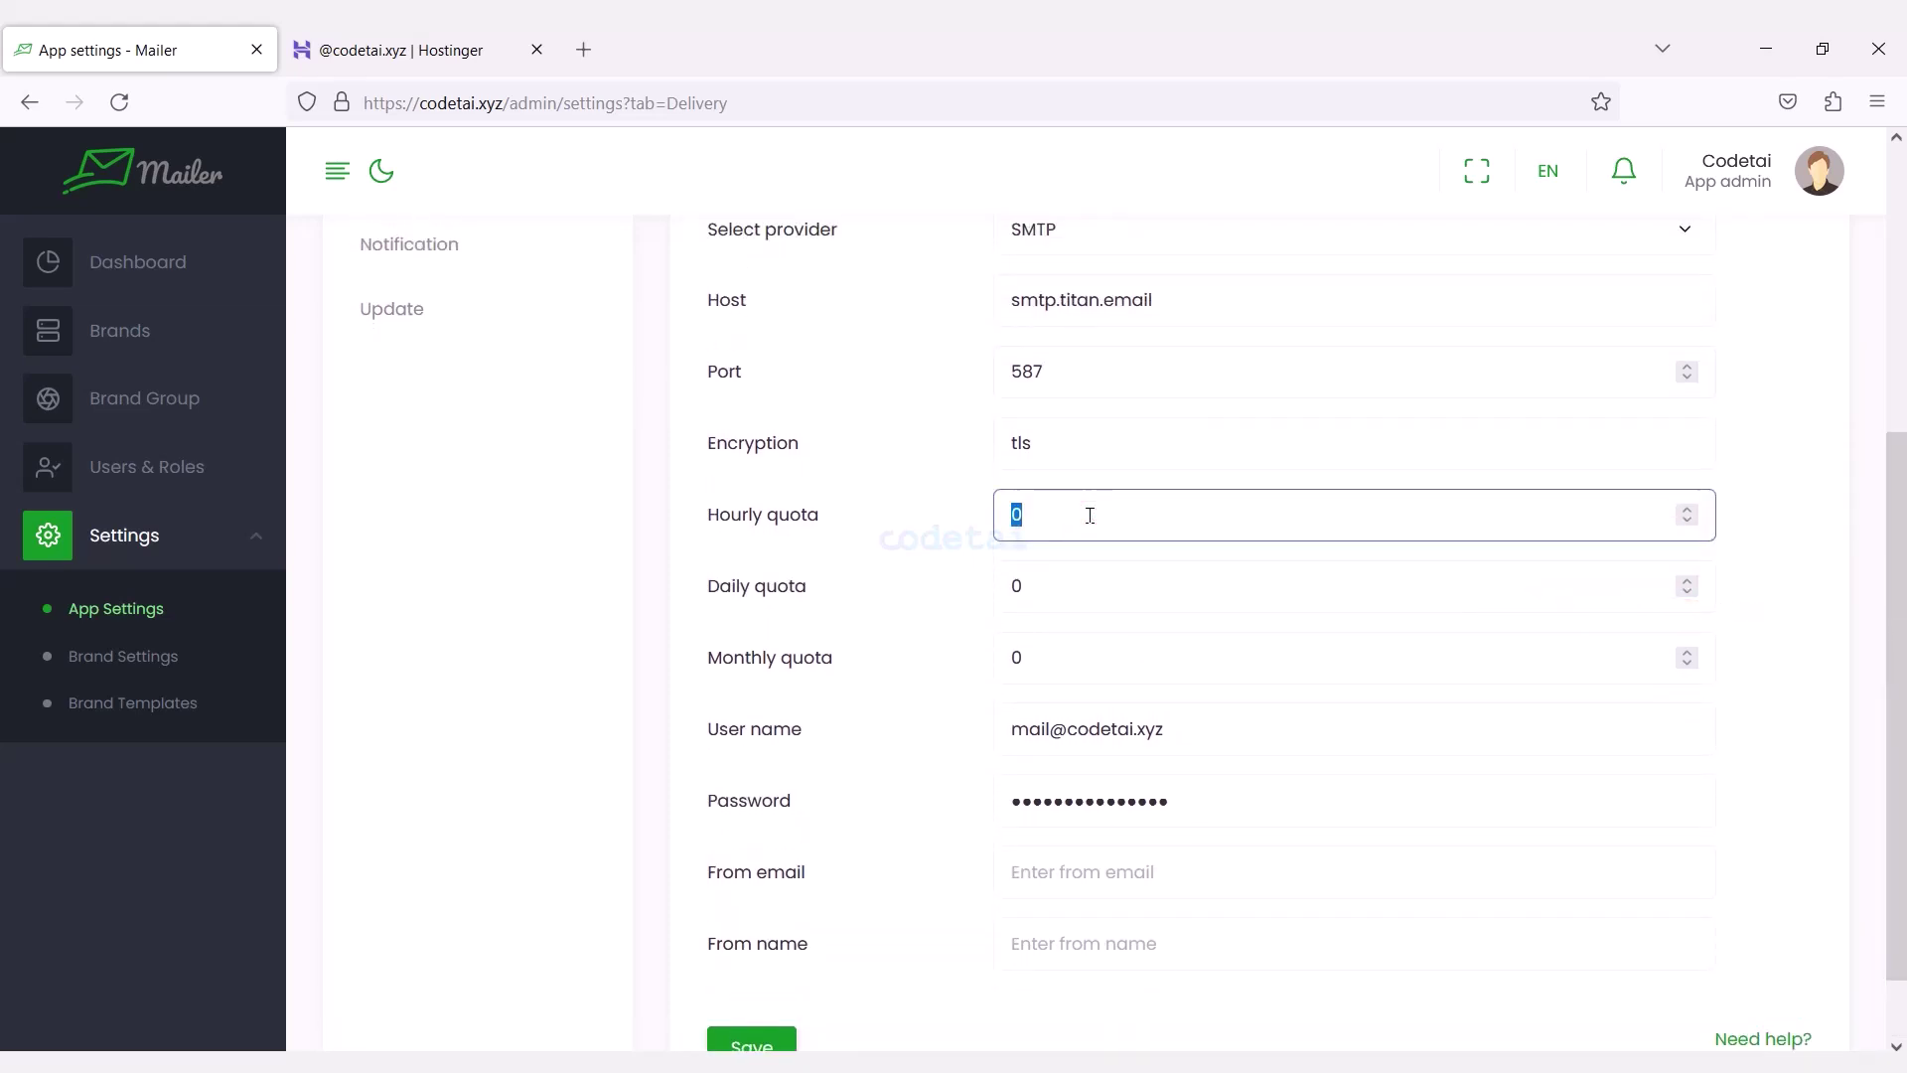
{"action": "left_click", "coordinate": [1061, 585]}
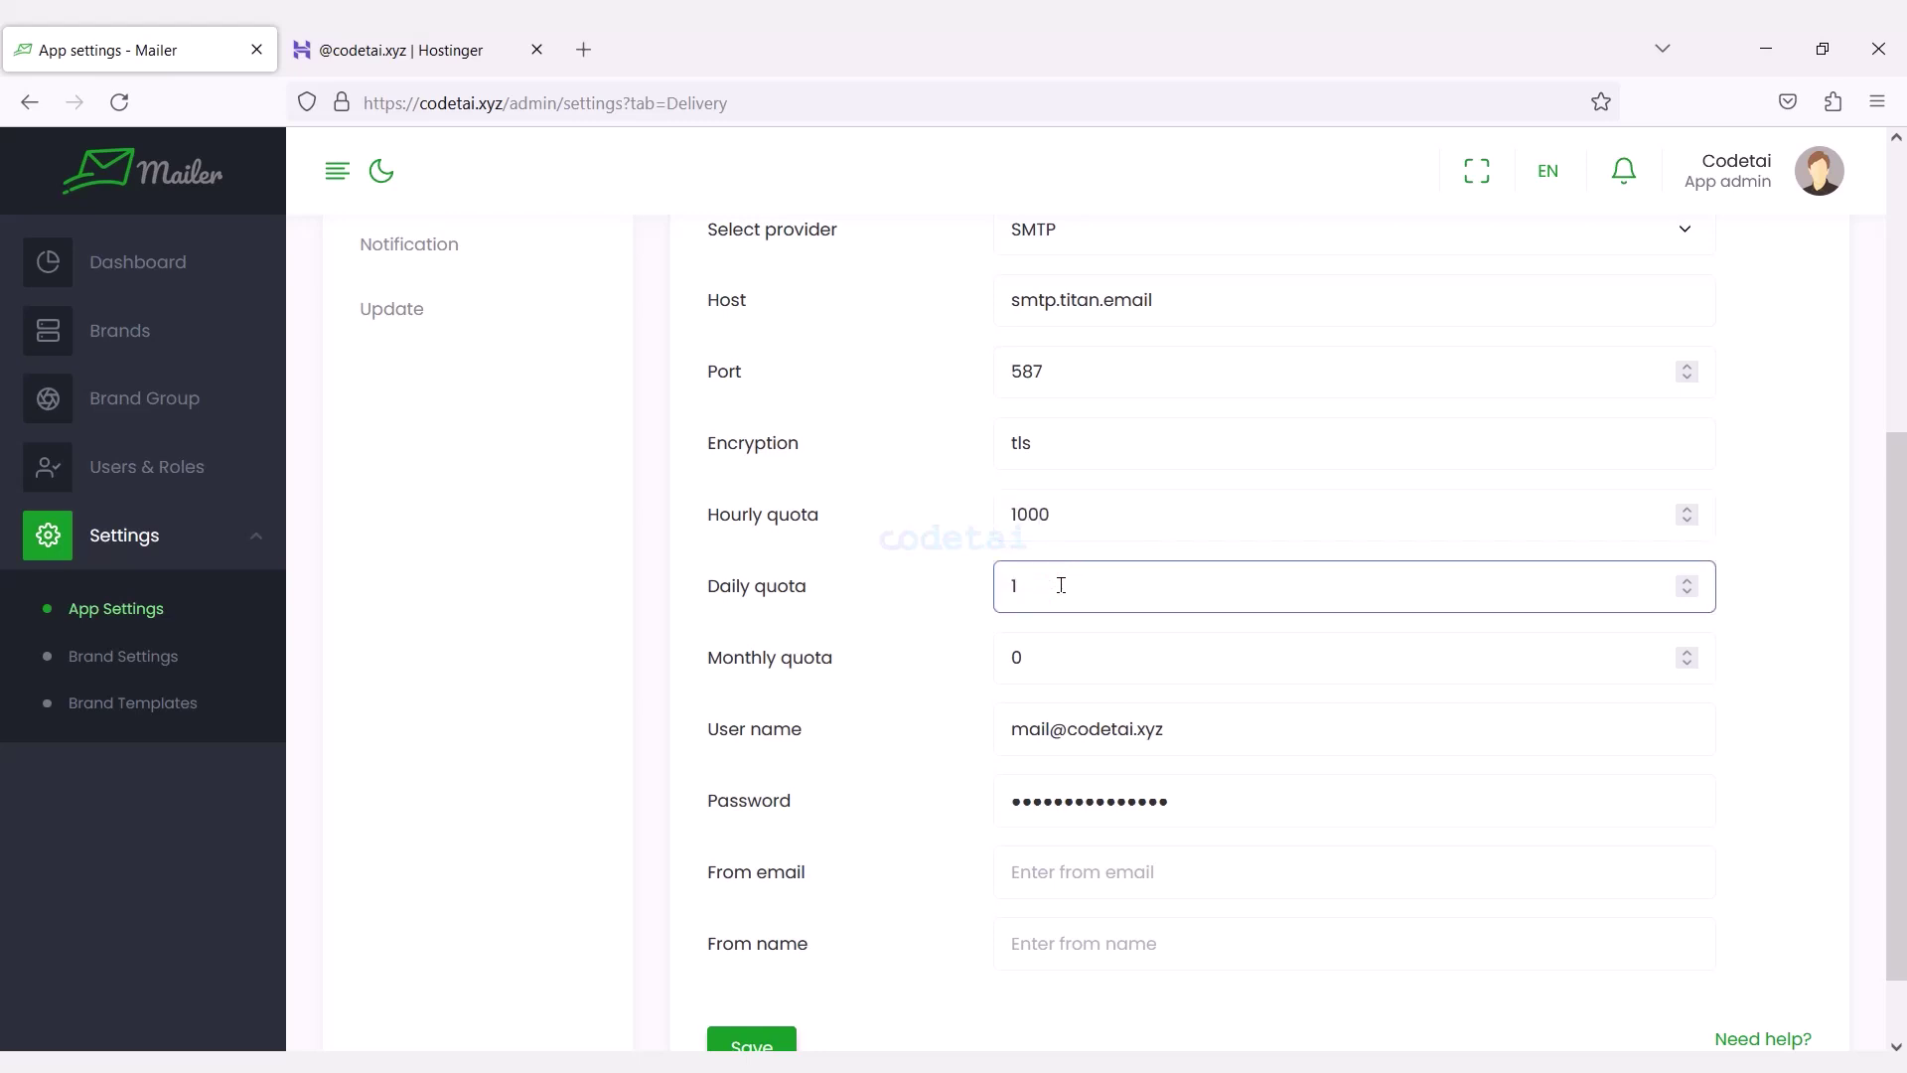
{"action": "left_click", "coordinate": [1092, 662]}
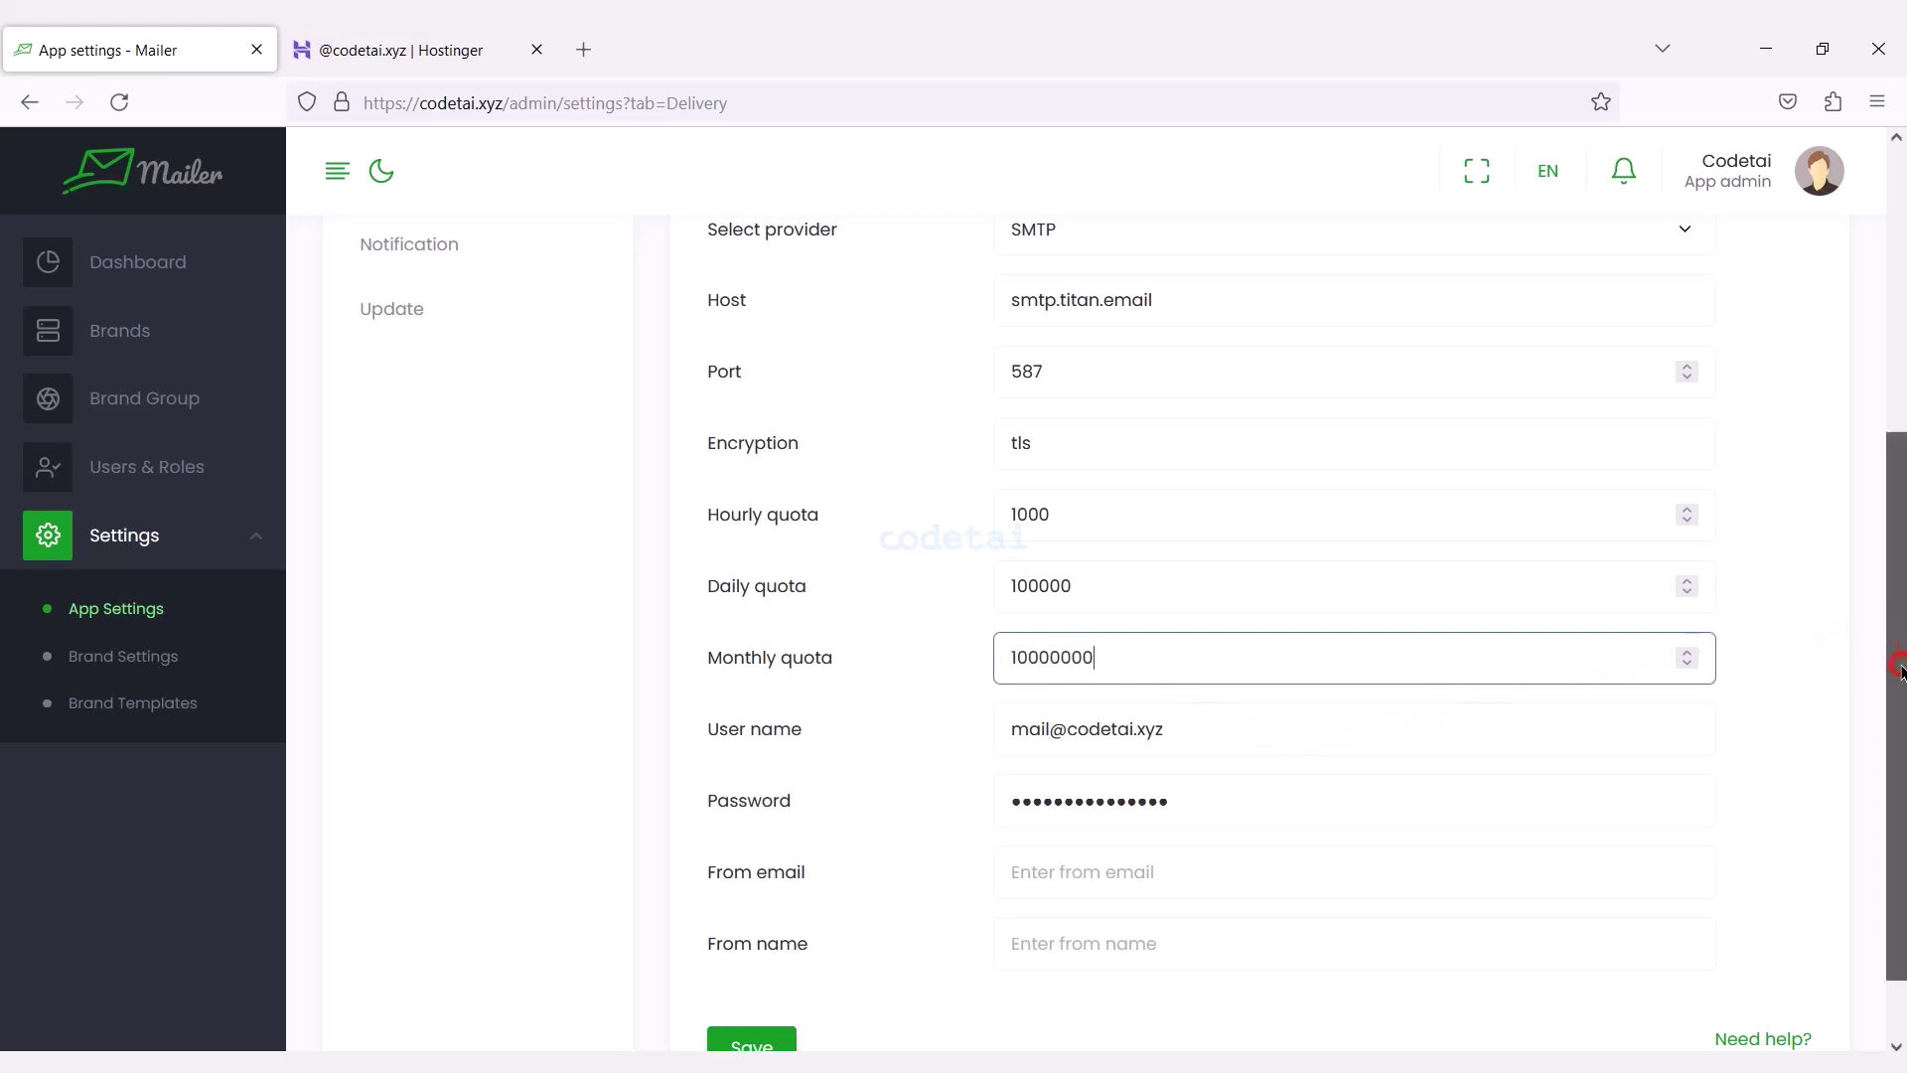
{"action": "left_click_drag", "start_coordinate": [1897, 685], "coordinate": [1897, 741]}
Use the new mailbox as sender email with sender name Codetai Mail, and save the delivery settings.
{"action": "left_click", "coordinate": [1145, 778]}
{"action": "triple_click", "coordinate": [1060, 646]}
{"action": "key", "text": "ctrl+c"}
{"action": "left_click", "coordinate": [1168, 787]}
{"action": "key", "text": "ctrl+v"}
{"action": "left_click", "coordinate": [1102, 847]}
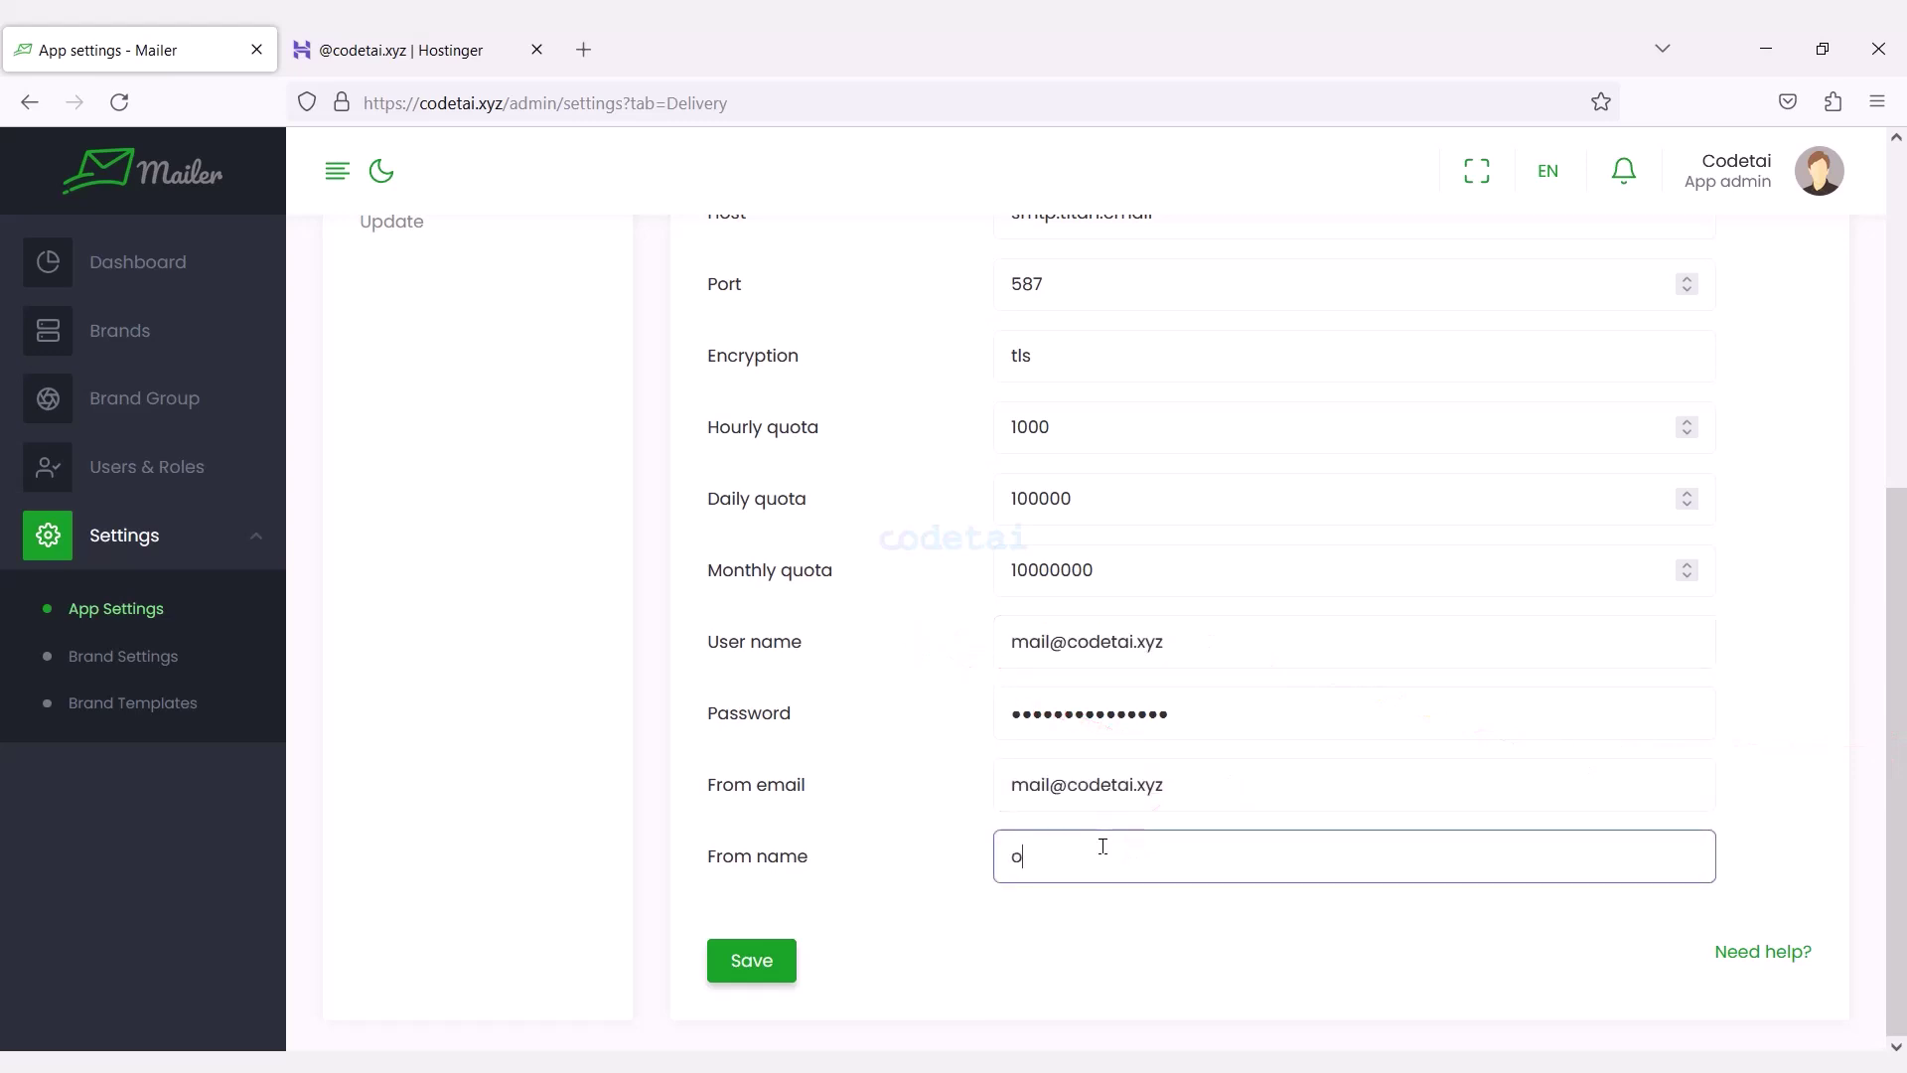
{"action": "type", "text": "Codetai Mail"}
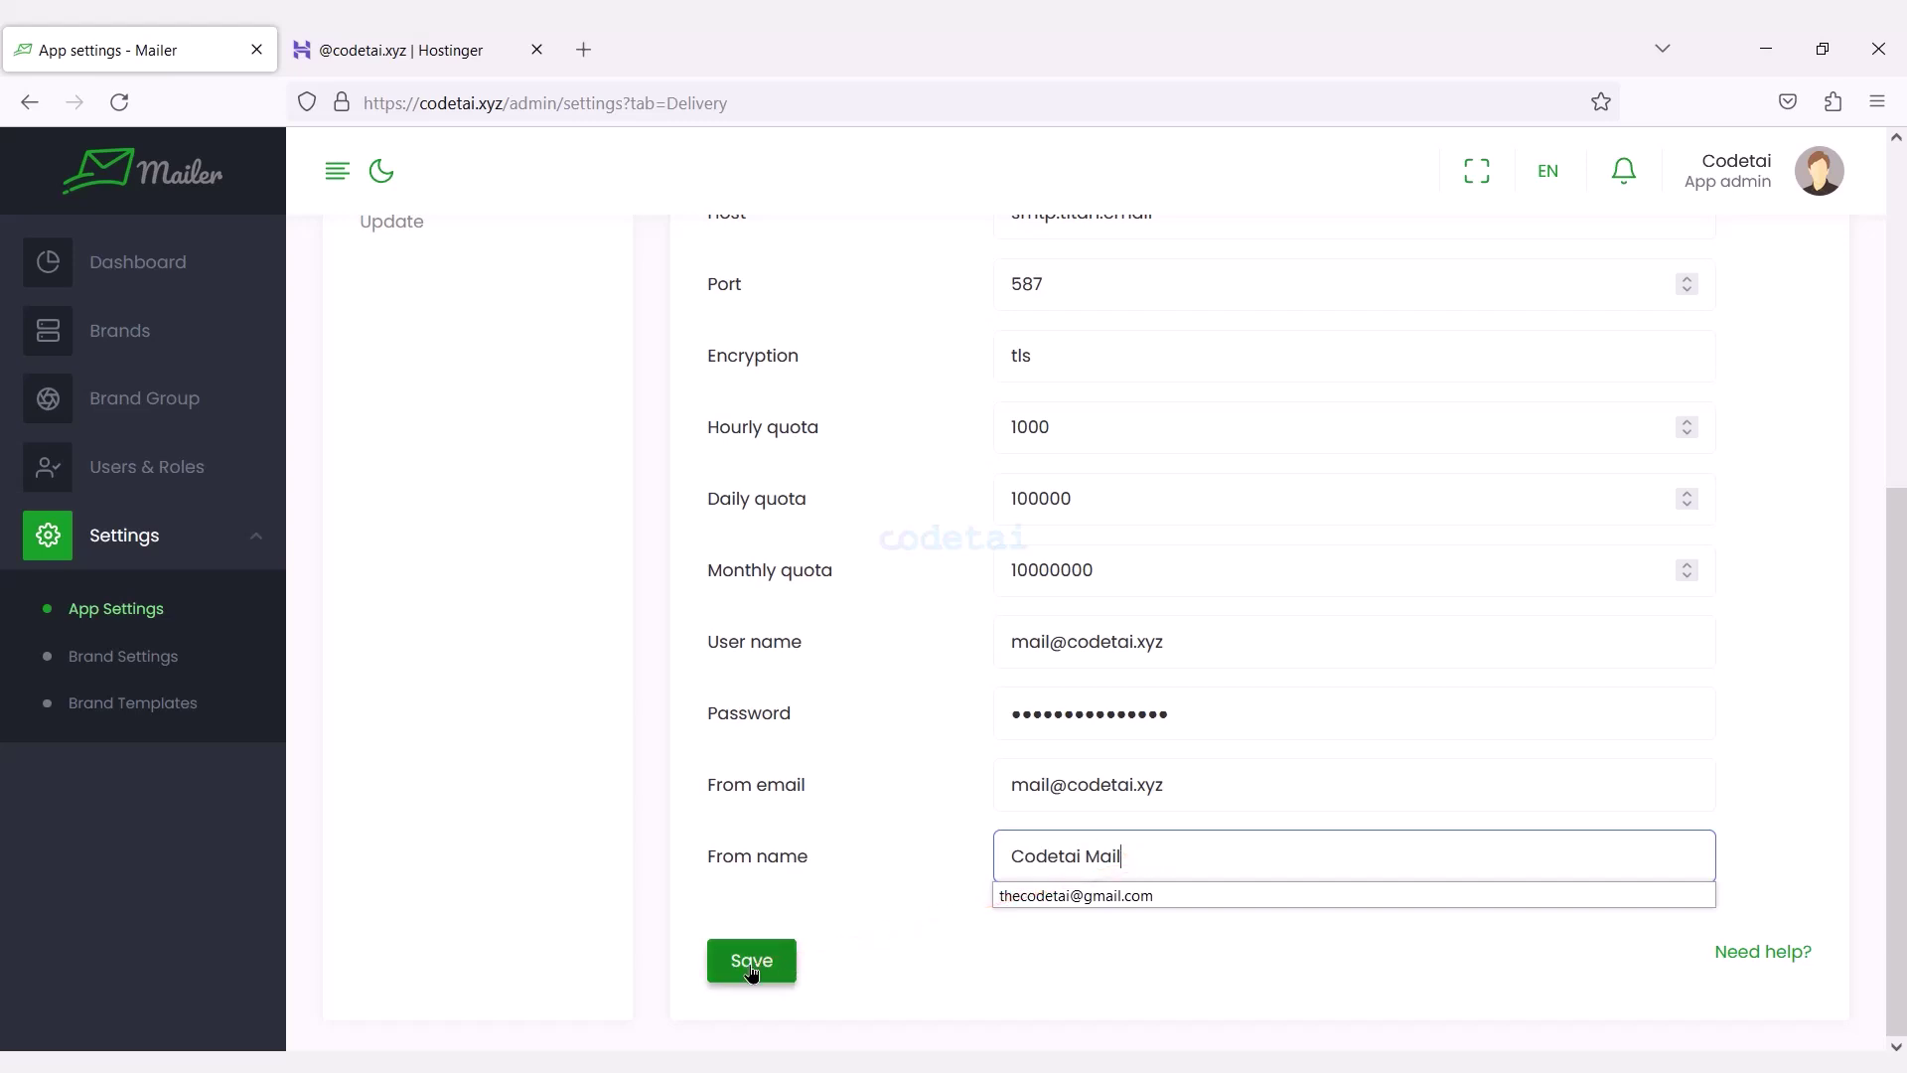
{"action": "left_click", "coordinate": [752, 965]}
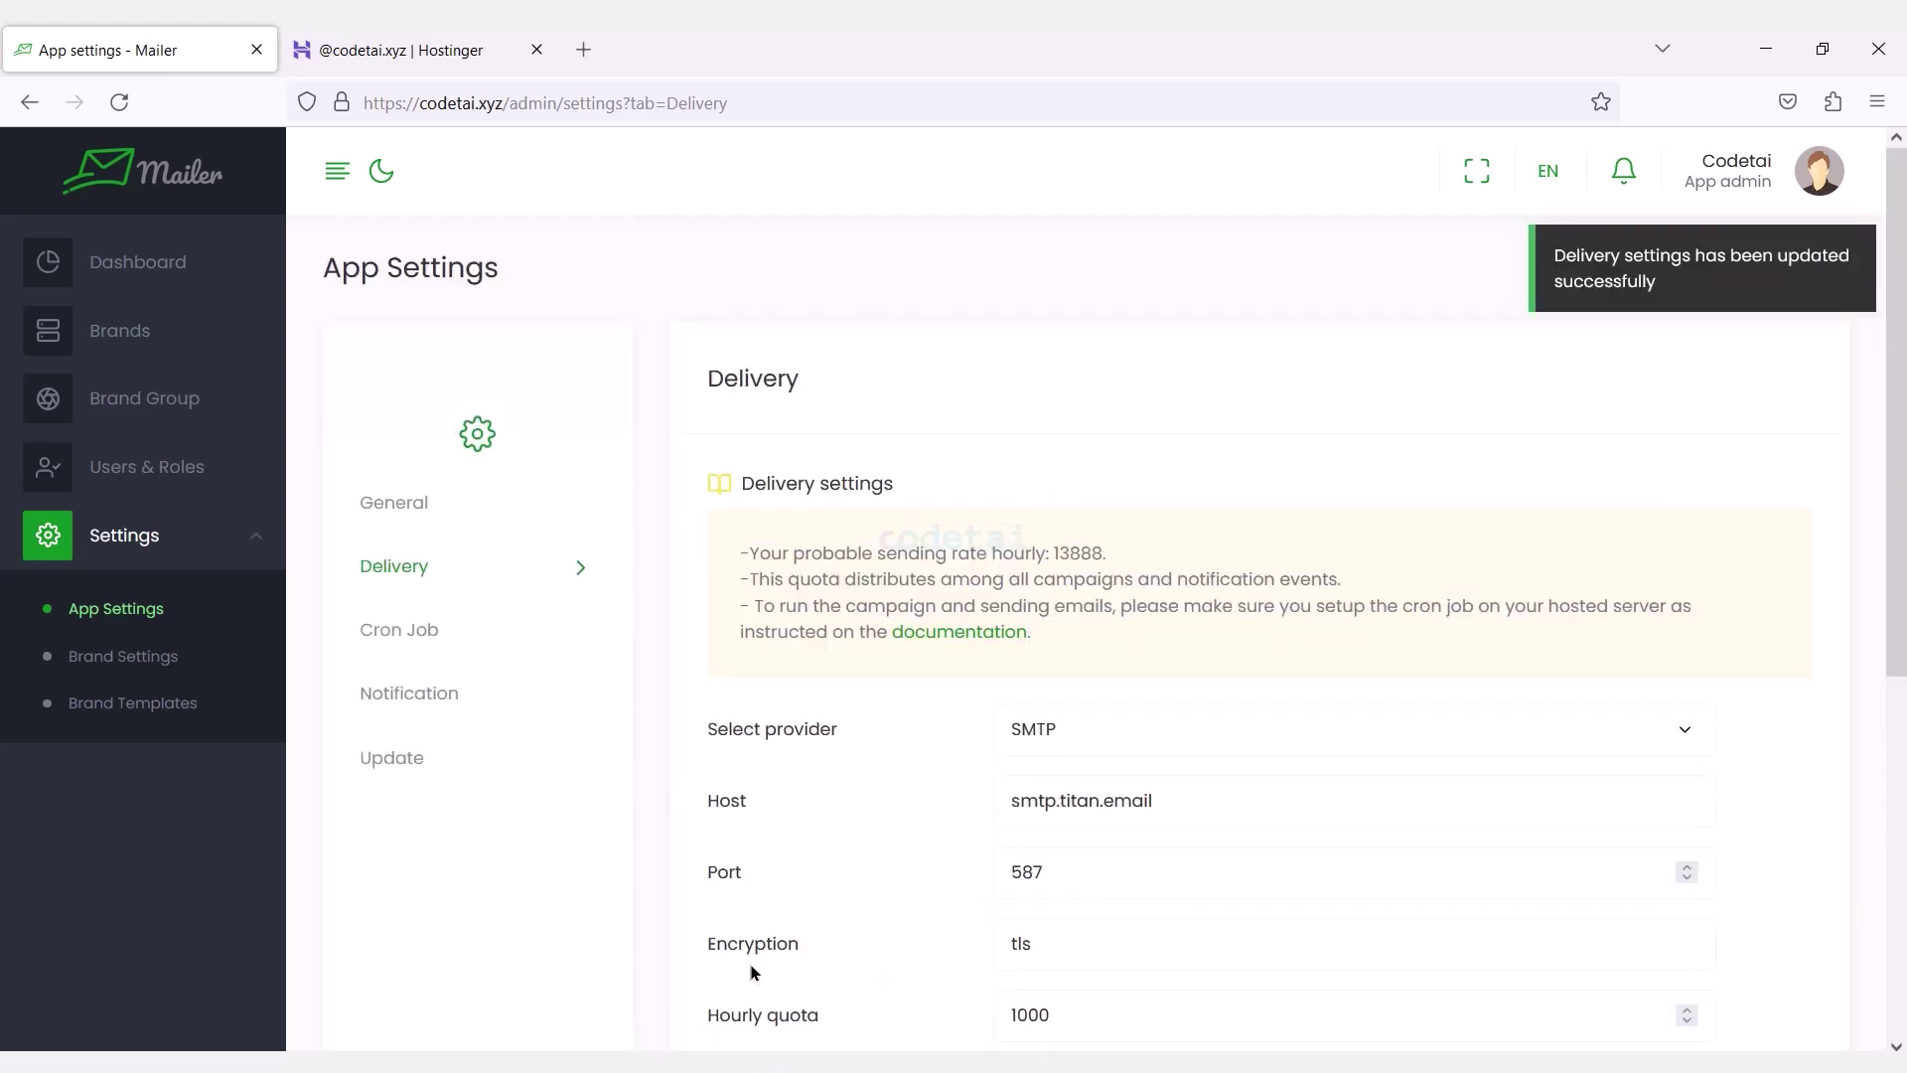
Send a test email with subject 'Test Mail' and message 'this a test mail' to the Gmail address.
{"action": "left_click_drag", "start_coordinate": [1897, 438], "coordinate": [1899, 783]}
{"action": "left_click", "coordinate": [891, 956]}
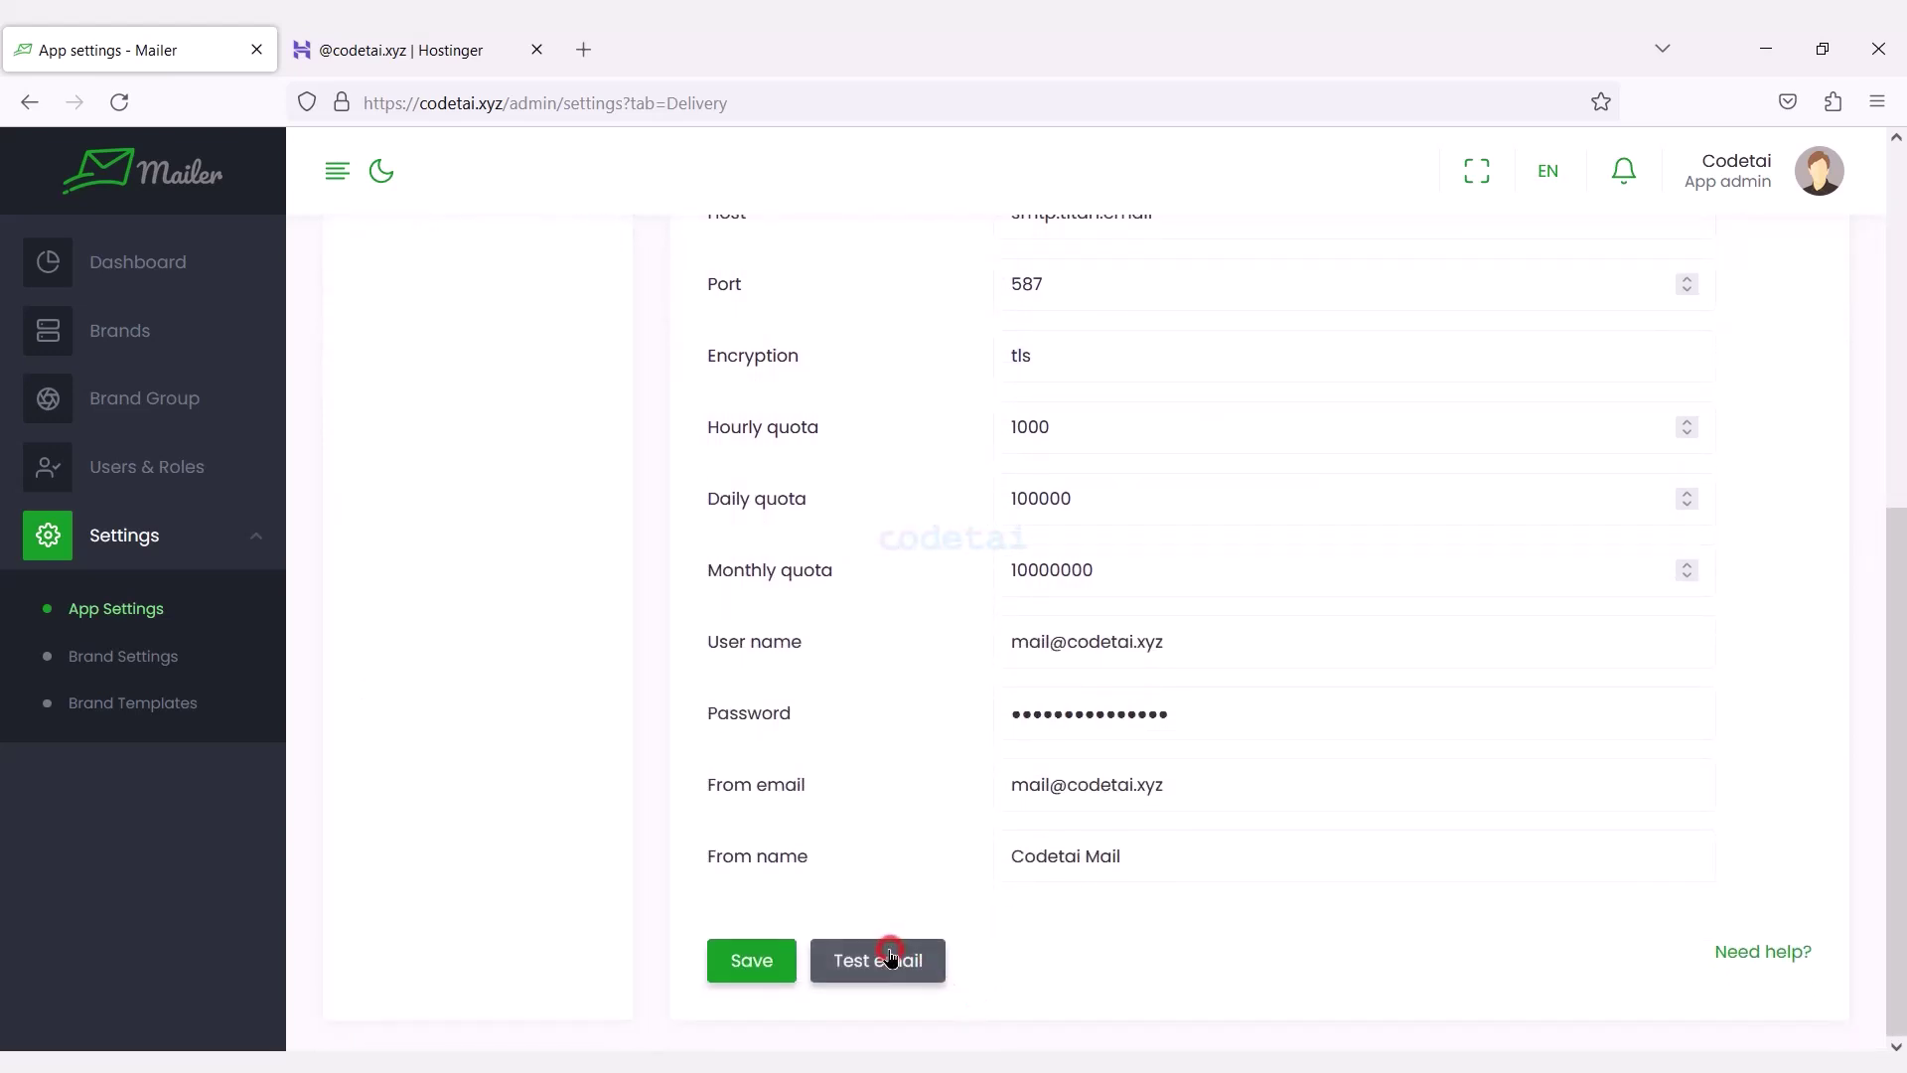
{"action": "left_click", "coordinate": [769, 343]}
{"action": "left_click", "coordinate": [700, 414]}
{"action": "type", "text": "Test Mail"}
{"action": "left_click", "coordinate": [658, 609]}
{"action": "type", "text": "this a test mail"}
{"action": "left_click", "coordinate": [1256, 718]}
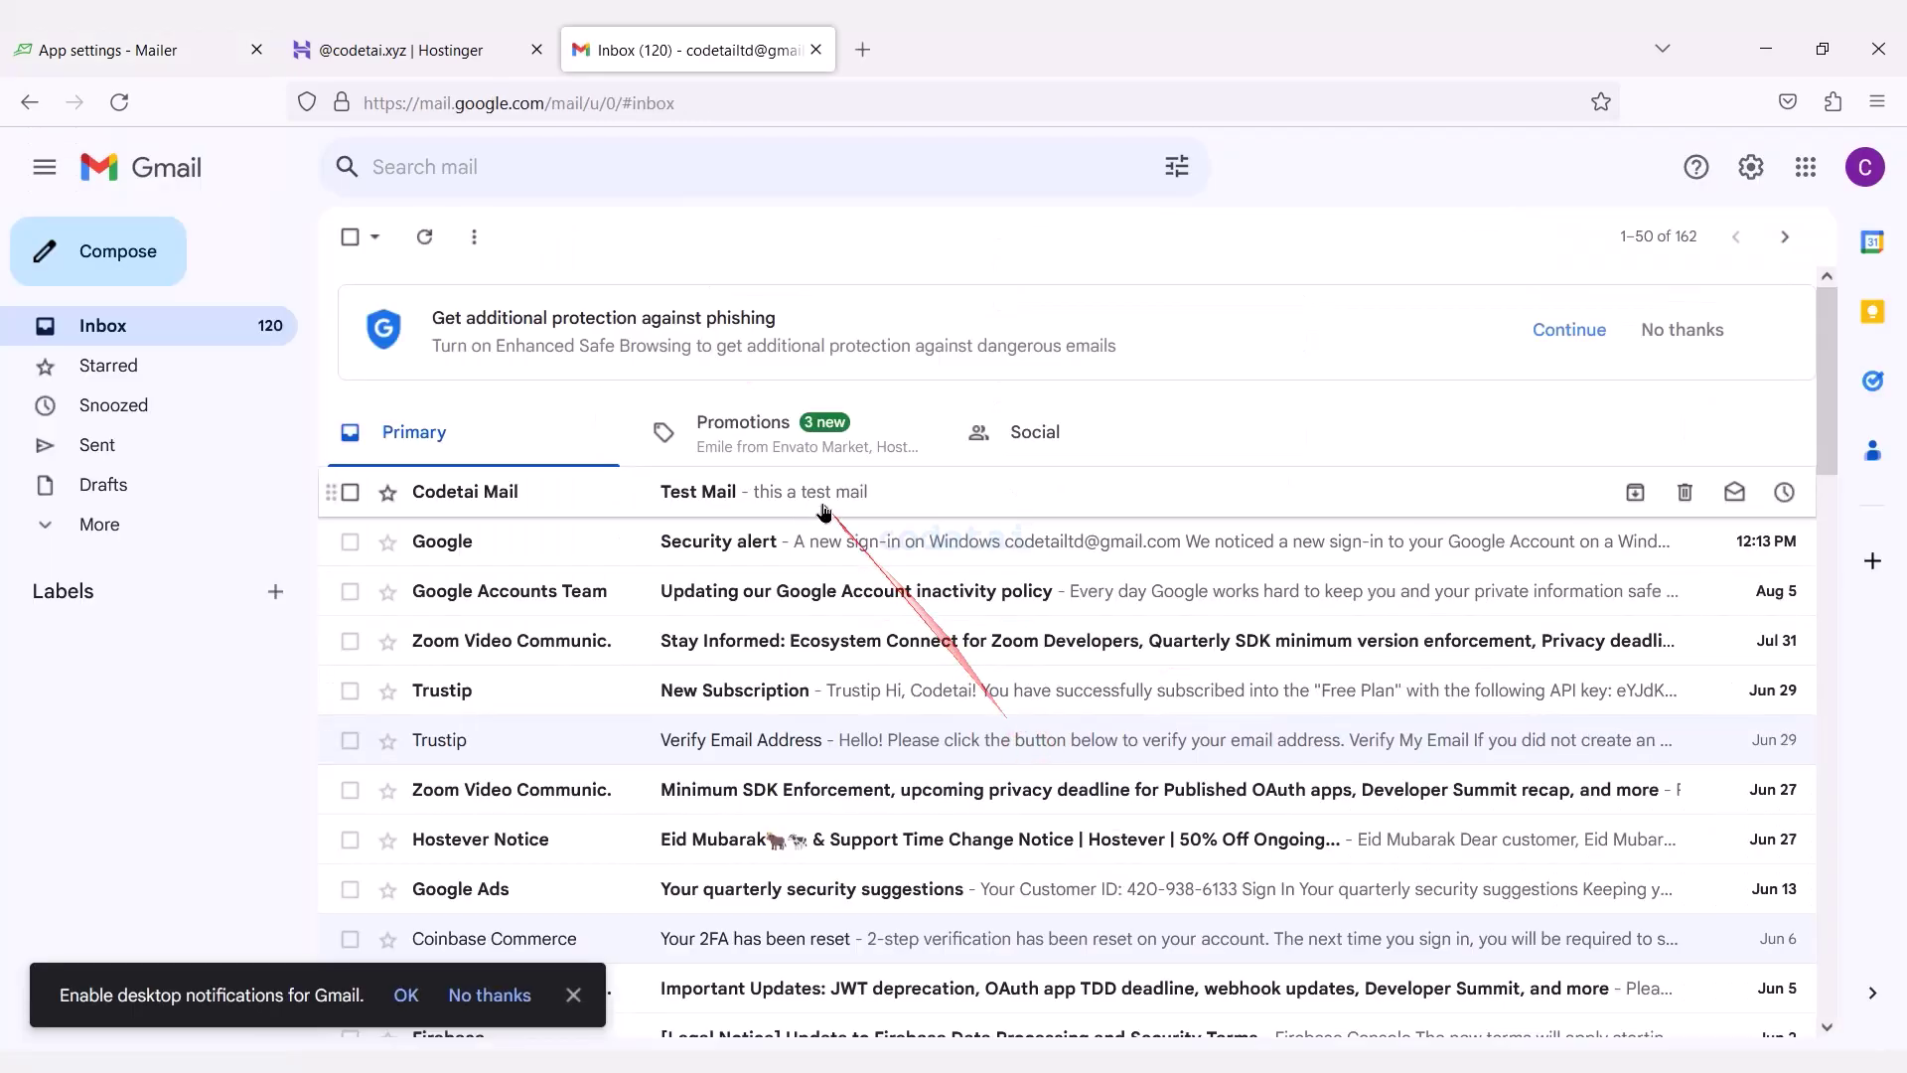
Open the received Test Mail in Gmail, then close the Gmail and Hostinger tabs.
{"action": "left_click", "coordinate": [784, 494]}
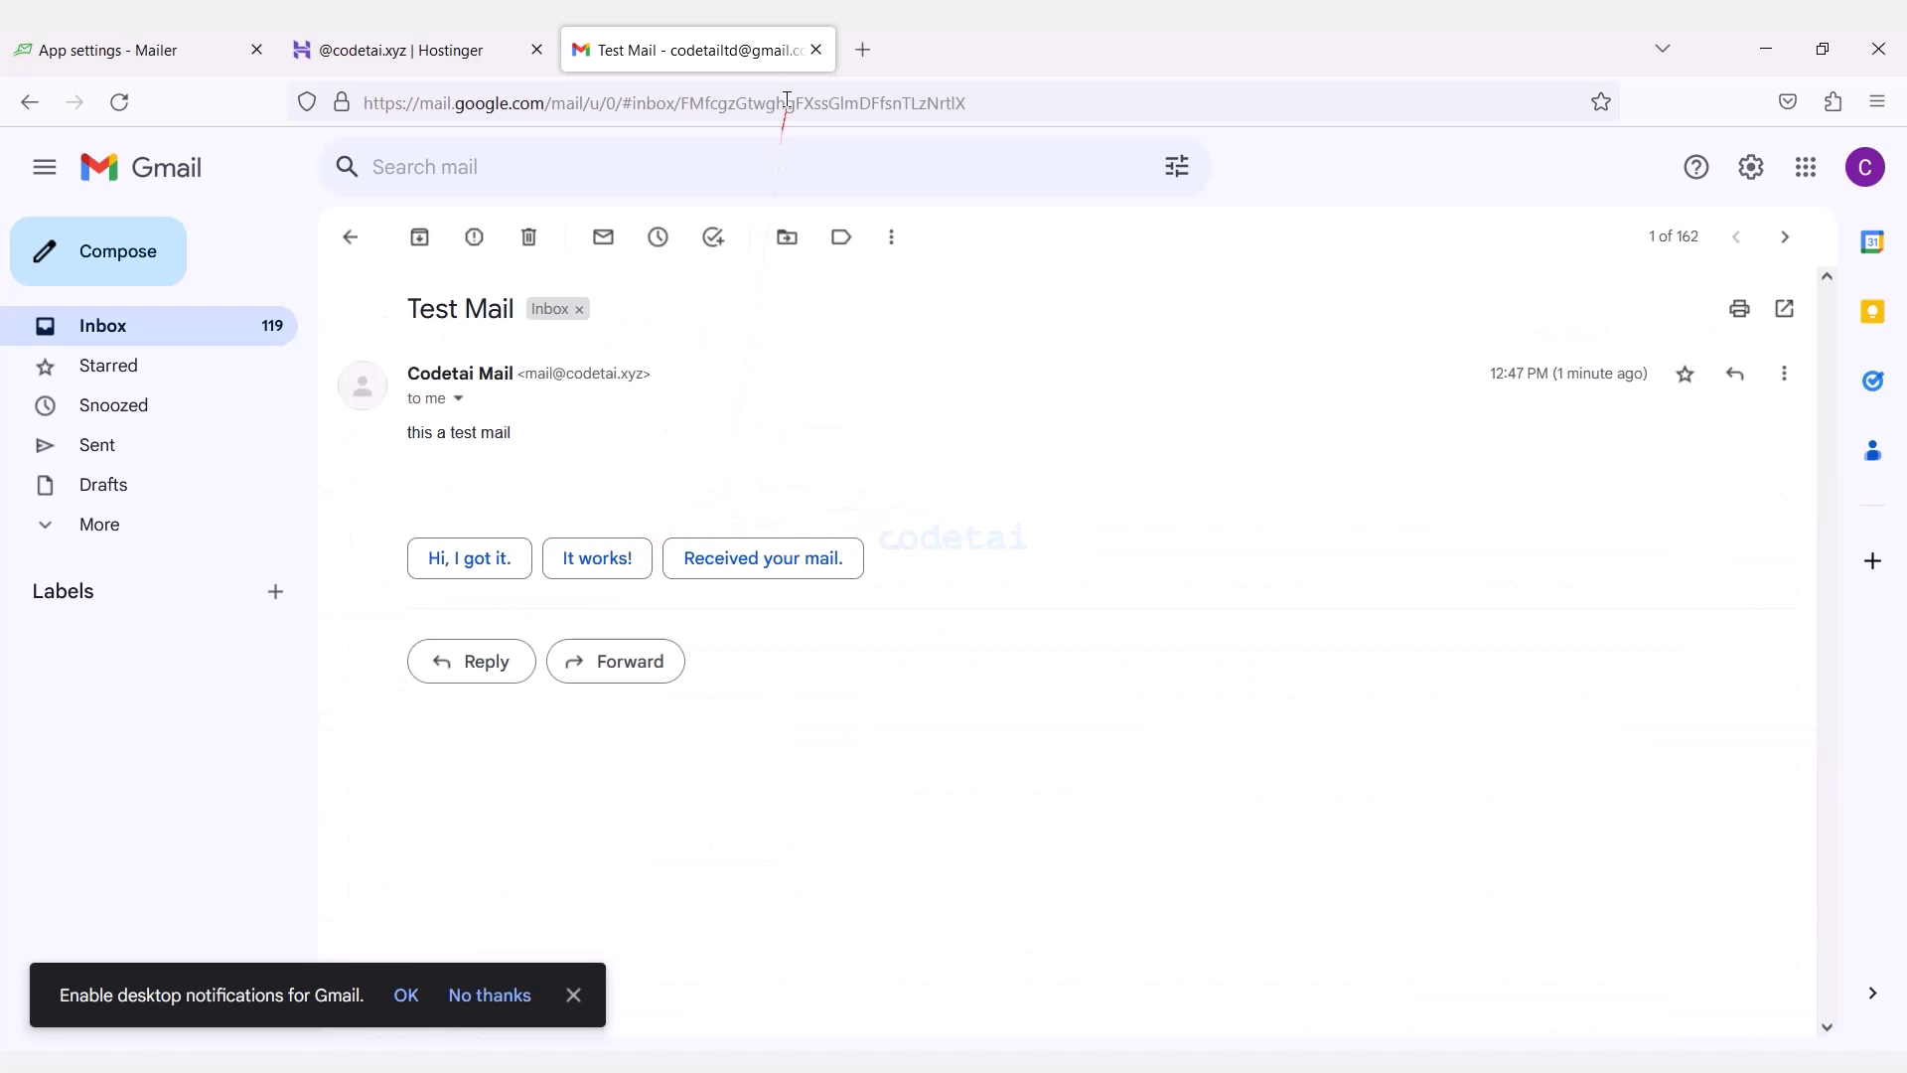
{"action": "left_click", "coordinate": [817, 50]}
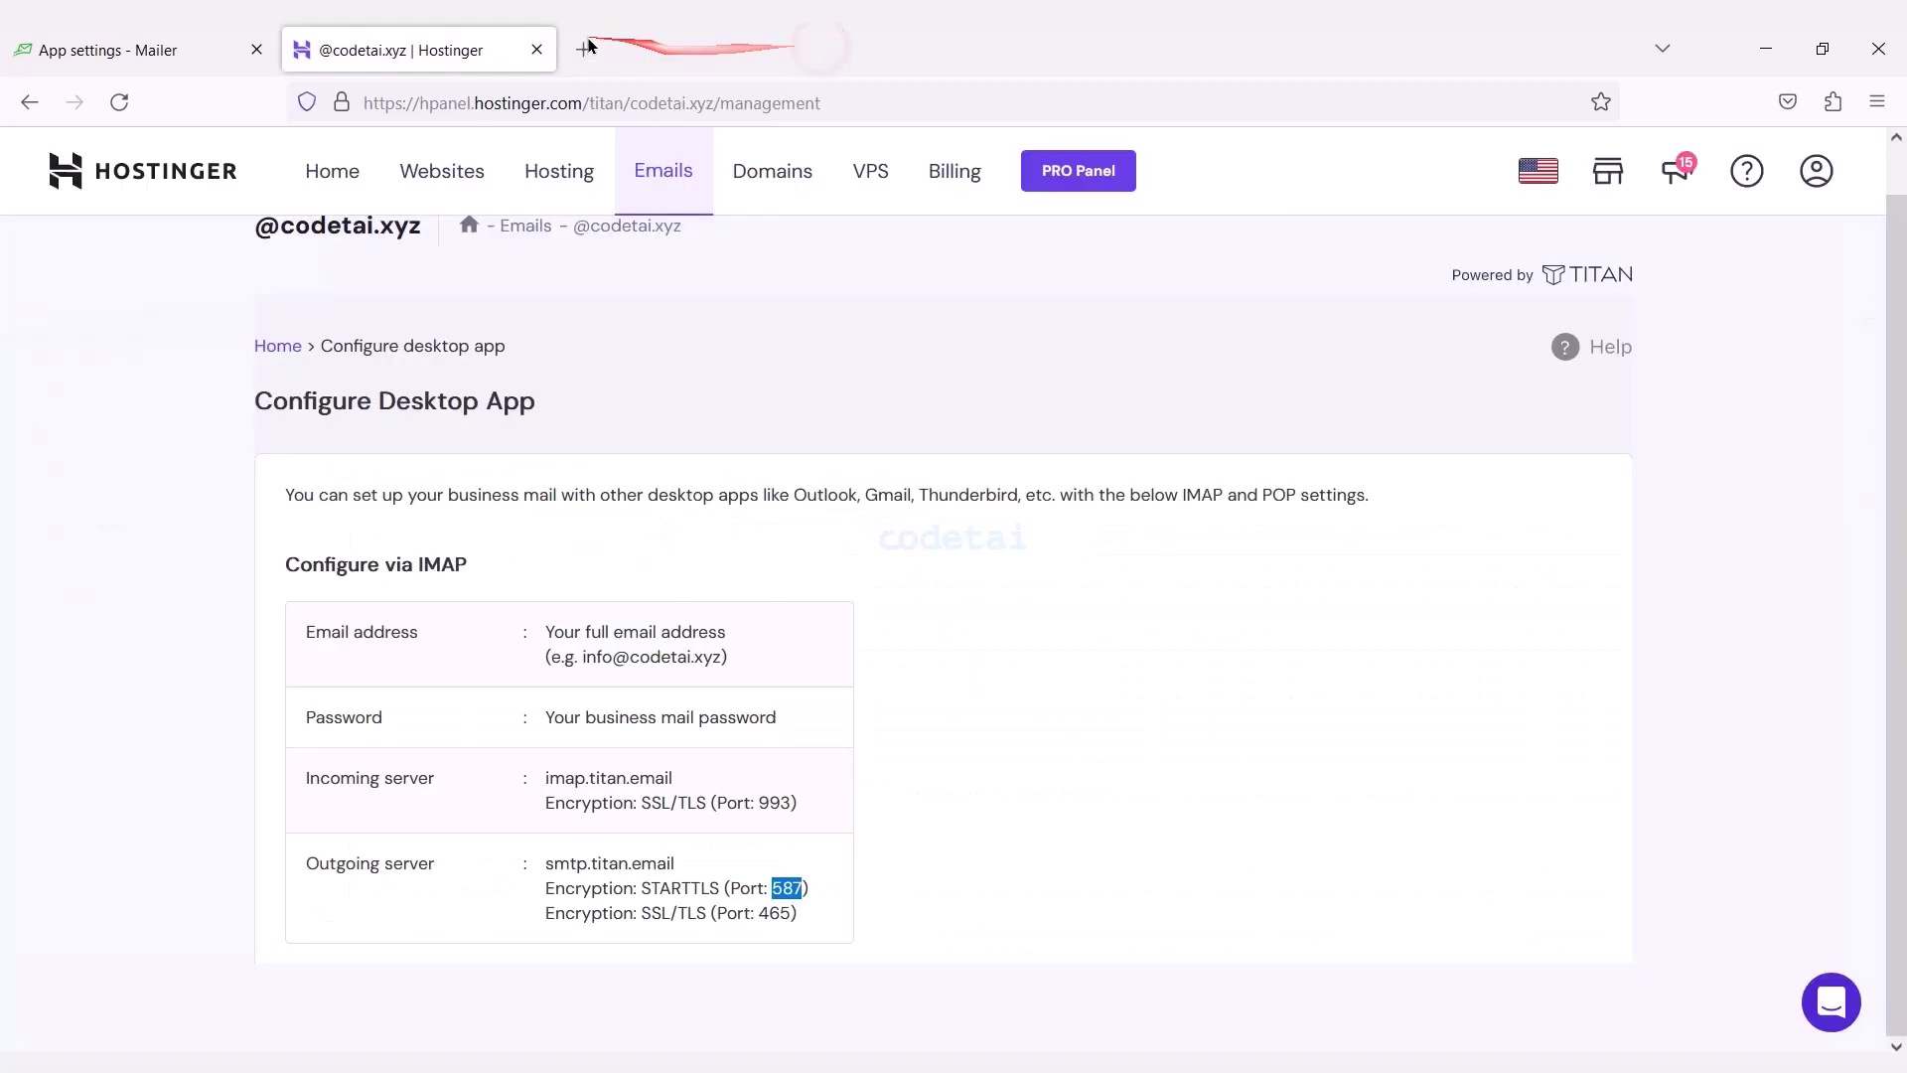
{"action": "left_click", "coordinate": [537, 49]}
Enter Codetai Mail as the company name in Mailer's General settings.
{"action": "scroll", "coordinate": [1186, 556], "scroll_direction": "up", "scroll_amount": 5}
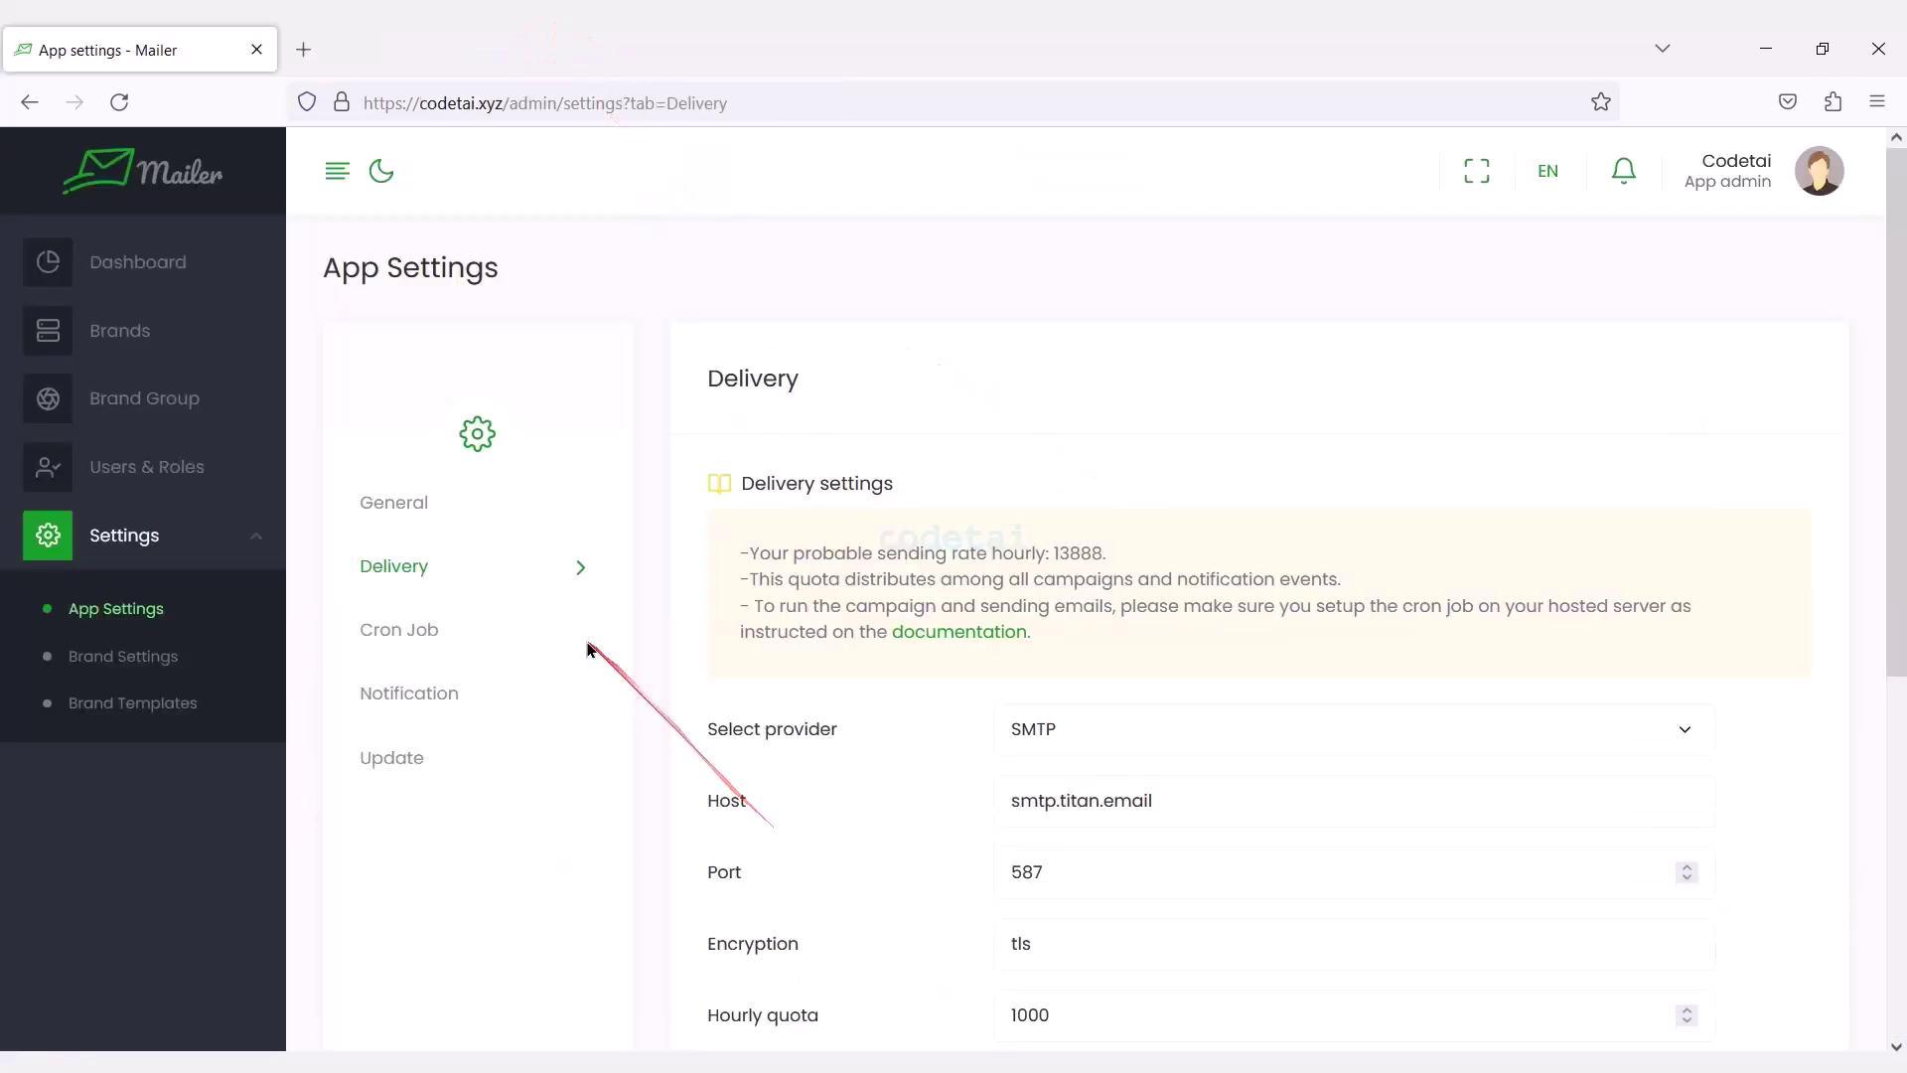
{"action": "left_click", "coordinate": [502, 512]}
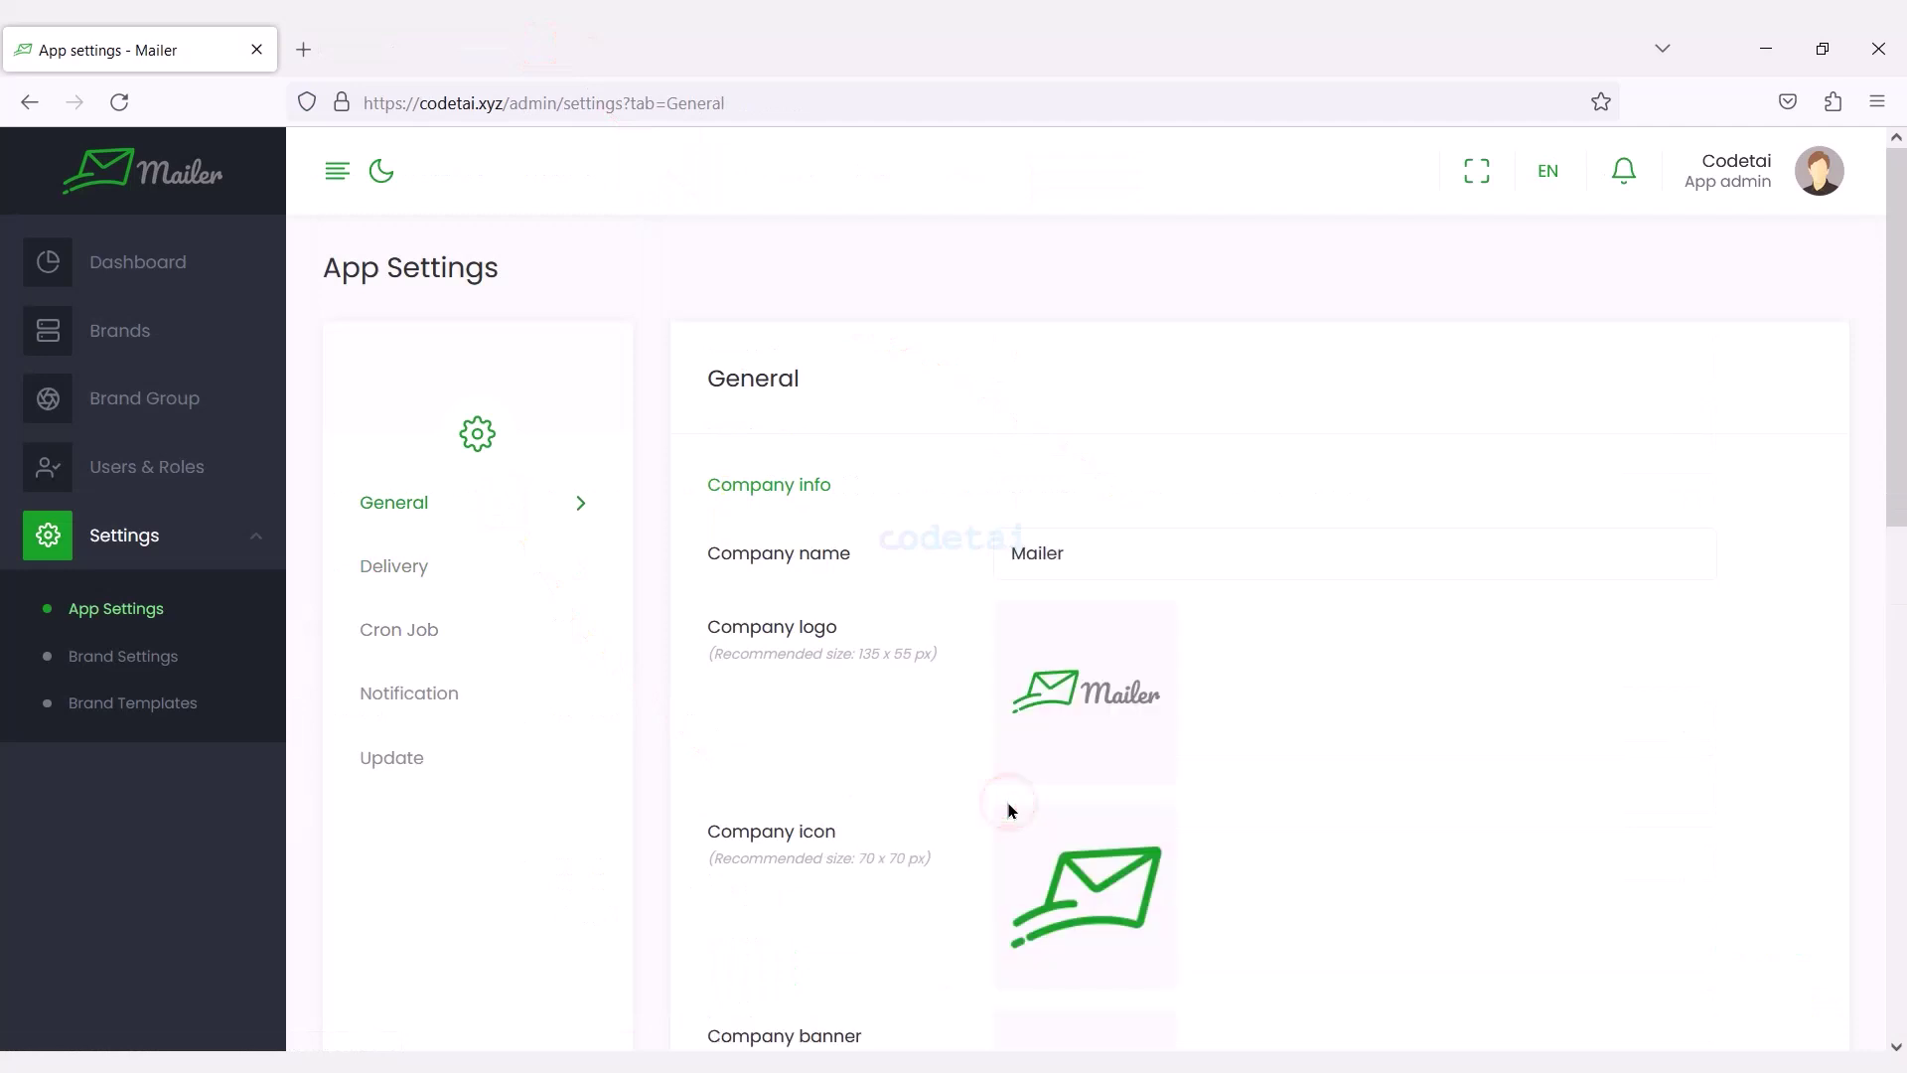
{"action": "scroll", "coordinate": [1898, 424], "scroll_direction": "down", "scroll_amount": 2}
{"action": "left_click_drag", "start_coordinate": [1898, 424], "coordinate": [1898, 867]}
{"action": "left_click_drag", "start_coordinate": [1898, 755], "coordinate": [1898, 448]}
{"action": "left_click_drag", "start_coordinate": [1116, 293], "coordinate": [849, 298]}
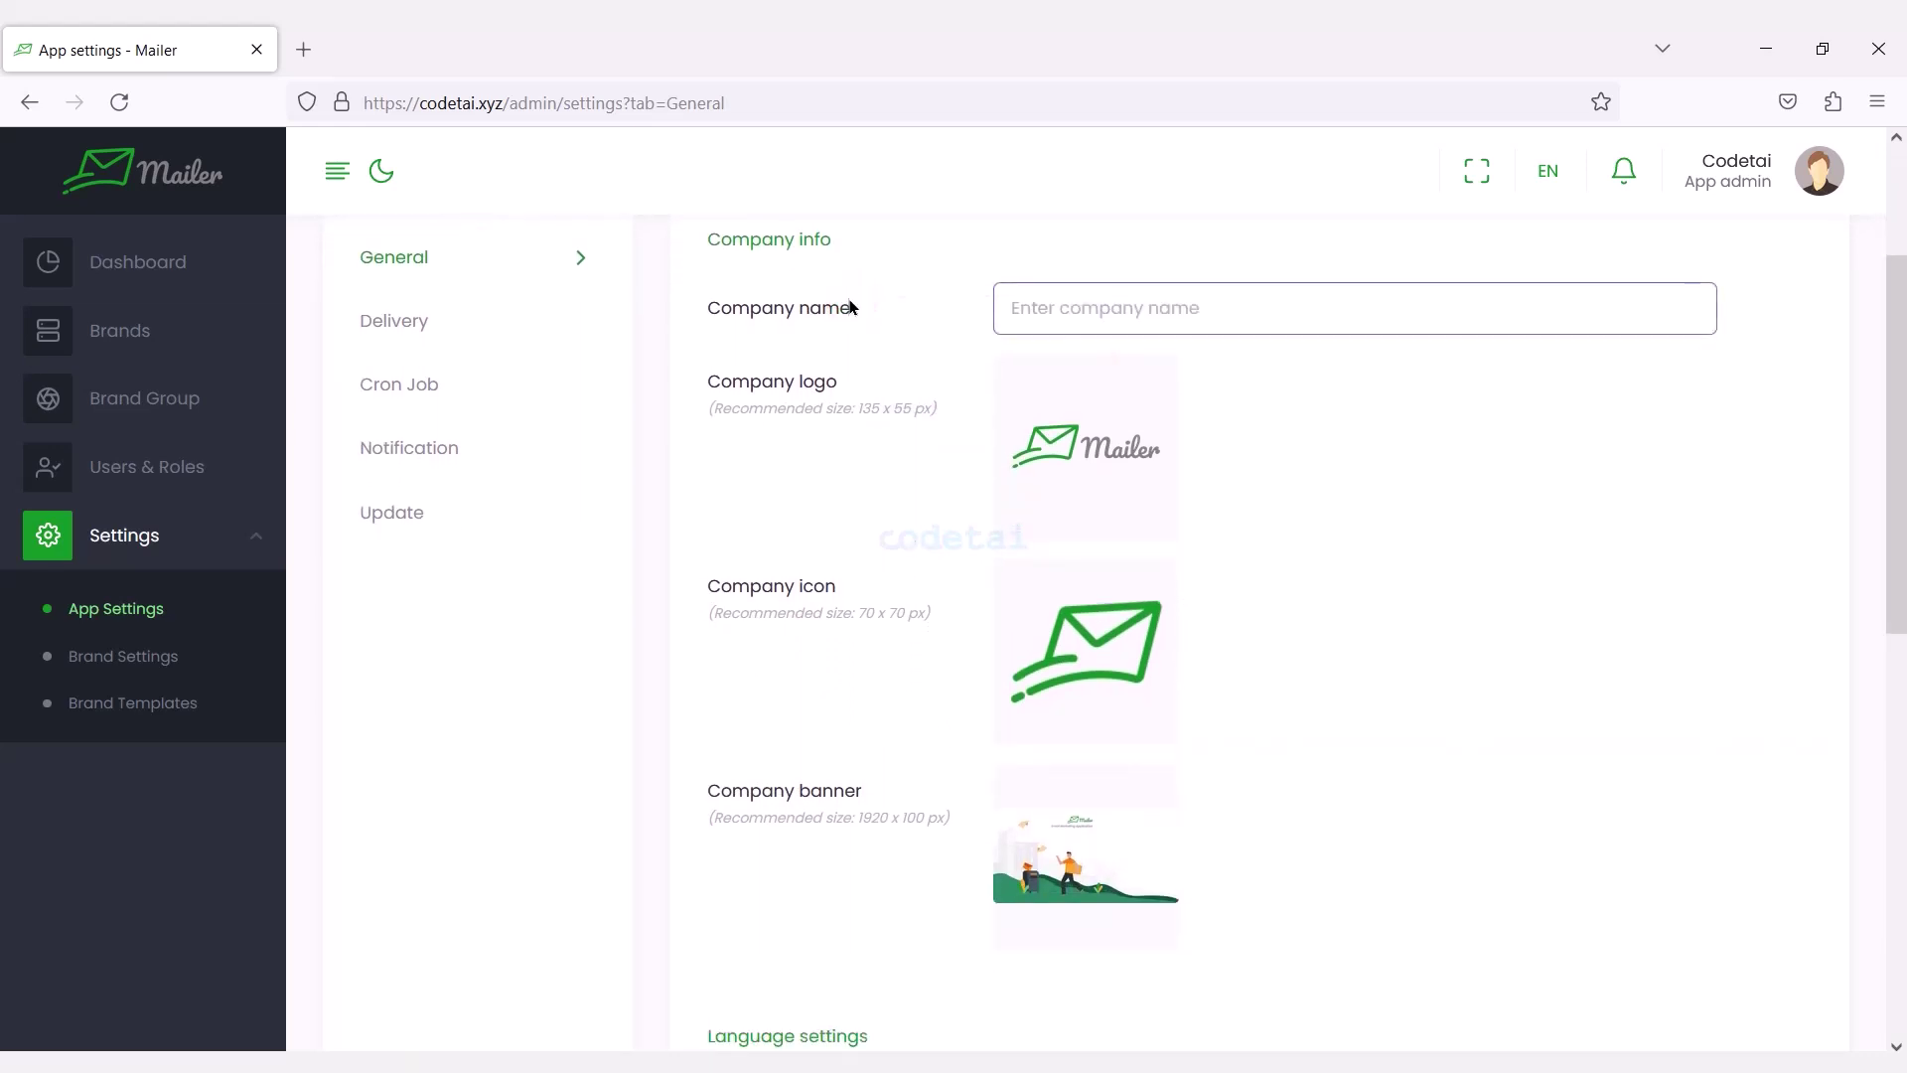
{"action": "type", "text": "Codetai Mail"}
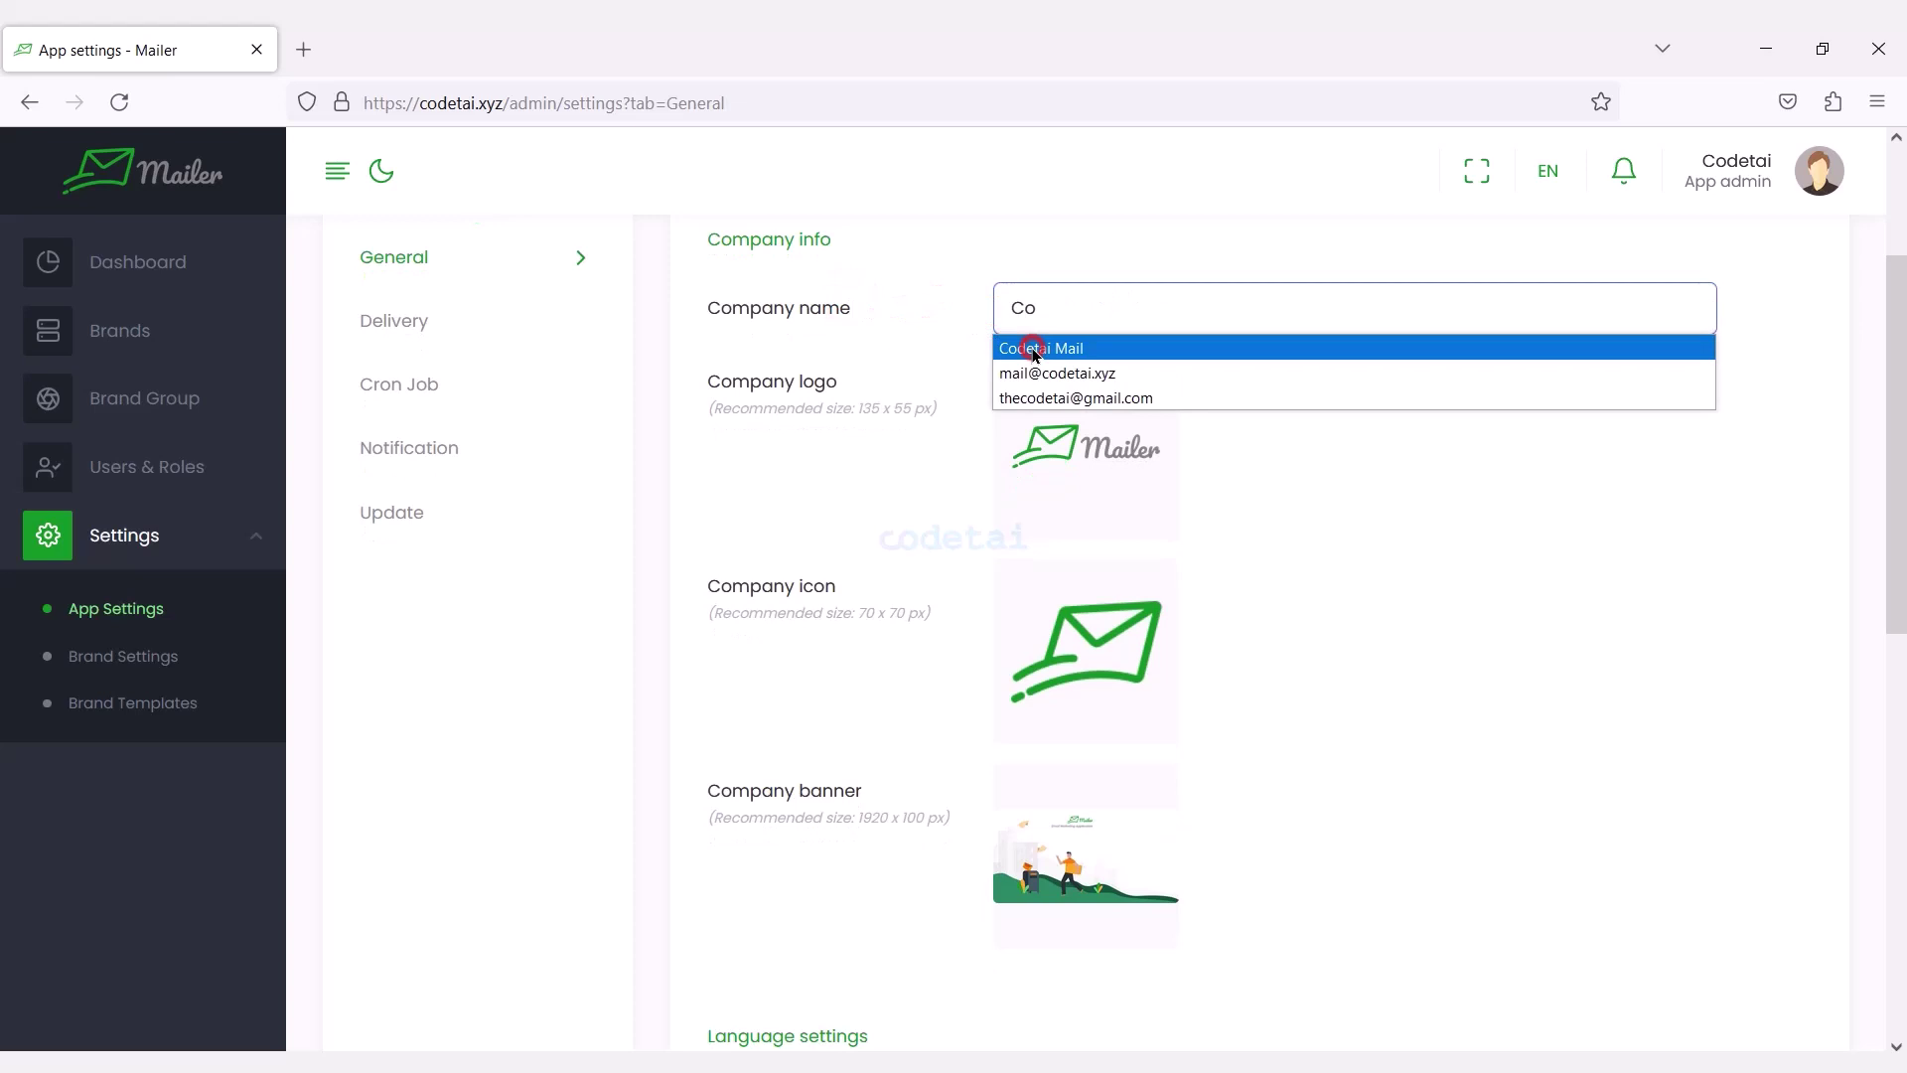
{"action": "left_click", "coordinate": [1041, 348]}
Upload the codetai image as the company logo and the favicon as the company icon.
{"action": "left_click", "coordinate": [1107, 676]}
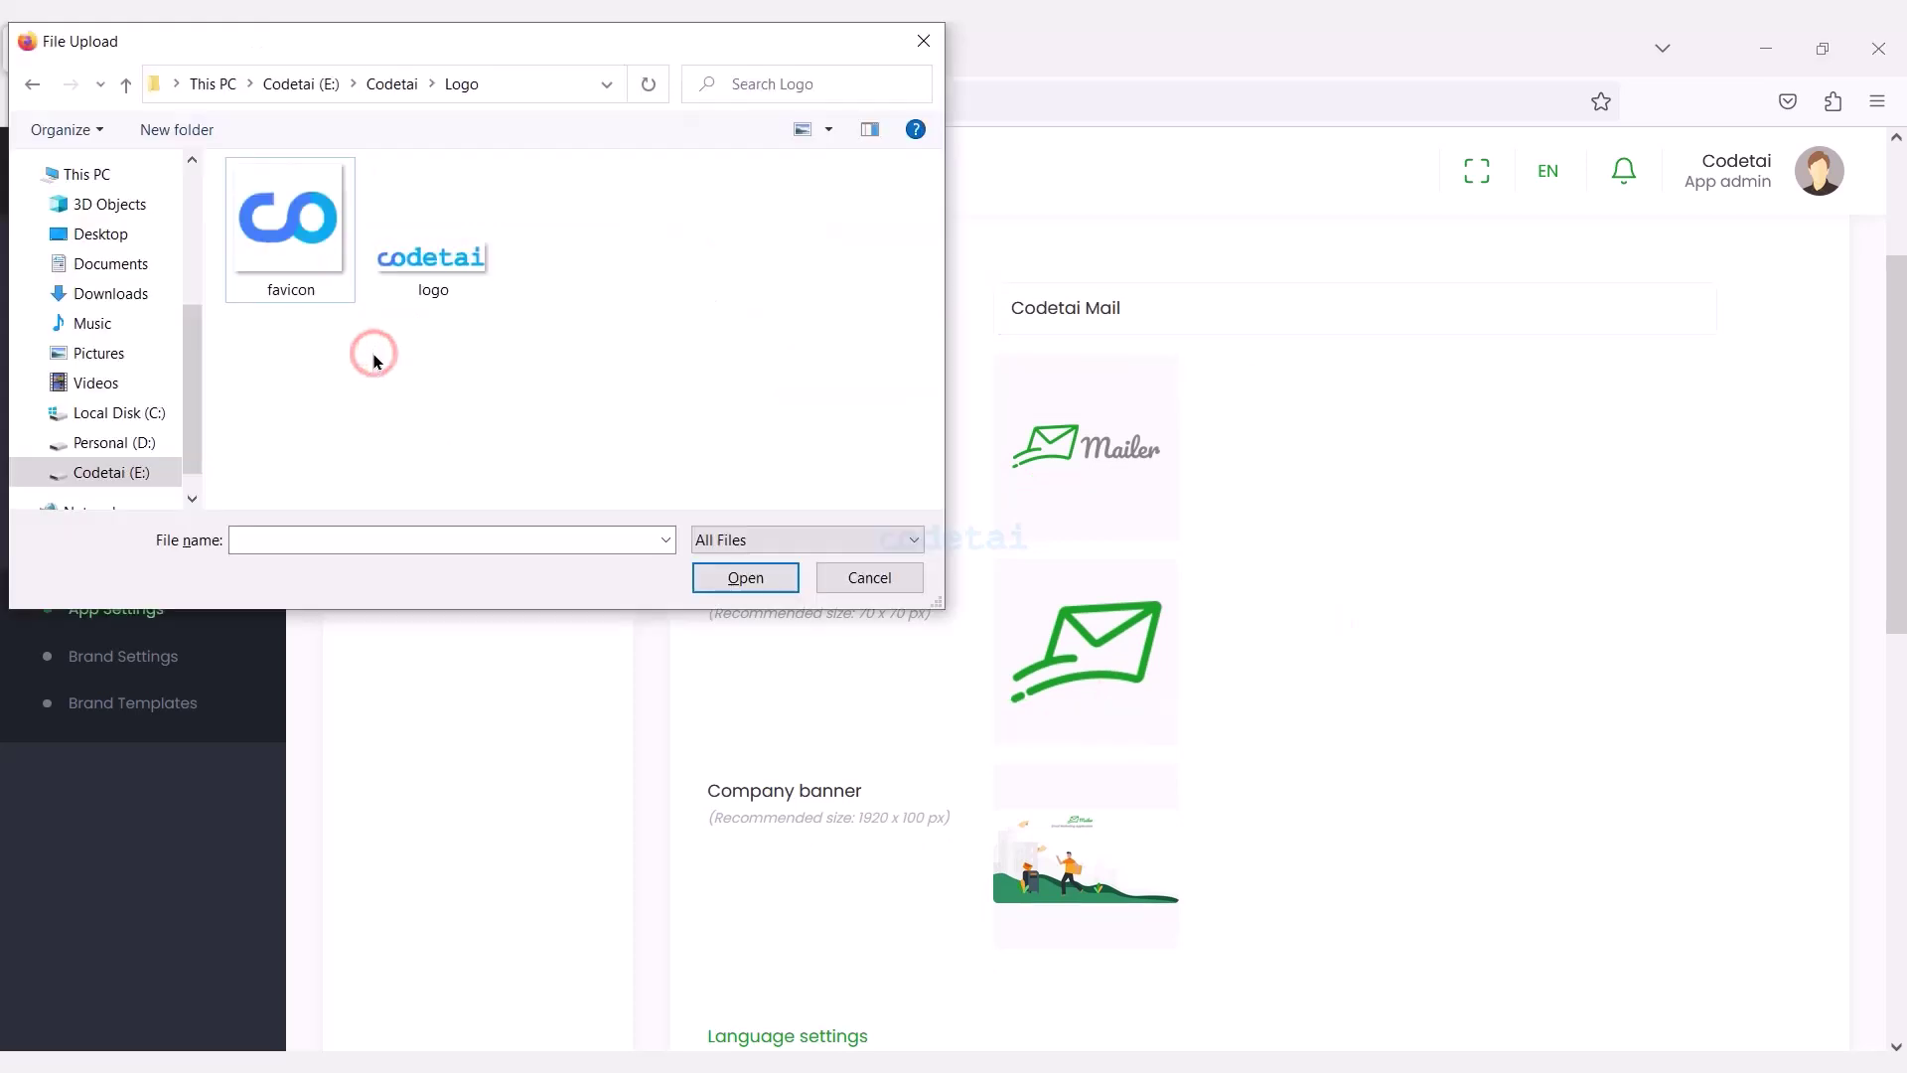
{"action": "double_click", "coordinate": [434, 260]}
{"action": "scroll", "coordinate": [1899, 558], "scroll_direction": "down", "scroll_amount": 1}
{"action": "left_click", "coordinate": [1086, 468]}
{"action": "double_click", "coordinate": [460, 255]}
{"action": "left_click", "coordinate": [1070, 683]}
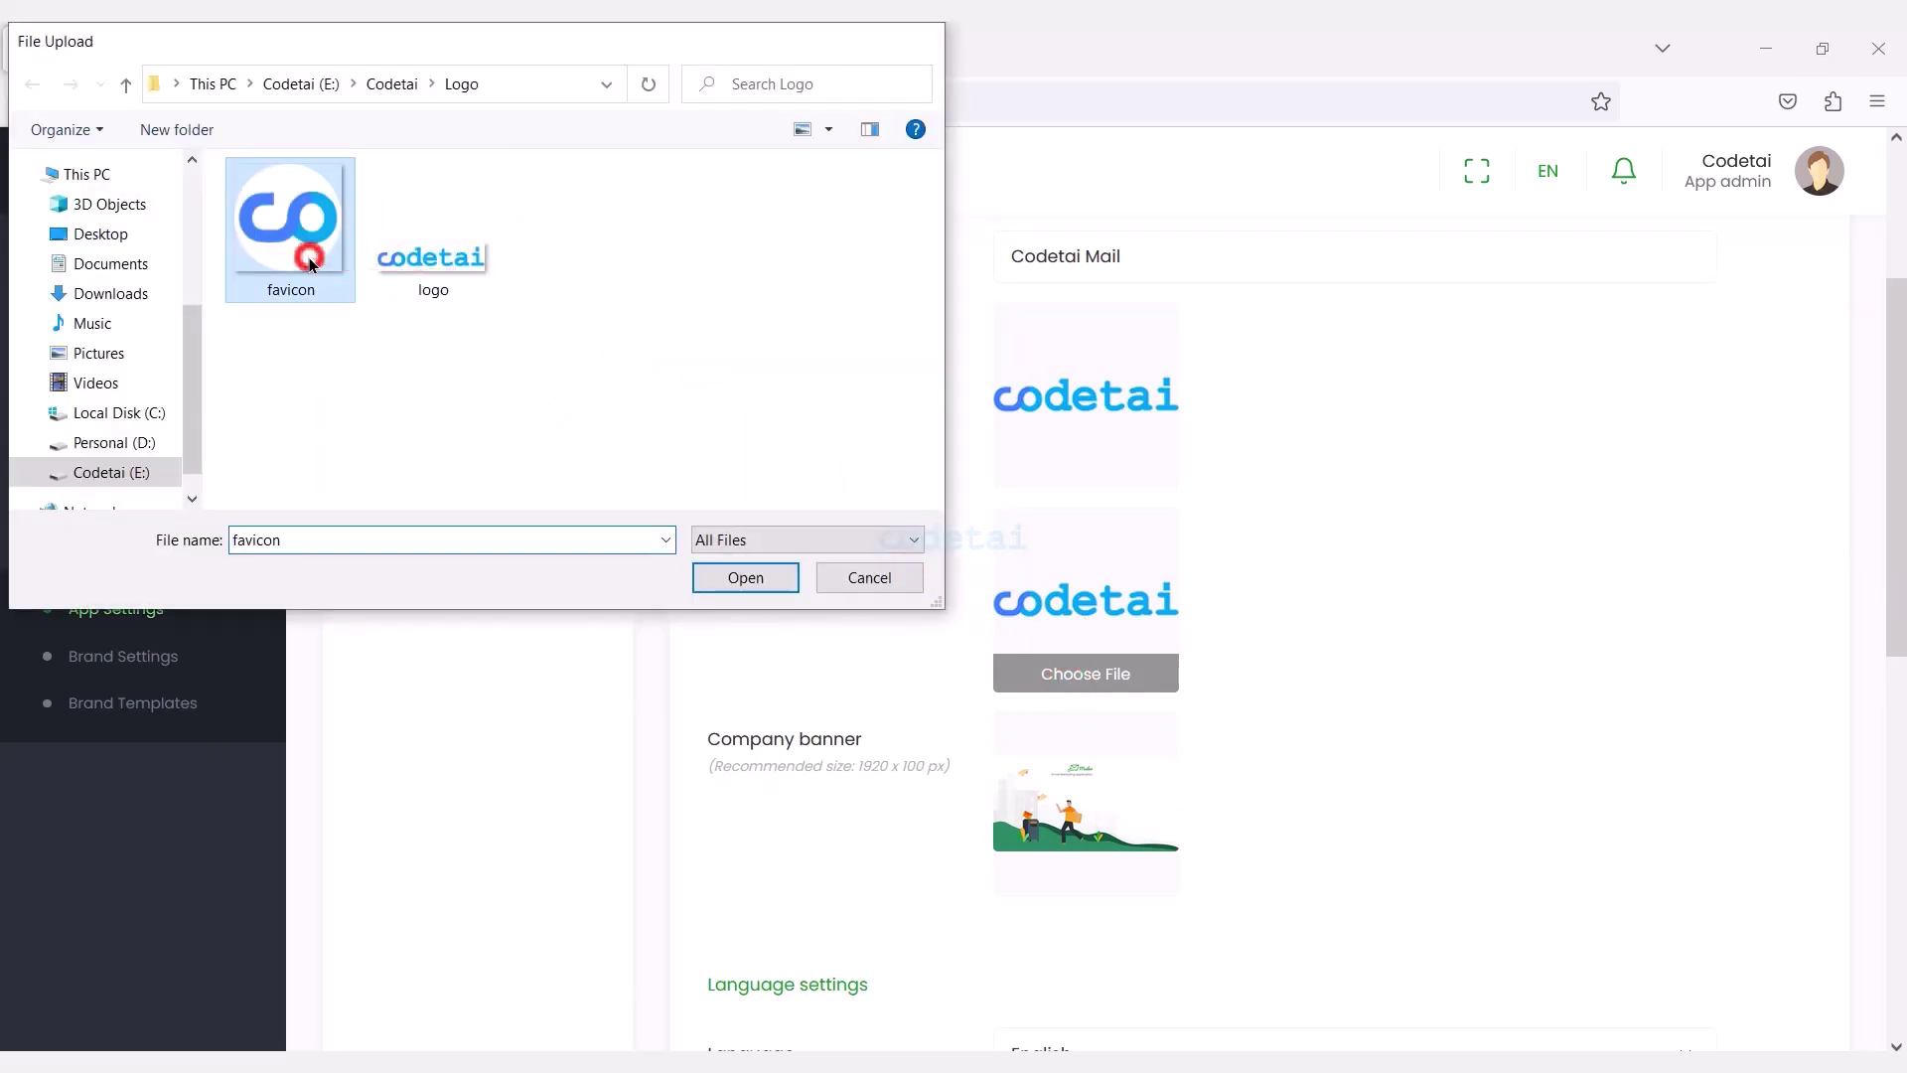
{"action": "double_click", "coordinate": [298, 249]}
Keep English as the app language, review the date settings, and save the general settings.
{"action": "scroll", "coordinate": [887, 601], "scroll_direction": "down", "scroll_amount": 5}
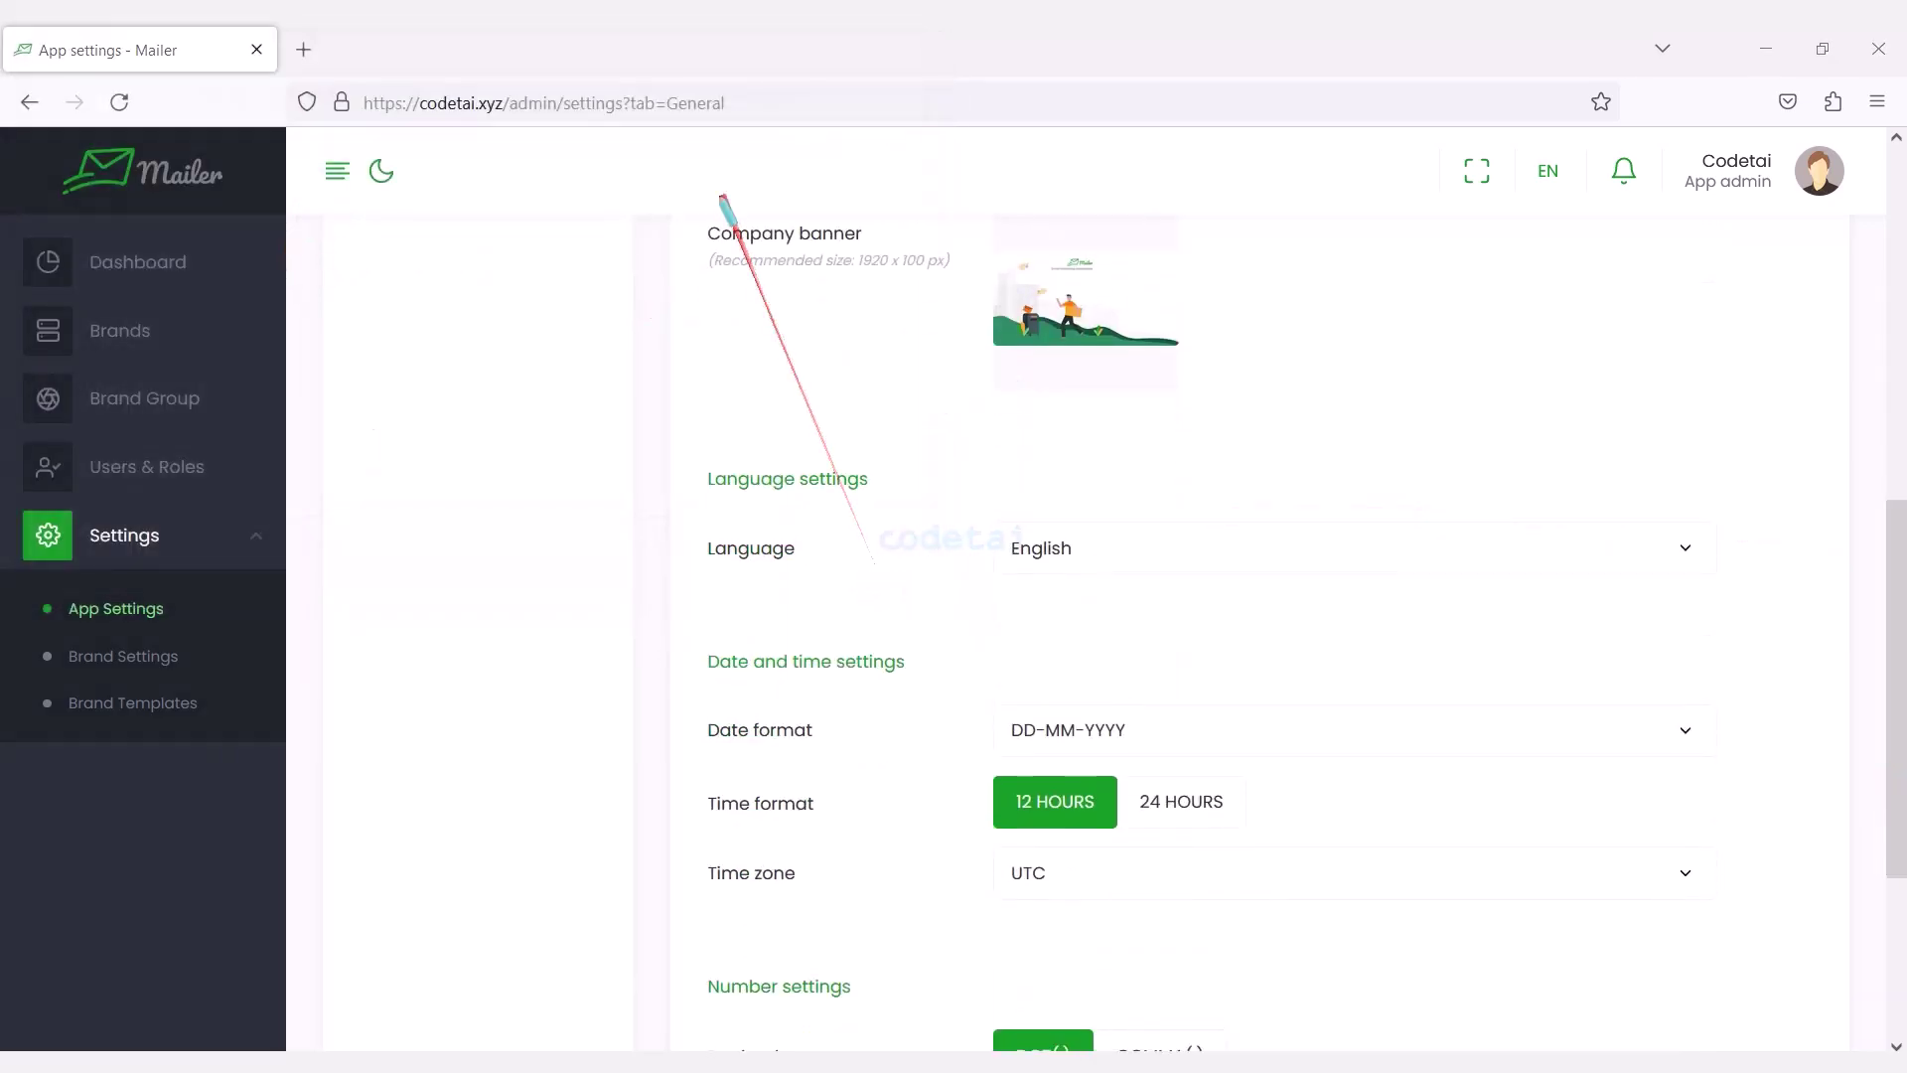
{"action": "left_click_drag", "start_coordinate": [692, 214], "coordinate": [1240, 368]}
{"action": "left_click", "coordinate": [1072, 549]}
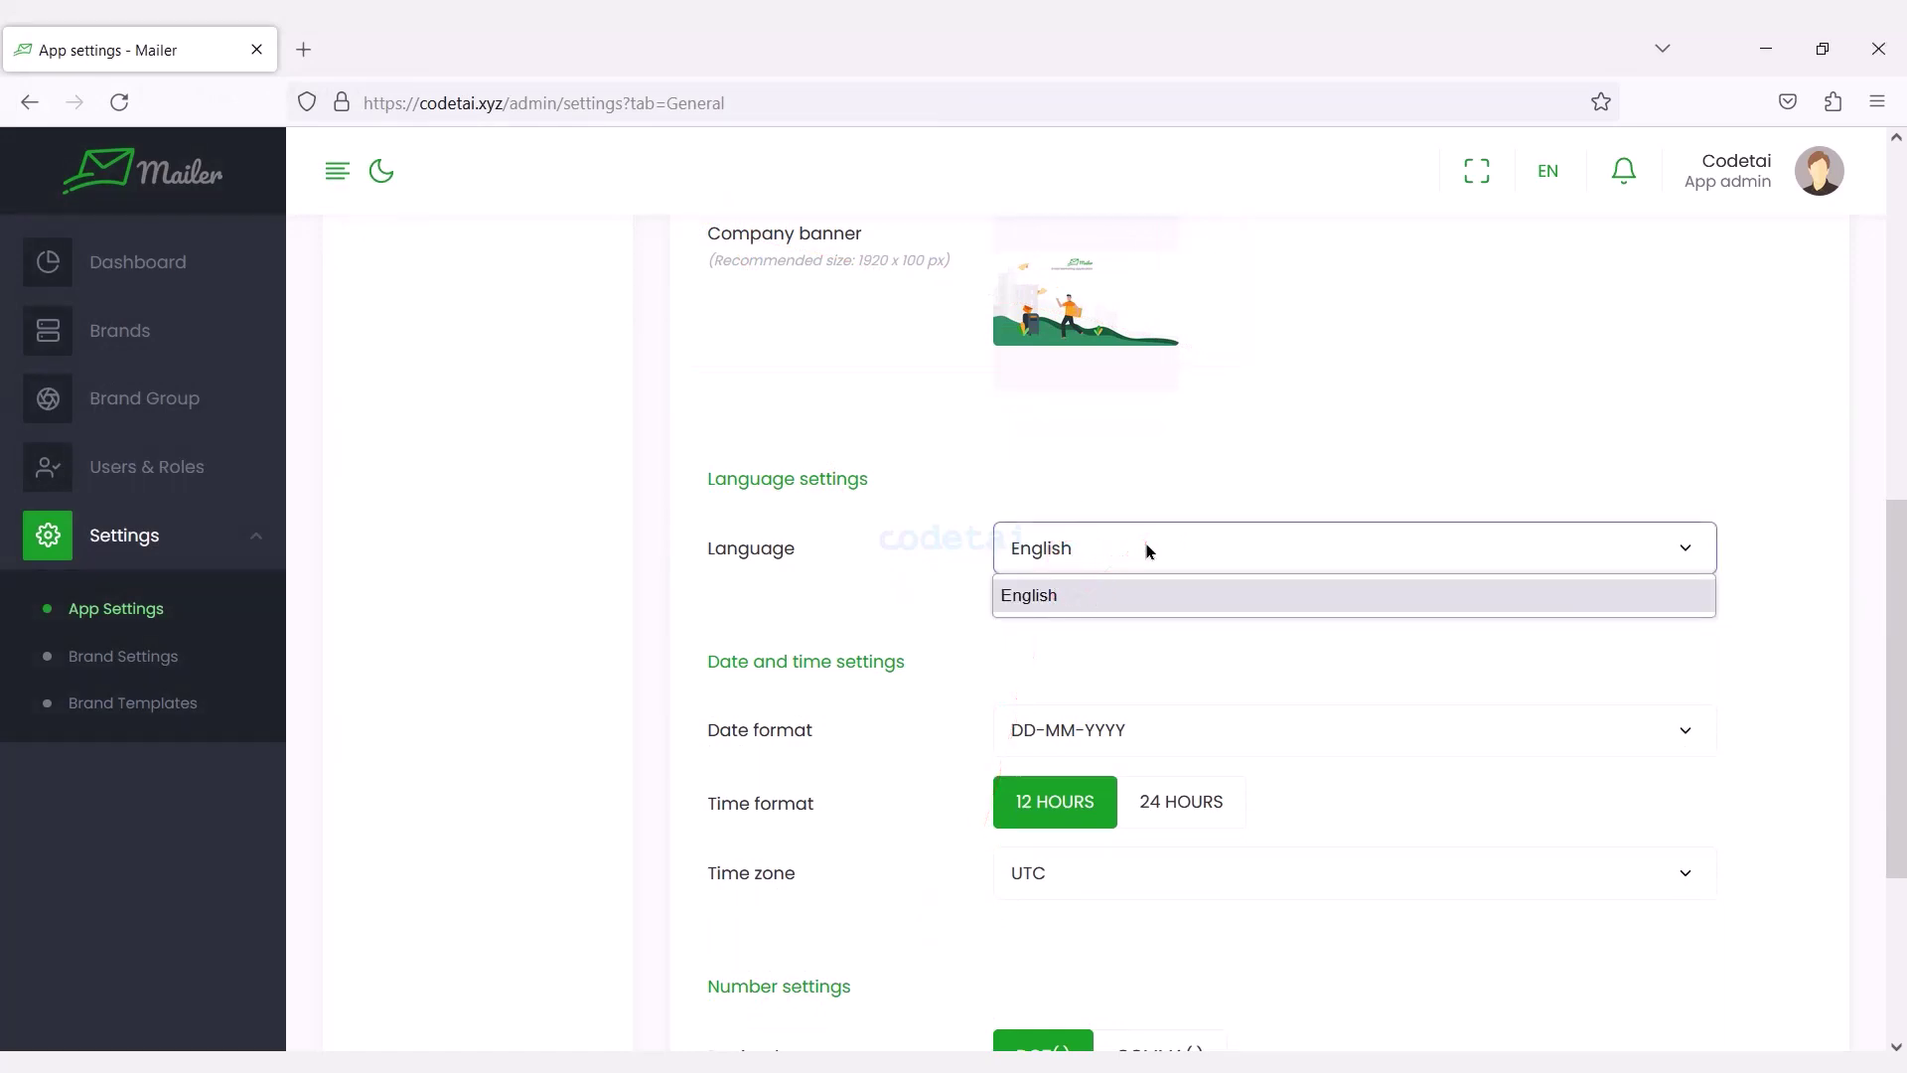
{"action": "left_click", "coordinate": [1519, 623]}
{"action": "left_click_drag", "start_coordinate": [1897, 576], "coordinate": [1901, 778]}
{"action": "left_click", "coordinate": [1169, 425]}
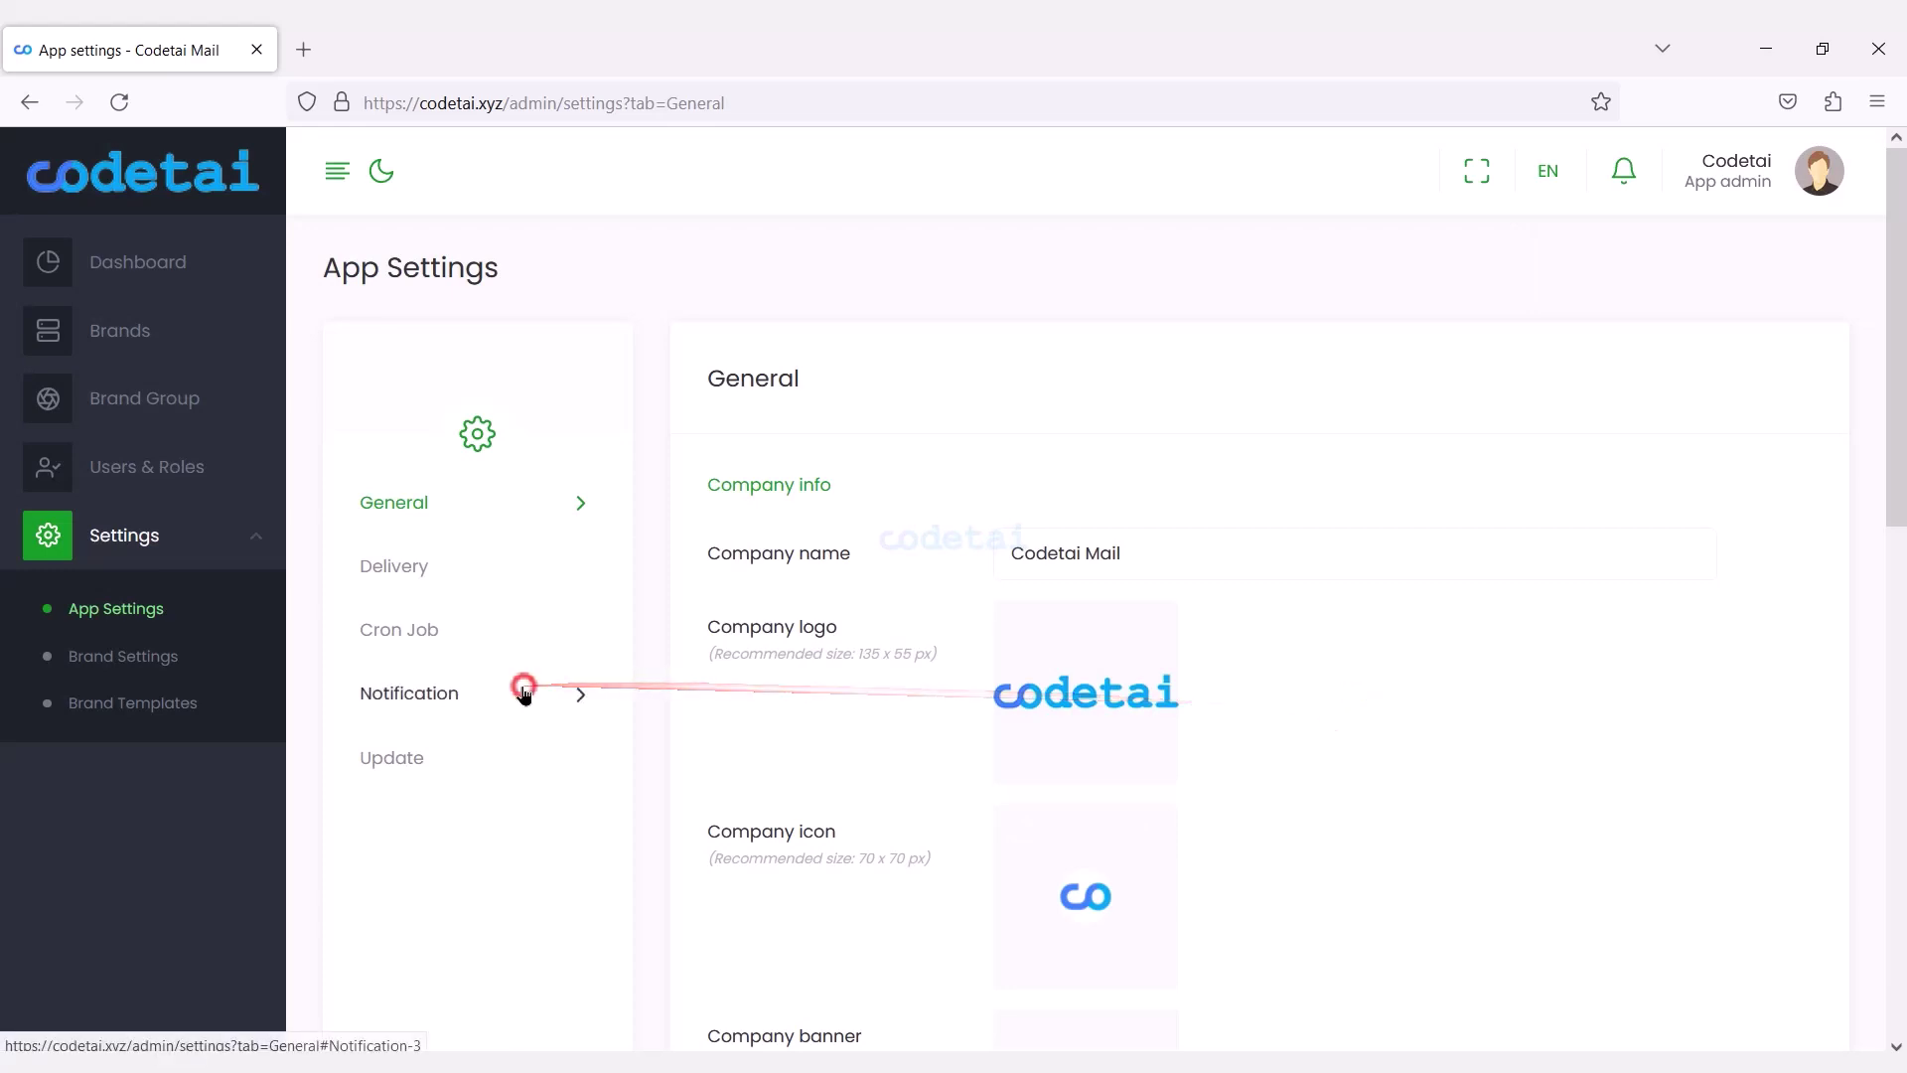
Review the User invitation and User joined notification settings without changing them.
{"action": "left_click", "coordinate": [525, 695]}
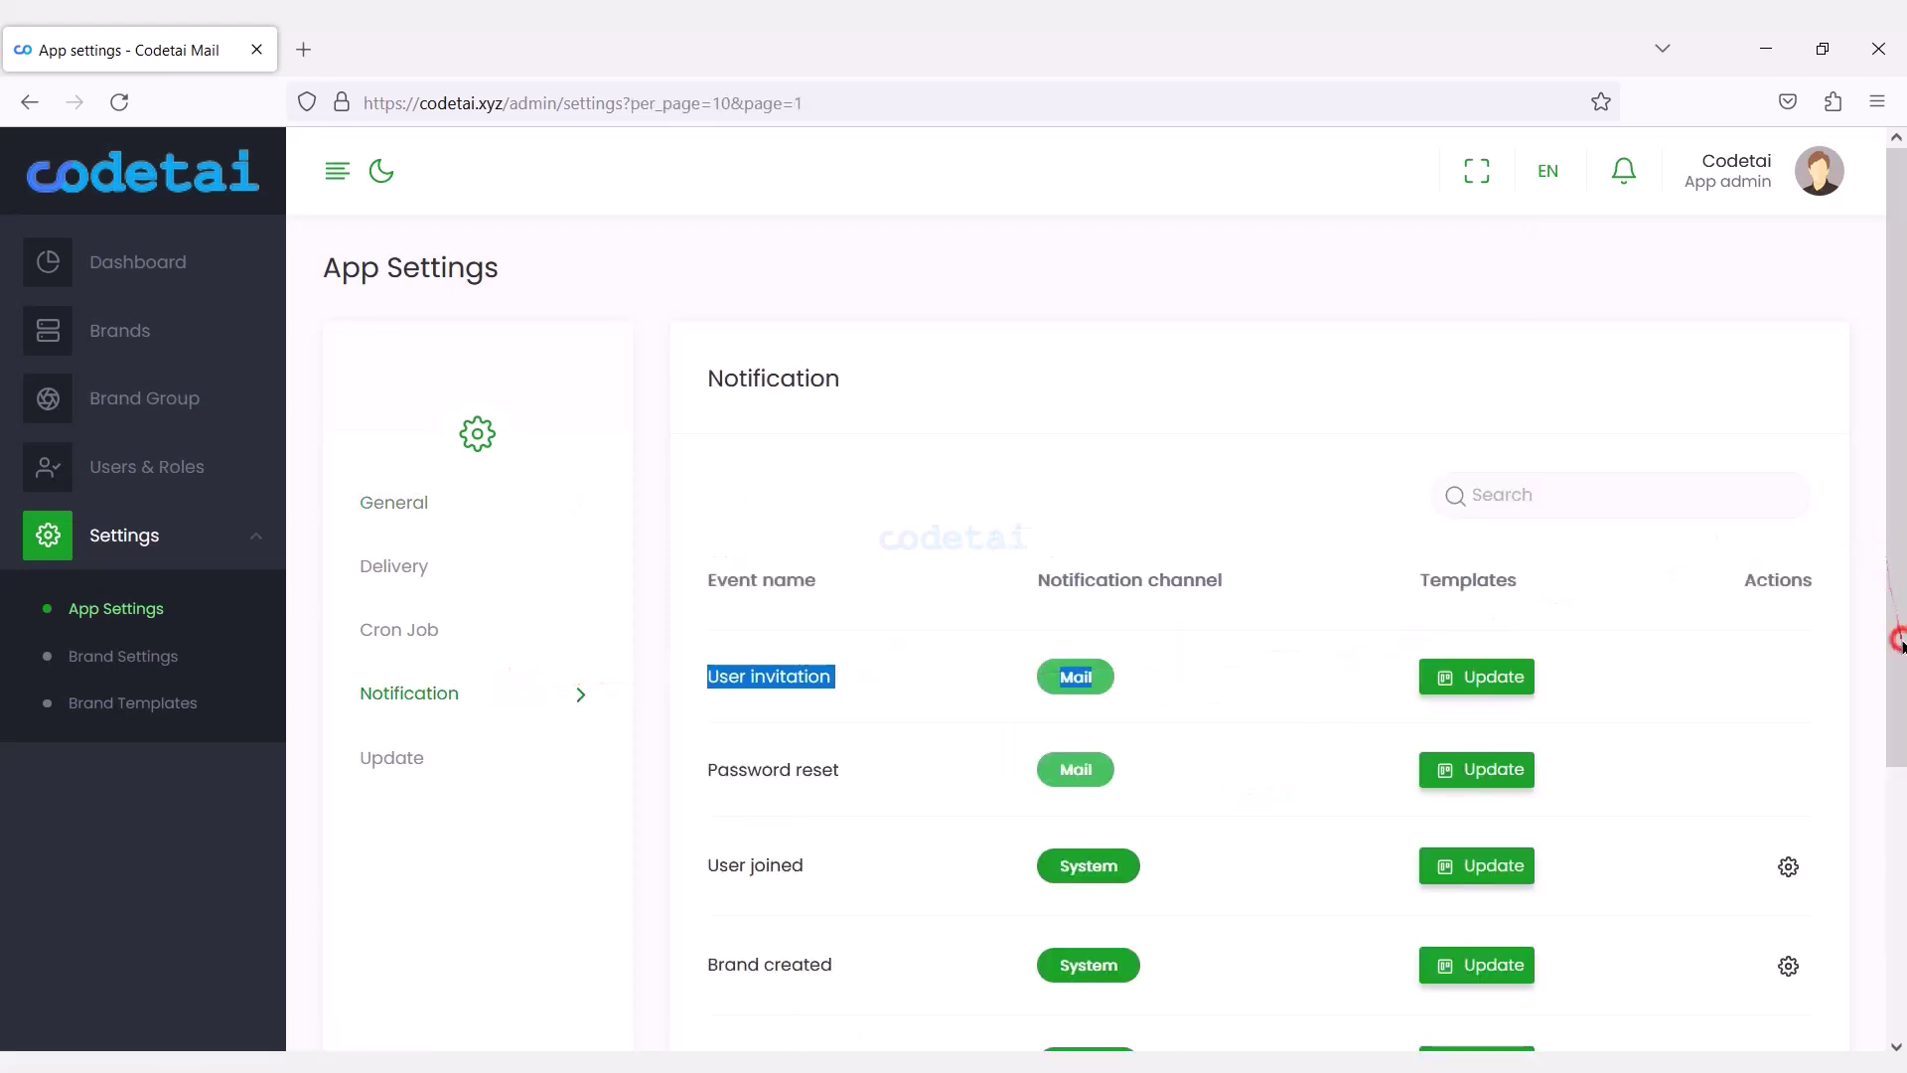
{"action": "scroll", "coordinate": [1900, 641], "scroll_direction": "down", "scroll_amount": 3}
{"action": "left_click", "coordinate": [1470, 447]}
{"action": "scroll", "coordinate": [1388, 735], "scroll_direction": "down", "scroll_amount": 2}
{"action": "left_click", "coordinate": [1399, 178]}
{"action": "scroll", "coordinate": [1900, 640], "scroll_direction": "down", "scroll_amount": 2}
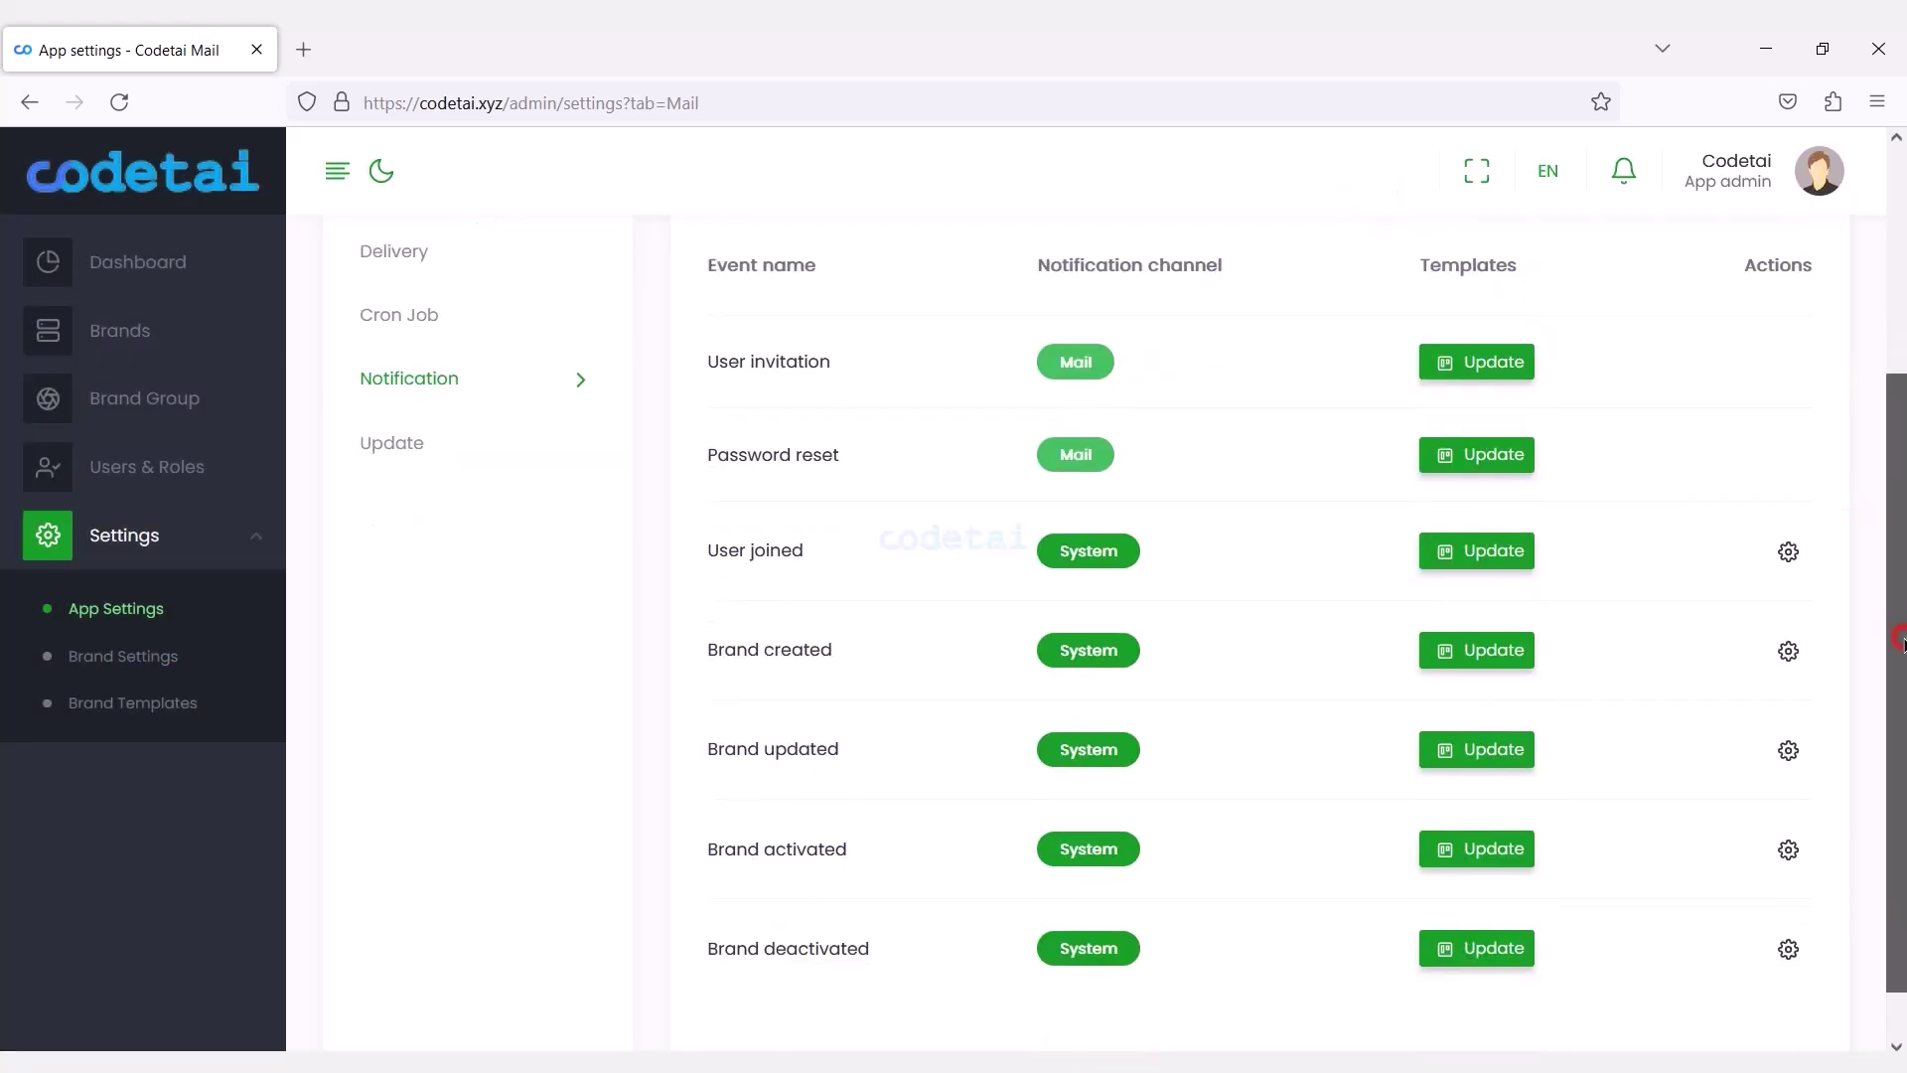
{"action": "left_click", "coordinate": [1788, 551]}
{"action": "left_click", "coordinate": [824, 536]}
{"action": "left_click", "coordinate": [1286, 177]}
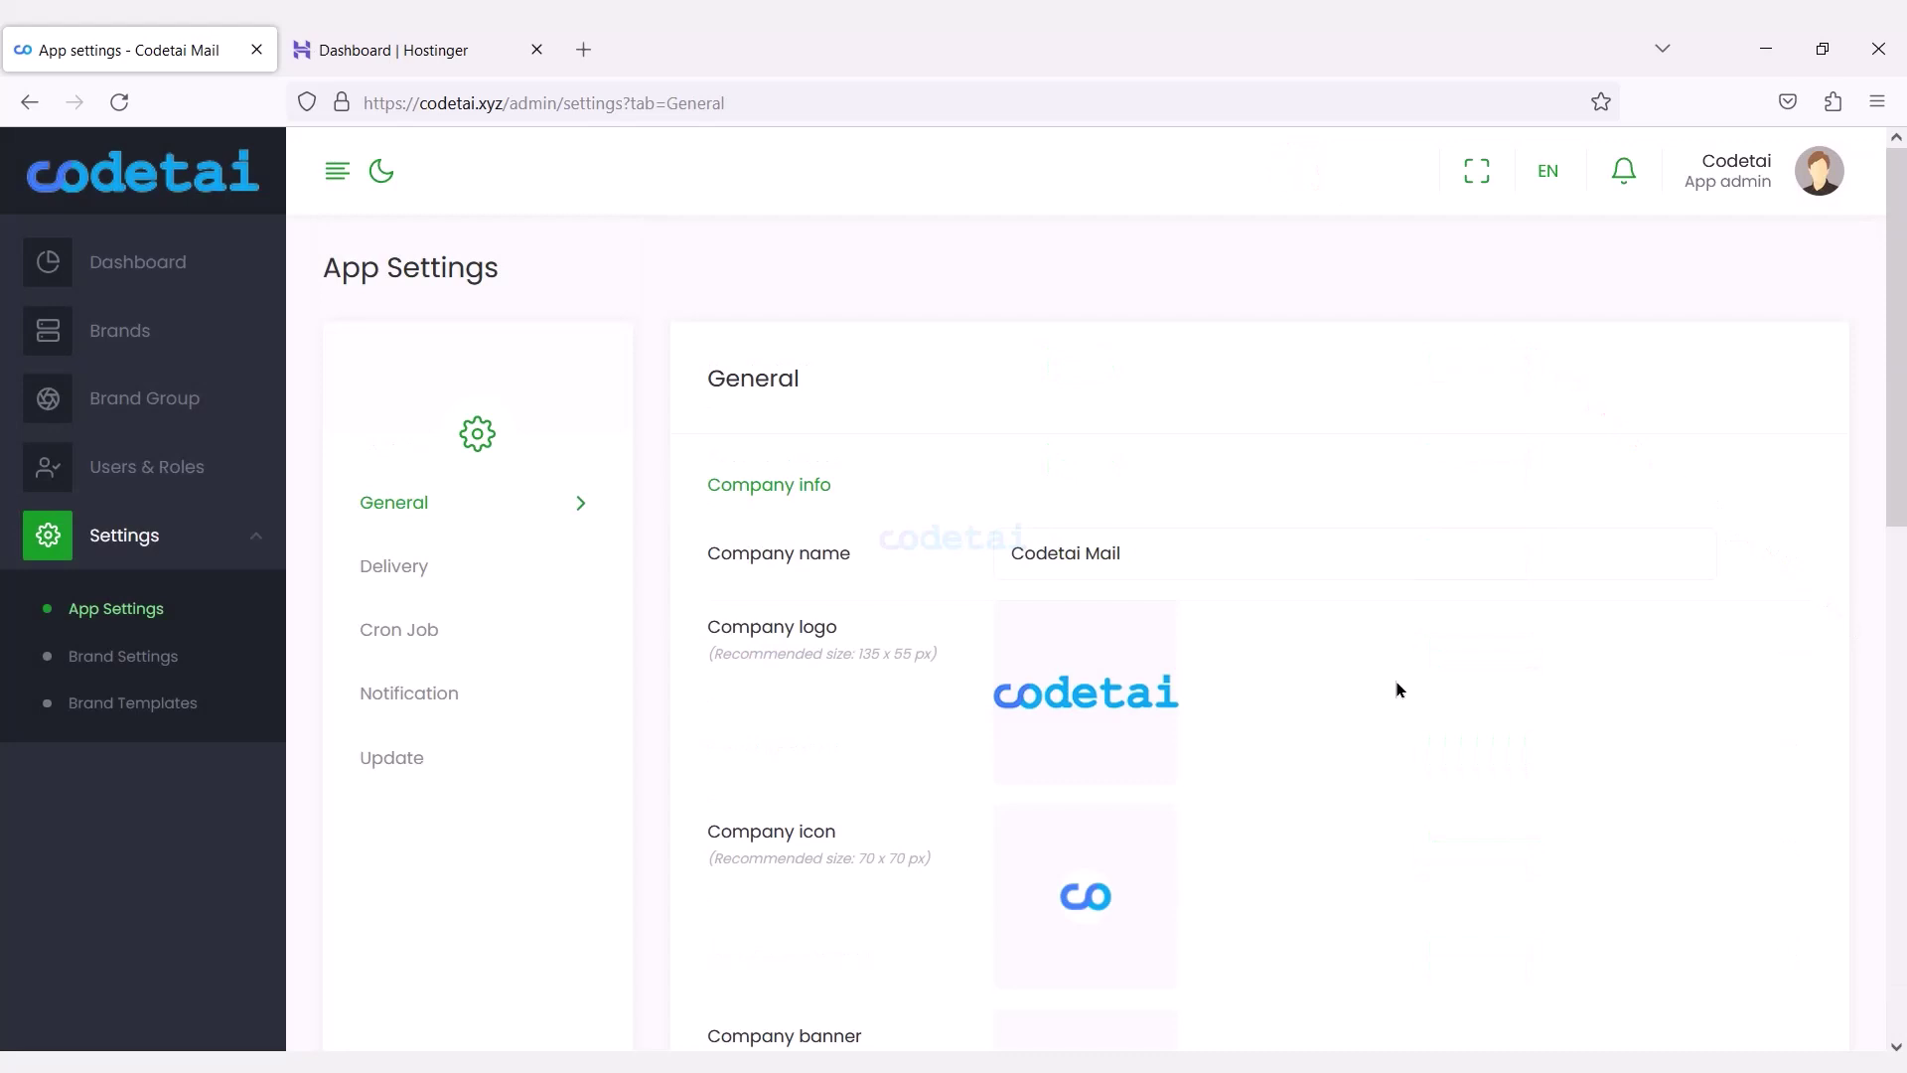
Save brand delivery via SMTP at smtp.titan.email, port 587 with tls, then check Tracking settings.
{"action": "left_click", "coordinate": [198, 677]}
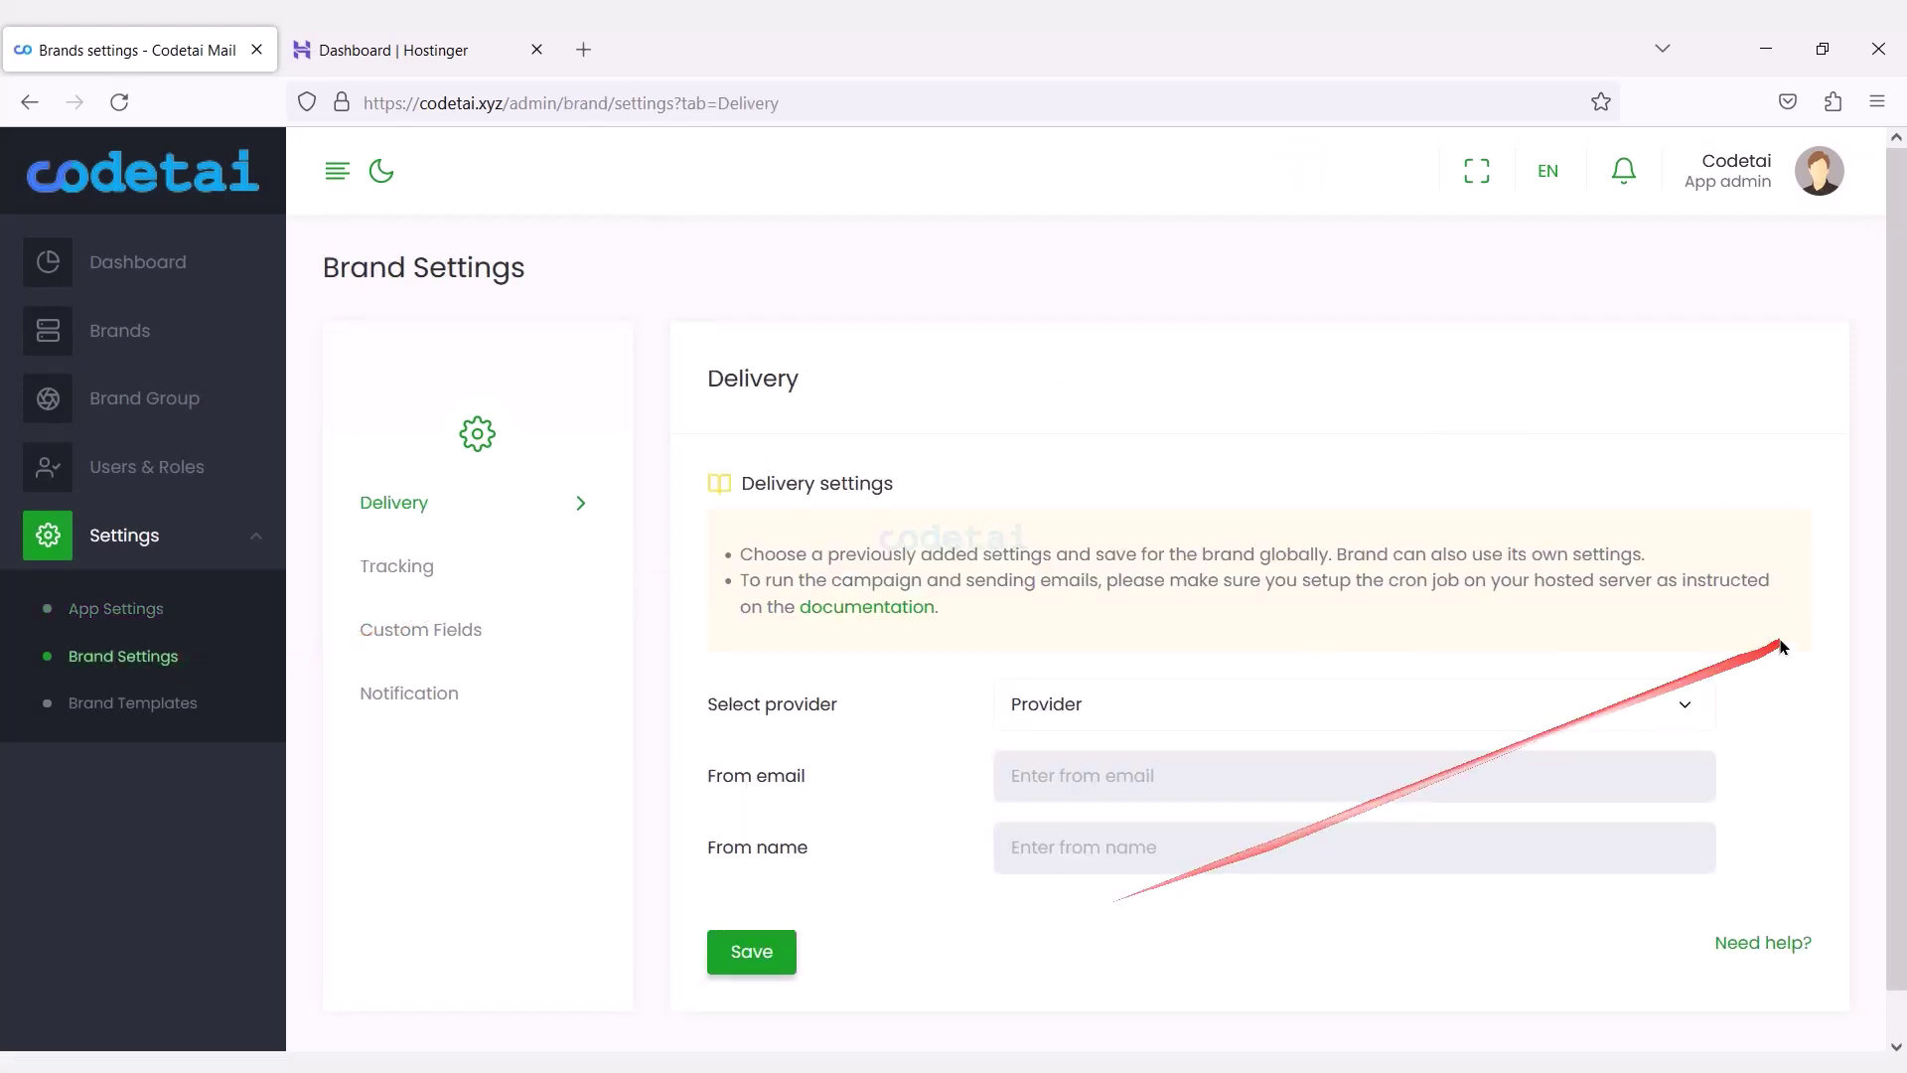
{"action": "scroll", "coordinate": [1899, 764], "scroll_direction": "down", "scroll_amount": 1}
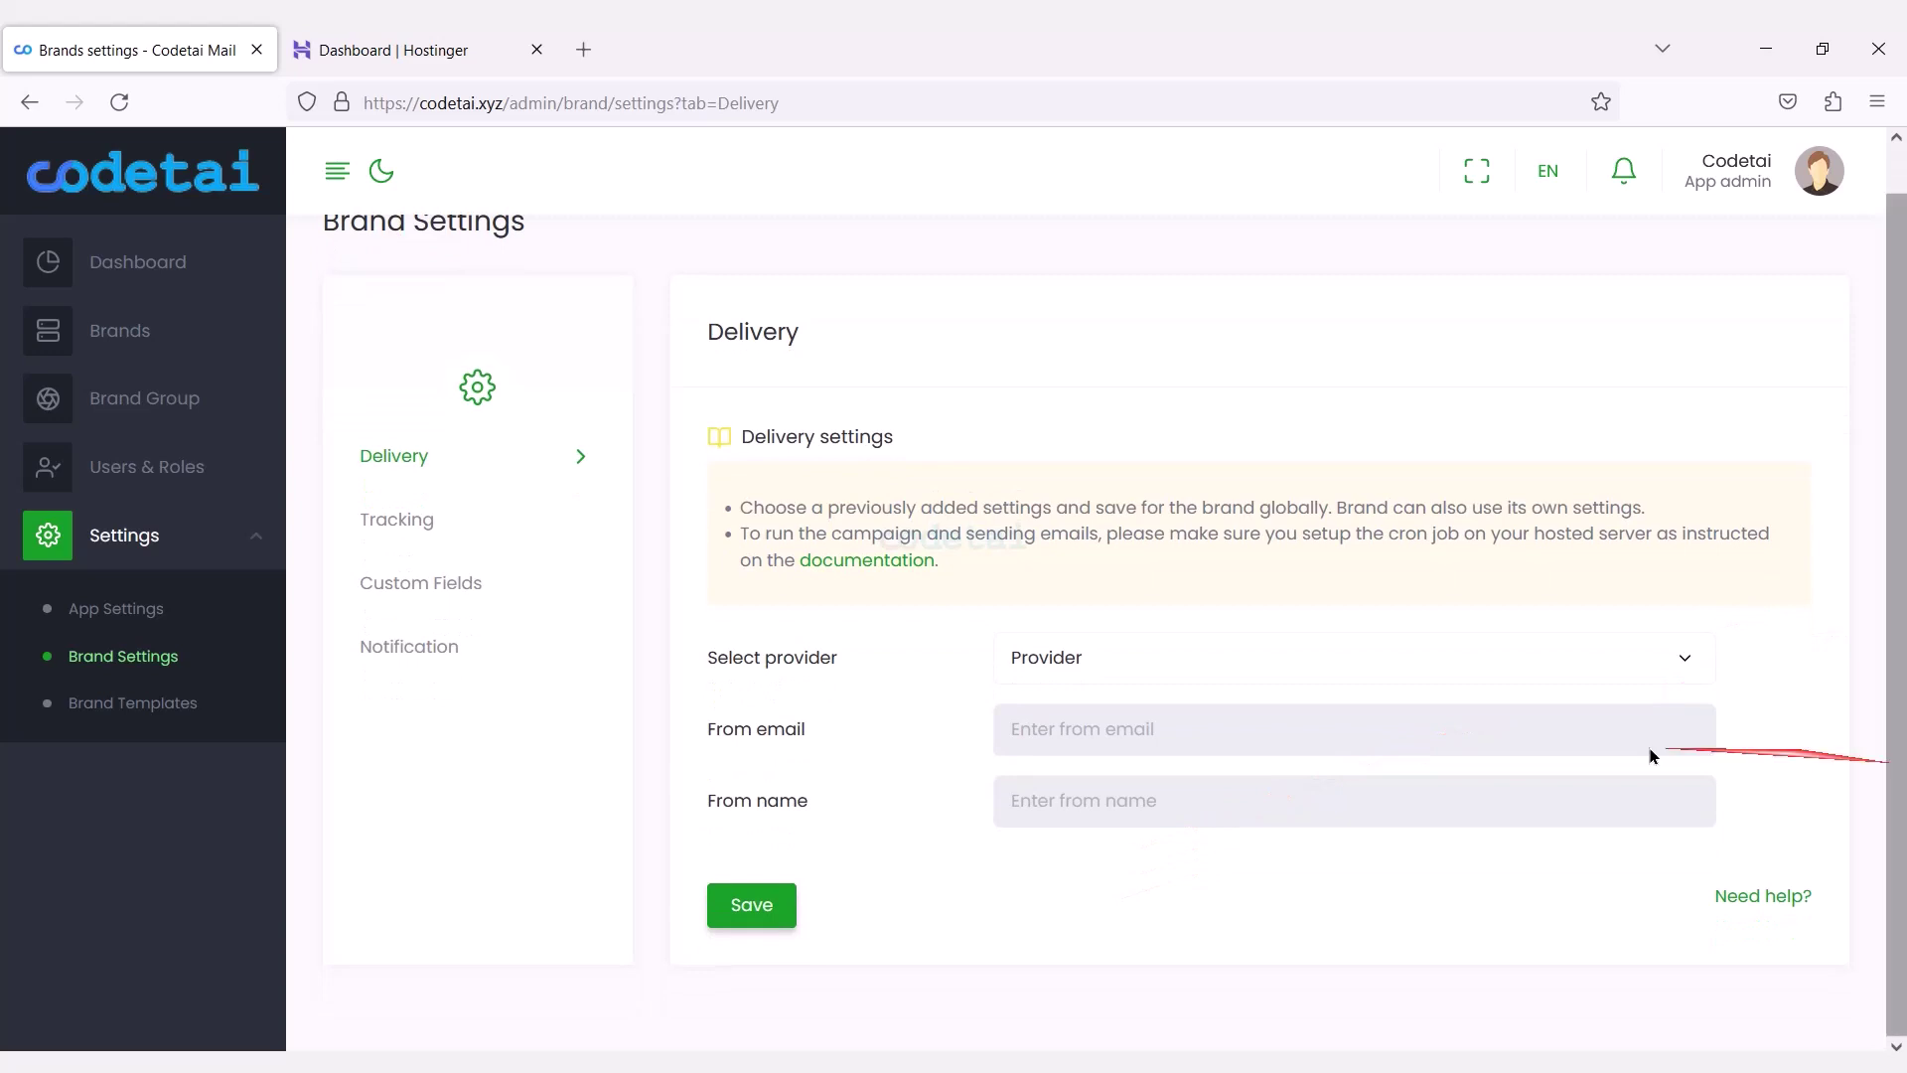
{"action": "left_click", "coordinate": [1440, 671]}
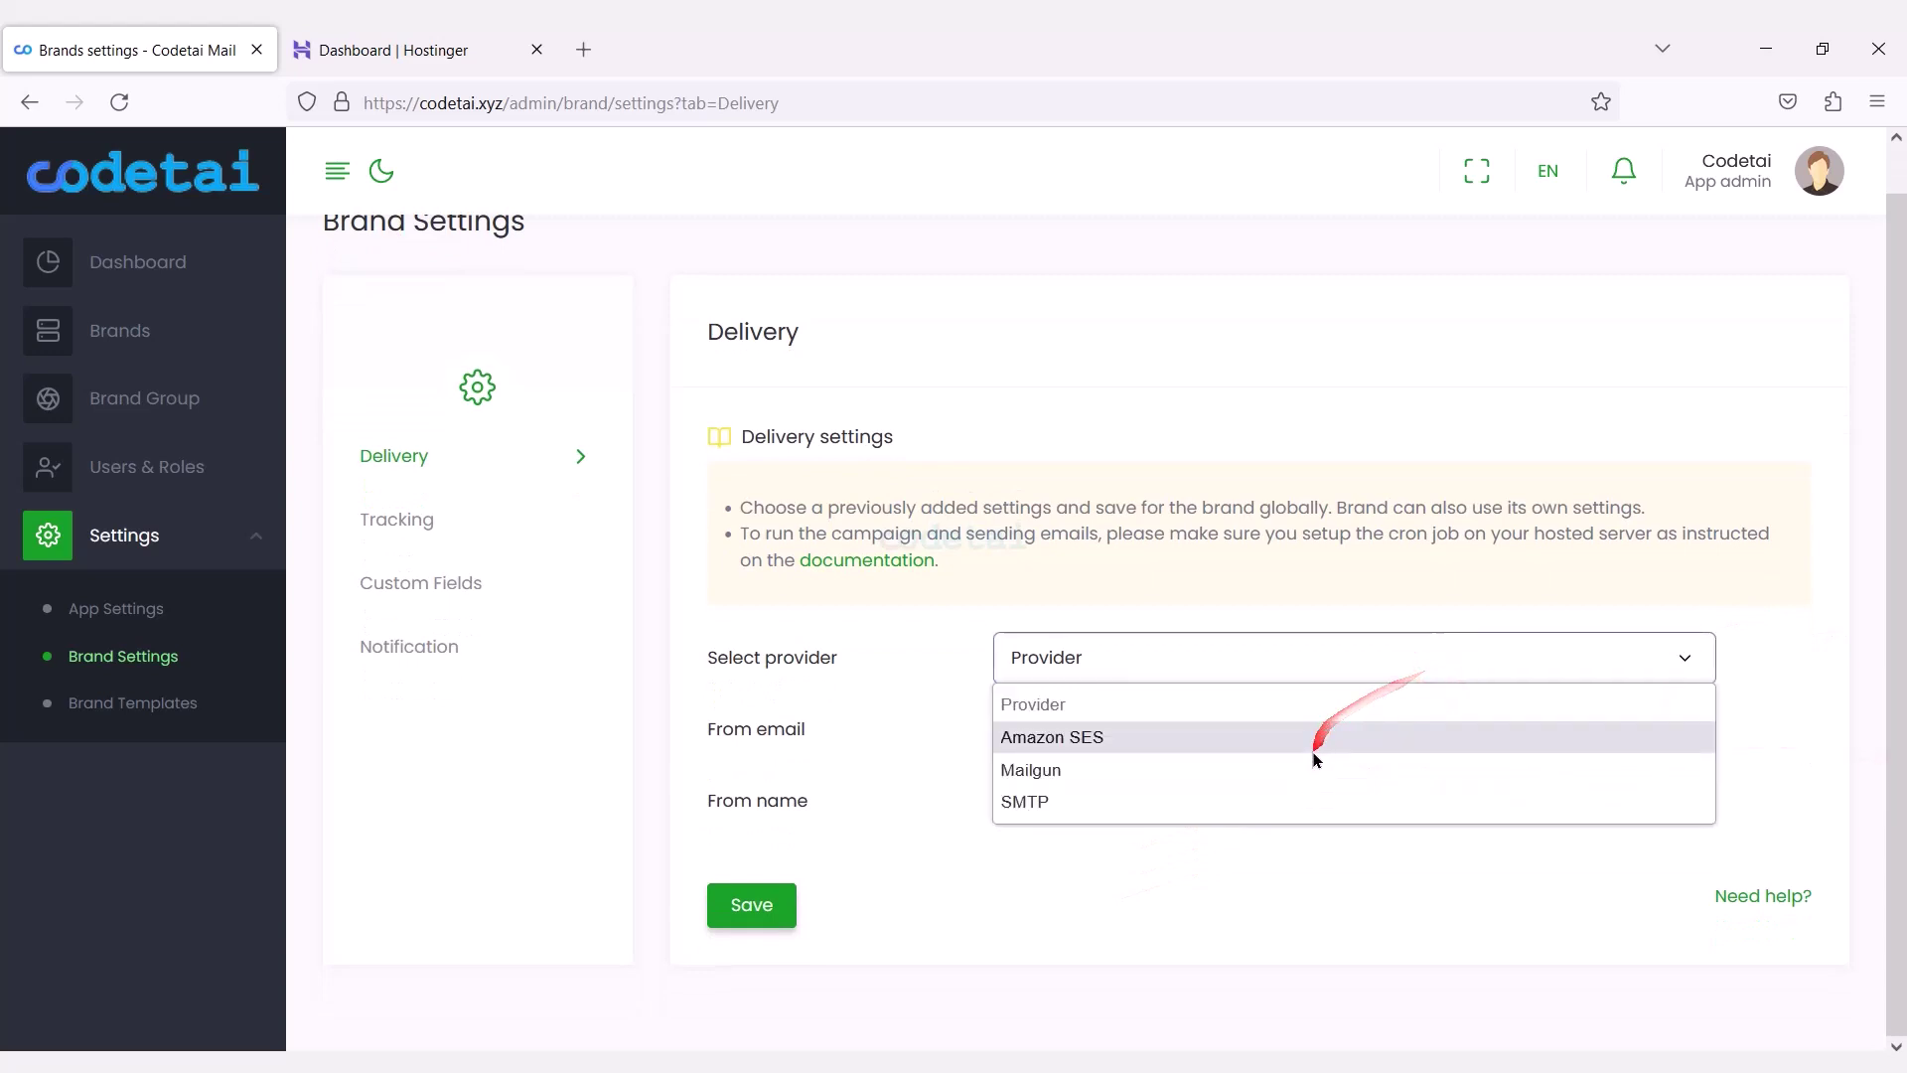
{"action": "left_click", "coordinate": [1347, 812]}
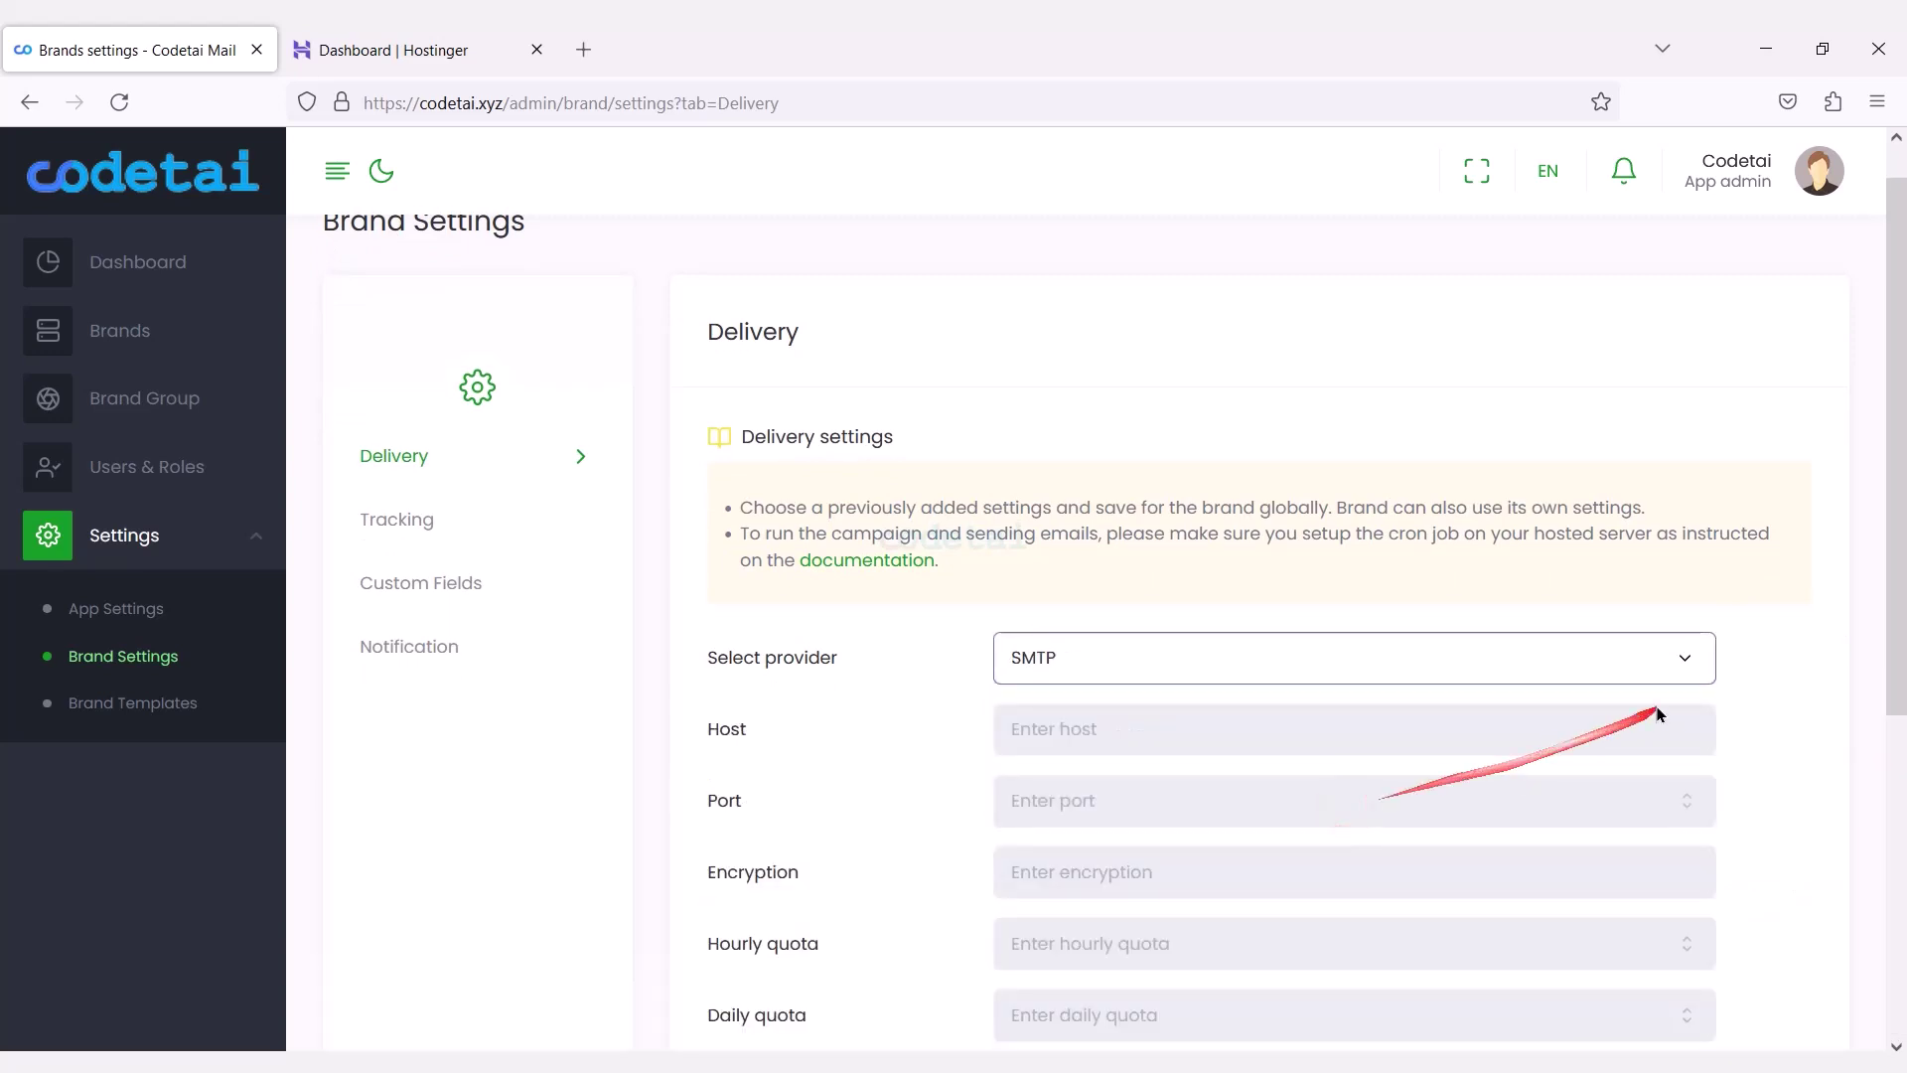
{"action": "left_click_drag", "start_coordinate": [1898, 592], "coordinate": [1898, 839]}
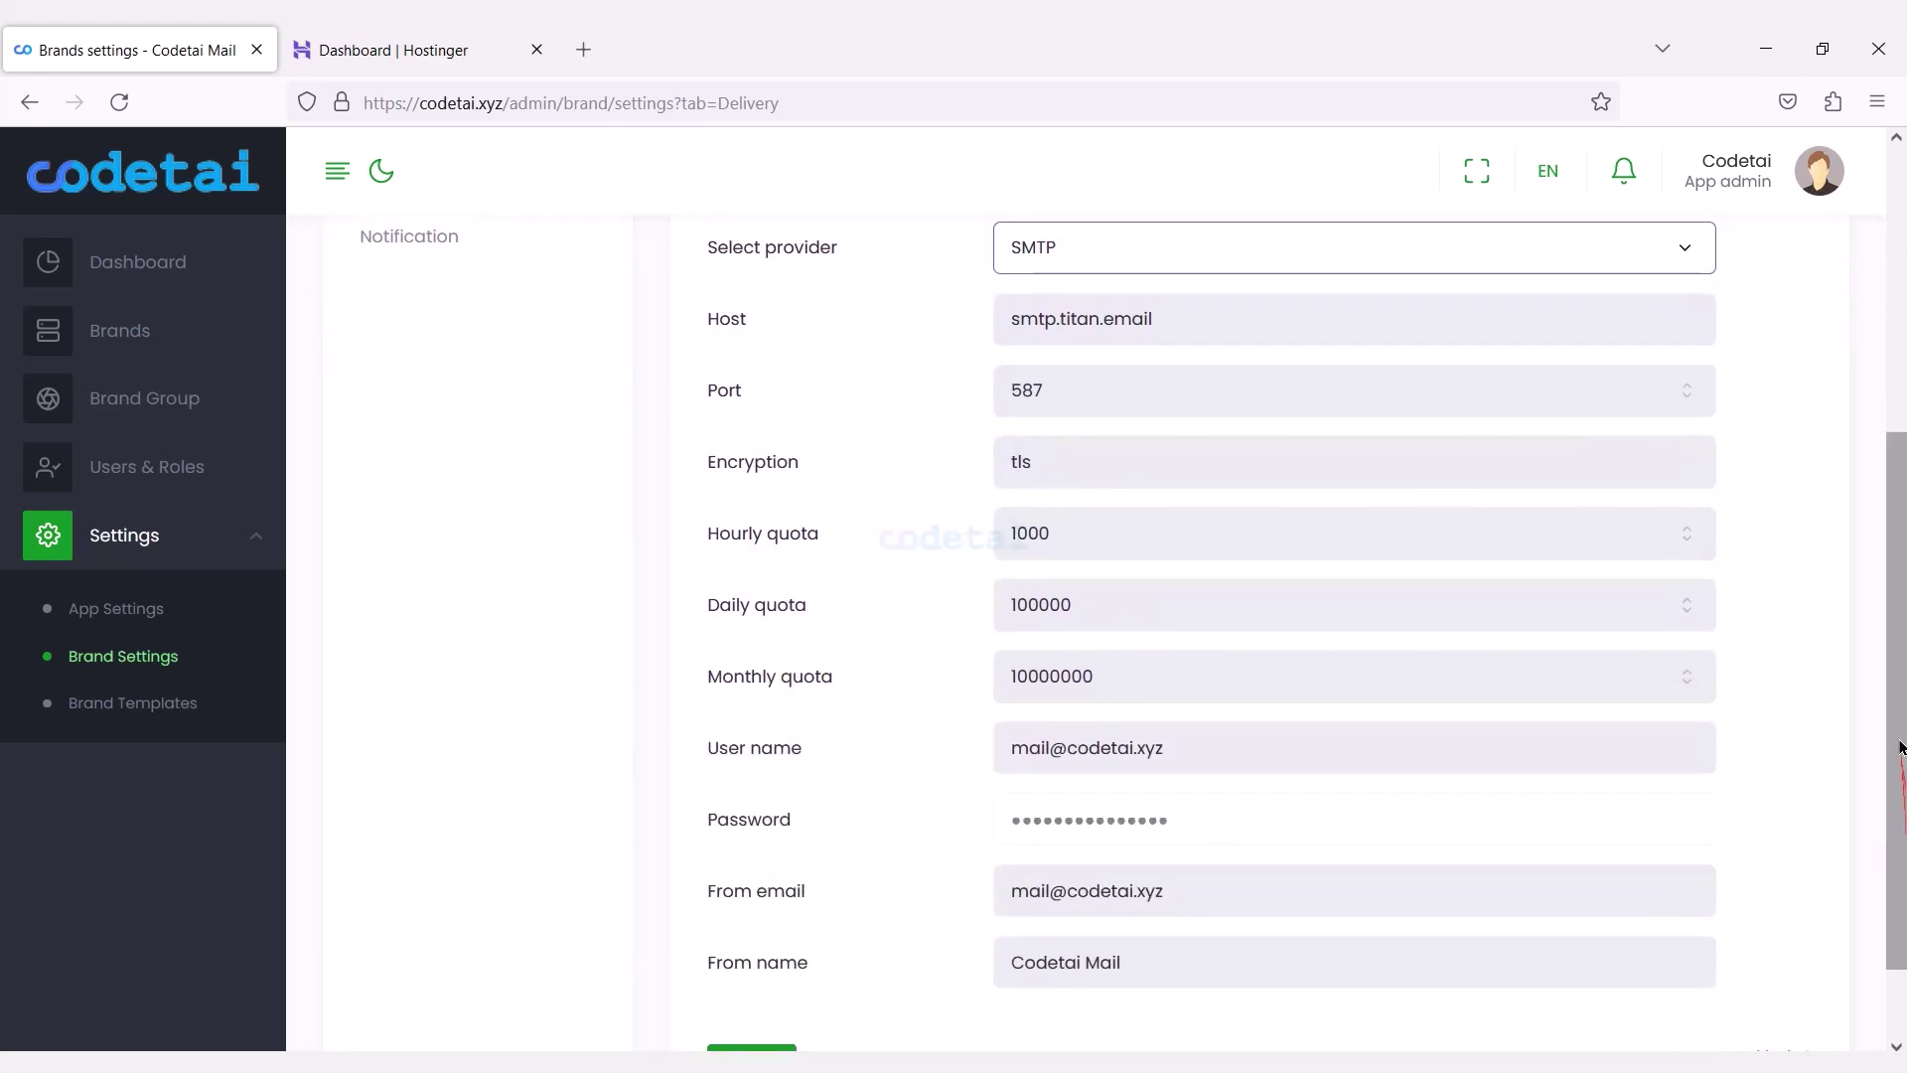
{"action": "left_click_drag", "start_coordinate": [1897, 743], "coordinate": [1904, 854]}
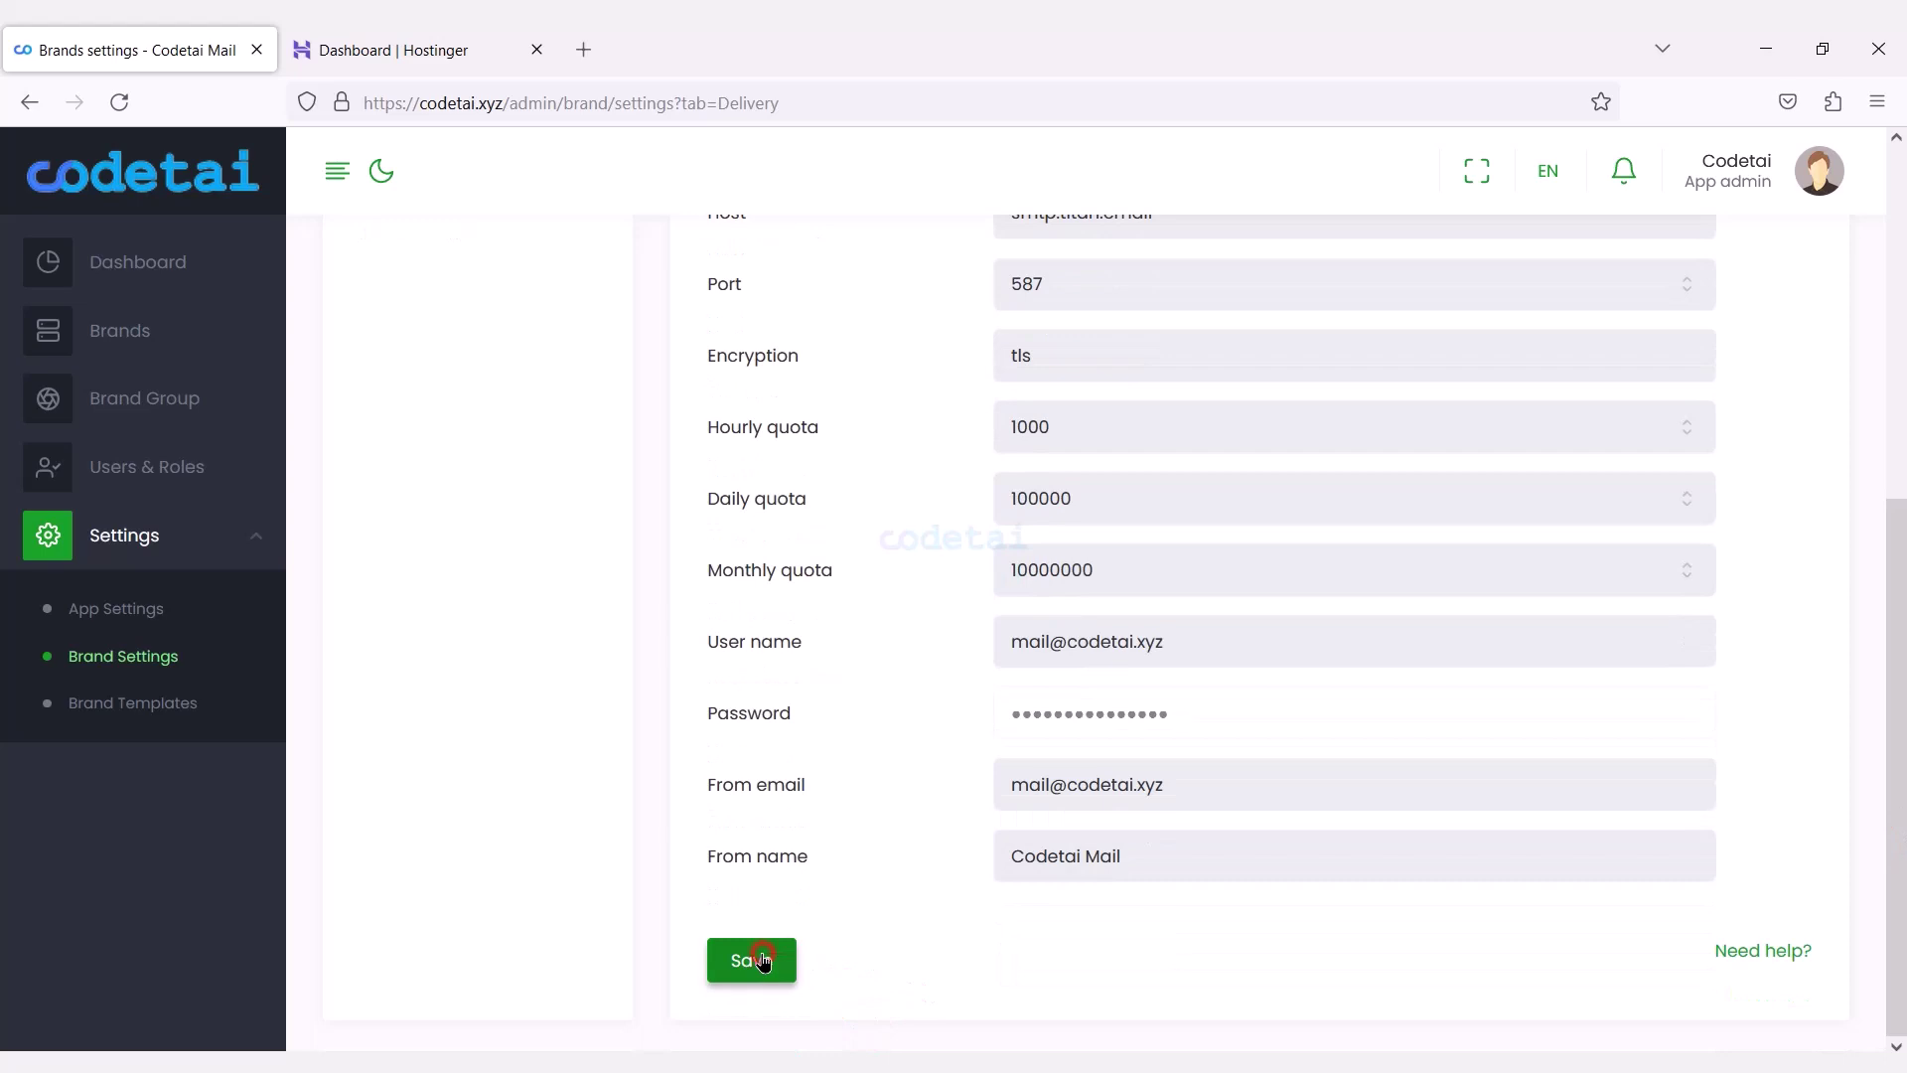
{"action": "left_click", "coordinate": [763, 961]}
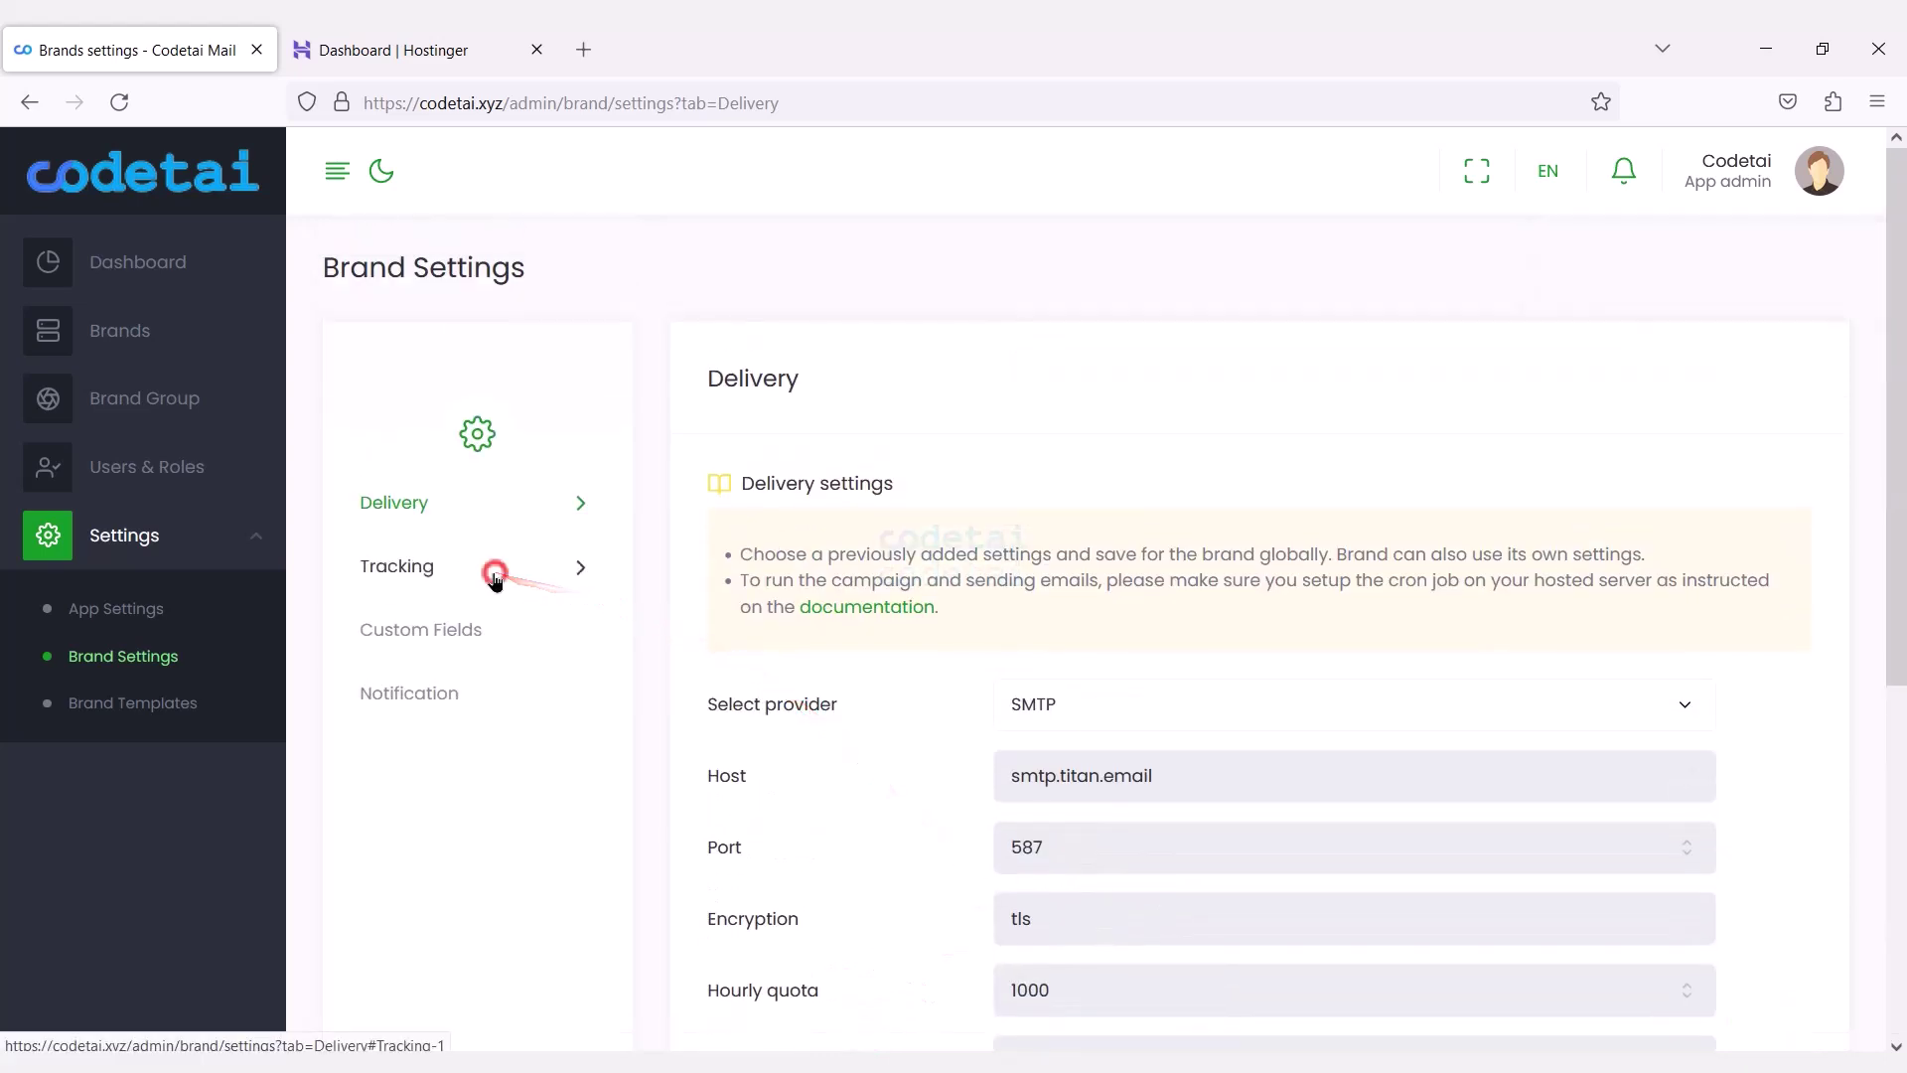
{"action": "left_click", "coordinate": [497, 566]}
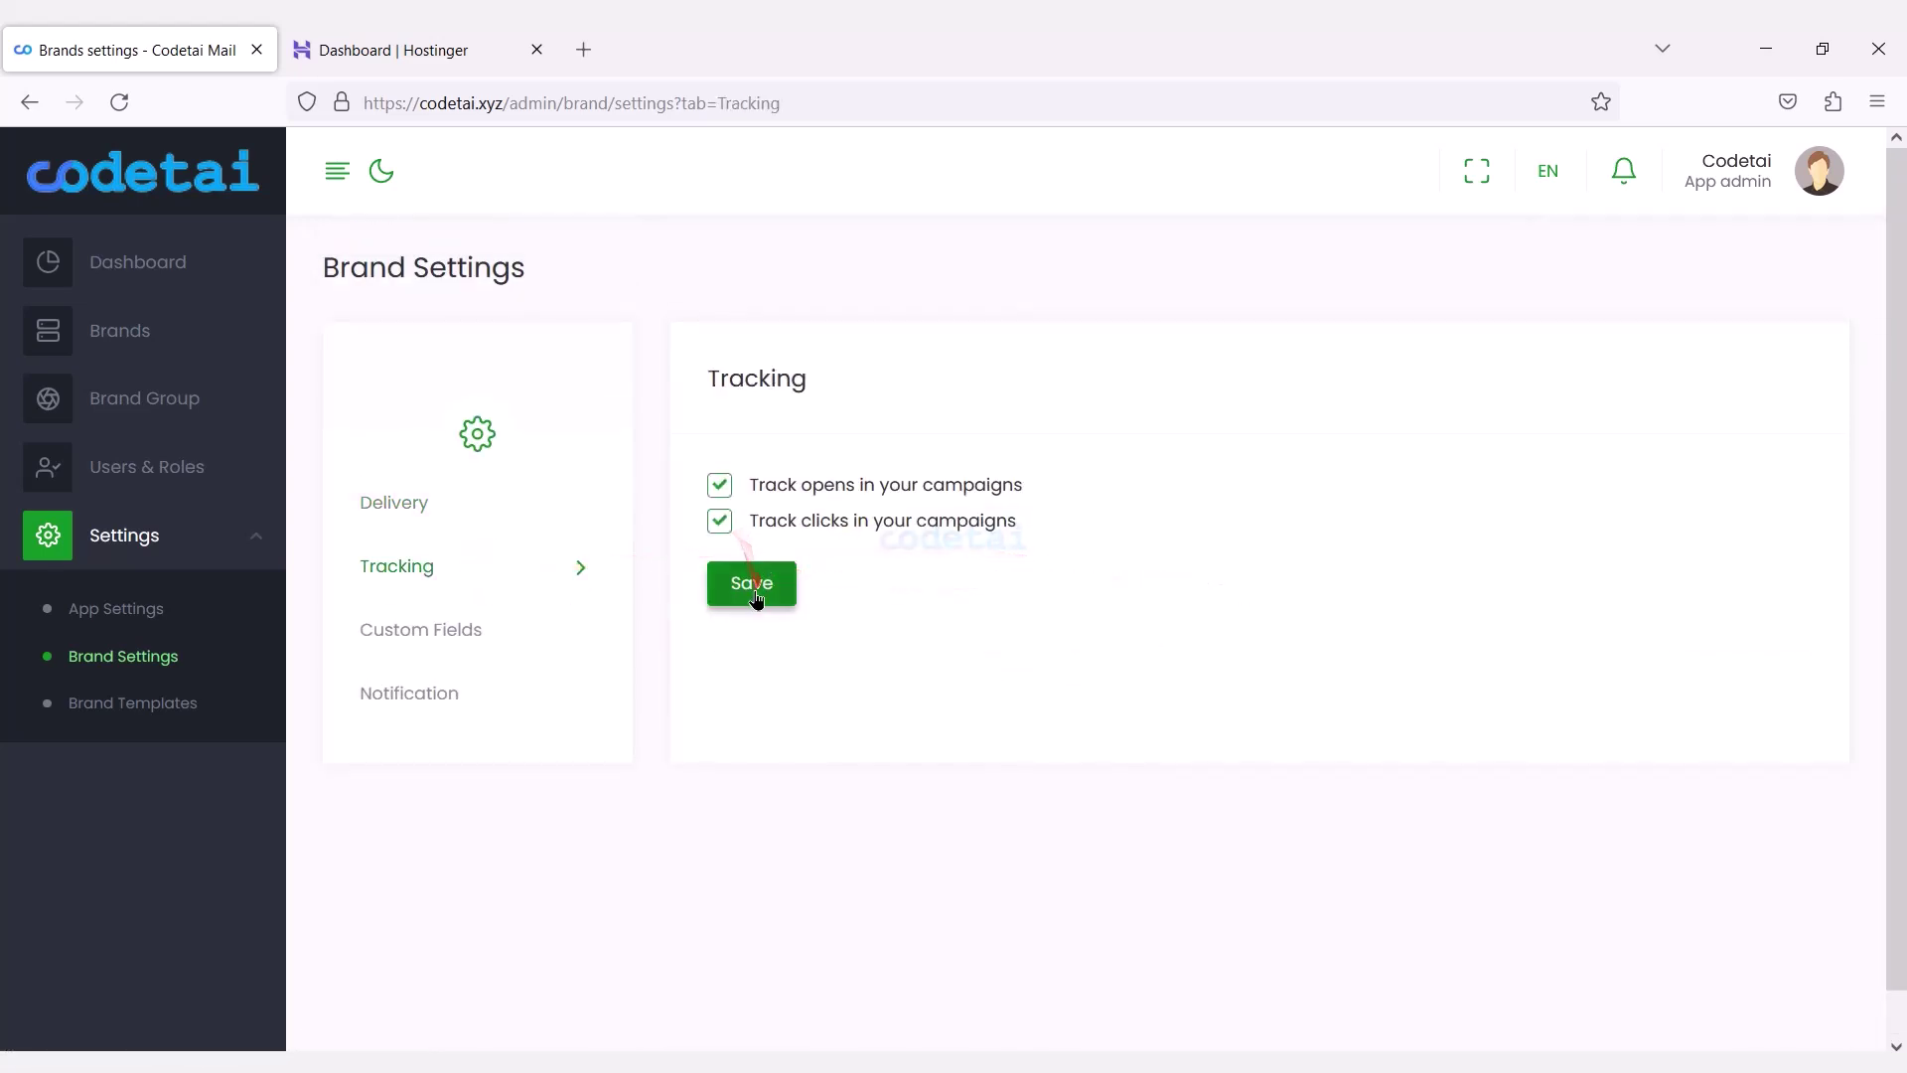
{"action": "left_click", "coordinate": [502, 643]}
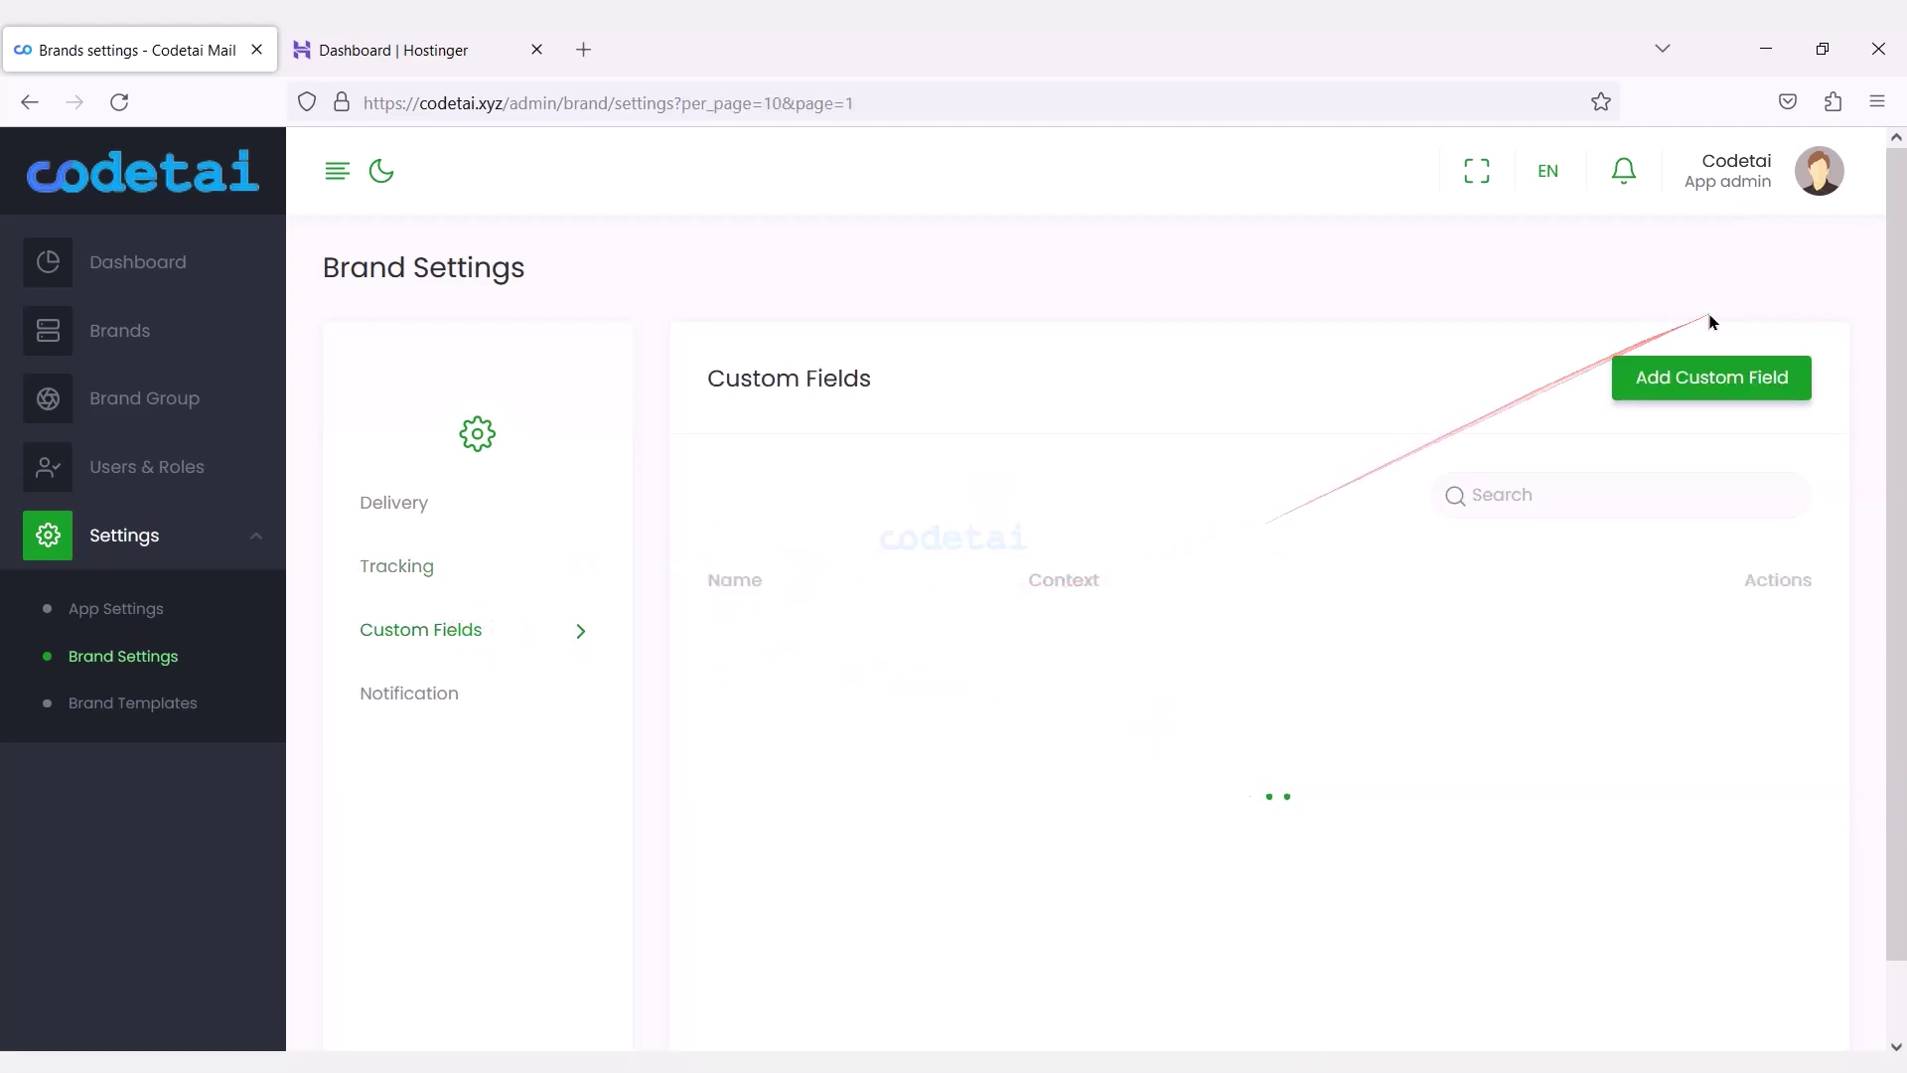
Start a Radio Button custom field, then discard it without saving.
{"action": "left_click", "coordinate": [1694, 397]}
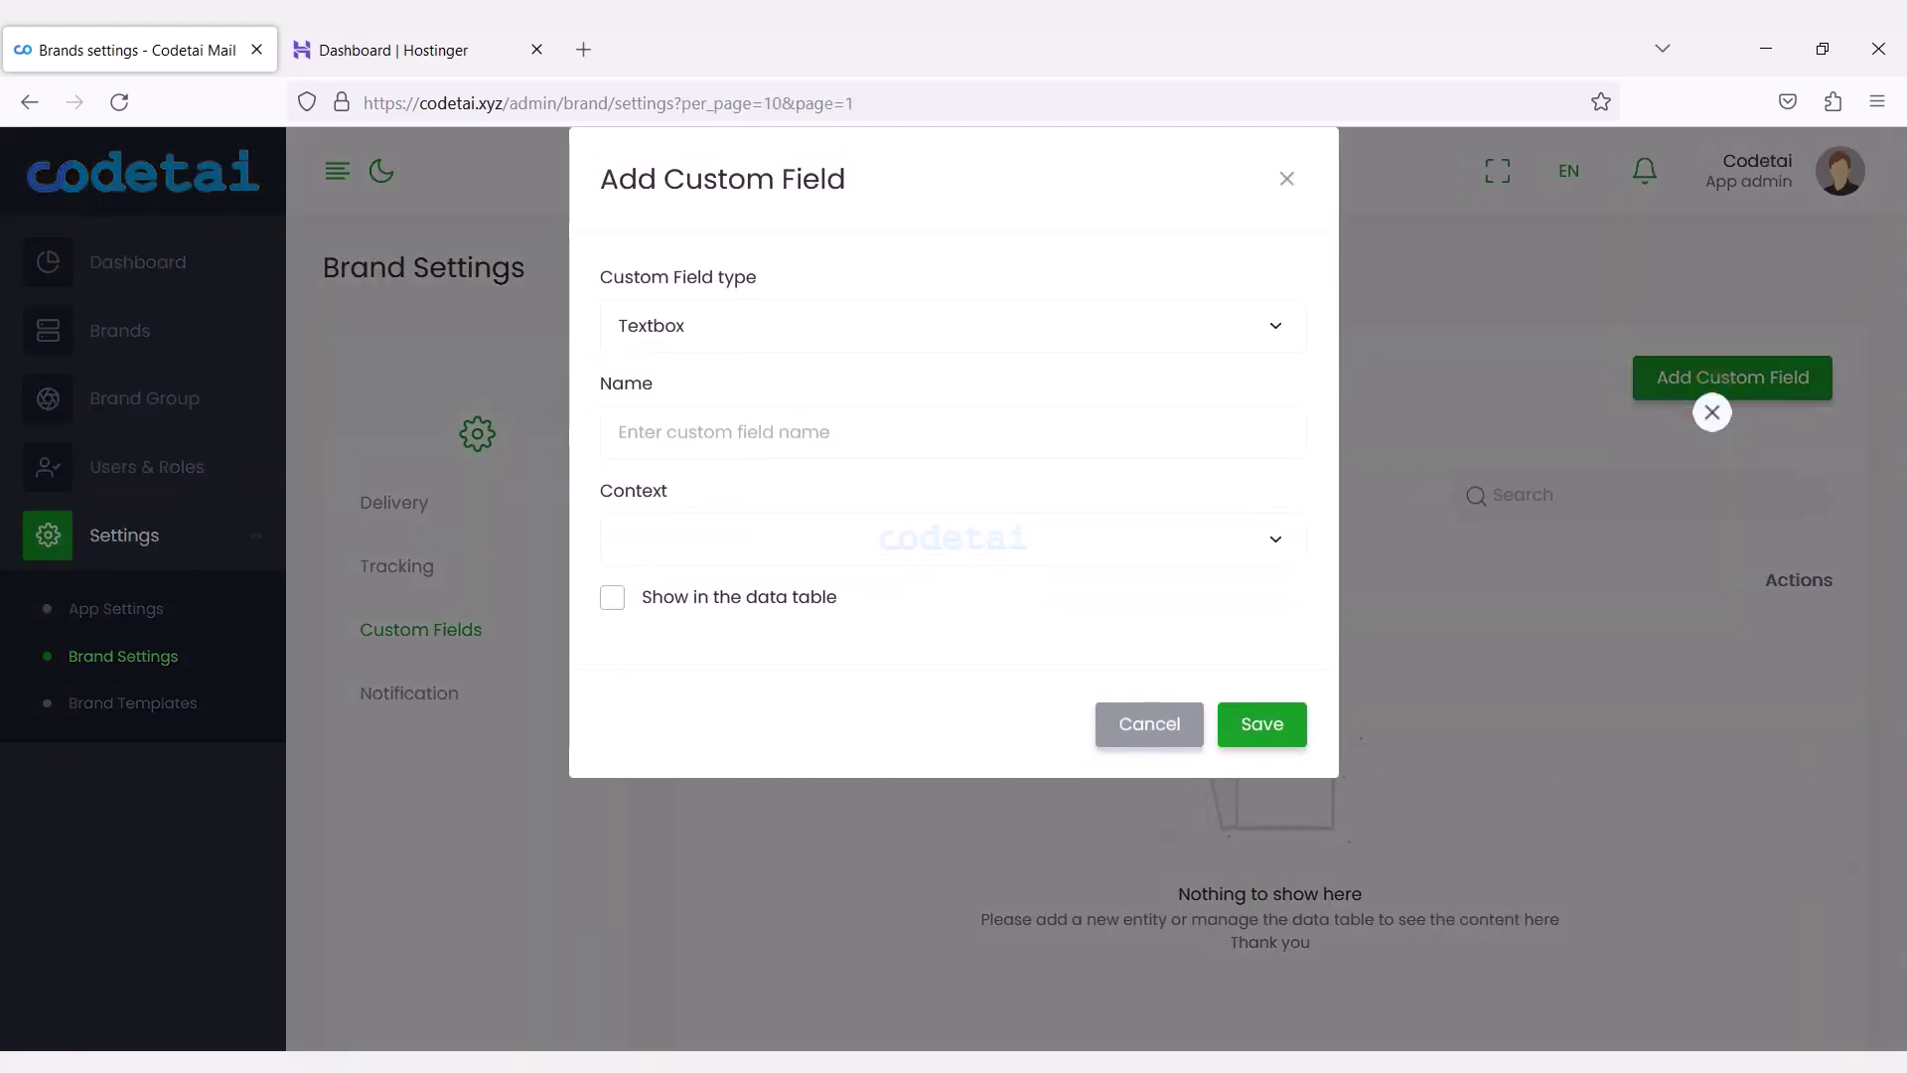
{"action": "left_click", "coordinate": [969, 326]}
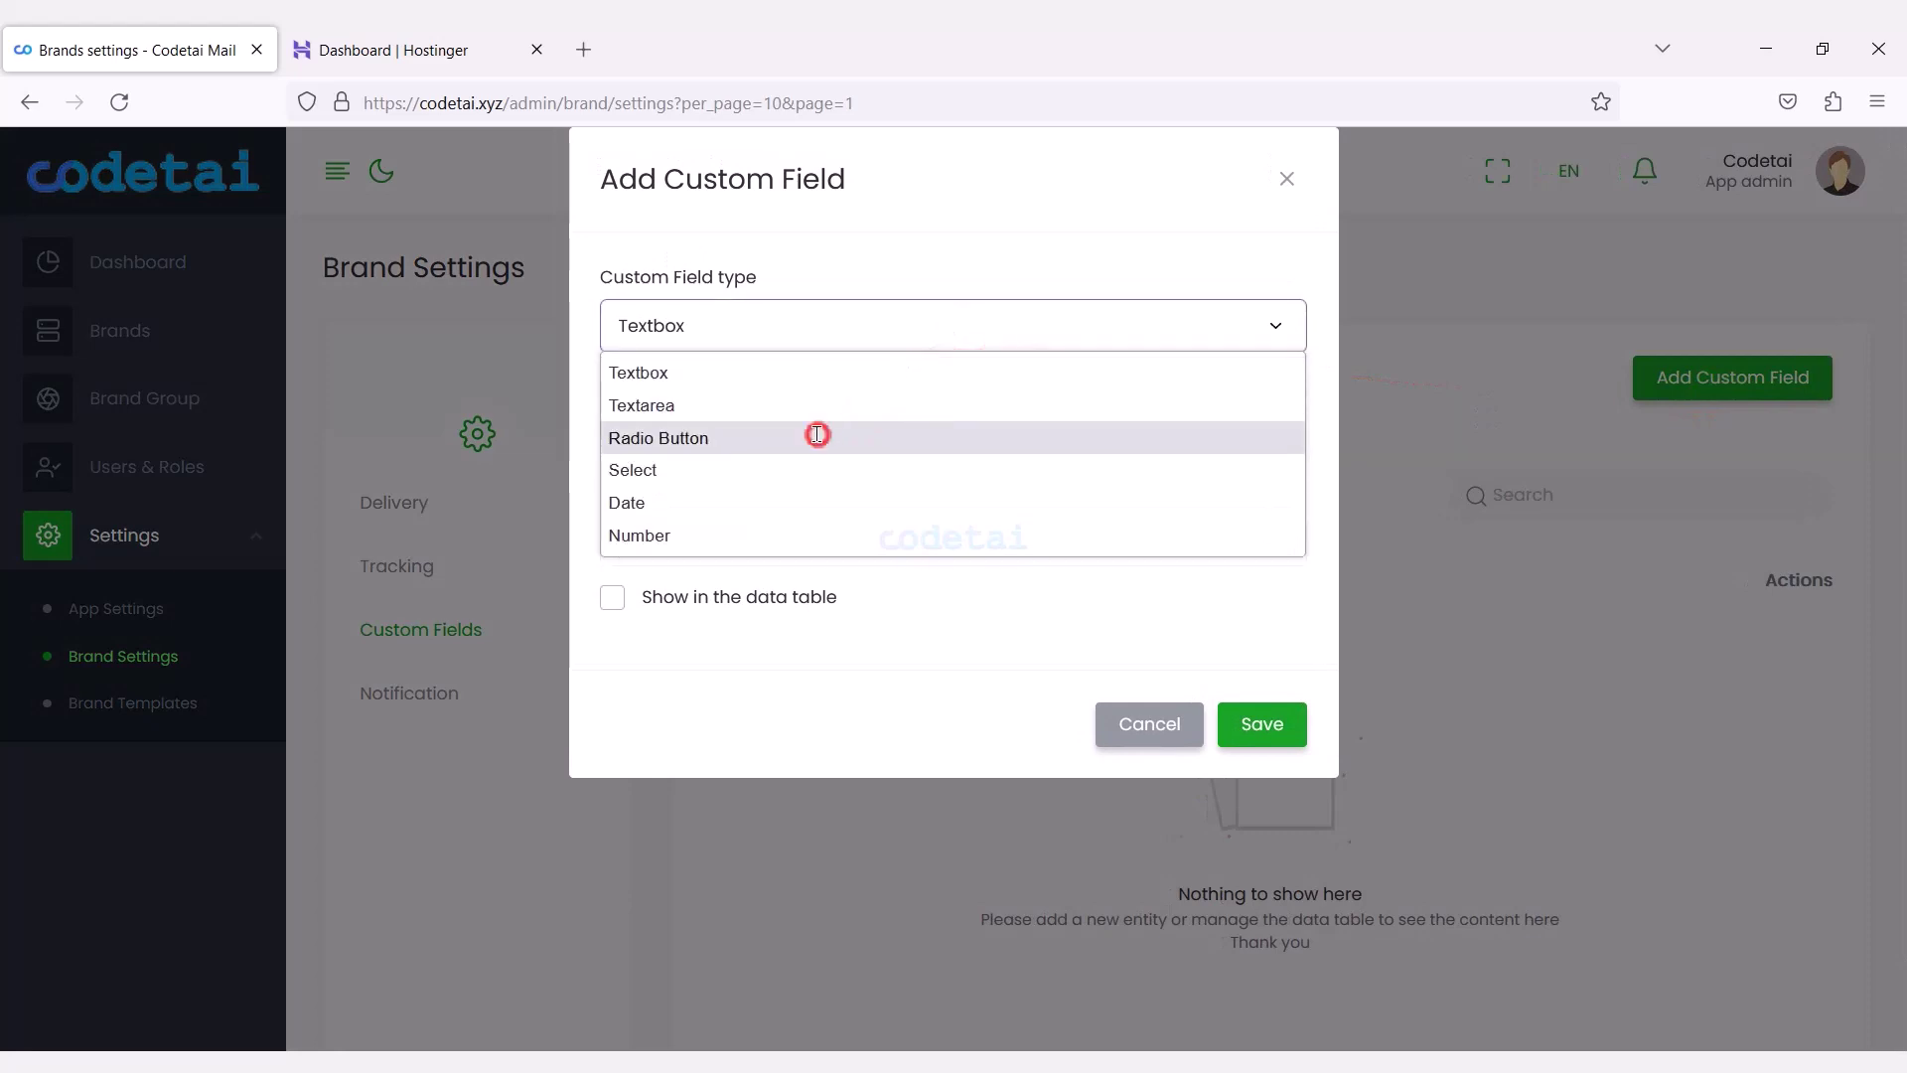
{"action": "left_click", "coordinate": [816, 435]}
{"action": "left_click", "coordinate": [419, 668]}
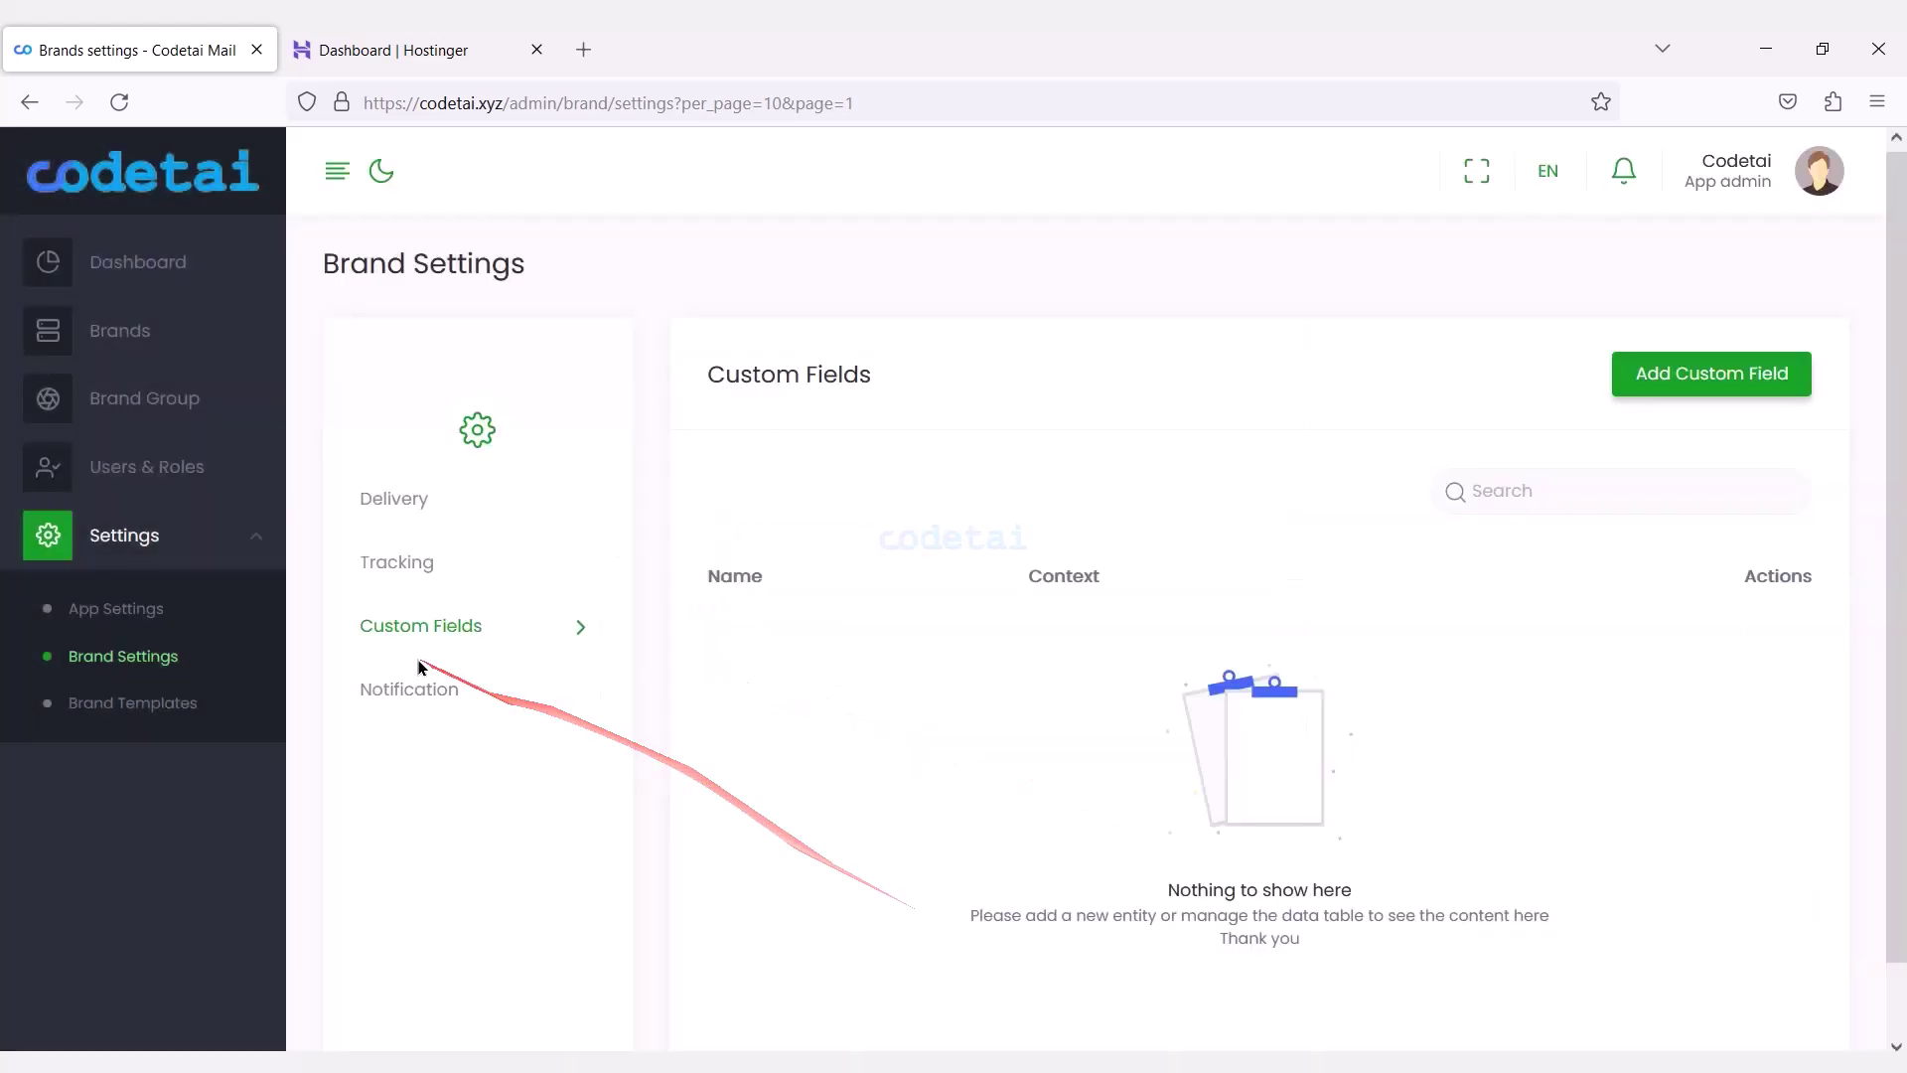
Preview the mail version of the Campaign created notification template.
{"action": "left_click", "coordinate": [422, 690]}
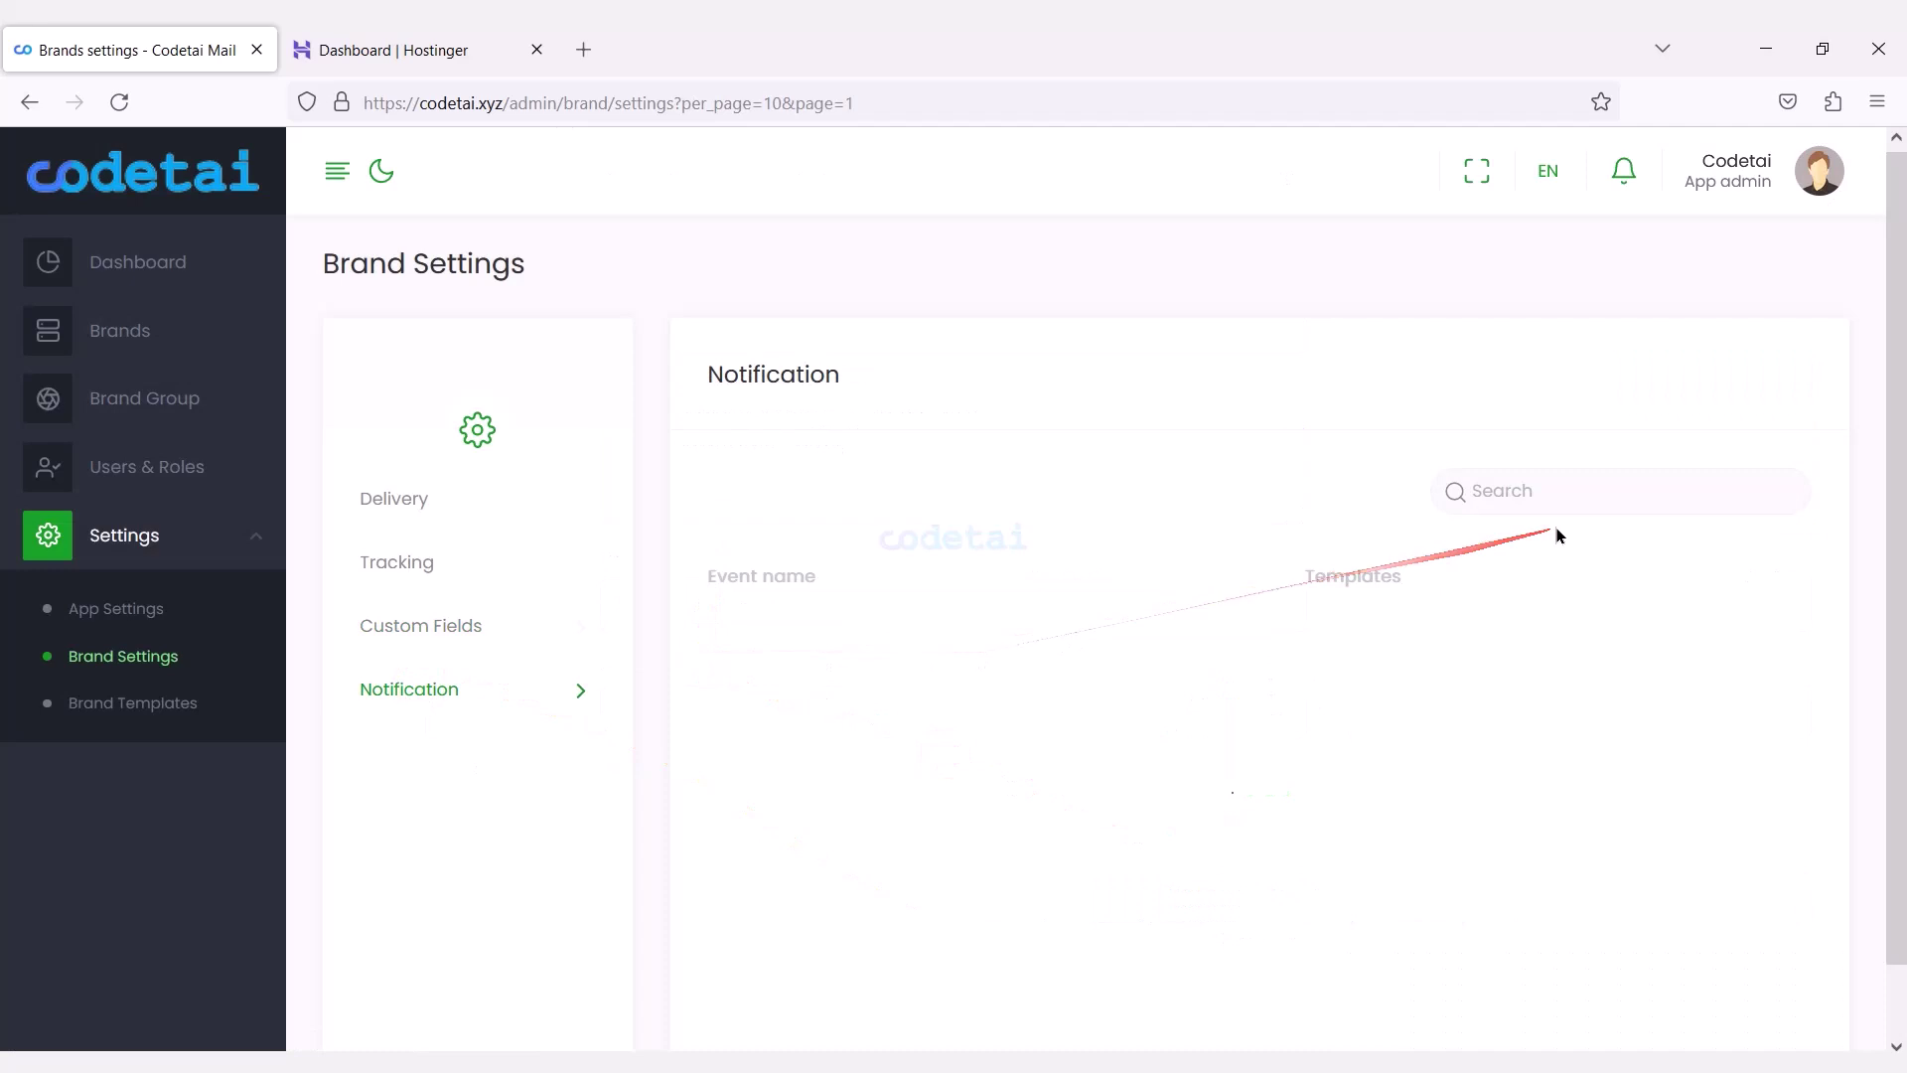
{"action": "left_click", "coordinate": [1492, 669]}
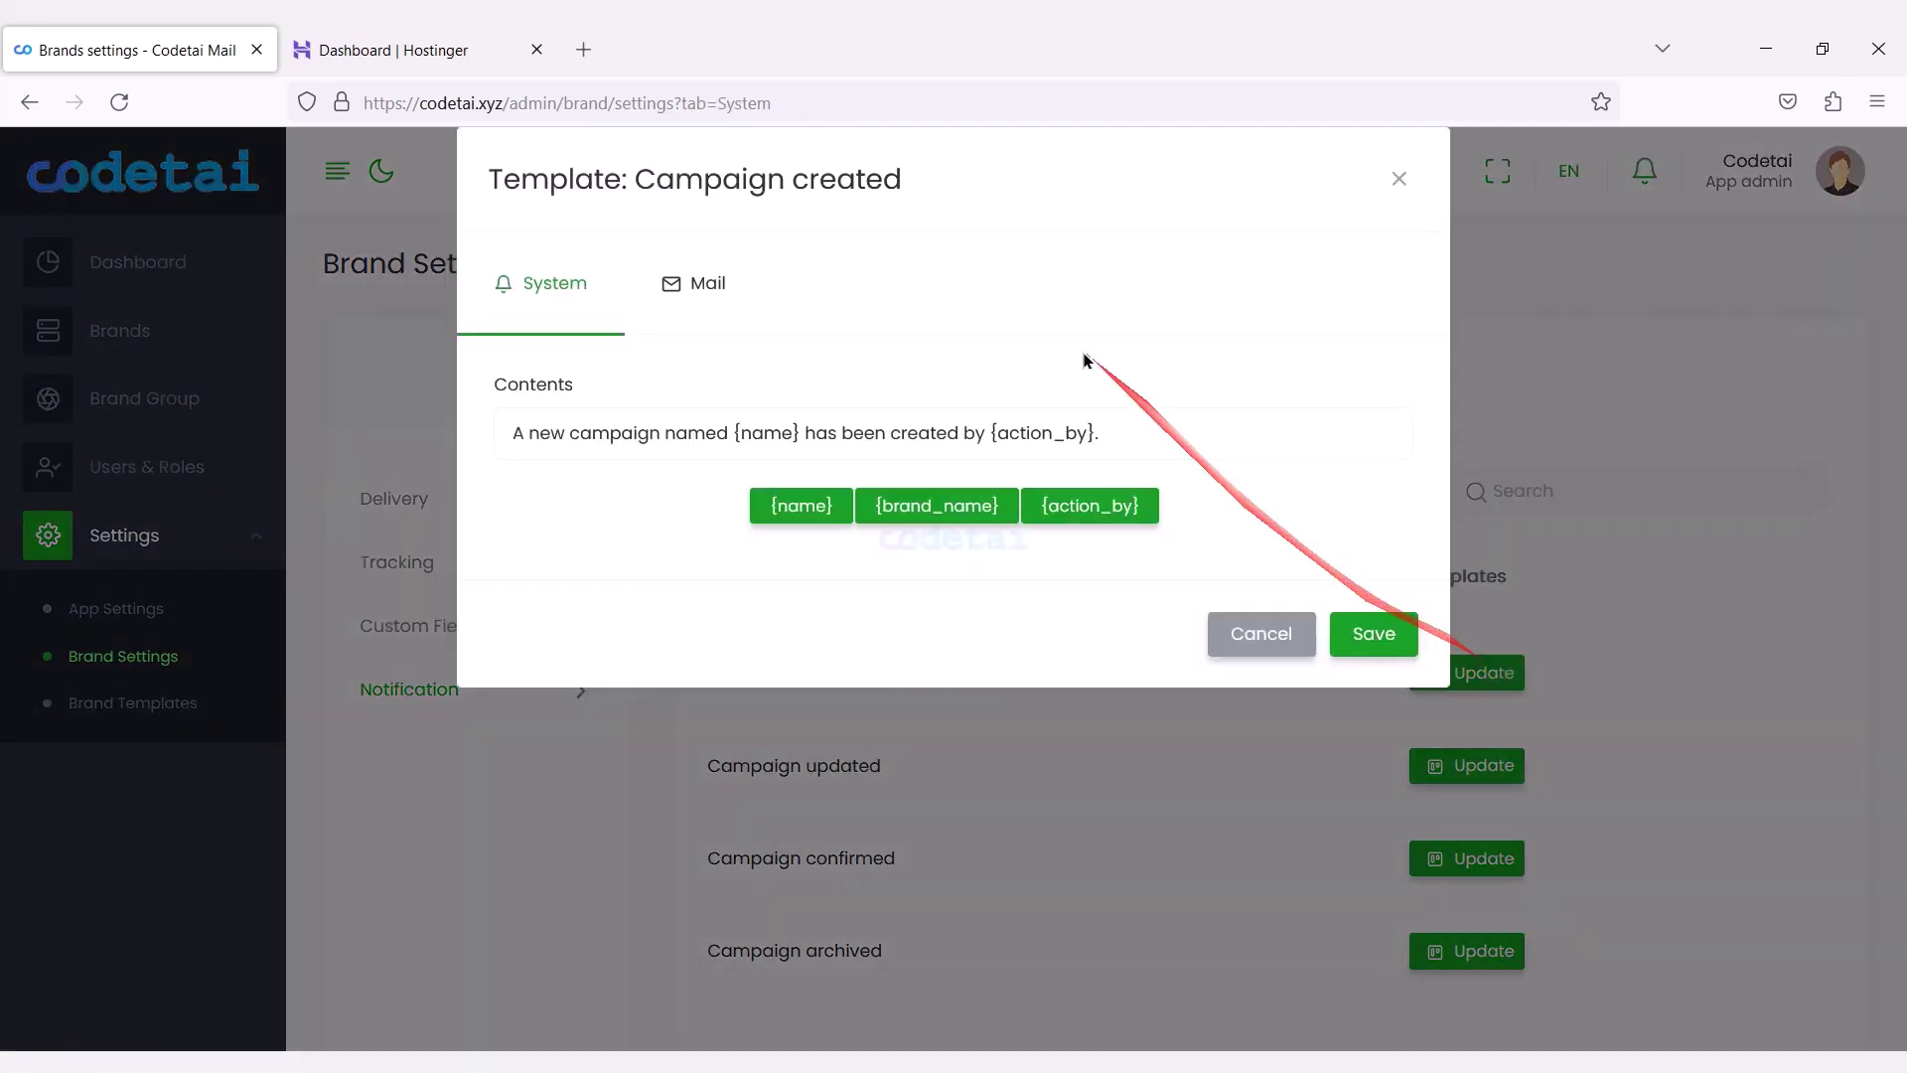
{"action": "left_click", "coordinate": [703, 283]}
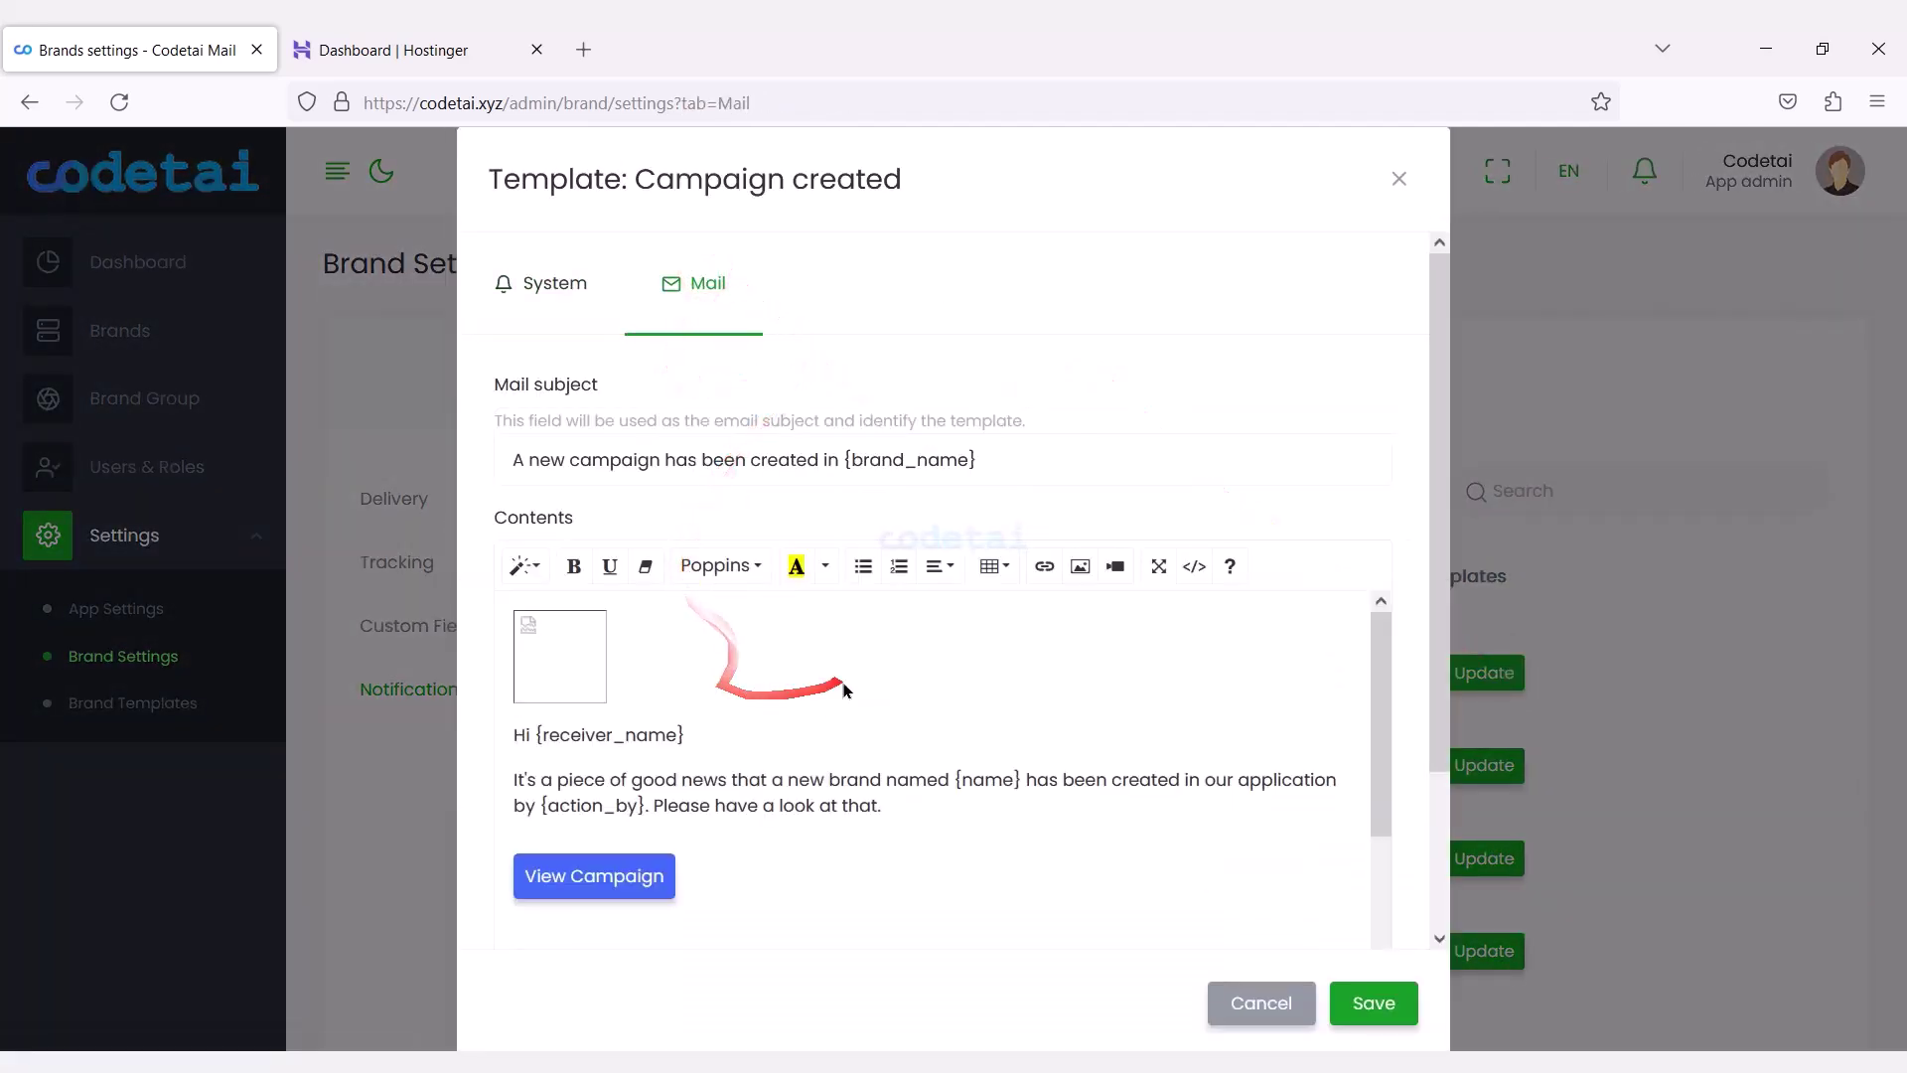
{"action": "left_click_drag", "start_coordinate": [1382, 730], "coordinate": [1375, 889]}
{"action": "left_click", "coordinate": [1282, 1005]}
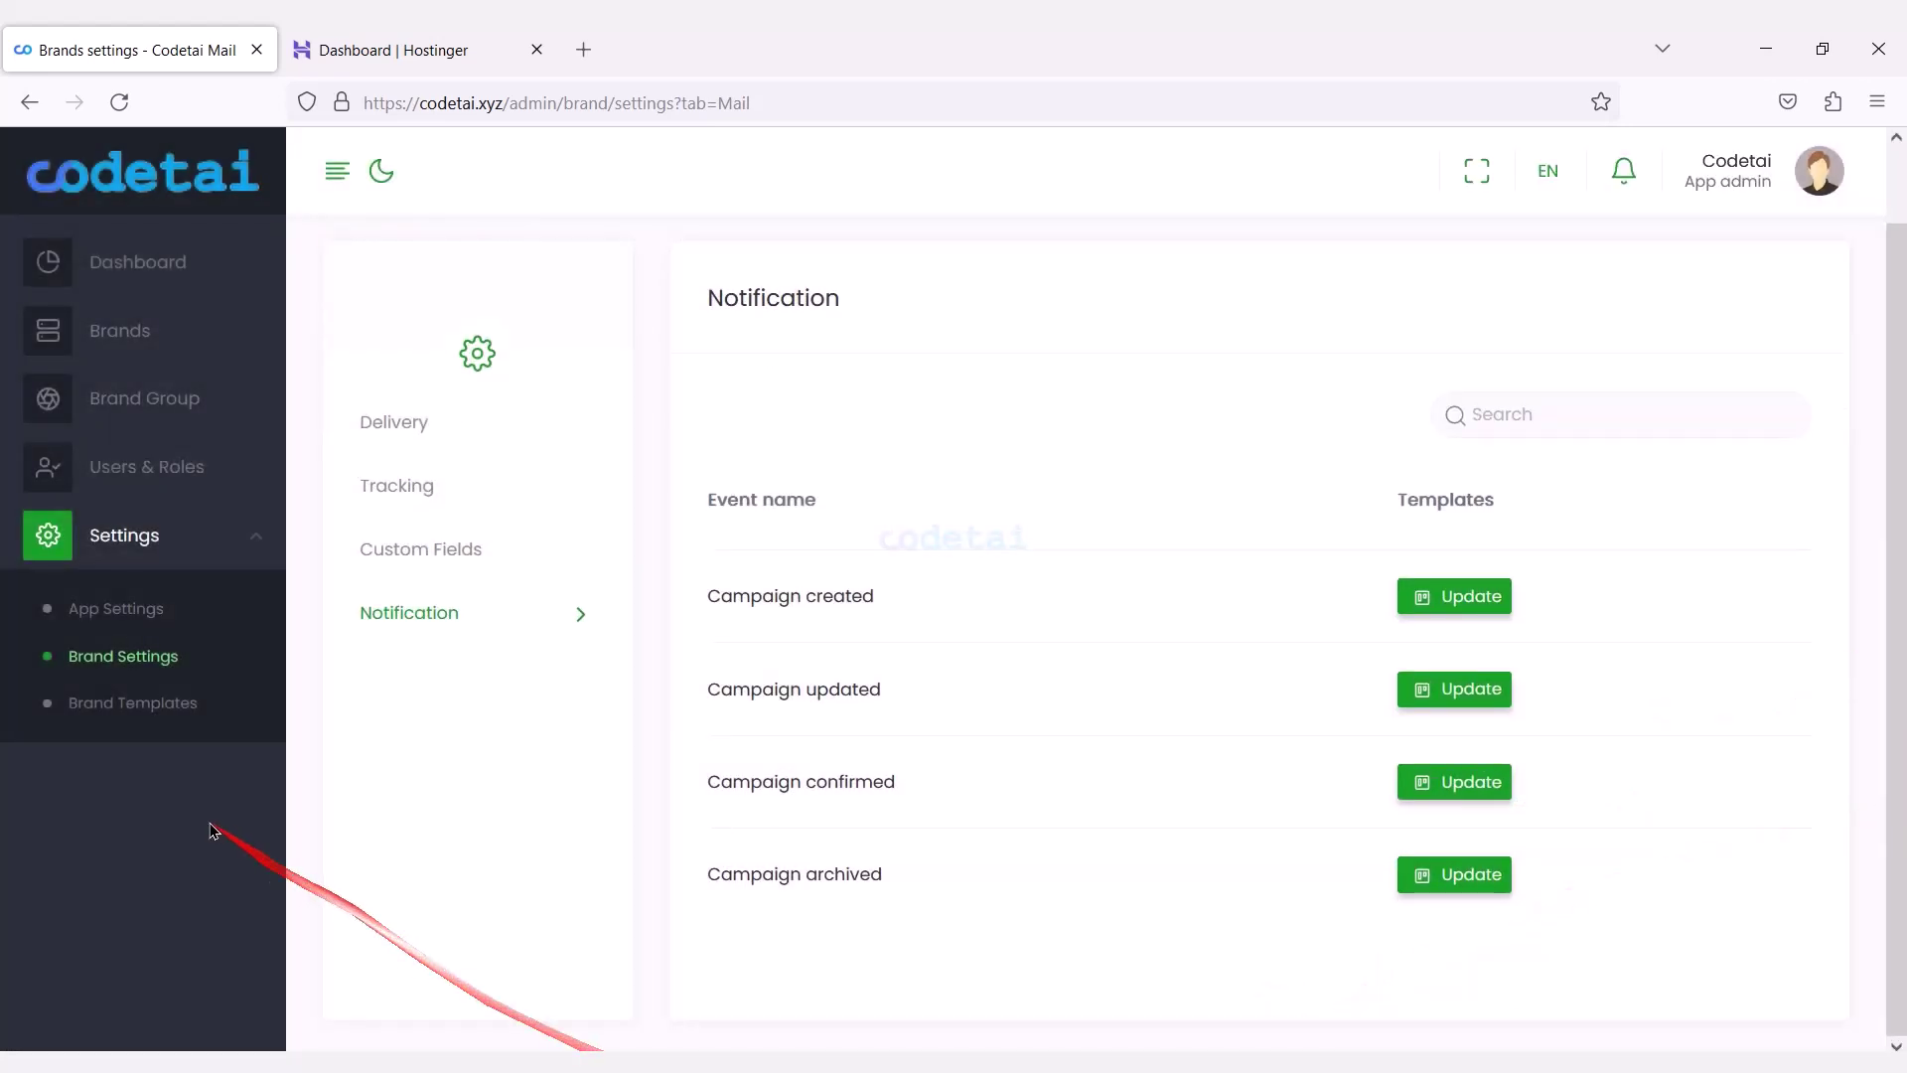
Start a new brand template with {brand_name}, {app_link}, {app_name} and {subscriber_email} tags.
{"action": "left_click", "coordinate": [1751, 274]}
{"action": "scroll", "coordinate": [1894, 353], "scroll_direction": "down", "scroll_amount": 1}
{"action": "left_click", "coordinate": [460, 864]}
{"action": "left_click", "coordinate": [818, 865]}
{"action": "left_click", "coordinate": [941, 874]}
{"action": "left_click", "coordinate": [1283, 872]}
{"action": "scroll", "coordinate": [1689, 417], "scroll_direction": "up", "scroll_amount": 1}
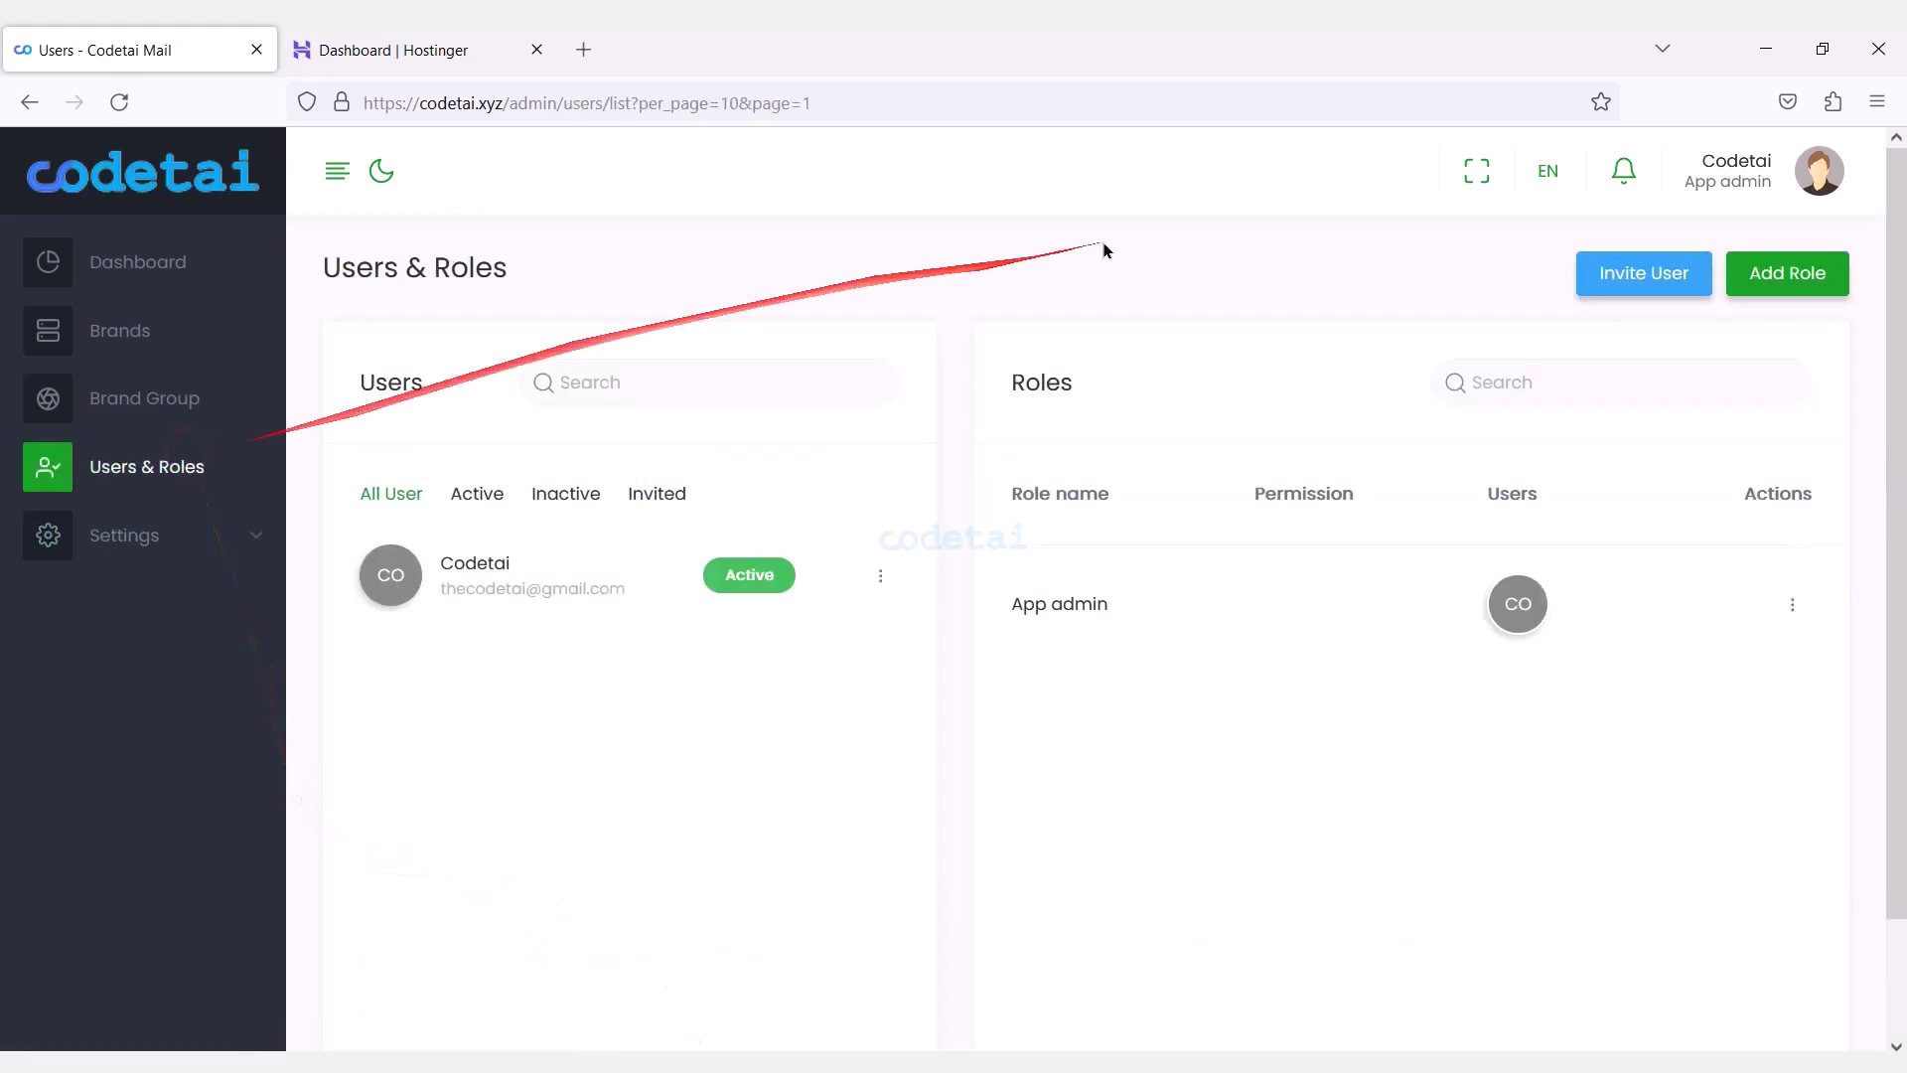
Add a new role with full Brands & Groups, Brand Settings, Amazon SES, Custom Fields, Emails and Campaigns permissions.
{"action": "left_click", "coordinate": [1774, 270]}
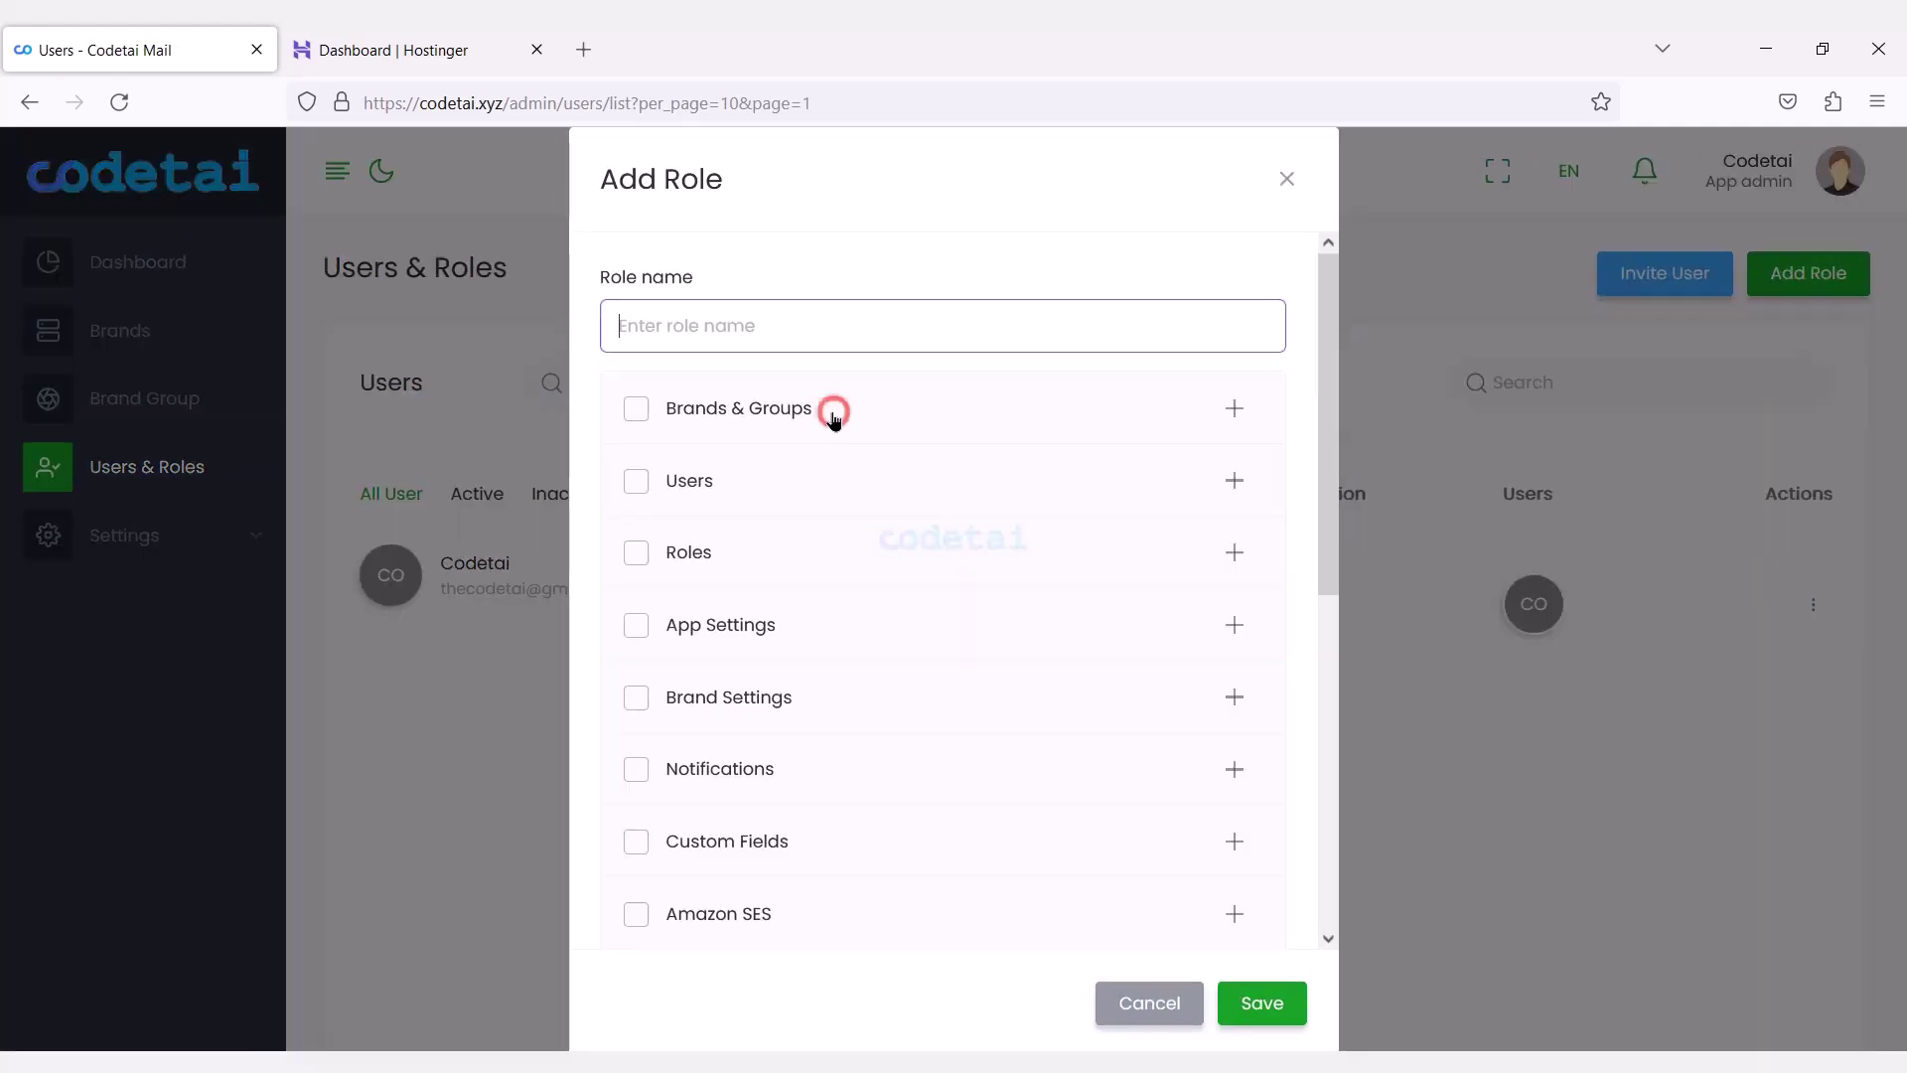
{"action": "left_click", "coordinate": [637, 409]}
{"action": "left_click_drag", "start_coordinate": [1328, 467], "coordinate": [1323, 821]}
{"action": "left_click", "coordinate": [701, 532]}
{"action": "left_click", "coordinate": [636, 518]}
{"action": "left_click", "coordinate": [635, 445]}
{"action": "left_click_drag", "start_coordinate": [1328, 681], "coordinate": [1328, 864]}
{"action": "left_click", "coordinate": [637, 356]}
{"action": "left_click", "coordinate": [635, 574]}
Also grant full Lists, Segments, Subscribers, Templates and Dashboard permissions, then save the role.
{"action": "mouse_move", "coordinate": [1328, 720]}
{"action": "left_mouse_down"}
{"action": "mouse_move", "coordinate": [1327, 874]}
{"action": "mouse_move", "coordinate": [1350, 907]}
{"action": "mouse_move", "coordinate": [1328, 874]}
{"action": "left_mouse_up"}
{"action": "left_click", "coordinate": [639, 536]}
{"action": "left_click", "coordinate": [635, 571]}
{"action": "scroll", "coordinate": [1020, 839], "scroll_direction": "down", "scroll_amount": 3}
{"action": "left_click", "coordinate": [668, 653]}
{"action": "left_click", "coordinate": [636, 715]}
{"action": "left_click", "coordinate": [636, 789]}
{"action": "left_click", "coordinate": [1267, 1008]}
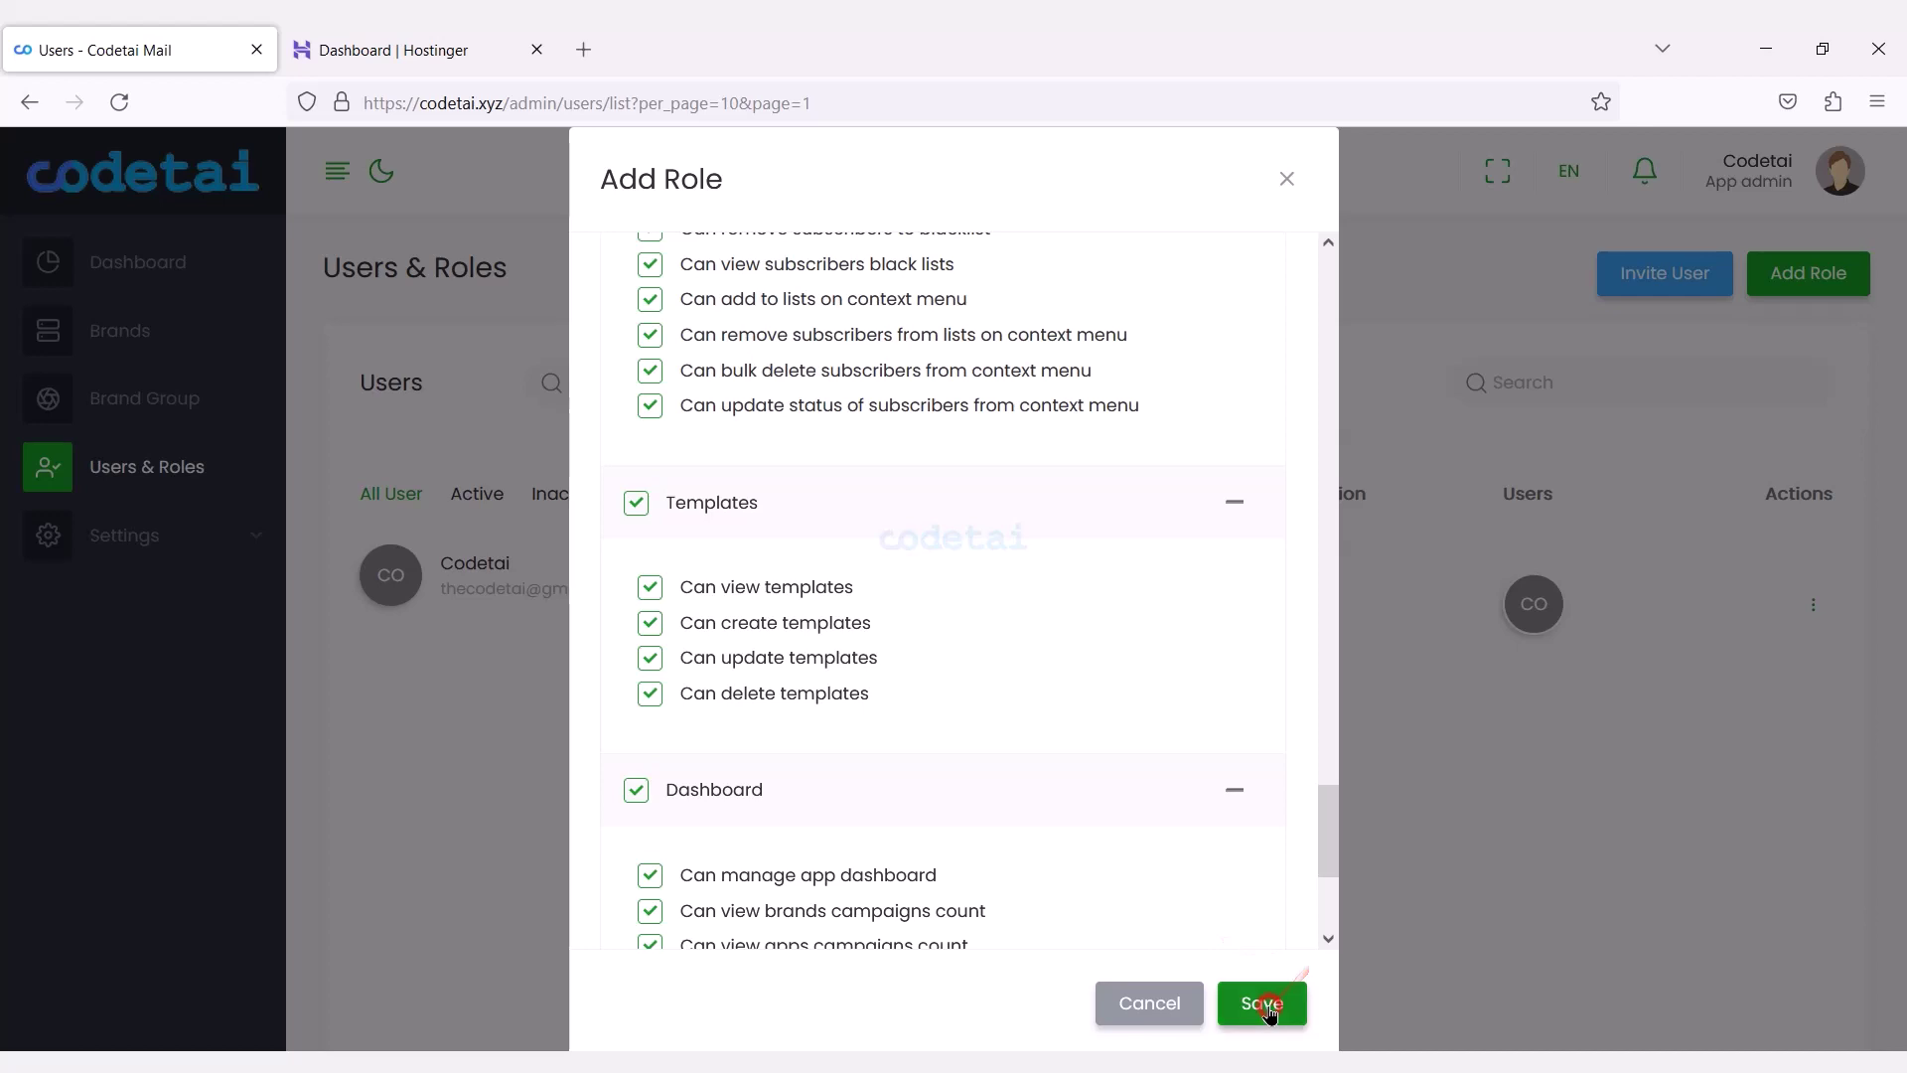
Begin inviting a new user by e-mail and assign them the User role.
{"action": "left_click", "coordinate": [1606, 273]}
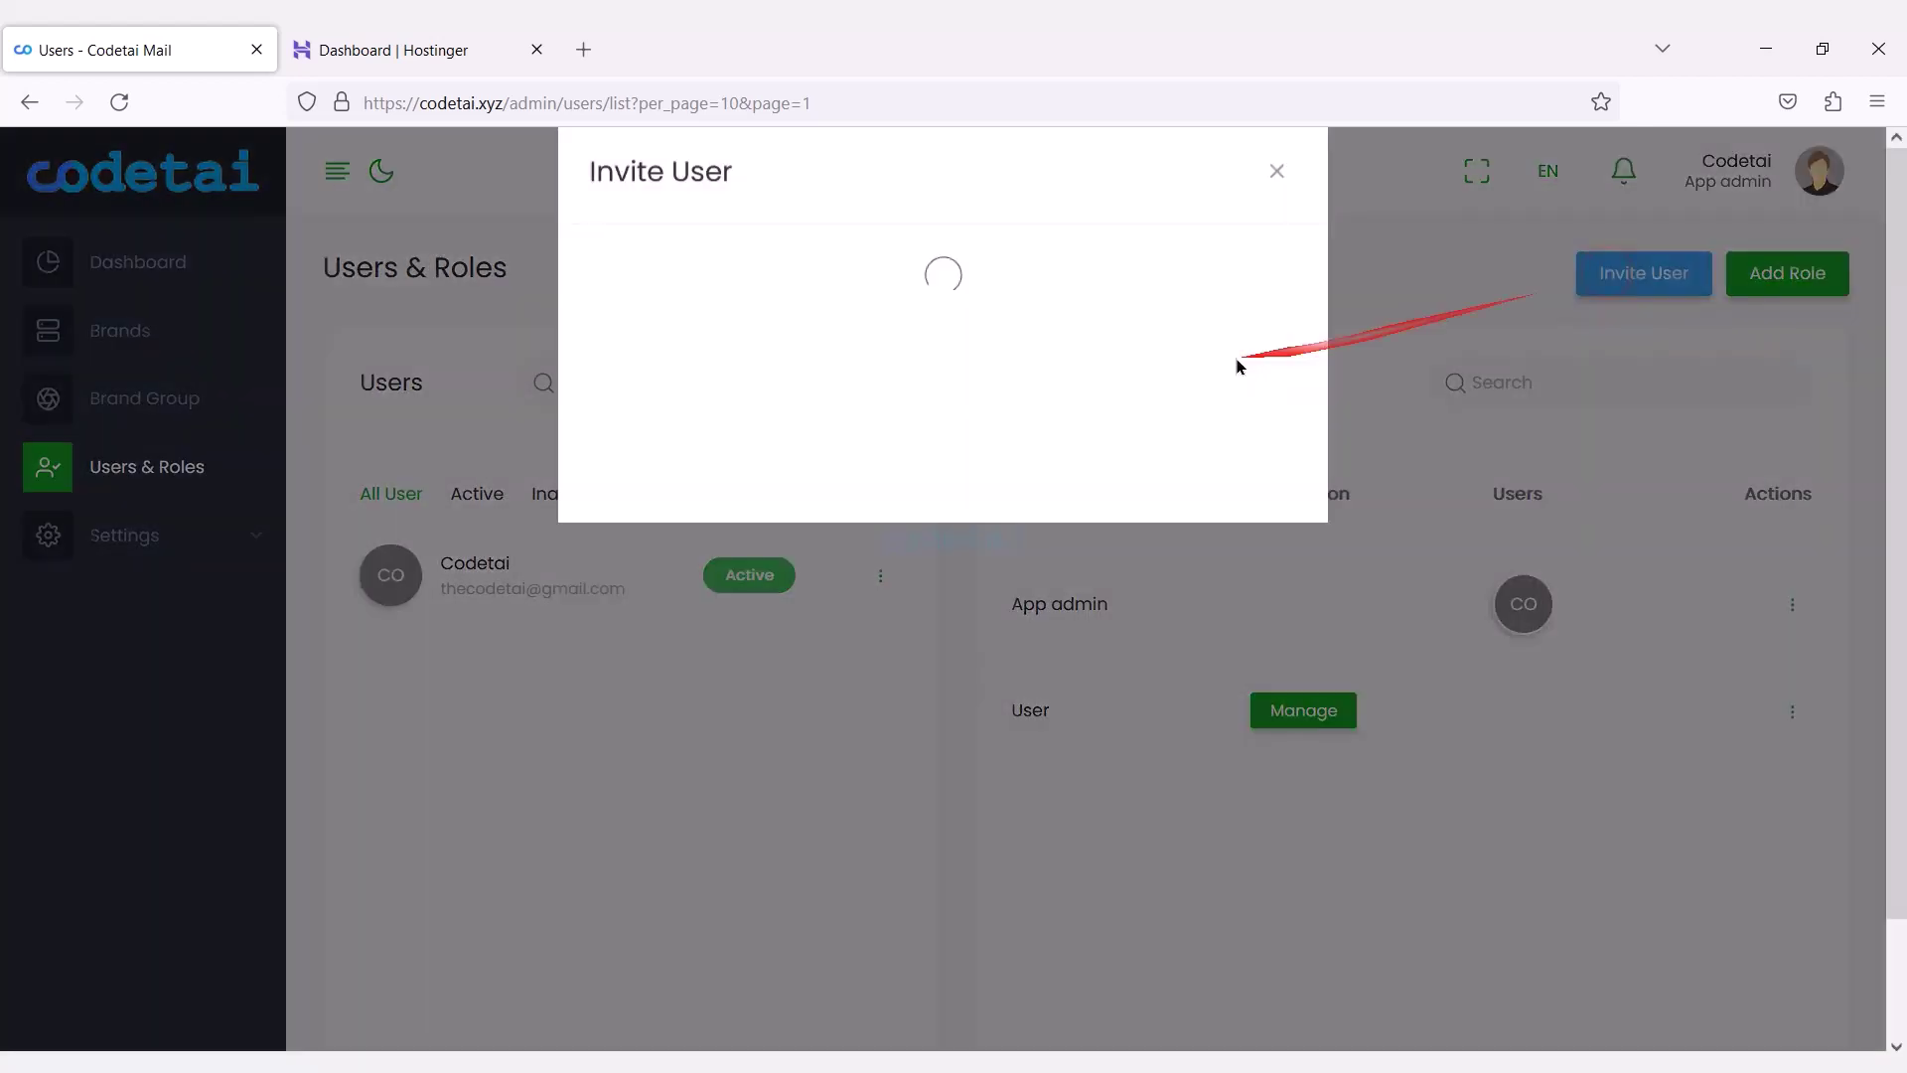
{"action": "left_click", "coordinate": [904, 308]}
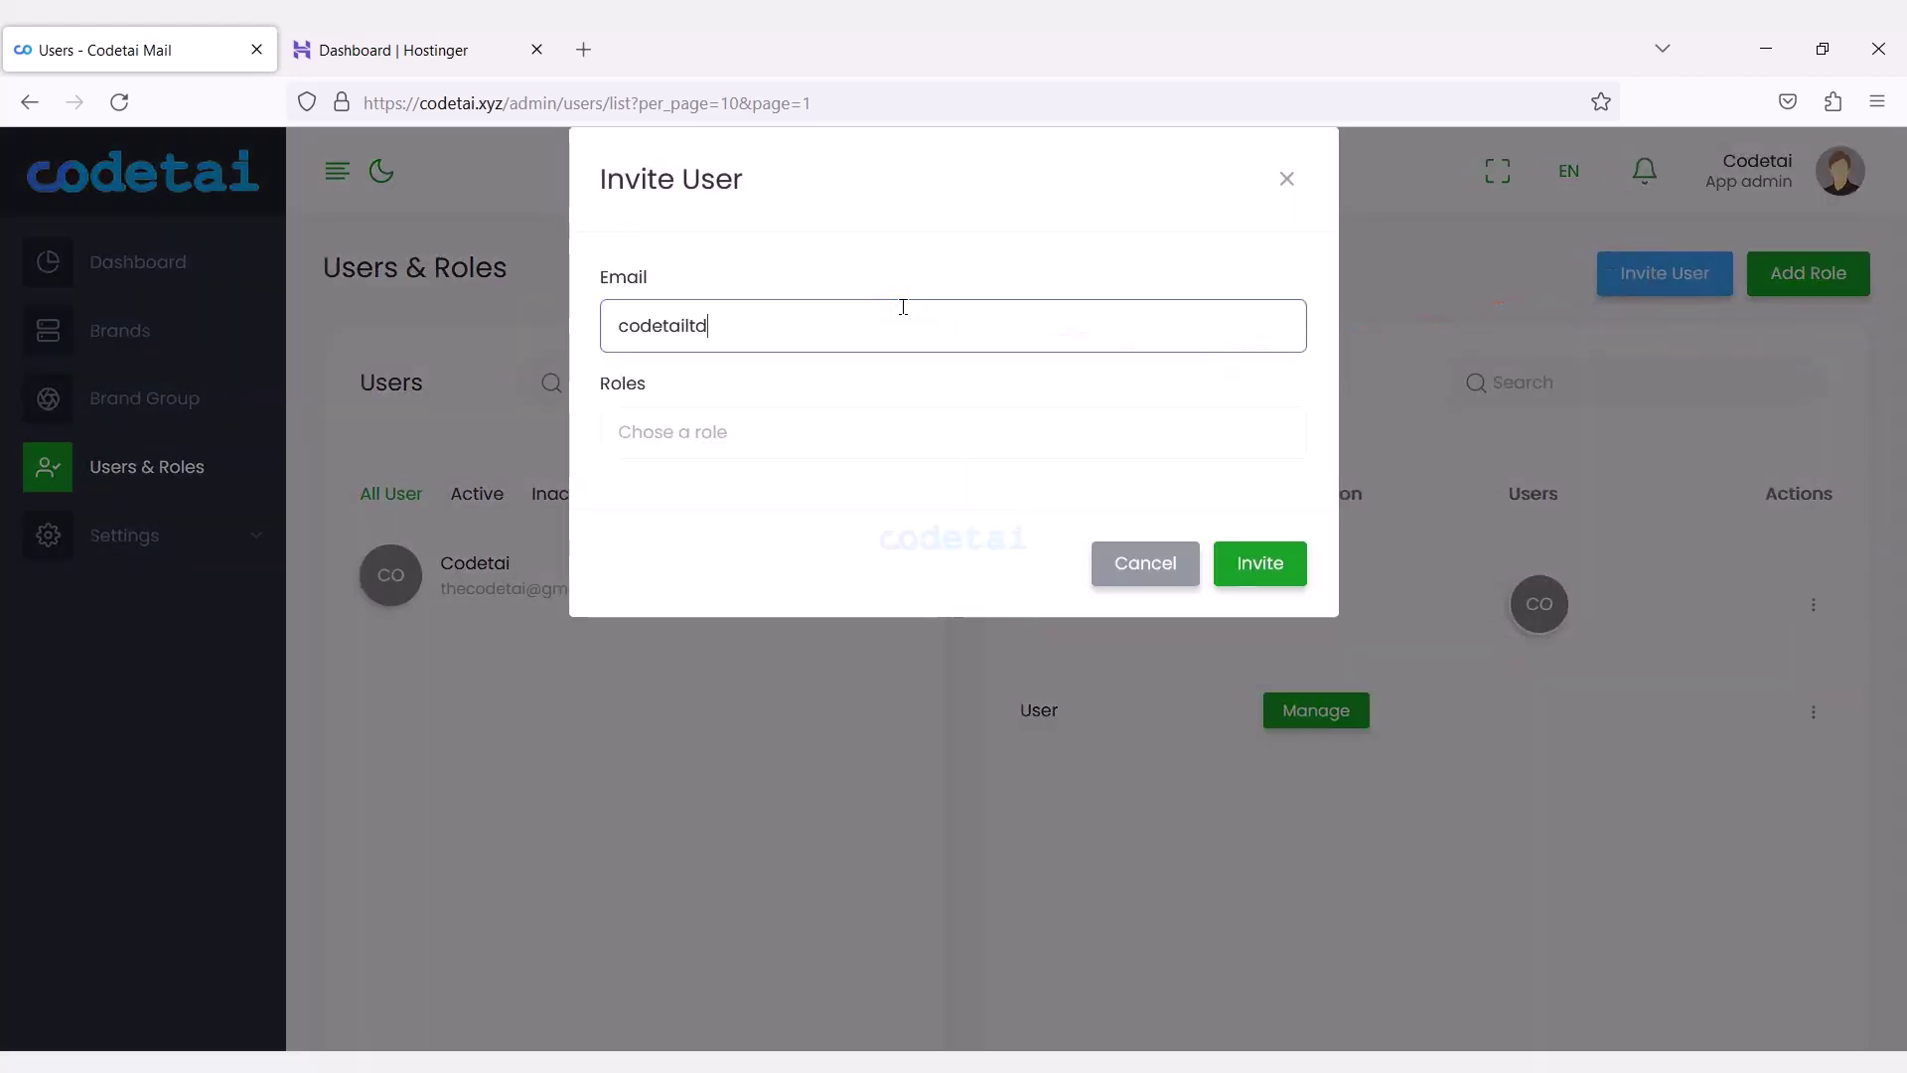
{"action": "left_click", "coordinate": [732, 427]}
{"action": "left_click", "coordinate": [689, 653]}
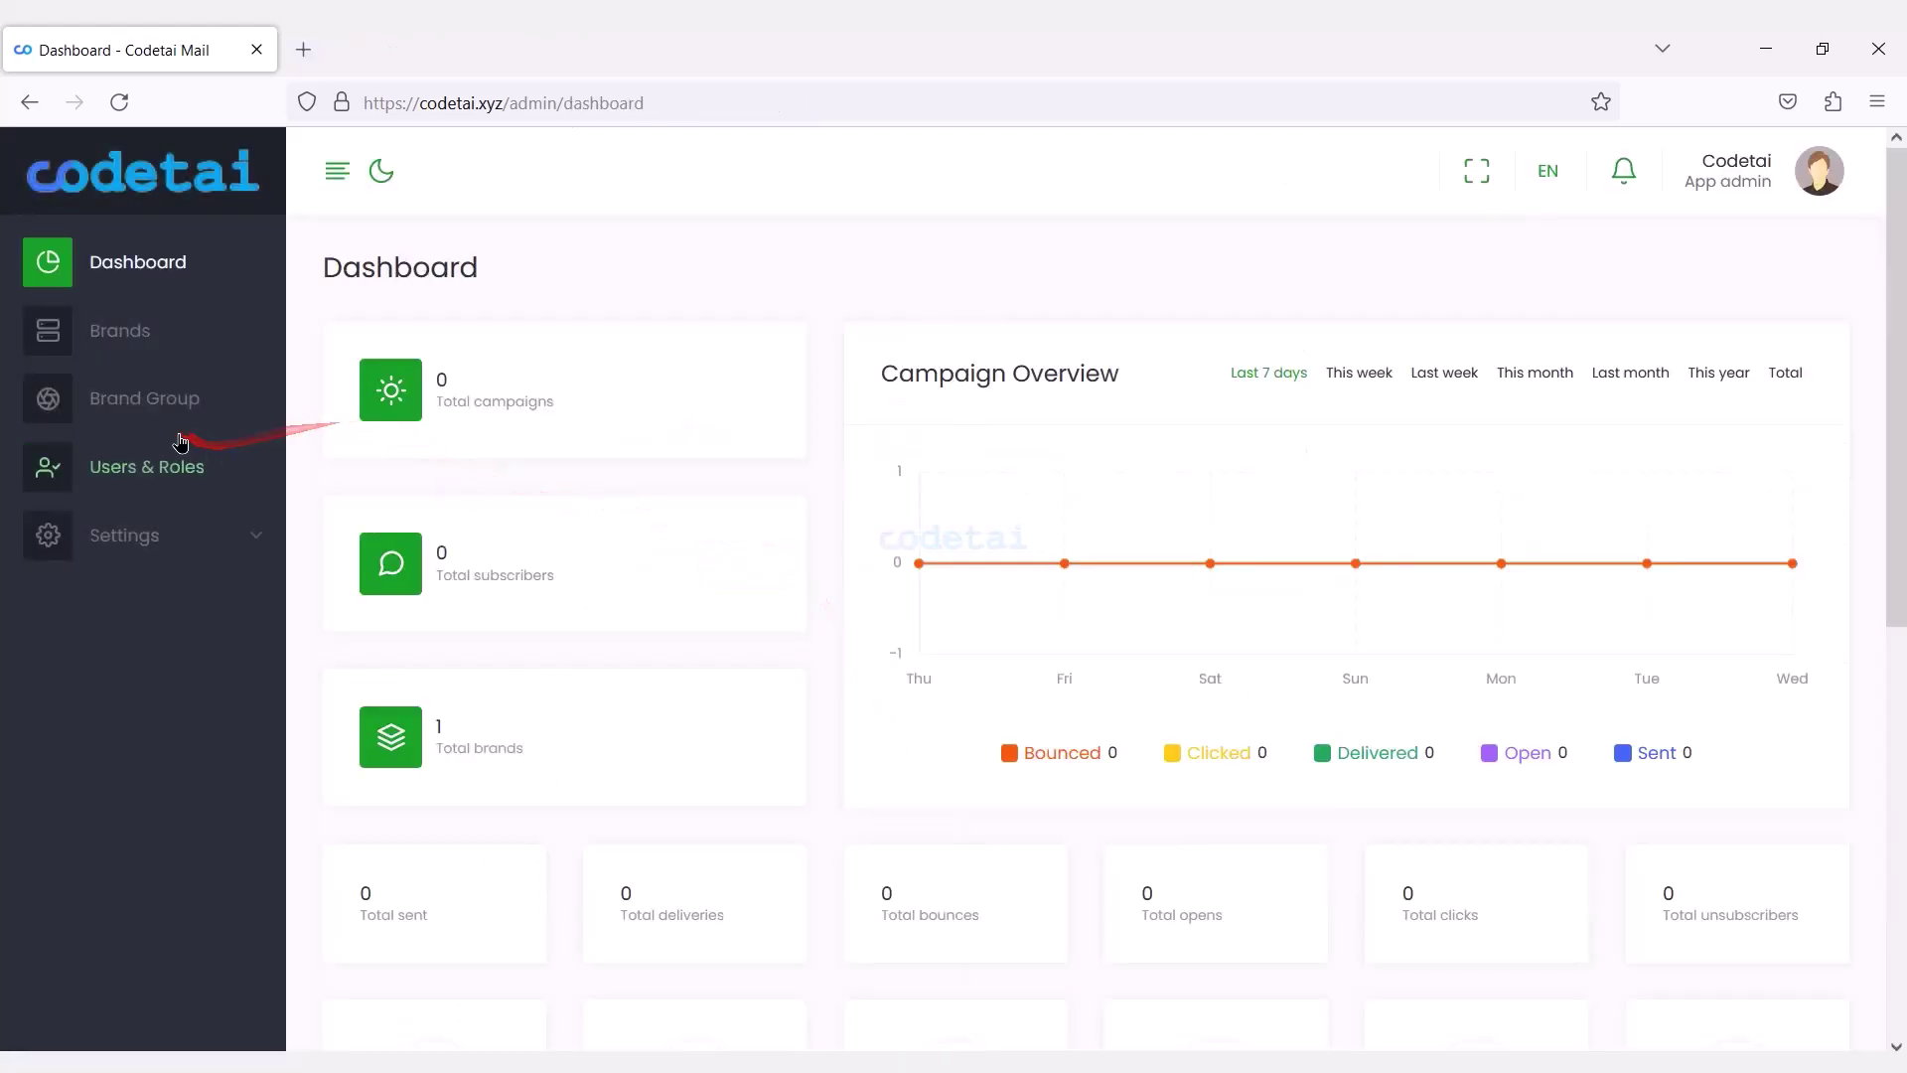
Create a brand group named Demo.
{"action": "left_click", "coordinate": [171, 407]}
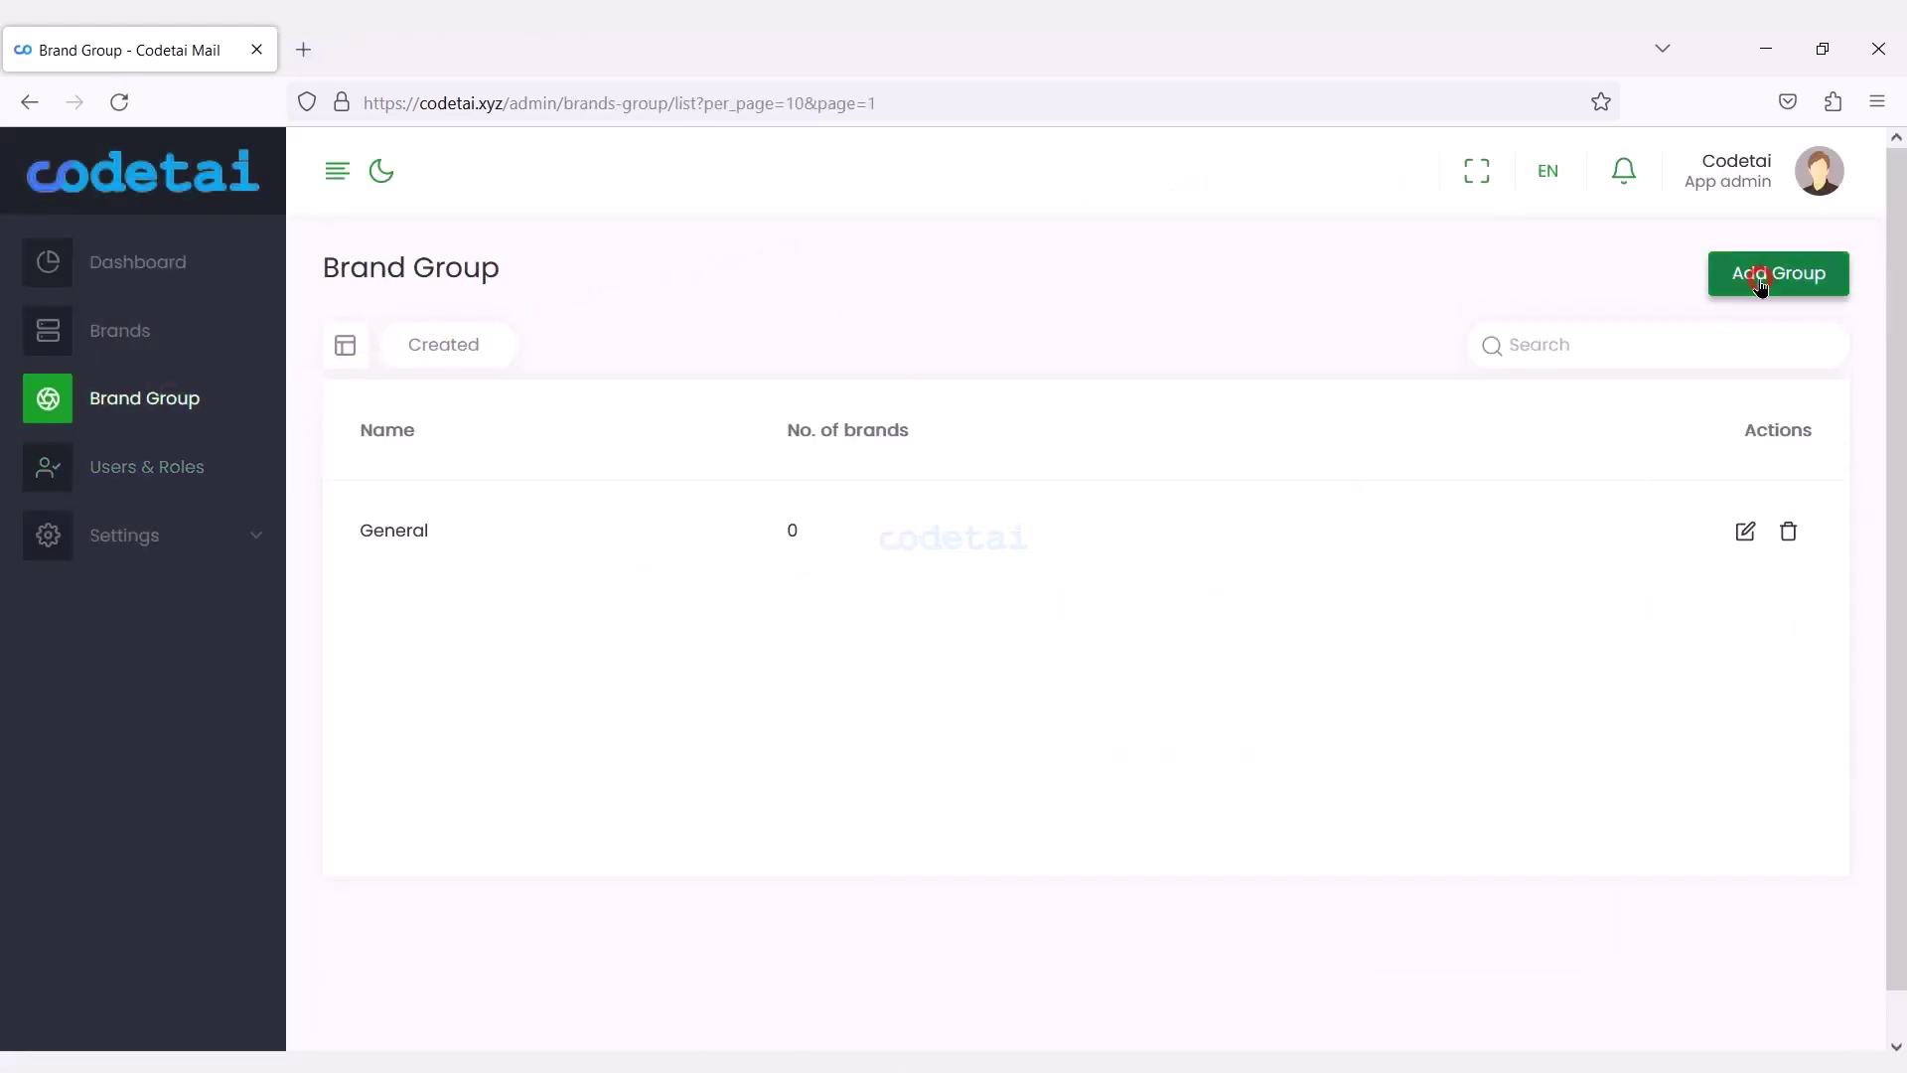
{"action": "left_click", "coordinate": [1760, 280]}
{"action": "type", "text": "Demo"}
{"action": "left_click", "coordinate": [1266, 476]}
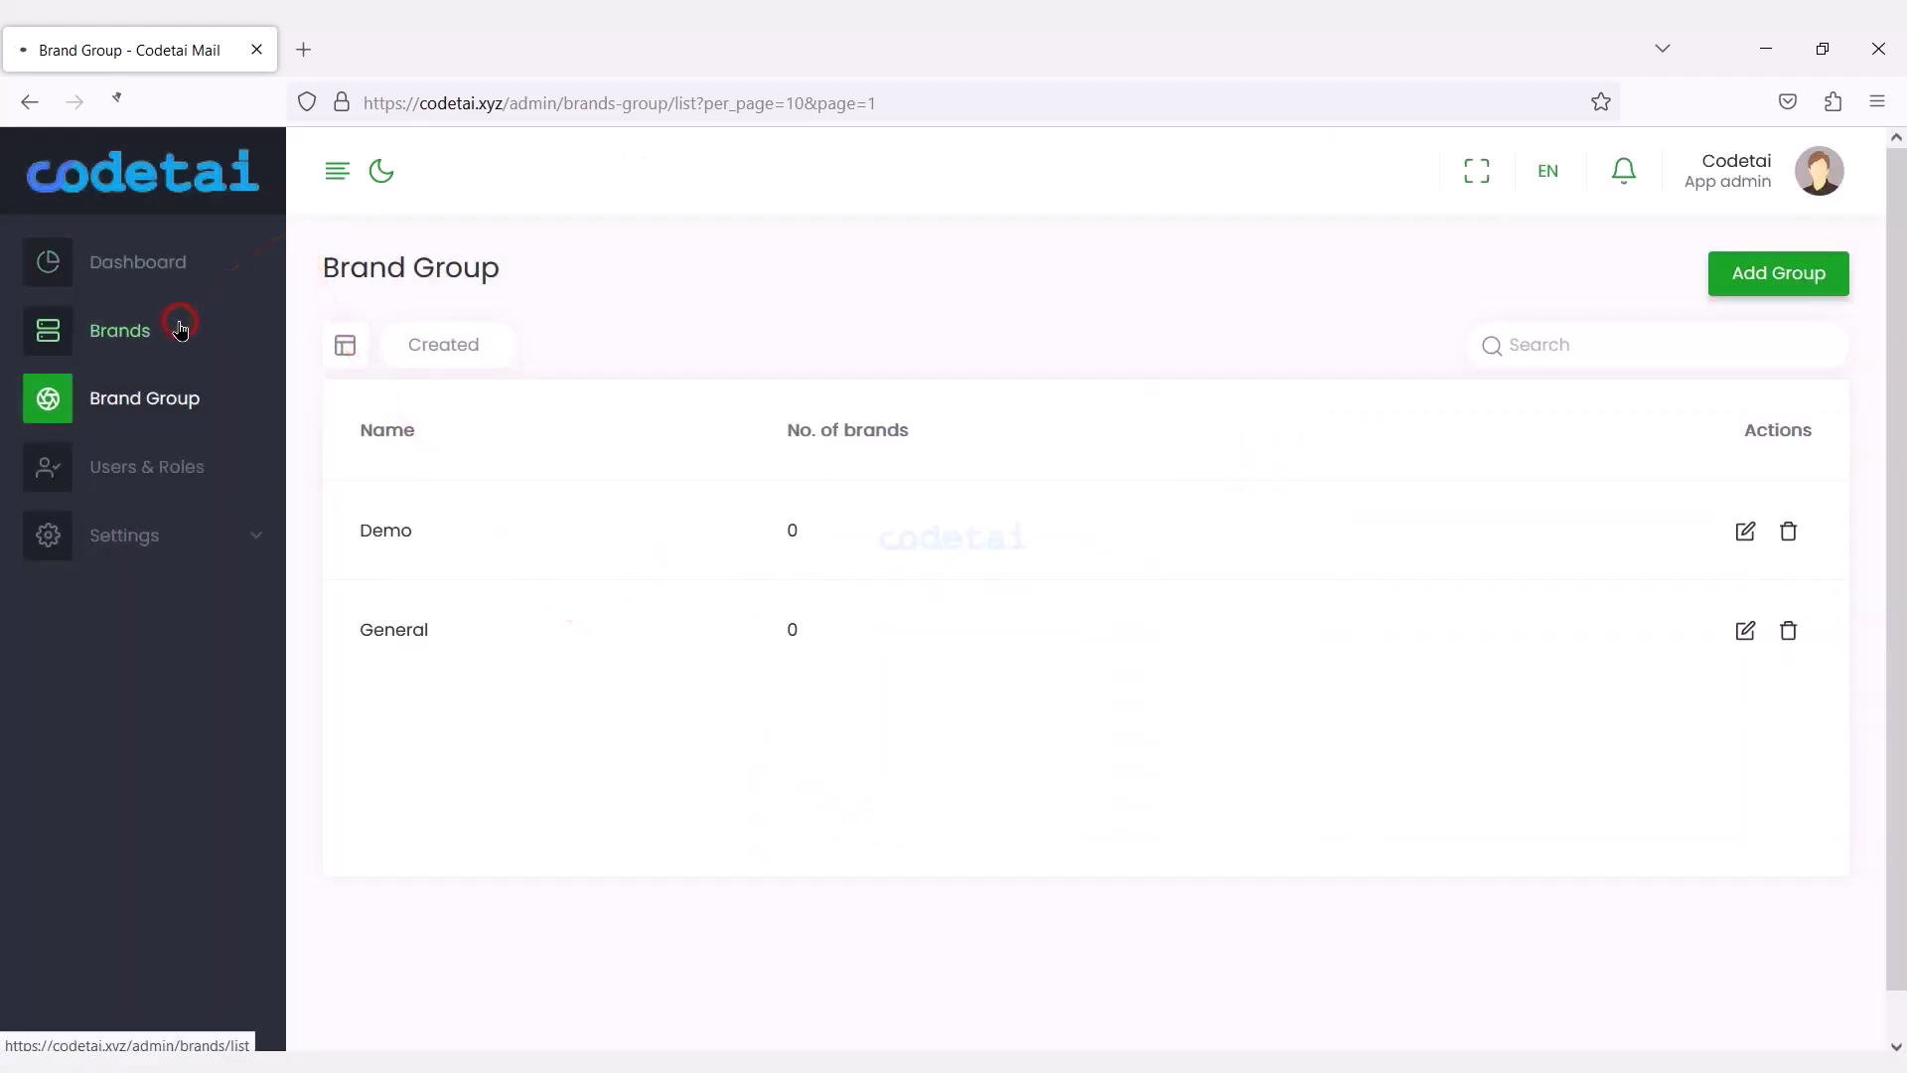
Add a Demo brand with short name Demo in the Demo group, then open its workspace.
{"action": "left_click", "coordinate": [179, 330]}
{"action": "left_click", "coordinate": [1780, 288]}
{"action": "left_click", "coordinate": [846, 320]}
{"action": "left_click", "coordinate": [731, 441]}
{"action": "type", "text": "Demo"}
{"action": "left_click", "coordinate": [706, 596]}
{"action": "left_click", "coordinate": [641, 668]}
{"action": "left_click", "coordinate": [1252, 722]}
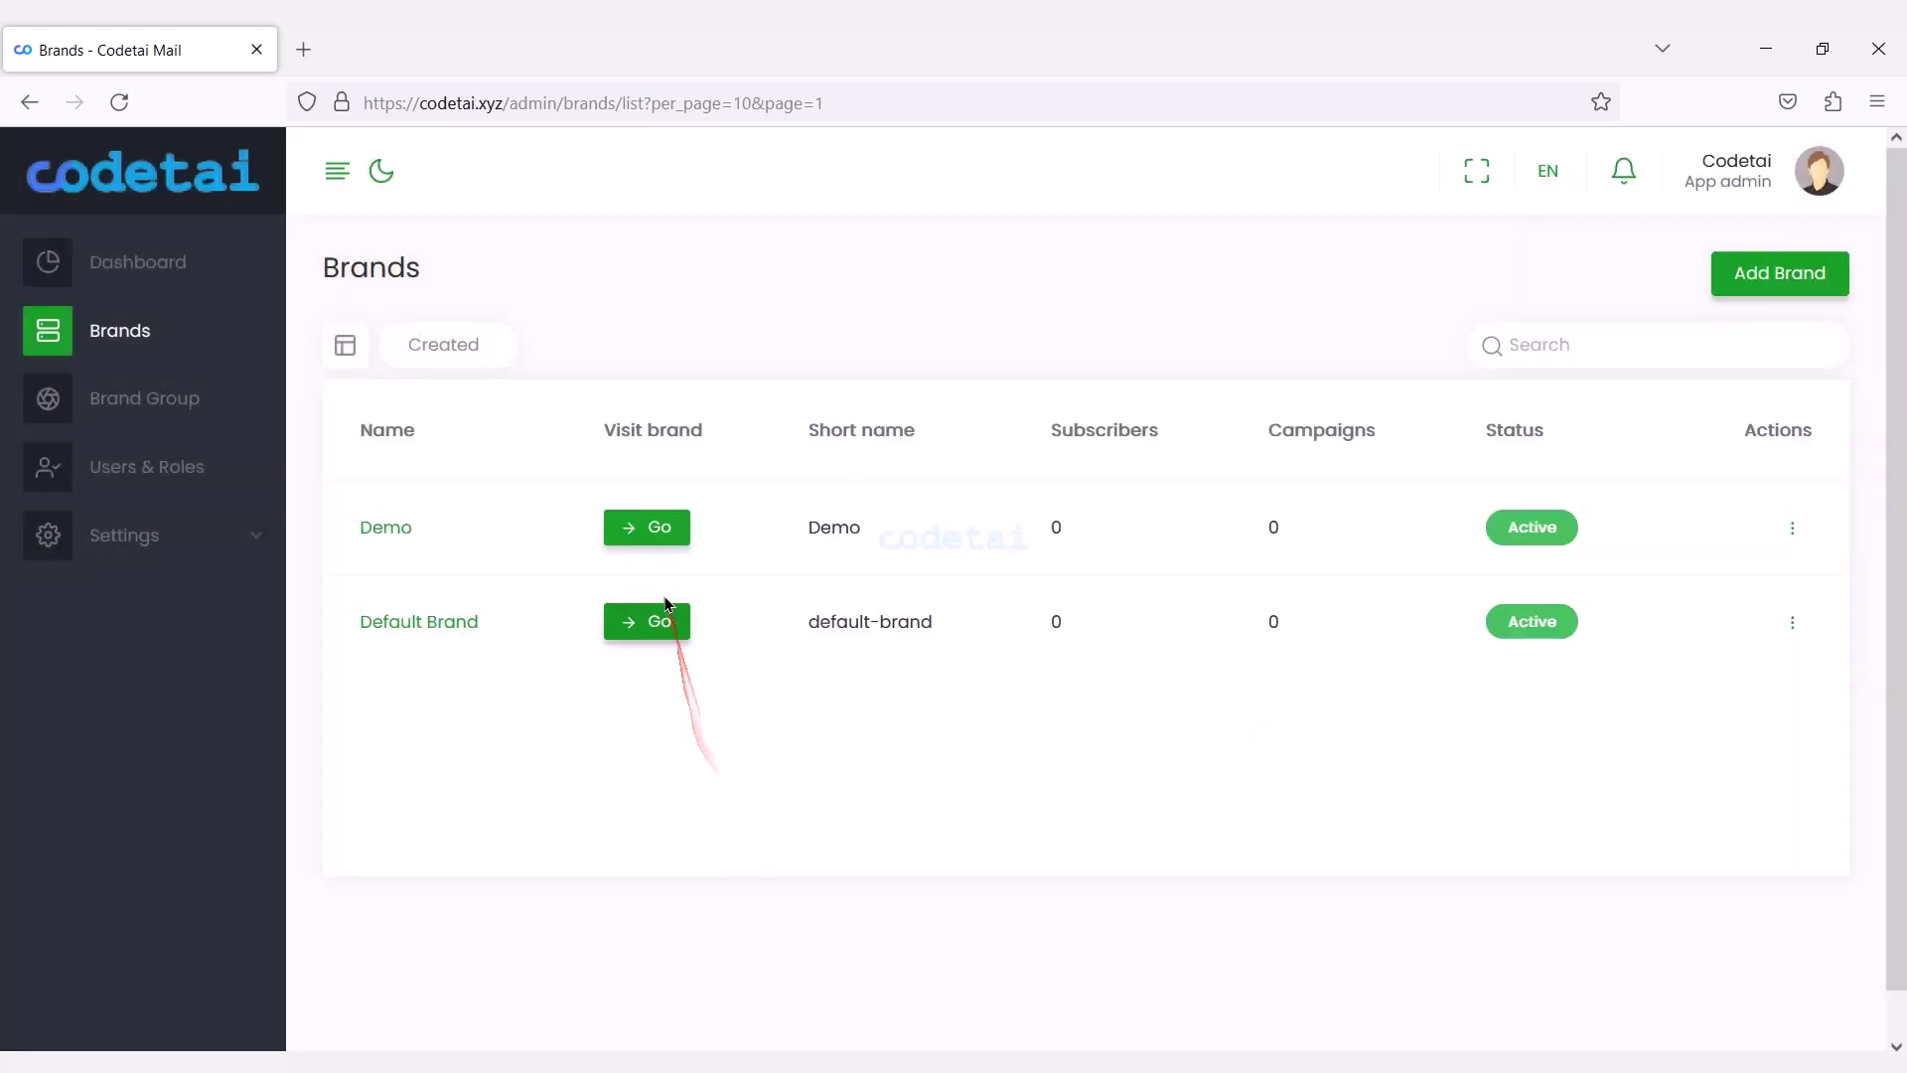
{"action": "left_click", "coordinate": [662, 519]}
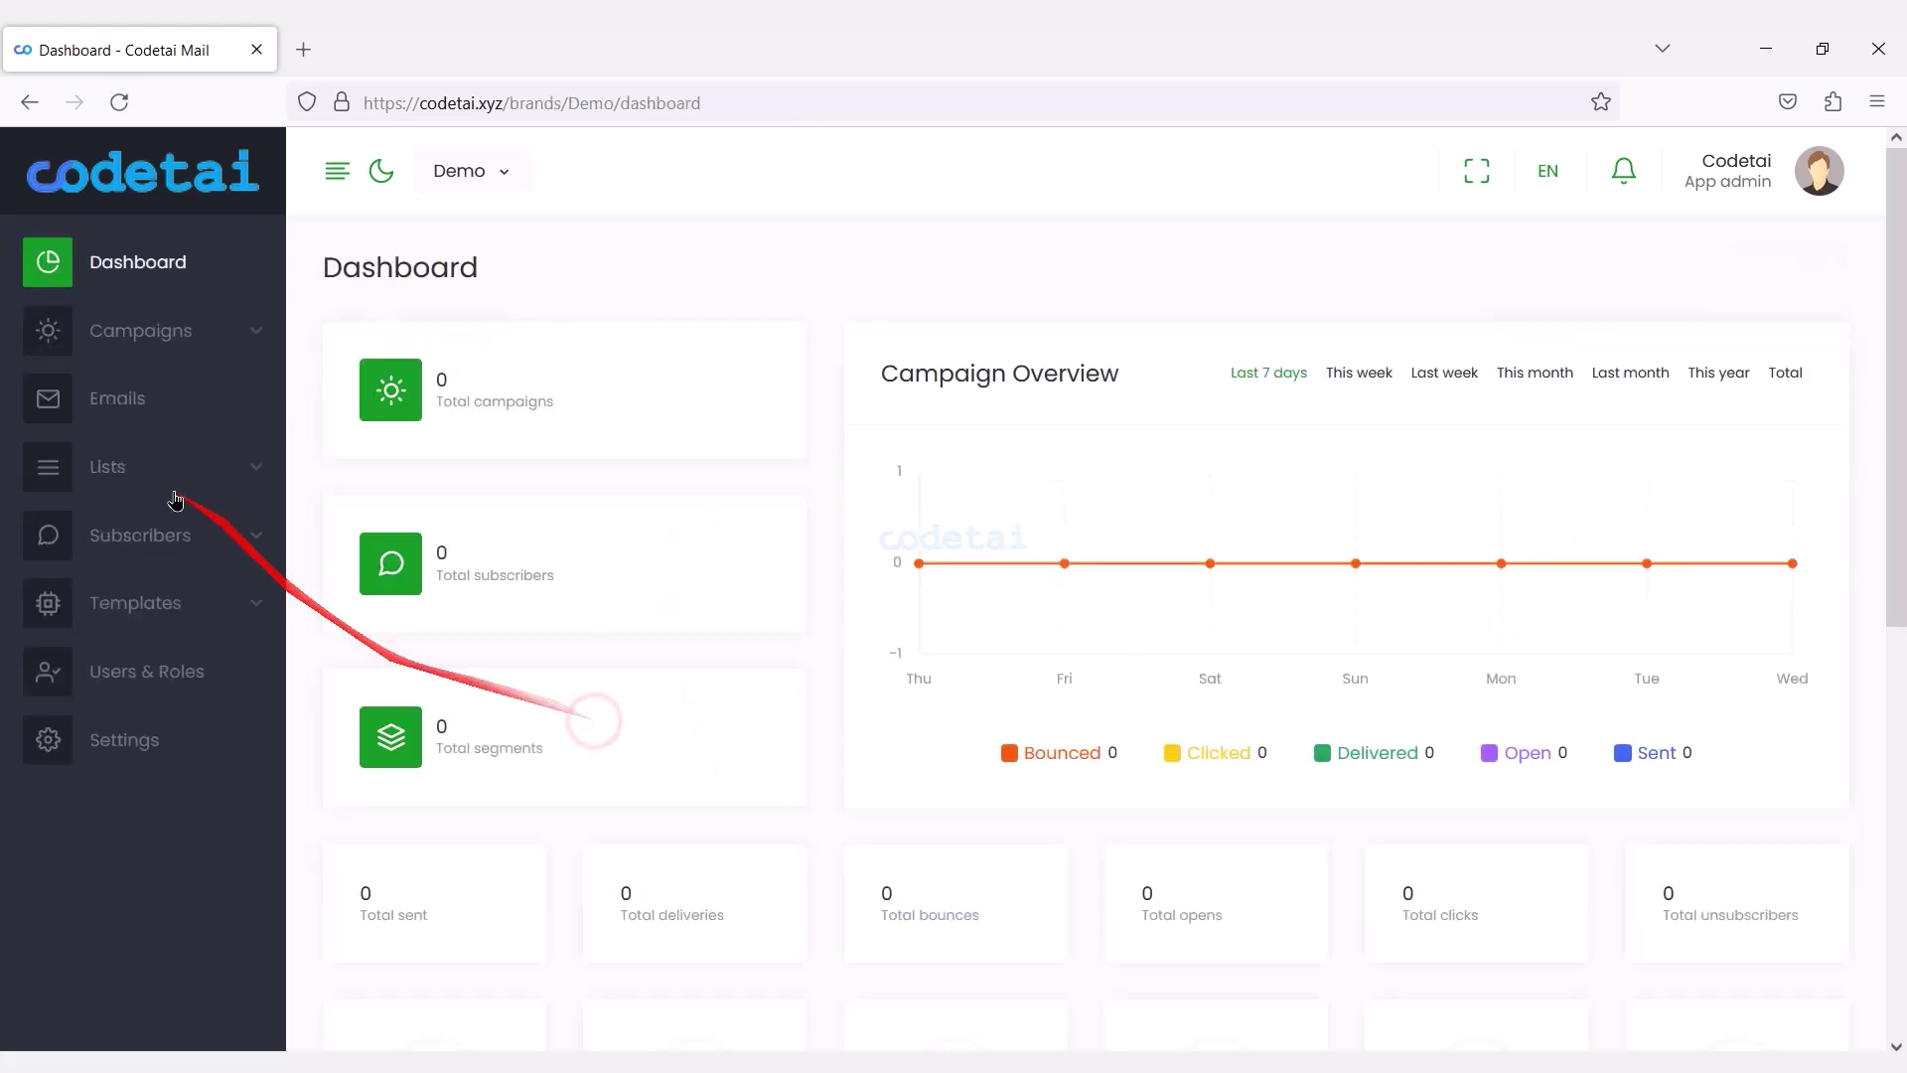
Look over the new campaign form in the Demo brand.
{"action": "left_click", "coordinate": [144, 356]}
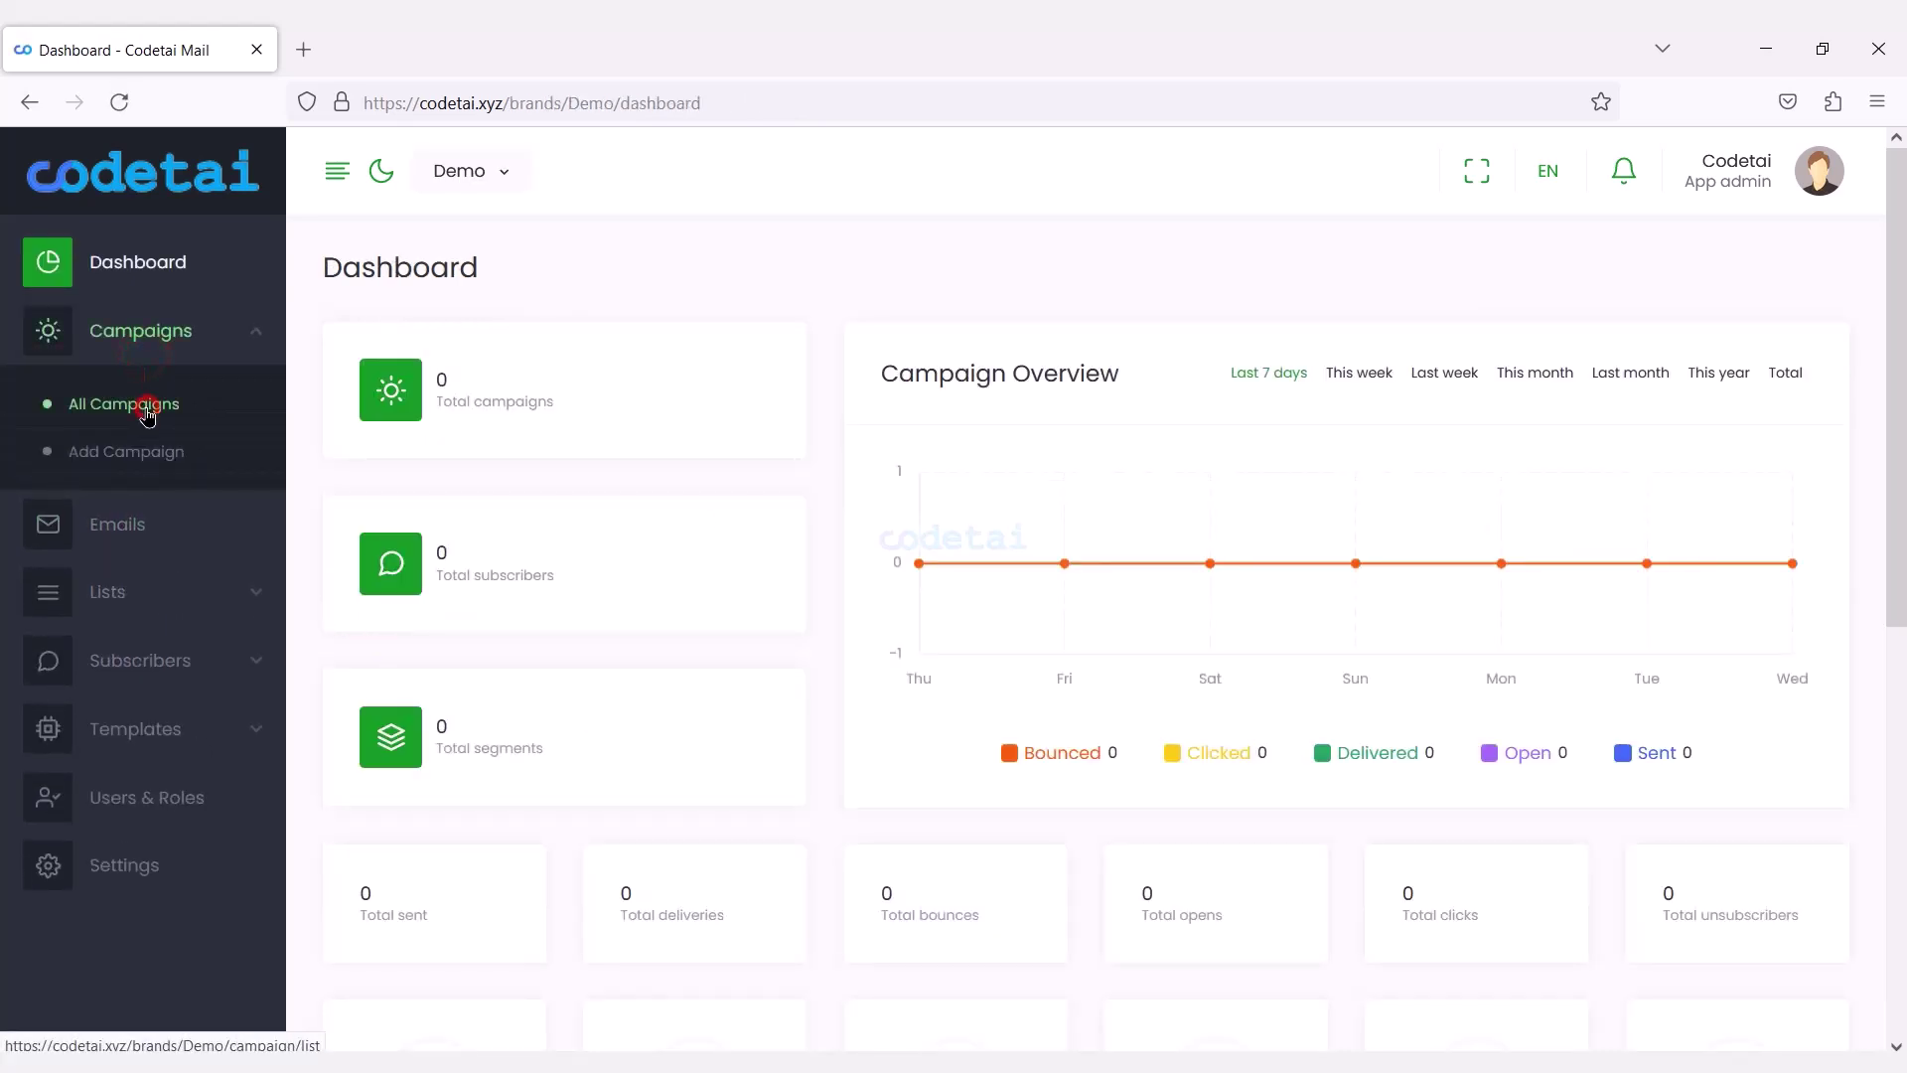
{"action": "left_click", "coordinate": [1682, 274]}
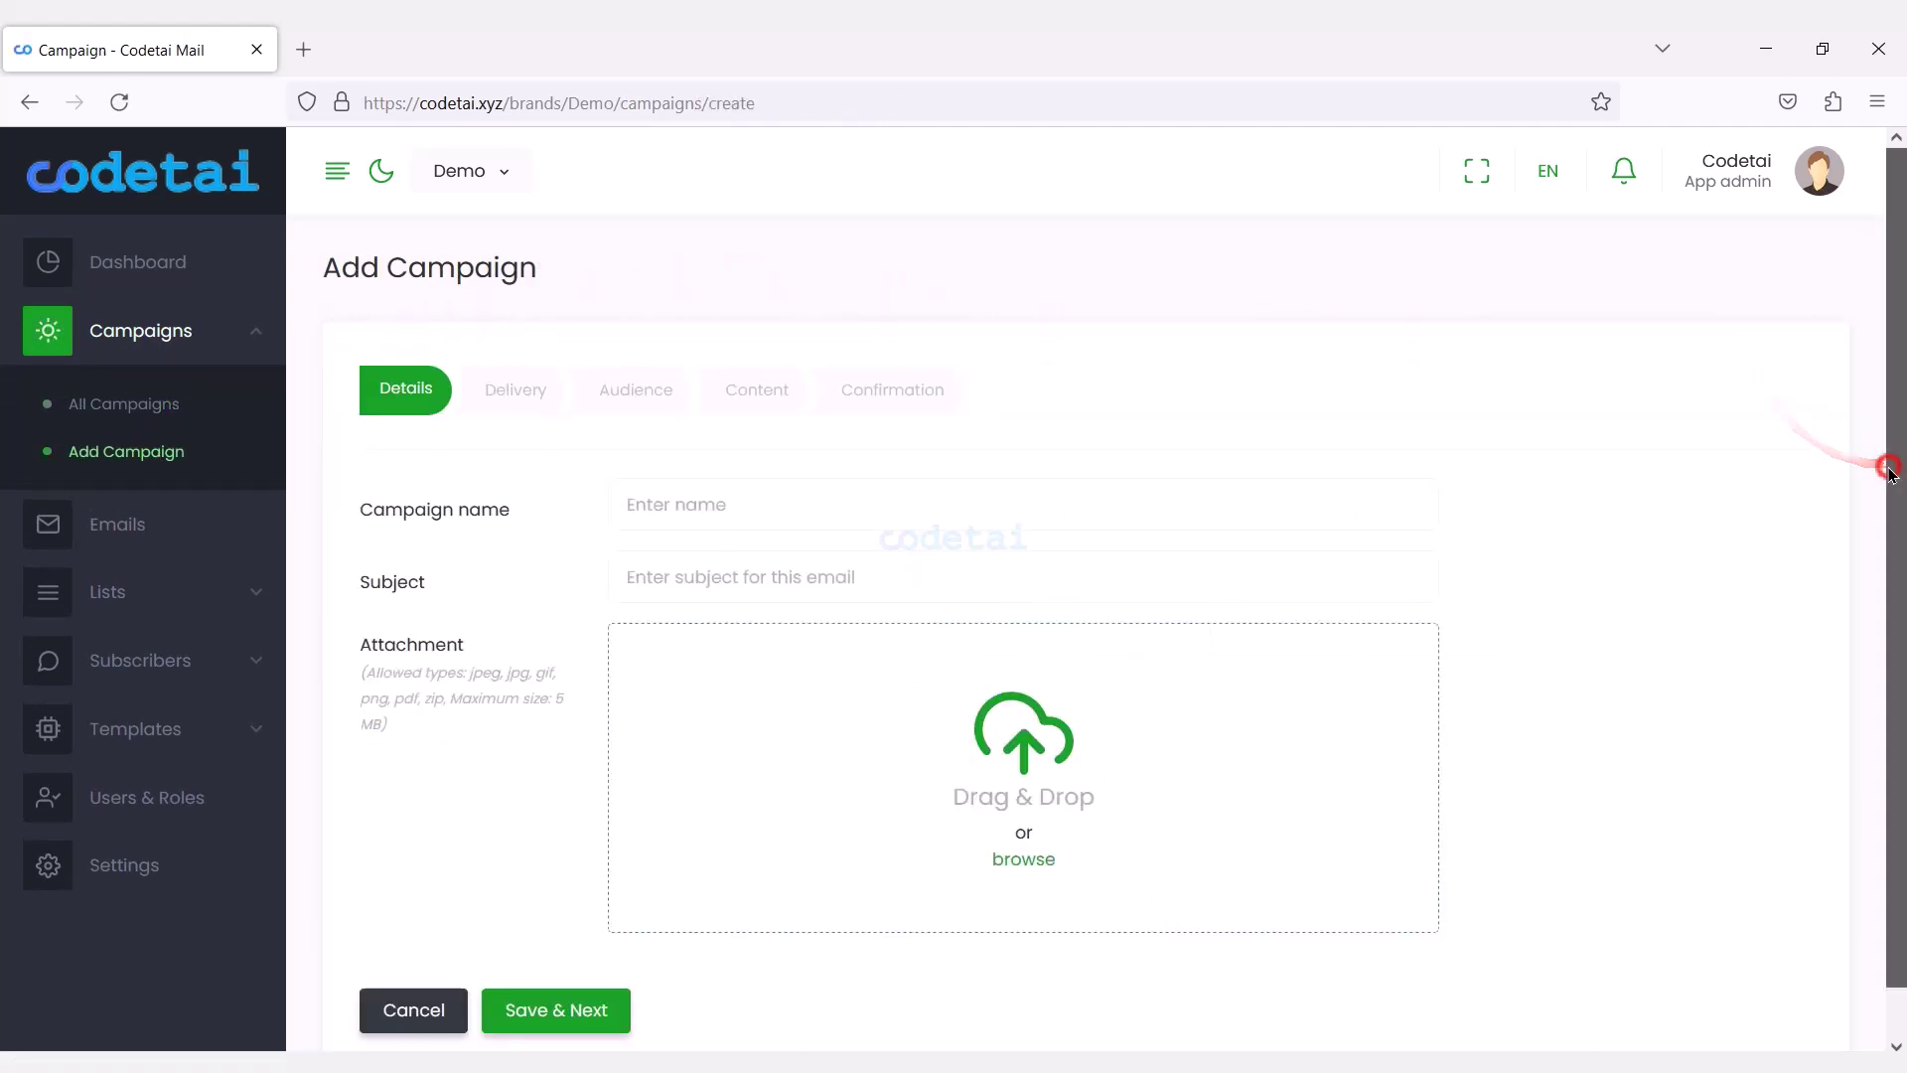
{"action": "scroll", "coordinate": [1887, 460], "scroll_direction": "down", "scroll_amount": 2}
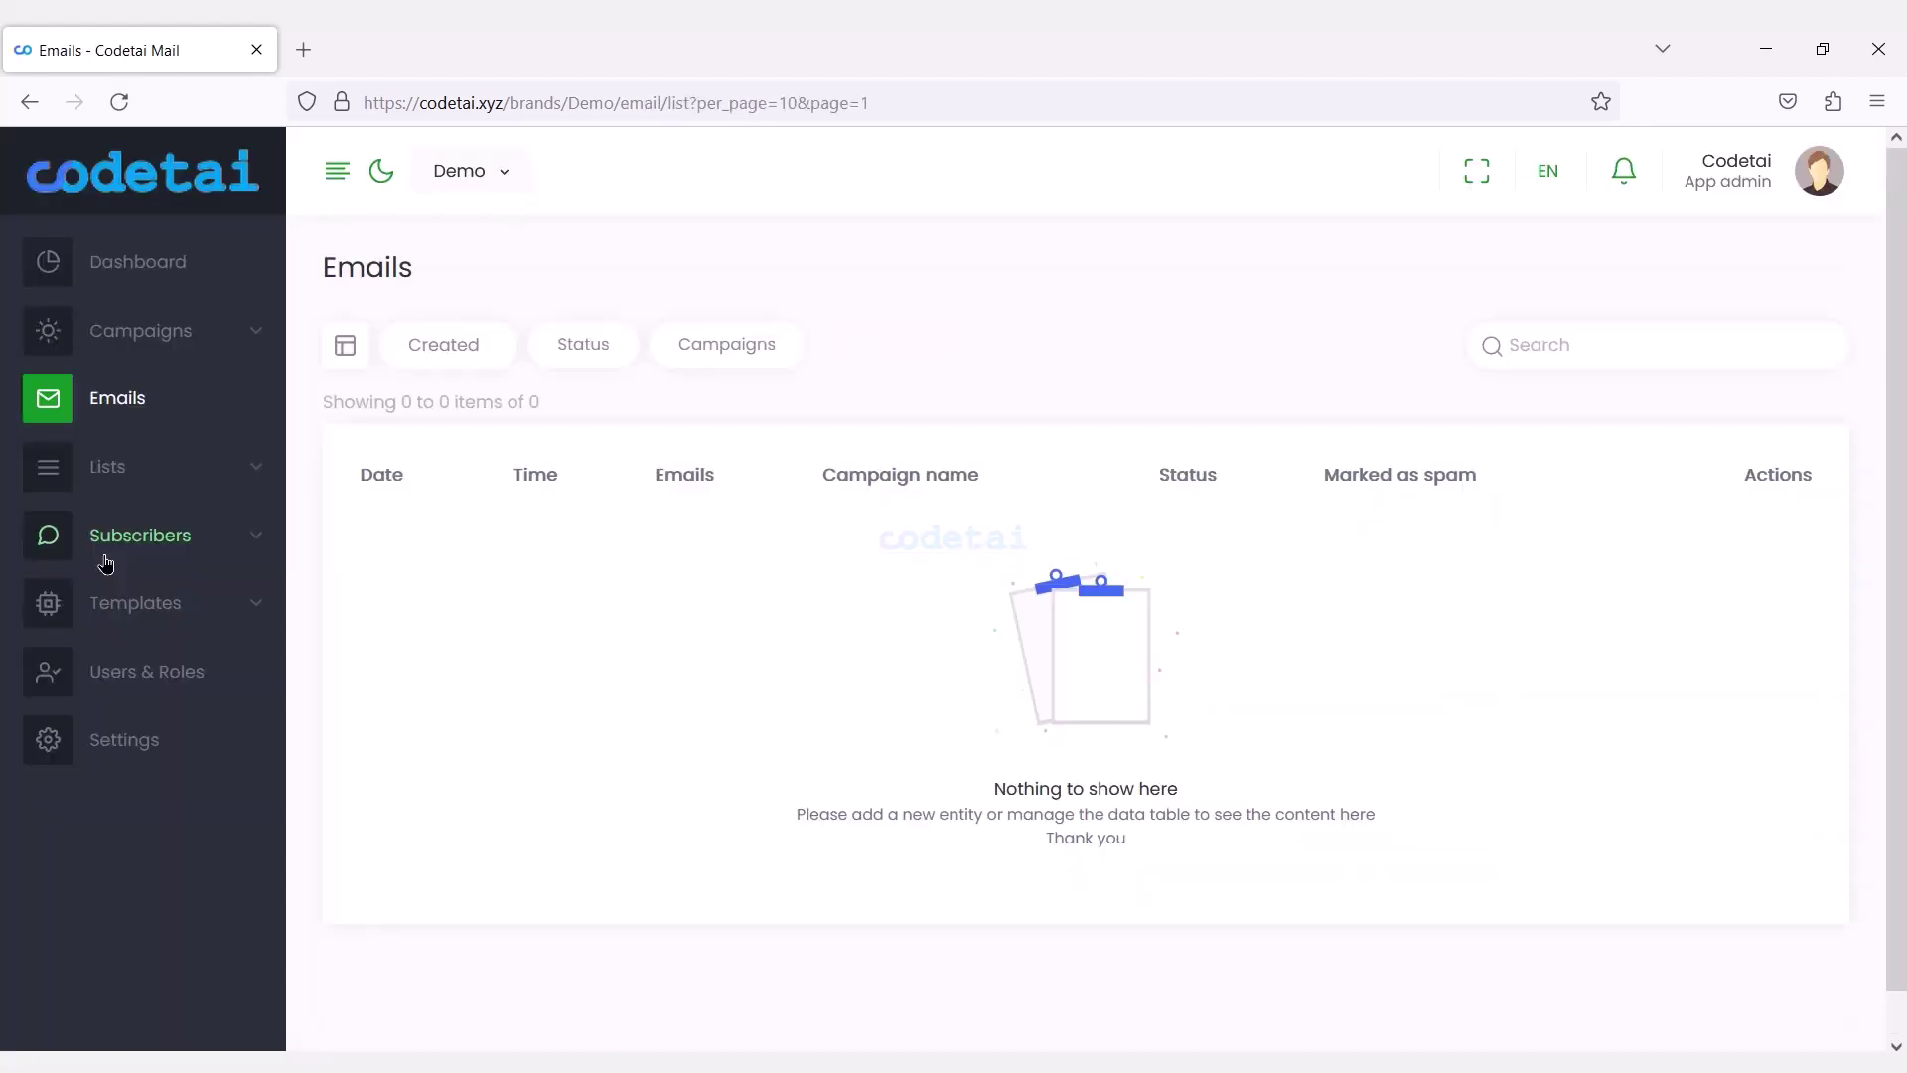
Open the Add List form, try the Dynamic type, revert to Imported, then view segments.
{"action": "left_click", "coordinate": [214, 475]}
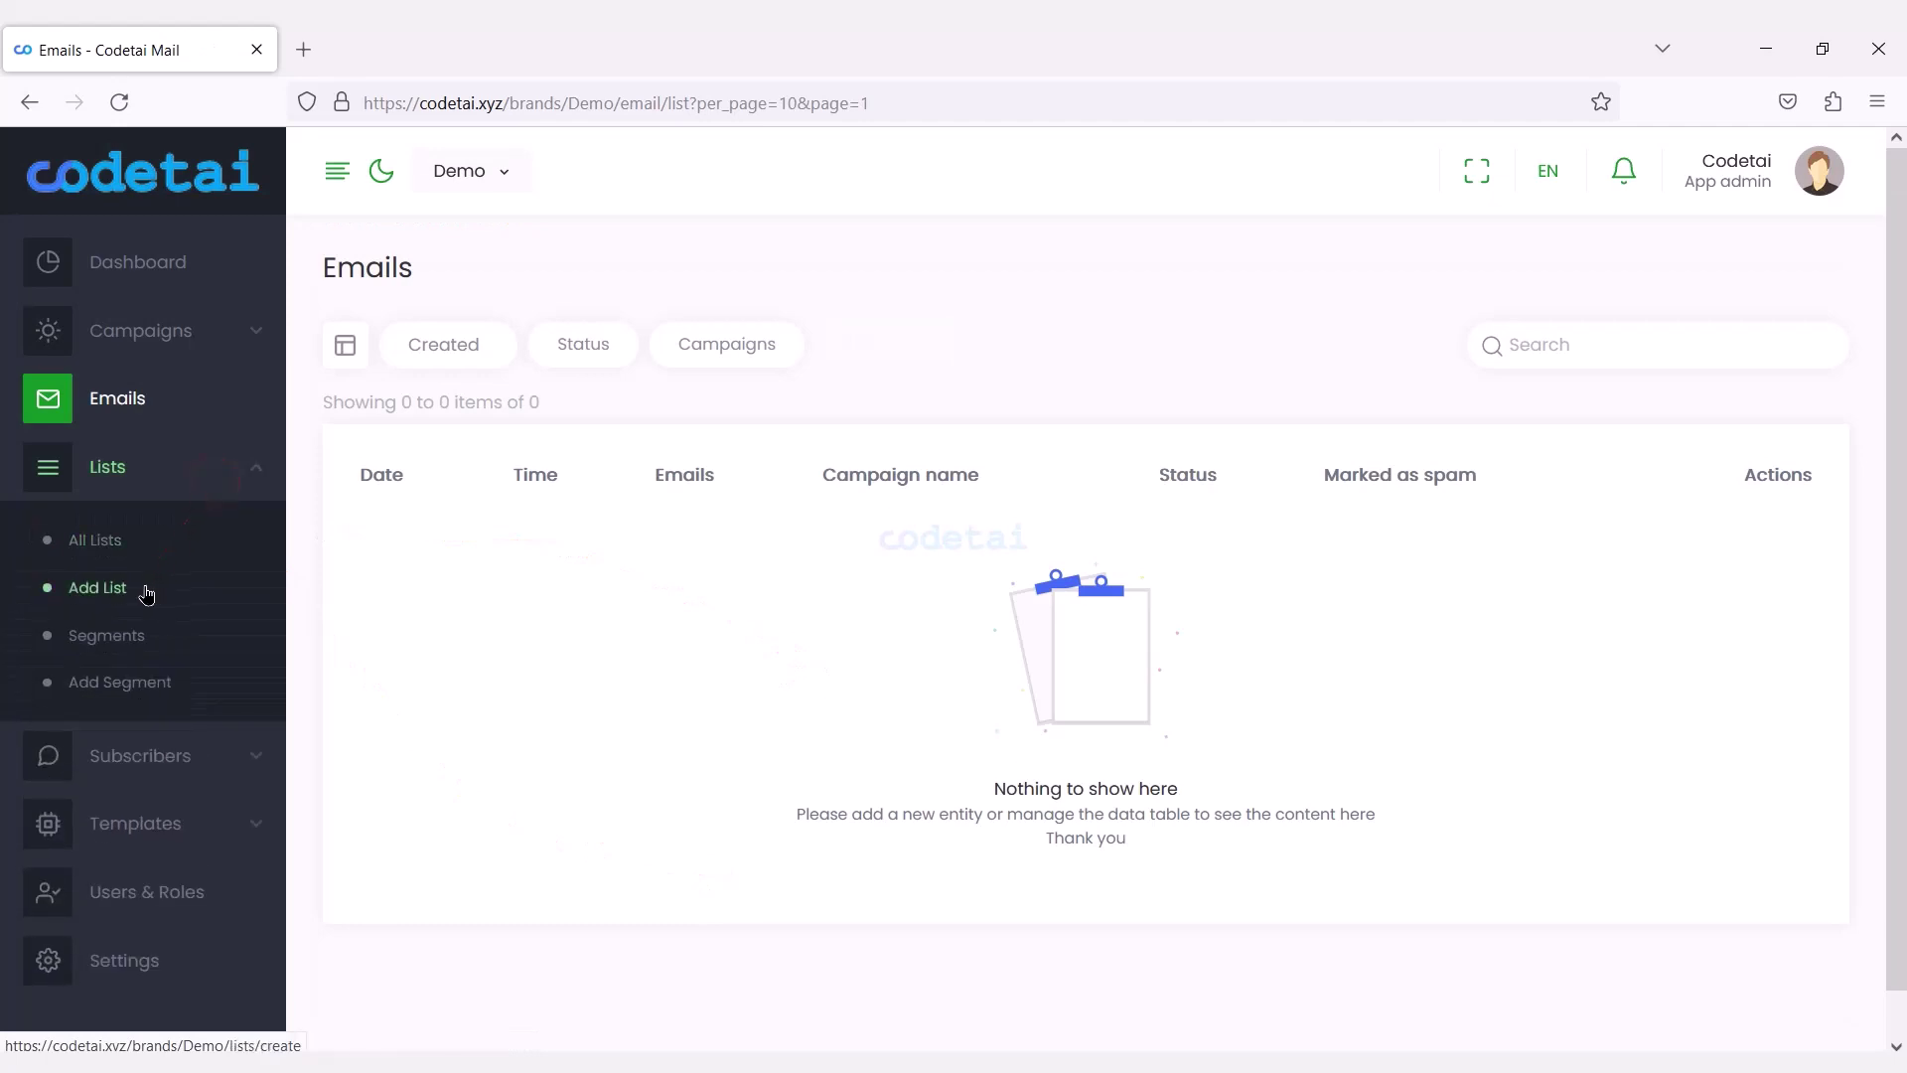
{"action": "left_click", "coordinate": [1780, 277]}
{"action": "left_click", "coordinate": [649, 511]}
{"action": "left_click", "coordinate": [766, 573]}
{"action": "left_click", "coordinate": [622, 572]}
{"action": "left_click", "coordinate": [709, 843]}
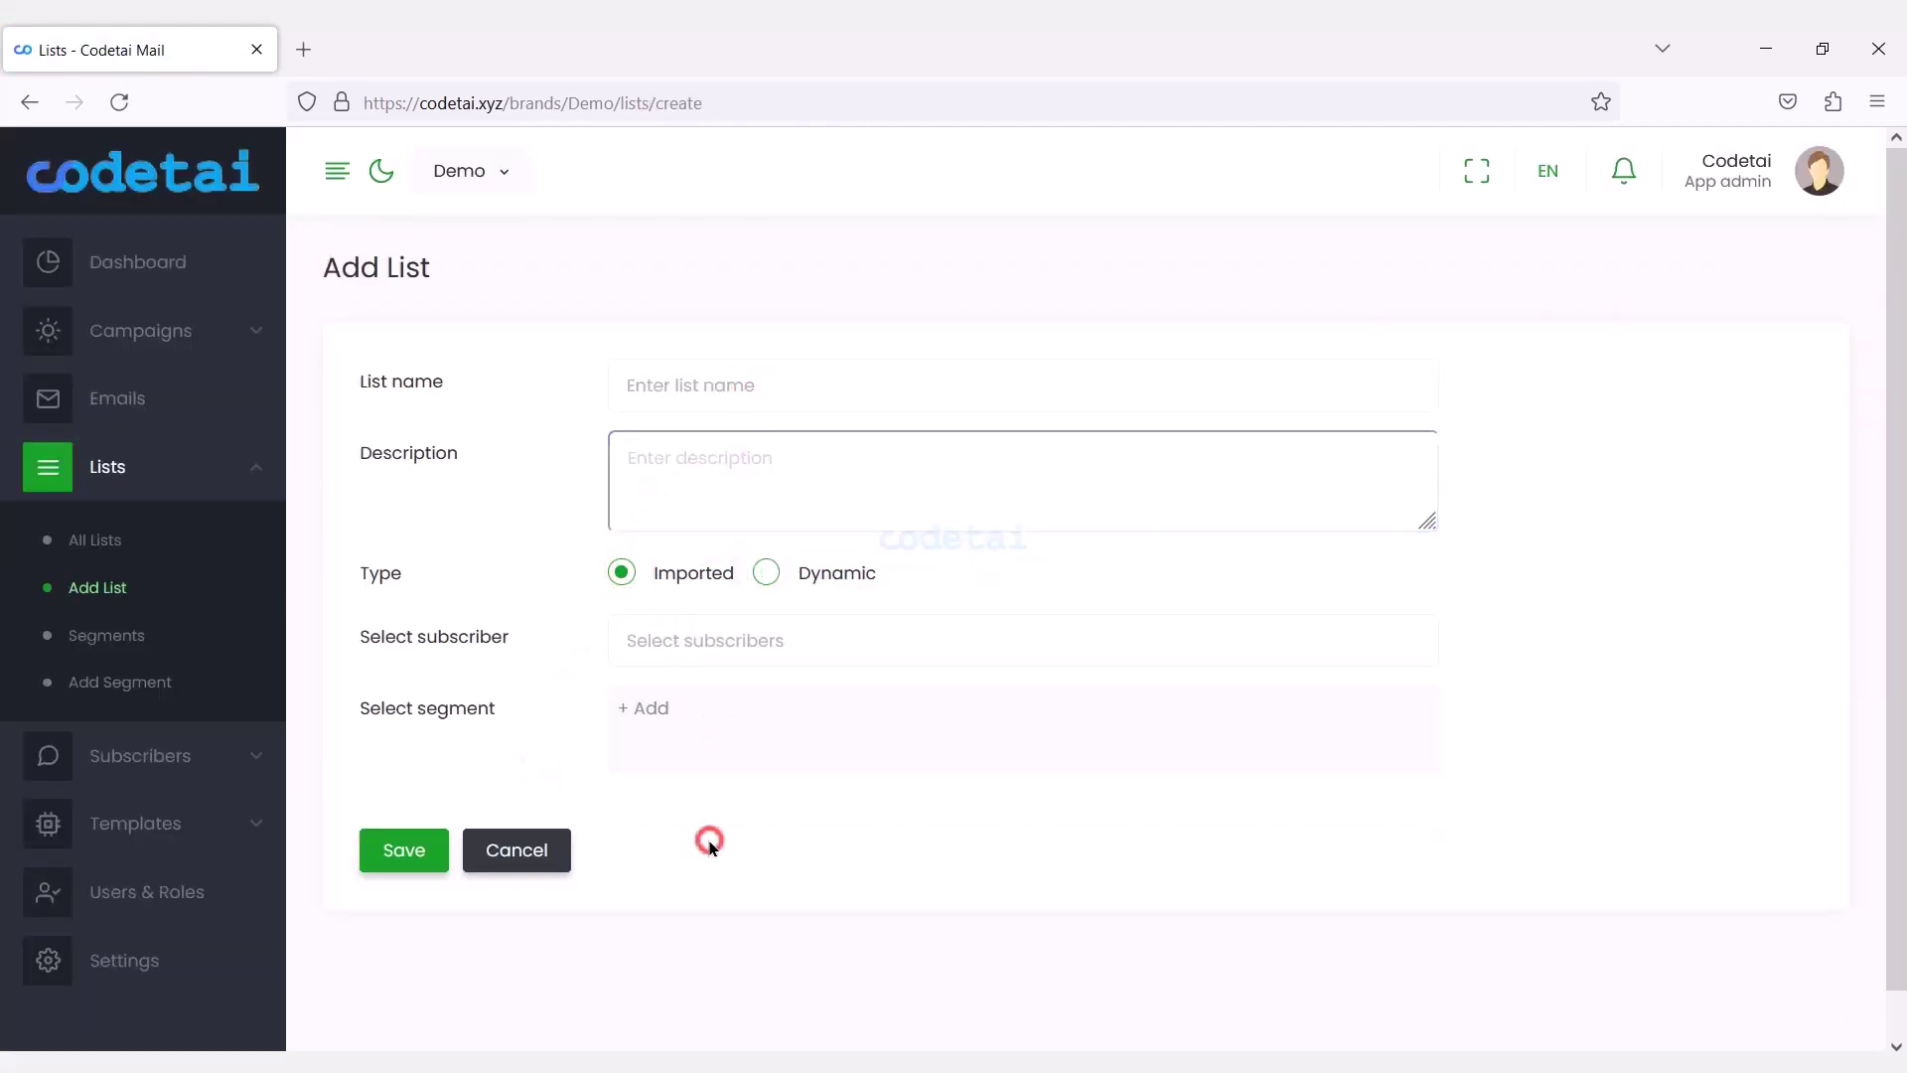
{"action": "left_click", "coordinate": [205, 655]}
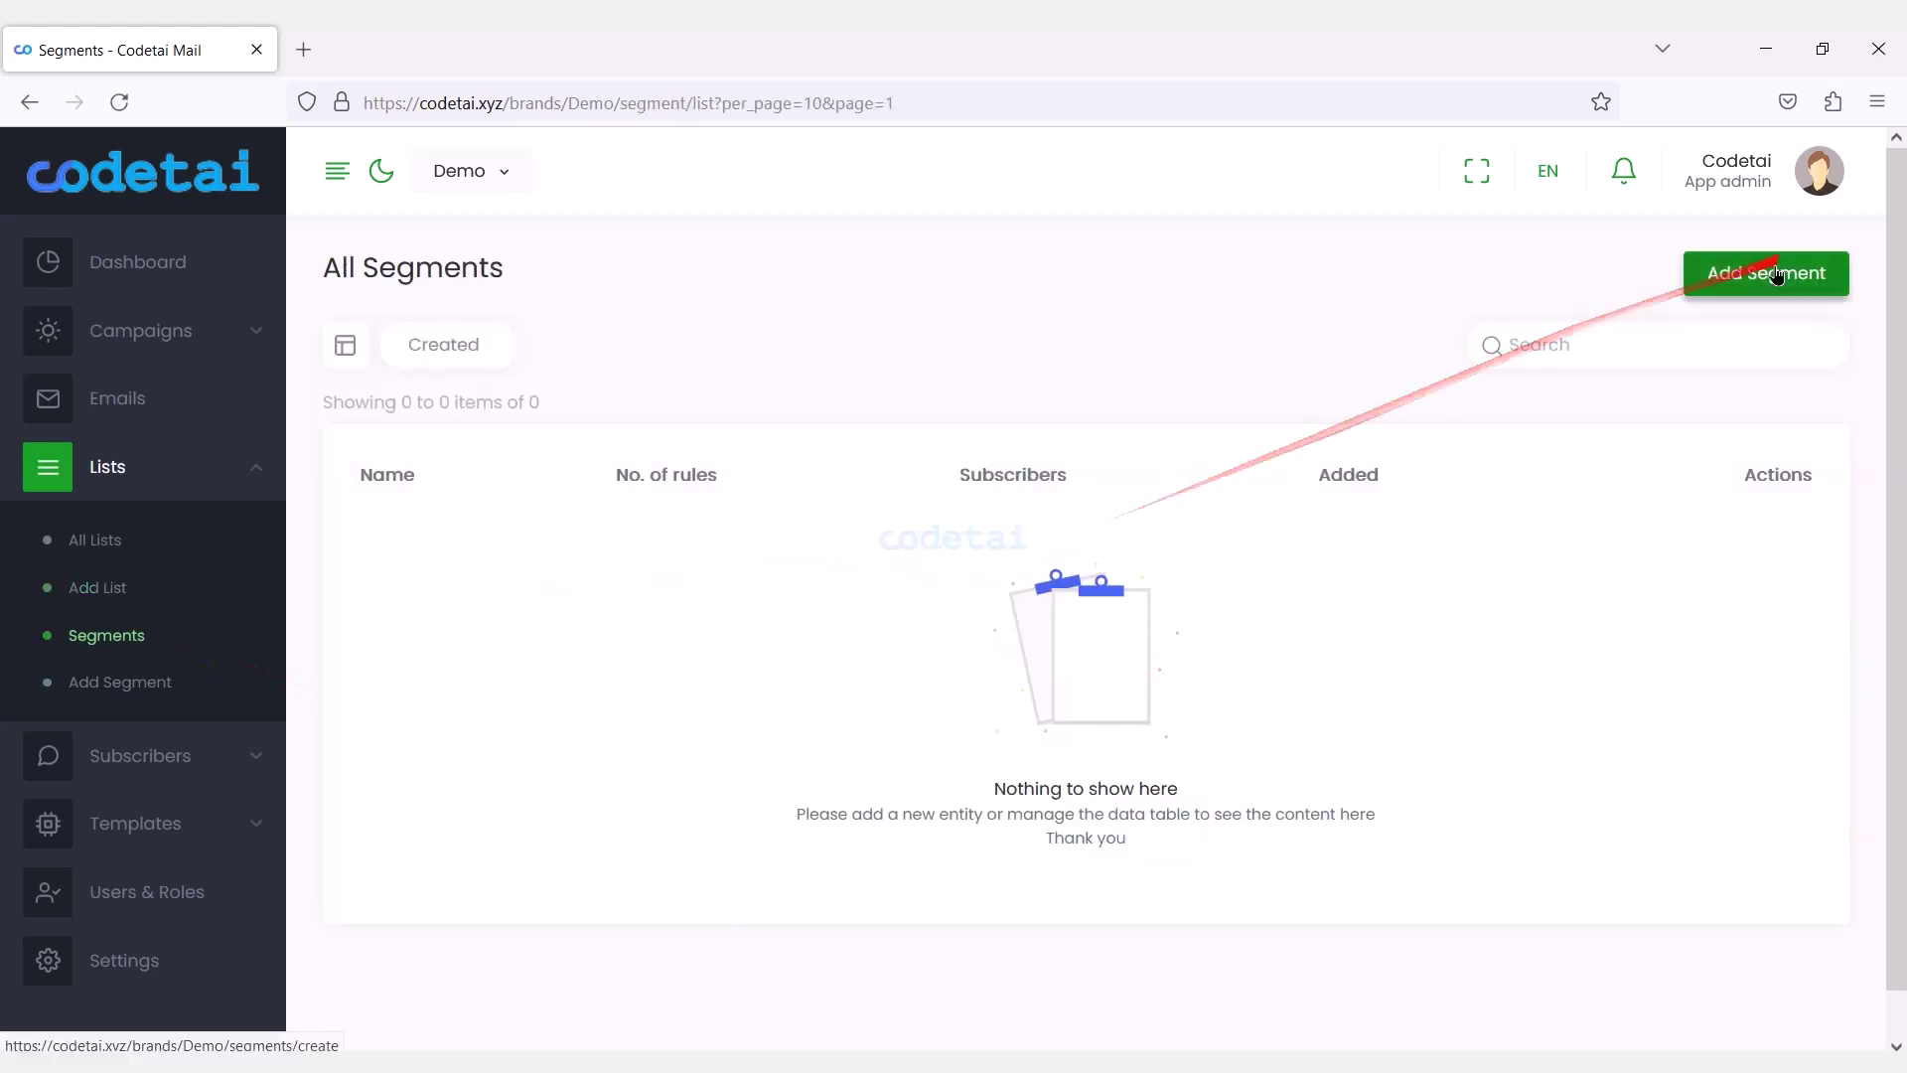
Draft a new segment with a 'Last updated After' condition plus two more condition rows.
{"action": "left_click", "coordinate": [1740, 274]}
{"action": "left_click", "coordinate": [800, 647]}
{"action": "left_click", "coordinate": [732, 728]}
{"action": "left_click", "coordinate": [879, 655]}
{"action": "left_click", "coordinate": [901, 762]}
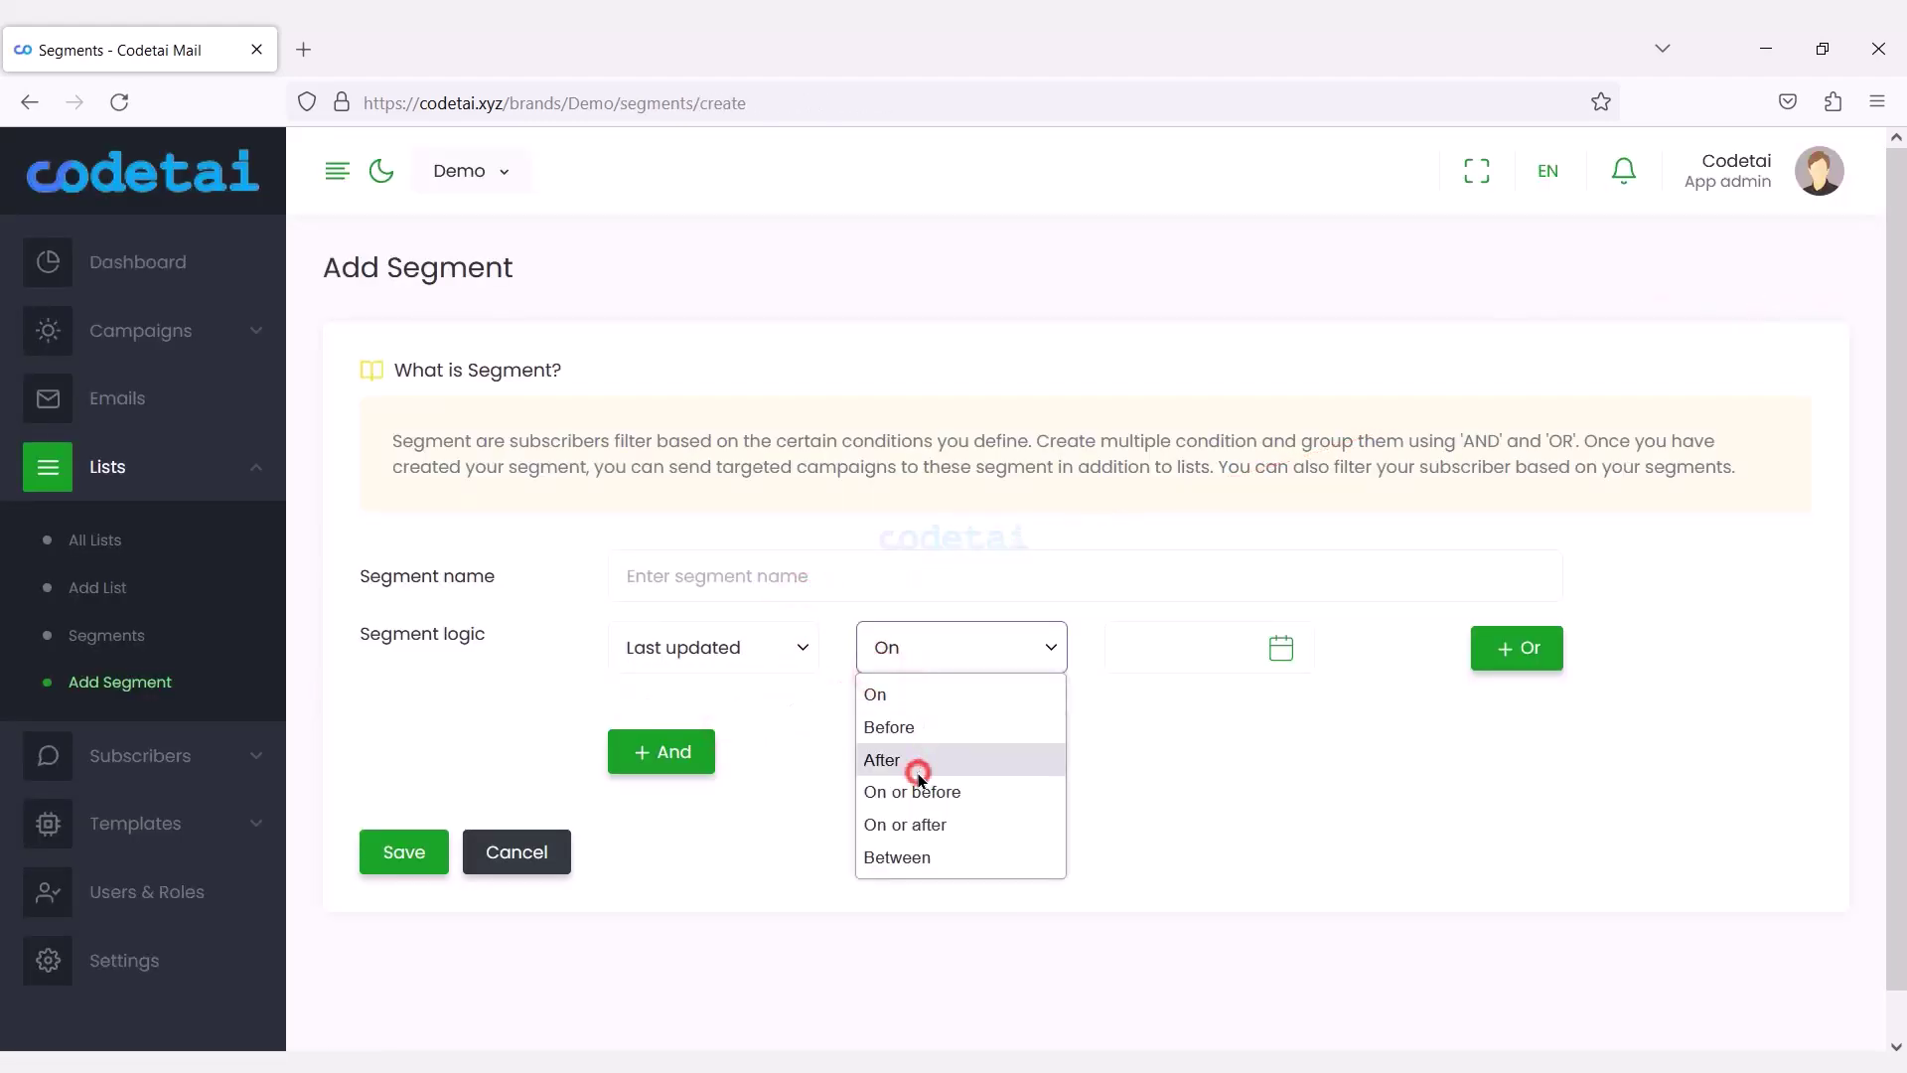
{"action": "left_click", "coordinate": [675, 752]}
{"action": "left_click", "coordinate": [695, 849]}
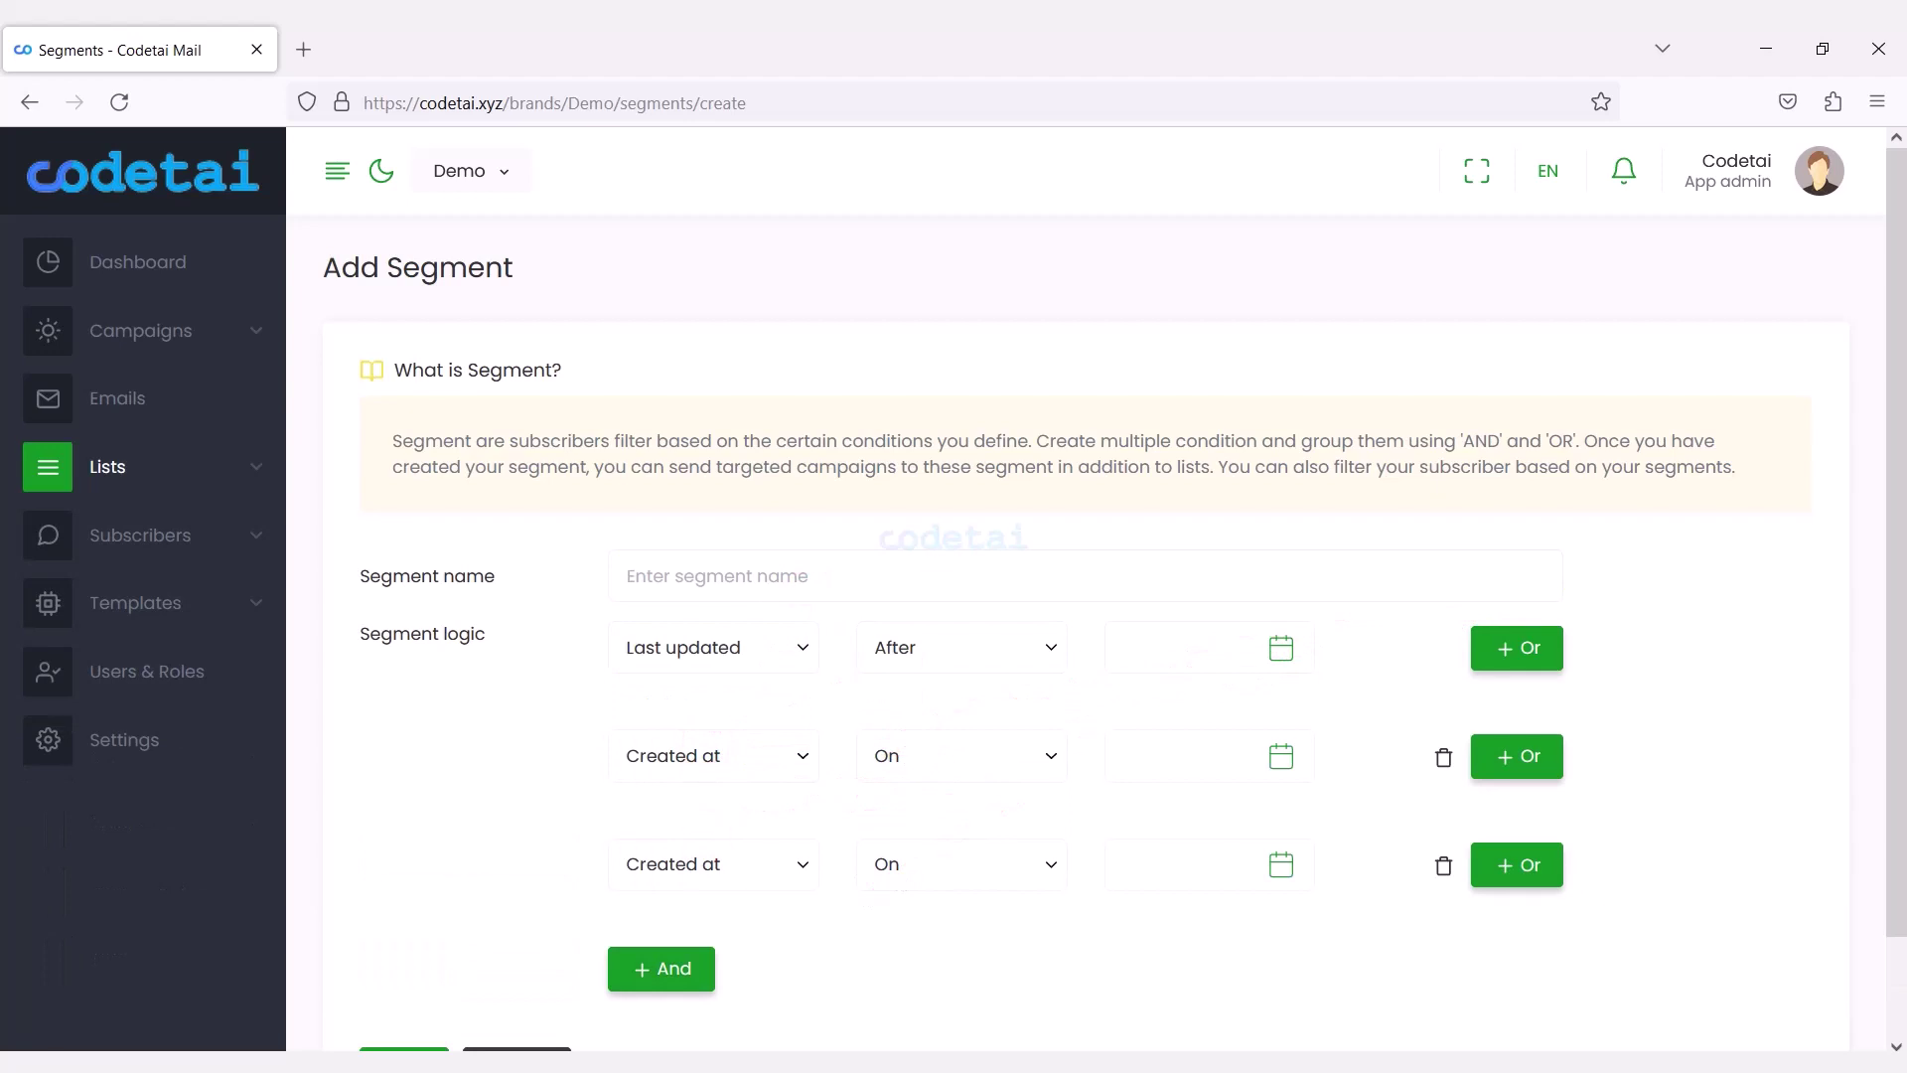
Import the subscribers CSV file and confirm the previewed contacts.
{"action": "left_click", "coordinate": [167, 549]}
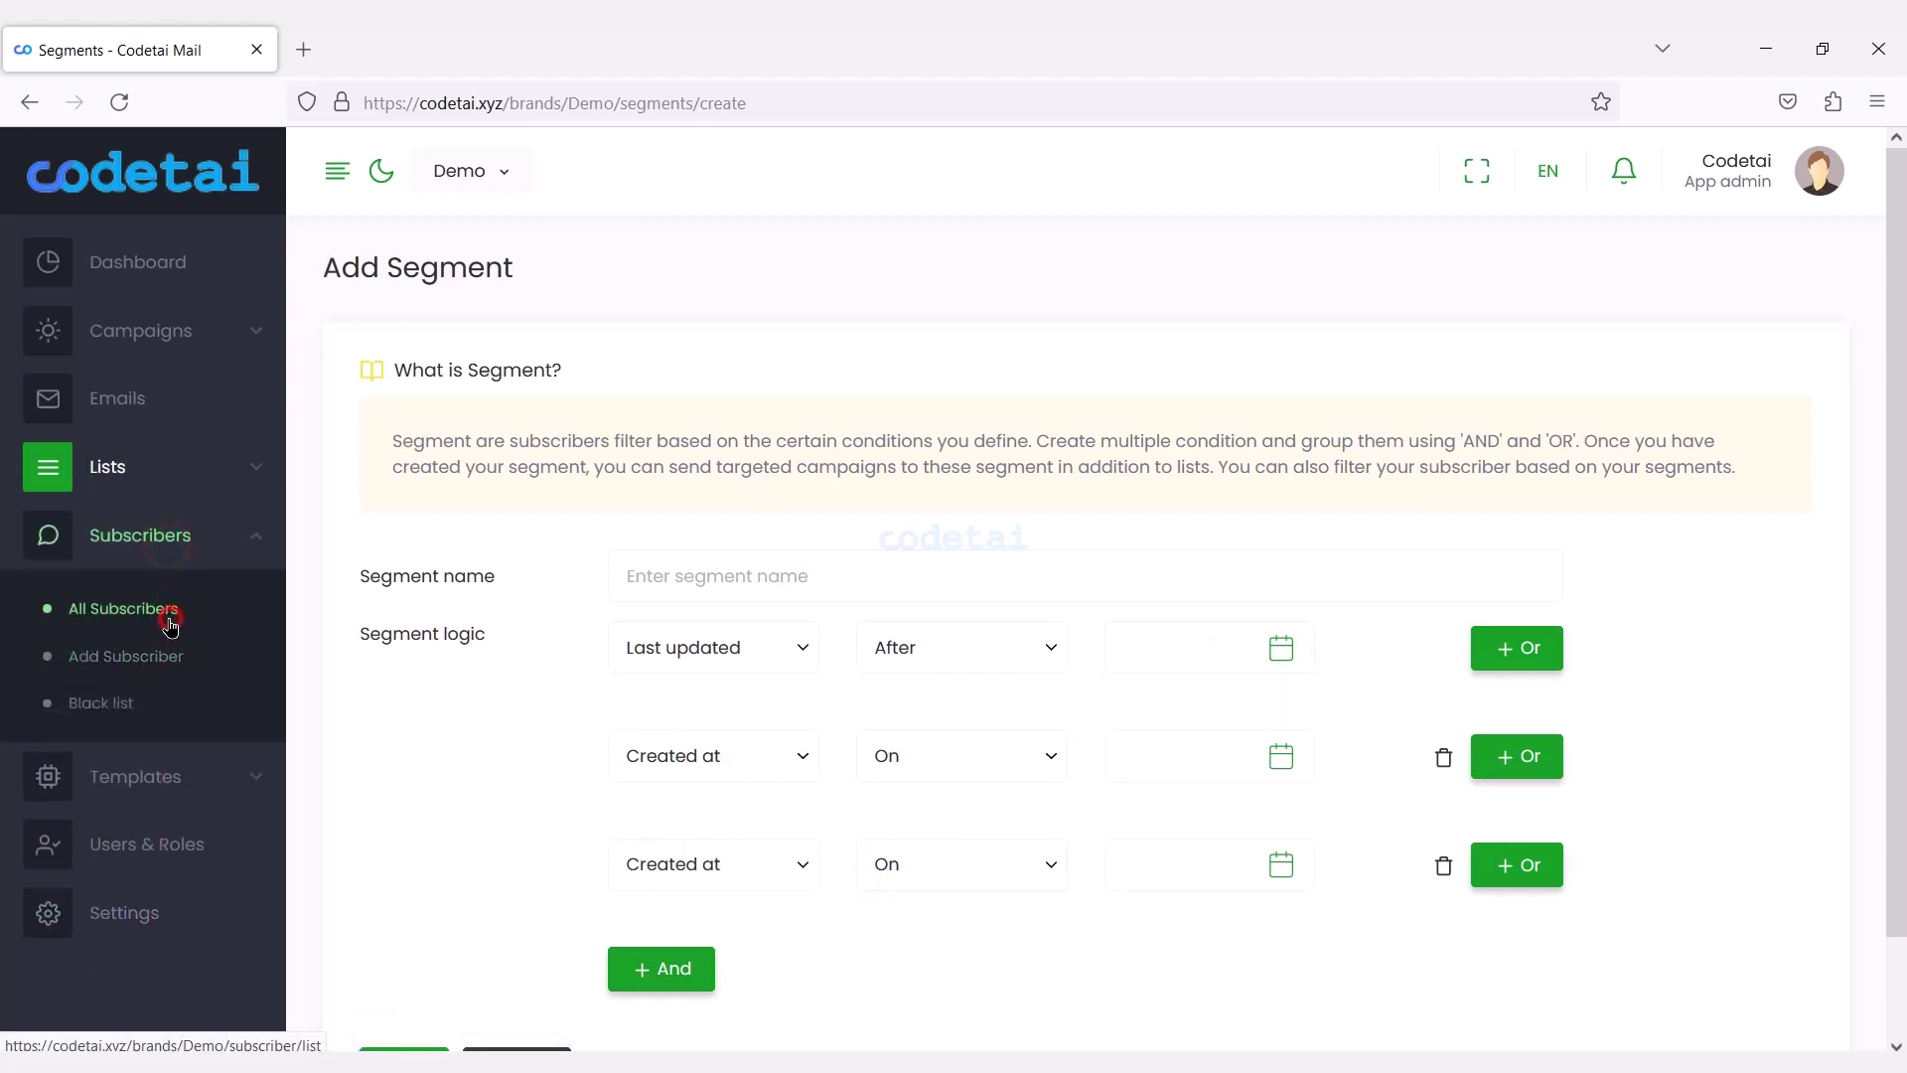
{"action": "left_click", "coordinate": [170, 620]}
{"action": "left_click", "coordinate": [1550, 277]}
{"action": "left_click_drag", "start_coordinate": [1900, 444], "coordinate": [1900, 672]}
{"action": "left_click", "coordinate": [1022, 758]}
{"action": "double_click", "coordinate": [349, 289]}
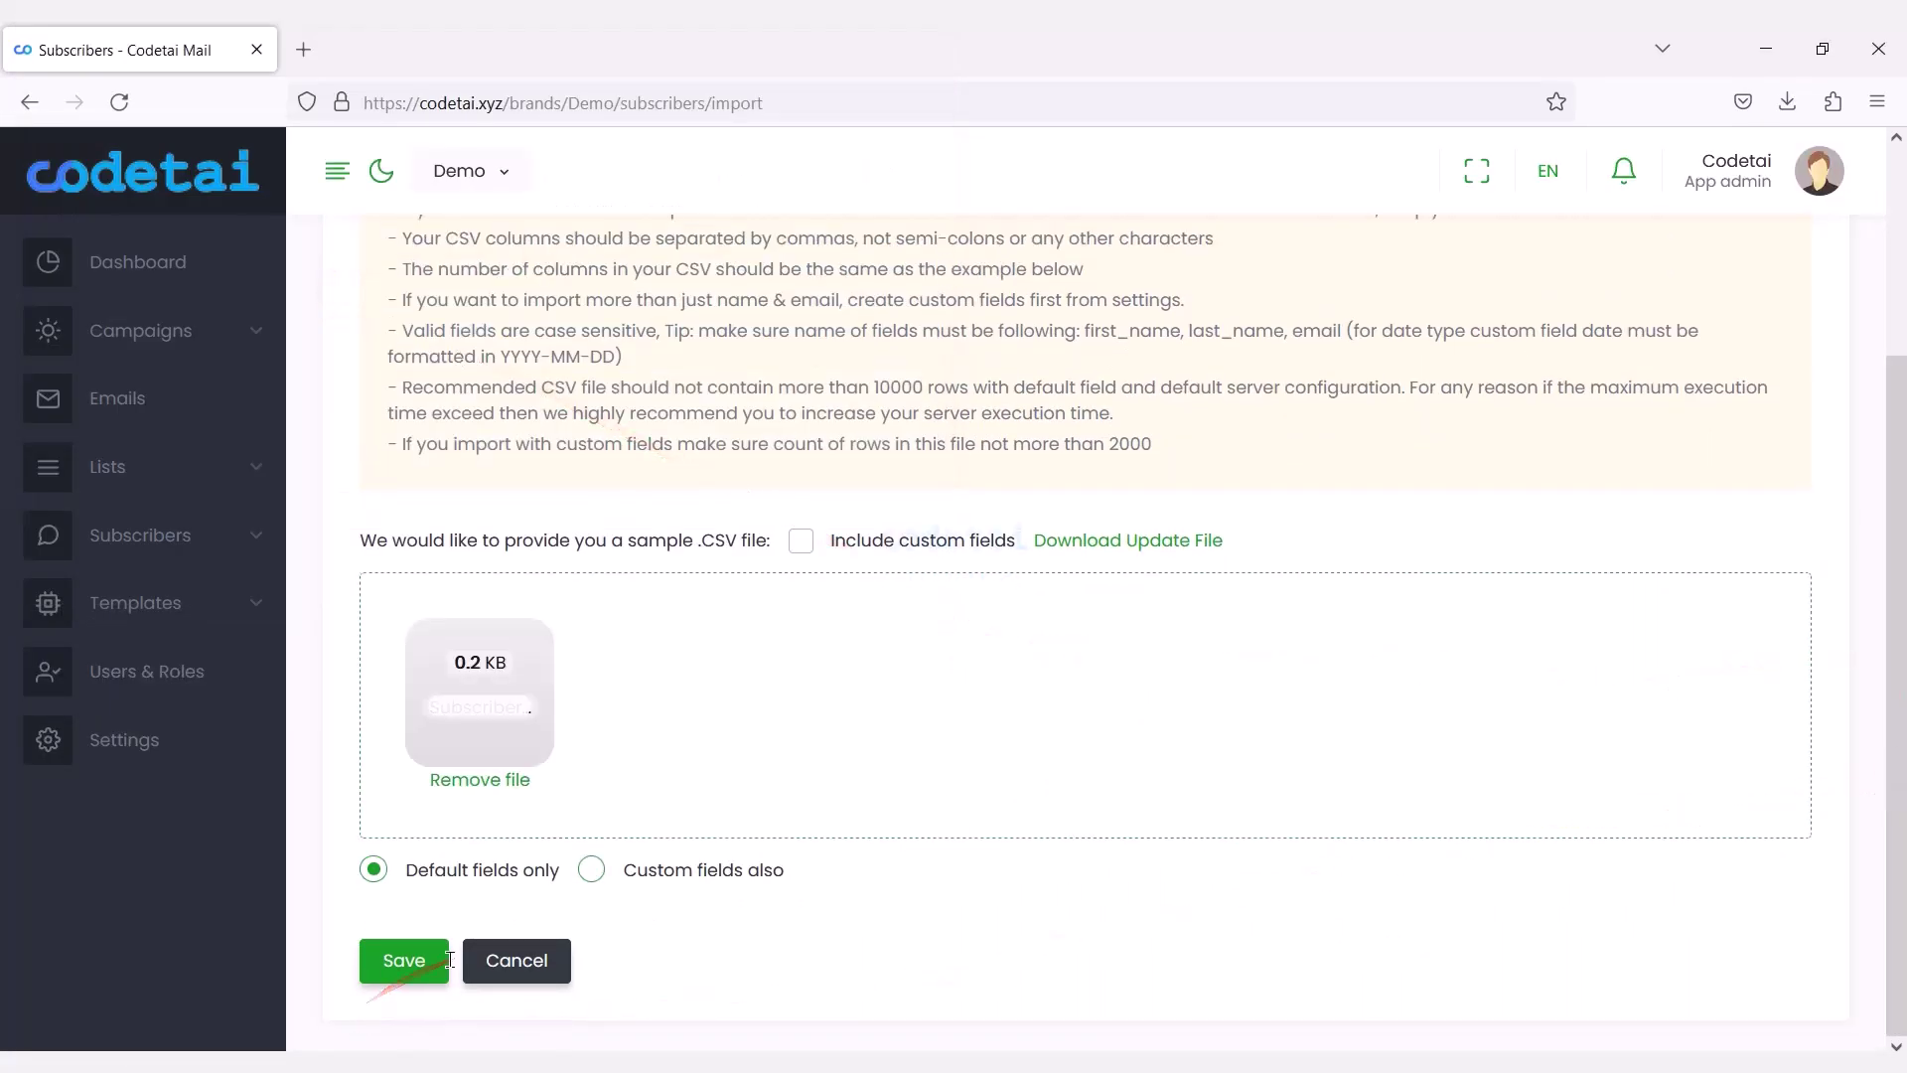
{"action": "left_click", "coordinate": [441, 971]}
{"action": "left_click", "coordinate": [1822, 999]}
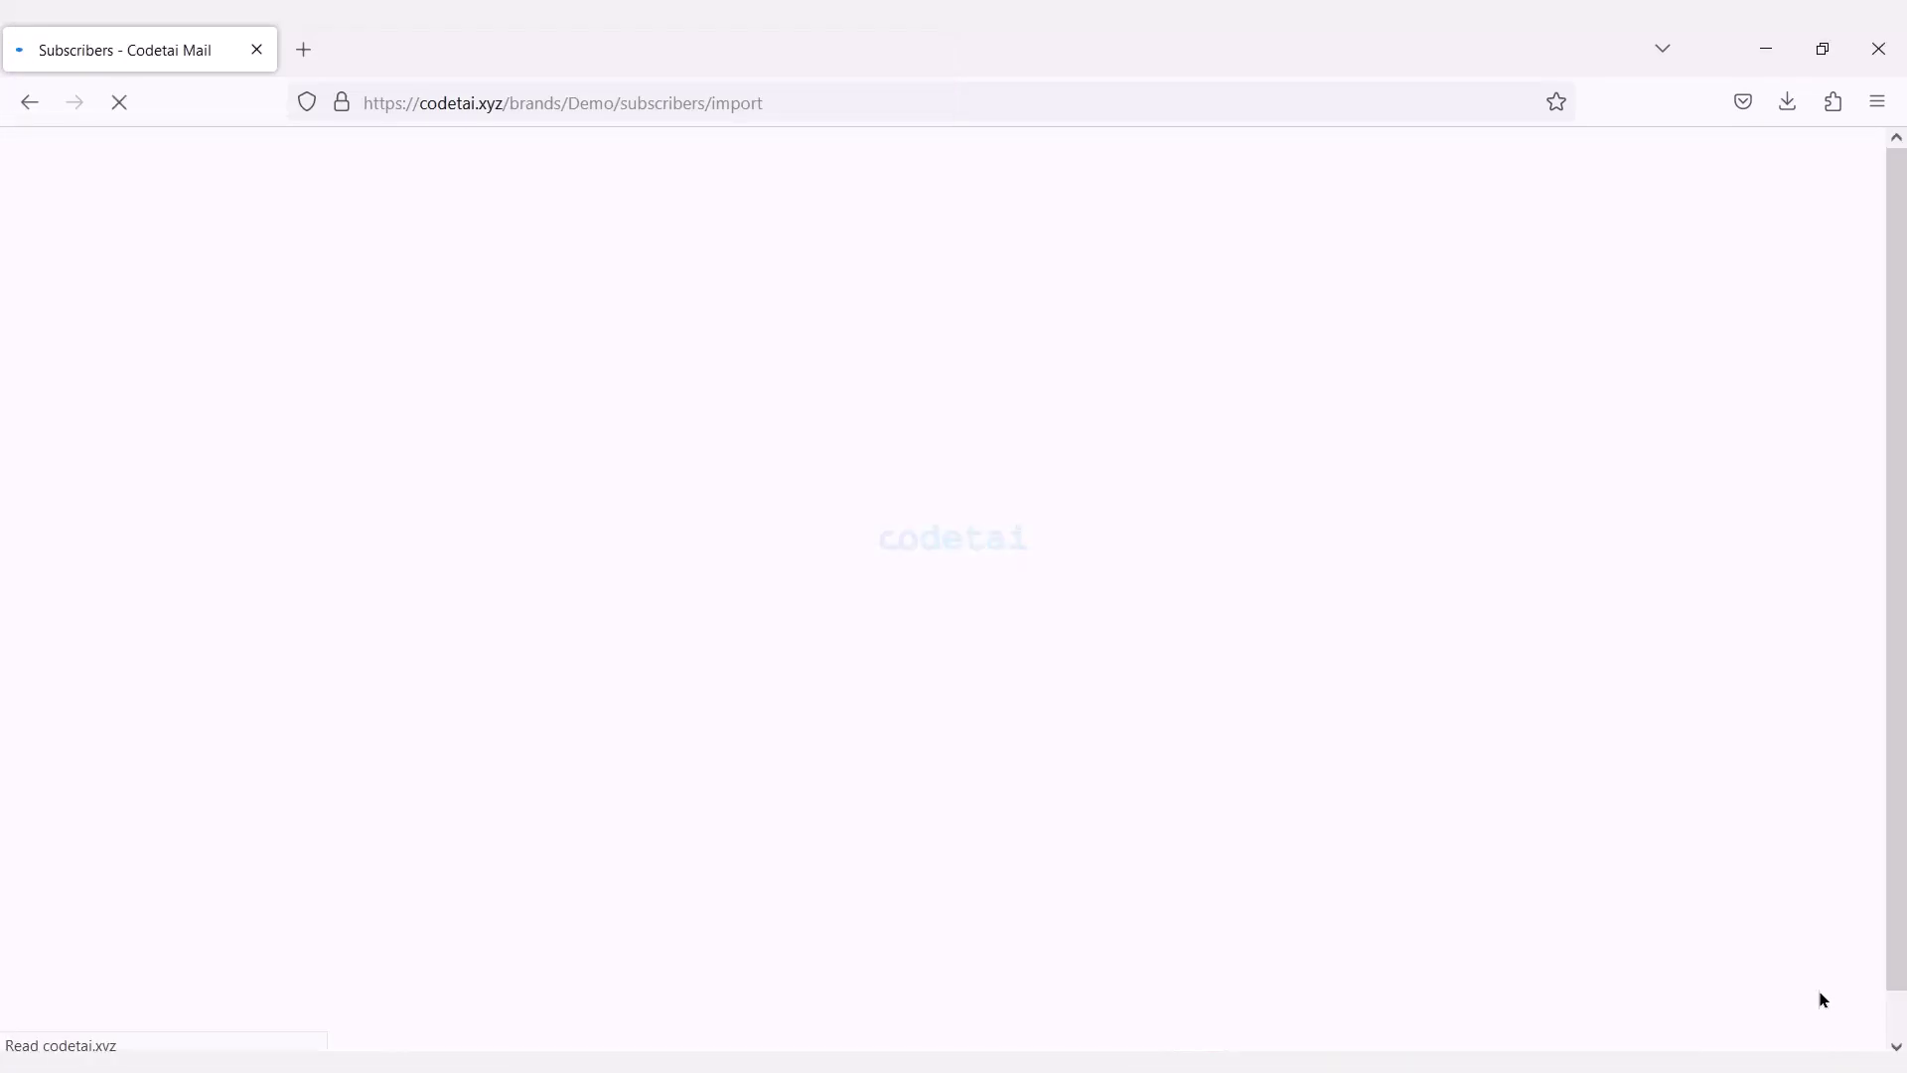
Check All Subscribers to see the three imported Subscribed contacts.
{"action": "left_click", "coordinate": [226, 541]}
{"action": "left_click", "coordinate": [188, 607]}
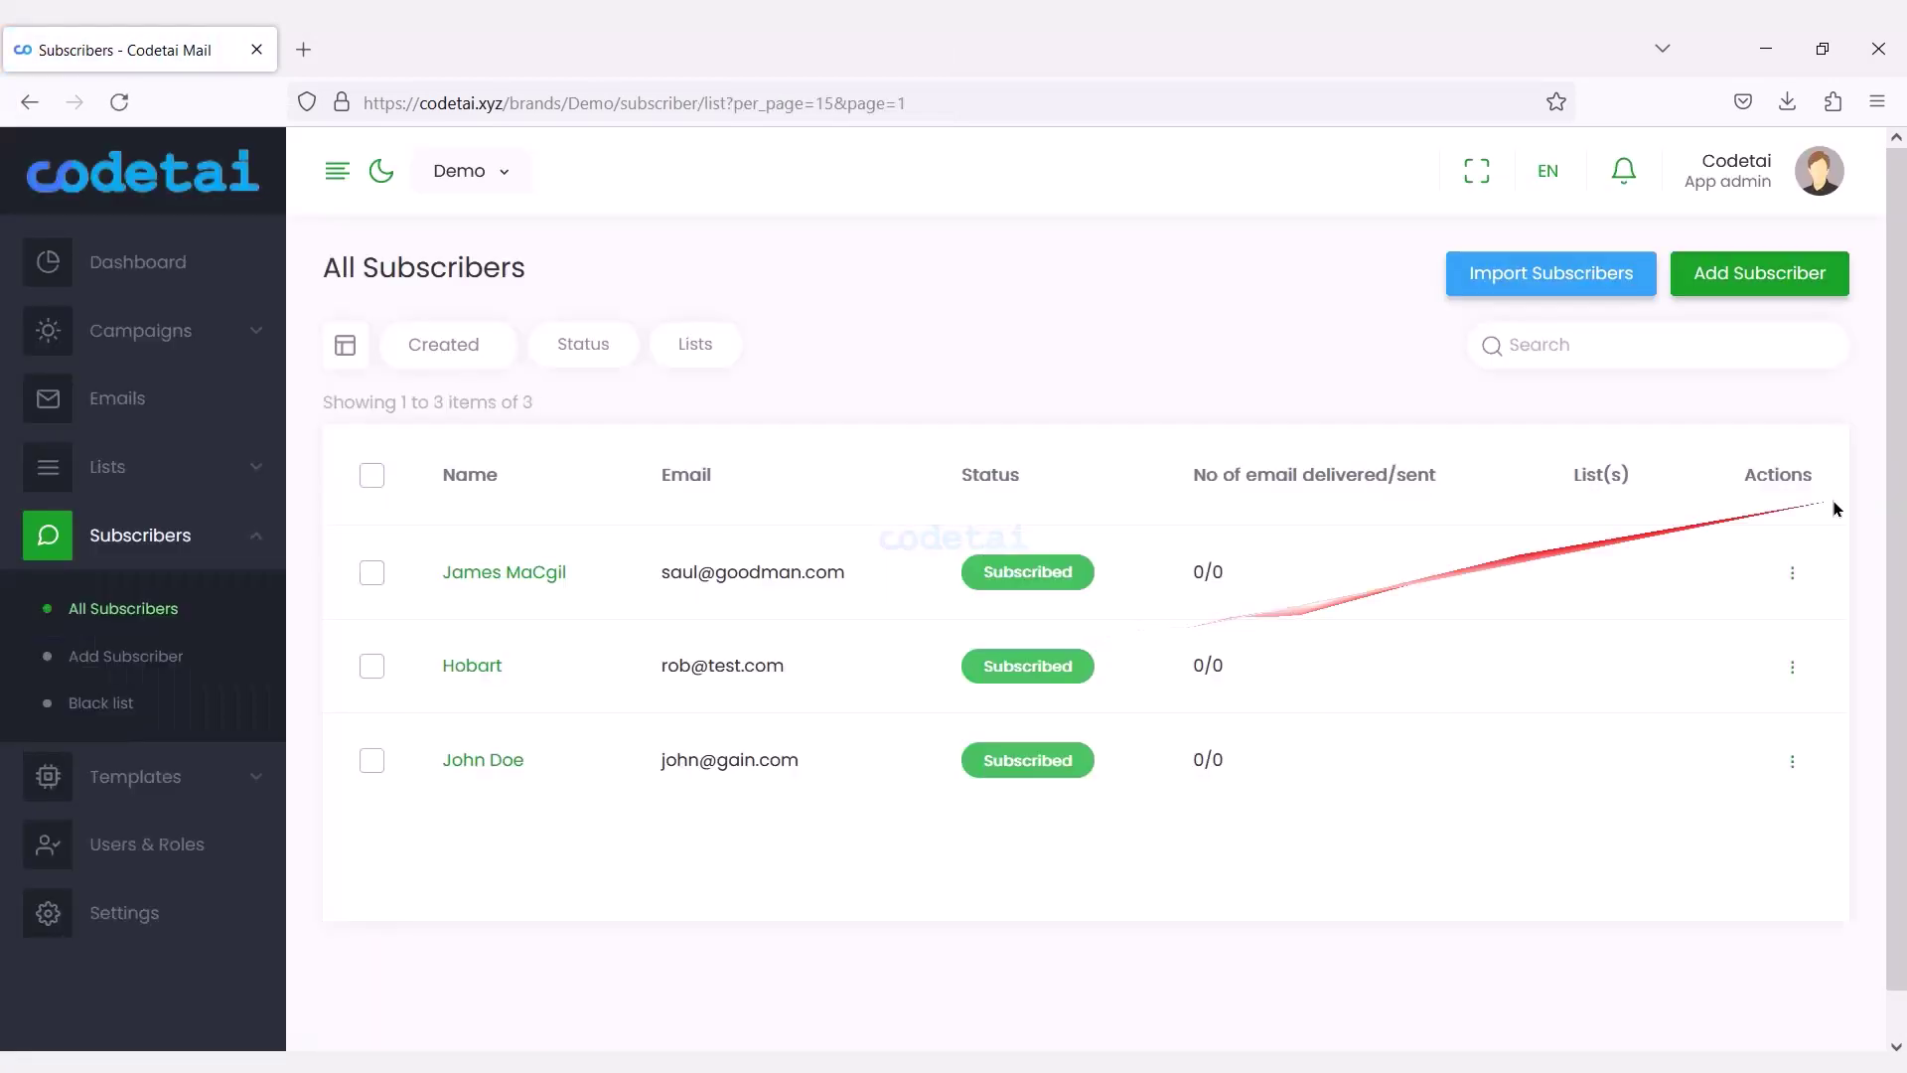
{"action": "scroll", "coordinate": [1887, 596], "scroll_direction": "down", "scroll_amount": 1}
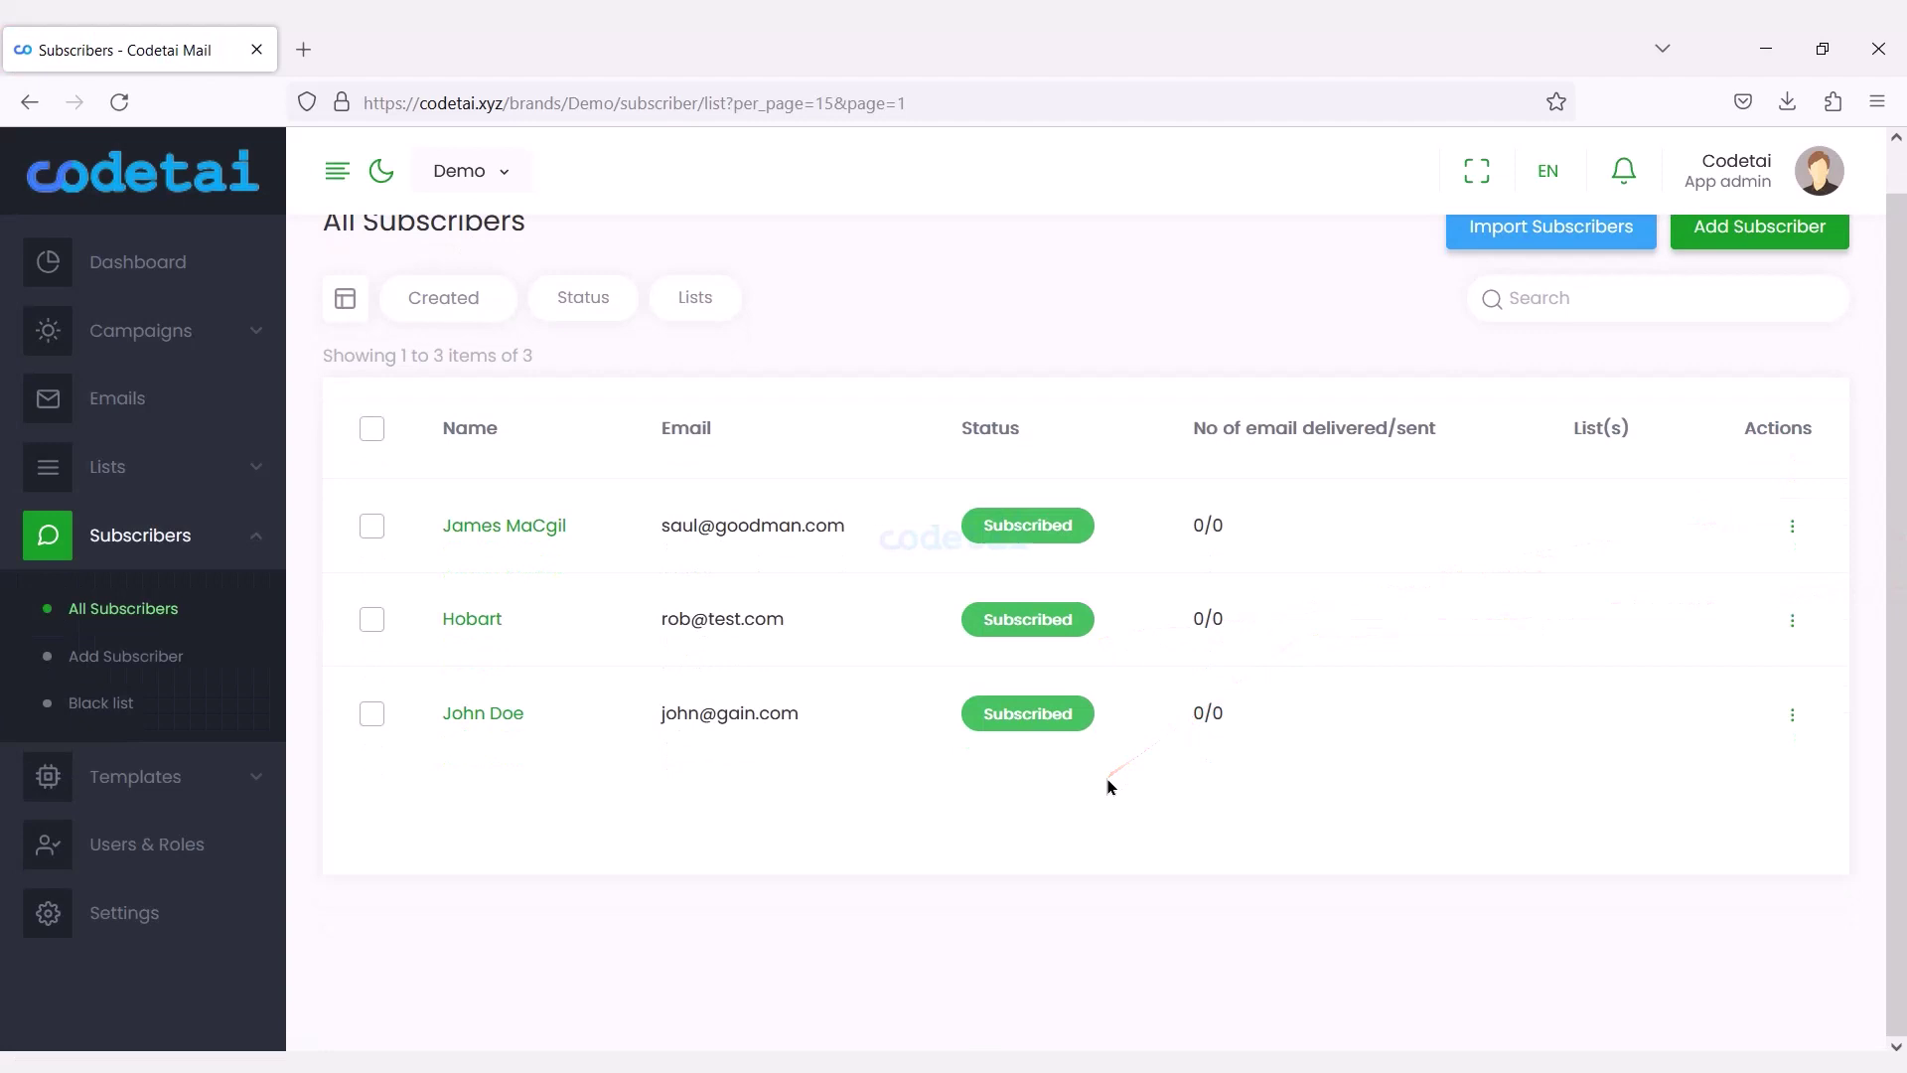
{"action": "left_click", "coordinate": [195, 600]}
Start a new template and insert the {app_name} and {app_link} placeholders.
{"action": "left_click", "coordinate": [161, 770]}
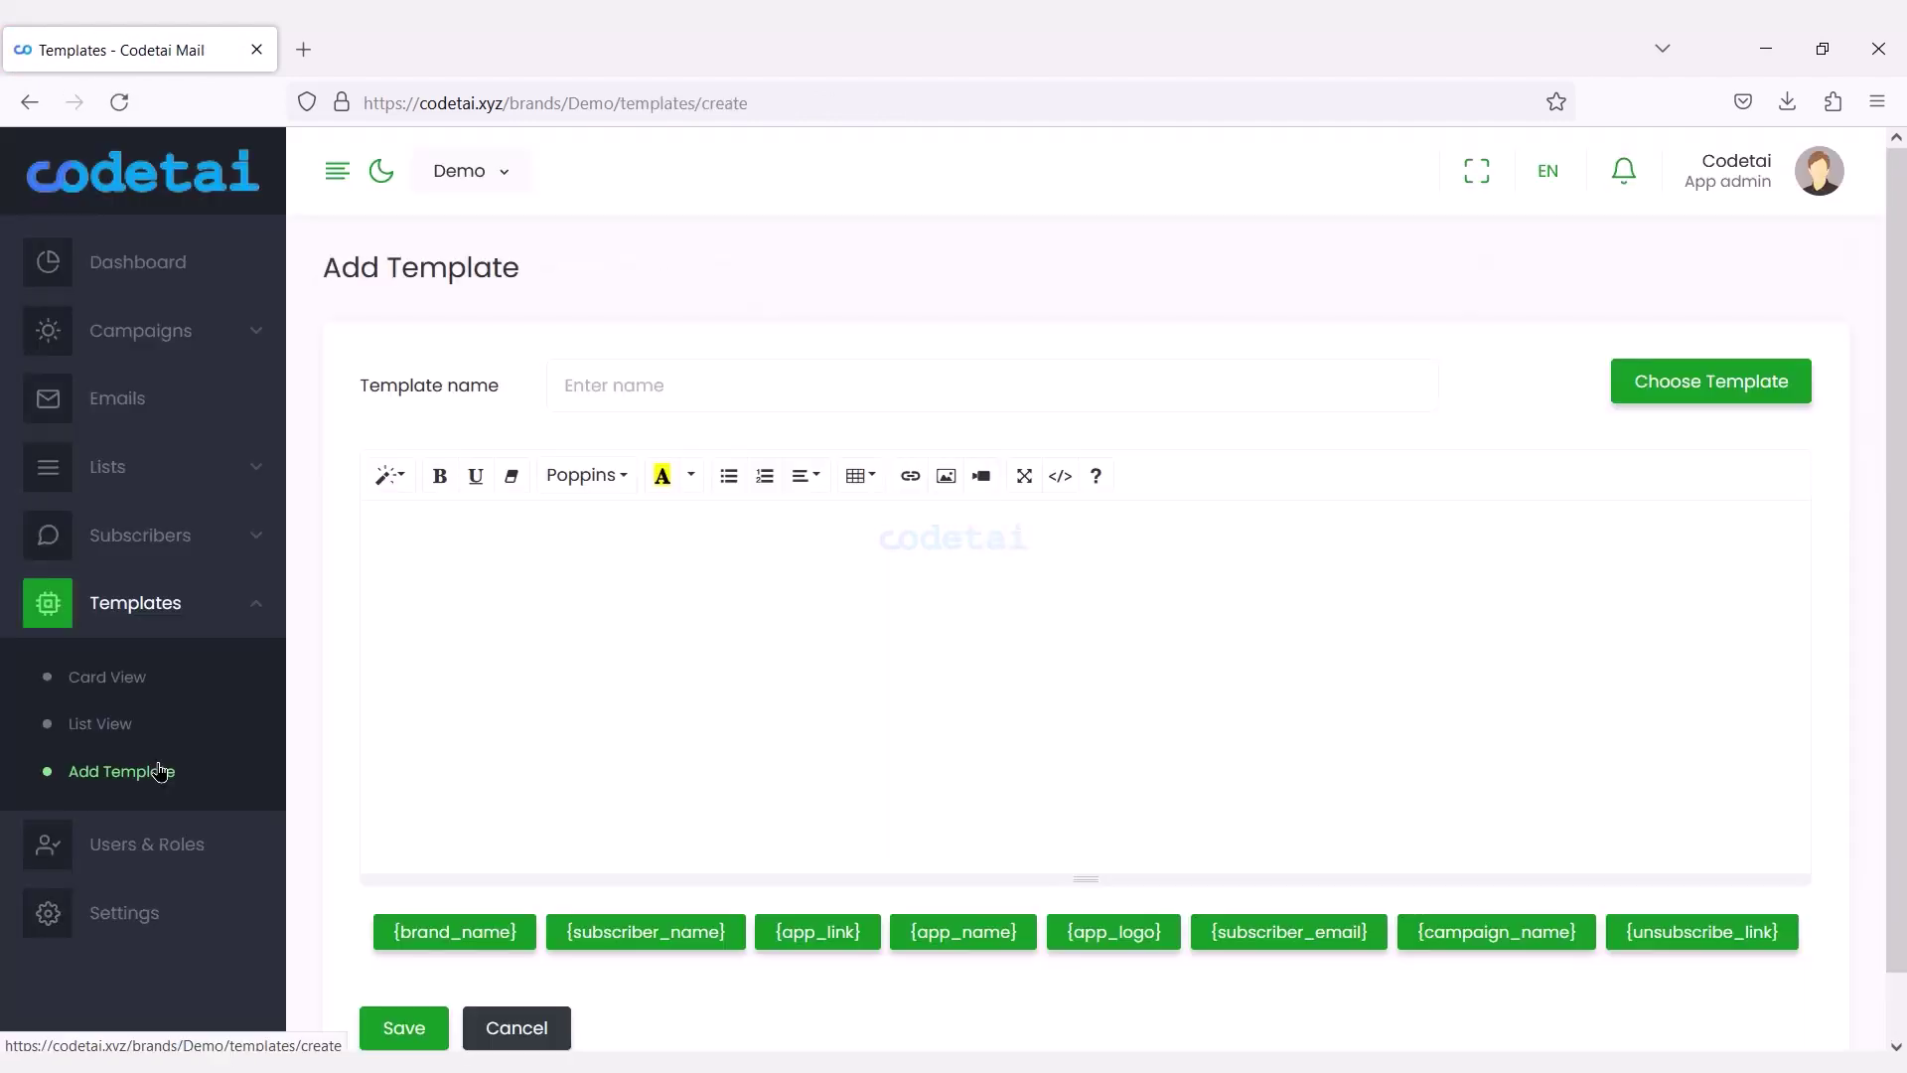
{"action": "scroll", "coordinate": [1291, 695], "scroll_direction": "down", "scroll_amount": 1}
{"action": "left_click", "coordinate": [964, 863]}
{"action": "left_click", "coordinate": [817, 863]}
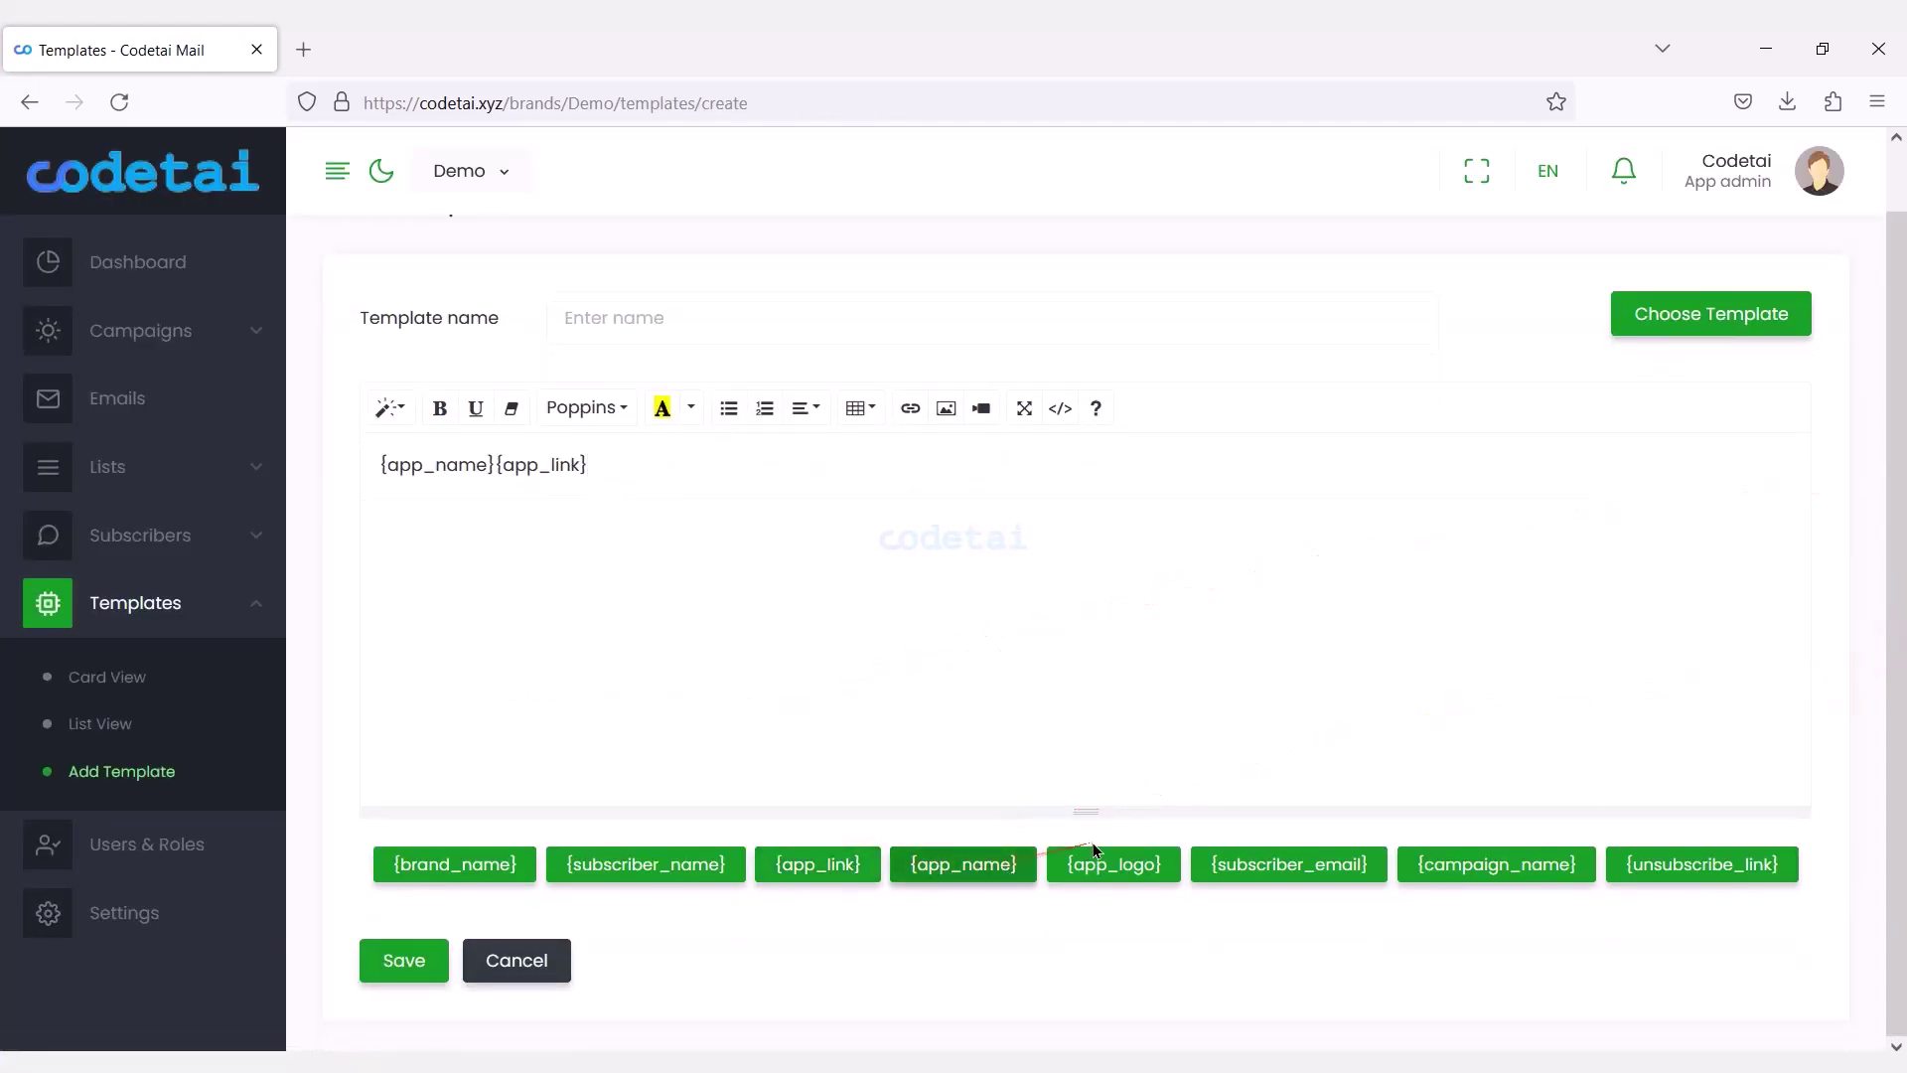
Glance at the font list and image dialog, then go back to the Demo dashboard.
{"action": "left_click", "coordinate": [585, 419]}
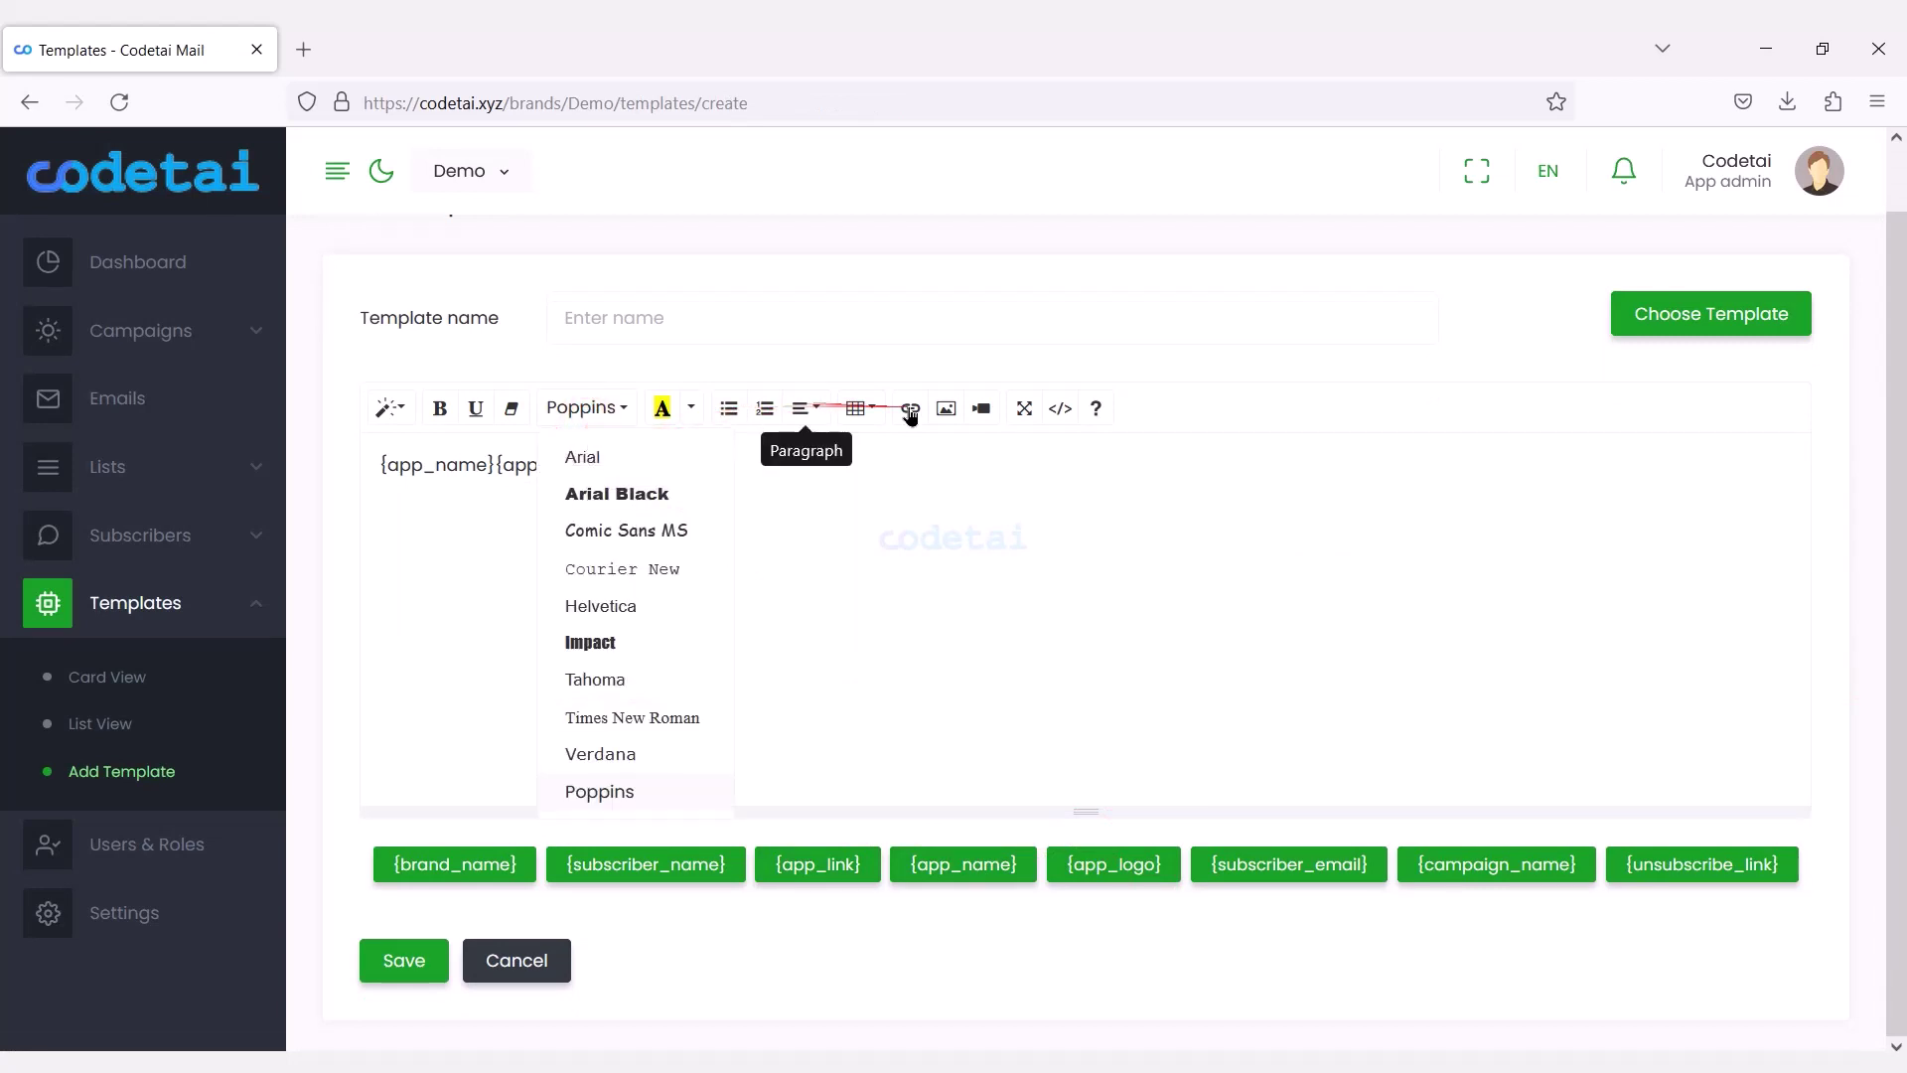
{"action": "left_click", "coordinate": [946, 408]}
{"action": "left_click", "coordinate": [1212, 200]}
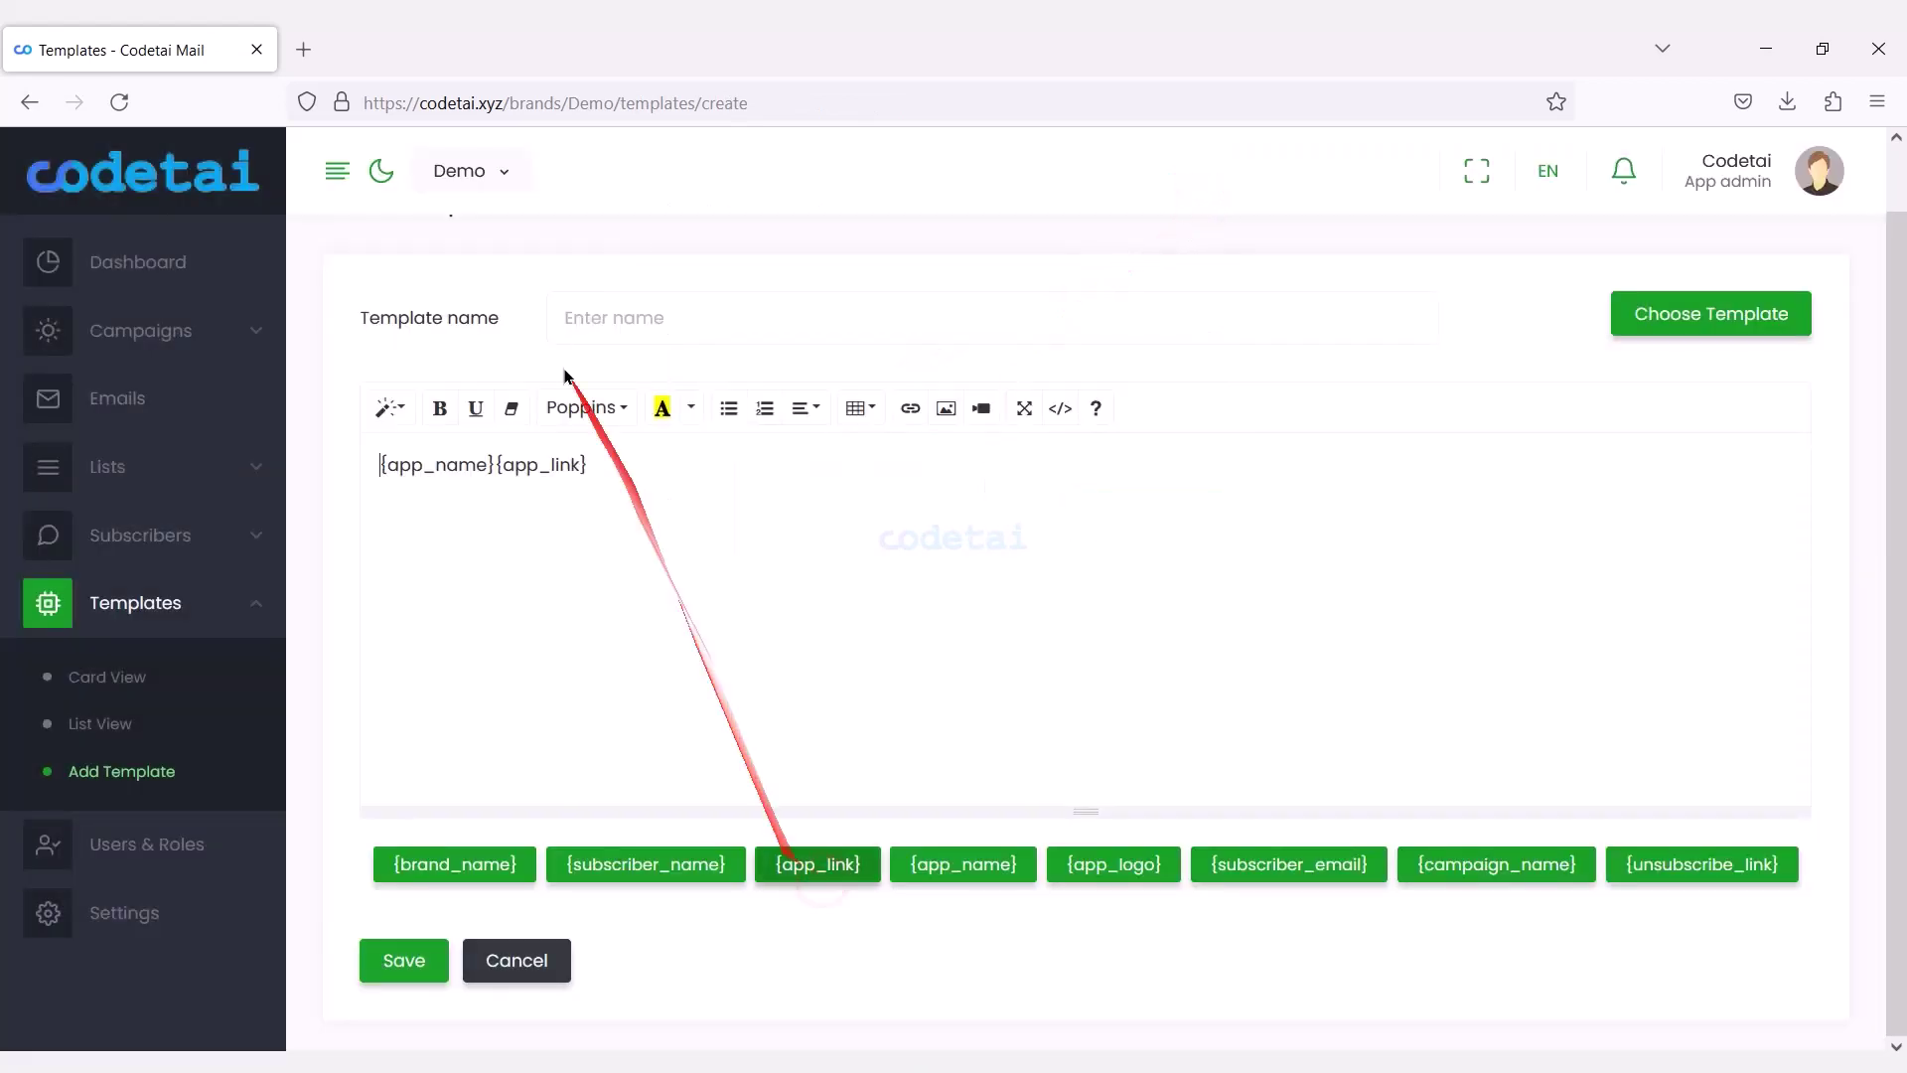
{"action": "left_click", "coordinate": [72, 247]}
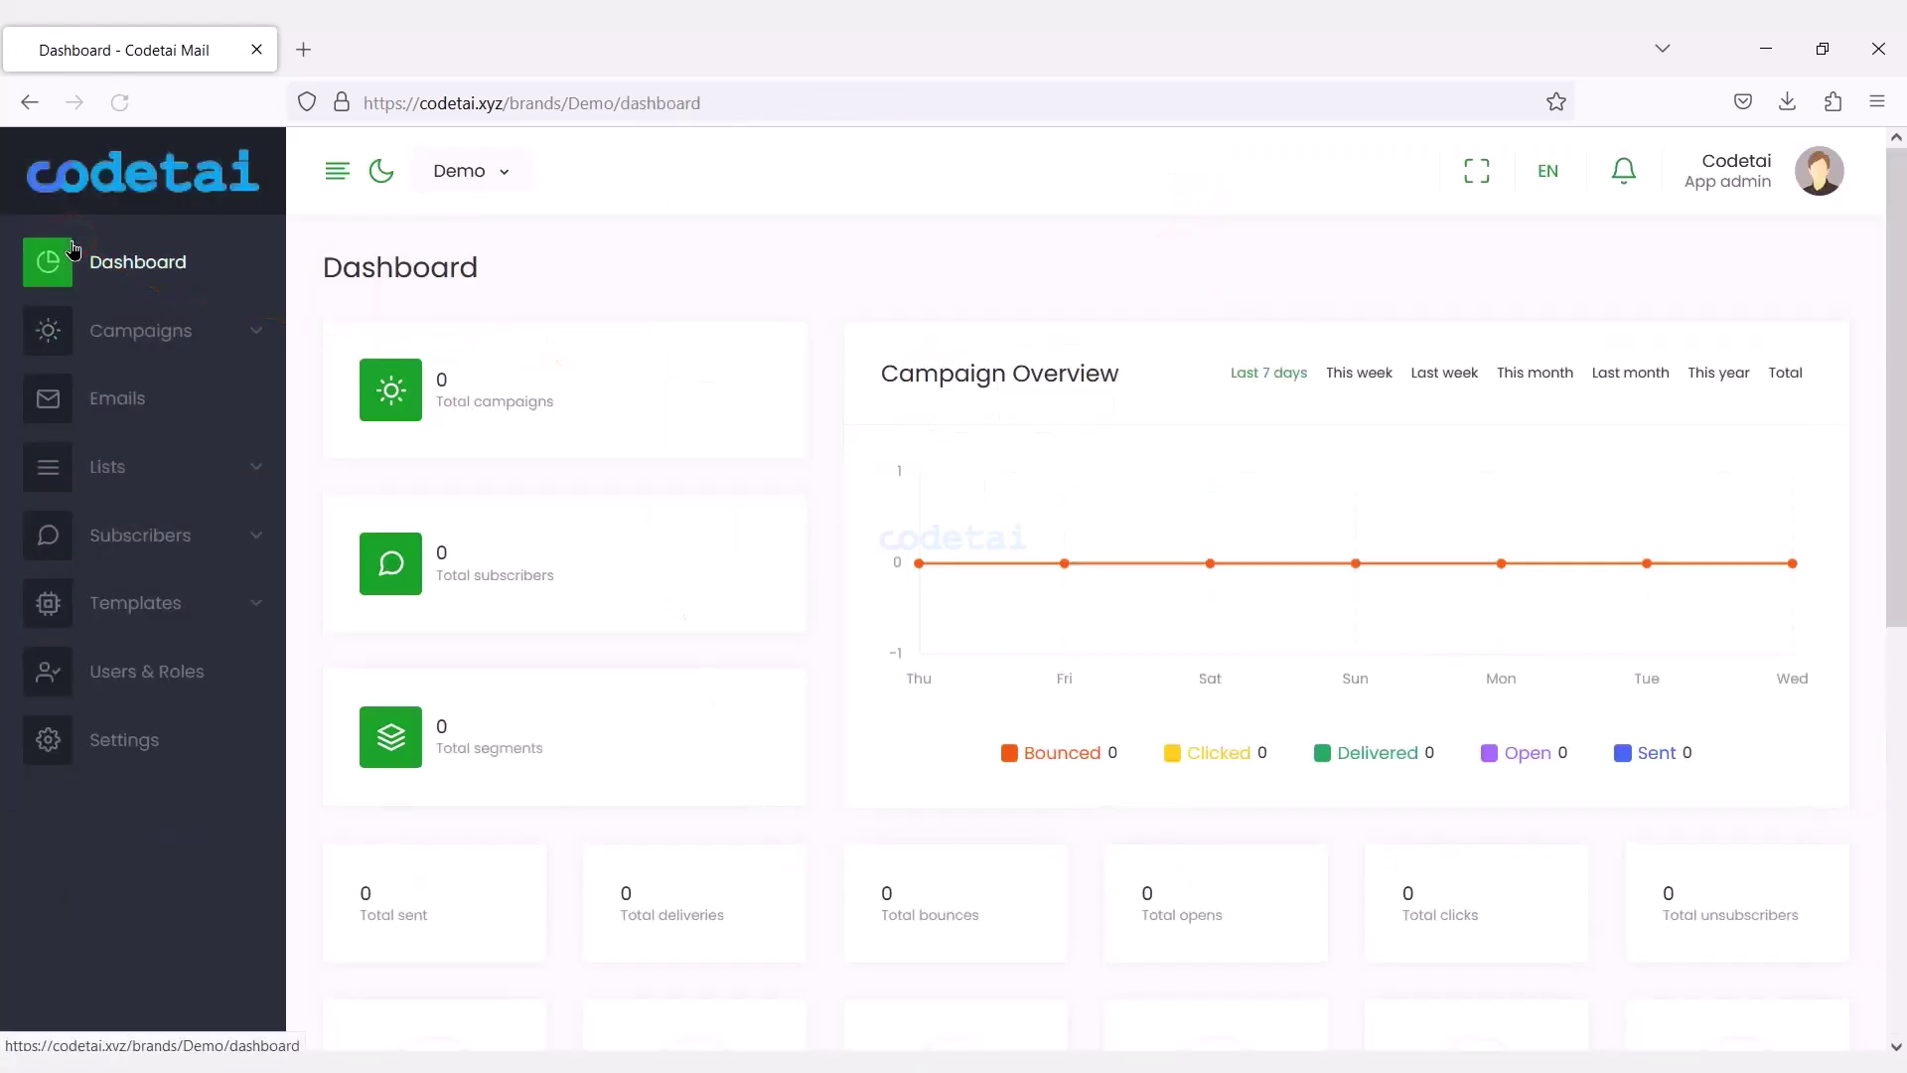